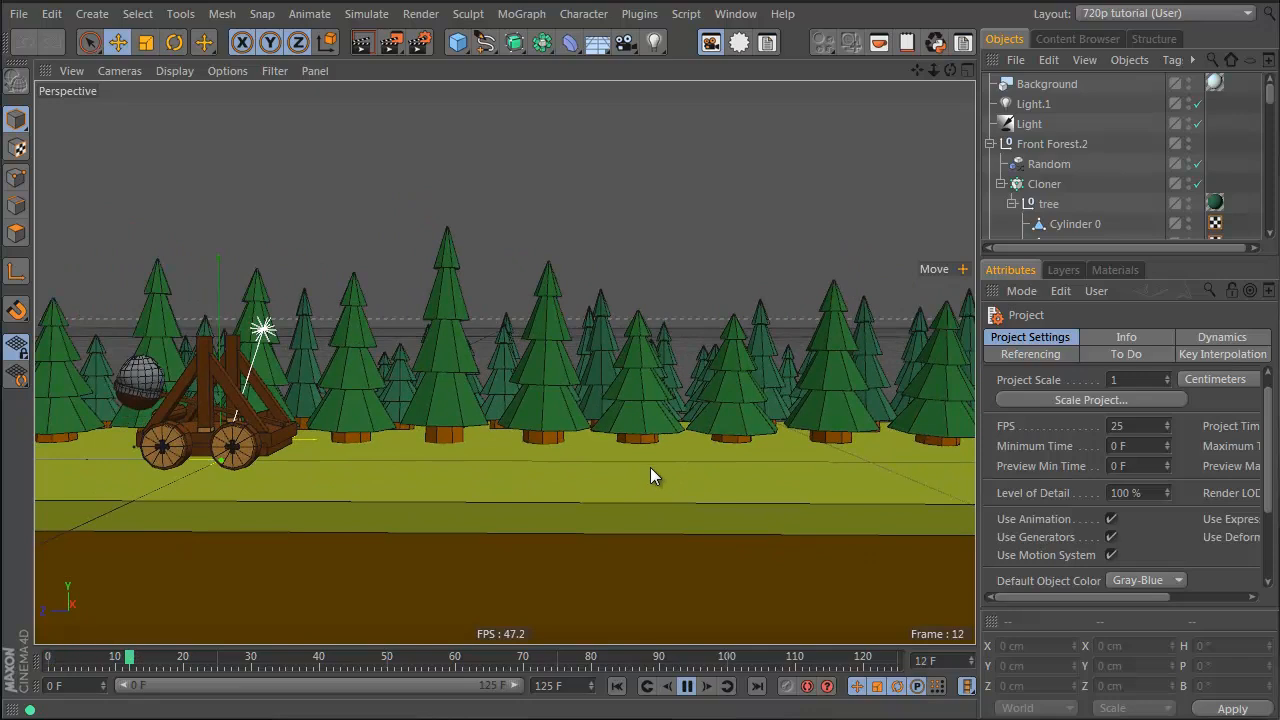
# Step: Stop the playback and apply a Rigid Body tag to the grass object
pyautogui.press('F8')
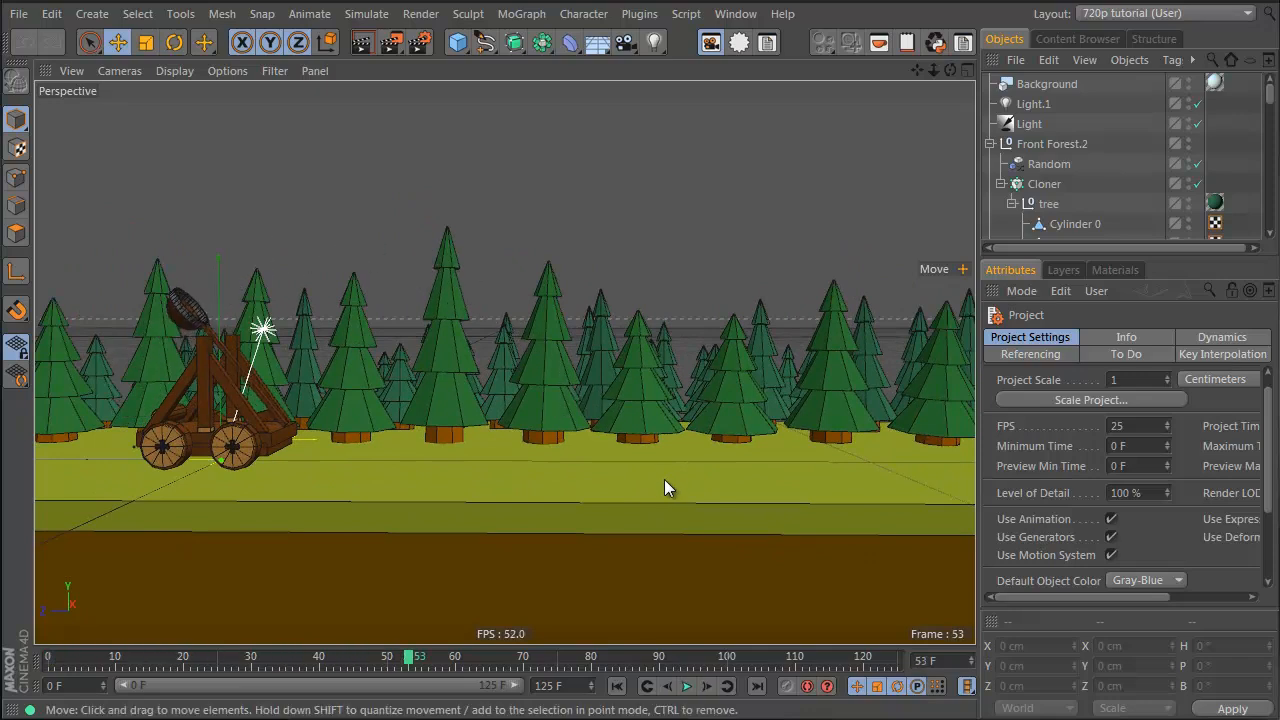
pyautogui.click(724, 487)
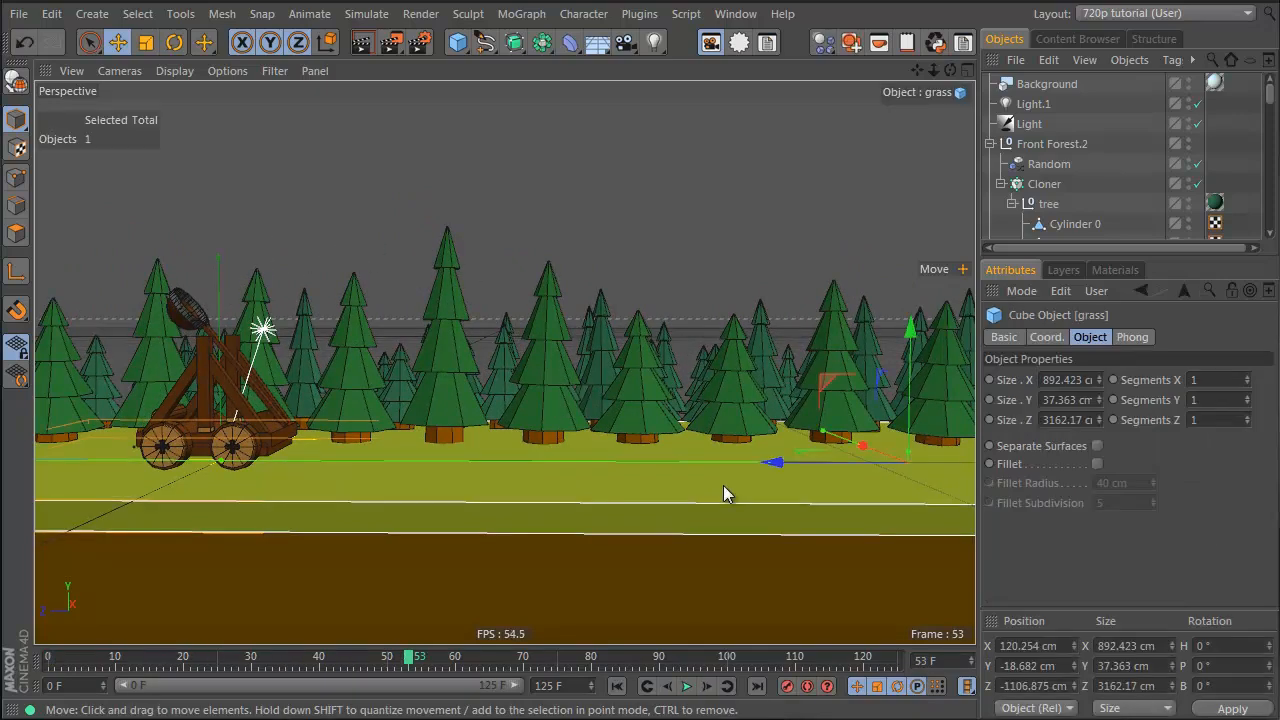
pyautogui.click(824, 47)
pyautogui.click(880, 74)
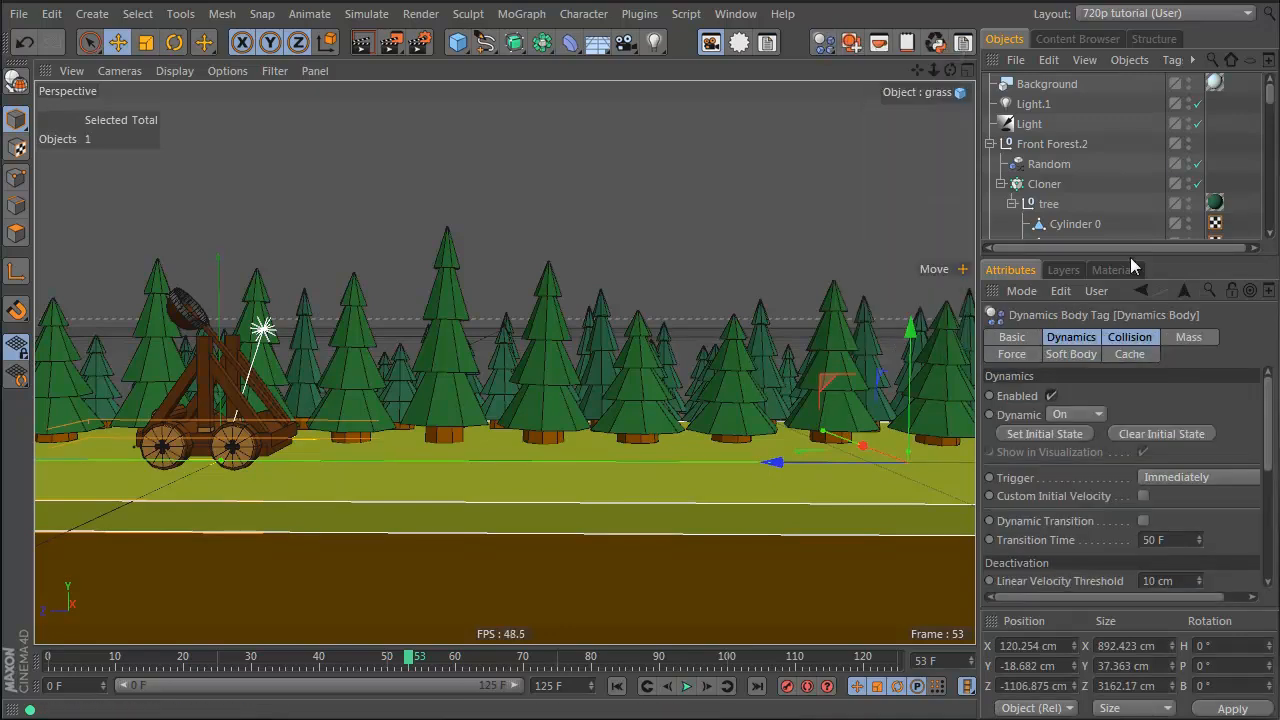
# Step: Enlarge the object list and delete the rigid body dynamics tag from the grass object
pyautogui.moveTo(1134, 258); pyautogui.dragTo(1101, 500)
pyautogui.scroll(-4, 1103, 265)
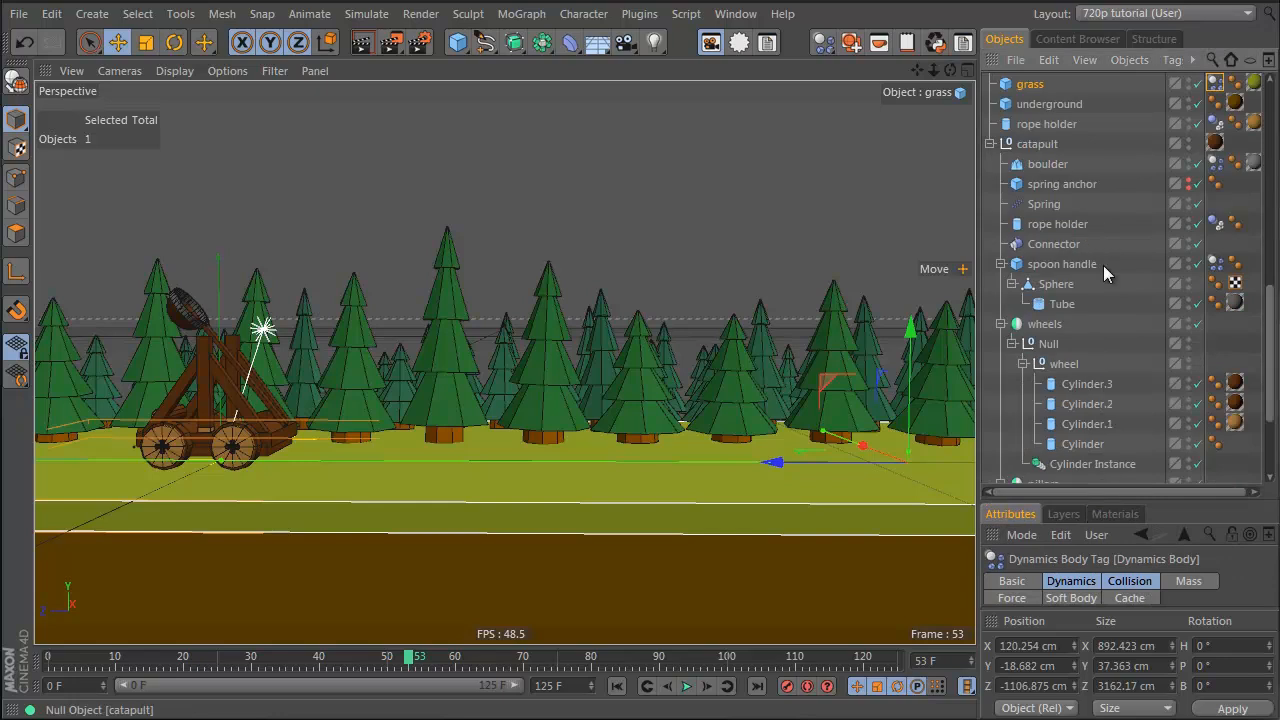
pyautogui.scroll(2, 1103, 265)
pyautogui.click(1032, 204)
pyautogui.click(1215, 203)
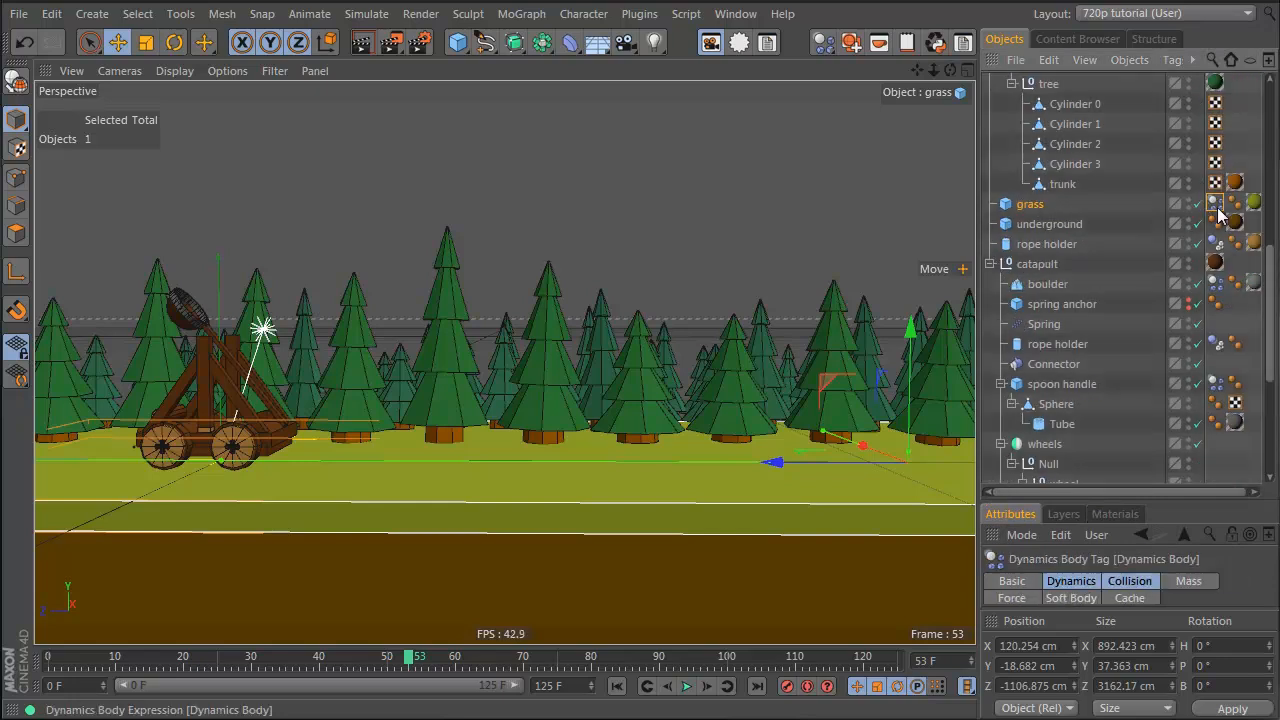
pyautogui.press('Delete')
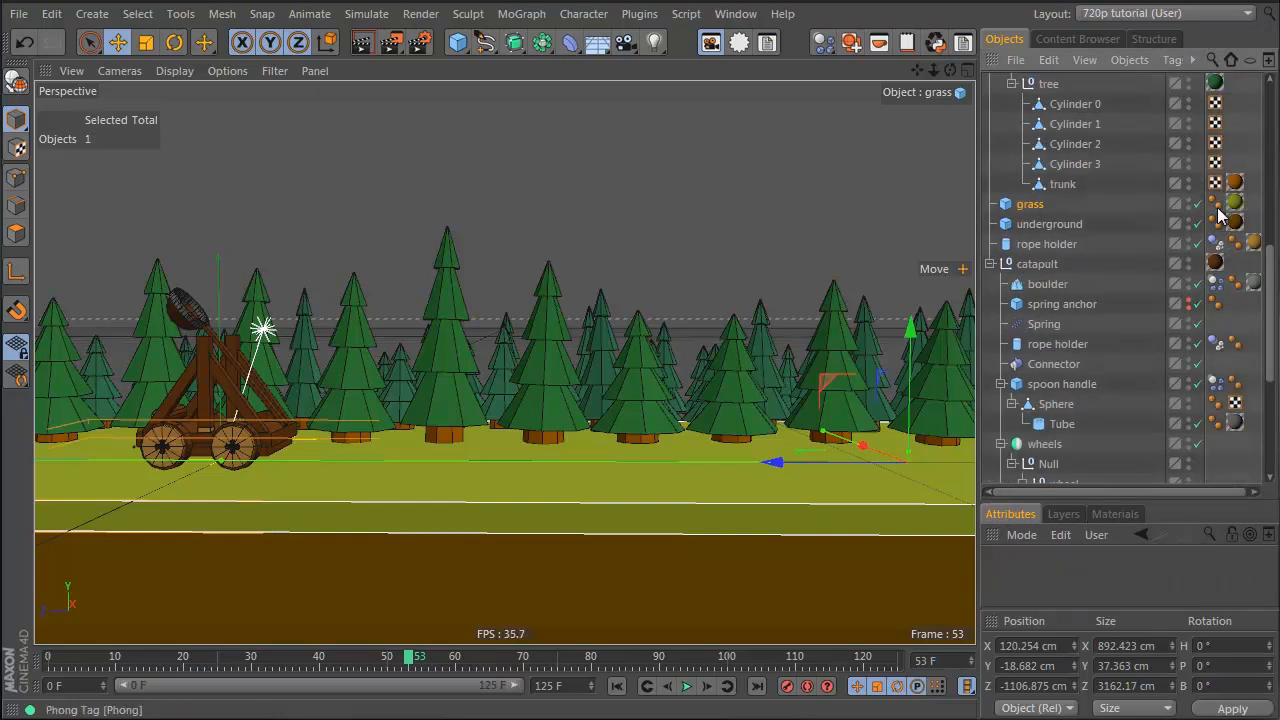
# Step: Turn the grass object into a Collider Body and play the catapult simulation from the start
pyautogui.click(831, 48)
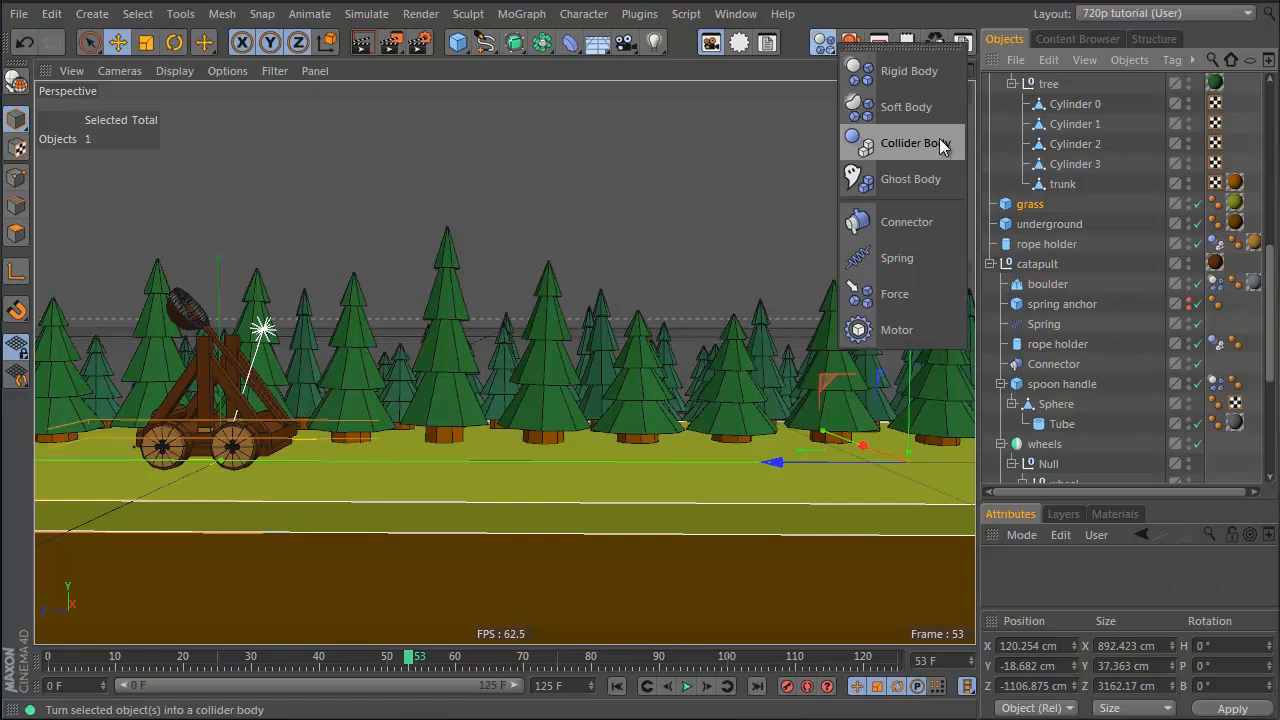
pyautogui.click(939, 142)
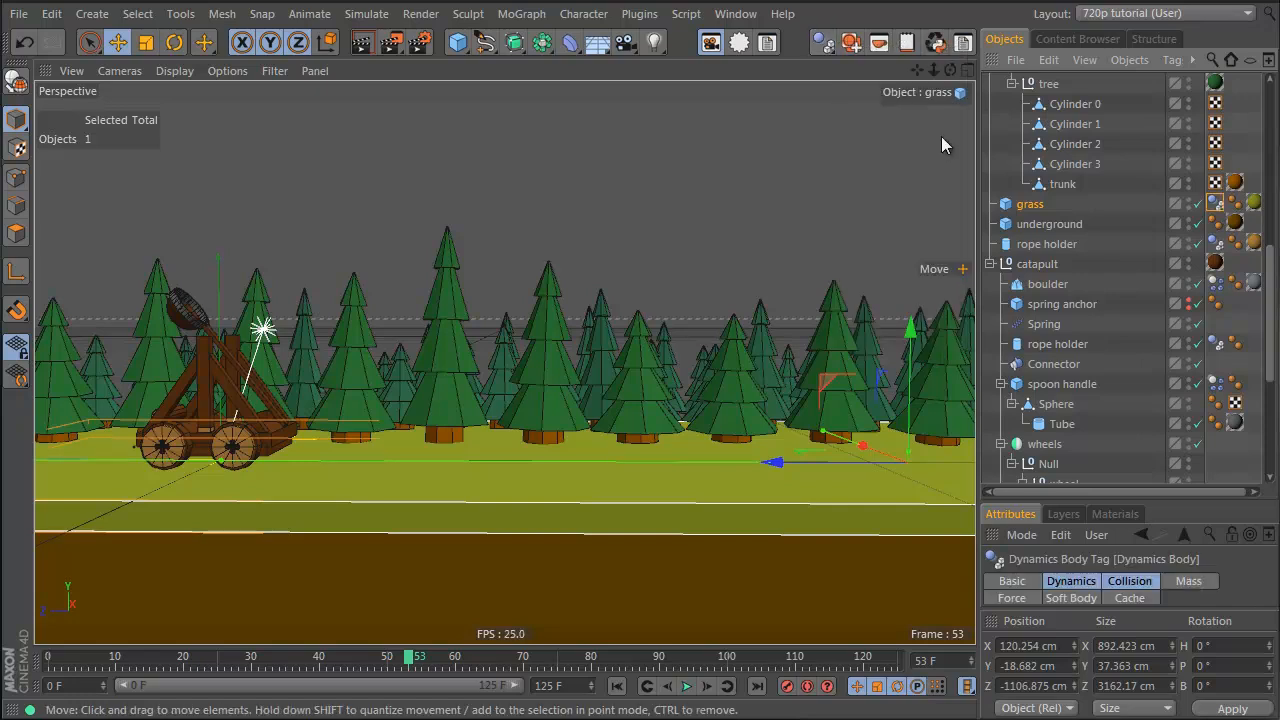
pyautogui.click(55, 657)
pyautogui.press('F8')
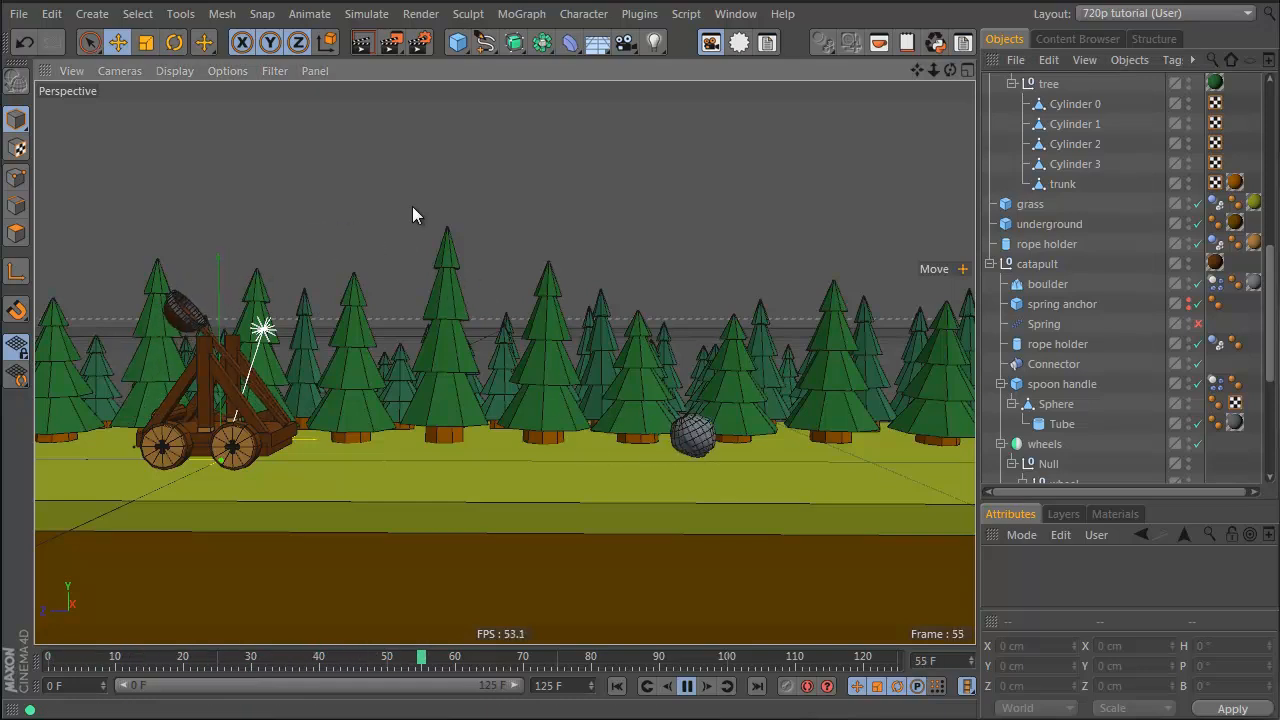
pyautogui.press('F8')
# Step: Replay the simulation from frame 0 in a wider view to examine where the boulder lands
pyautogui.keyDown('alt'); pyautogui.moveTo(545, 318); pyautogui.dragTo(430, 420); pyautogui.keyUp('alt')
pyautogui.moveTo(530, 658); pyautogui.dragTo(50, 658)
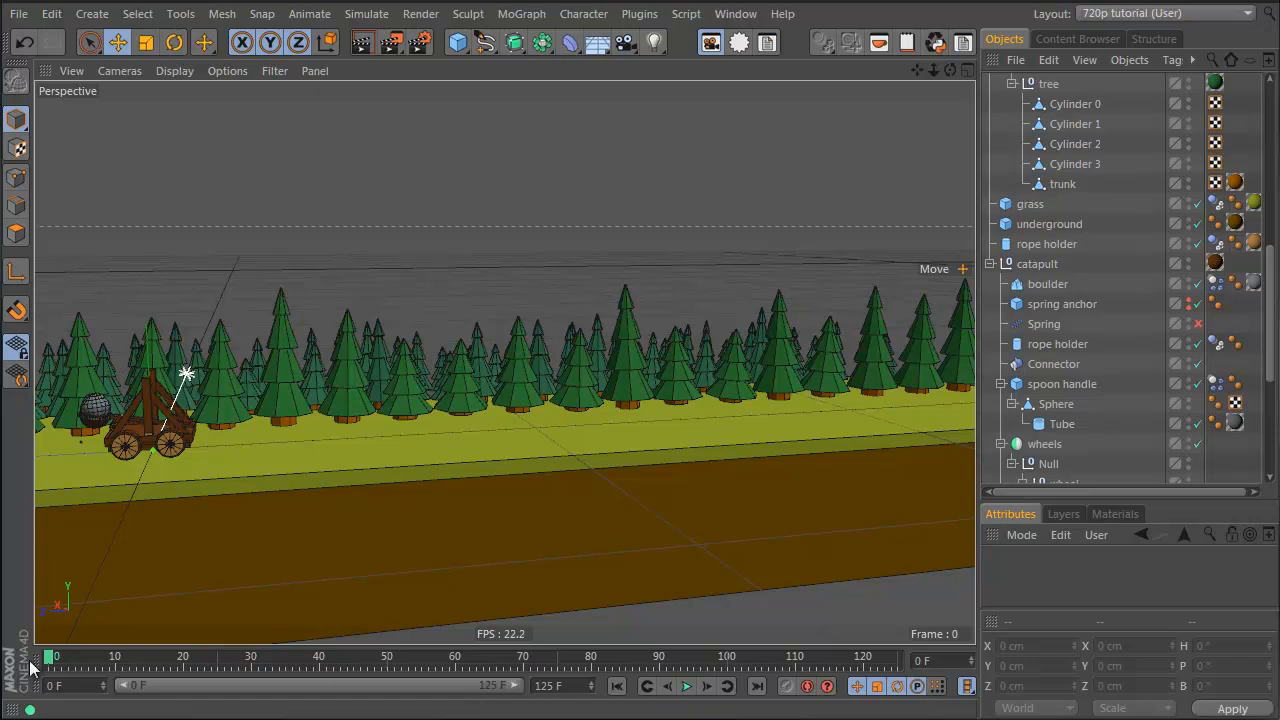
pyautogui.press('F8')
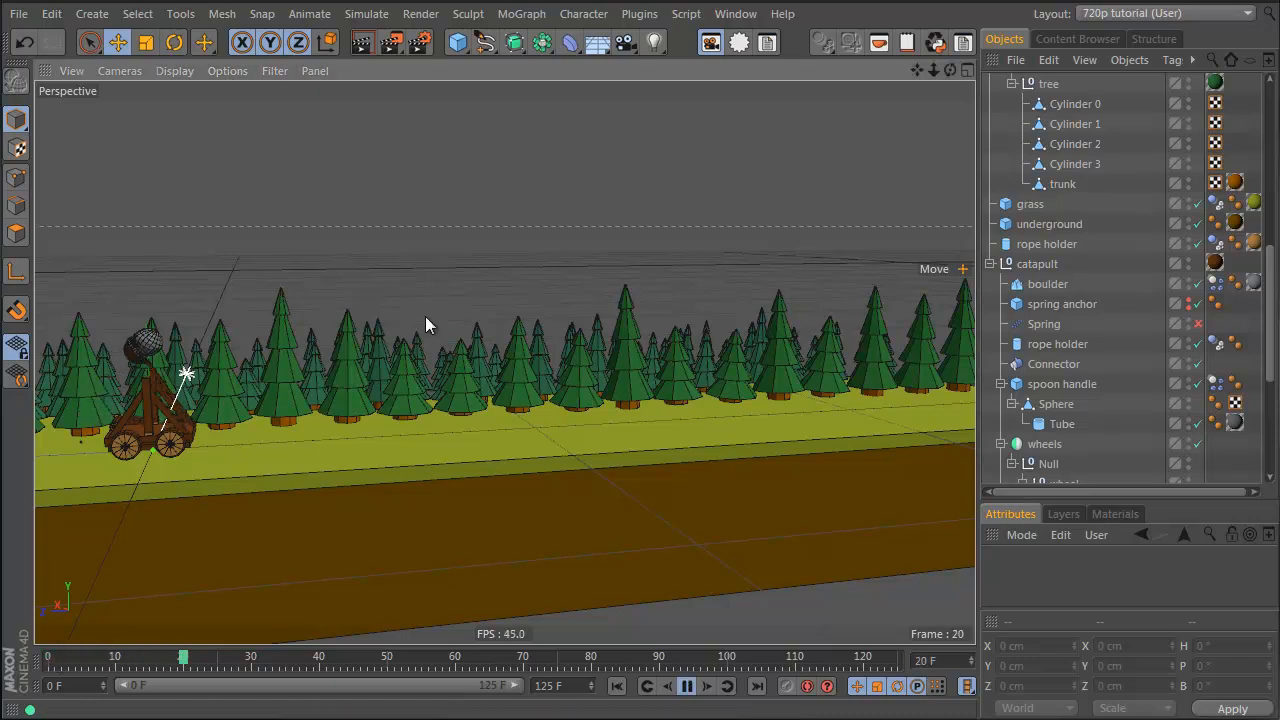
pyautogui.press('F8')
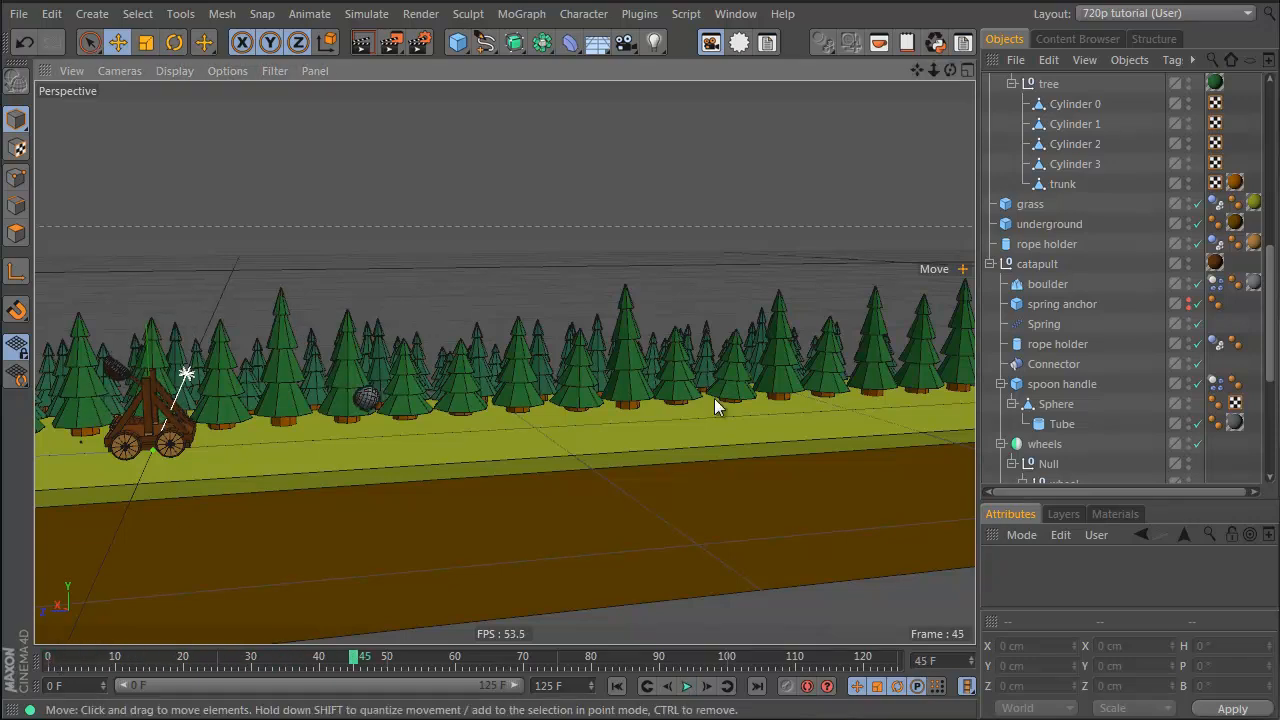
pyautogui.keyDown('alt'); pyautogui.moveTo(792, 428); pyautogui.dragTo(702, 422); pyautogui.keyUp('alt')
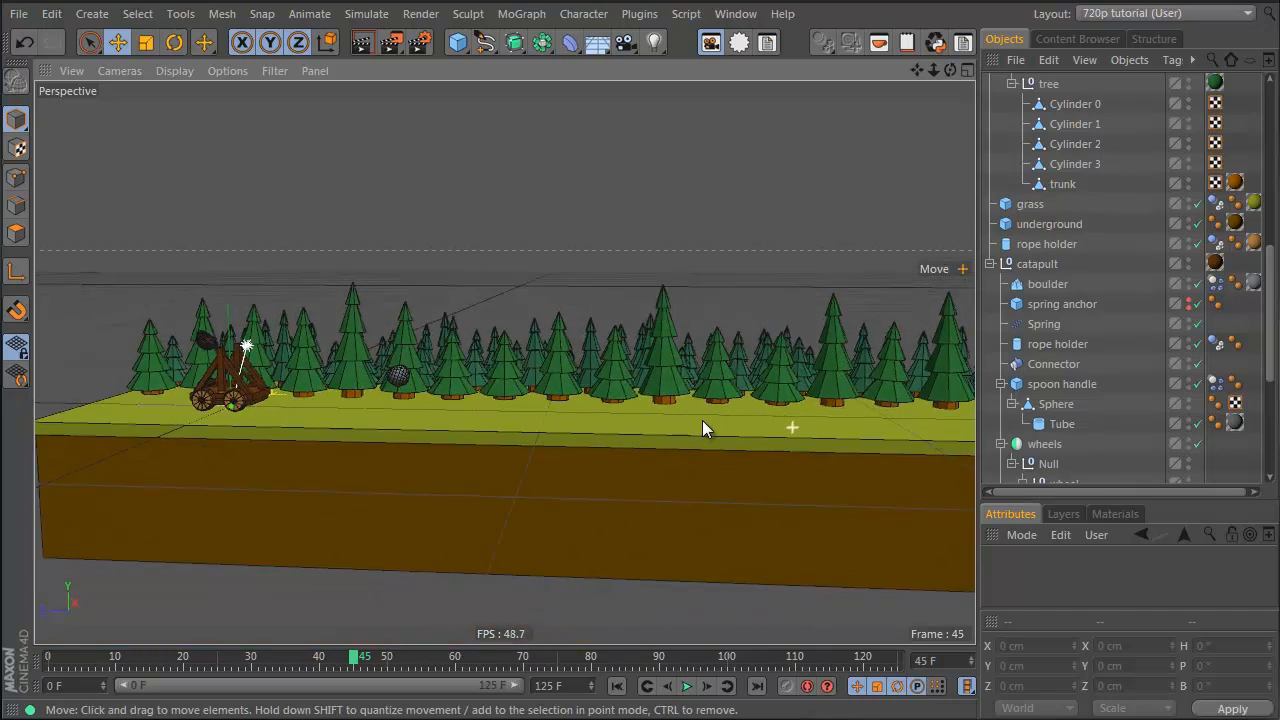
pyautogui.keyDown('alt'); pyautogui.moveTo(270, 376); pyautogui.dragTo(287, 385, button='middle'); pyautogui.keyUp('alt')
# Step: Return to frame 0 and set the Stiffness of the catapult's Spring object to 8
pyautogui.moveTo(102, 656); pyautogui.dragTo(45, 655)
pyautogui.keyDown('alt'); pyautogui.moveTo(230, 368); pyautogui.dragTo(366, 390, button='right'); pyautogui.keyUp('alt')
pyautogui.click(1046, 324)
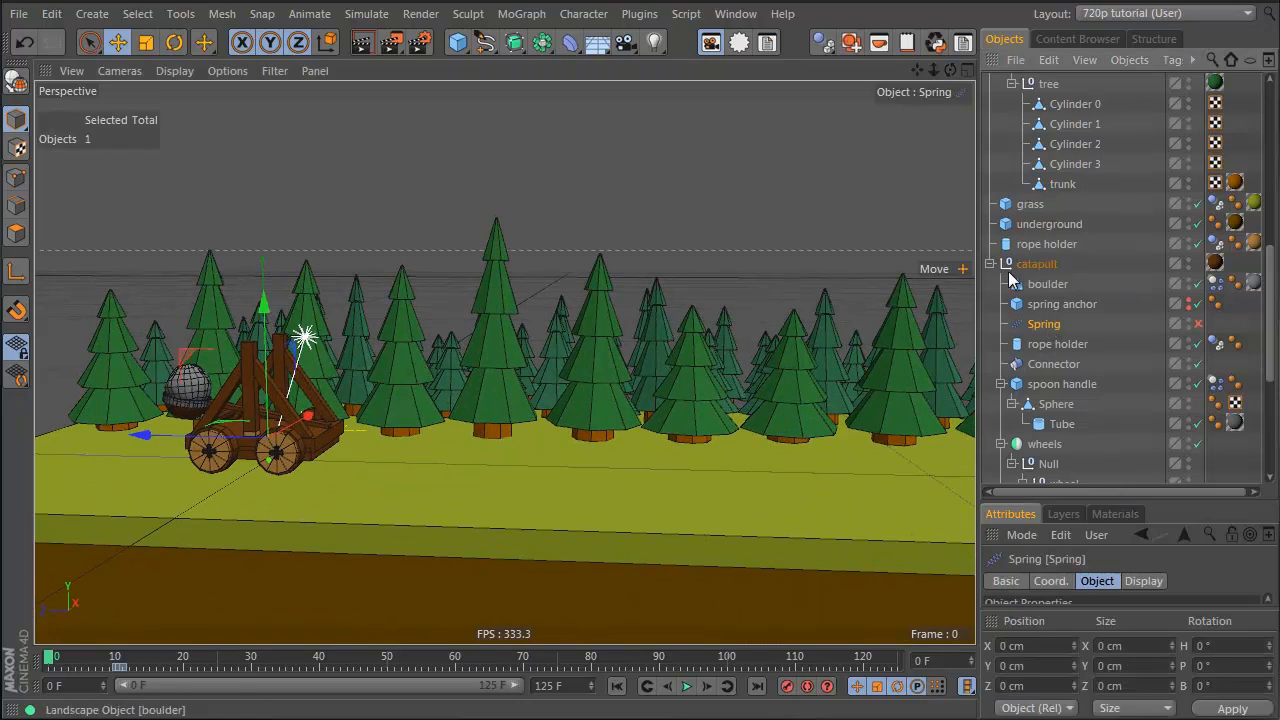
pyautogui.moveTo(1092, 502); pyautogui.dragTo(1129, 195)
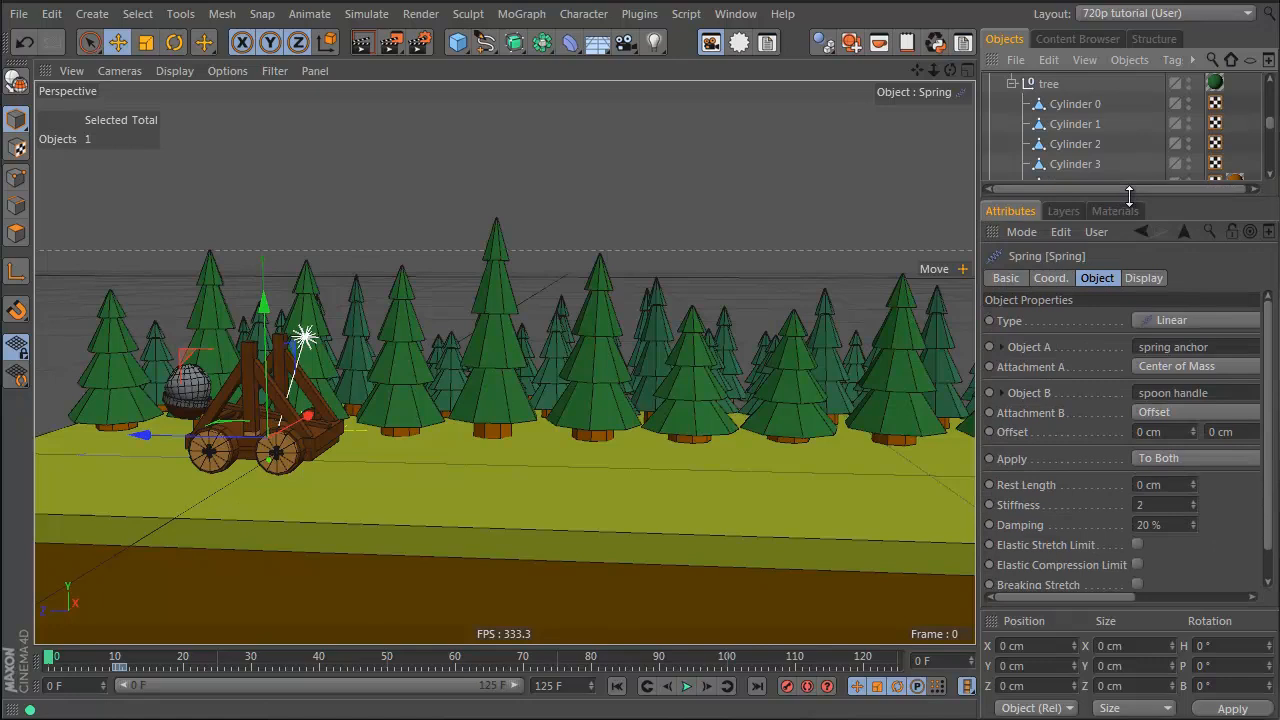
pyautogui.doubleClick(1166, 506)
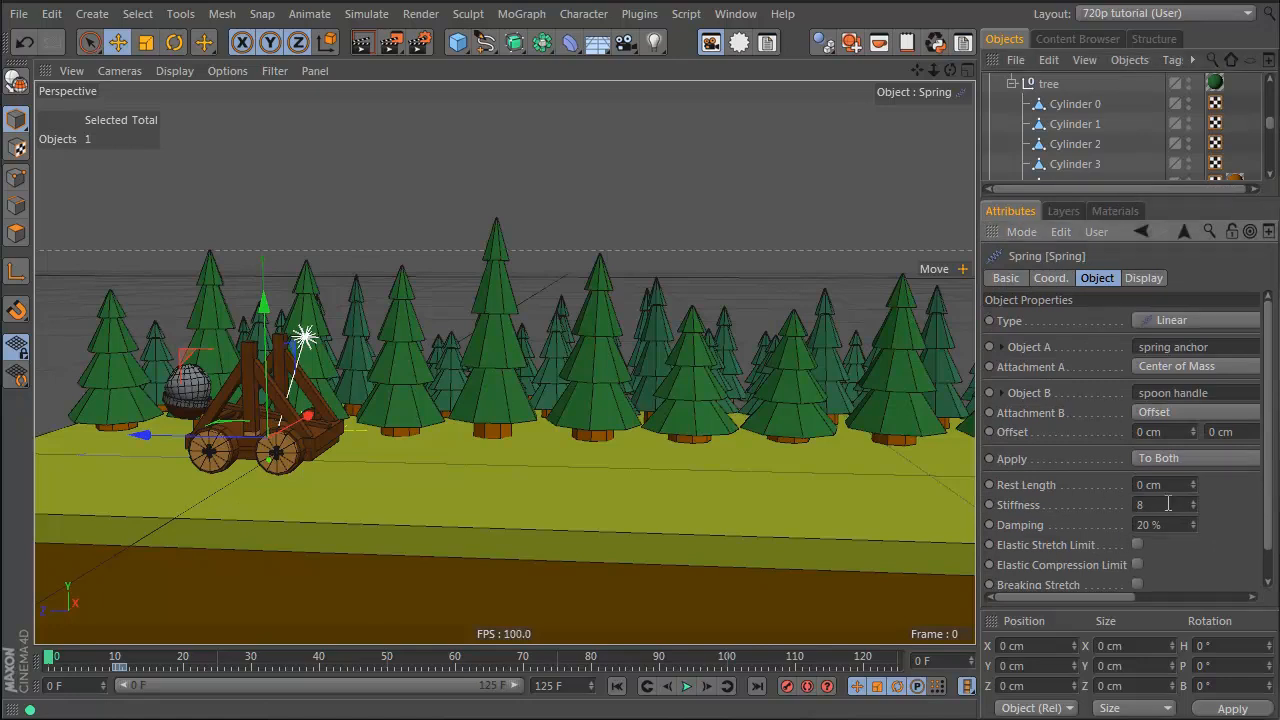
# Step: Play the simulation and examine the boulder's throw along the whole length of the ground
pyautogui.press('F8')
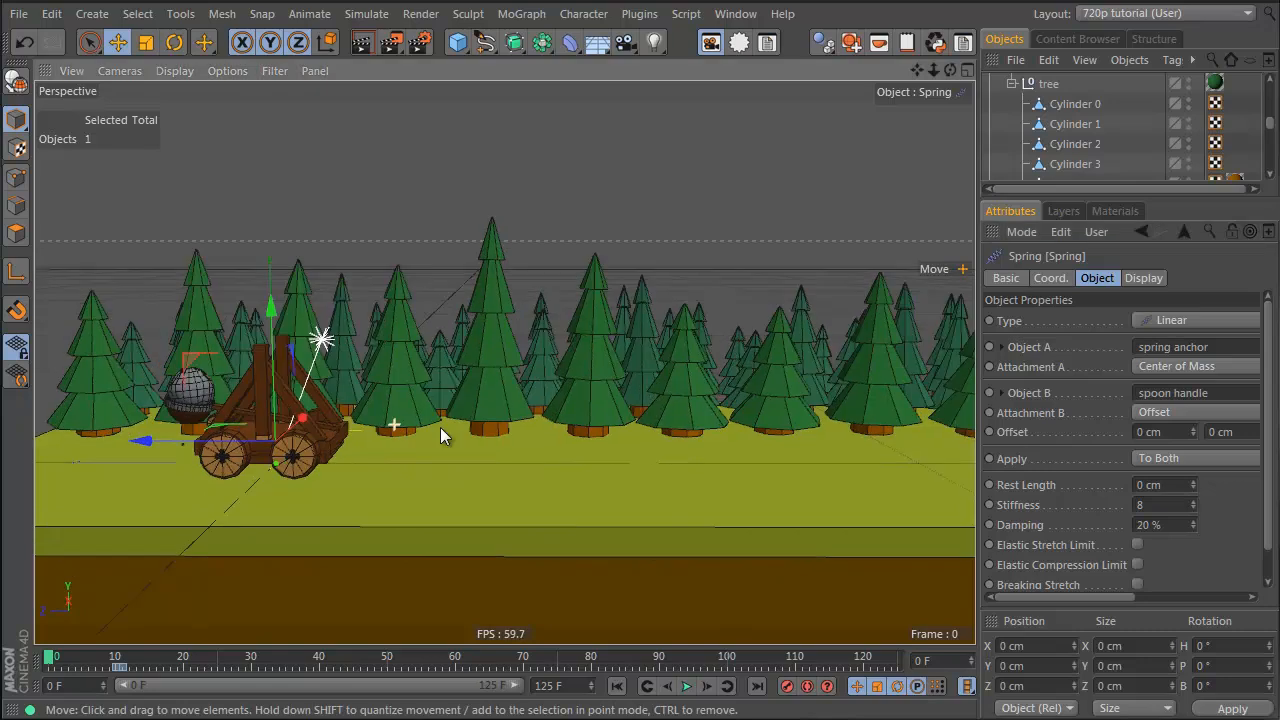
pyautogui.keyDown('alt'); pyautogui.moveTo(746, 458); pyautogui.dragTo(735, 464); pyautogui.keyUp('alt')
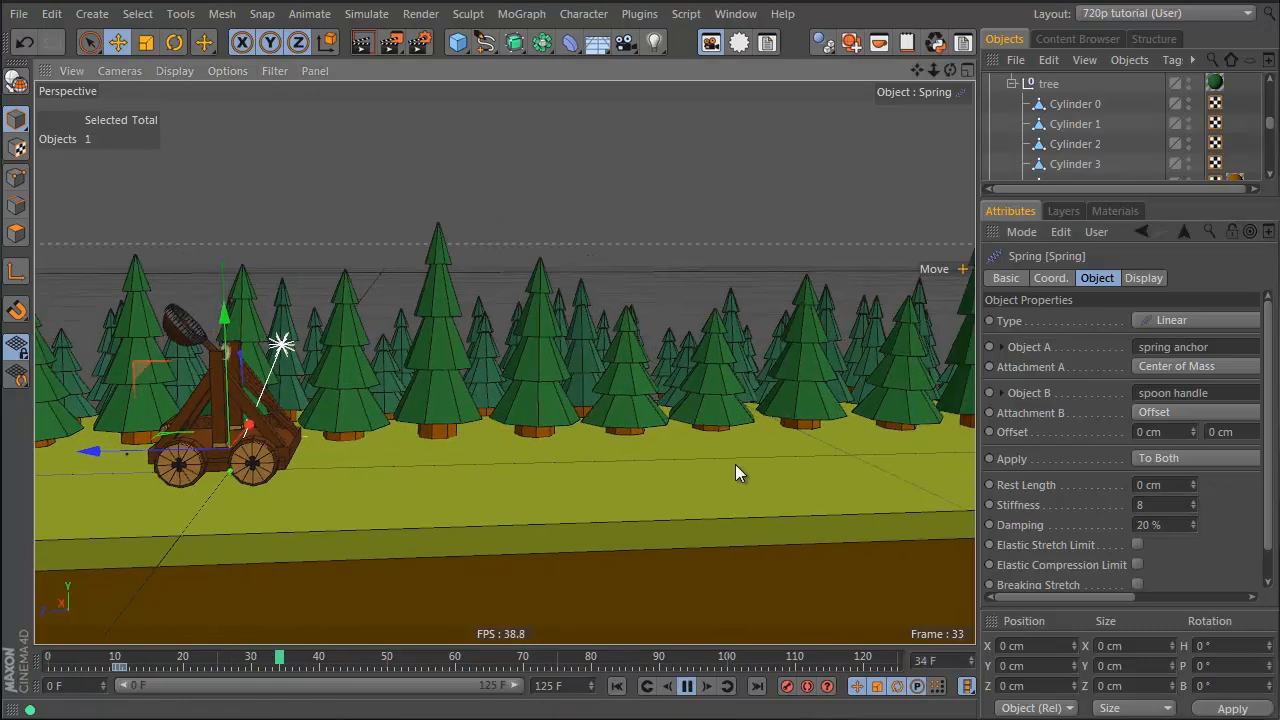
pyautogui.keyDown('alt'); pyautogui.moveTo(735, 464); pyautogui.dragTo(640, 483, button='right'); pyautogui.keyUp('alt')
pyautogui.keyDown('alt'); pyautogui.moveTo(640, 483); pyautogui.dragTo(740, 490); pyautogui.keyUp('alt')
pyautogui.press('F8')
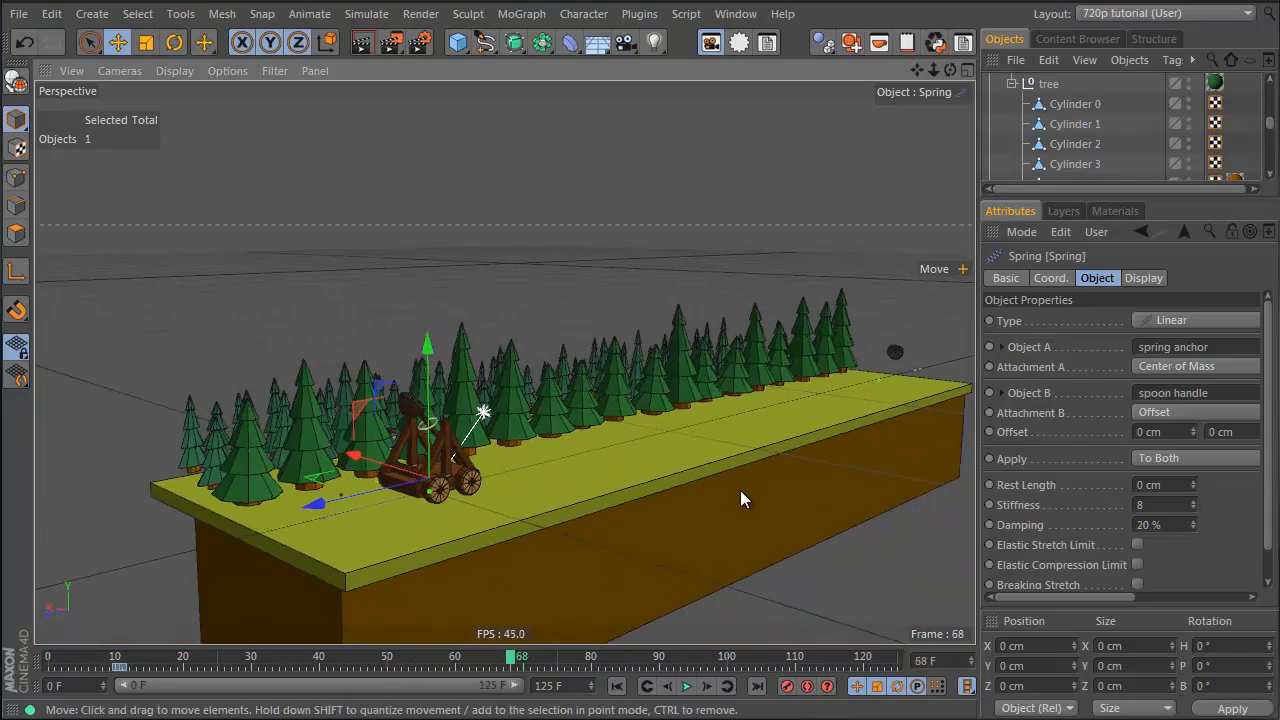
# Step: Set the Spring's Stiffness to 6 at frame 0 and play the simulation to test the throw
pyautogui.click(49, 657)
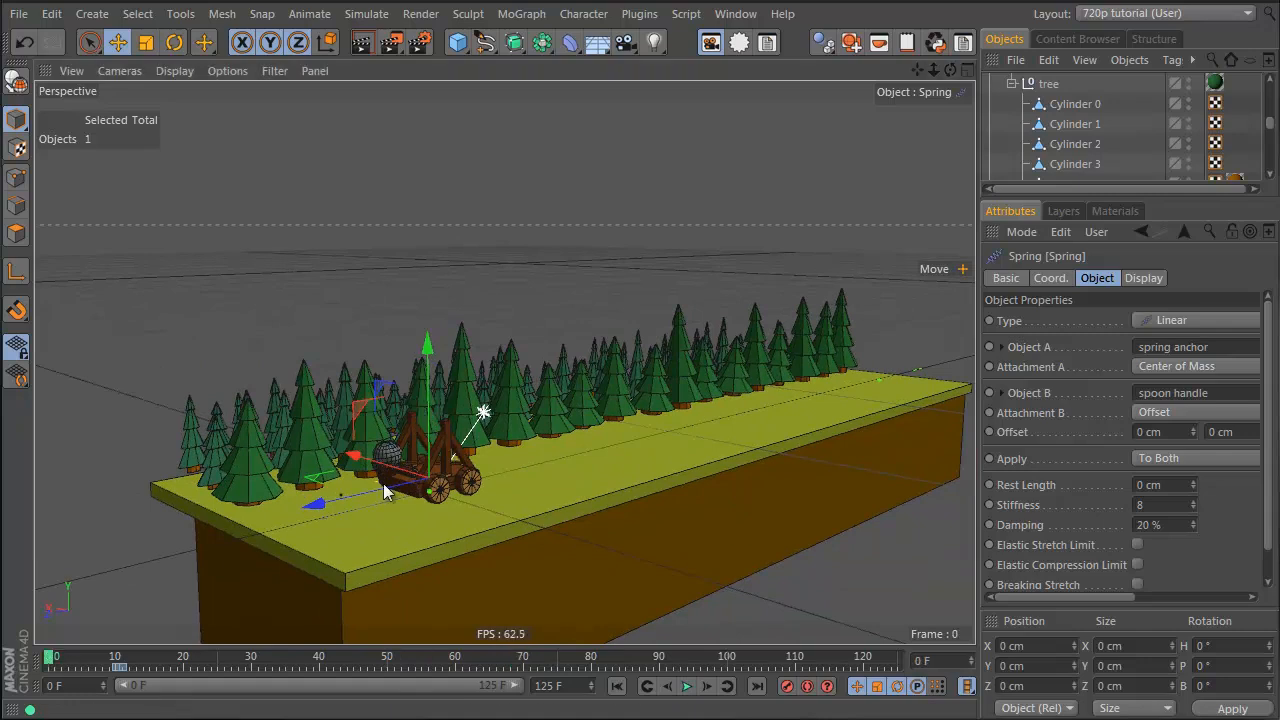
pyautogui.click(1175, 498)
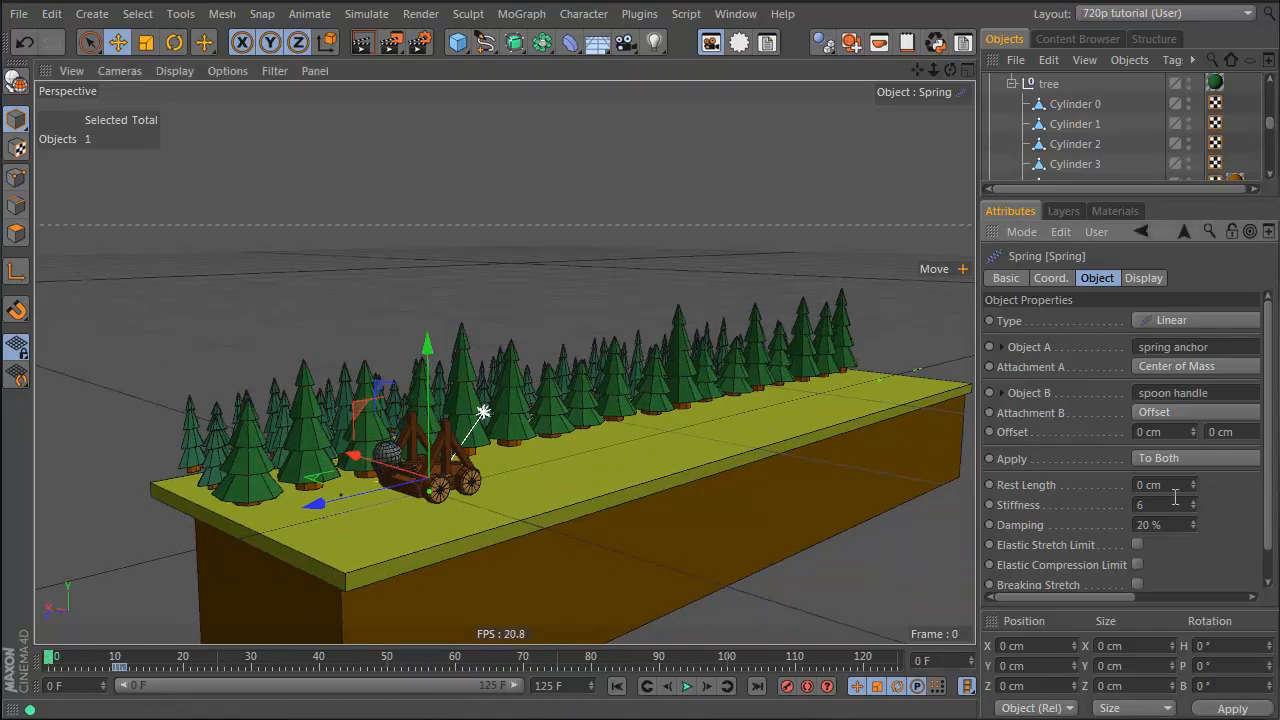
pyautogui.write('6')
pyautogui.press('Return')
pyautogui.press('F8')
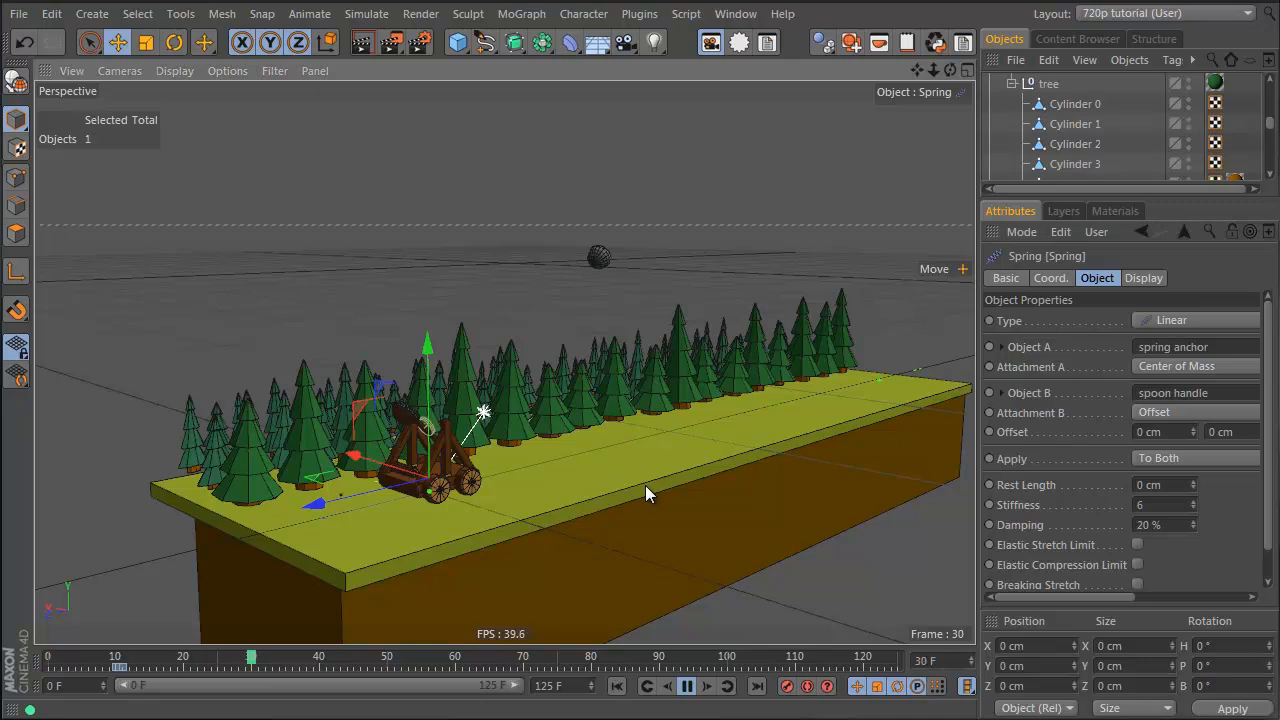
pyautogui.press('F8')
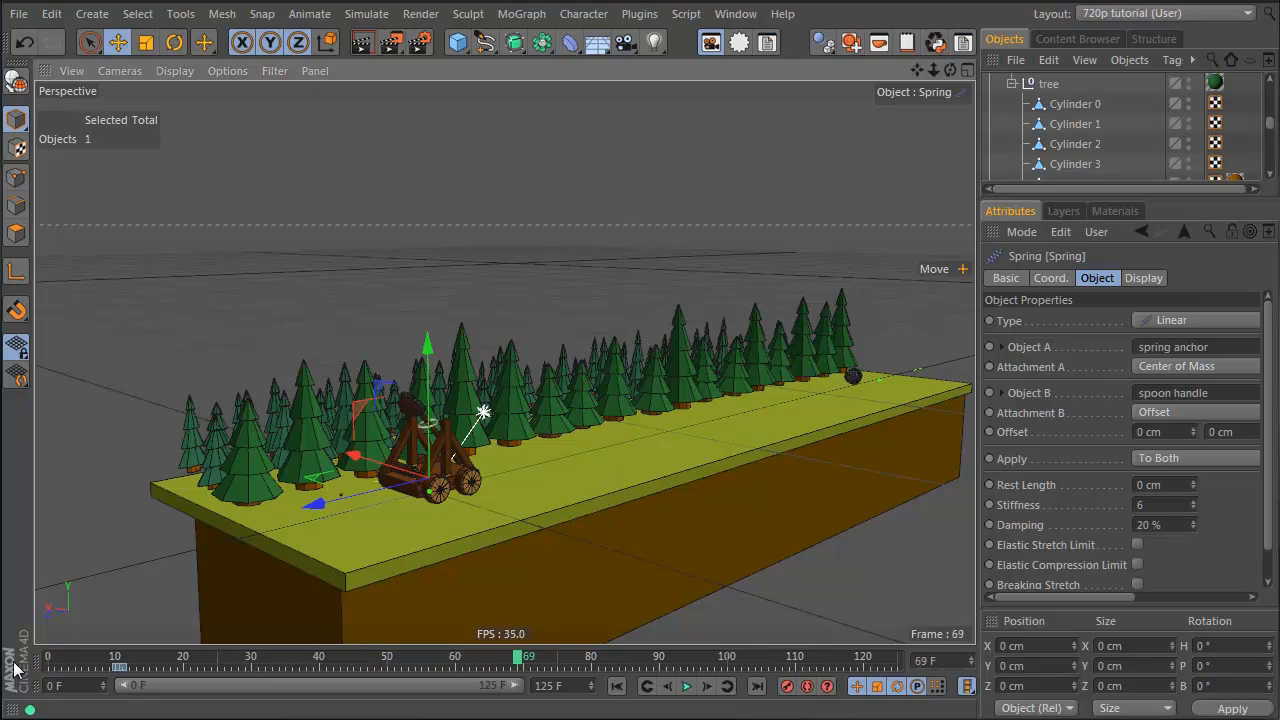
# Step: Set the Spring's Stiffness to 4, test the throw from frame 0, and rewind to the start
pyautogui.hotkey('shift', 'f')
pyautogui.click(1165, 501)
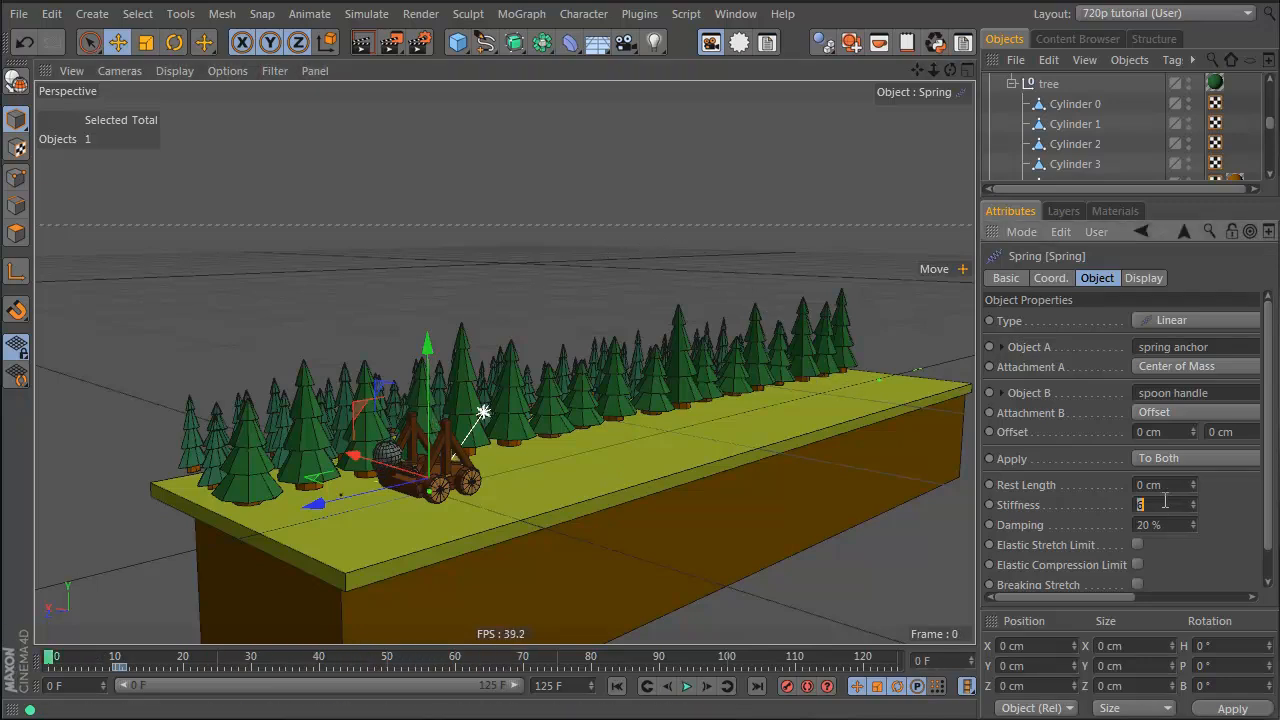
pyautogui.press('Return')
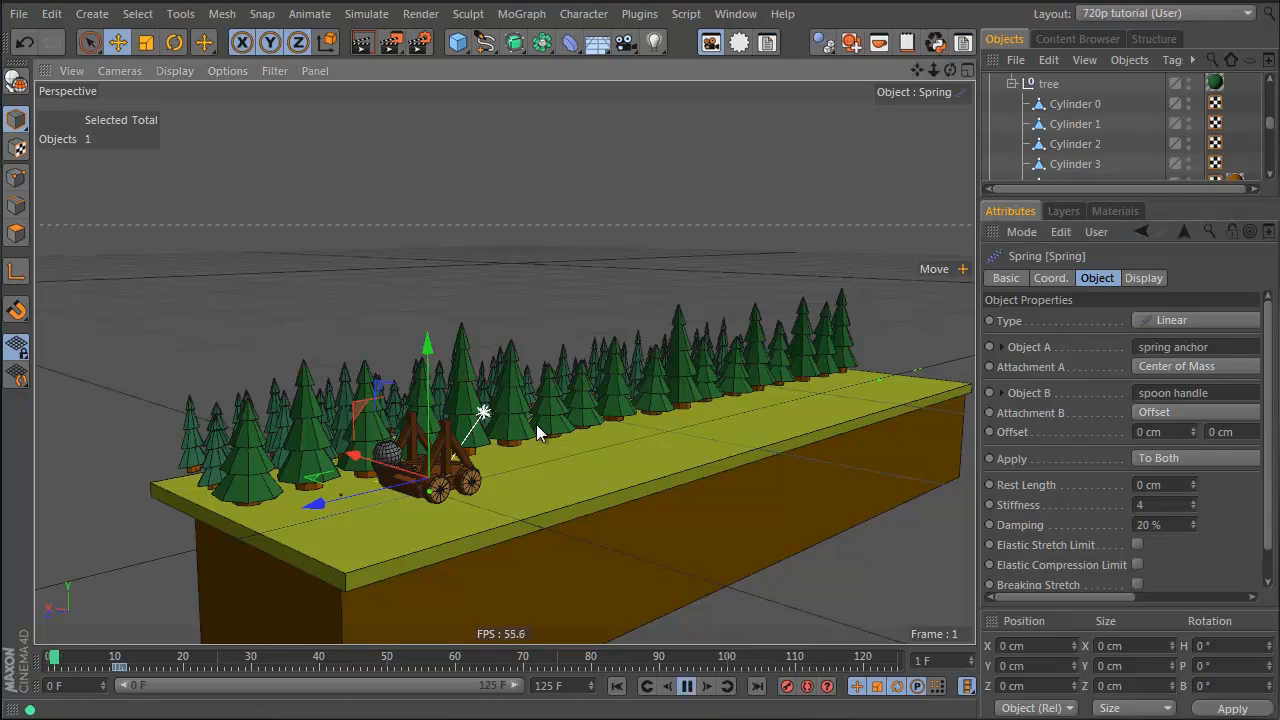
pyautogui.press('F8')
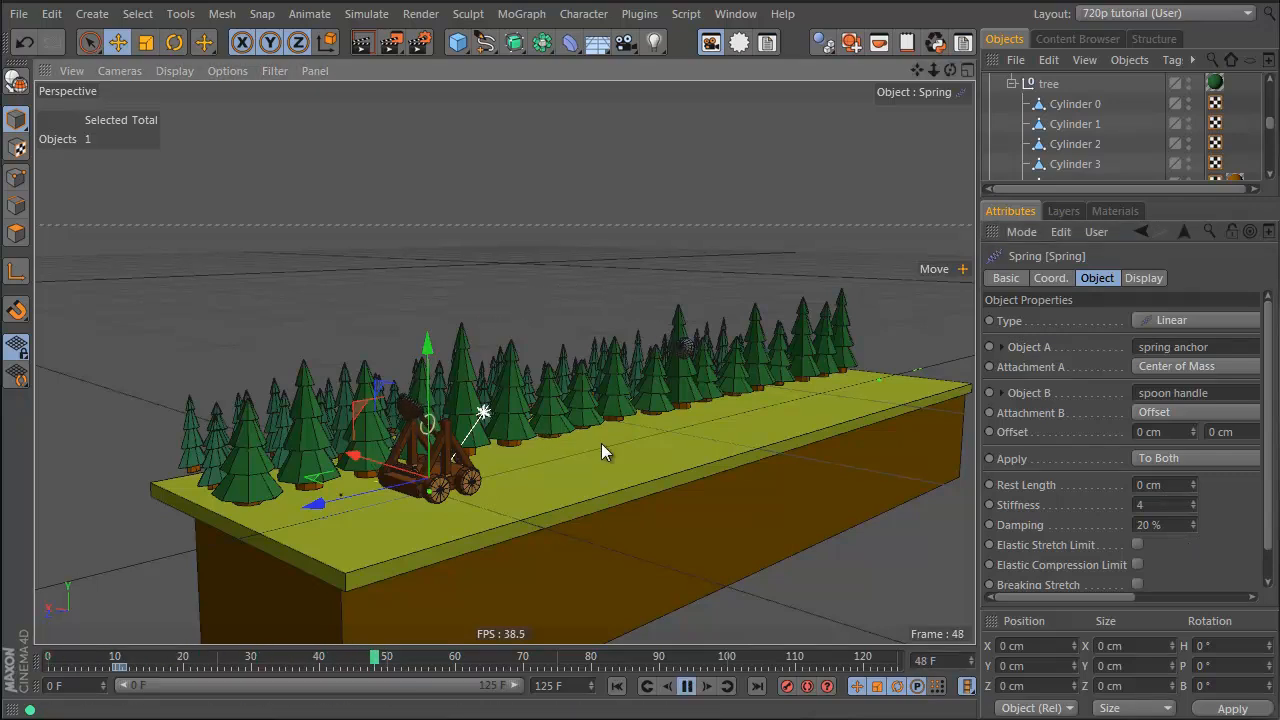
pyautogui.press('F8')
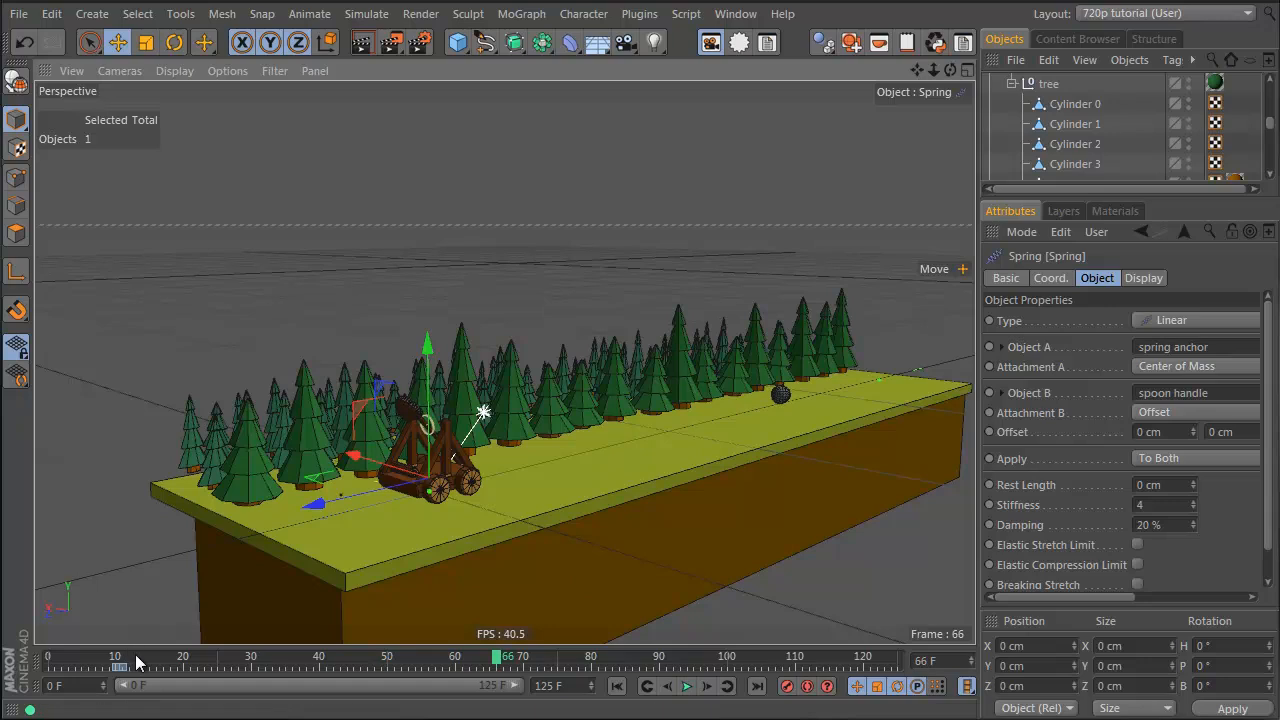
pyautogui.click(50, 657)
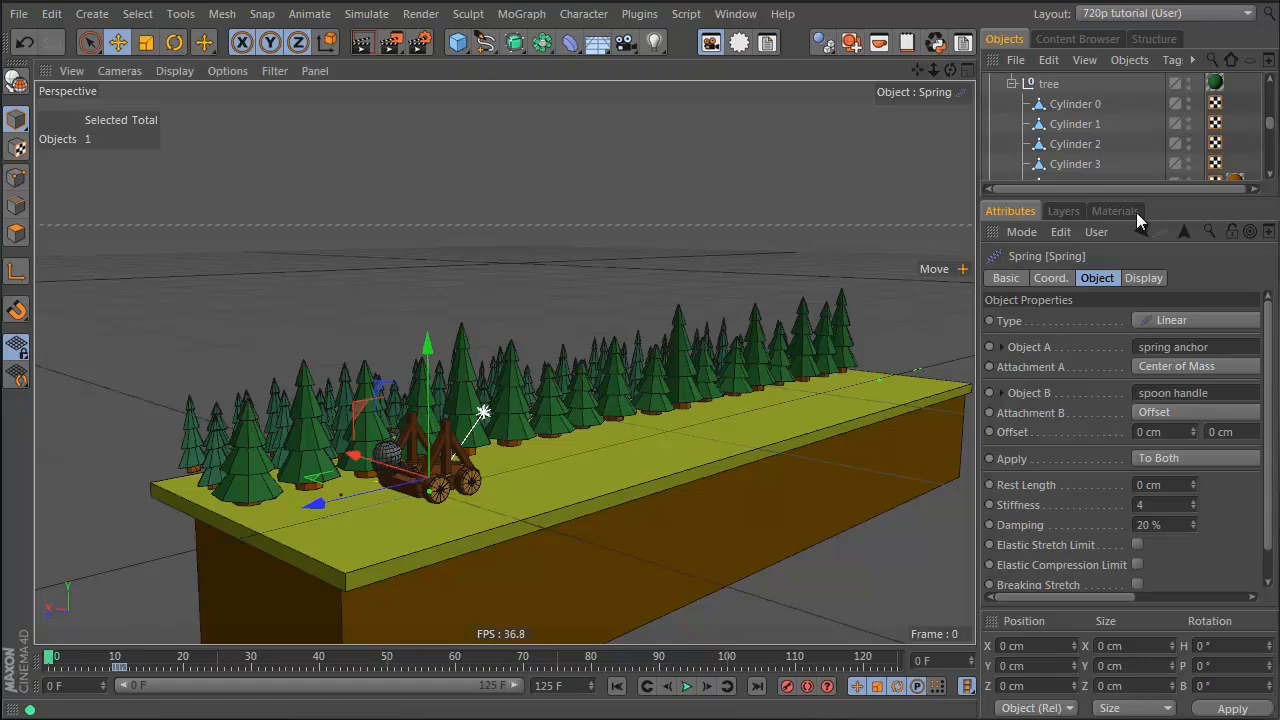
# Step: Bake all dynamics in the scene from the cache settings of the boulder's Dynamics Body tag
pyautogui.moveTo(1176, 198); pyautogui.dragTo(1176, 381)
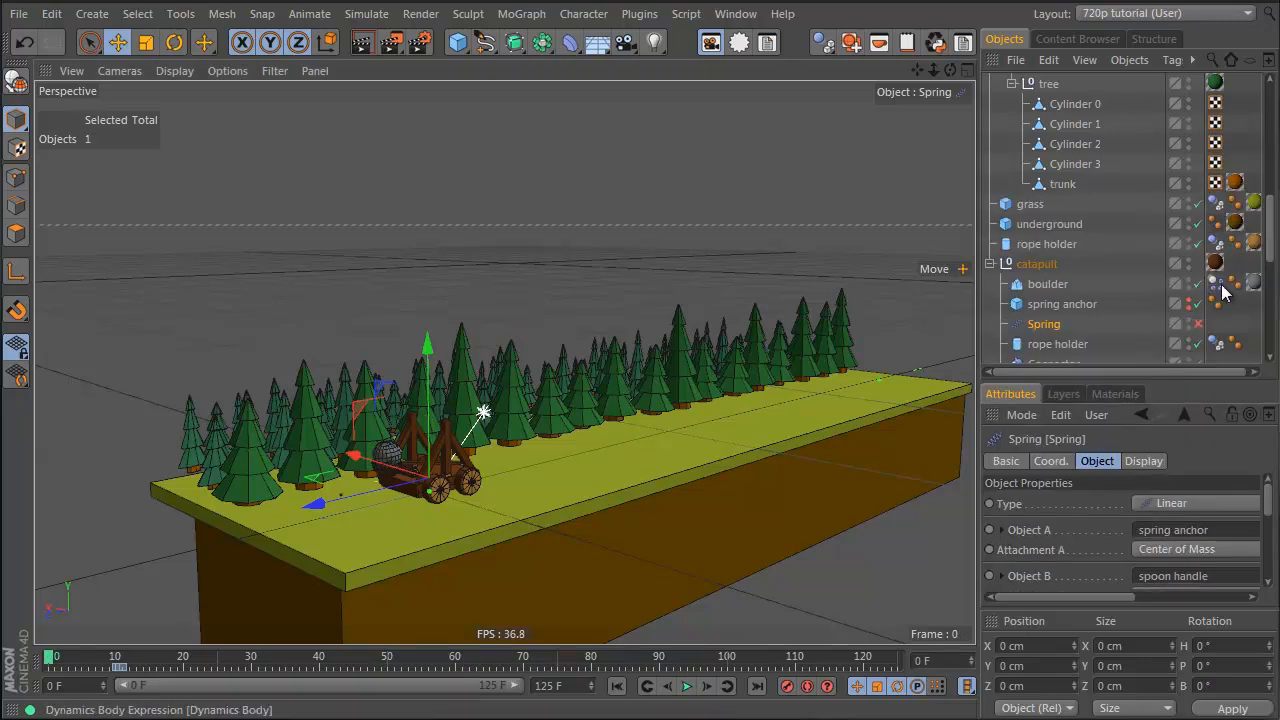
pyautogui.click(1216, 284)
pyautogui.click(1148, 477)
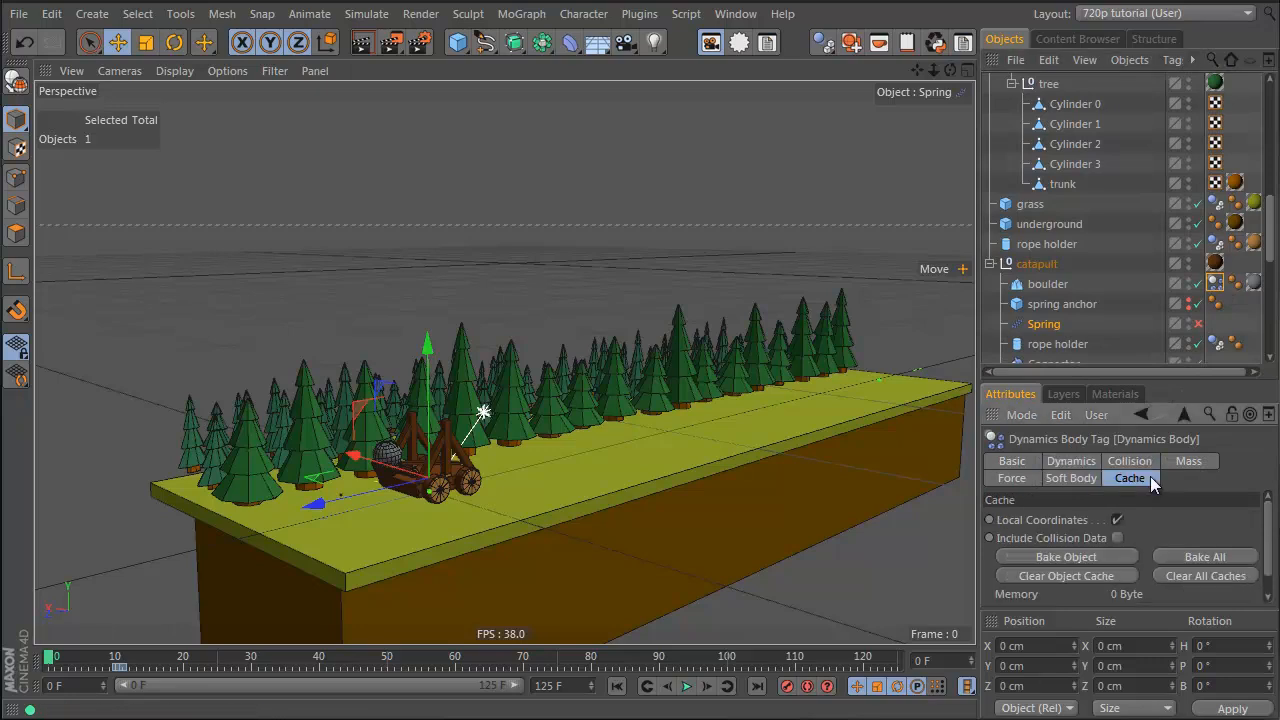
pyautogui.click(1206, 555)
# Step: Scrub the baked animation to frame 54 and examine the boulder up close as it reaches the grass
pyautogui.moveTo(70, 662); pyautogui.dragTo(387, 670)
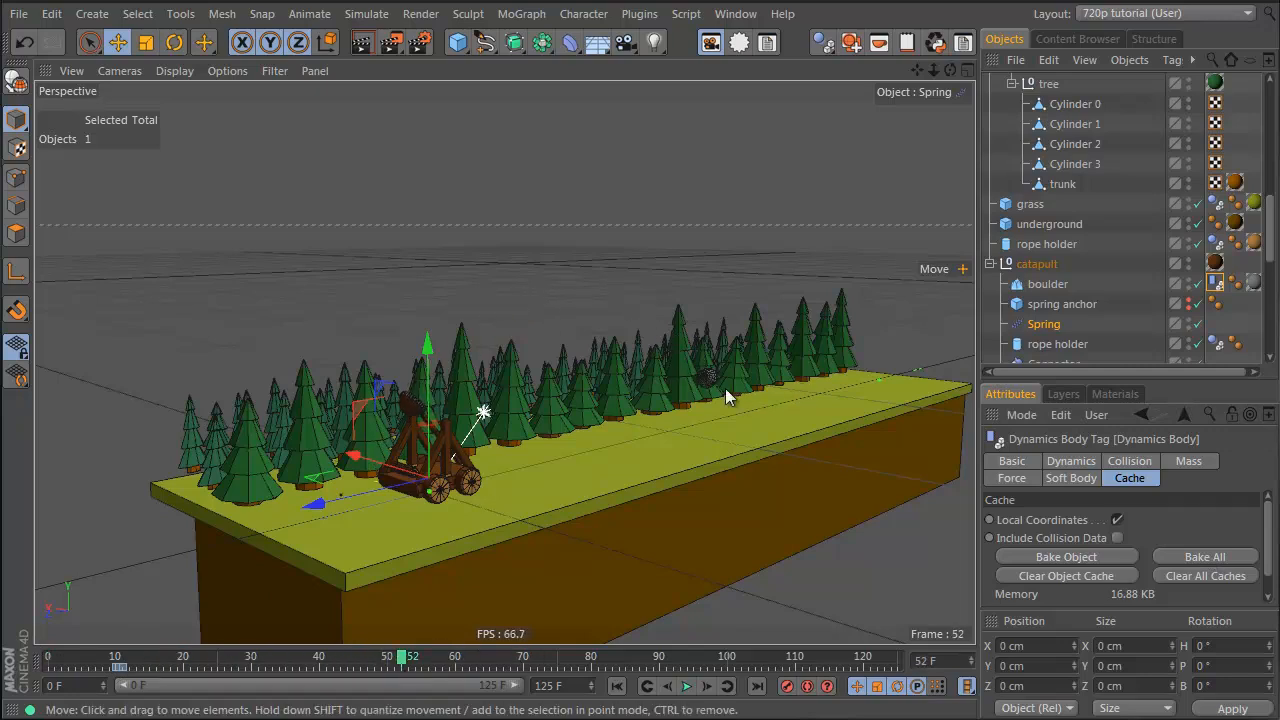
pyautogui.keyDown('alt'); pyautogui.moveTo(730, 401); pyautogui.dragTo(490, 422); pyautogui.keyUp('alt')
pyautogui.keyDown('alt'); pyautogui.moveTo(609, 391); pyautogui.dragTo(826, 378, button='right'); pyautogui.keyUp('alt')
pyautogui.keyDown('alt'); pyautogui.moveTo(826, 378); pyautogui.dragTo(654, 457, button='middle'); pyautogui.keyUp('alt')
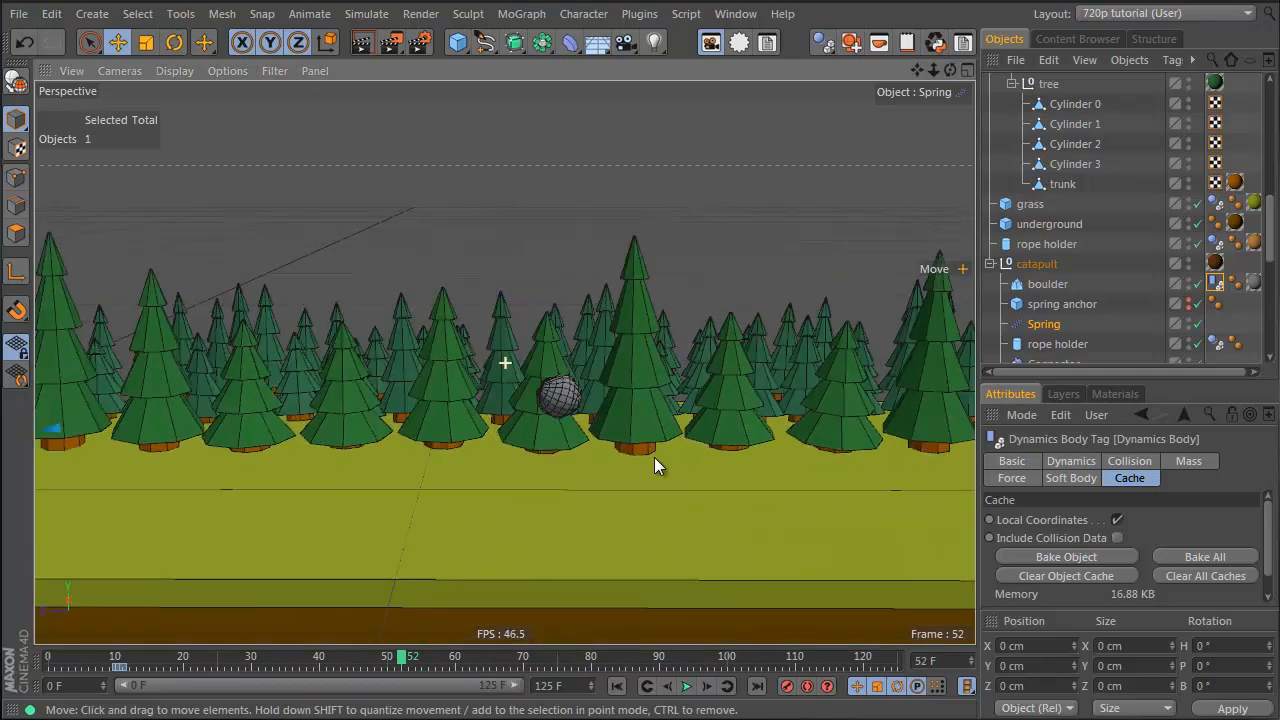
pyautogui.keyDown('alt'); pyautogui.moveTo(574, 463); pyautogui.dragTo(715, 470, button='right'); pyautogui.keyUp('alt')
pyautogui.keyDown('alt'); pyautogui.moveTo(614, 503); pyautogui.dragTo(619, 465); pyautogui.keyUp('alt')
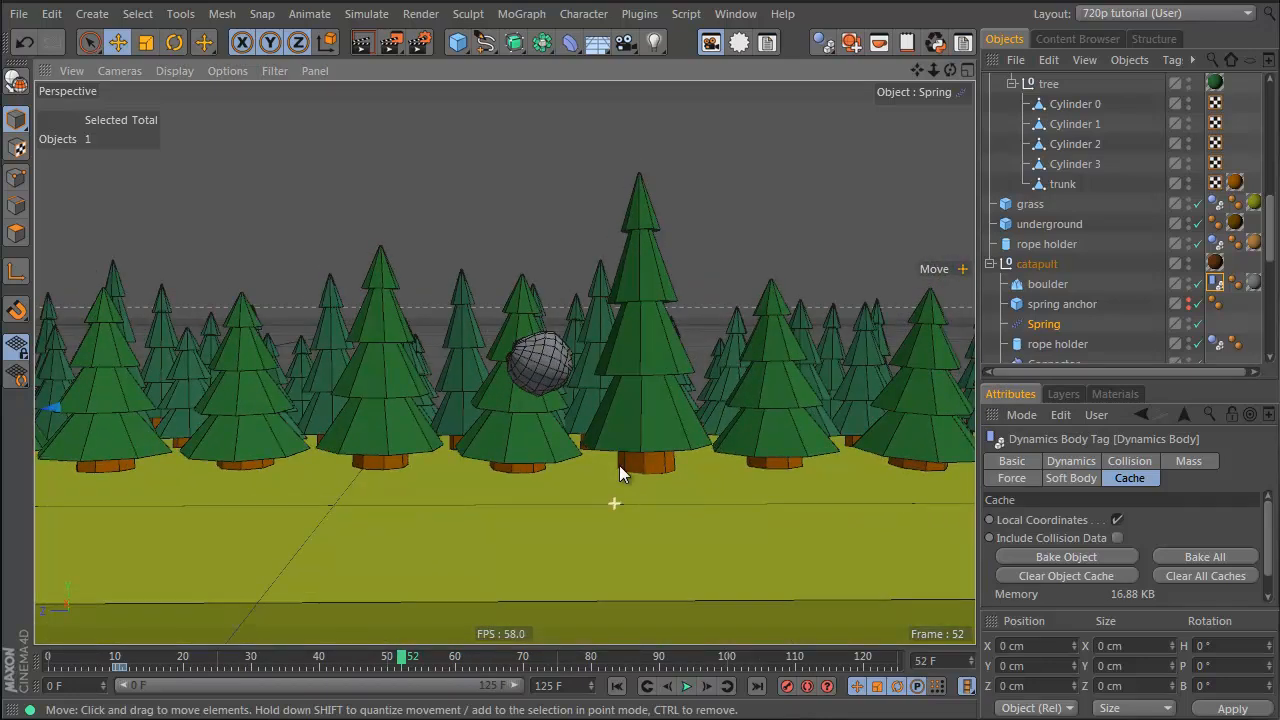
pyautogui.keyDown('alt'); pyautogui.moveTo(477, 360); pyautogui.dragTo(410, 438); pyautogui.keyUp('alt')
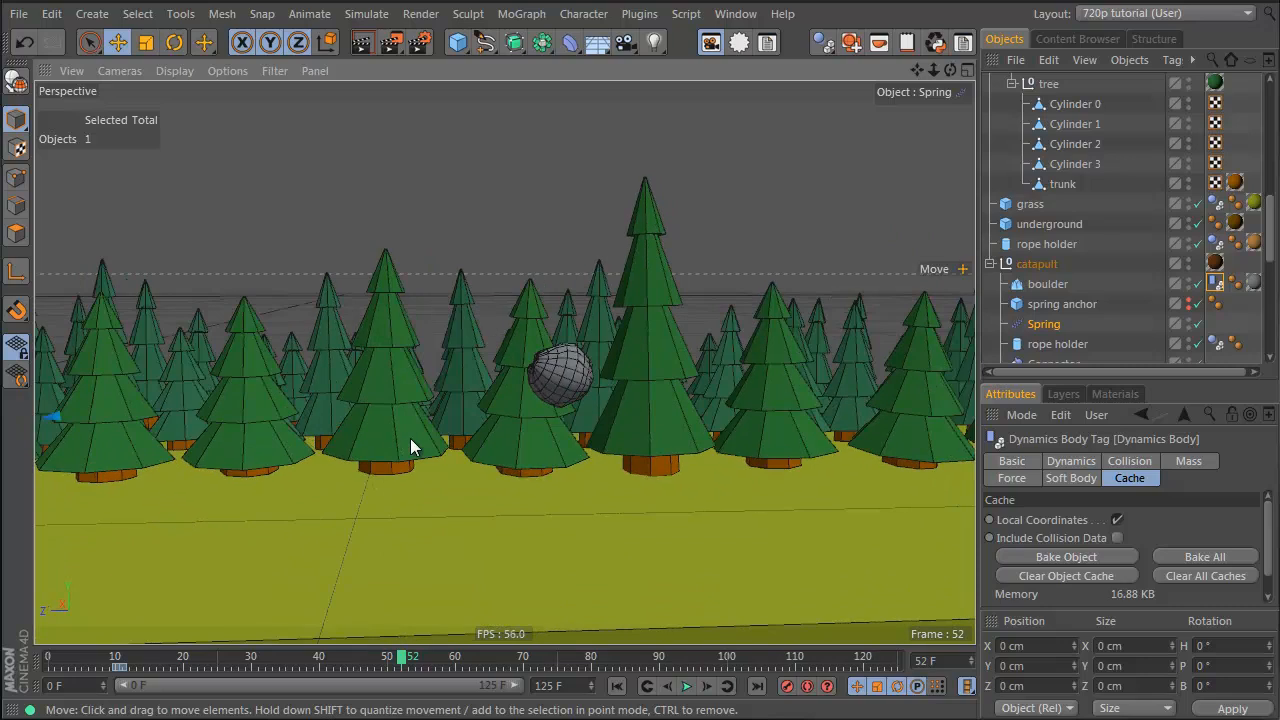
pyautogui.moveTo(415, 657); pyautogui.dragTo(418, 658)
# Step: Add a cylinder and move it in the Top view beside the boulder's landing spot, at about X -119 cm, Z -1236 cm
pyautogui.moveTo(457, 41); pyautogui.dragTo(857, 69)
pyautogui.middleClick(571, 342)
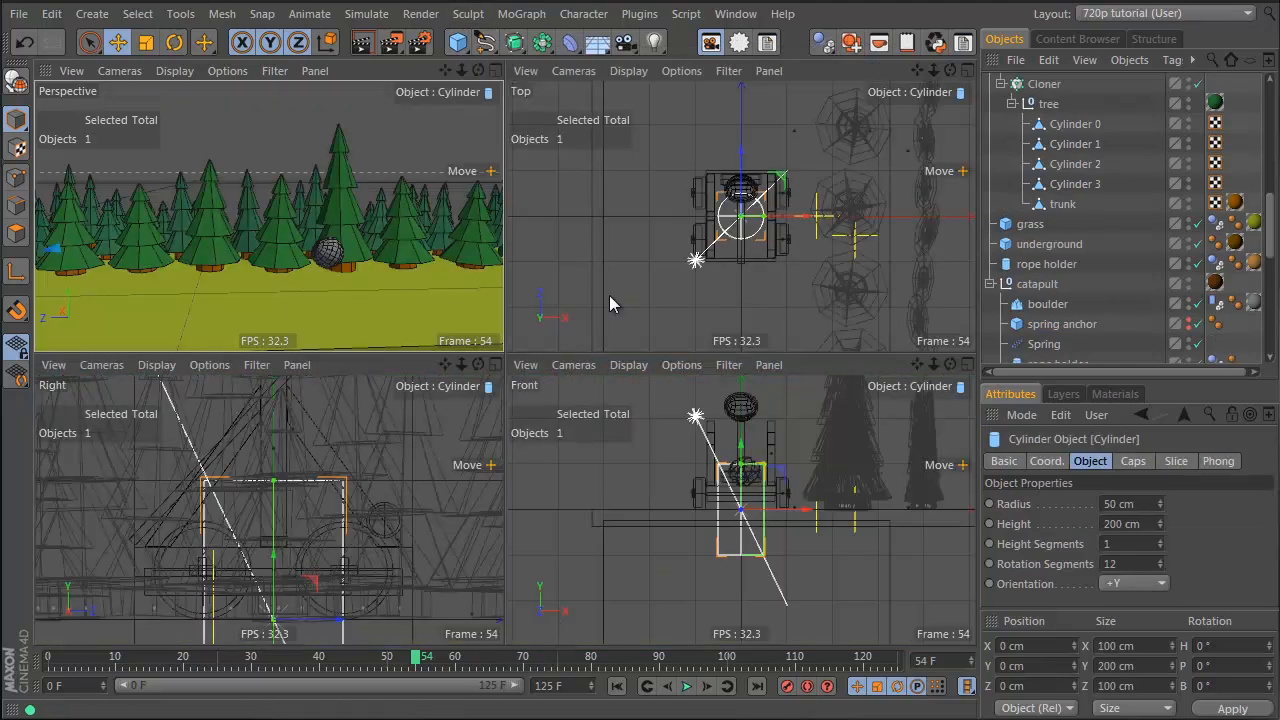
pyautogui.middleClick(609, 295)
pyautogui.scroll(-6, 734, 187)
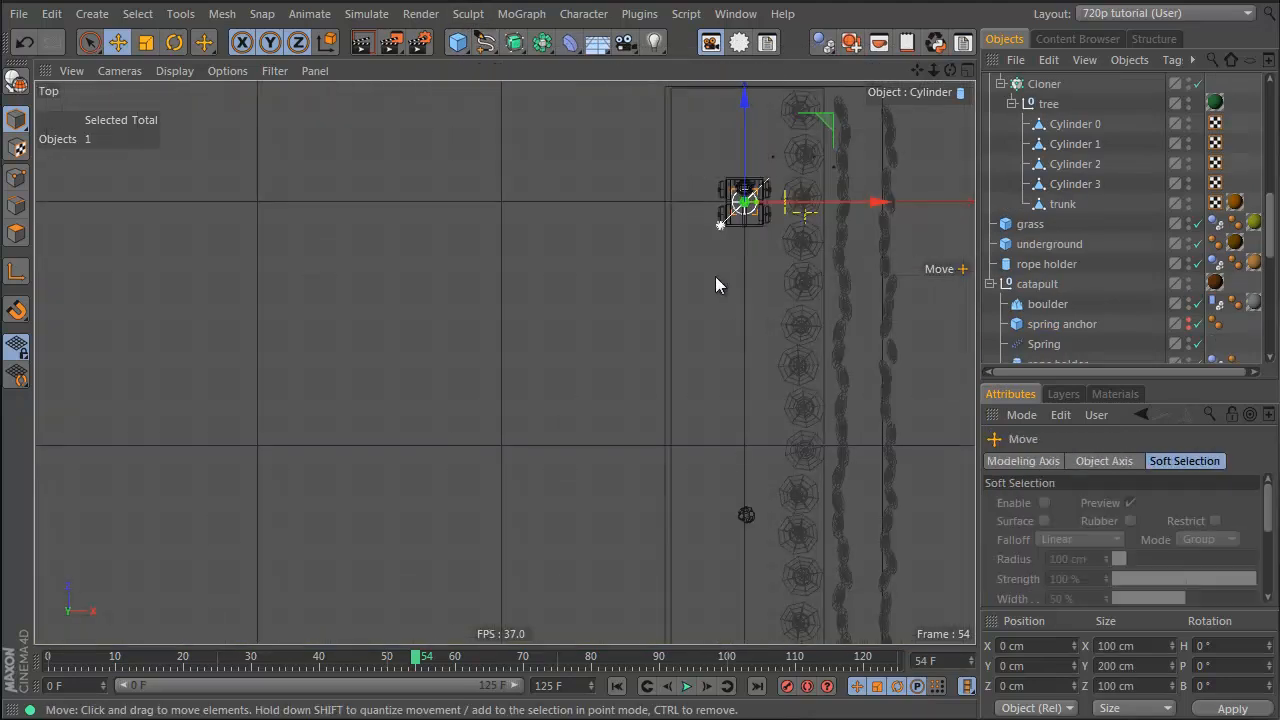
pyautogui.moveTo(715, 276); pyautogui.dragTo(687, 577)
pyautogui.scroll(3, 1148, 140)
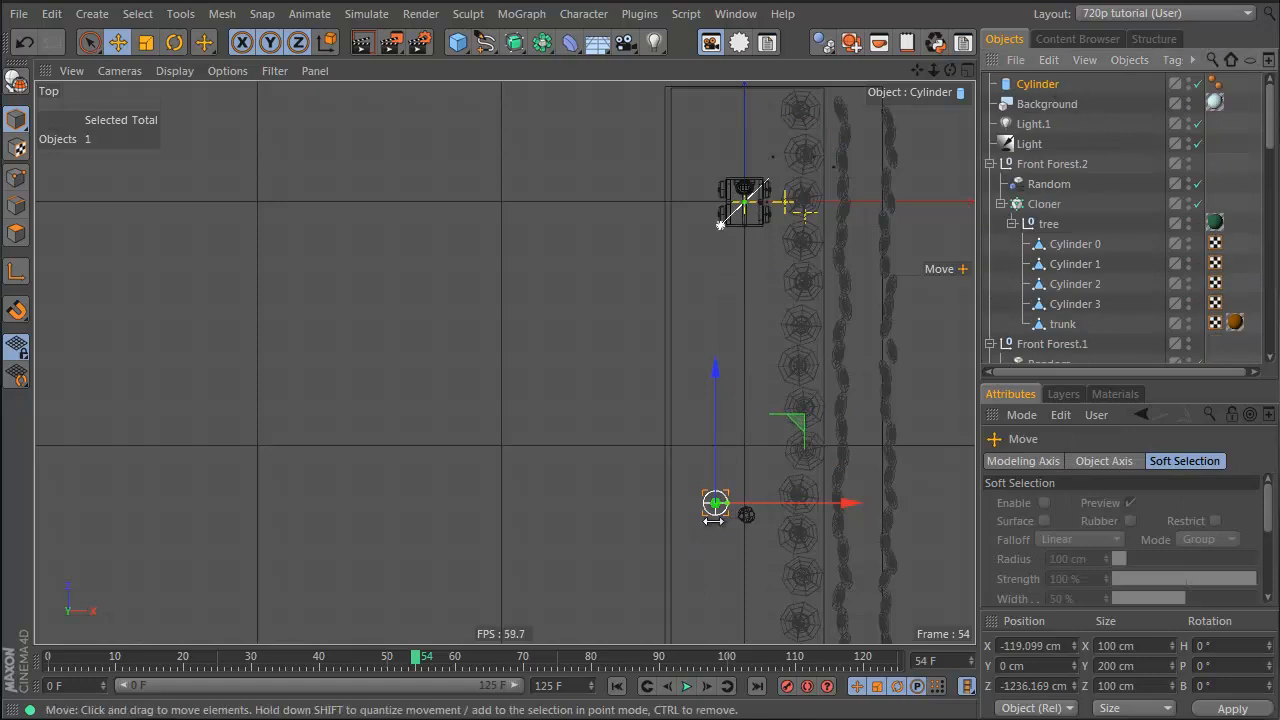
# Step: Create an instance of the cylinder and move it along X to about 127 cm, on the boulder's other side
pyautogui.press('i')
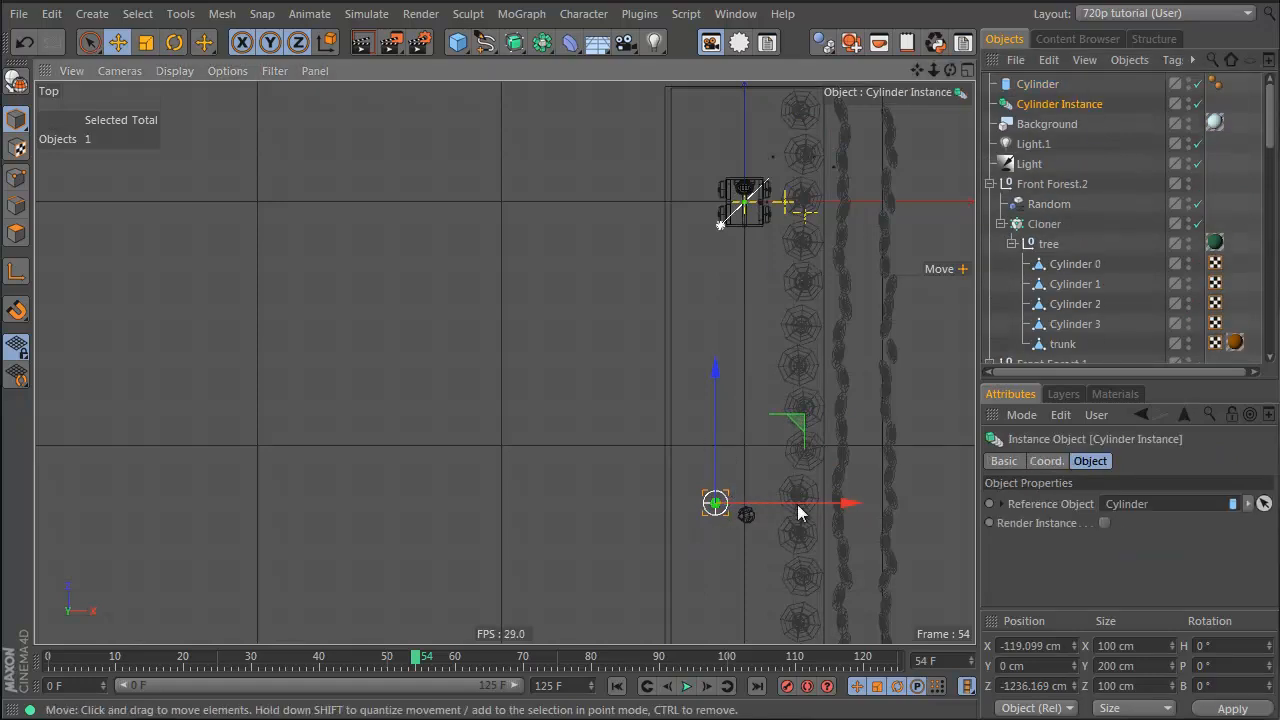
pyautogui.press('e')
pyautogui.moveTo(810, 517); pyautogui.dragTo(867, 514)
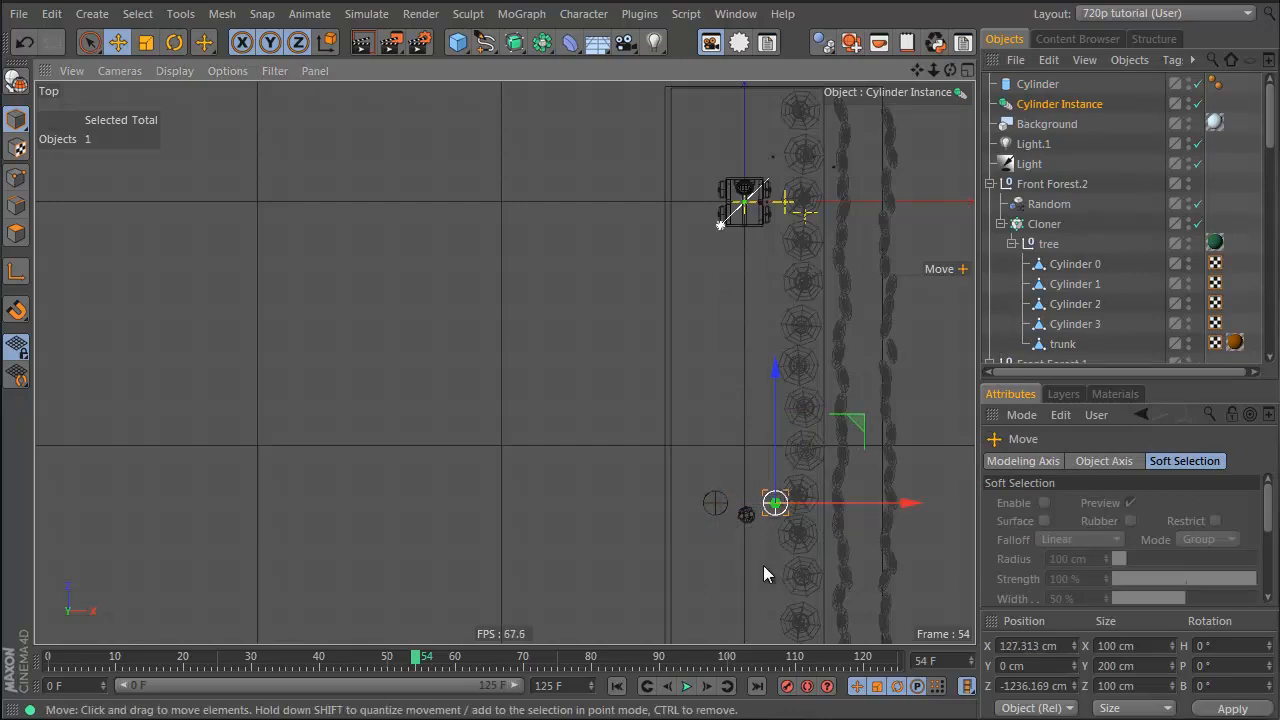
# Step: Add a cube to the scene
pyautogui.scroll(4, 763, 570)
pyautogui.scroll(-5, 765, 462)
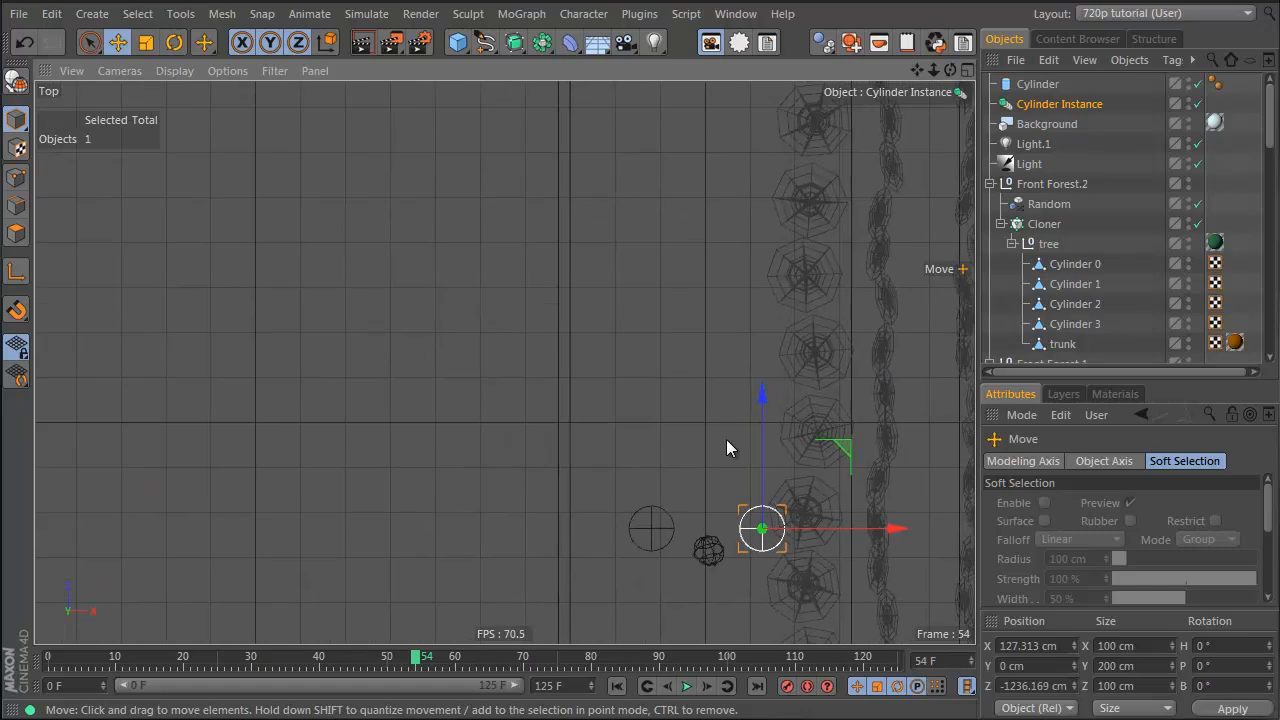
pyautogui.keyDown('alt'); pyautogui.moveTo(745, 513); pyautogui.dragTo(734, 474, button='middle'); pyautogui.keyUp('alt')
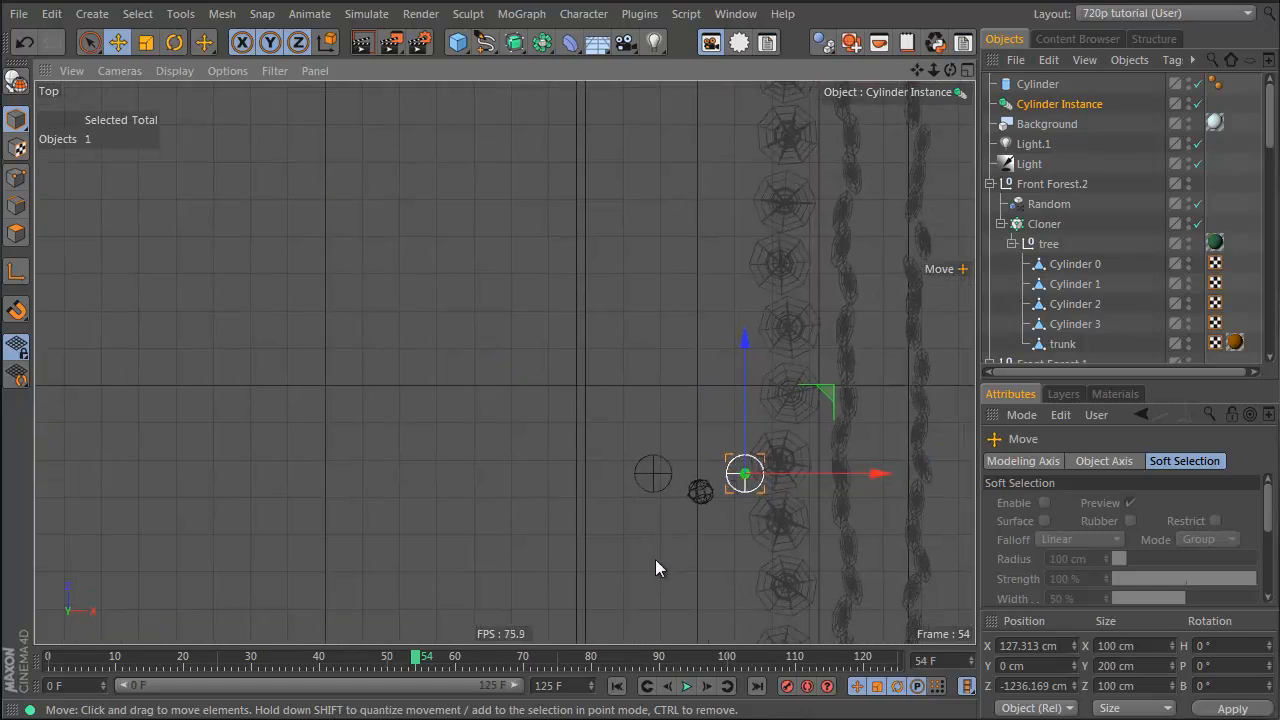
pyautogui.click(460, 48)
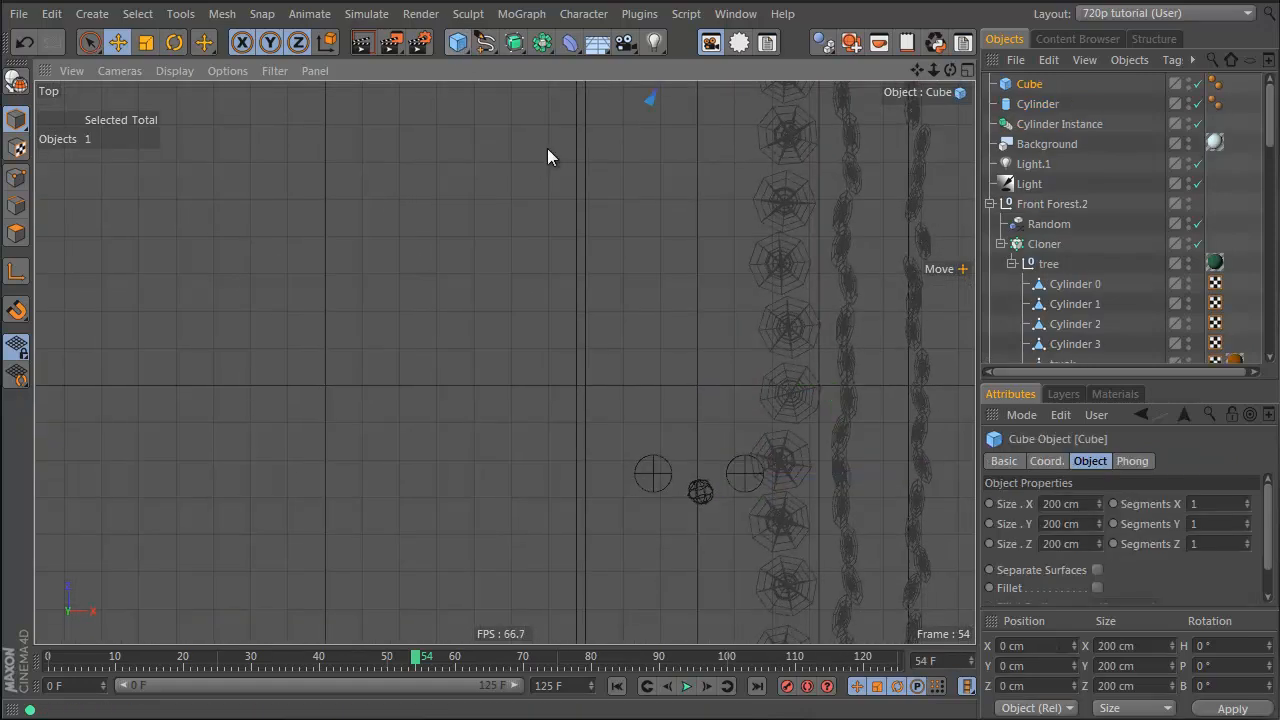
pyautogui.press('e')
pyautogui.moveTo(686, 128); pyautogui.dragTo(688, 549)
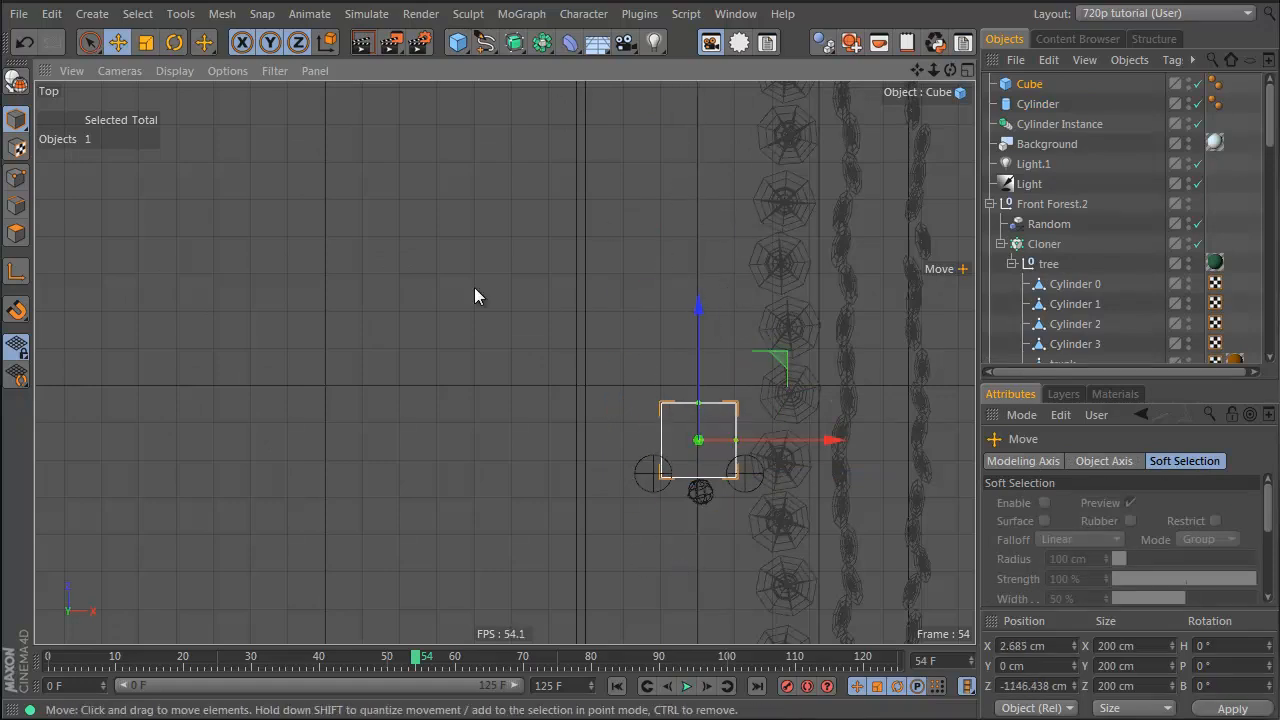
pyautogui.moveTo(475, 288); pyautogui.dragTo(323, 437)
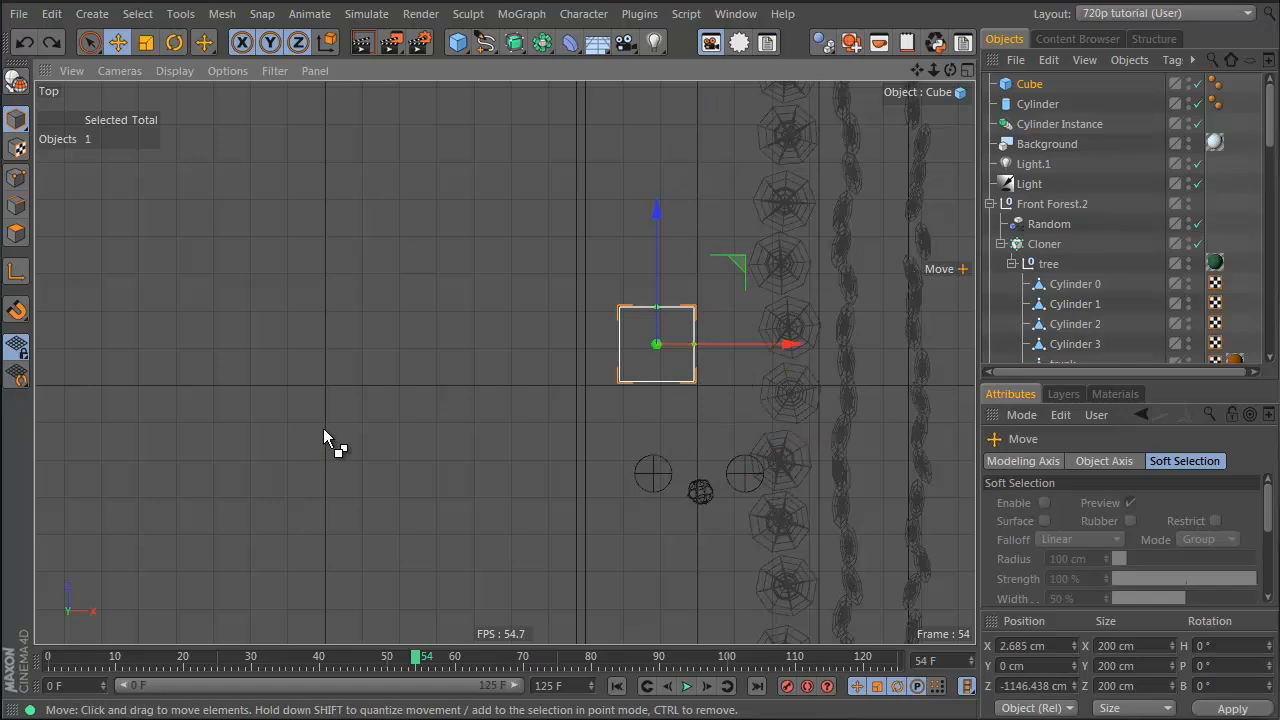
pyautogui.hotkey('ctrl', 'z')
pyautogui.hotkey('ctrl', 'z')
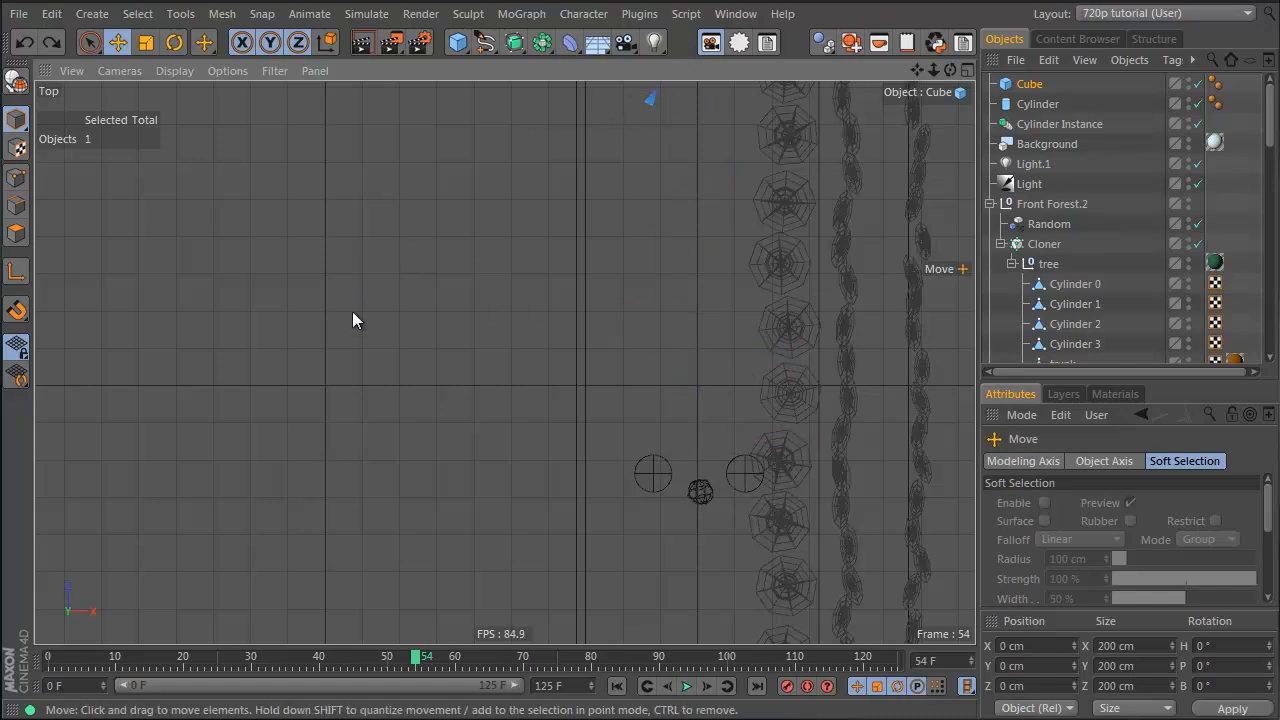
# Step: Place the cube between the two cylinders at about X -8 cm, Z -1243 cm, and thin it to about 49 cm in Z
pyautogui.moveTo(423, 133); pyautogui.dragTo(436, 598)
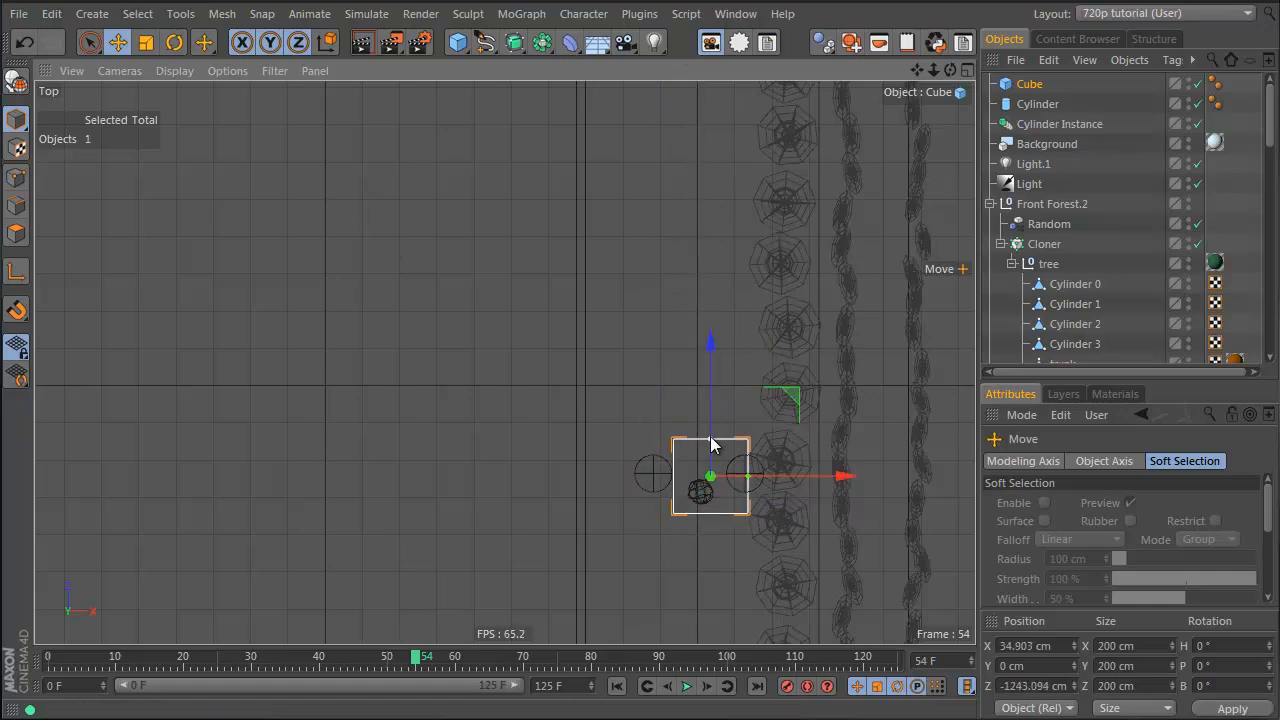
pyautogui.moveTo(711, 441); pyautogui.dragTo(713, 476)
pyautogui.moveTo(793, 478); pyautogui.dragTo(777, 480)
# Step: Raise the cube, the cylinder and the cylinder instance together by about 100 cm so they stand on the grass
pyautogui.middleClick(642, 475)
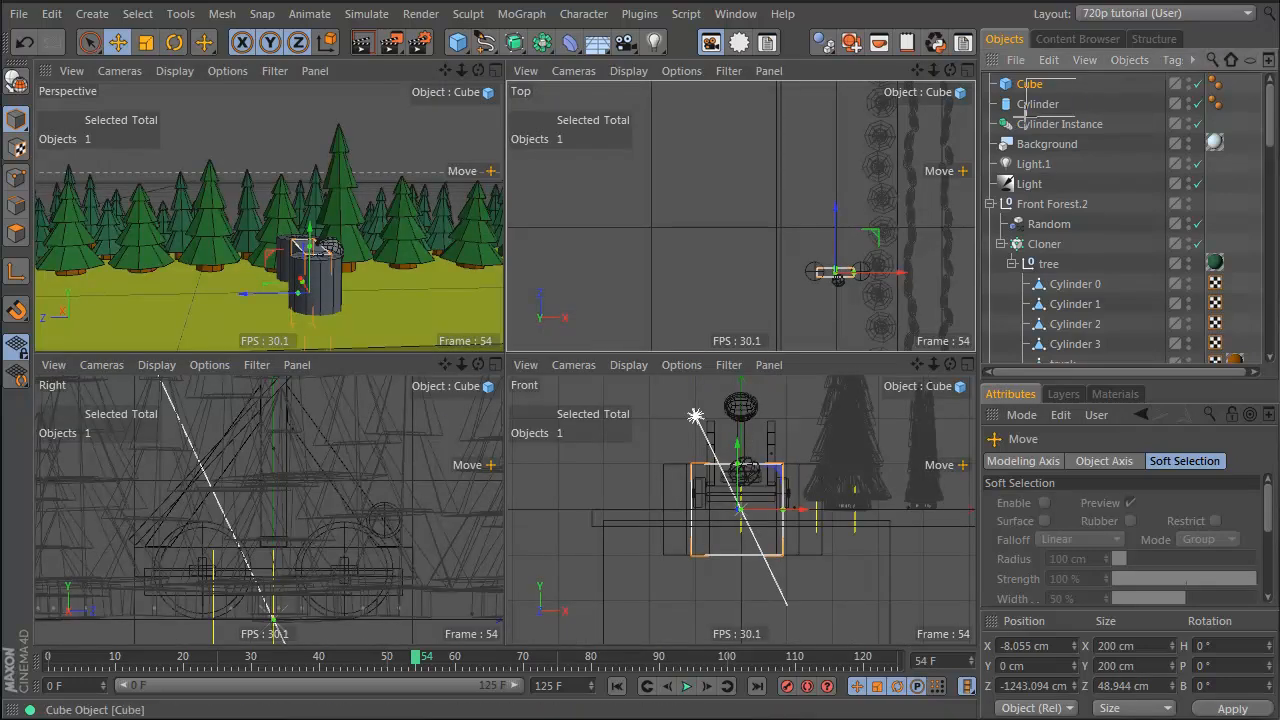
pyautogui.keyDown('shift'); pyautogui.click(1060, 124); pyautogui.keyUp('shift')
pyautogui.moveTo(741, 410); pyautogui.dragTo(740, 402)
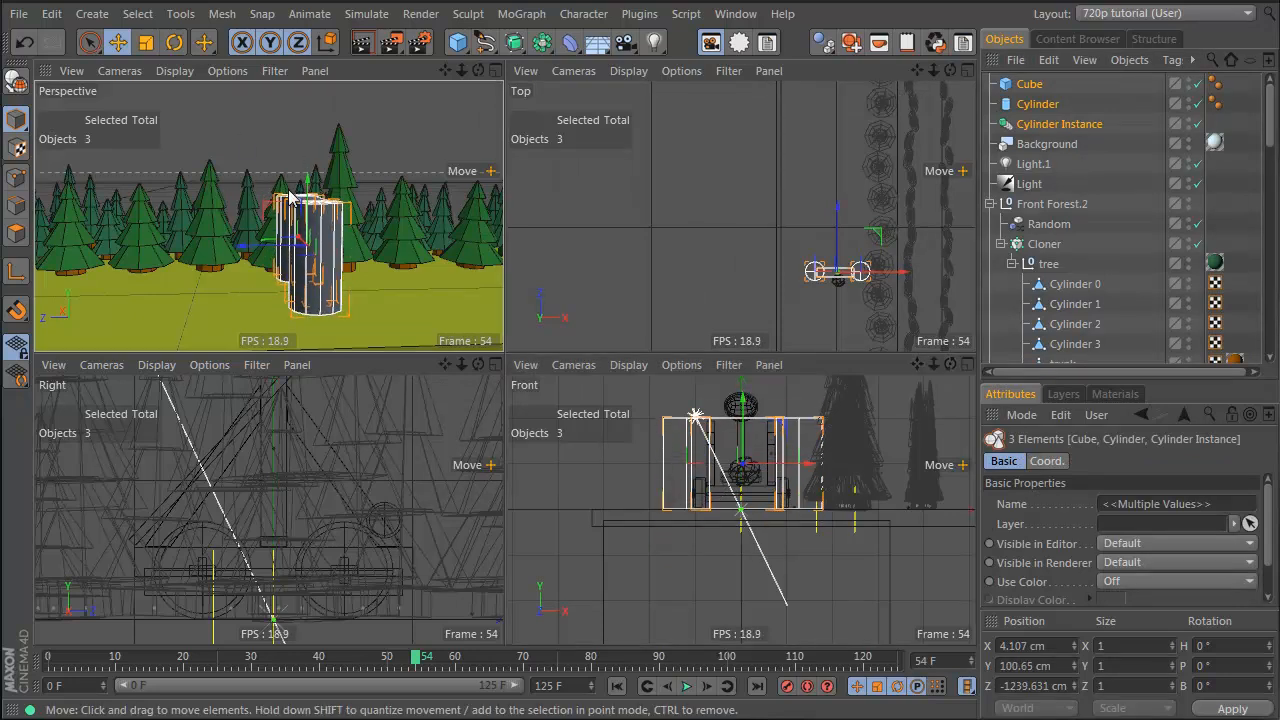
# Step: Scale the three wall pieces down to about 146 cm high and shift them along Z to about -1289 cm
pyautogui.middleClick(316, 203)
pyautogui.keyDown('alt'); pyautogui.moveTo(515, 366); pyautogui.dragTo(598, 384); pyautogui.keyUp('alt')
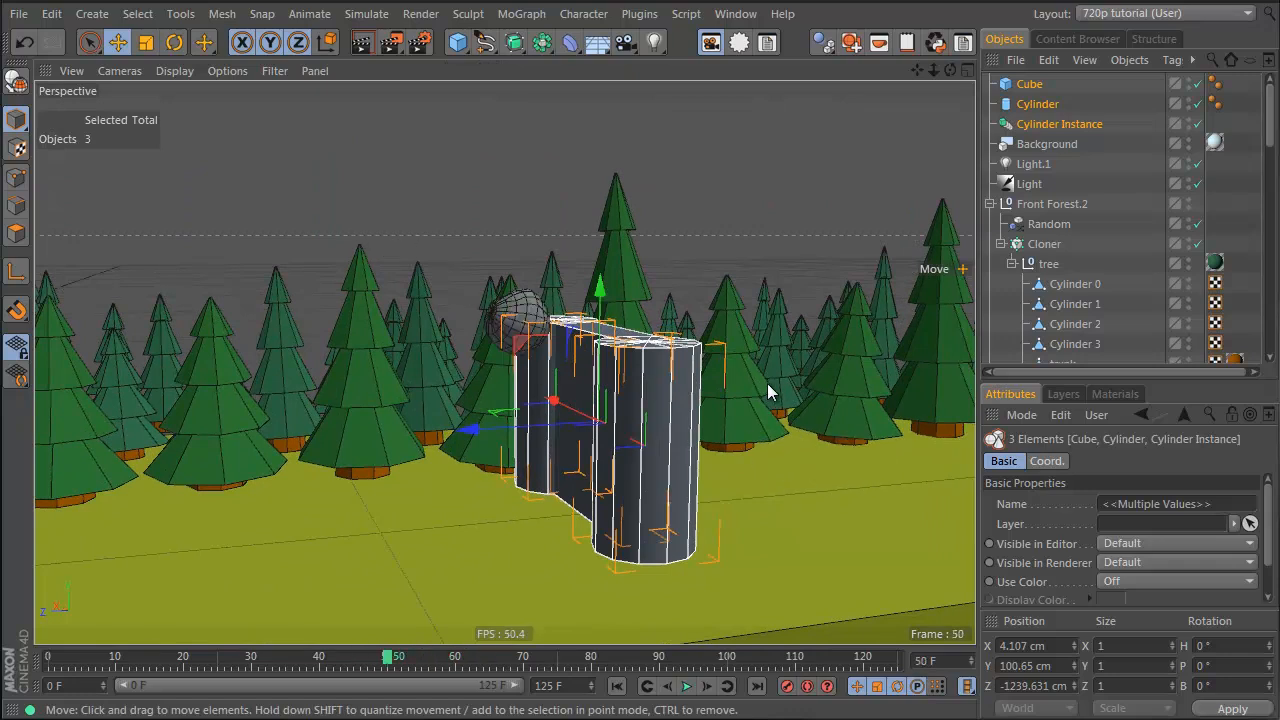
pyautogui.press('t')
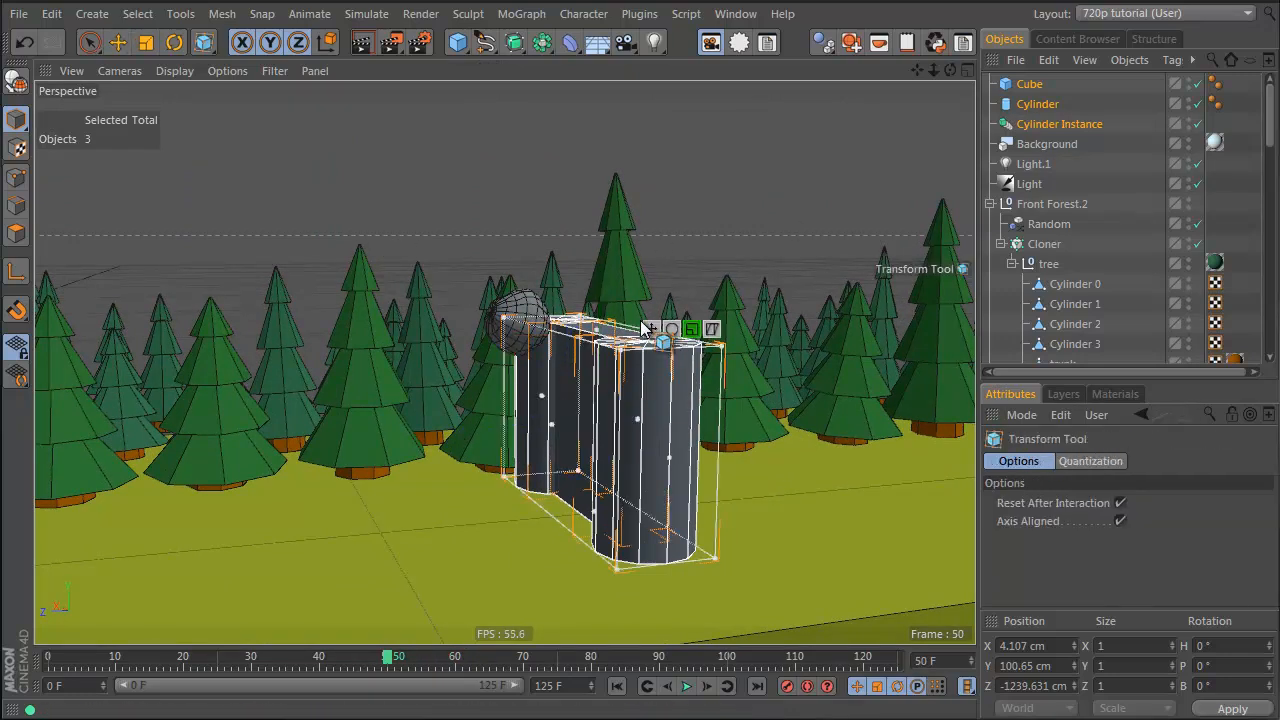
pyautogui.moveTo(595, 333); pyautogui.dragTo(599, 386)
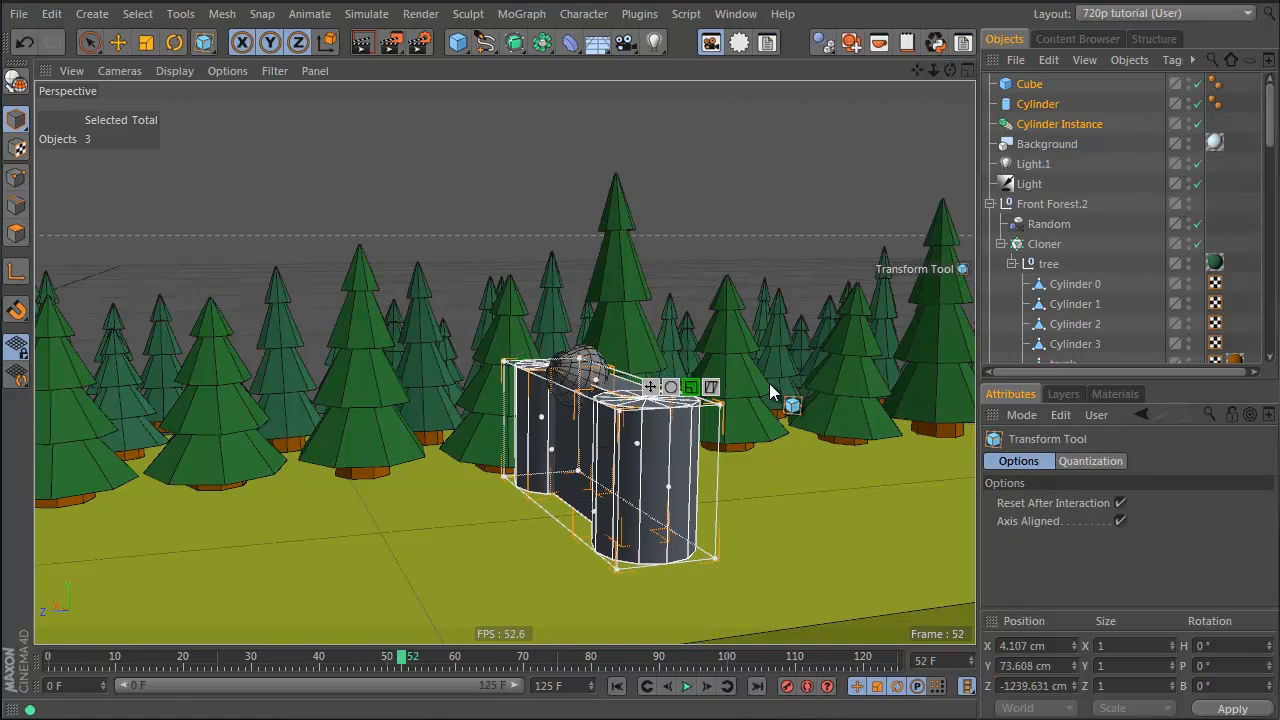
pyautogui.press('e')
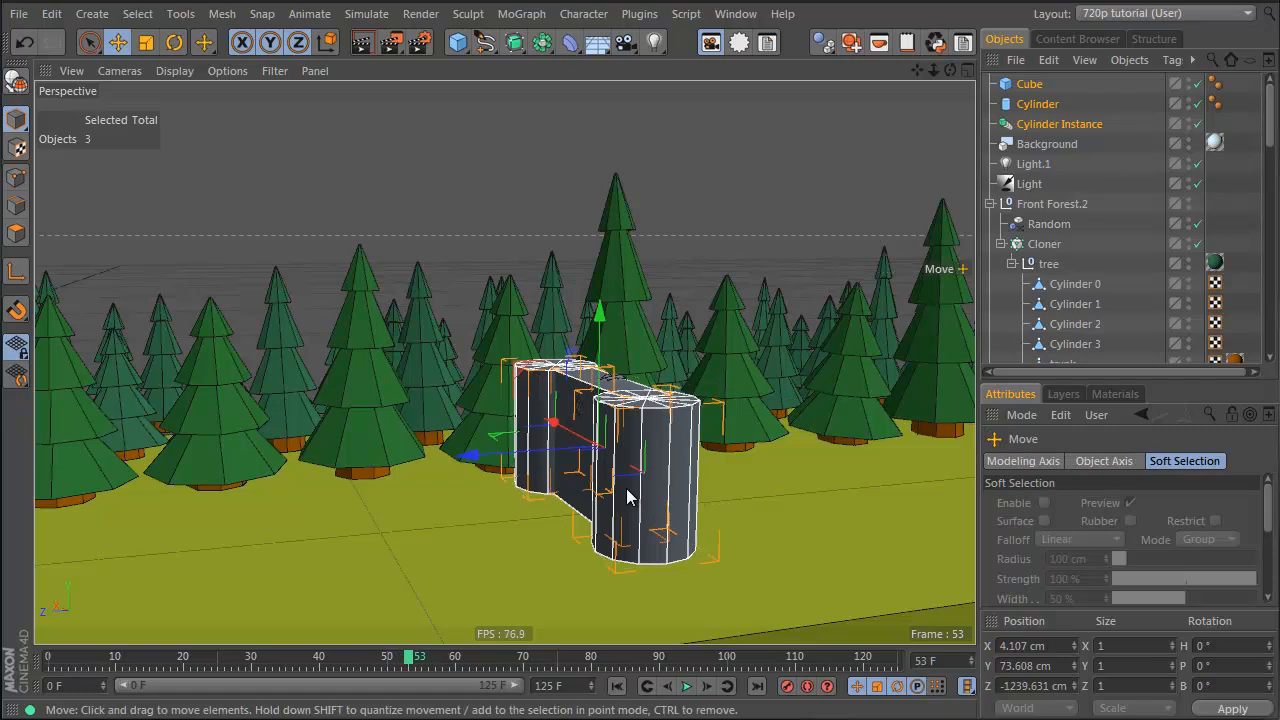
pyautogui.moveTo(457, 449); pyautogui.dragTo(568, 456)
# Step: Step back and forth through the baked frames and examine where the boulder meets the wall
pyautogui.press('f')
pyautogui.press('f')
pyautogui.press('f')
pyautogui.press('f')
pyautogui.press('f')
pyautogui.press('f')
pyautogui.press('f')
pyautogui.press('f')
pyautogui.press('f')
pyautogui.press('f')
pyautogui.press('f')
pyautogui.press('f')
pyautogui.press('f')
pyautogui.press('f')
pyautogui.press('f')
pyautogui.press('f')
pyautogui.press('g')
pyautogui.press('g')
pyautogui.press('g')
pyautogui.press('g')
pyautogui.press('g')
pyautogui.press('g')
pyautogui.press('g')
pyautogui.press('g')
pyautogui.press('g')
pyautogui.press('g')
pyautogui.press('g')
pyautogui.press('g')
pyautogui.press('g')
pyautogui.press('g')
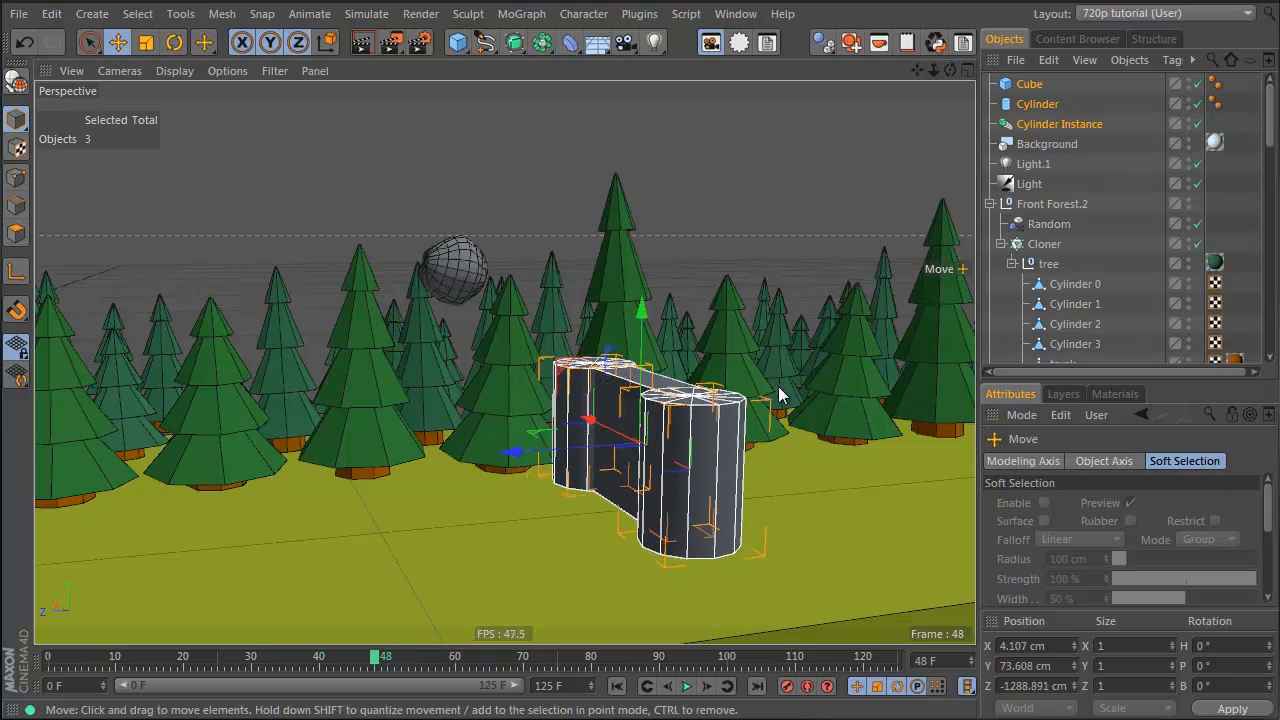
pyautogui.keyDown('alt'); pyautogui.moveTo(768, 383); pyautogui.dragTo(732, 425); pyautogui.keyUp('alt')
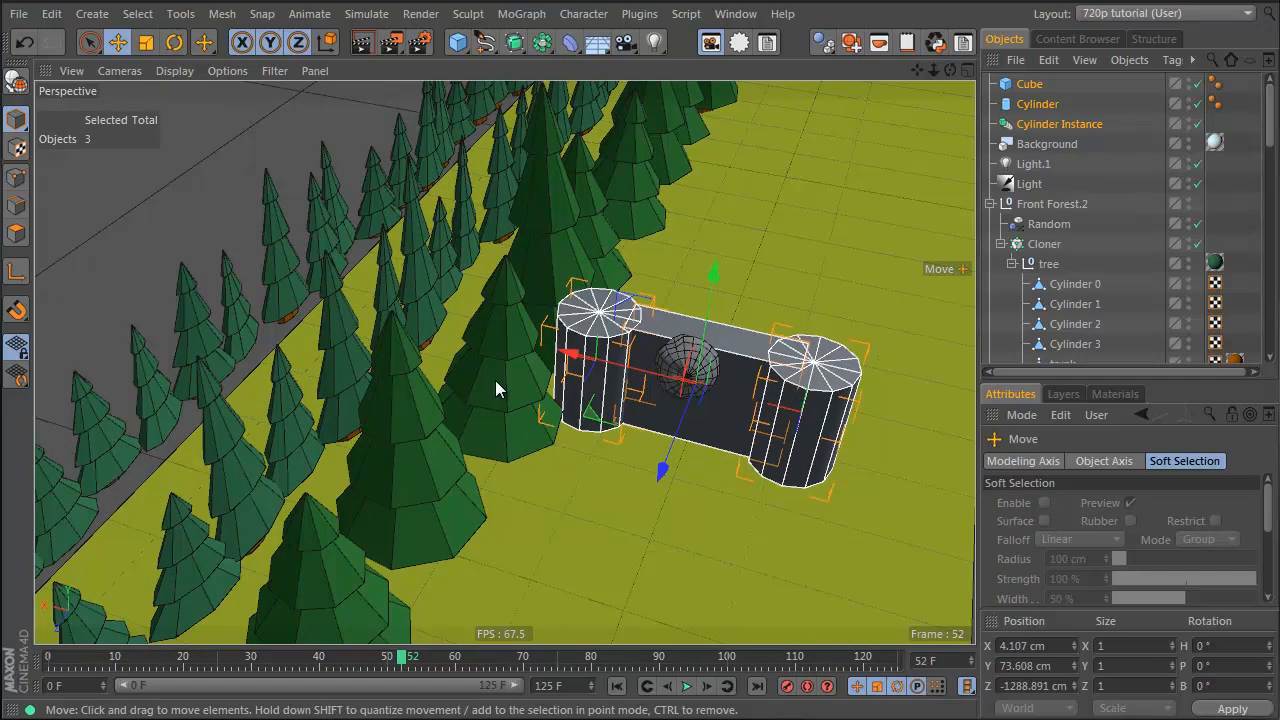
# Step: Move the front tree row's Cloner away from the wall to about X 160 cm
pyautogui.click(424, 338)
pyautogui.keyDown('alt'); pyautogui.moveTo(548, 356); pyautogui.dragTo(330, 460, button='right'); pyautogui.keyUp('alt')
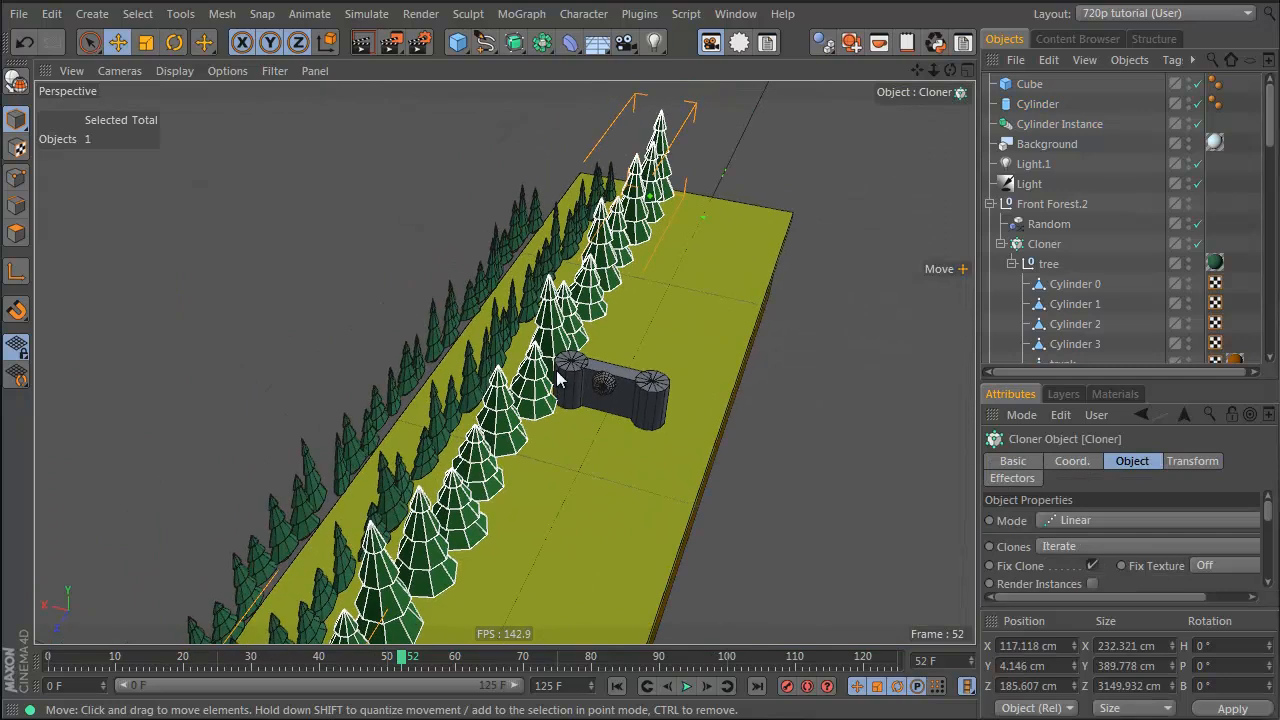
pyautogui.keyDown('alt'); pyautogui.moveTo(560, 374); pyautogui.dragTo(736, 186, button='middle'); pyautogui.keyUp('alt')
pyautogui.moveTo(466, 458); pyautogui.dragTo(440, 442)
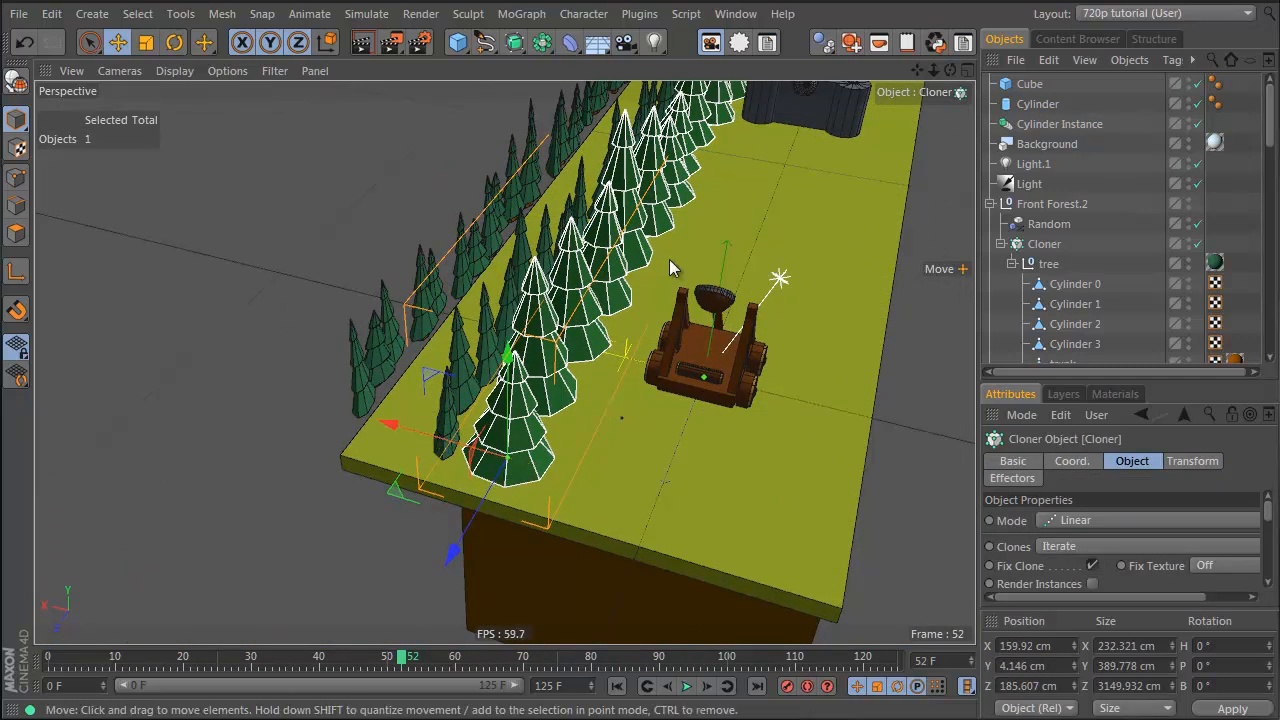
# Step: Group the cube, the cylinder and the cylinder instance under a null
pyautogui.keyDown('alt'); pyautogui.moveTo(741, 331); pyautogui.dragTo(560, 275); pyautogui.keyUp('alt')
pyautogui.keyDown('alt'); pyautogui.moveTo(894, 275); pyautogui.dragTo(412, 353, button='middle'); pyautogui.keyUp('alt')
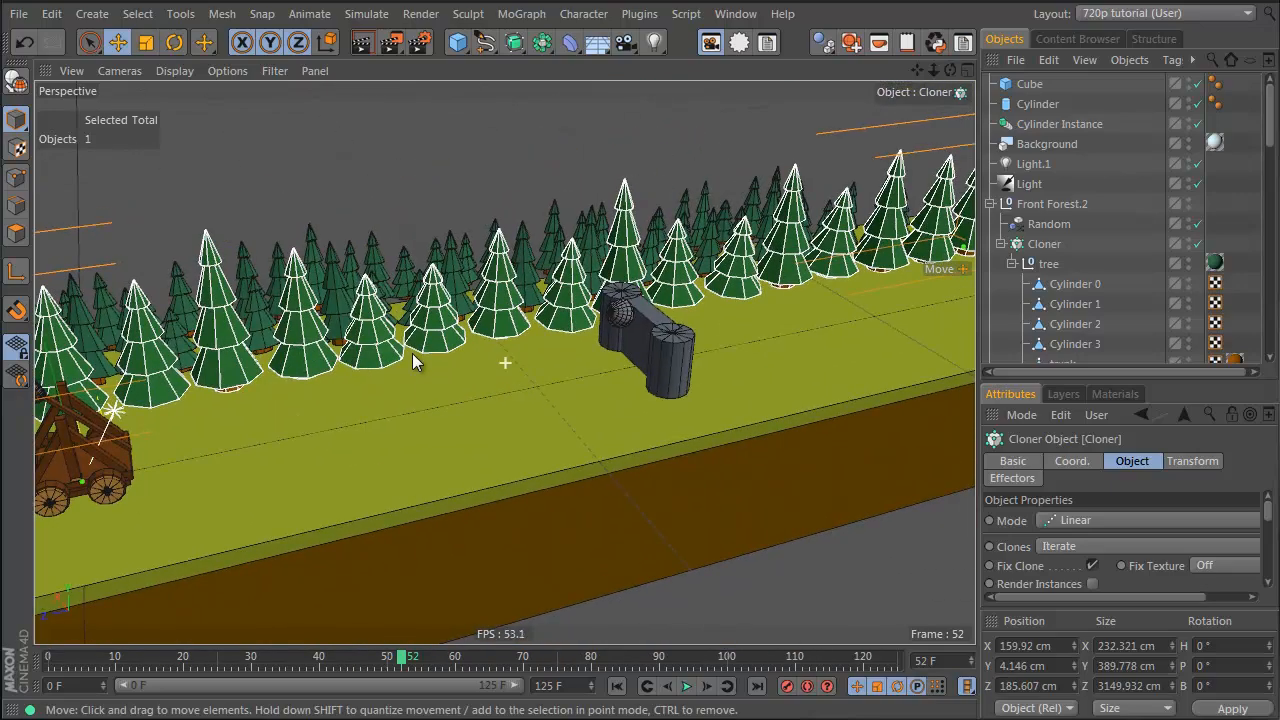
pyautogui.keyDown('alt'); pyautogui.moveTo(500, 322); pyautogui.dragTo(690, 318, button='right'); pyautogui.keyUp('alt')
pyautogui.keyDown('alt'); pyautogui.moveTo(690, 318); pyautogui.dragTo(605, 336, button='middle'); pyautogui.keyUp('alt')
pyautogui.keyDown('alt'); pyautogui.moveTo(605, 335); pyautogui.dragTo(844, 474); pyautogui.keyUp('alt')
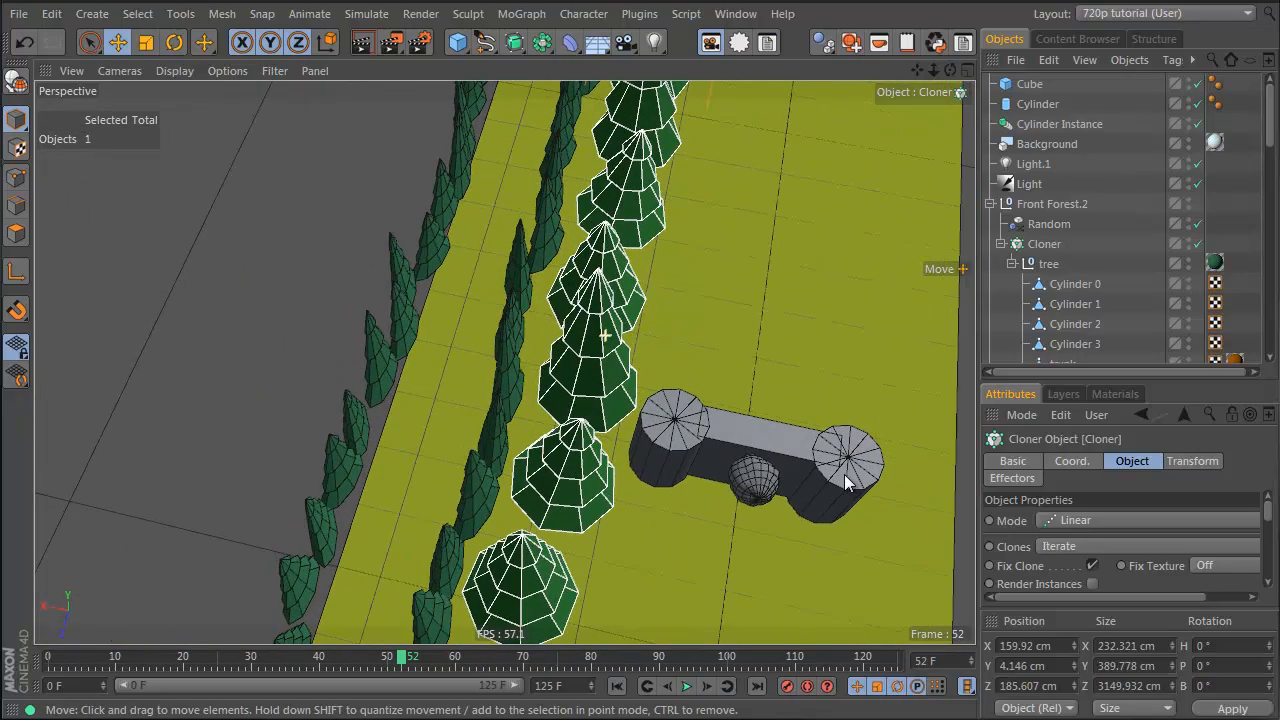
pyautogui.click(1066, 85)
pyautogui.keyDown('shift'); pyautogui.click(1033, 124); pyautogui.keyUp('shift')
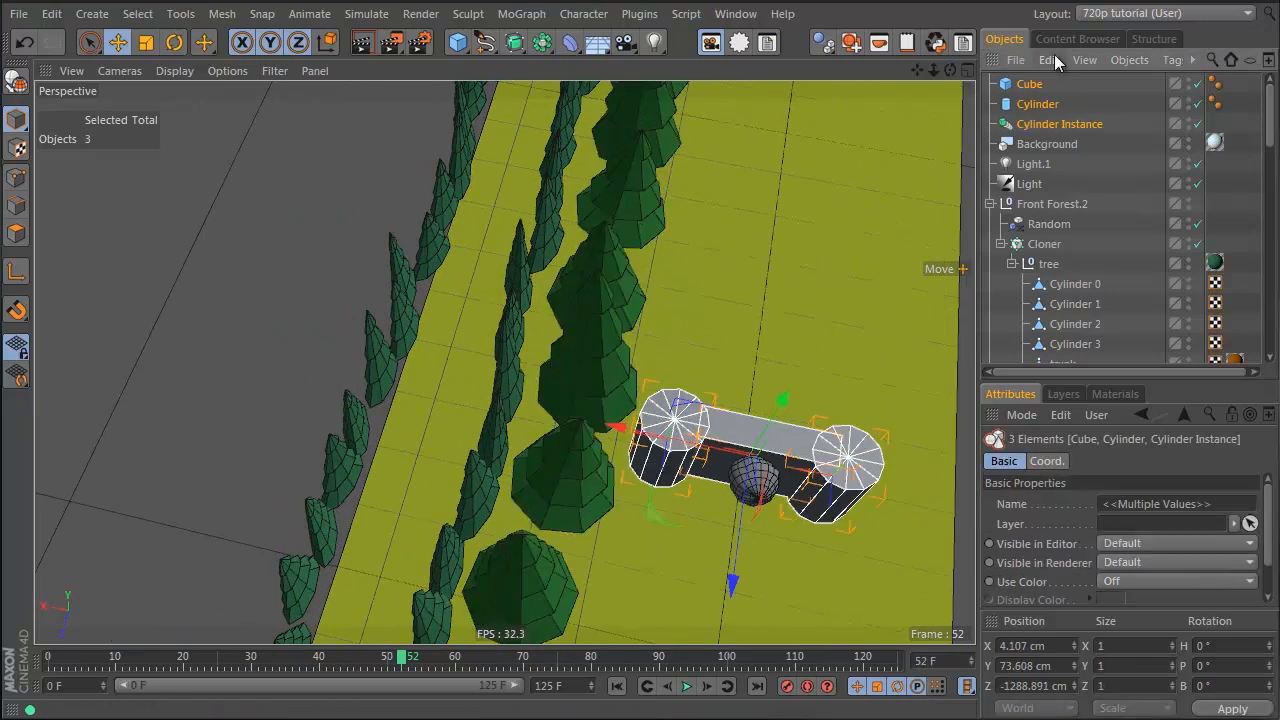
pyautogui.hotkey('alt', 'g')
# Step: Create an instance of the wall's null and move it behind the first wall to about Z -1574 cm
pyautogui.press('i')
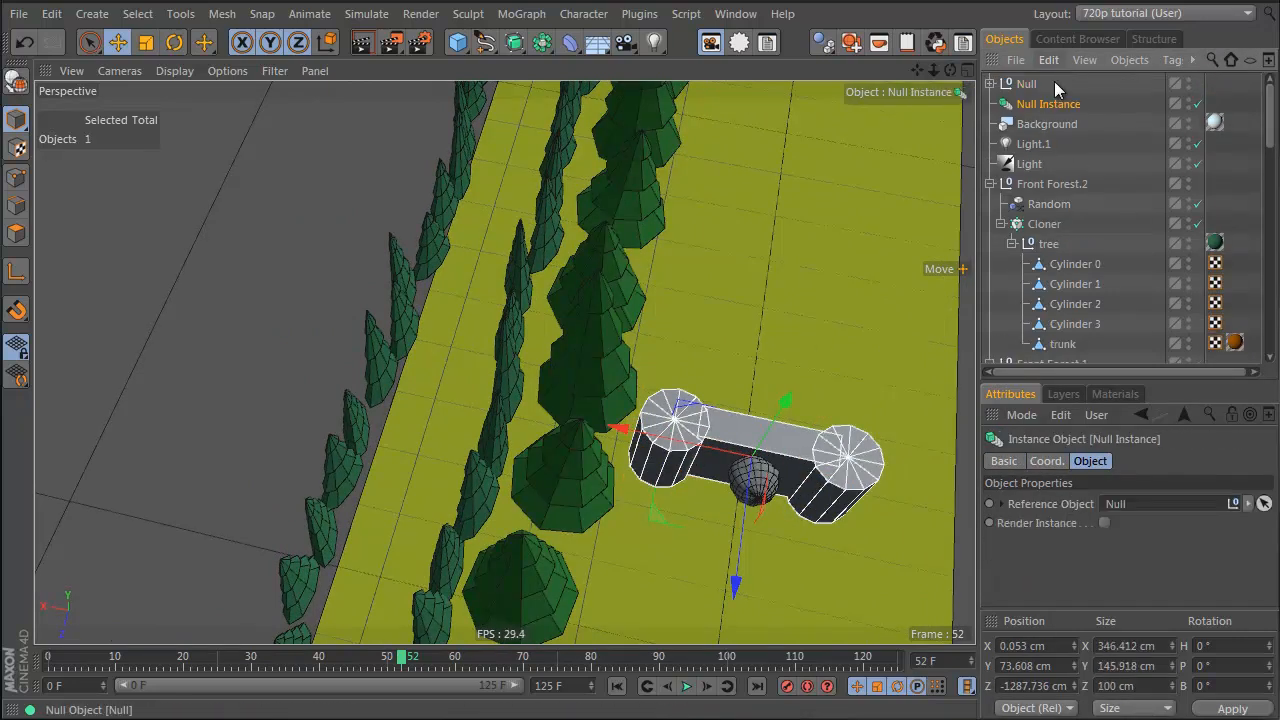
pyautogui.press('e')
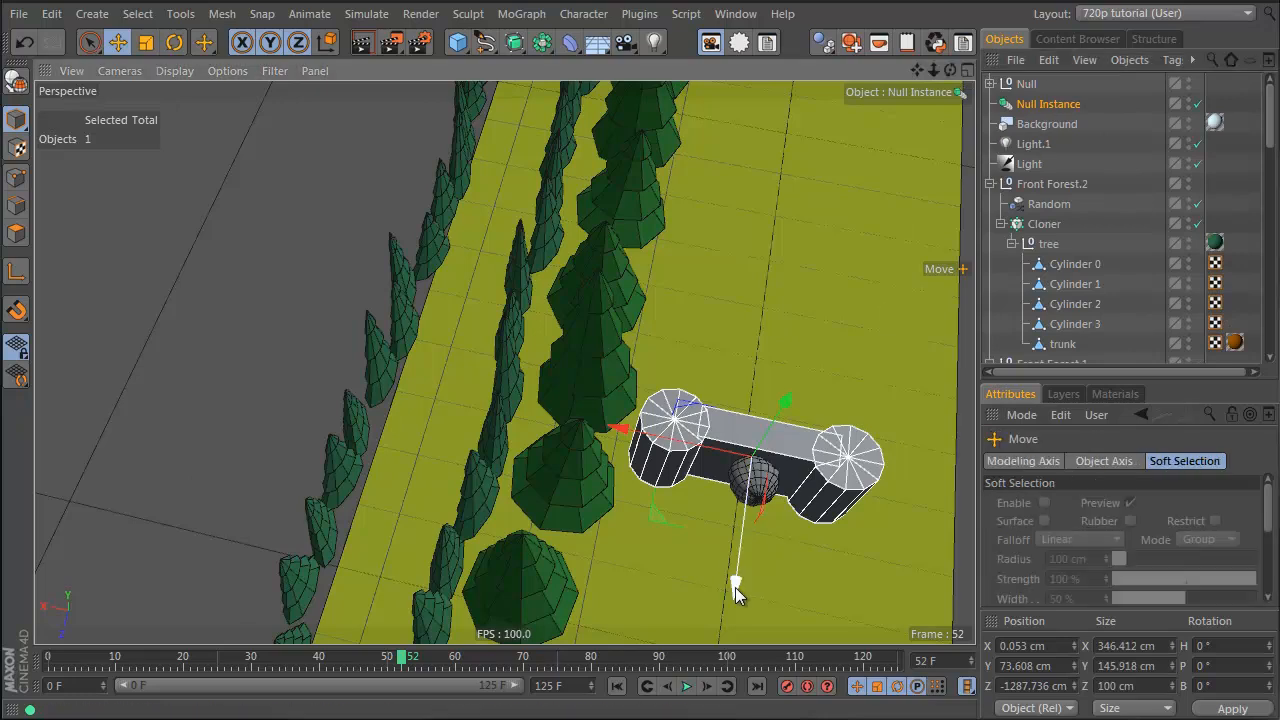
pyautogui.moveTo(735, 587); pyautogui.dragTo(793, 422)
# Step: Group the wall's null and its instance under a parent null and rename the parent "castle locator"
pyautogui.keyDown('alt'); pyautogui.moveTo(756, 270); pyautogui.dragTo(627, 318, button='middle'); pyautogui.keyUp('alt')
pyautogui.keyDown('alt'); pyautogui.moveTo(627, 318); pyautogui.dragTo(516, 330); pyautogui.keyUp('alt')
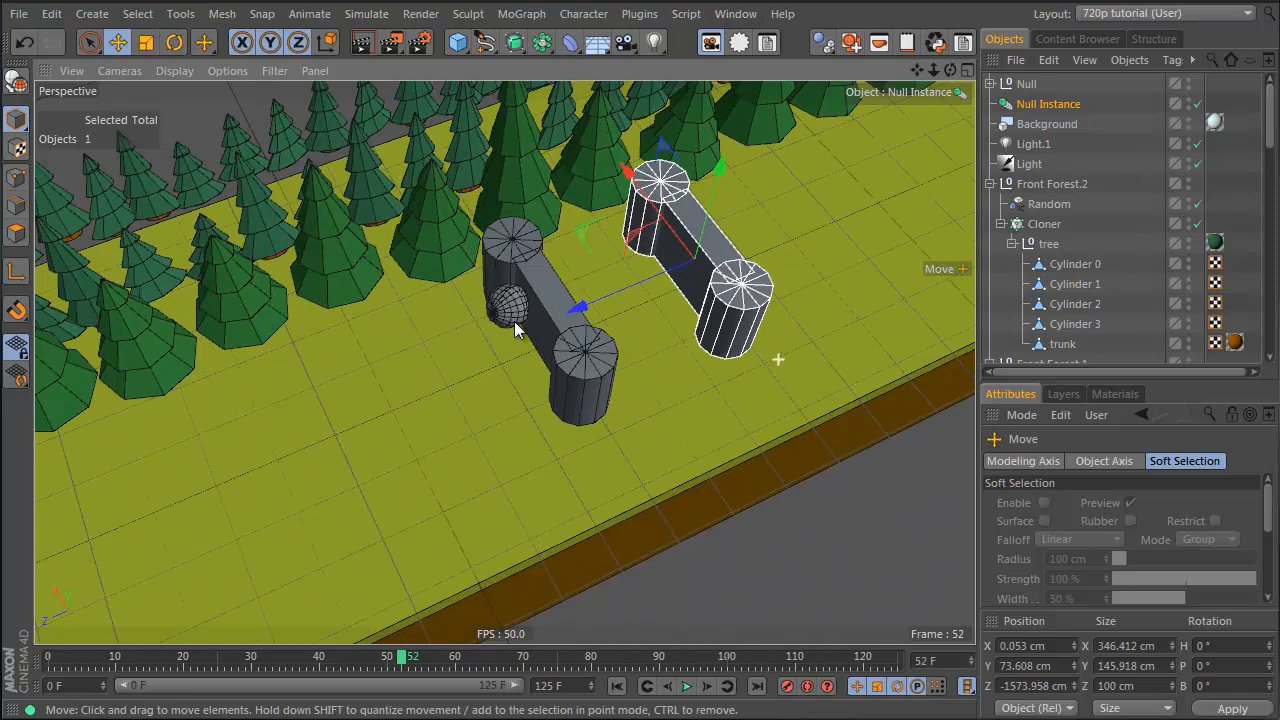
pyautogui.keyDown('ctrl'); pyautogui.click(1063, 85); pyautogui.keyUp('ctrl')
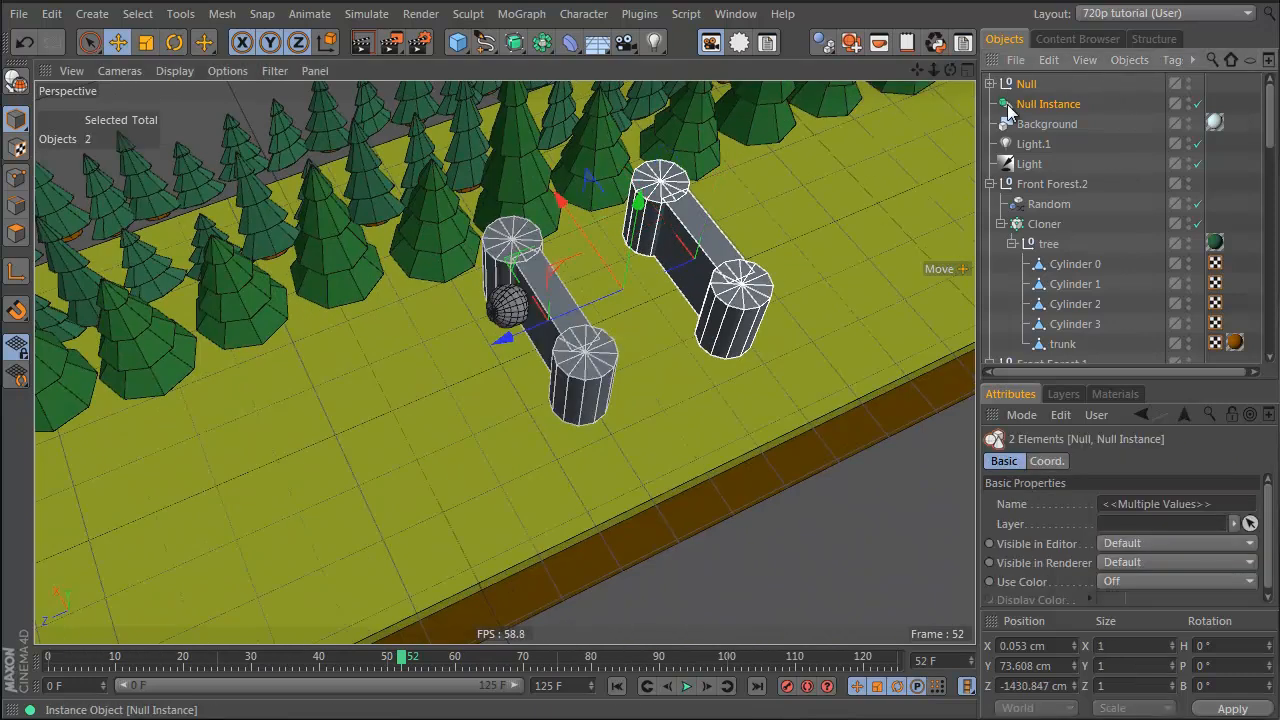
pyautogui.hotkey('ctrl', 'shift', 'a')
pyautogui.moveTo(1026, 104); pyautogui.dragTo(1025, 106)
pyautogui.keyDown('alt'); pyautogui.moveTo(656, 351); pyautogui.dragTo(754, 242); pyautogui.keyUp('alt')
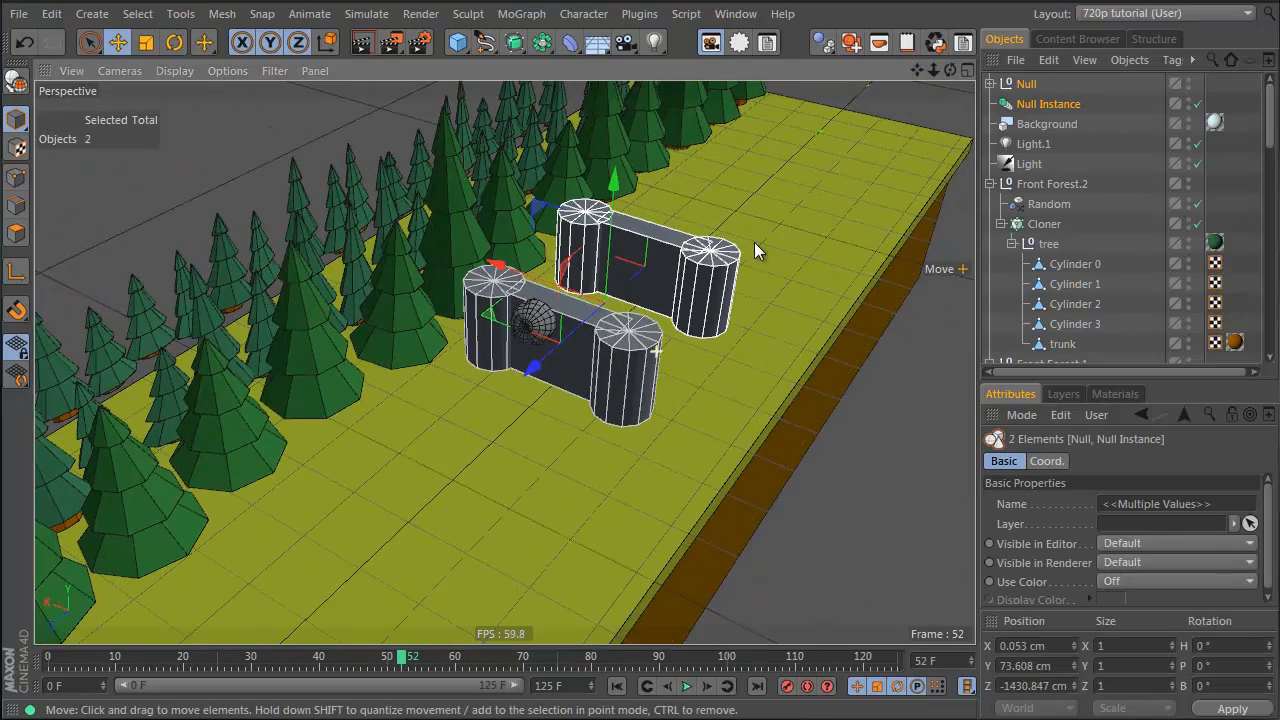
pyautogui.click(1036, 85)
pyautogui.click(990, 84)
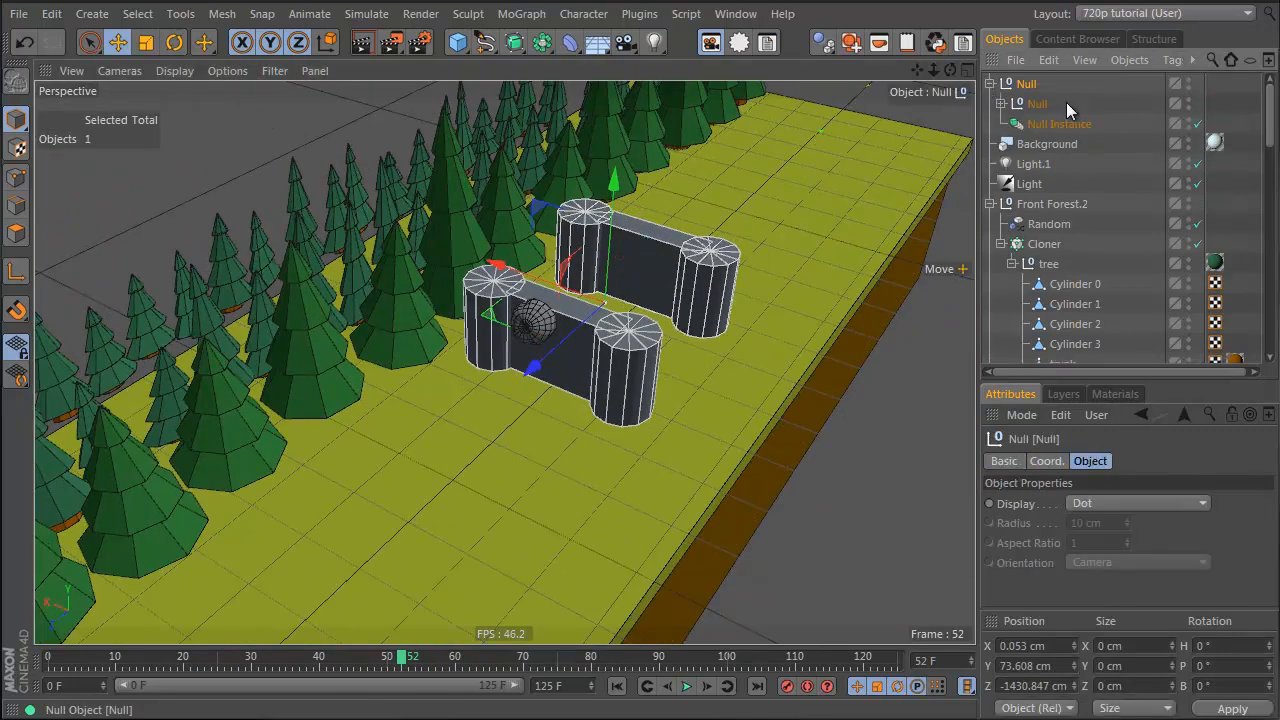
pyautogui.doubleClick(1024, 86)
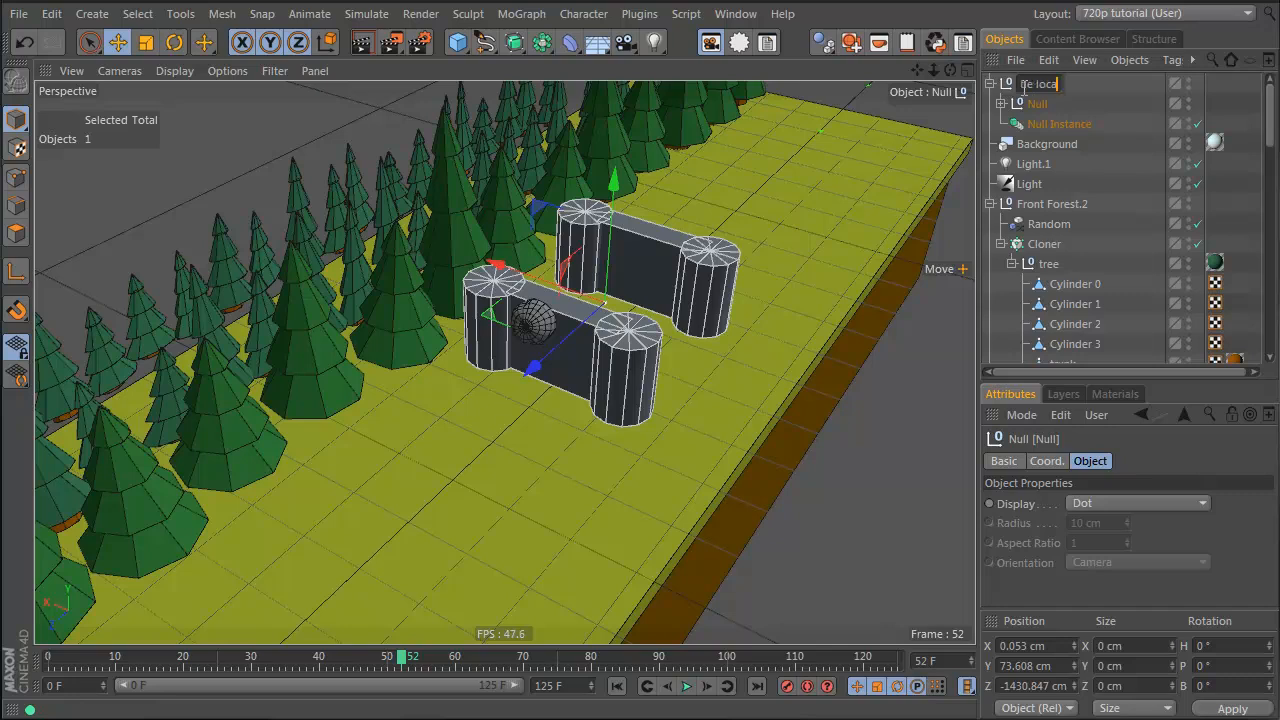
pyautogui.write('castle locator')
pyautogui.press('Return')
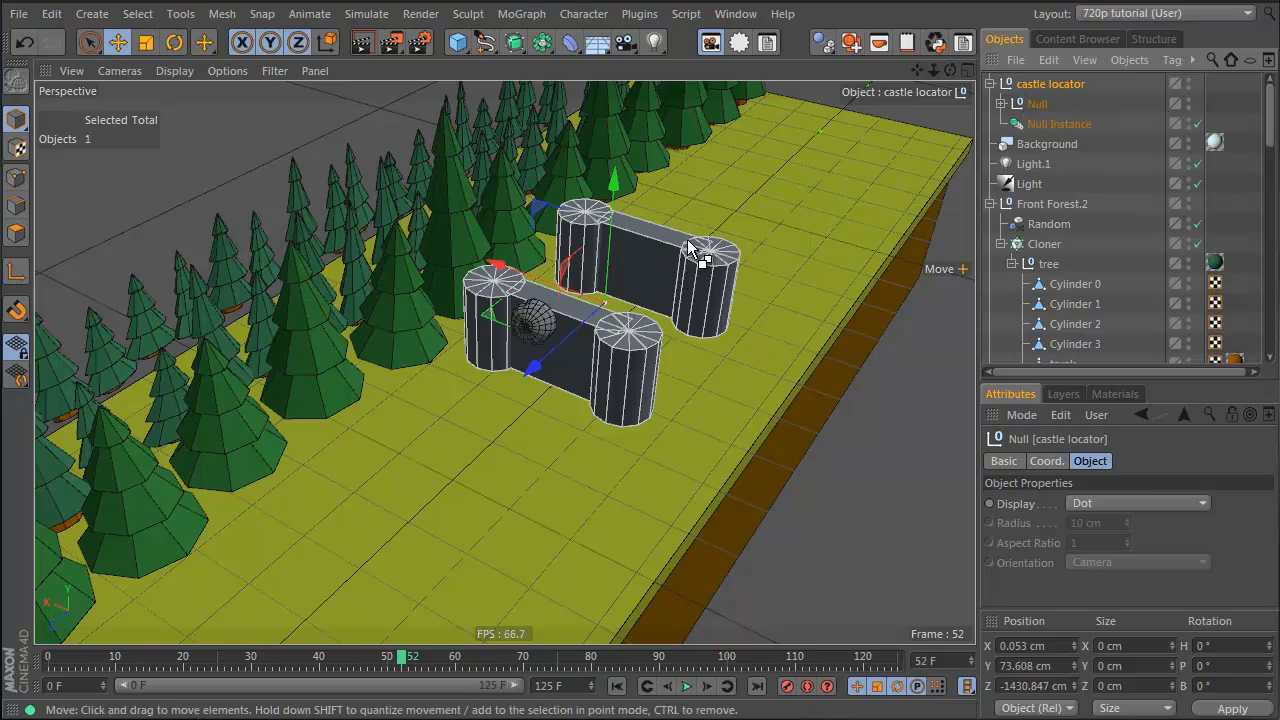
# Step: Copy the castle locator group into a new scene and reset its position to 0 on all axes
pyautogui.hotkey('ctrl', 'n')
pyautogui.hotkey('ctrl', 'v')
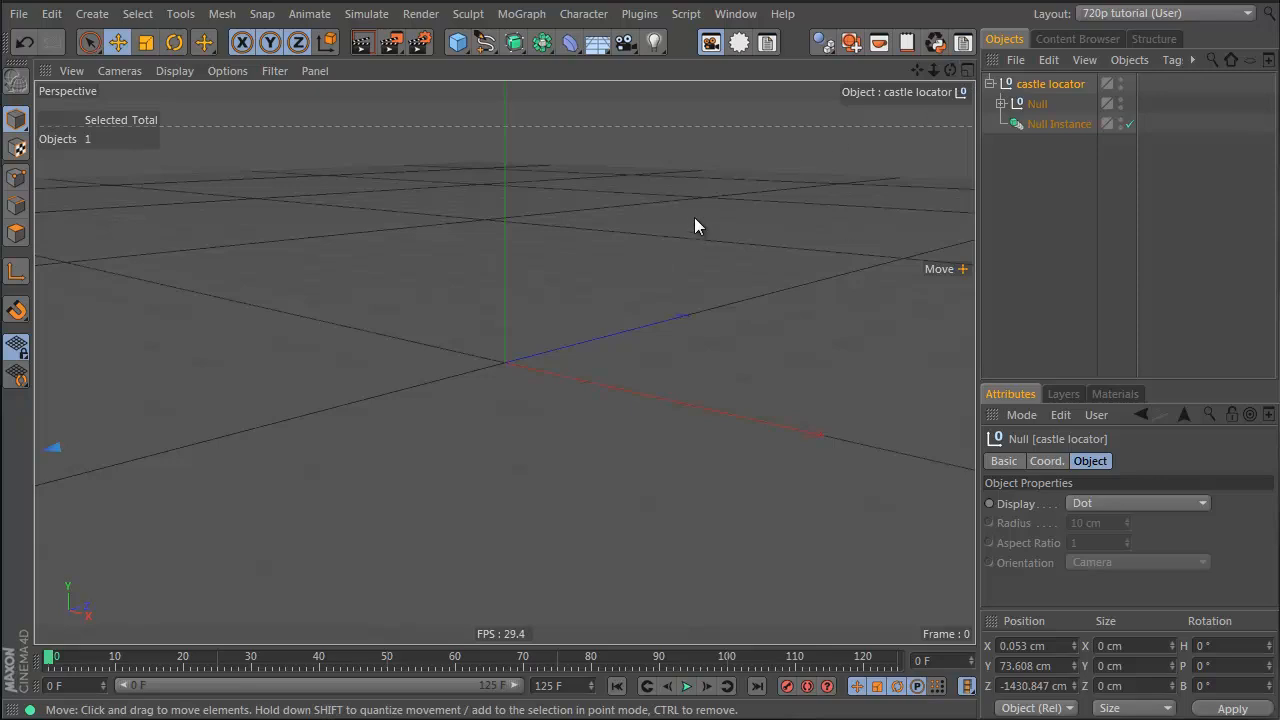
pyautogui.press('`')
pyautogui.press('r')
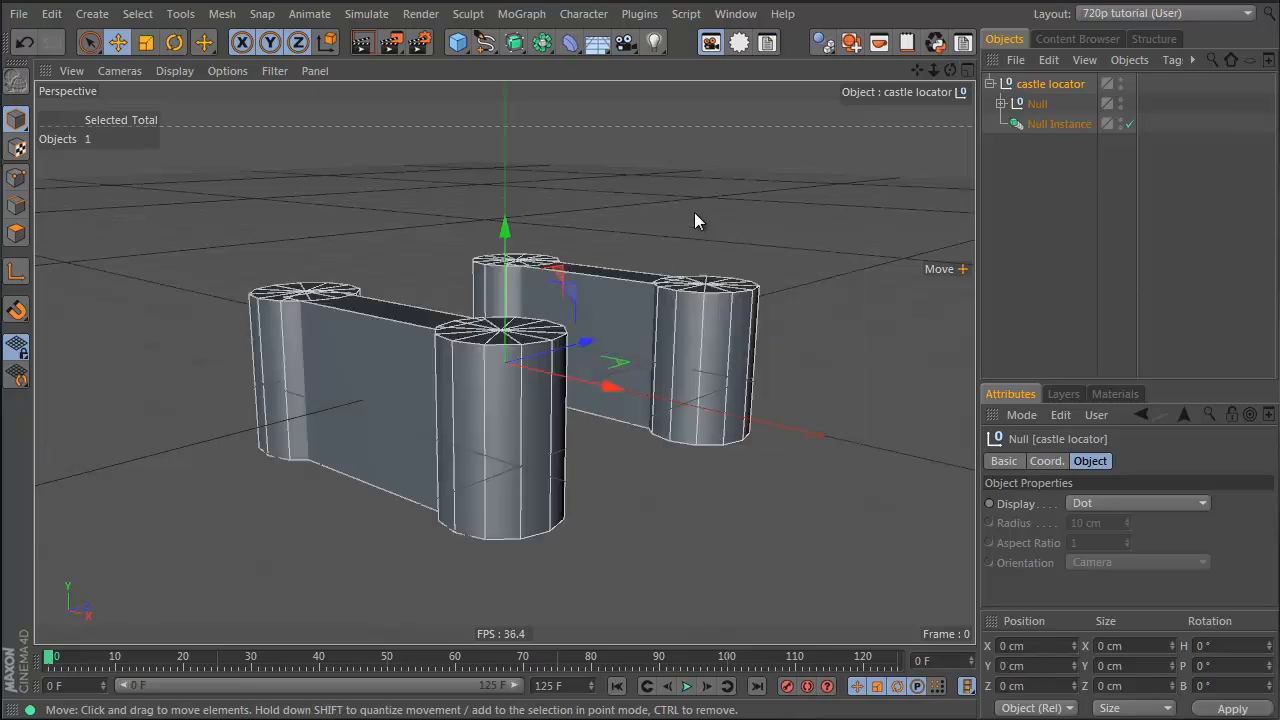
# Step: Search the available commands for Reset PSR, then close the search without running it
pyautogui.hotkey('shift', 'c')
pyautogui.write('res')
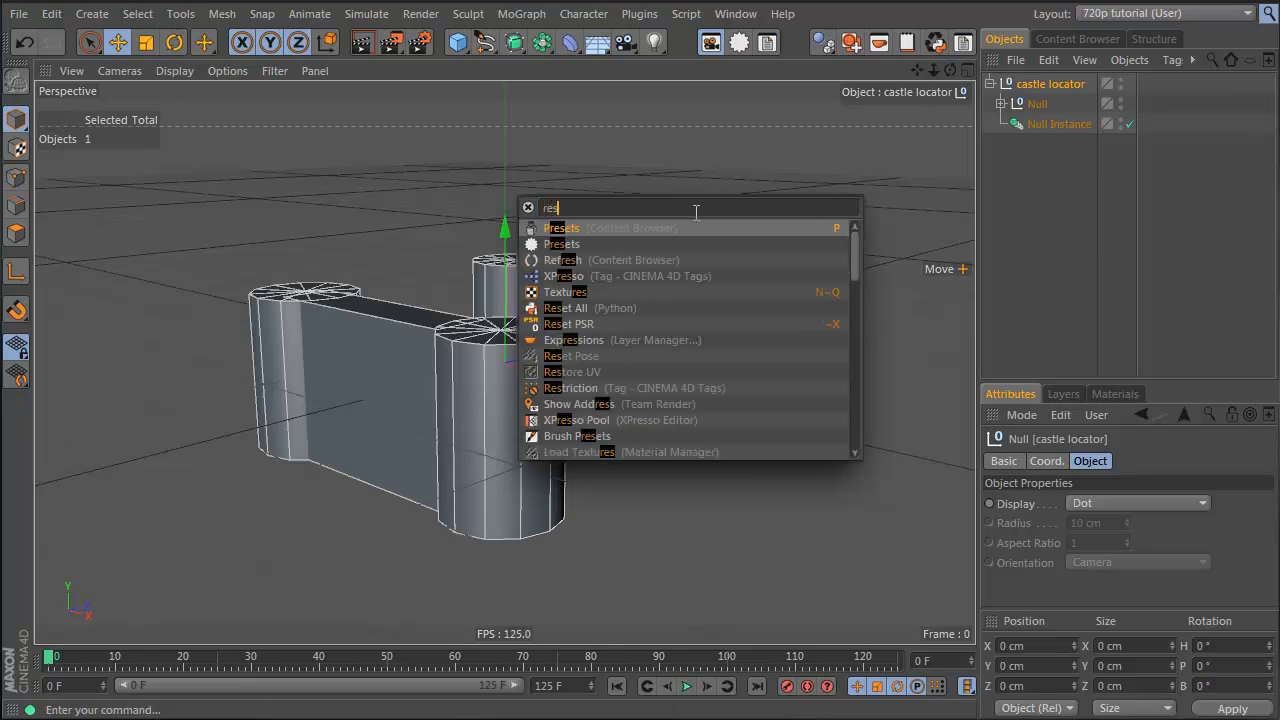
pyautogui.write('et ps')
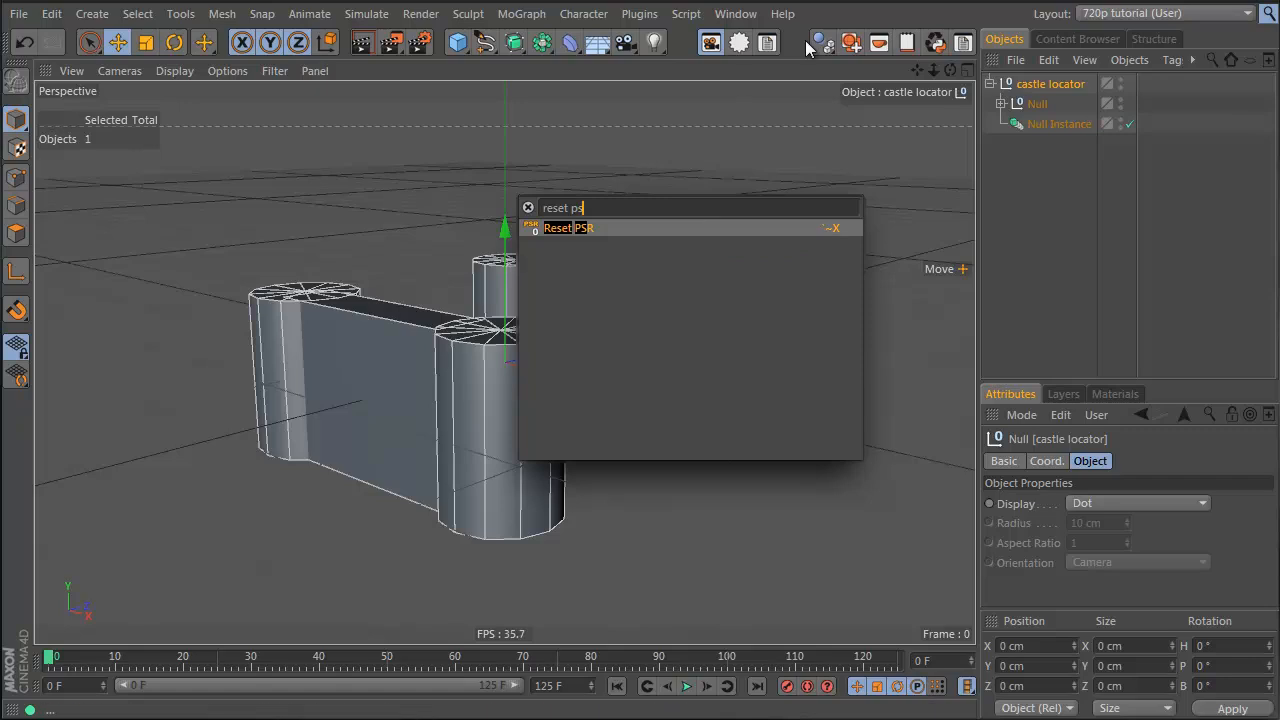
pyautogui.press('Escape')
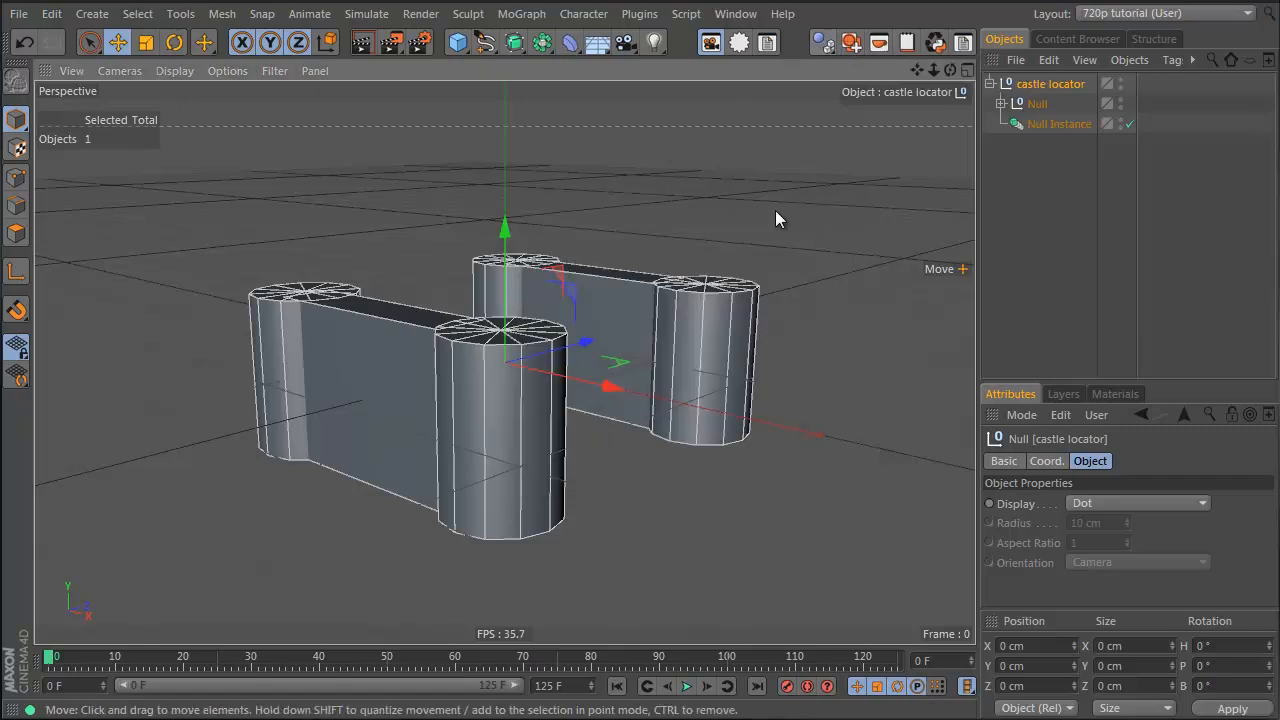
# Step: Delete the wall cube from the null inside the castle locator group, leaving only the tower cylinders
pyautogui.keyDown('alt'); pyautogui.moveTo(509, 345); pyautogui.dragTo(627, 431); pyautogui.keyUp('alt')
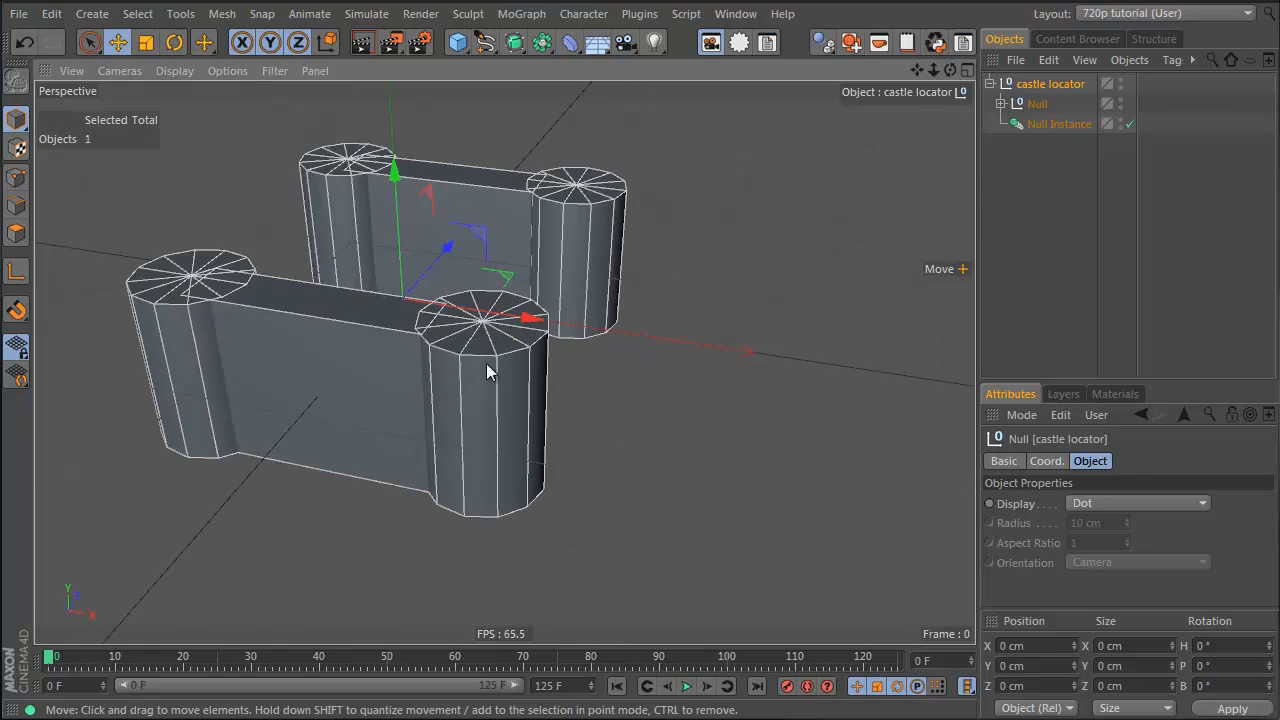
pyautogui.keyDown('alt'); pyautogui.moveTo(380, 374); pyautogui.dragTo(440, 338); pyautogui.keyUp('alt')
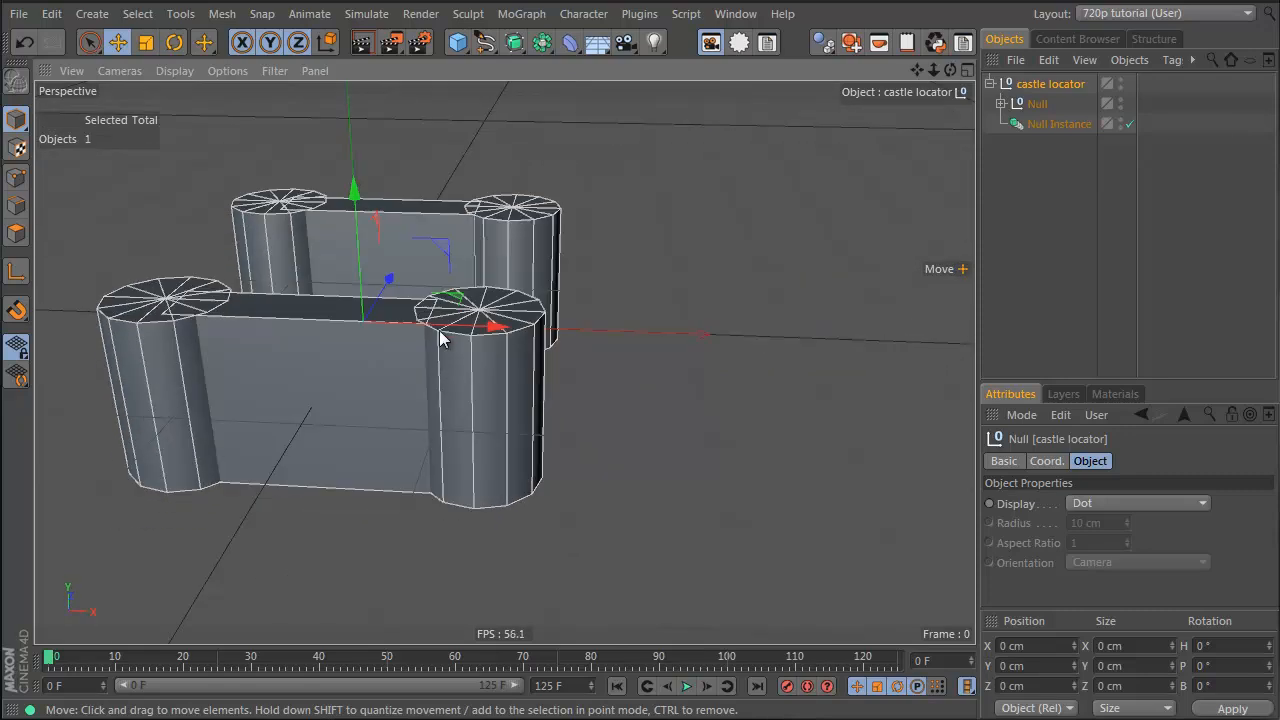
pyautogui.middleClick(440, 338)
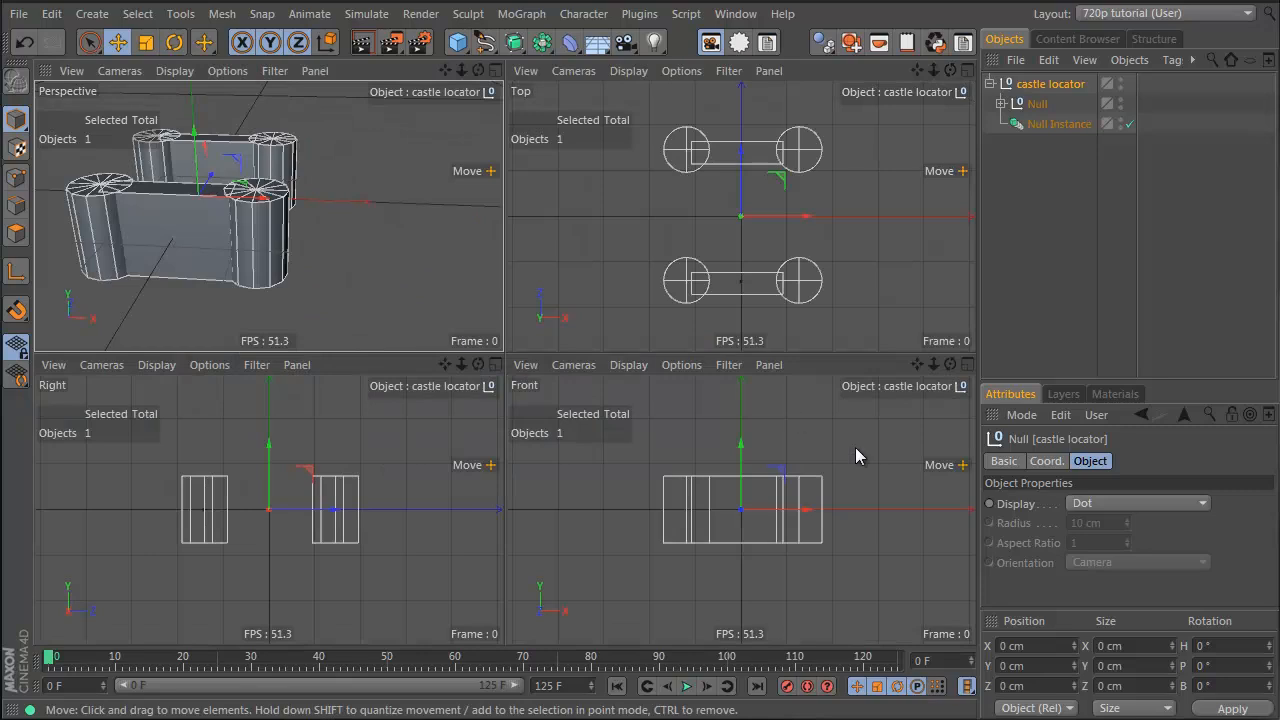
pyautogui.click(999, 103)
pyautogui.click(1031, 104)
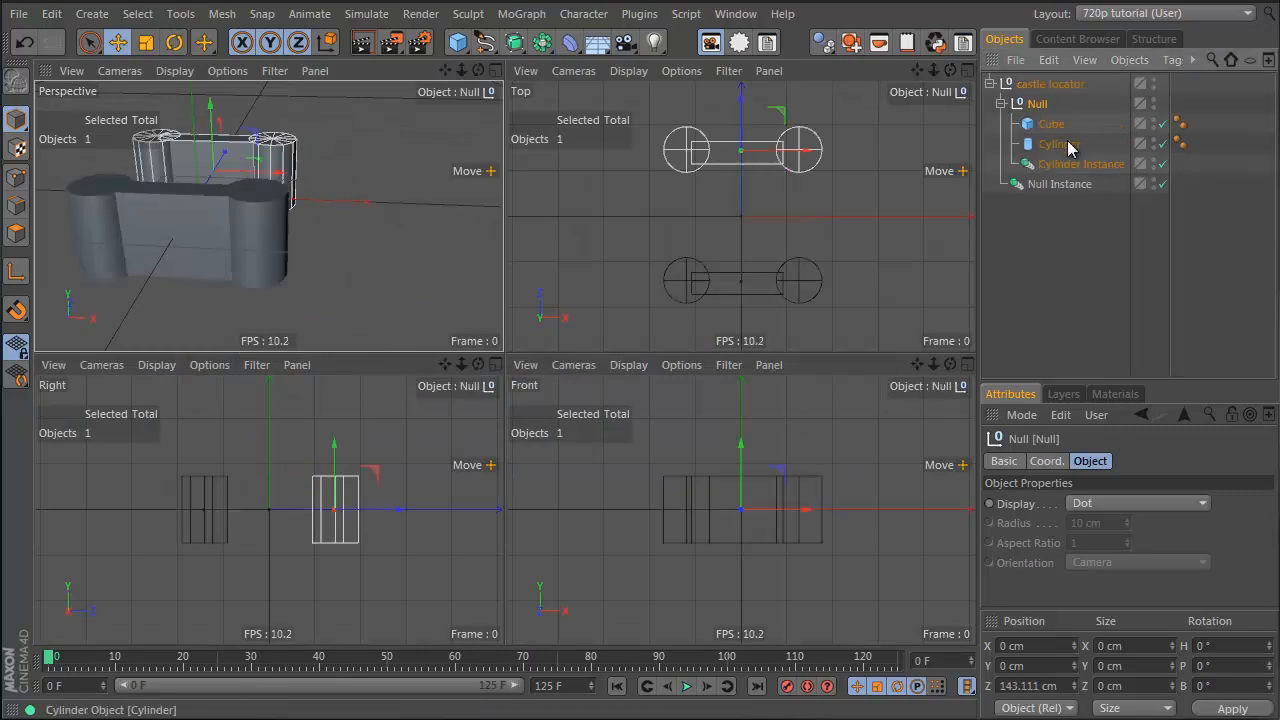
pyautogui.click(1066, 144)
pyautogui.click(1060, 124)
pyautogui.keyDown('alt'); pyautogui.moveTo(669, 531); pyautogui.dragTo(709, 516, button='right'); pyautogui.keyUp('alt')
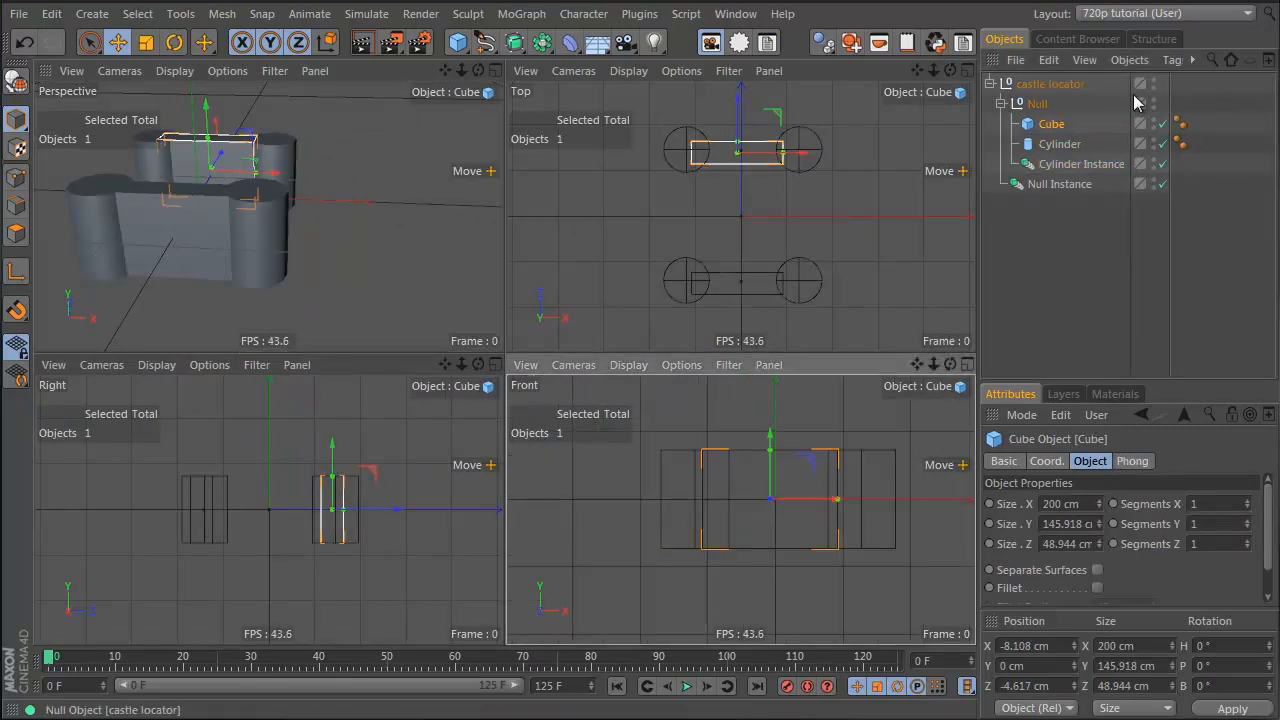
pyautogui.click(1050, 124)
pyautogui.press('Delete')
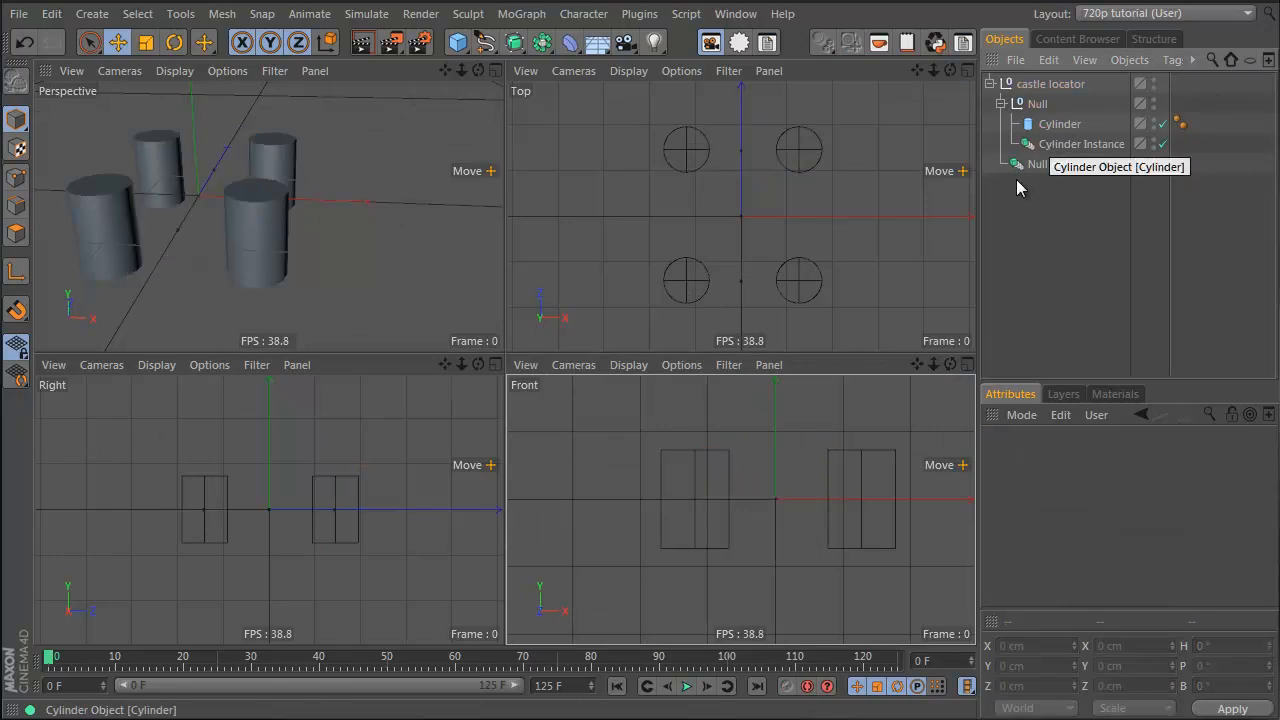
# Step: Maximize the front view on the space between the towers and activate the B-Spline drawing tool
pyautogui.scroll(1, 824, 480)
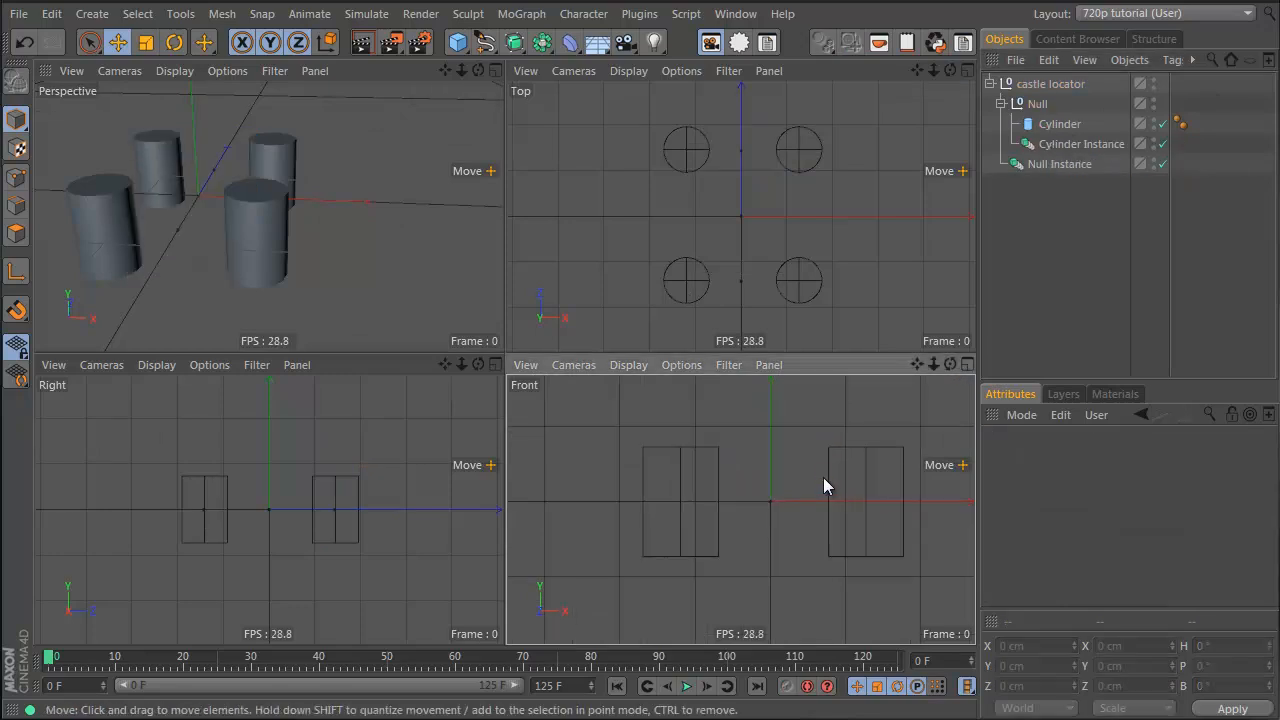
pyautogui.middleClick(785, 518)
pyautogui.keyDown('alt'); pyautogui.moveTo(623, 340); pyautogui.dragTo(615, 368, button='middle'); pyautogui.keyUp('alt')
pyautogui.scroll(2, 570, 396)
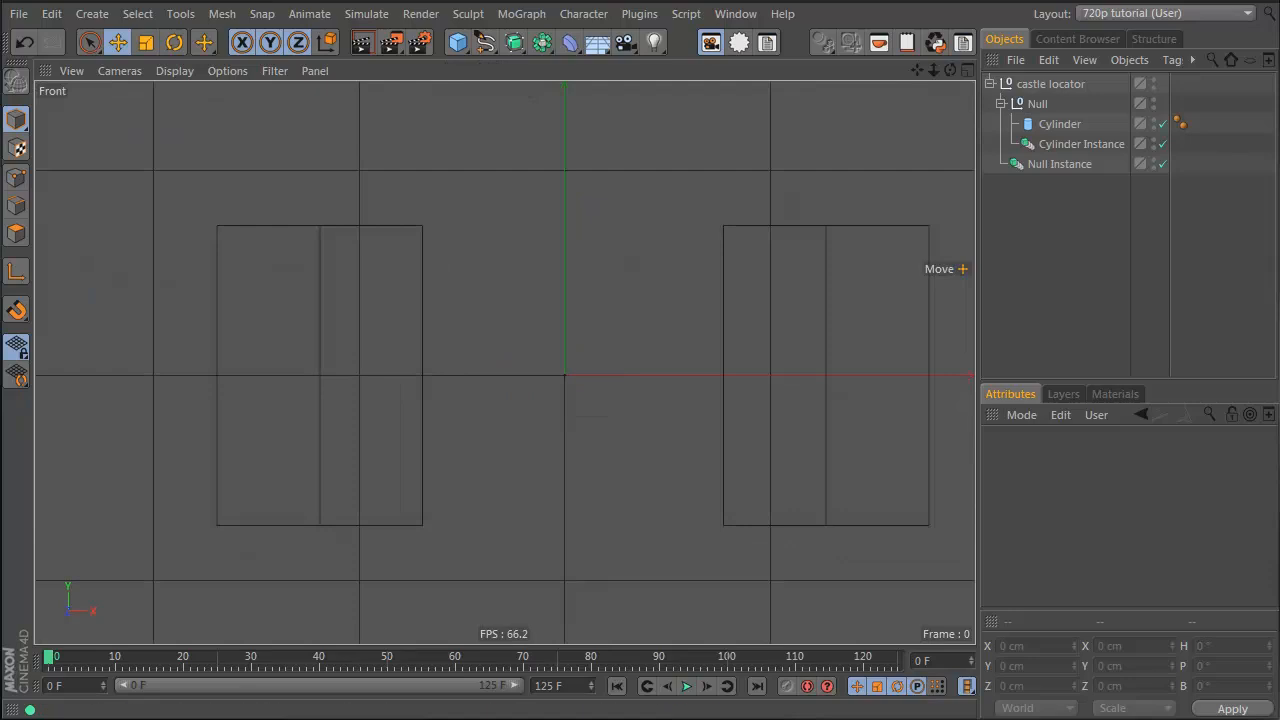
pyautogui.click(485, 41)
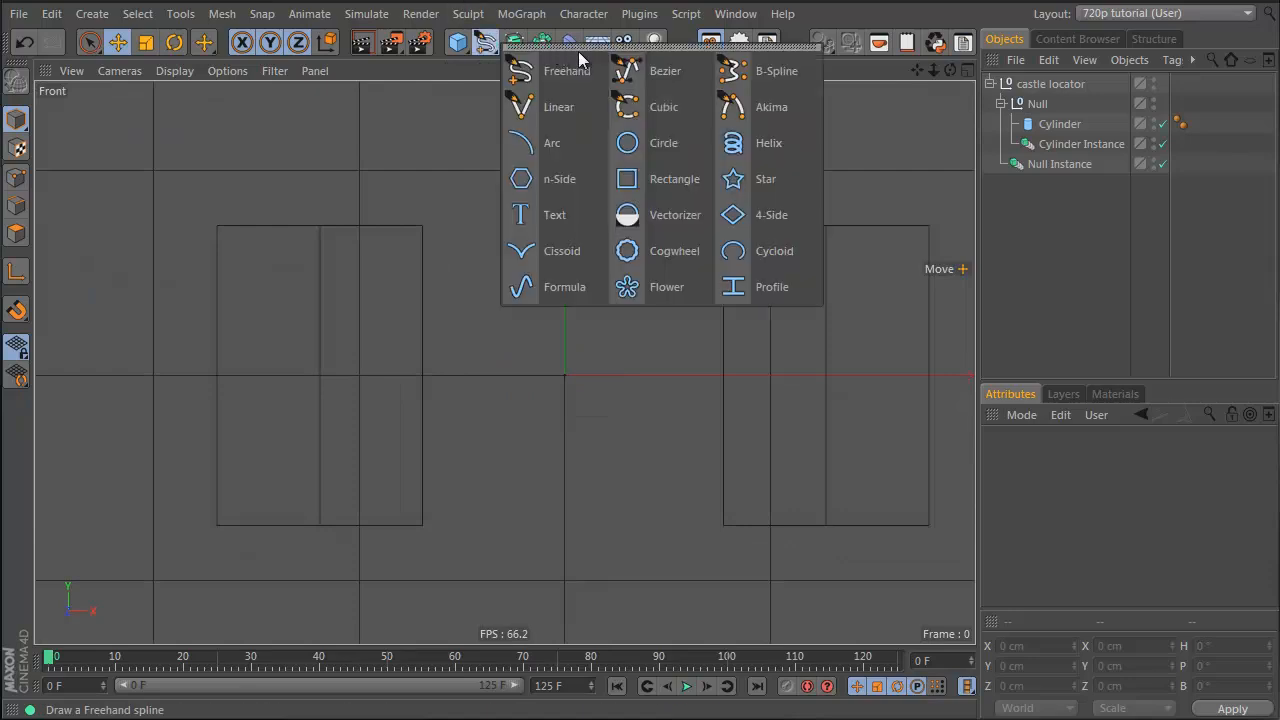
pyautogui.click(747, 79)
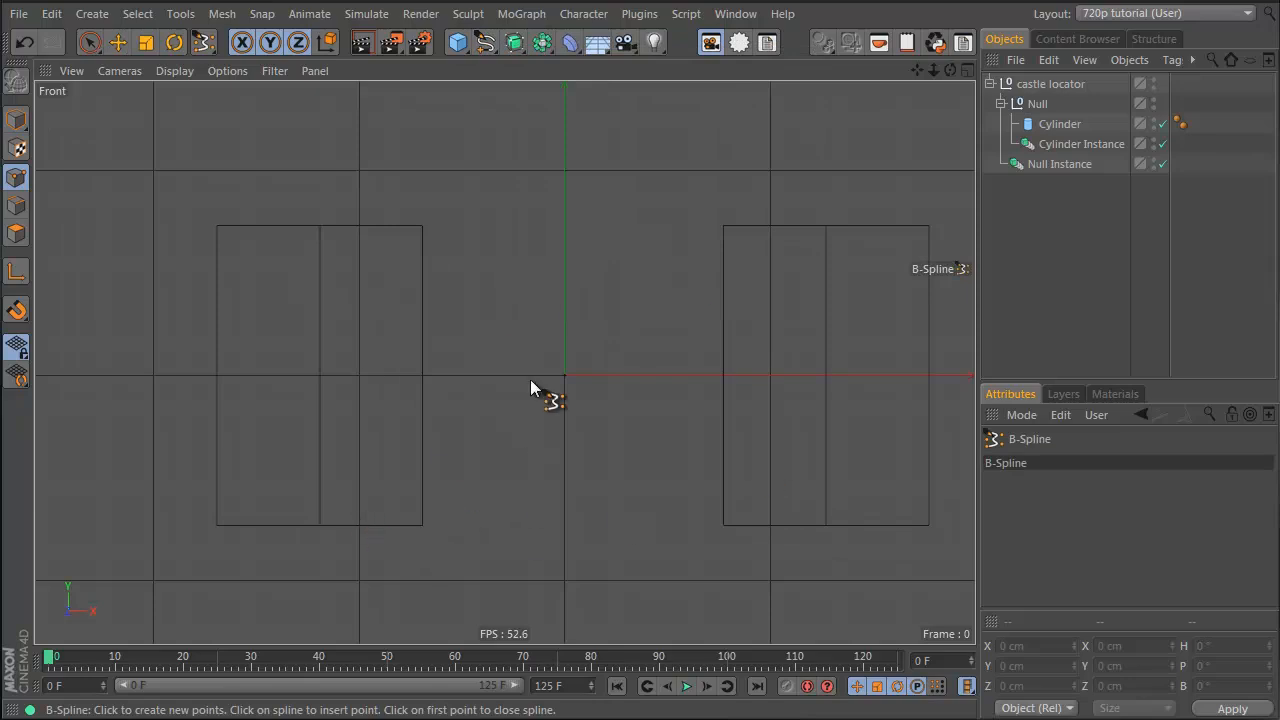
pyautogui.scroll(3, 561, 468)
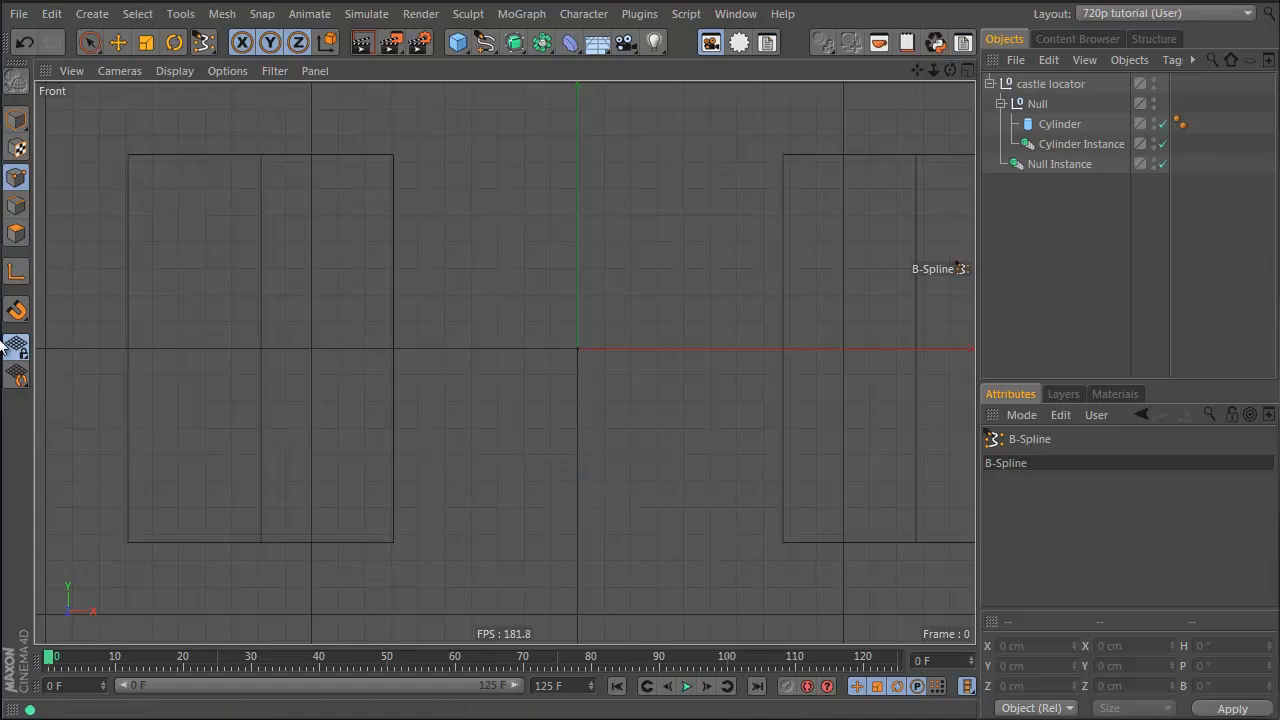
# Step: Enable snapping, detach the snap palette, and set 2D Snapping with Workplane Snap and Grid Point Snap on
pyautogui.click(17, 311)
pyautogui.click(128, 287)
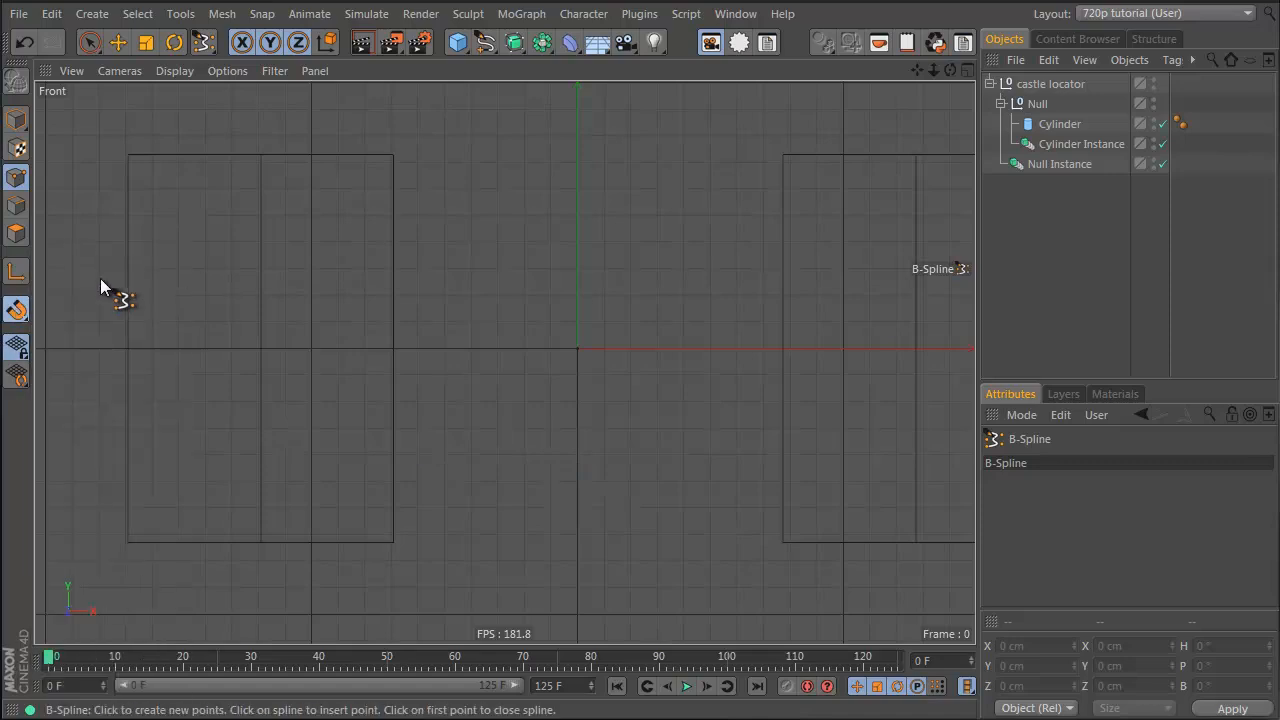
pyautogui.click(17, 311)
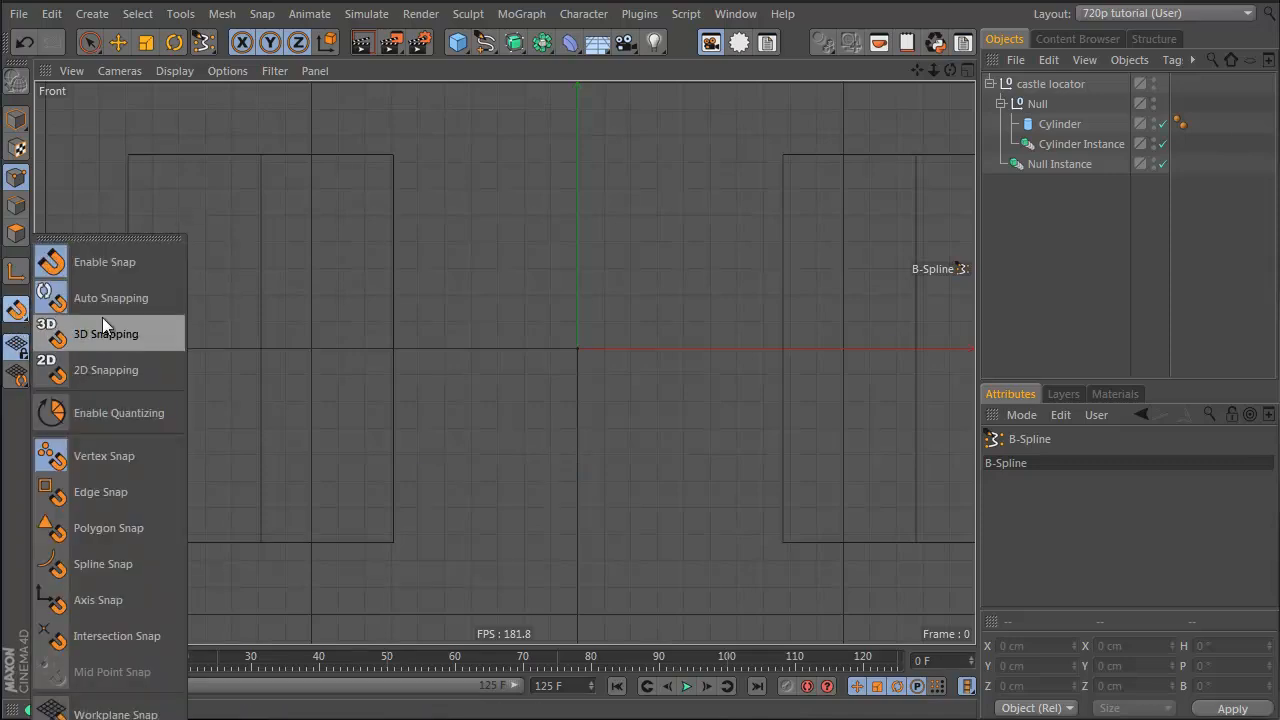
pyautogui.click(133, 237)
pyautogui.moveTo(119, 226); pyautogui.dragTo(167, 194)
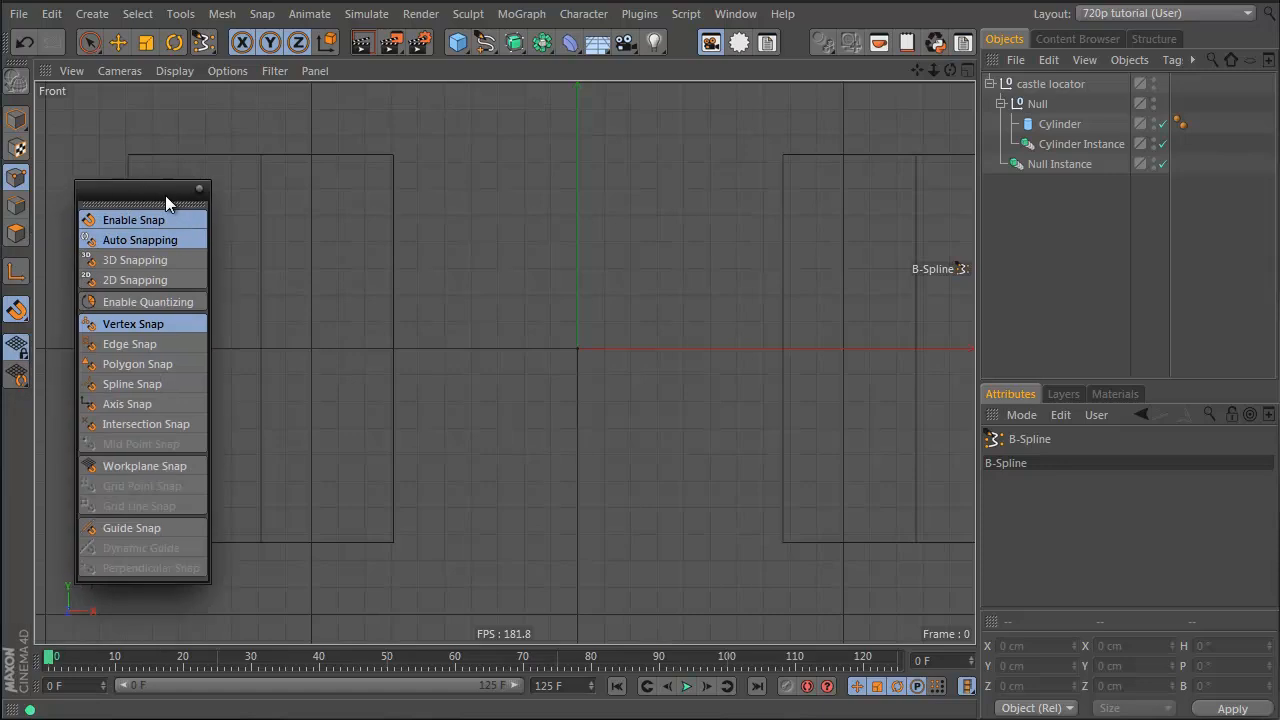
pyautogui.click(149, 280)
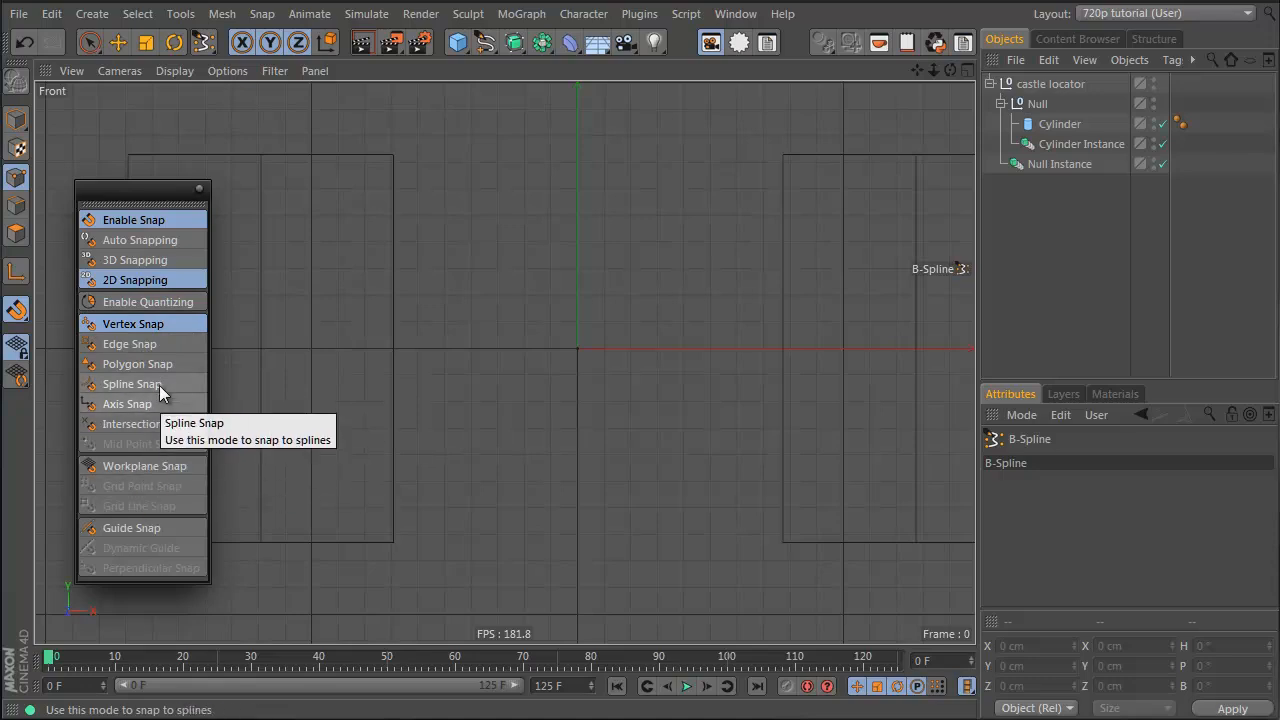
pyautogui.click(148, 528)
pyautogui.click(157, 525)
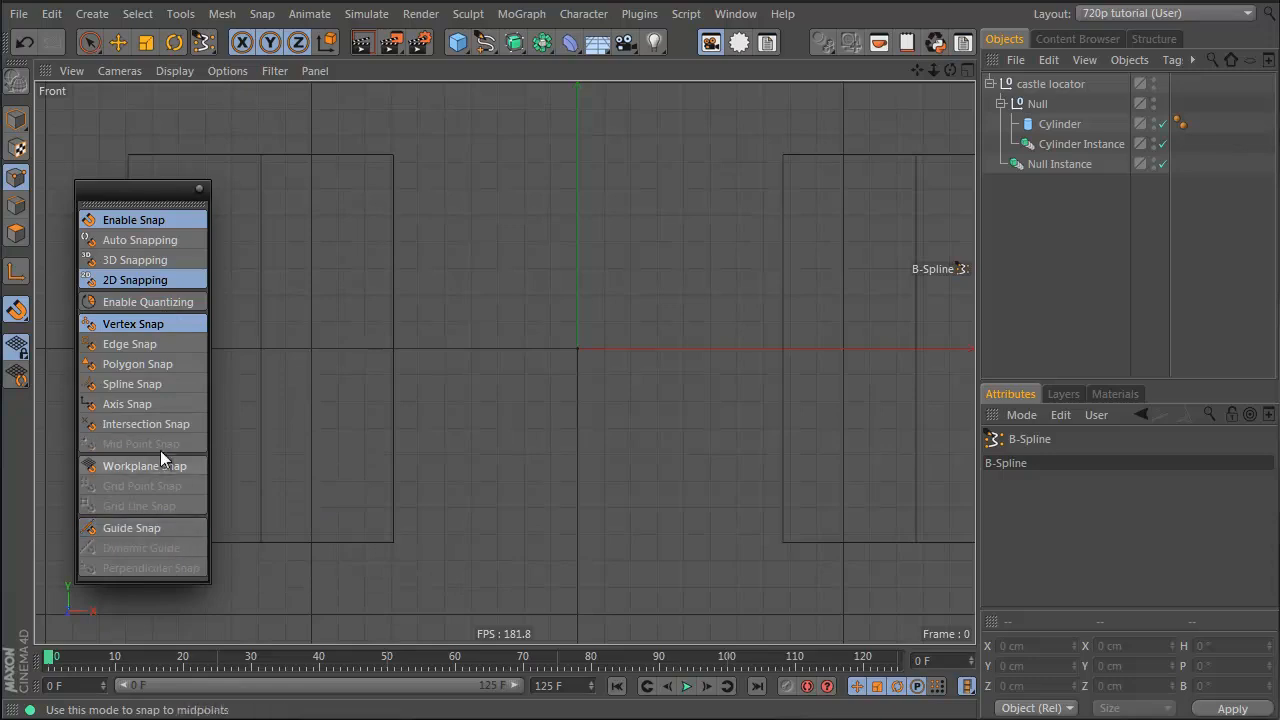
pyautogui.click(160, 466)
pyautogui.click(152, 486)
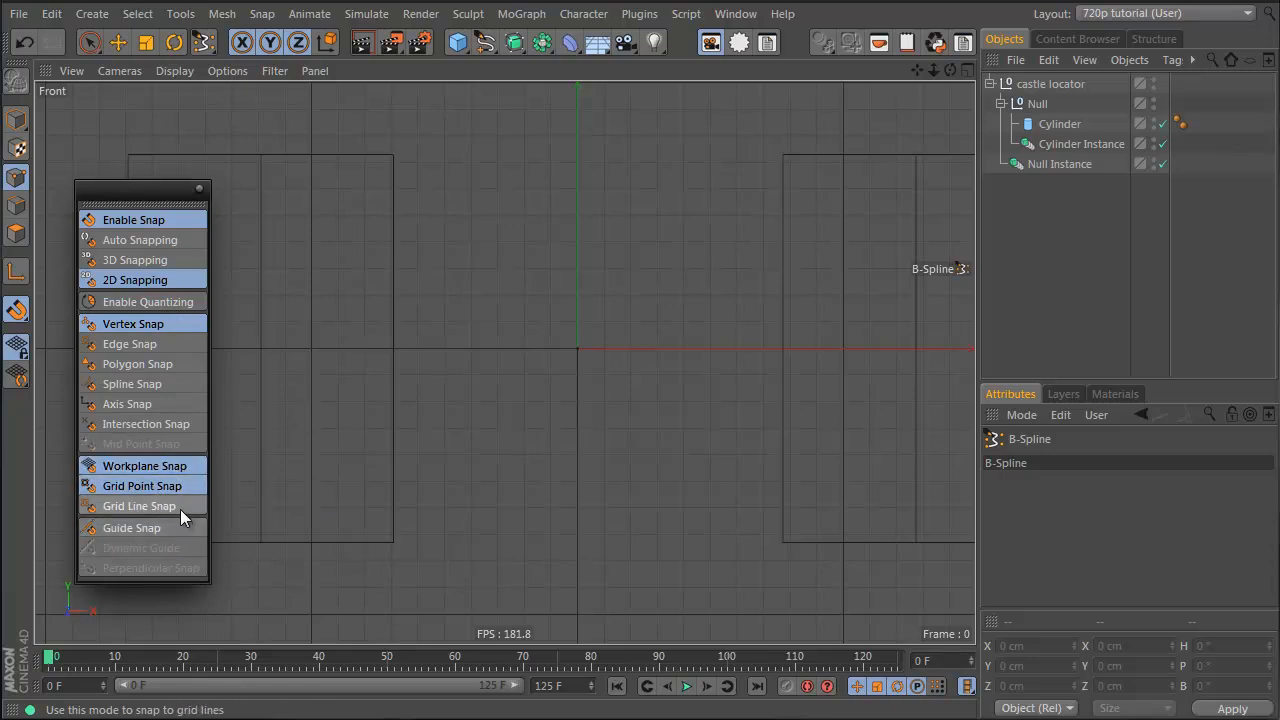
# Step: Draw the arch's inner half as a grid-snapped B-spline, from Y -70 cm up X -30 cm and across to the origin, with rounded corners
pyautogui.moveTo(470, 484); pyautogui.dragTo(499, 508)
pyautogui.click(497, 538)
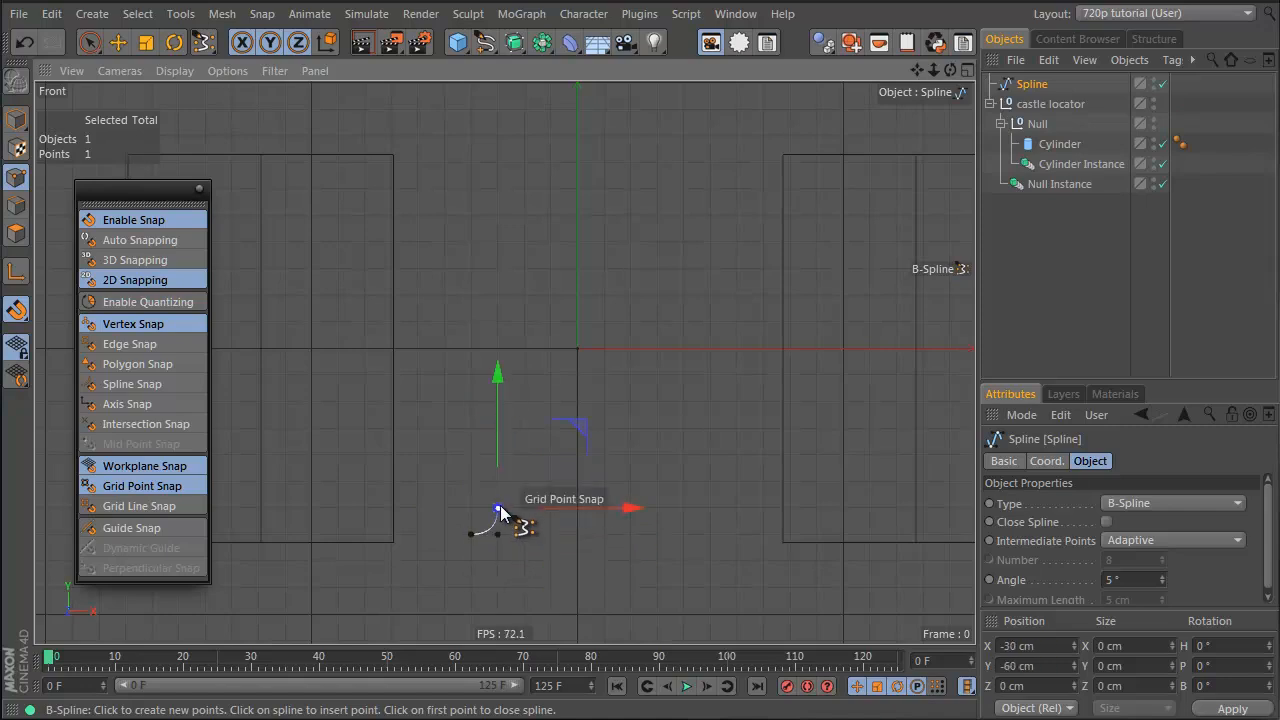
pyautogui.moveTo(522, 556); pyautogui.dragTo(525, 348)
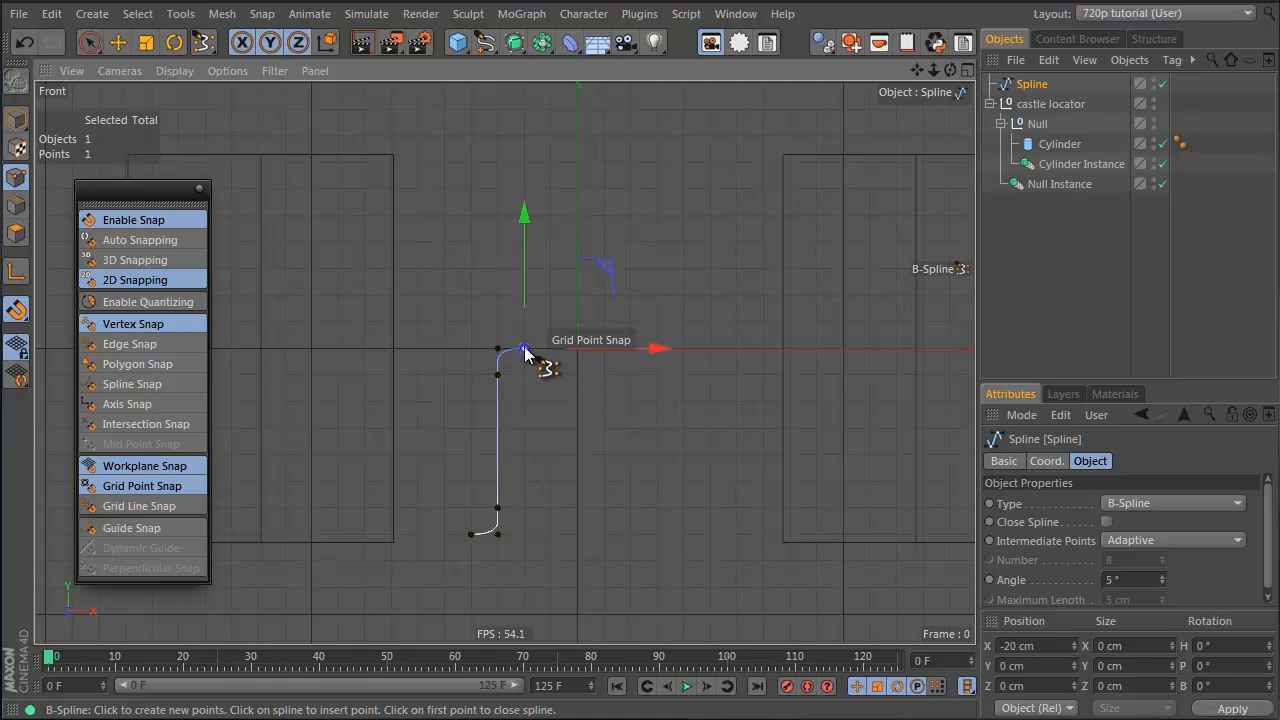
pyautogui.moveTo(540, 420); pyautogui.dragTo(581, 357)
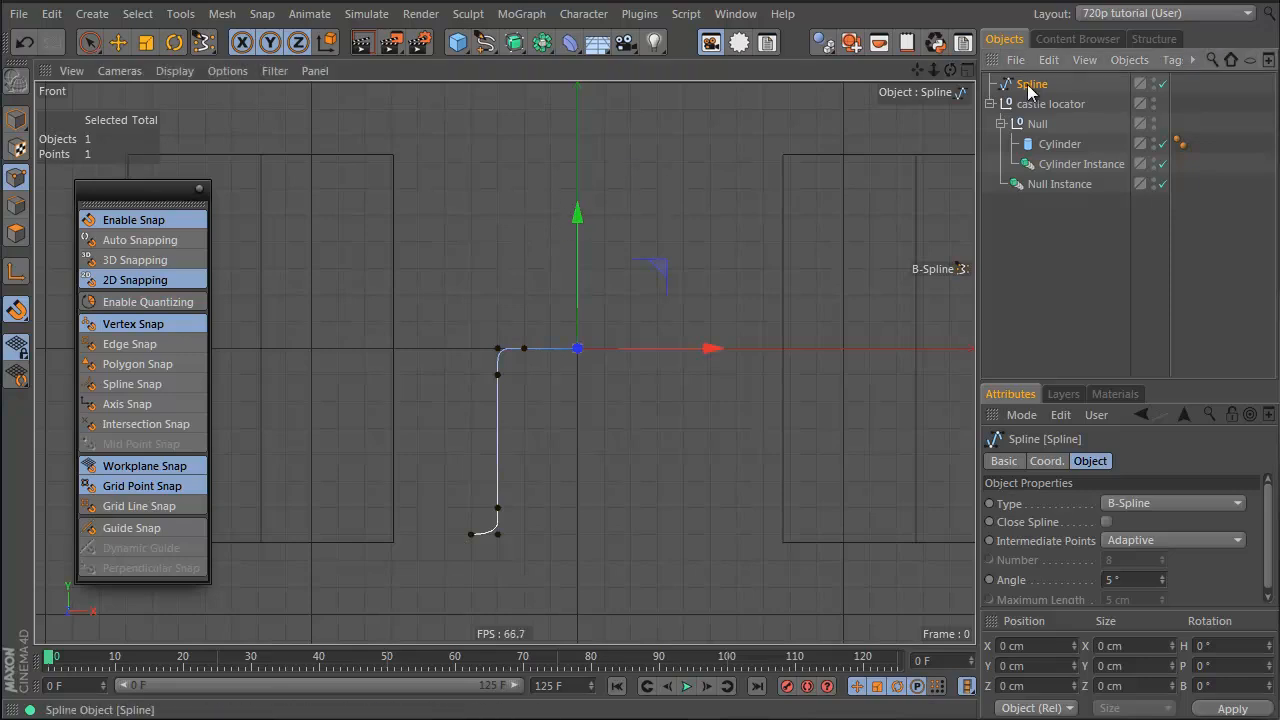
pyautogui.moveTo(381, 298); pyautogui.dragTo(755, 590)
pyautogui.rightClick(457, 265)
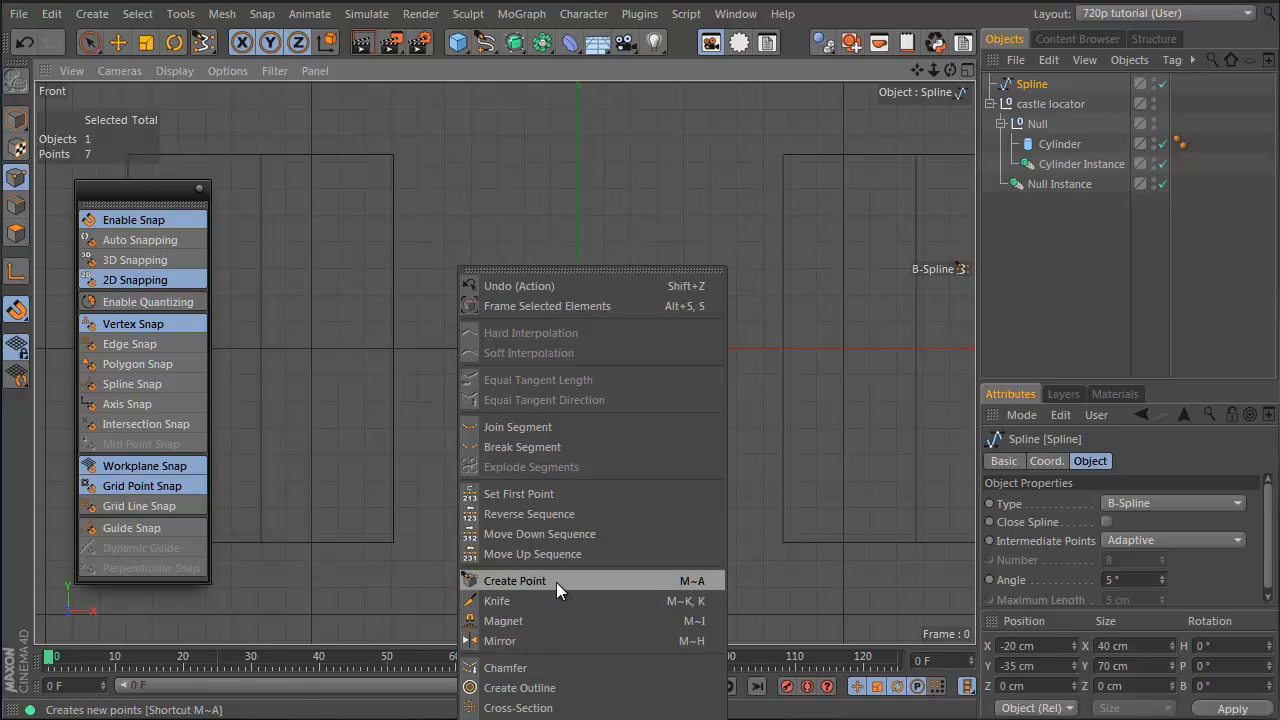
pyautogui.click(574, 512)
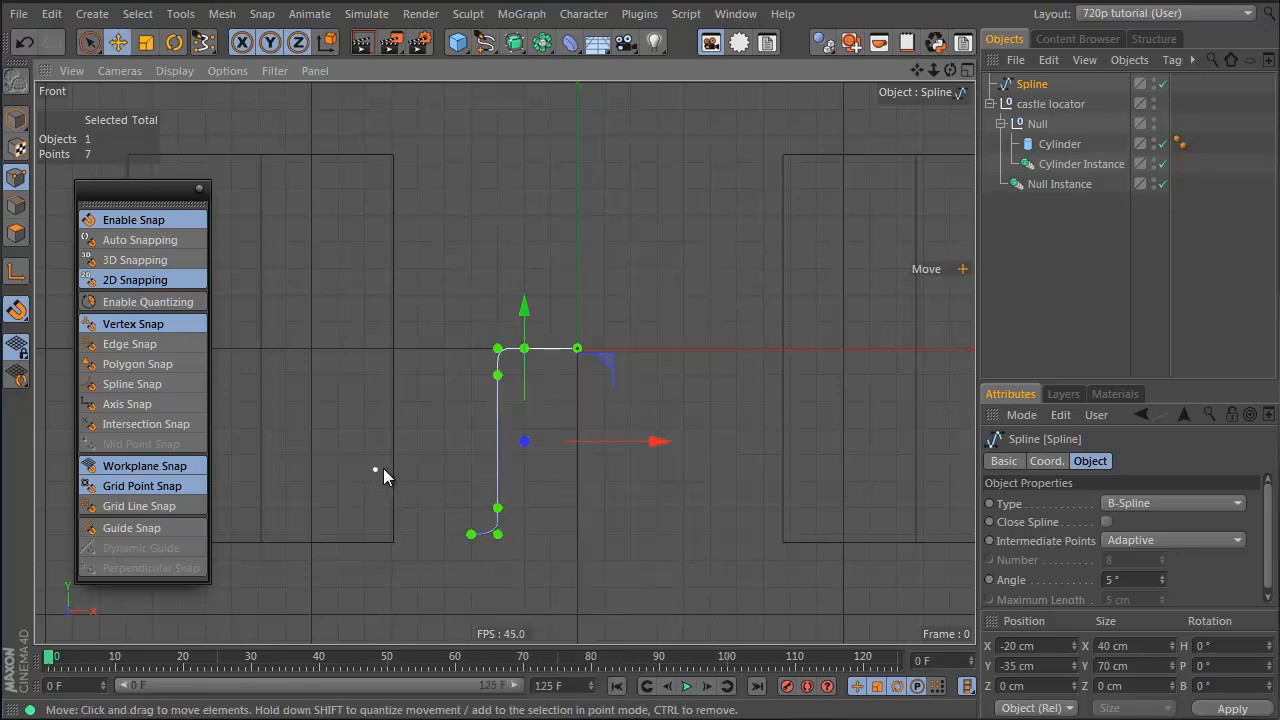
pyautogui.click(448, 480)
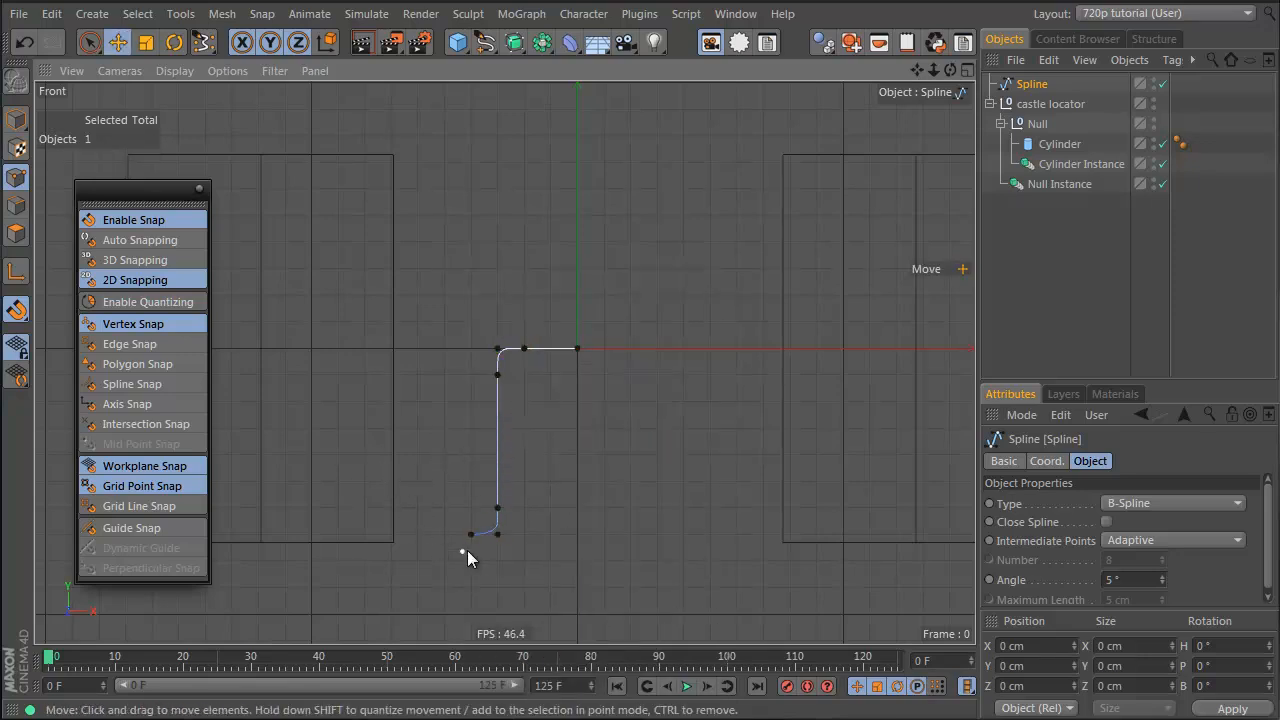
# Step: Extend the spline's lower end with snapped points along Y -70 cm, up X -70 cm to Y 30 cm, and across to X 0
pyautogui.keyDown('ctrl'); pyautogui.moveTo(474, 536); pyautogui.dragTo(455, 442); pyautogui.keyUp('ctrl')
pyautogui.hotkey('ctrl', 'z')
pyautogui.keyDown('ctrl'); pyautogui.moveTo(400, 474); pyautogui.dragTo(417, 534); pyautogui.keyUp('ctrl')
pyautogui.hotkey('ctrl', 'z')
pyautogui.keyDown('ctrl'); pyautogui.moveTo(416, 478); pyautogui.dragTo(418, 269); pyautogui.keyUp('ctrl')
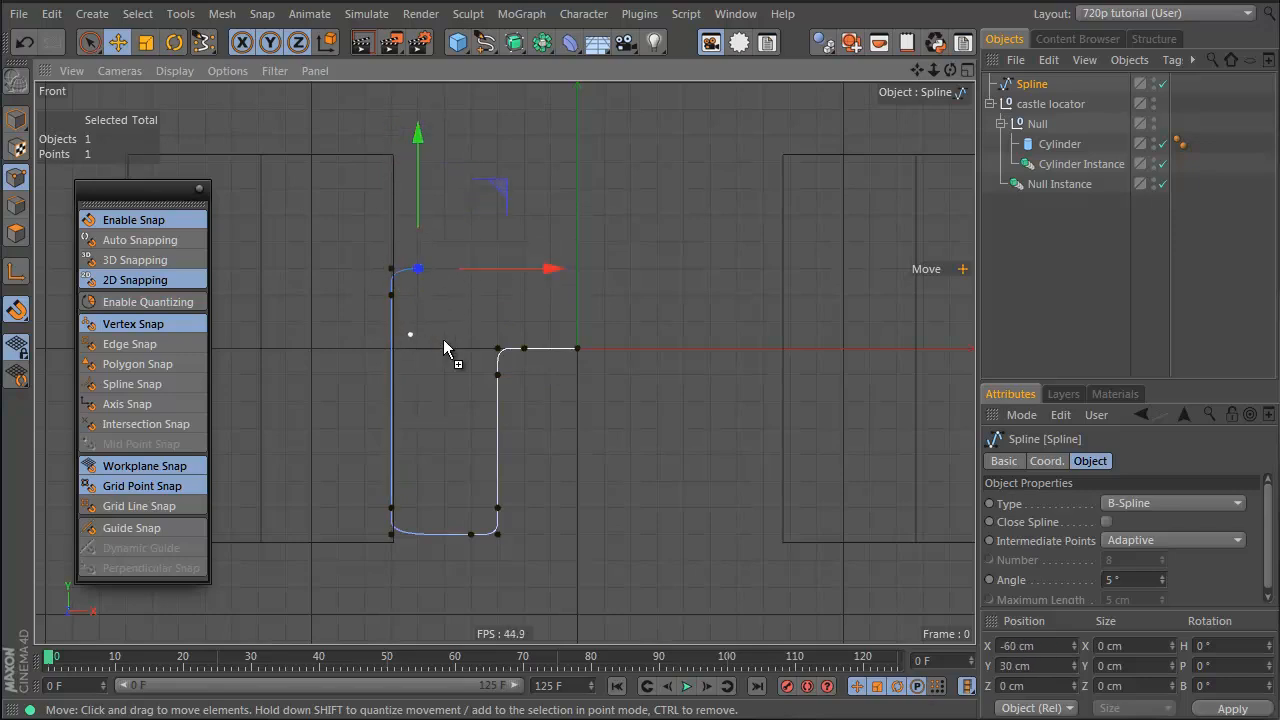
pyautogui.keyDown('ctrl'); pyautogui.moveTo(598, 265); pyautogui.dragTo(590, 277); pyautogui.keyUp('ctrl')
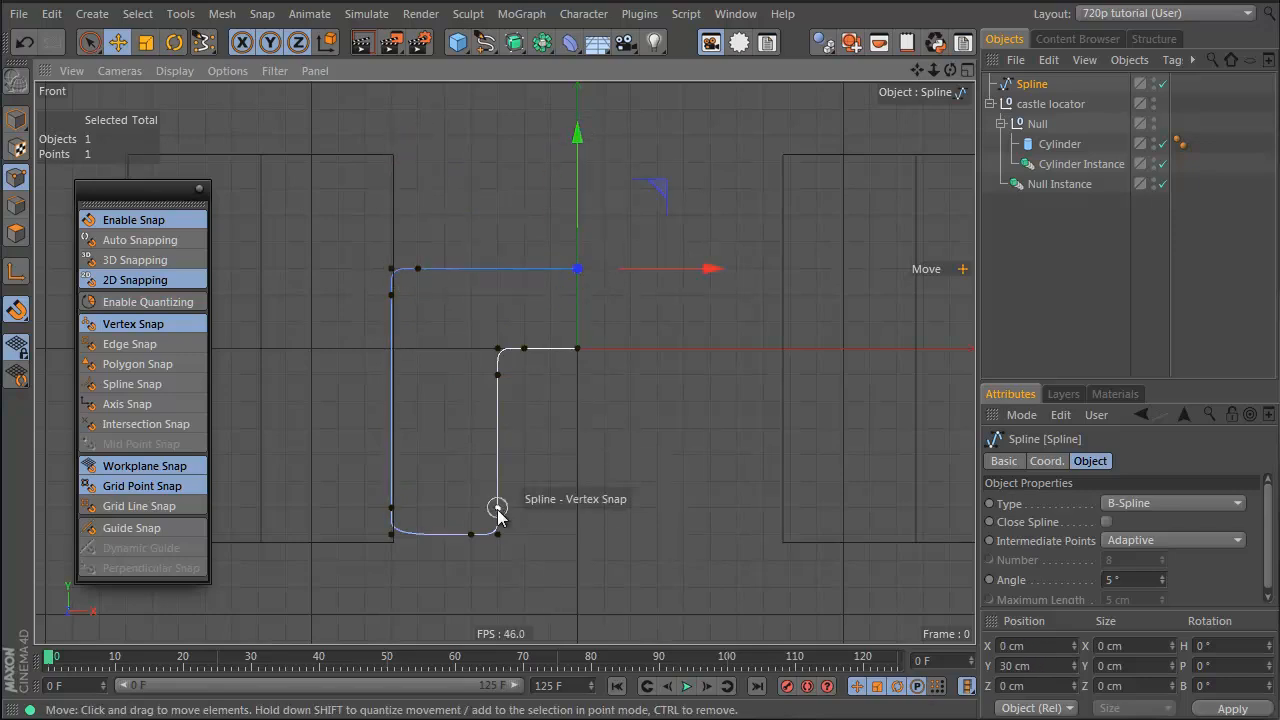
pyautogui.click(420, 534)
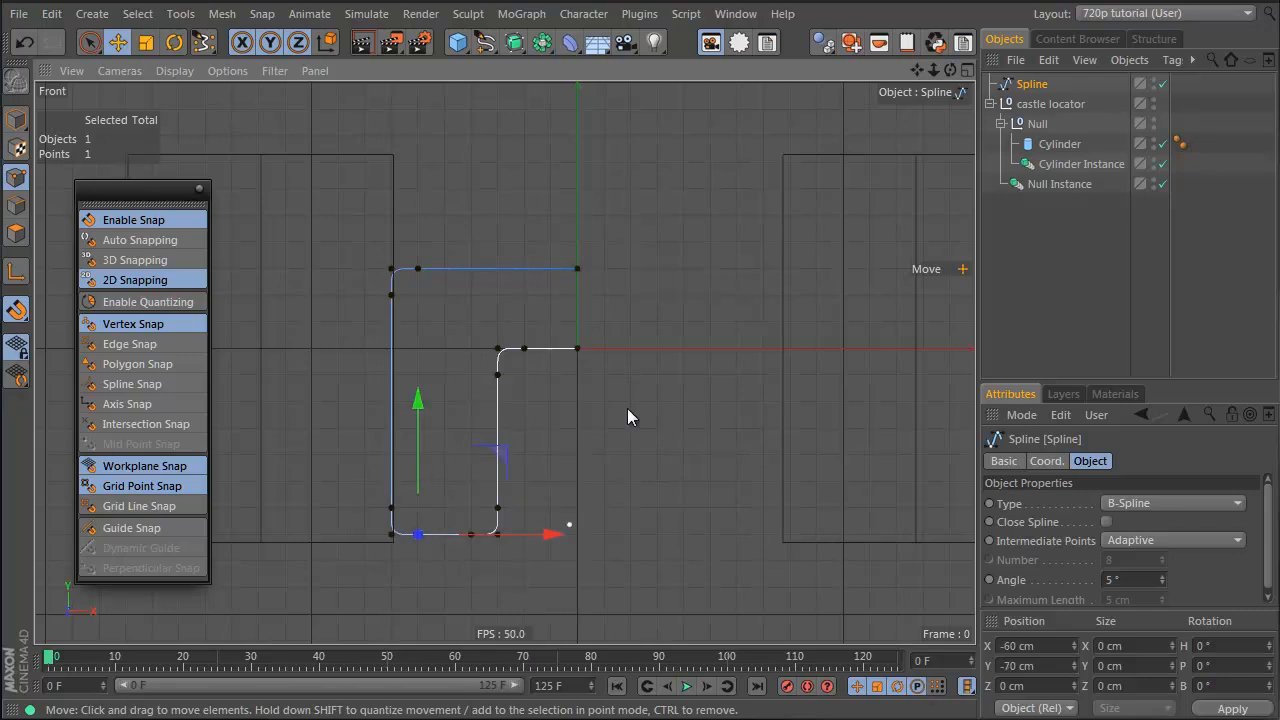
pyautogui.click(791, 519)
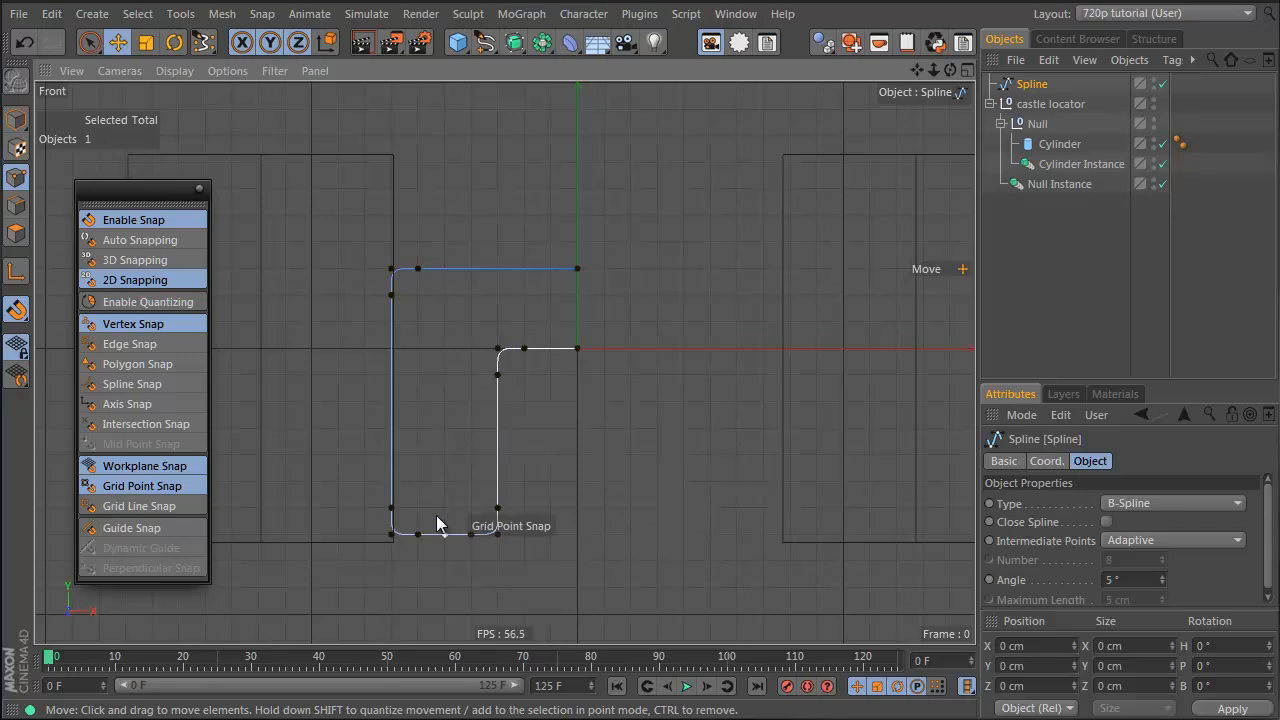
pyautogui.moveTo(704, 220); pyautogui.dragTo(343, 520)
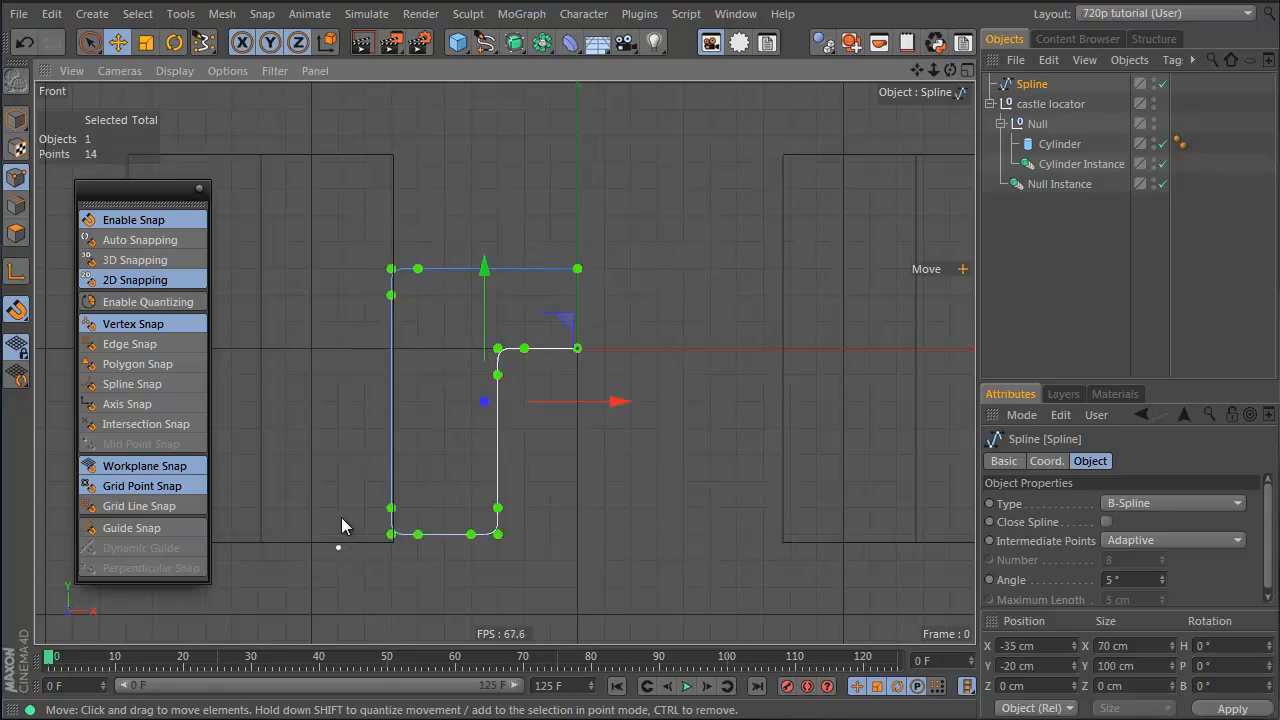
pyautogui.click(1124, 260)
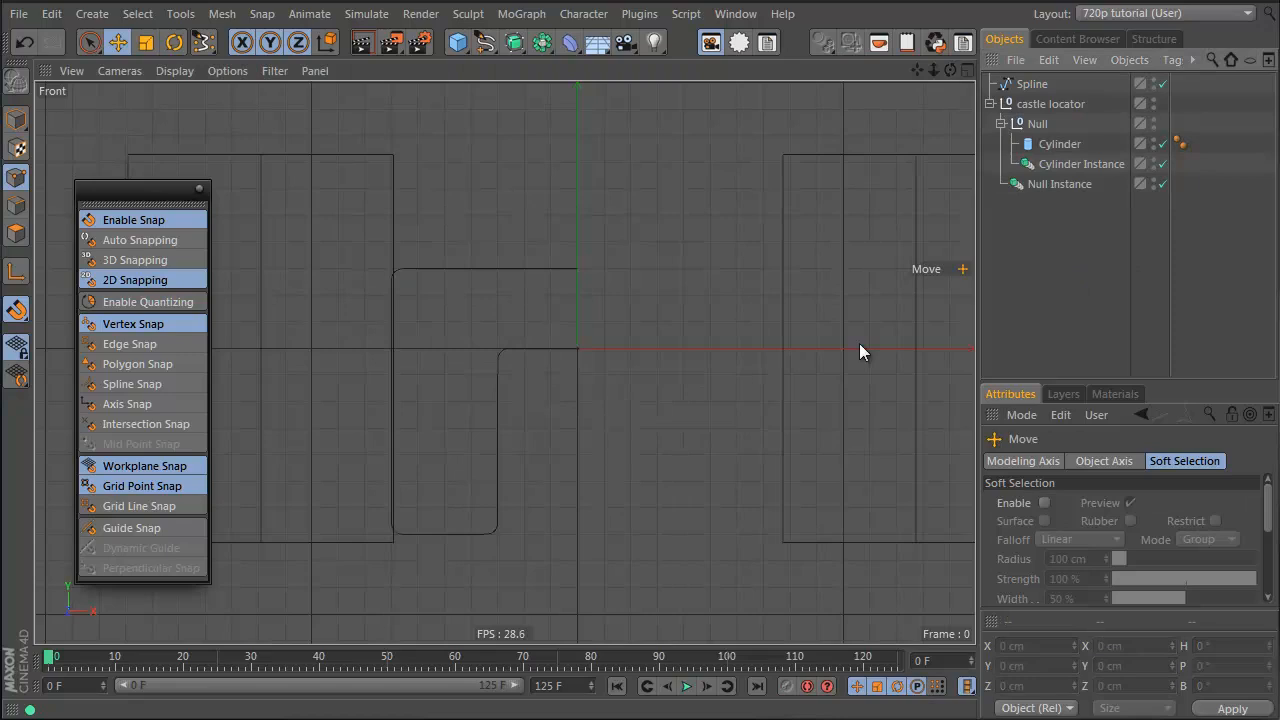
# Step: Mirror the half profile by placing the spline under a new Symmetry object with the ZY mirror plane
pyautogui.click(1030, 84)
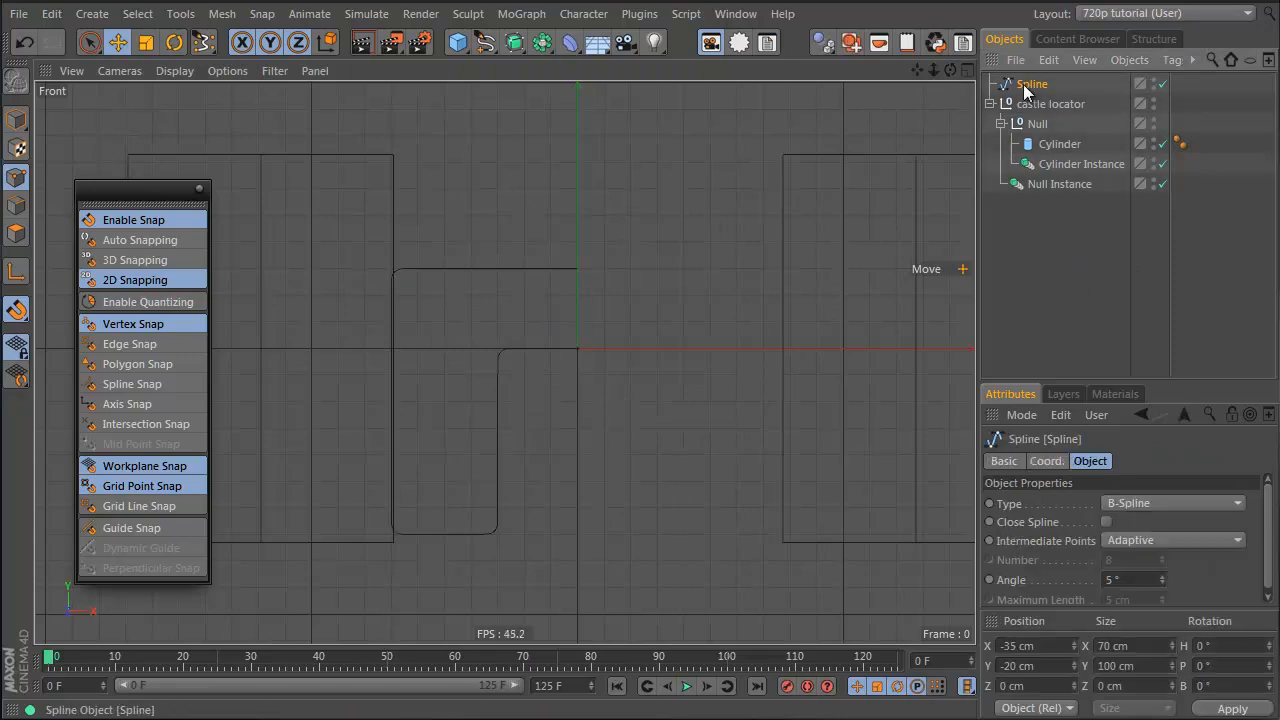
pyautogui.click(542, 44)
pyautogui.click(789, 145)
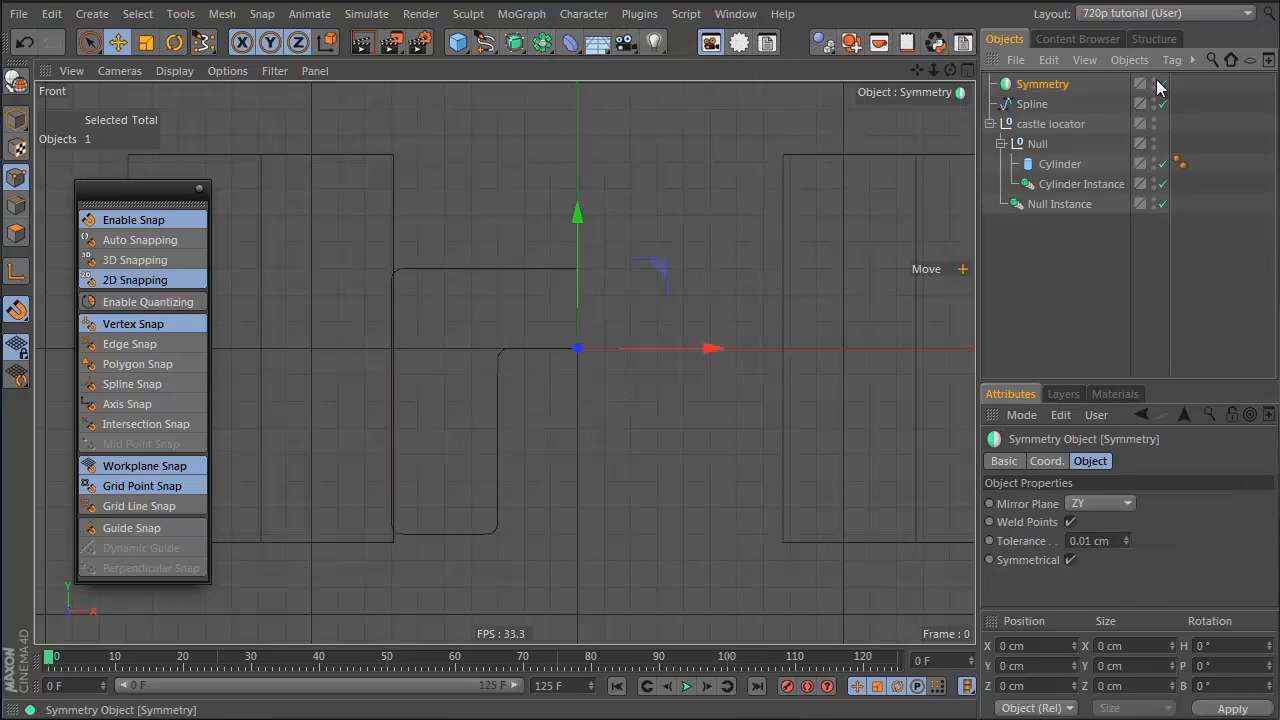
pyautogui.moveTo(1030, 86); pyautogui.dragTo(1029, 86)
pyautogui.click(1029, 86)
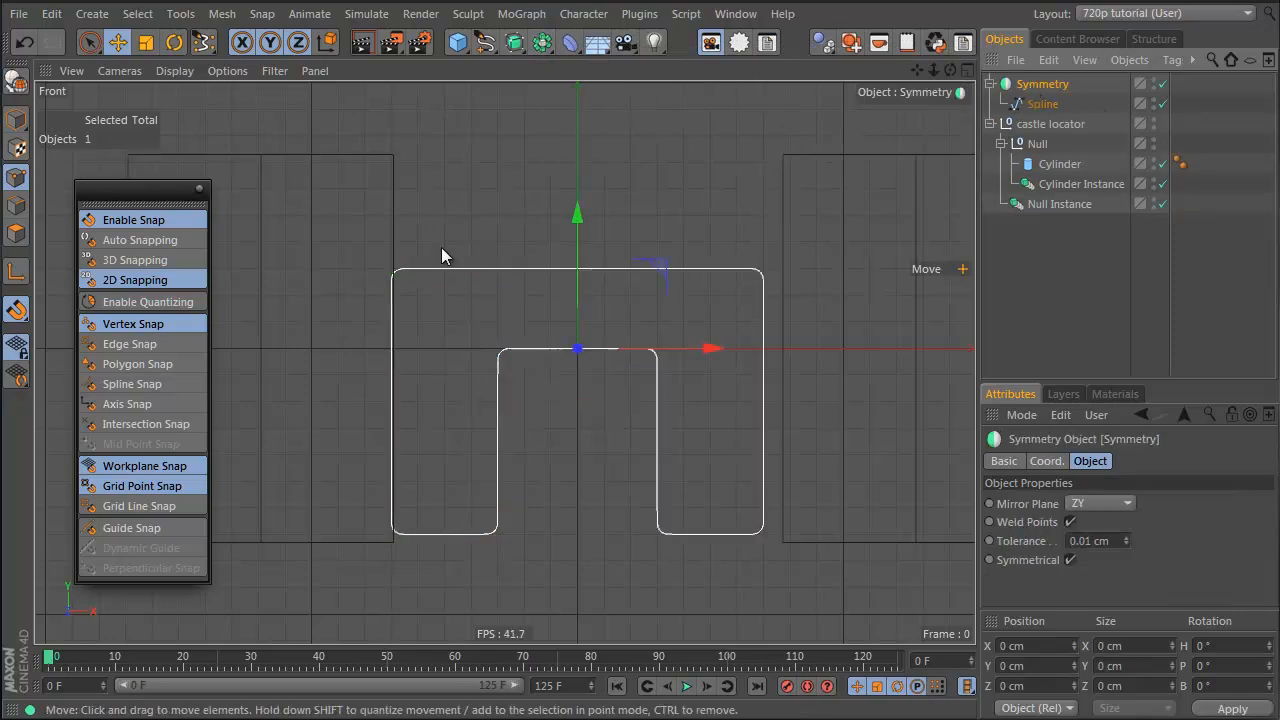
# Step: Extrude the mirrored arch profile by placing the Symmetry object under a new Extrude object
pyautogui.middleClick(441, 247)
pyautogui.middleClick(245, 214)
pyautogui.keyDown('alt'); pyautogui.moveTo(245, 214); pyautogui.dragTo(366, 190, button='middle'); pyautogui.keyUp('alt')
pyautogui.keyDown('alt'); pyautogui.moveTo(402, 203); pyautogui.dragTo(323, 251); pyautogui.keyUp('alt')
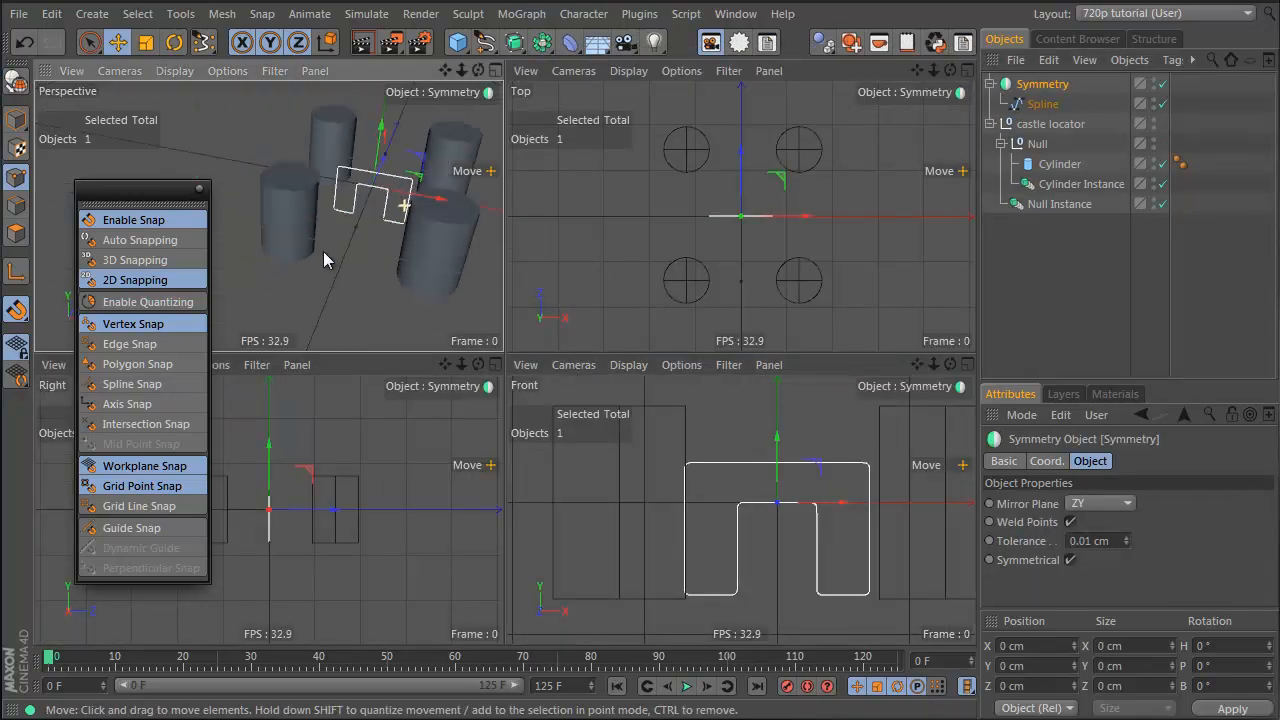
pyautogui.keyDown('alt'); pyautogui.moveTo(323, 251); pyautogui.dragTo(473, 194, button='right'); pyautogui.keyUp('alt')
pyautogui.keyDown('alt'); pyautogui.moveTo(435, 182); pyautogui.dragTo(410, 235, button='middle'); pyautogui.keyUp('alt')
pyautogui.click(514, 42)
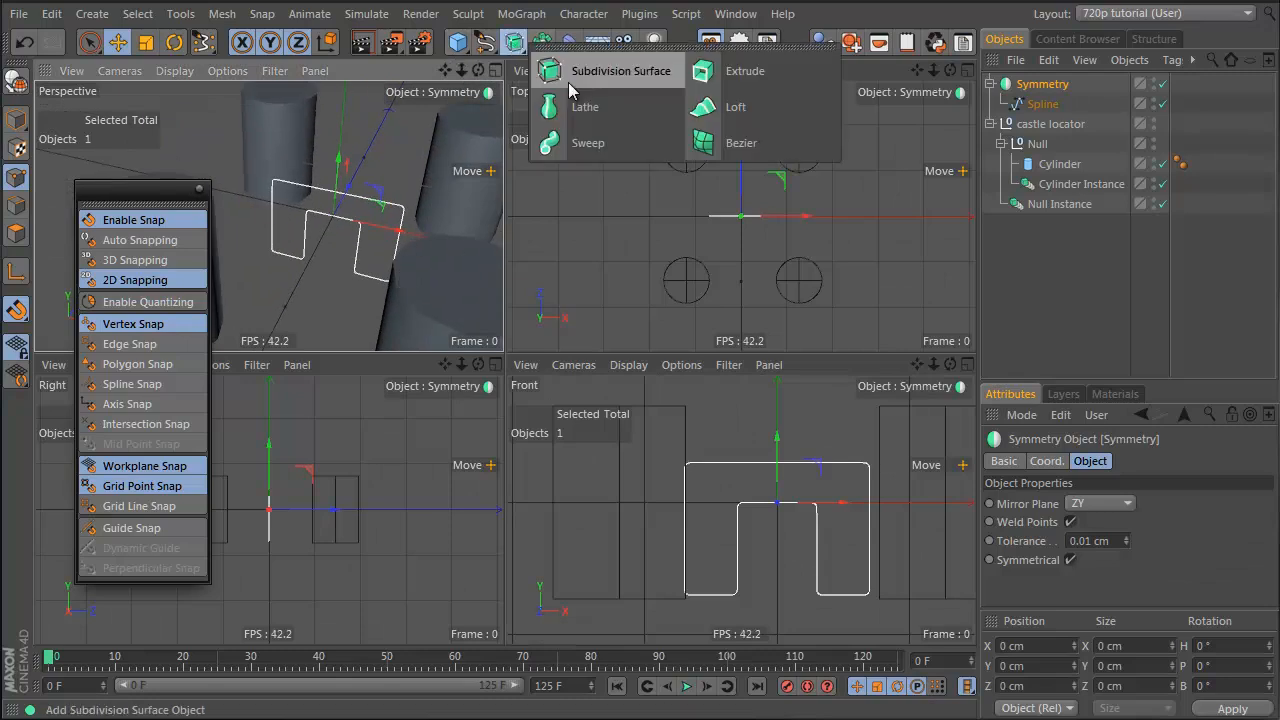
pyautogui.keyDown('alt'); pyautogui.click(741, 78); pyautogui.keyUp('alt')
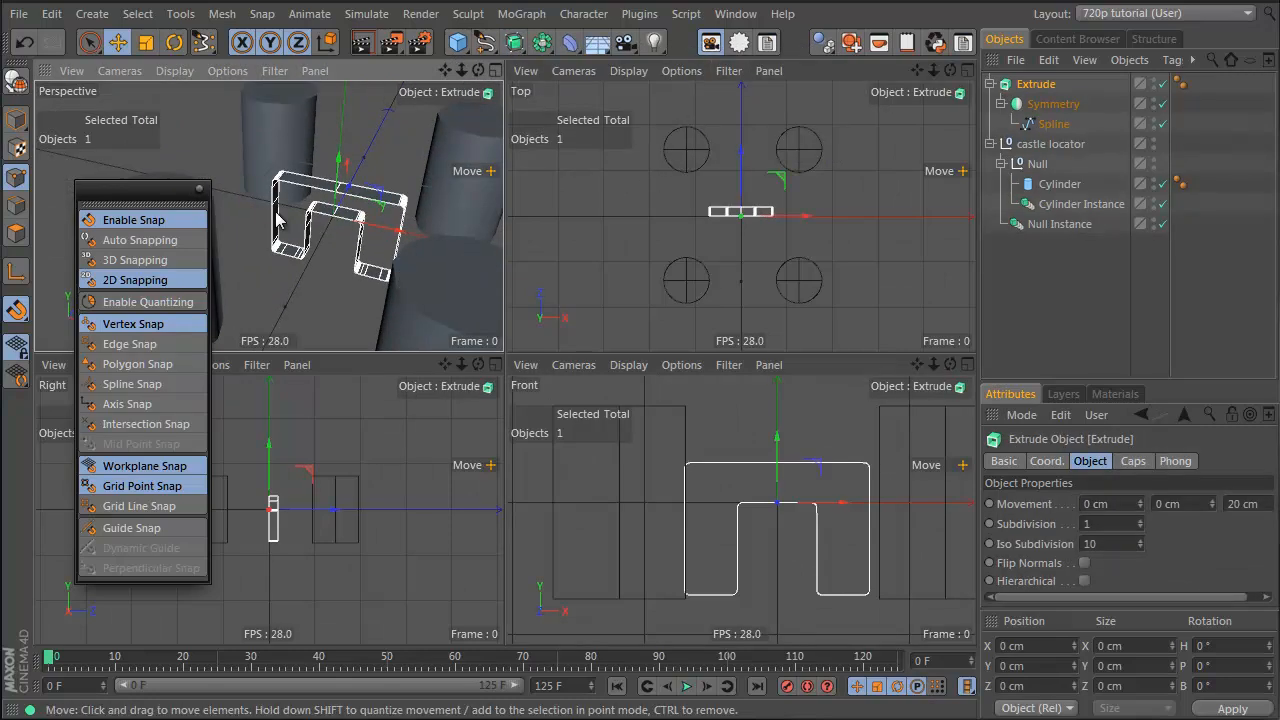
# Step: Maximize the perspective view around the extruded arch and close the floating snap palette
pyautogui.keyDown('alt'); pyautogui.moveTo(340, 205); pyautogui.dragTo(398, 205); pyautogui.keyUp('alt')
pyautogui.middleClick(334, 205)
pyautogui.click(199, 189)
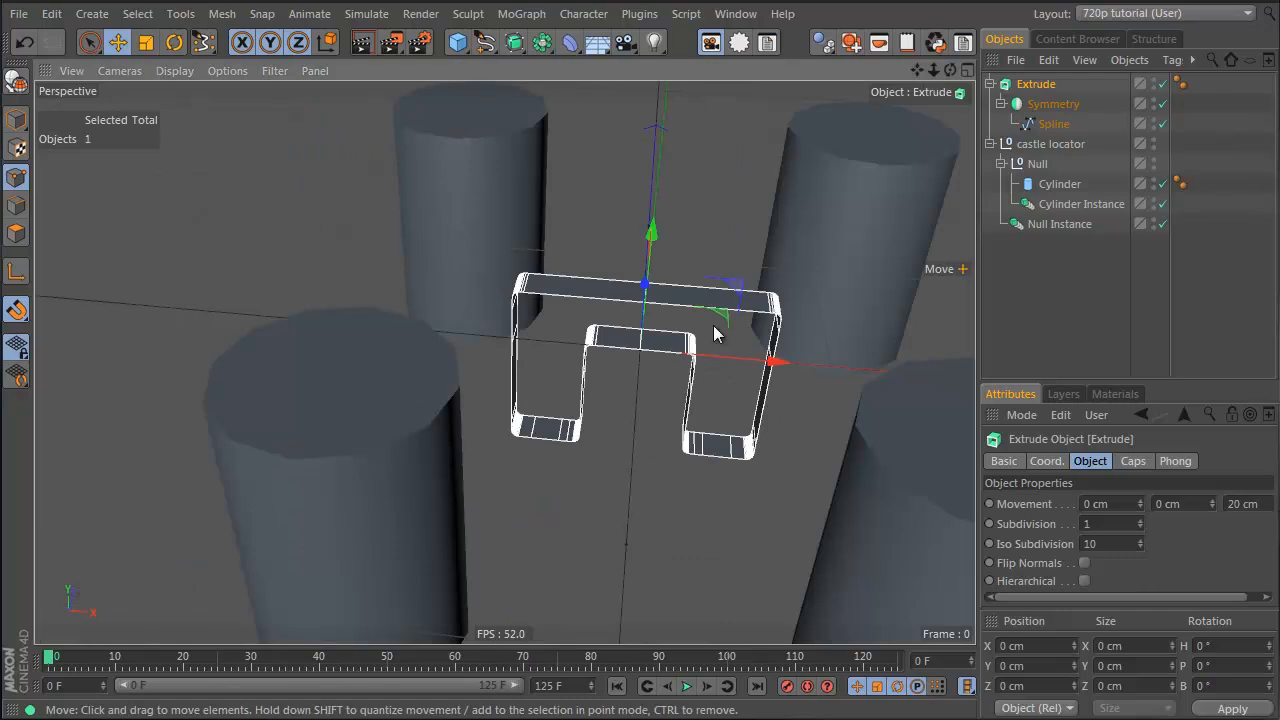
pyautogui.keyDown('alt'); pyautogui.moveTo(713, 325); pyautogui.dragTo(574, 376, button='middle'); pyautogui.keyUp('alt')
pyautogui.keyDown('alt'); pyautogui.moveTo(574, 376); pyautogui.dragTo(724, 330, button='right'); pyautogui.keyUp('alt')
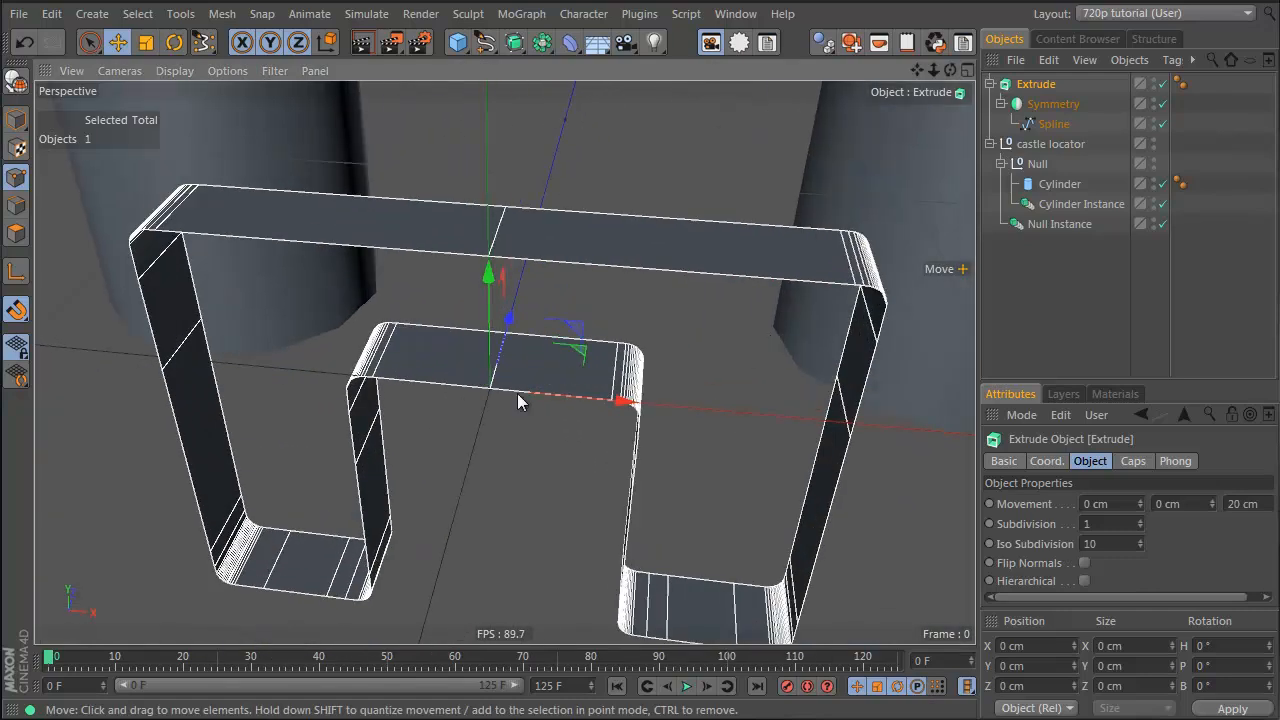
# Step: Select the Symmetry object inside the Extrude object and make it editable
pyautogui.click(1046, 107)
pyautogui.click(1056, 126)
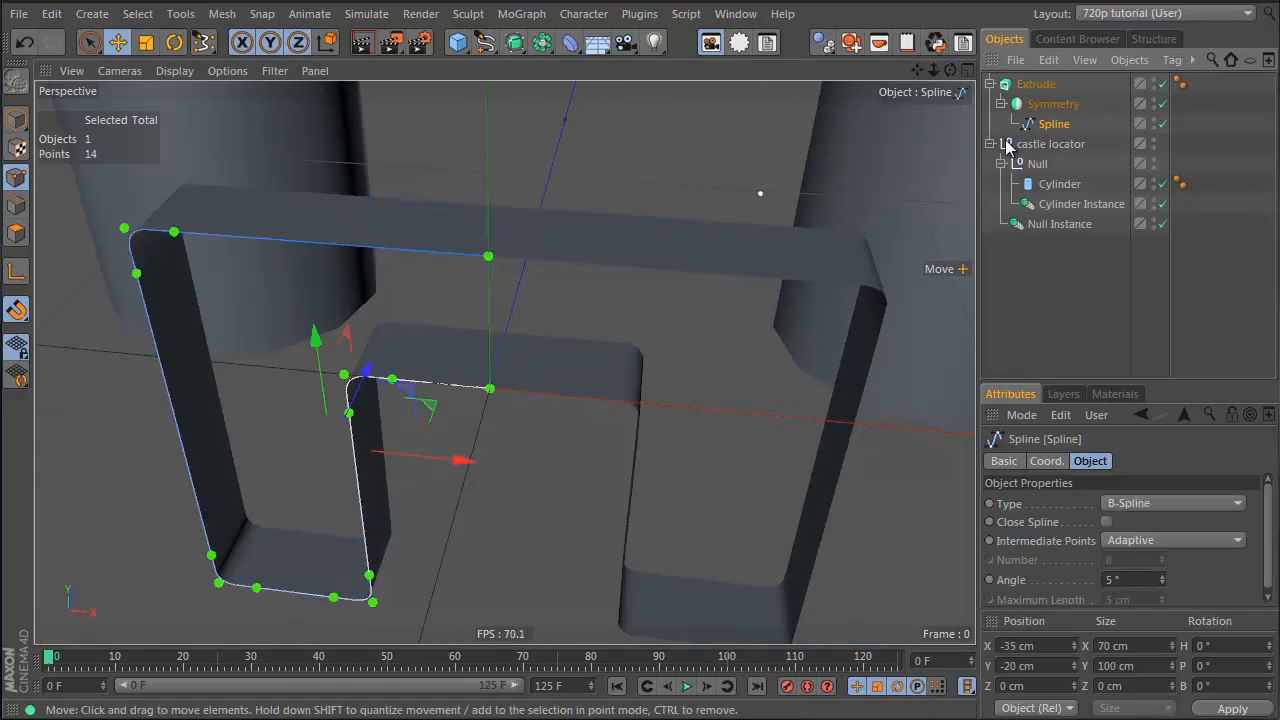
pyautogui.click(1043, 106)
pyautogui.click(1042, 84)
pyautogui.click(1043, 103)
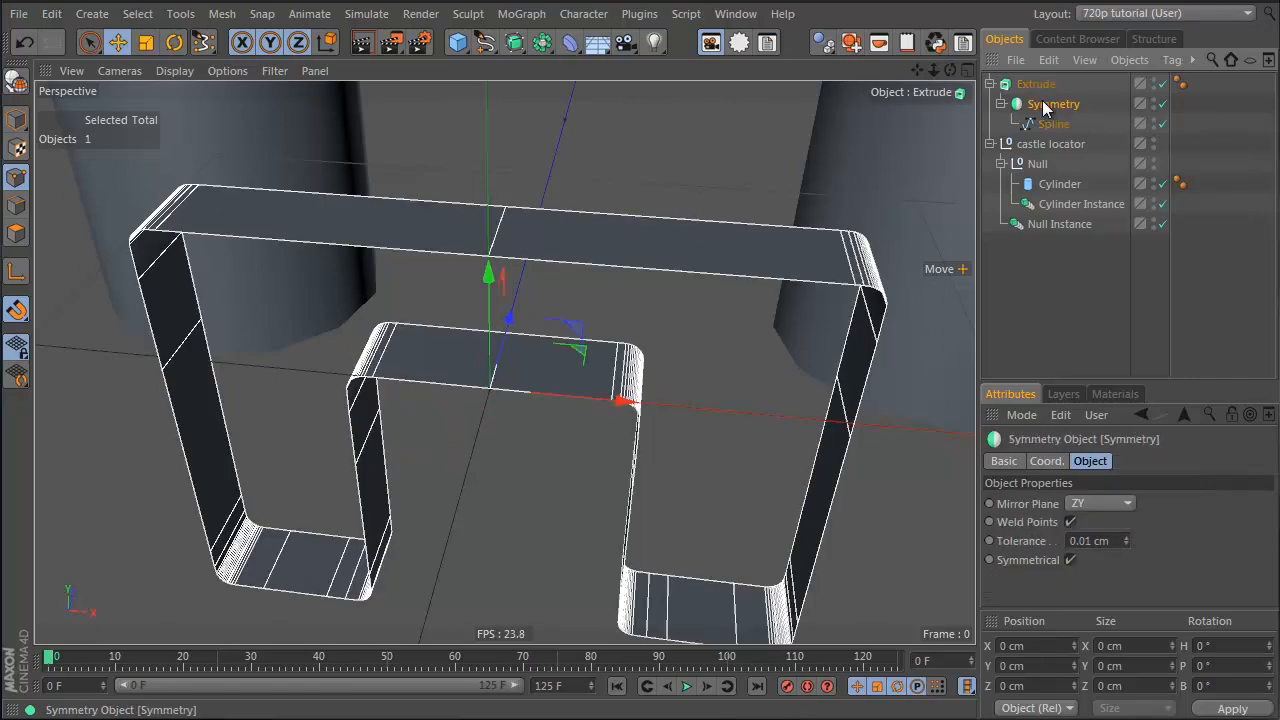
pyautogui.press('c')
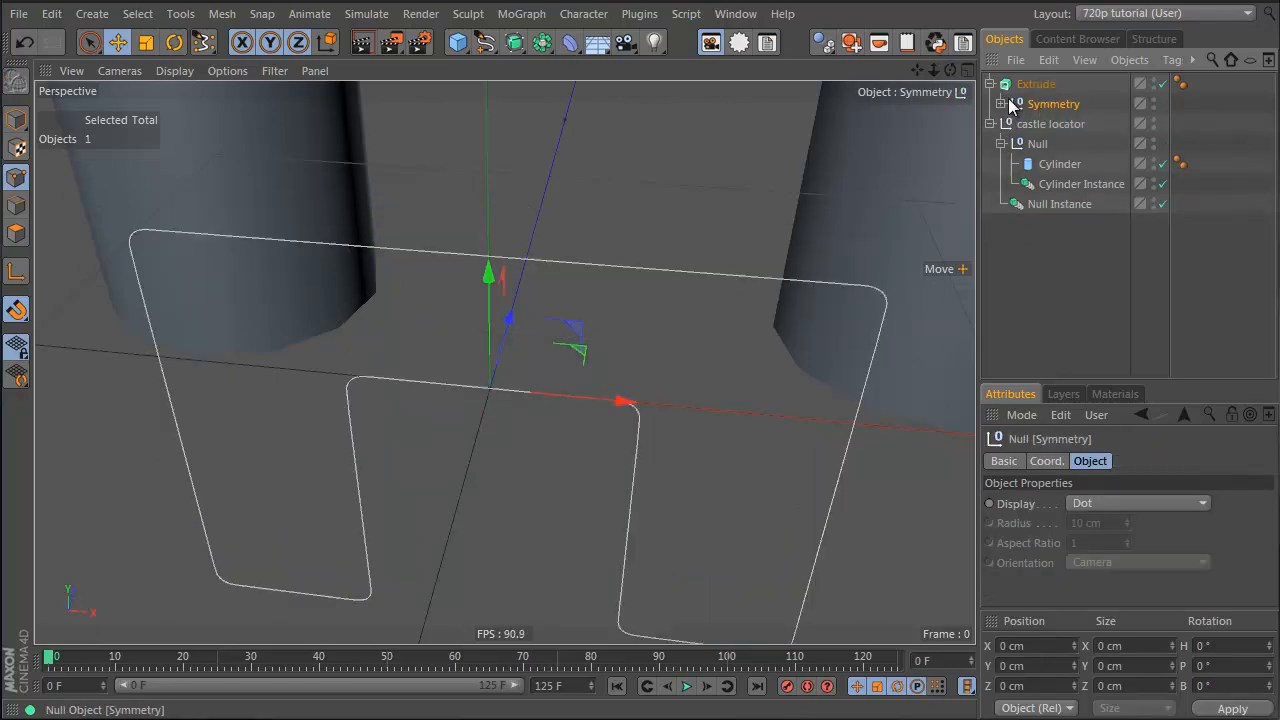
# Step: Move the converted spline out of the Symmetry null to sit directly under Extrude, and delete the empty null
pyautogui.click(1001, 103)
pyautogui.click(1049, 124)
pyautogui.moveTo(1049, 124); pyautogui.dragTo(1038, 103)
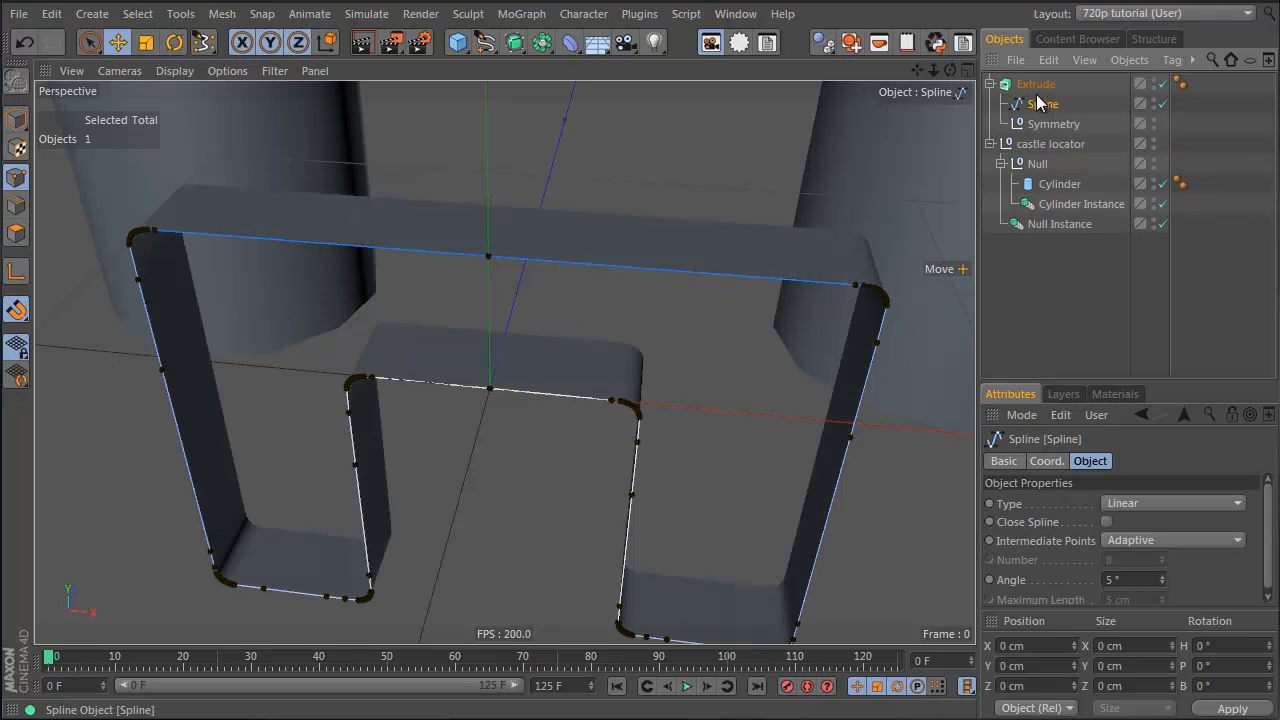
pyautogui.click(1051, 124)
pyautogui.press('Delete')
pyautogui.click(1033, 106)
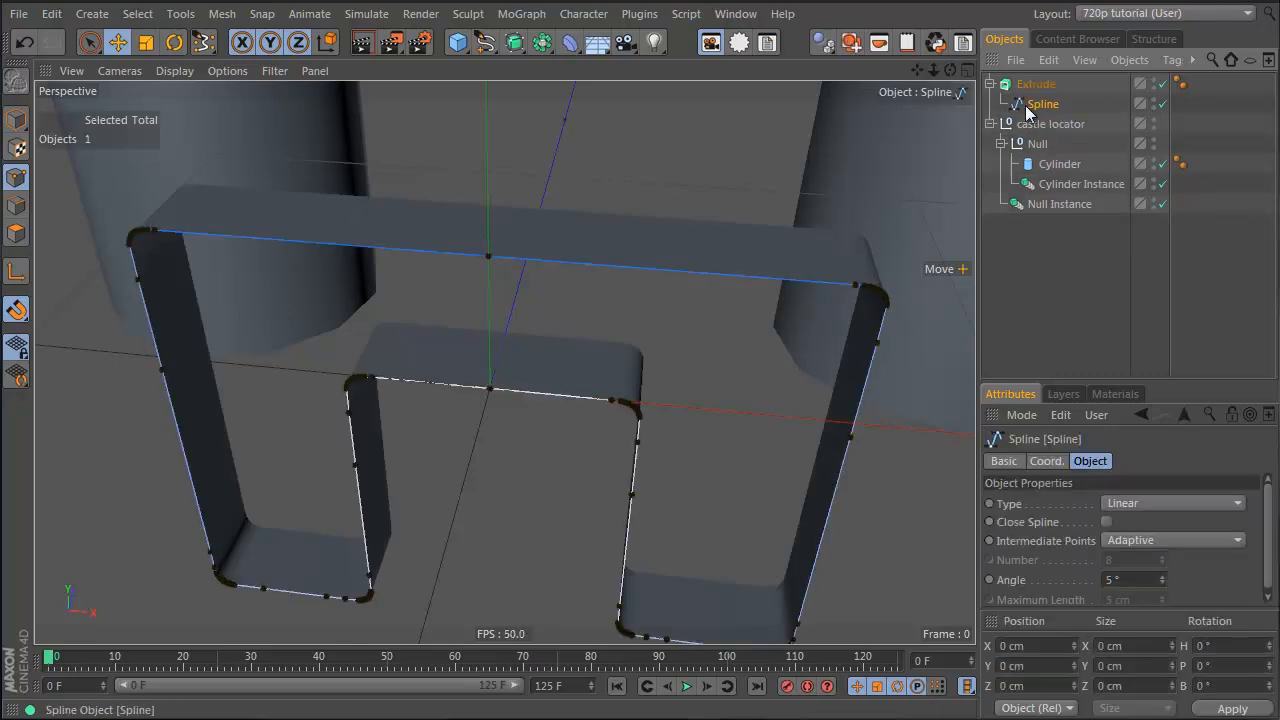
# Step: Select the overlapping points at the middle of the arch's top edge and show the viewport's HUD options
pyautogui.keyDown('alt'); pyautogui.moveTo(503, 363); pyautogui.dragTo(489, 290); pyautogui.keyUp('alt')
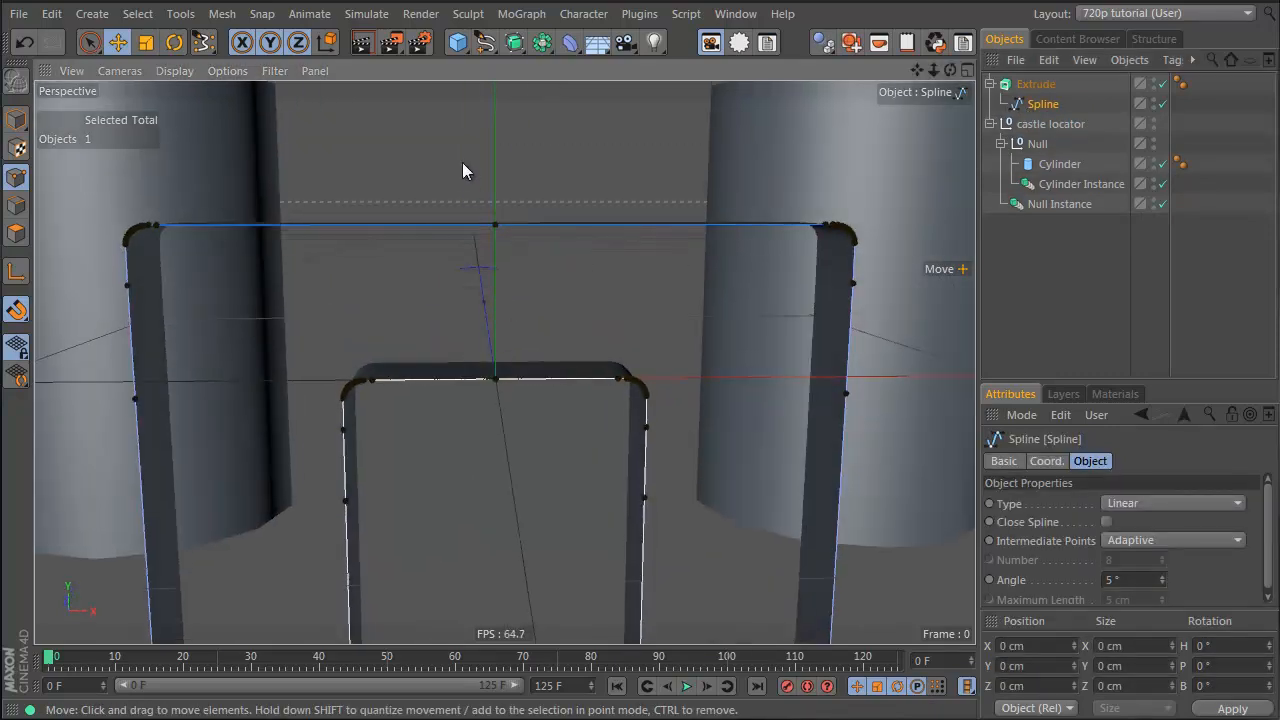
pyautogui.moveTo(465, 164); pyautogui.dragTo(528, 245)
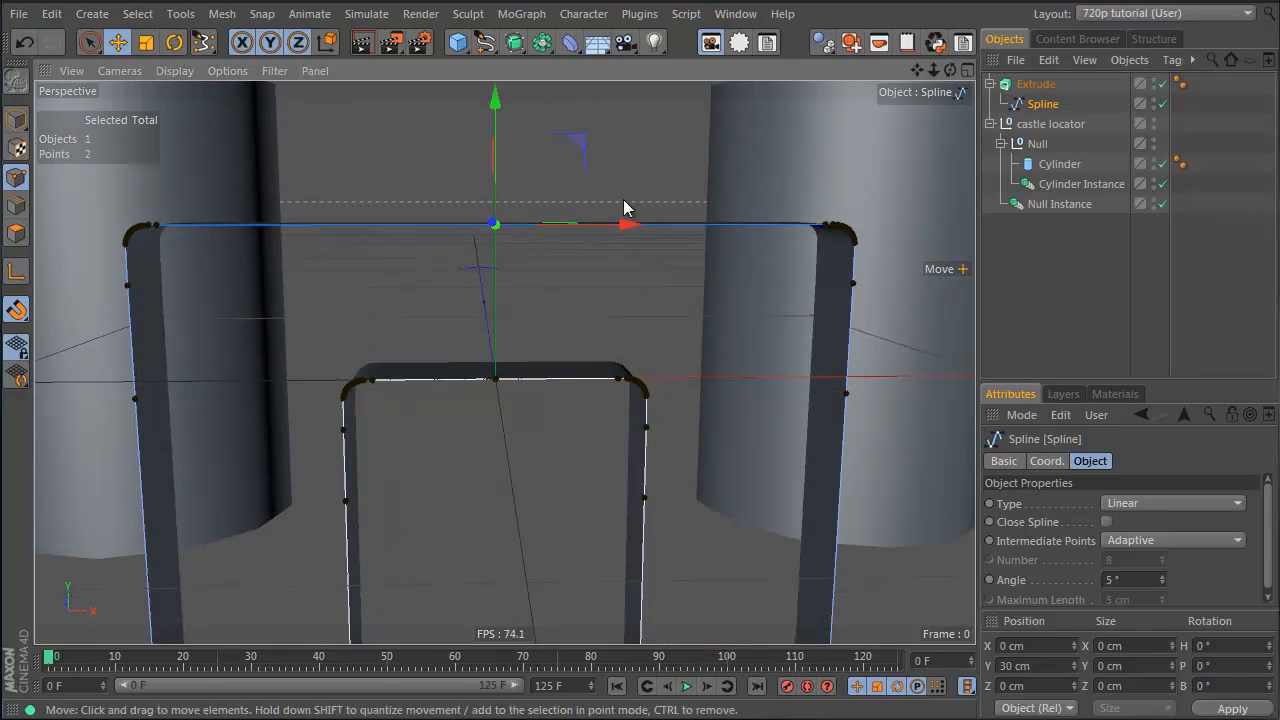
pyautogui.hotkey('shift', 'v')
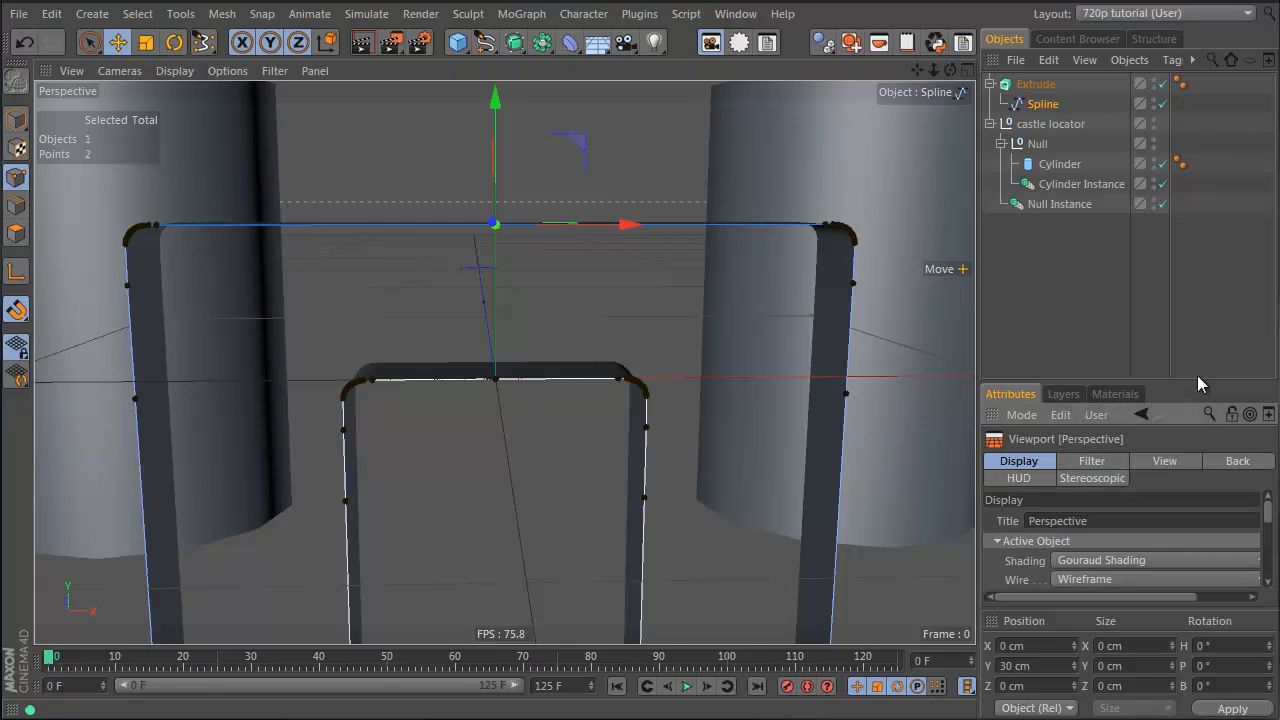
pyautogui.moveTo(1199, 380); pyautogui.dragTo(1199, 213)
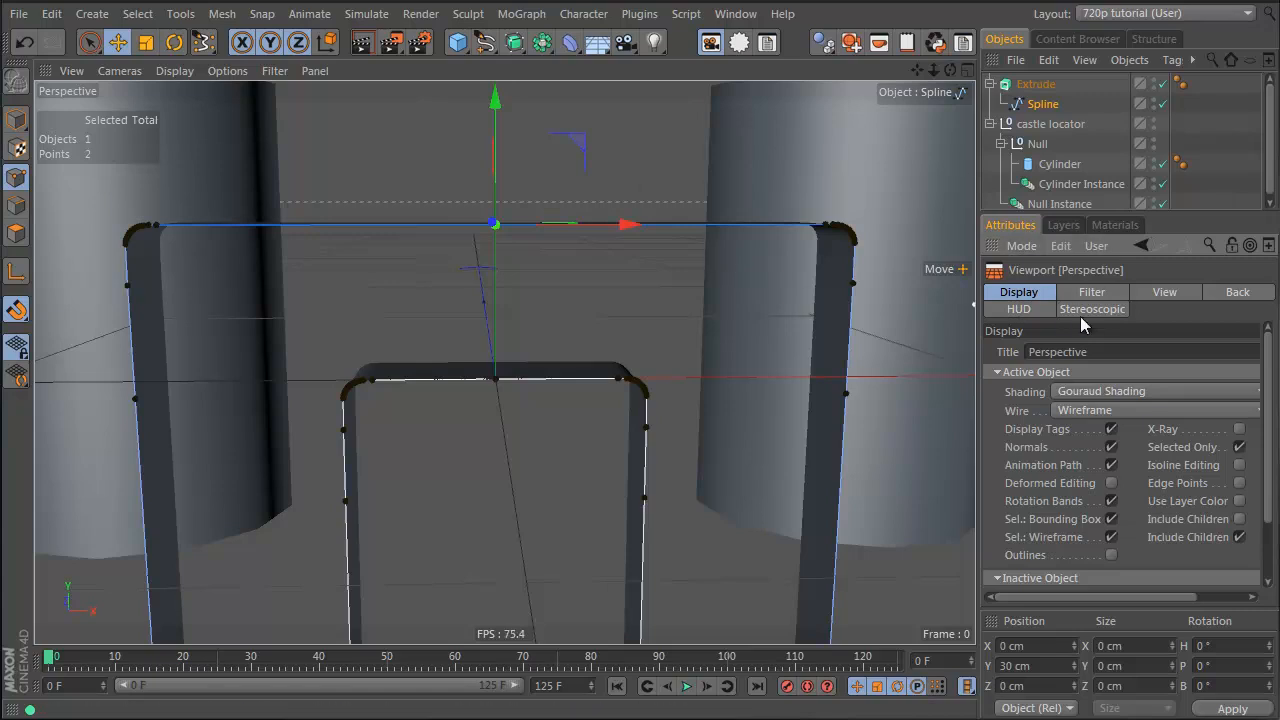
pyautogui.click(1027, 310)
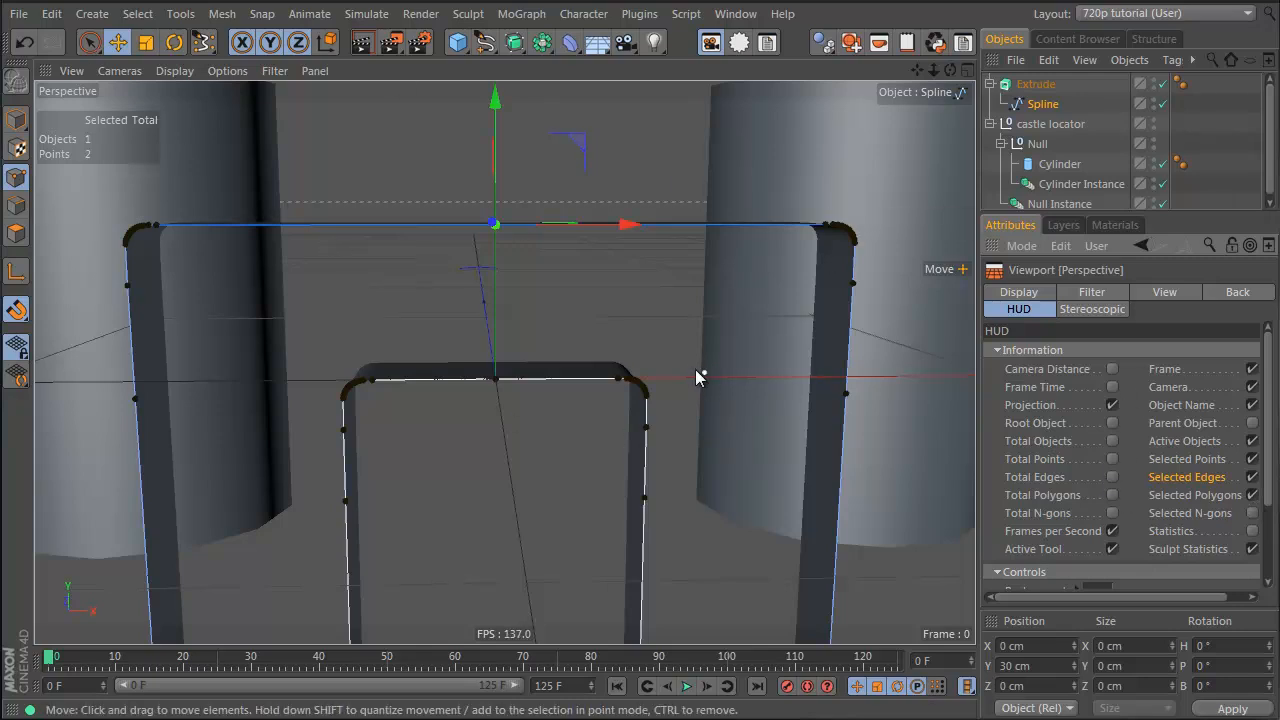
# Step: Try to join the spline segments at the overlapping points in the middle of the arch's top edge
pyautogui.keyDown('alt'); pyautogui.moveTo(696, 370); pyautogui.dragTo(662, 345); pyautogui.keyUp('alt')
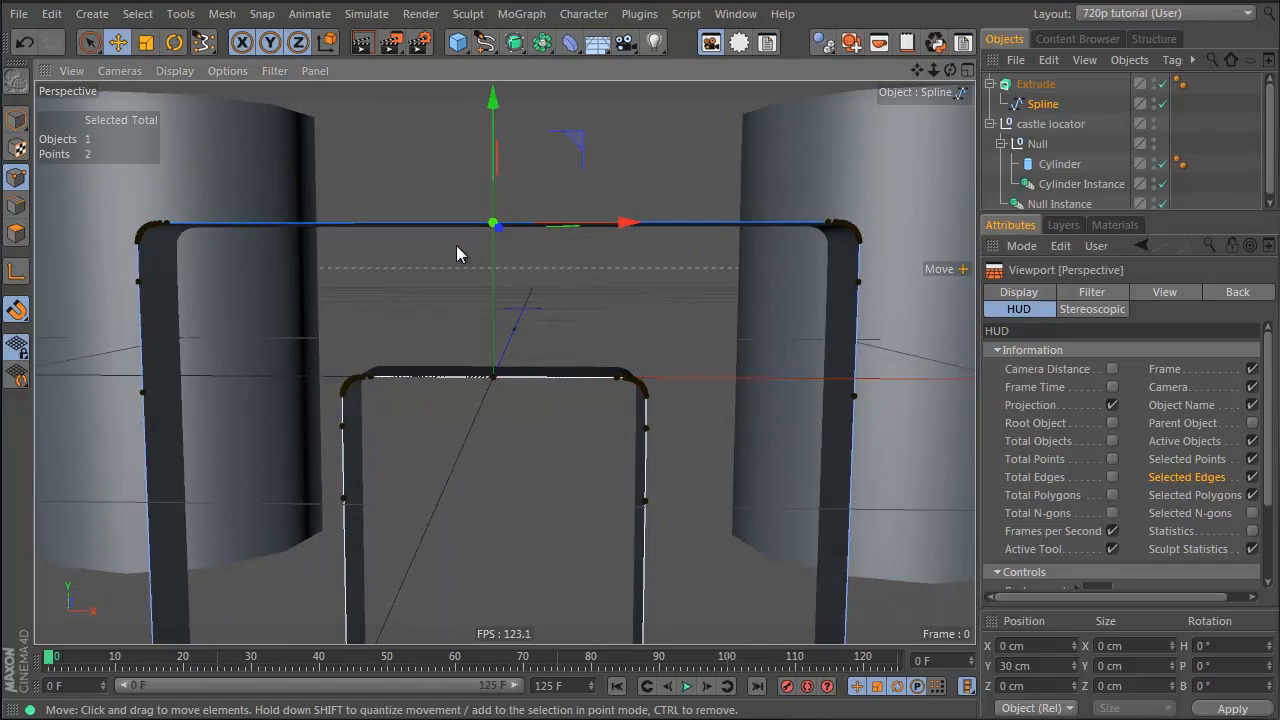
pyautogui.click(461, 348)
pyautogui.moveTo(499, 236); pyautogui.dragTo(499, 236)
pyautogui.rightClick(492, 257)
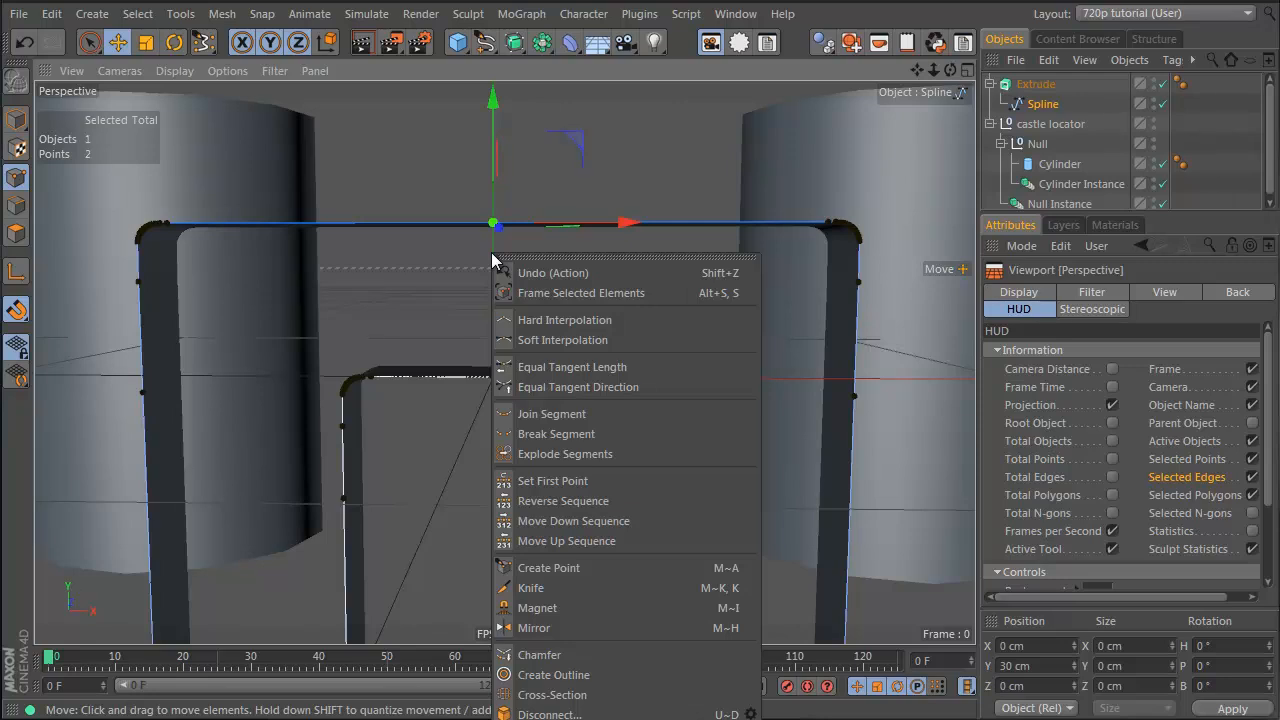
pyautogui.click(558, 410)
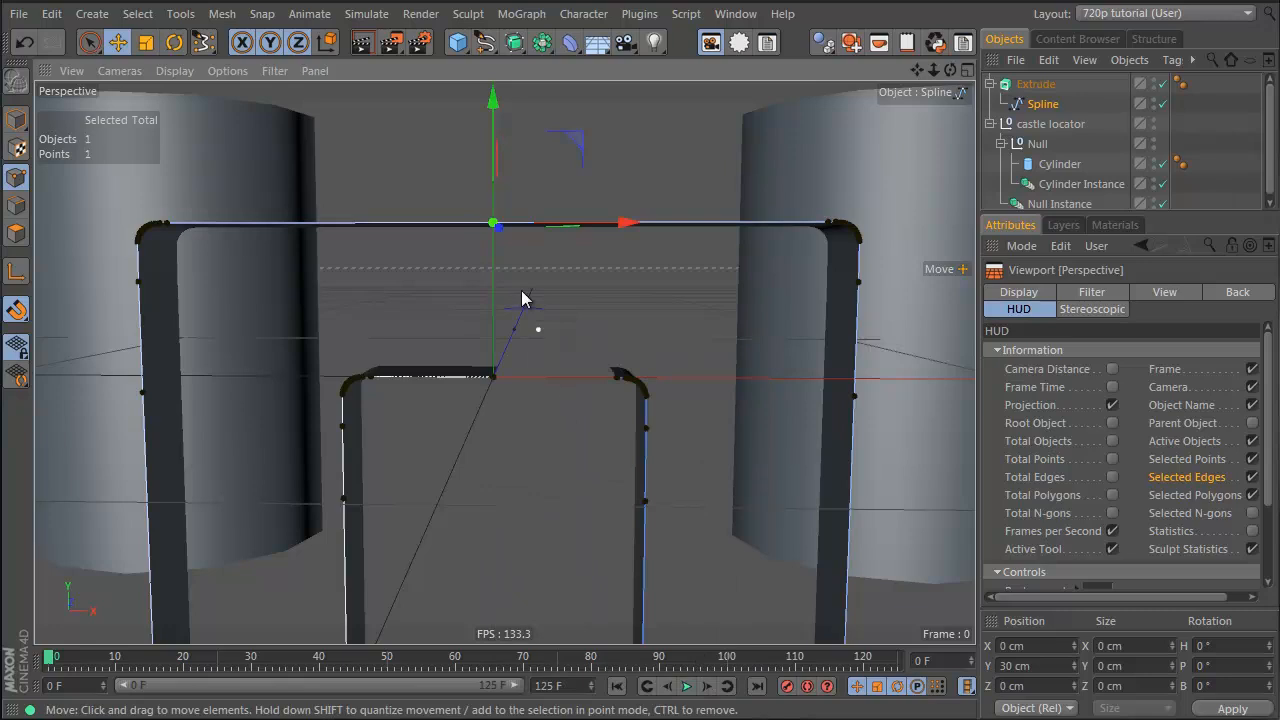
pyautogui.moveTo(536, 293); pyautogui.dragTo(529, 294)
pyautogui.hotkey('ctrl', 'z')
pyautogui.keyDown('alt'); pyautogui.moveTo(504, 363); pyautogui.dragTo(449, 381); pyautogui.keyUp('alt')
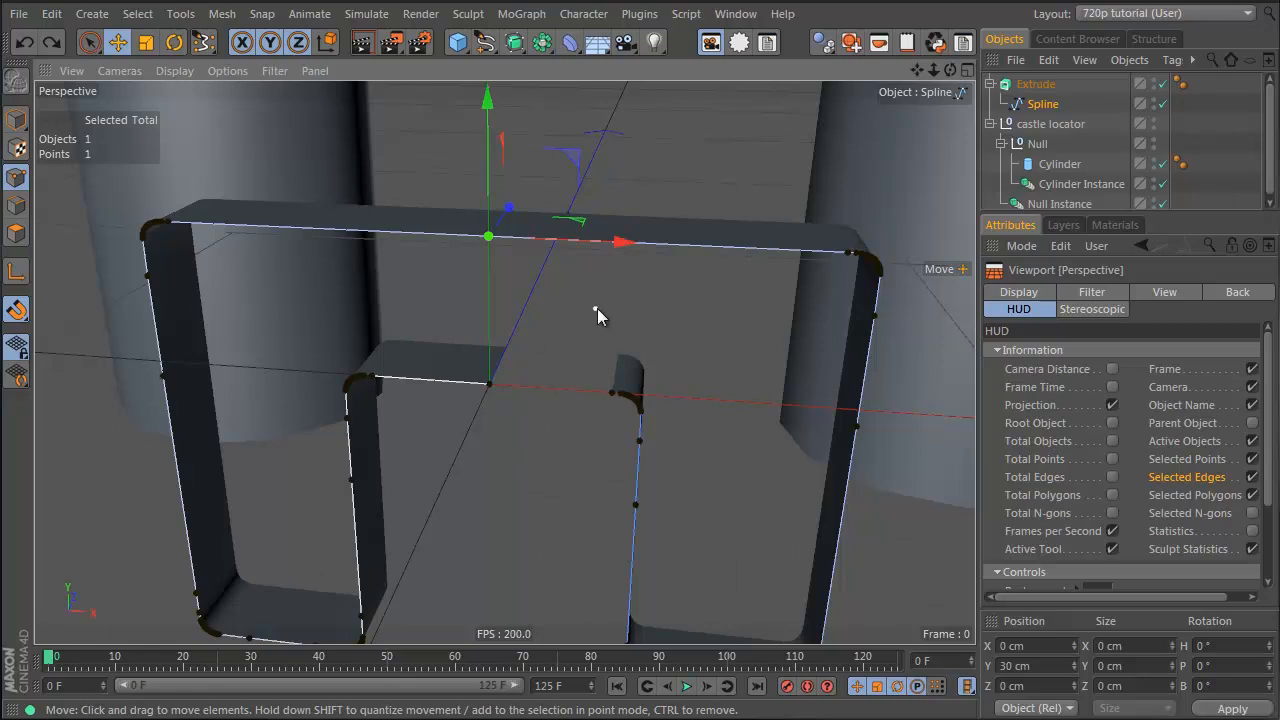
# Step: Select the points of the arch's right-hand upper rounded corner and examine how densely they are spaced
pyautogui.click(683, 331)
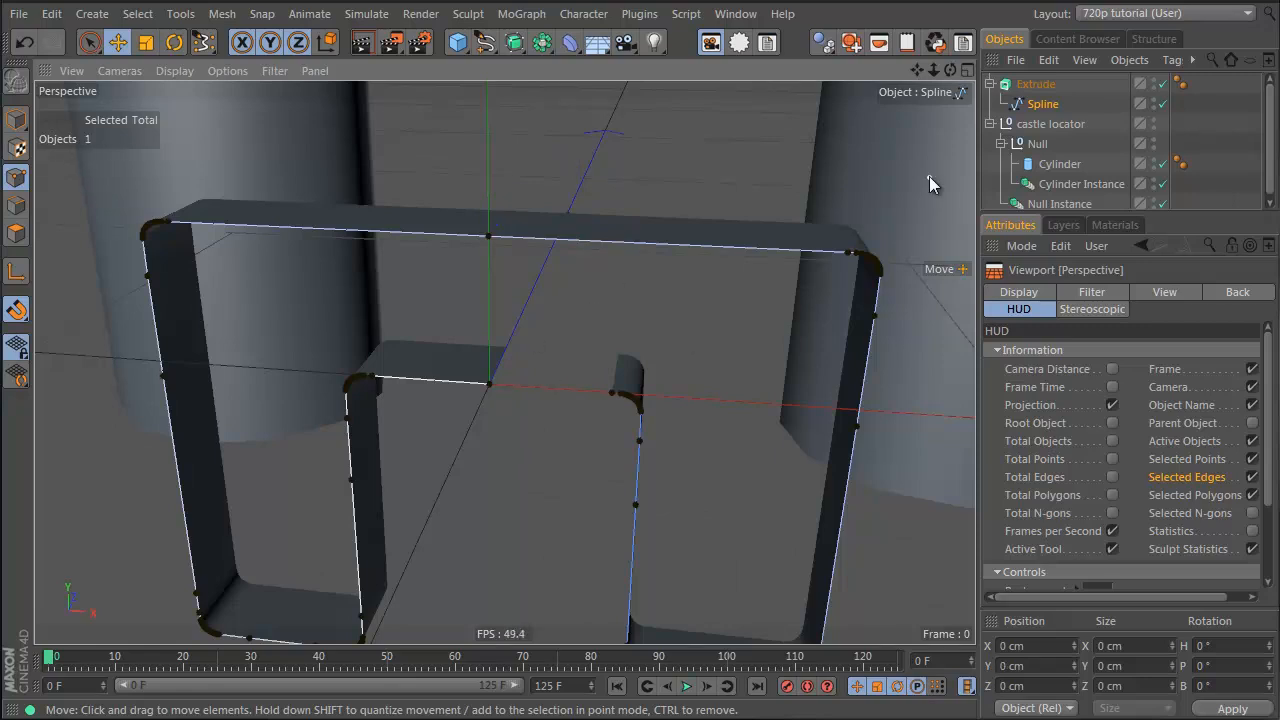
pyautogui.moveTo(912, 311); pyautogui.dragTo(911, 311)
pyautogui.moveTo(718, 205)
pyautogui.keyDown('alt'); pyautogui.mouseDown()
pyautogui.moveTo(612, 300)
pyautogui.moveTo(846, 297)
pyautogui.moveTo(750, 287)
pyautogui.moveTo(777, 294)
pyautogui.mouseUp(); pyautogui.keyUp('alt')
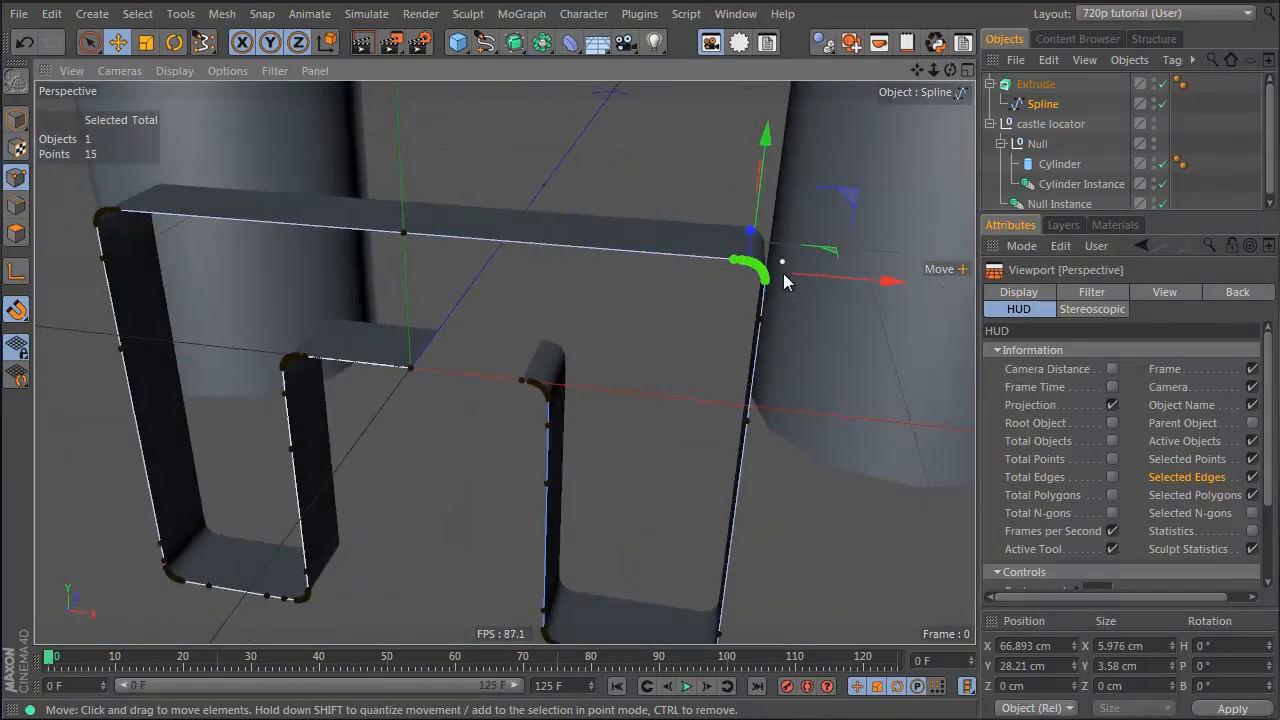
pyautogui.keyDown('alt'); pyautogui.moveTo(765, 277); pyautogui.dragTo(952, 224, button='right'); pyautogui.keyUp('alt')
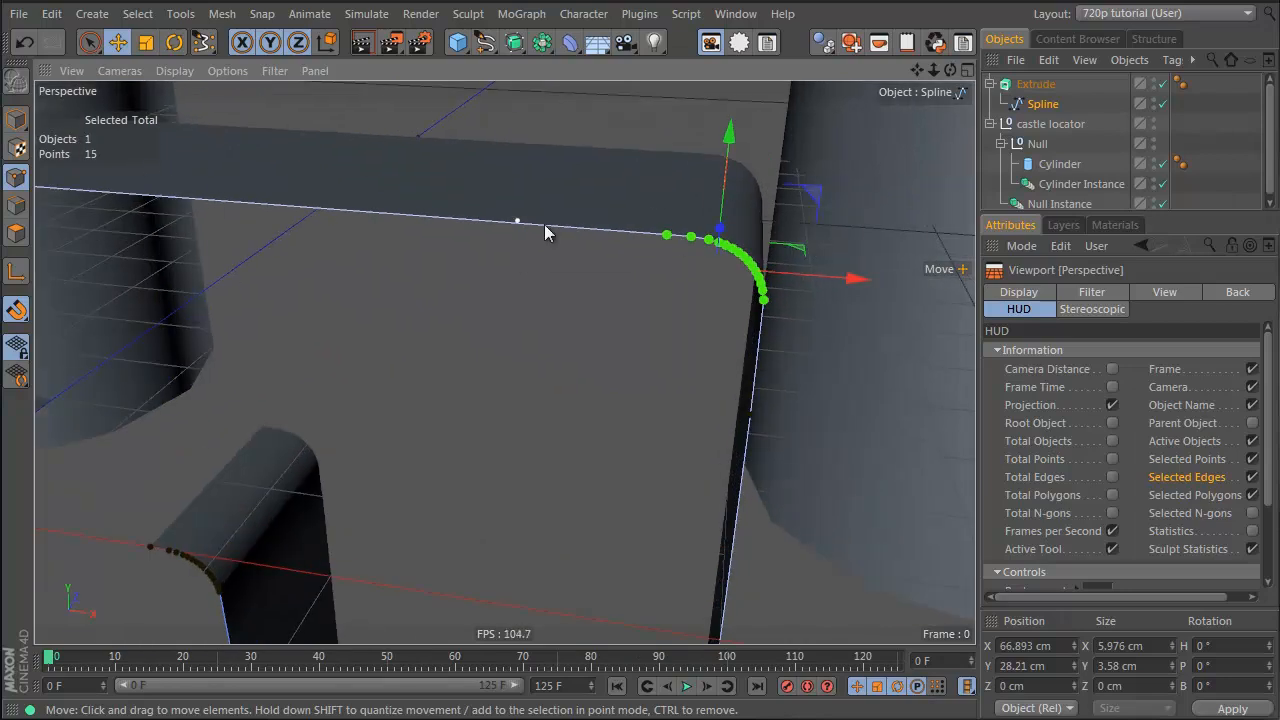
pyautogui.keyDown('alt'); pyautogui.moveTo(545, 225); pyautogui.dragTo(440, 240, button='right'); pyautogui.keyUp('alt')
pyautogui.keyDown('alt'); pyautogui.moveTo(394, 274); pyautogui.dragTo(451, 326); pyautogui.keyUp('alt')
pyautogui.keyDown('alt'); pyautogui.moveTo(451, 326); pyautogui.dragTo(356, 358, button='right'); pyautogui.keyUp('alt')
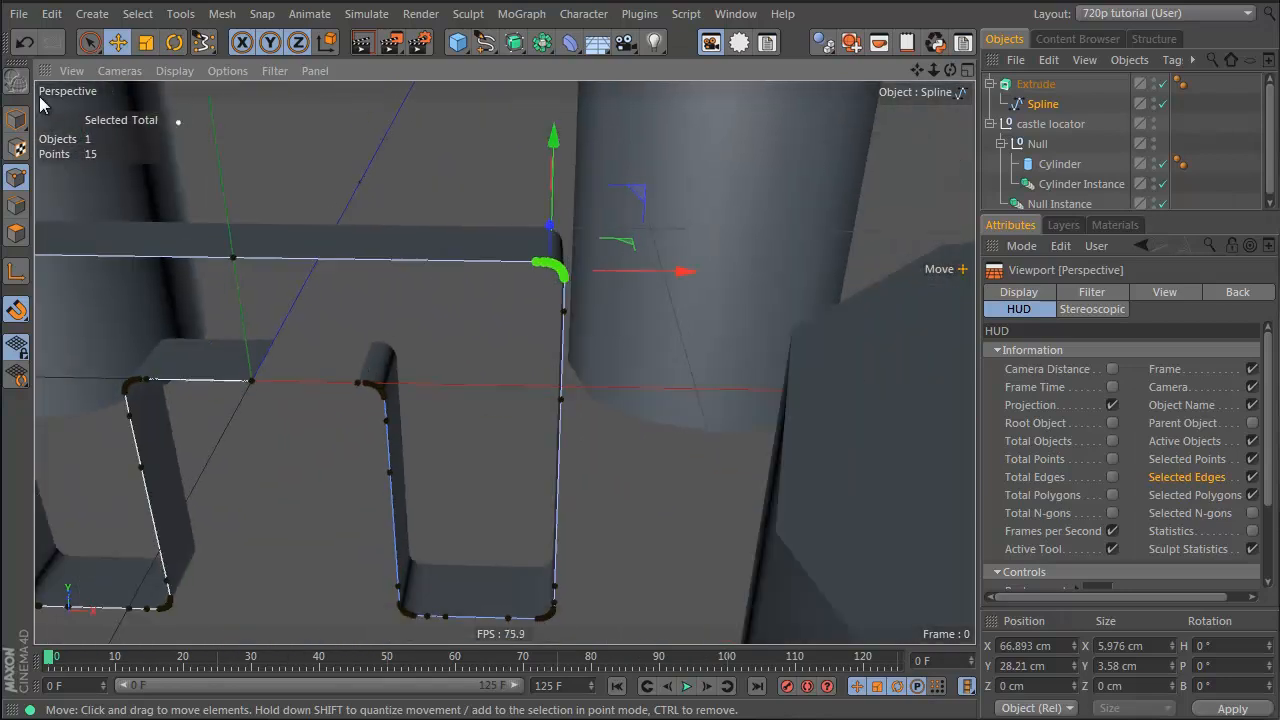
# Step: Undo the segment join, the hierarchy changes and the Symmetry conversion, back to the original half B-spline
pyautogui.click(17, 43)
pyautogui.click(17, 43)
pyautogui.click(17, 43)
pyautogui.click(17, 43)
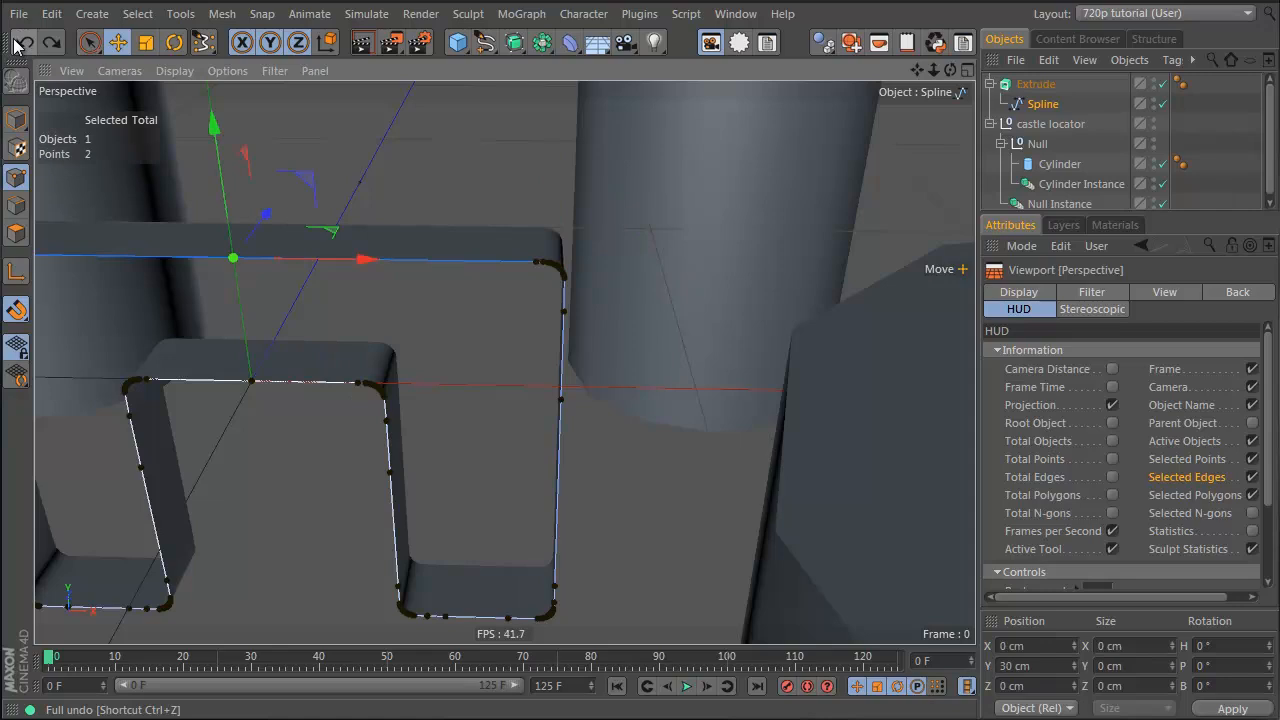
pyautogui.click(17, 43)
pyautogui.click(17, 43)
pyautogui.click(17, 43)
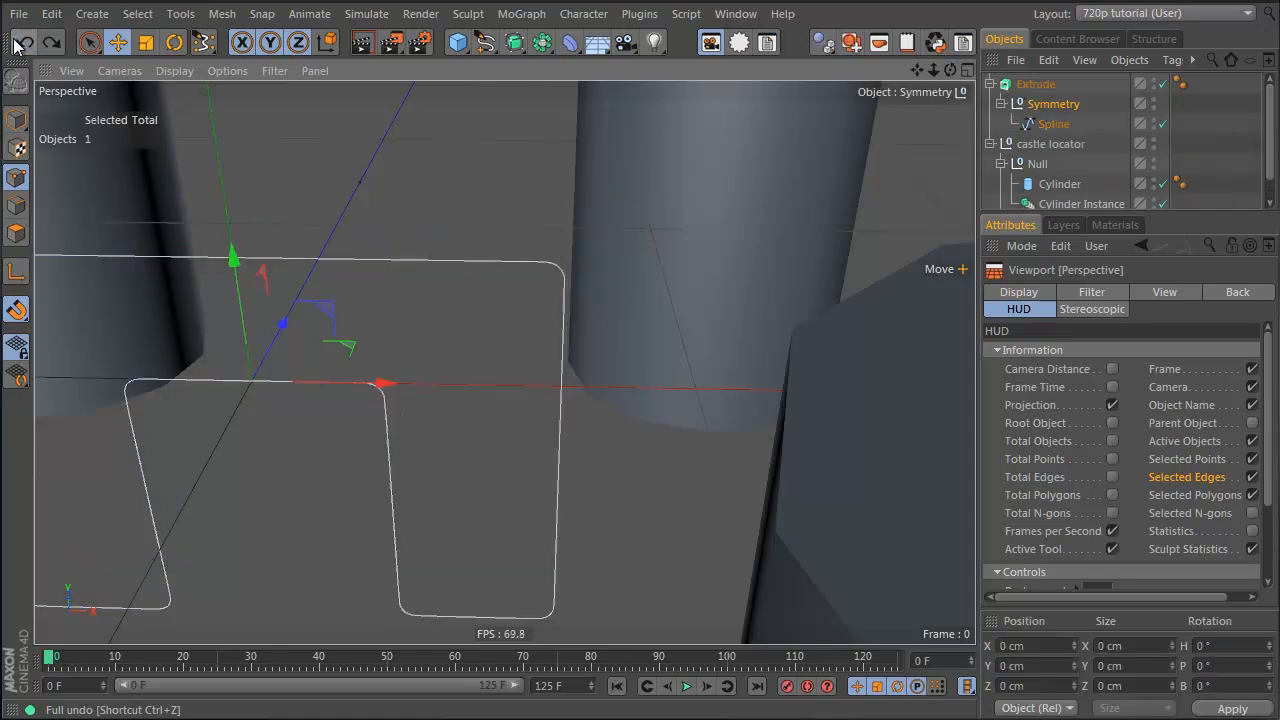
pyautogui.click(1047, 123)
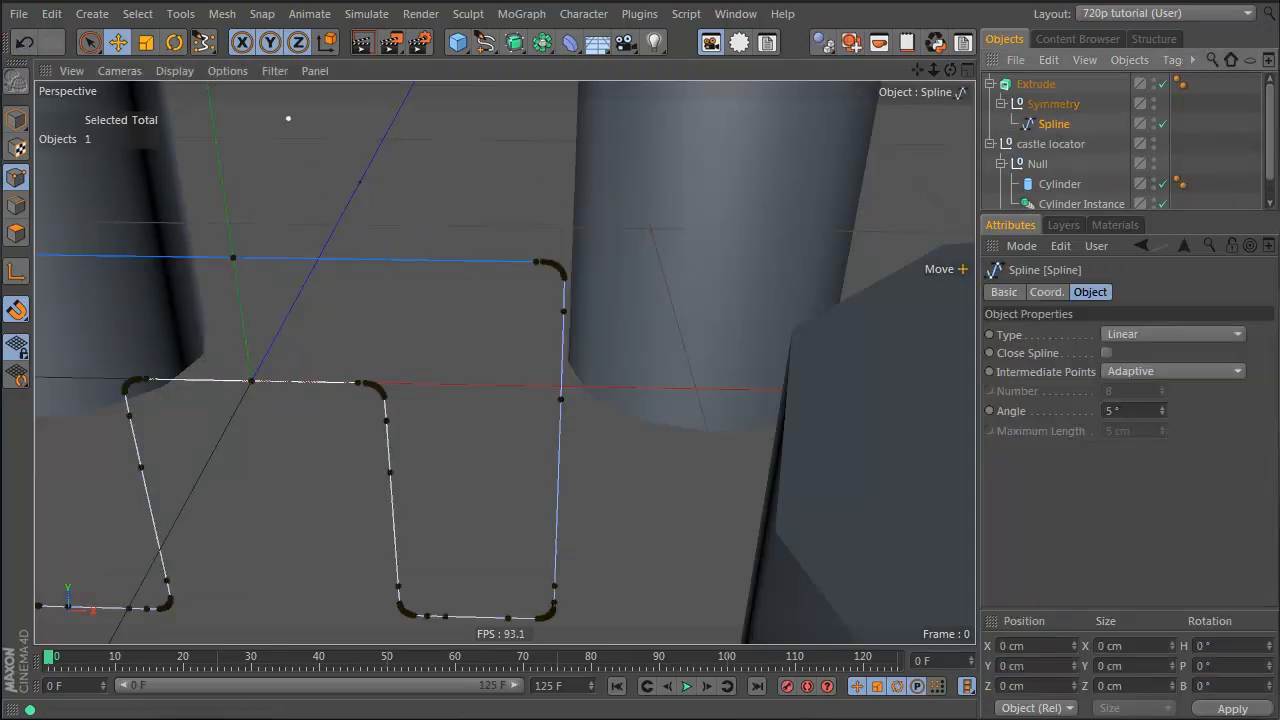
pyautogui.click(17, 43)
pyautogui.click(17, 43)
pyautogui.click(17, 43)
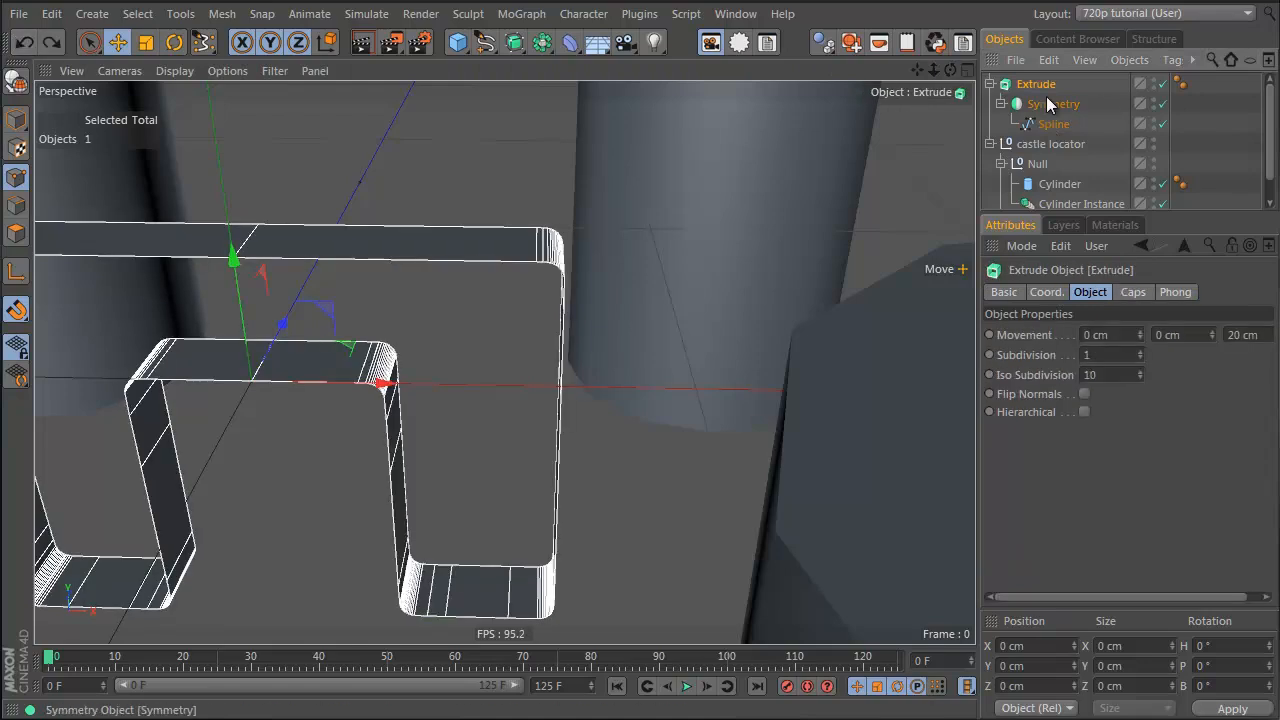
pyautogui.click(17, 43)
pyautogui.keyDown('alt'); pyautogui.moveTo(269, 371); pyautogui.dragTo(429, 368, button='middle'); pyautogui.keyUp('alt')
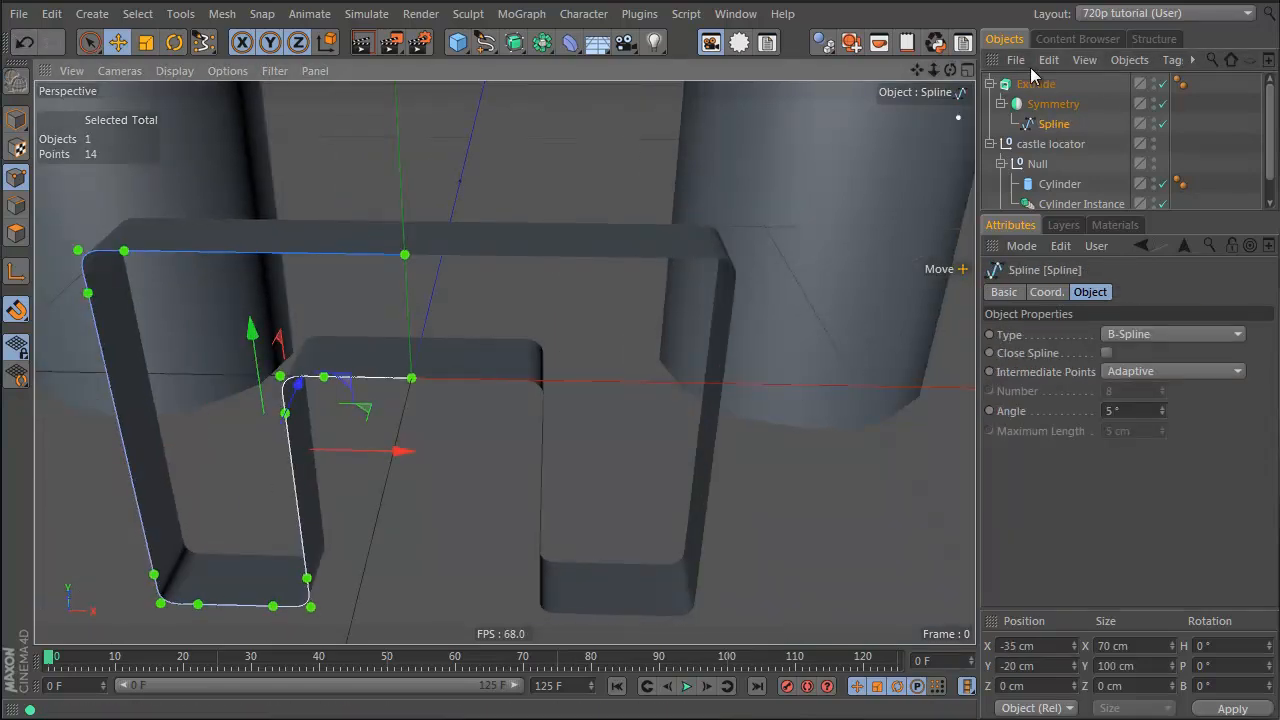
# Step: Move the half-profile spline out to the top level and delete the Extrude object with its Symmetry child
pyautogui.moveTo(1061, 125); pyautogui.dragTo(1033, 80)
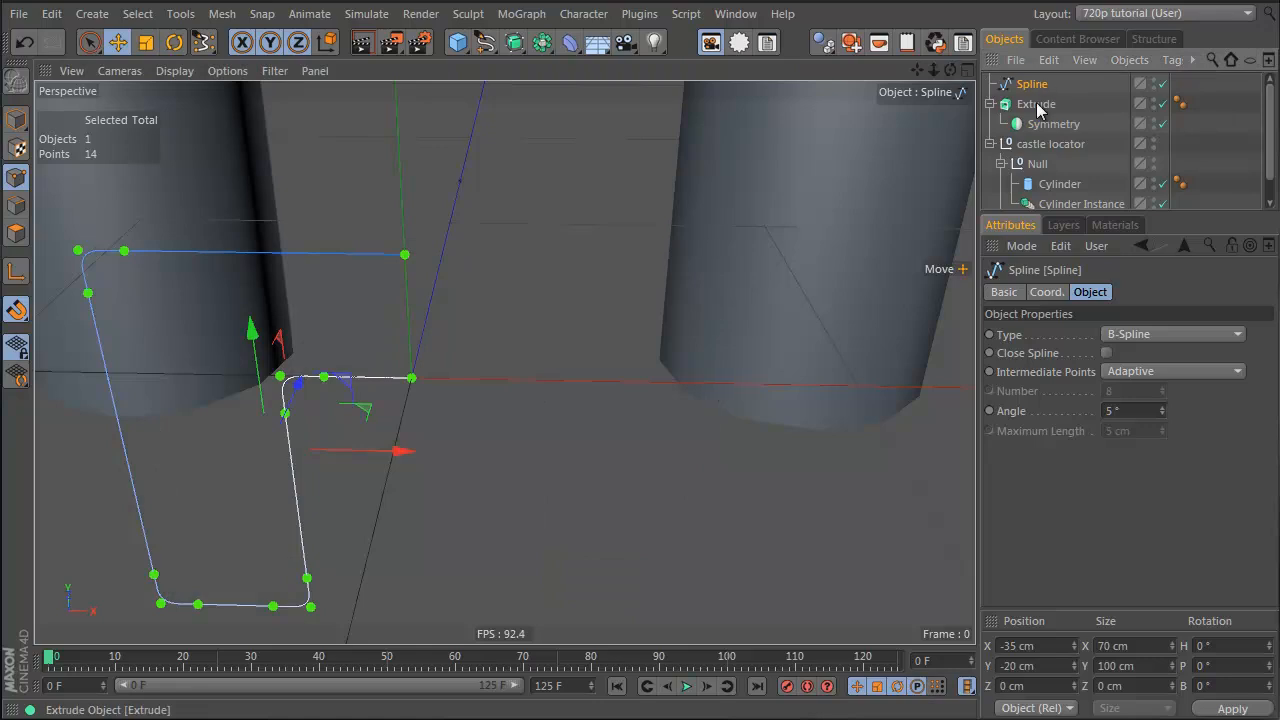
pyautogui.click(1037, 106)
pyautogui.press('Delete')
# Step: With axis modification enabled, move the half-profile spline's axis to X 0 cm and Y 0 cm
pyautogui.click(1035, 86)
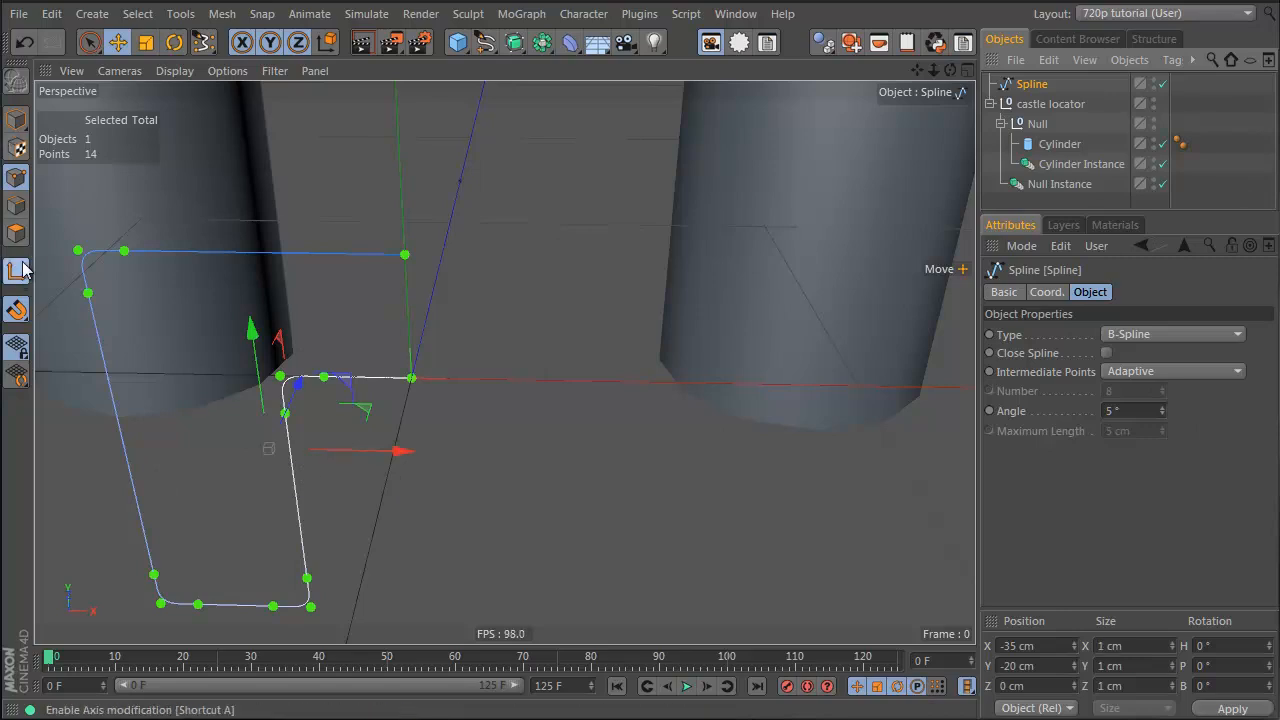
pyautogui.keyDown('alt'); pyautogui.moveTo(327, 451); pyautogui.dragTo(398, 318); pyautogui.keyUp('alt')
pyautogui.keyDown('alt'); pyautogui.moveTo(222, 509); pyautogui.dragTo(403, 301, button='middle'); pyautogui.keyUp('alt')
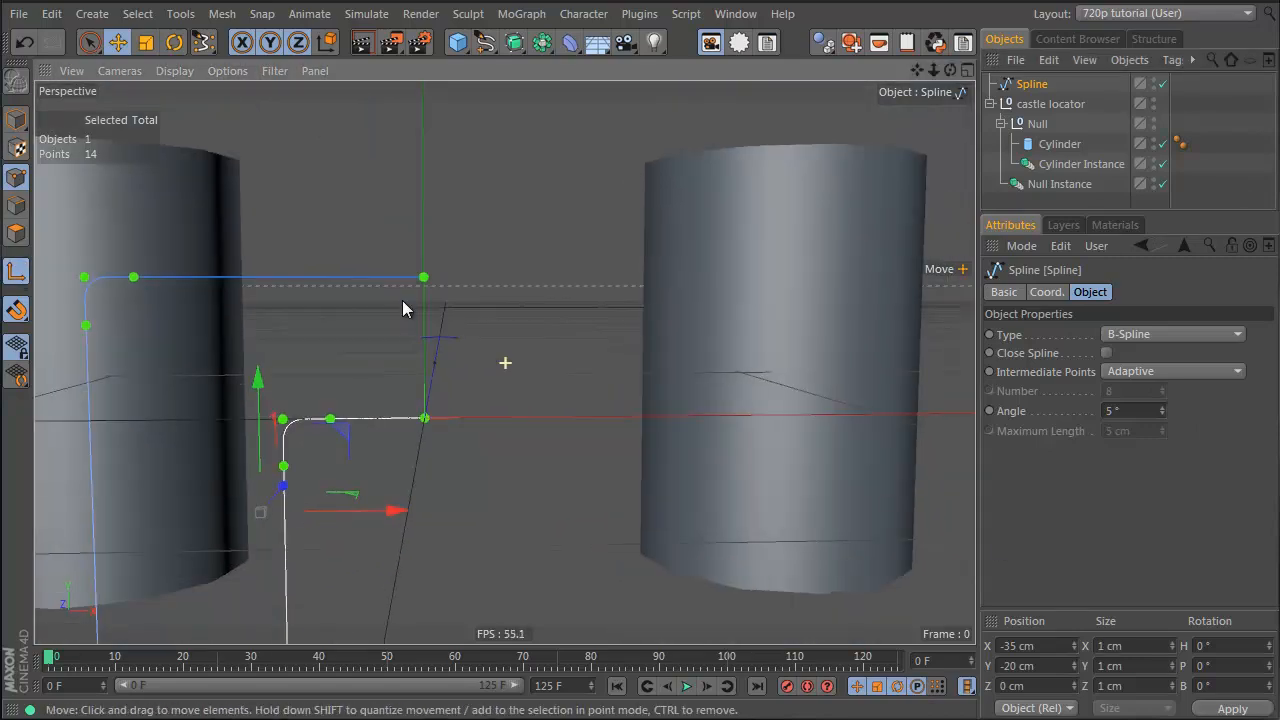
pyautogui.click(1040, 666)
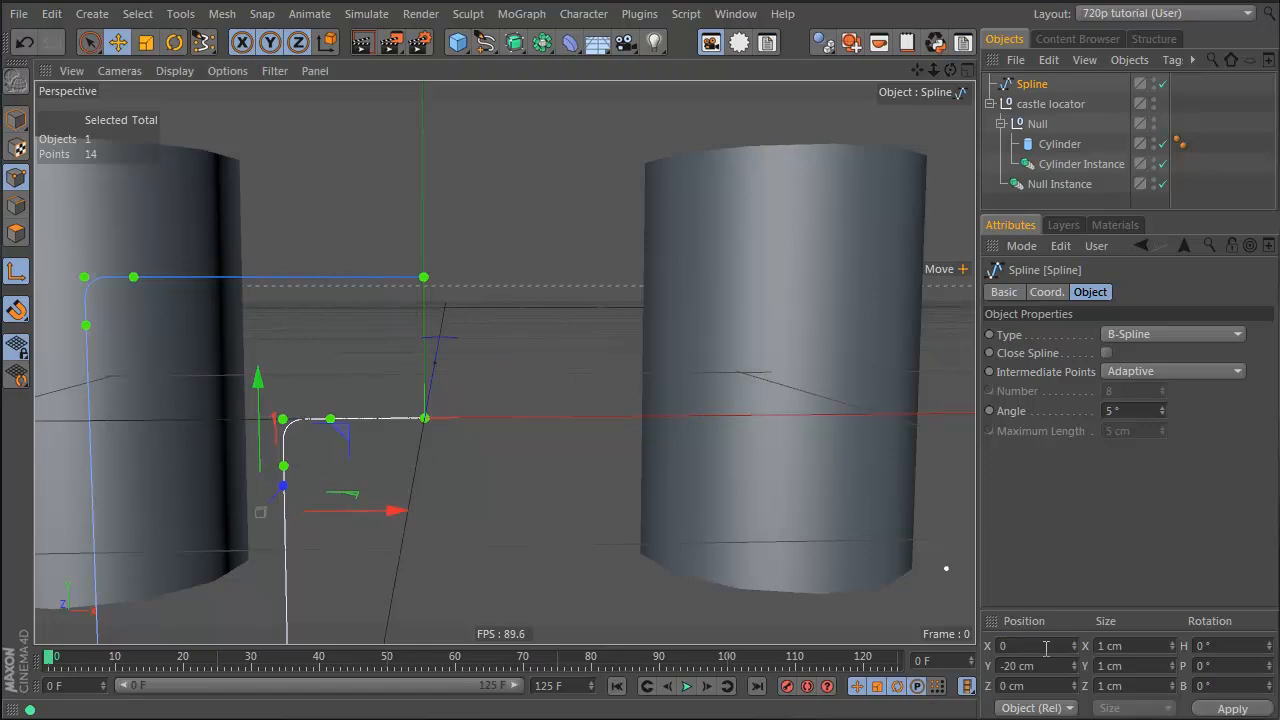
pyautogui.keyDown('alt'); pyautogui.moveTo(218, 352); pyautogui.dragTo(410, 545); pyautogui.keyUp('alt')
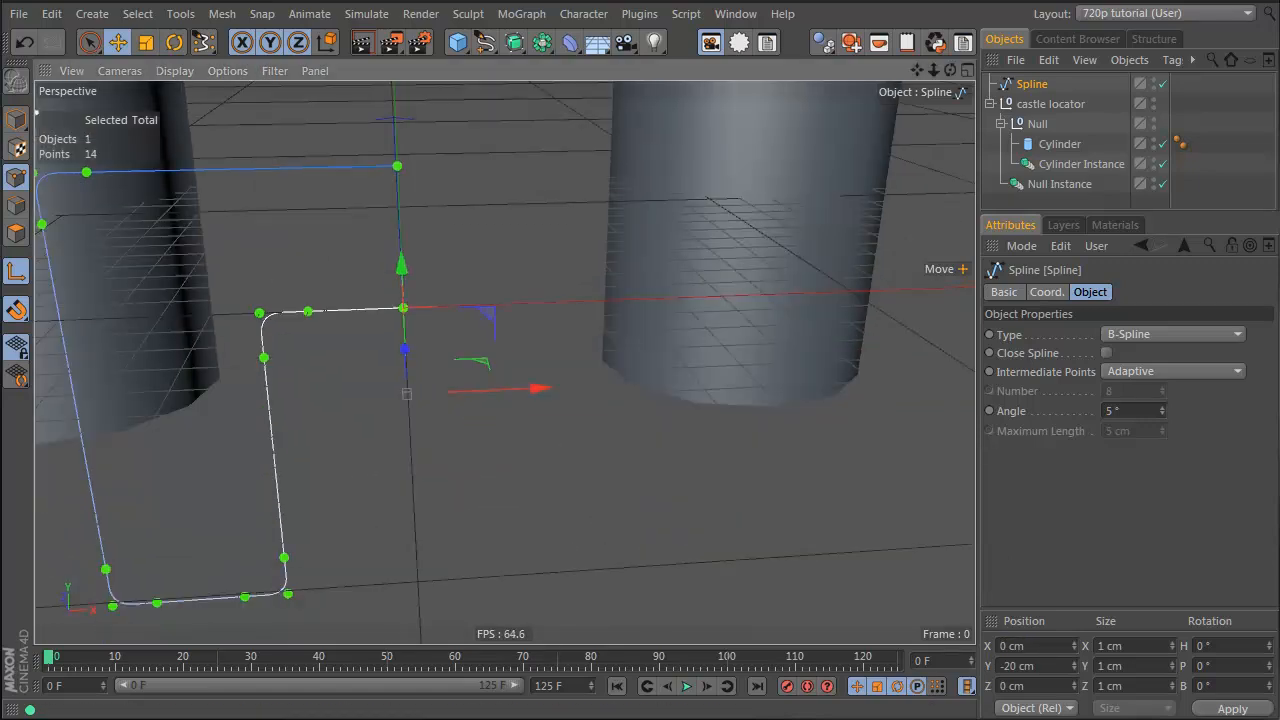
# Step: Duplicate the half-profile spline in model mode and rotate the copy to a heading of -180° around its vertical axis
pyautogui.click(16, 124)
pyautogui.keyDown('ctrl'); pyautogui.moveTo(1036, 82); pyautogui.dragTo(1028, 95); pyautogui.keyUp('ctrl')
pyautogui.press('r')
pyautogui.moveTo(466, 331); pyautogui.dragTo(229, 319)
pyautogui.hotkey('ctrl', 'z')
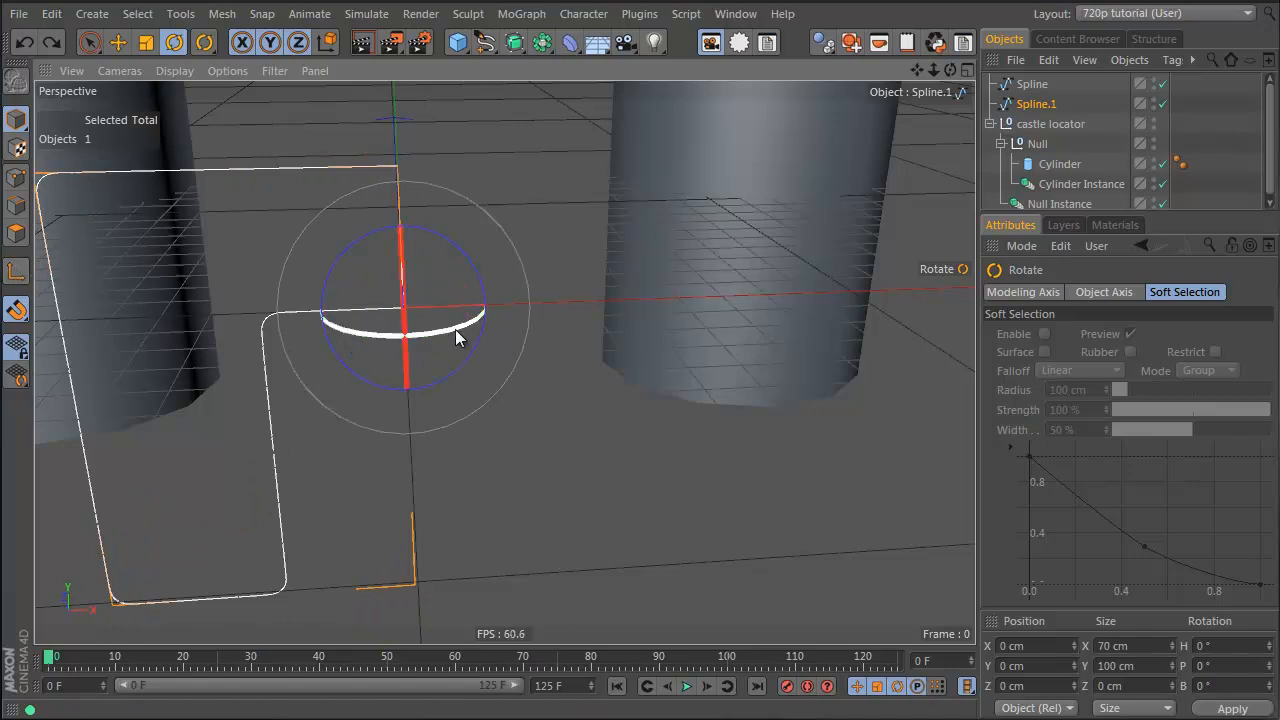
pyautogui.moveTo(457, 334); pyautogui.dragTo(161, 206)
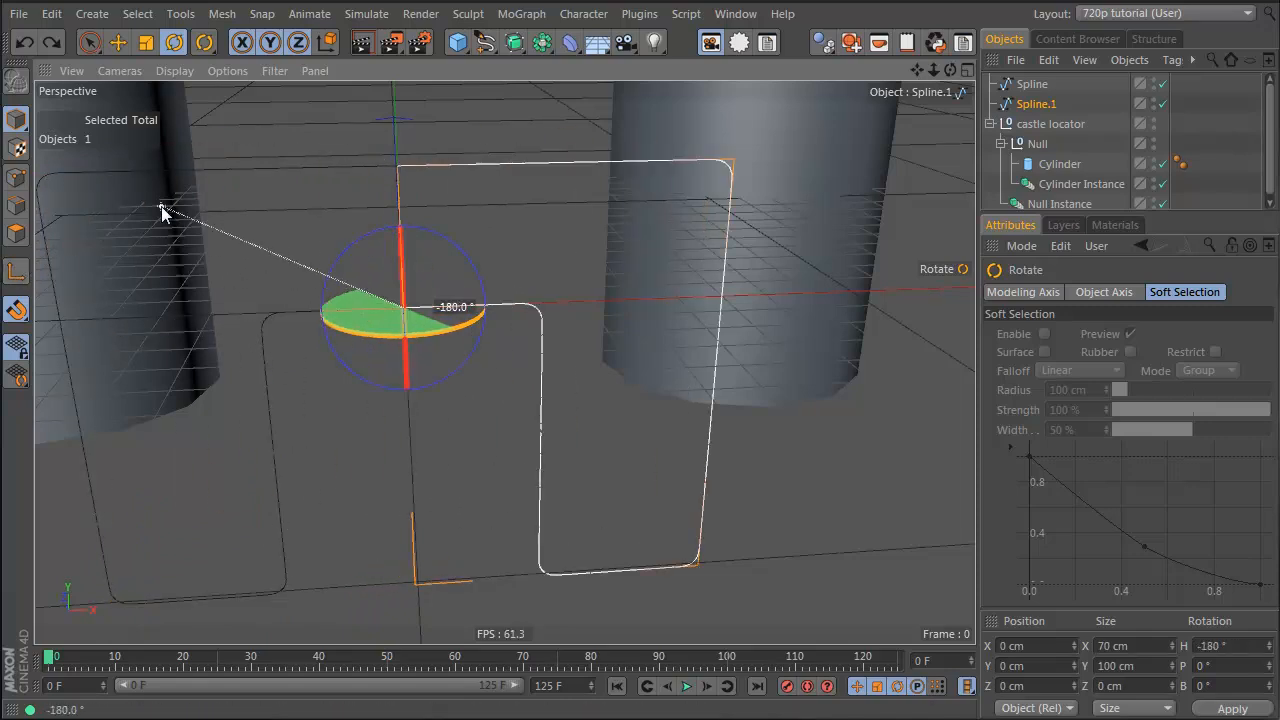
# Step: Connect the two half splines into one spline, deleting the originals, and place the combined spline inside a new Extrude object
pyautogui.moveTo(390, 308)
pyautogui.keyDown('alt'); pyautogui.mouseDown()
pyautogui.moveTo(477, 296)
pyautogui.moveTo(384, 294)
pyautogui.mouseUp(); pyautogui.keyUp('alt')
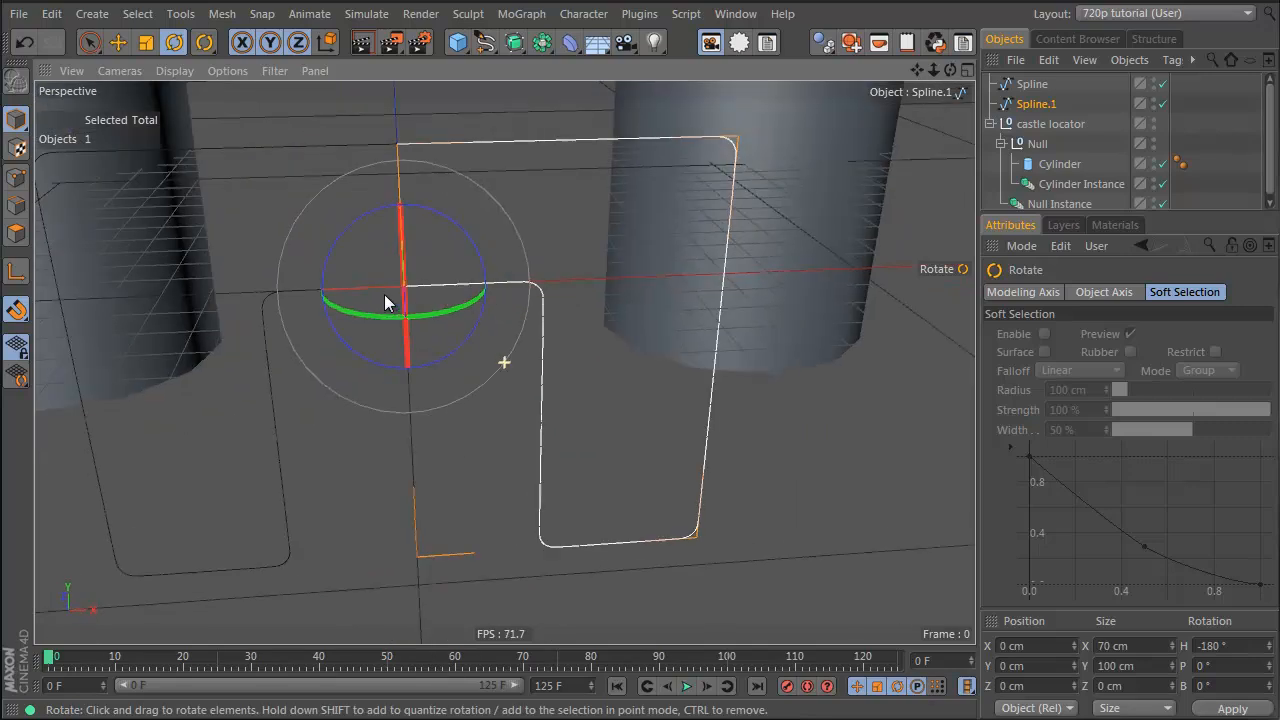
pyautogui.keyDown('ctrl'); pyautogui.click(1045, 85); pyautogui.keyUp('ctrl')
pyautogui.rightClick(1027, 104)
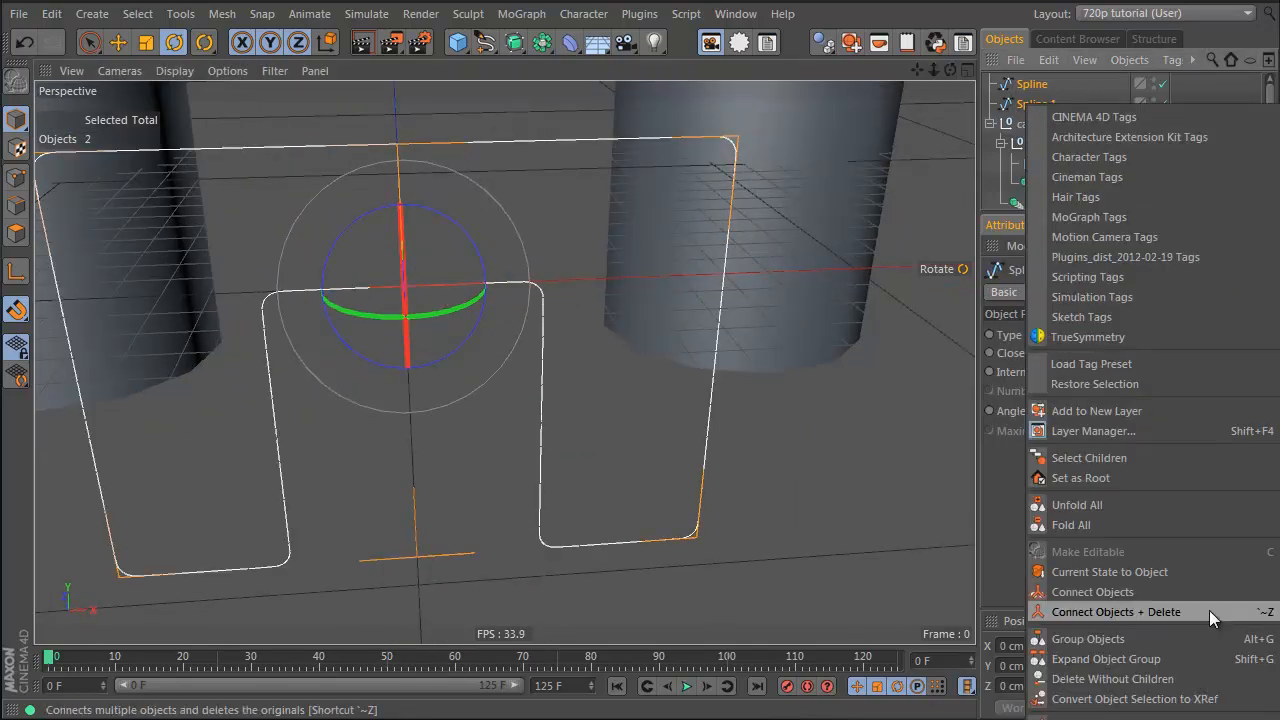
pyautogui.click(1144, 570)
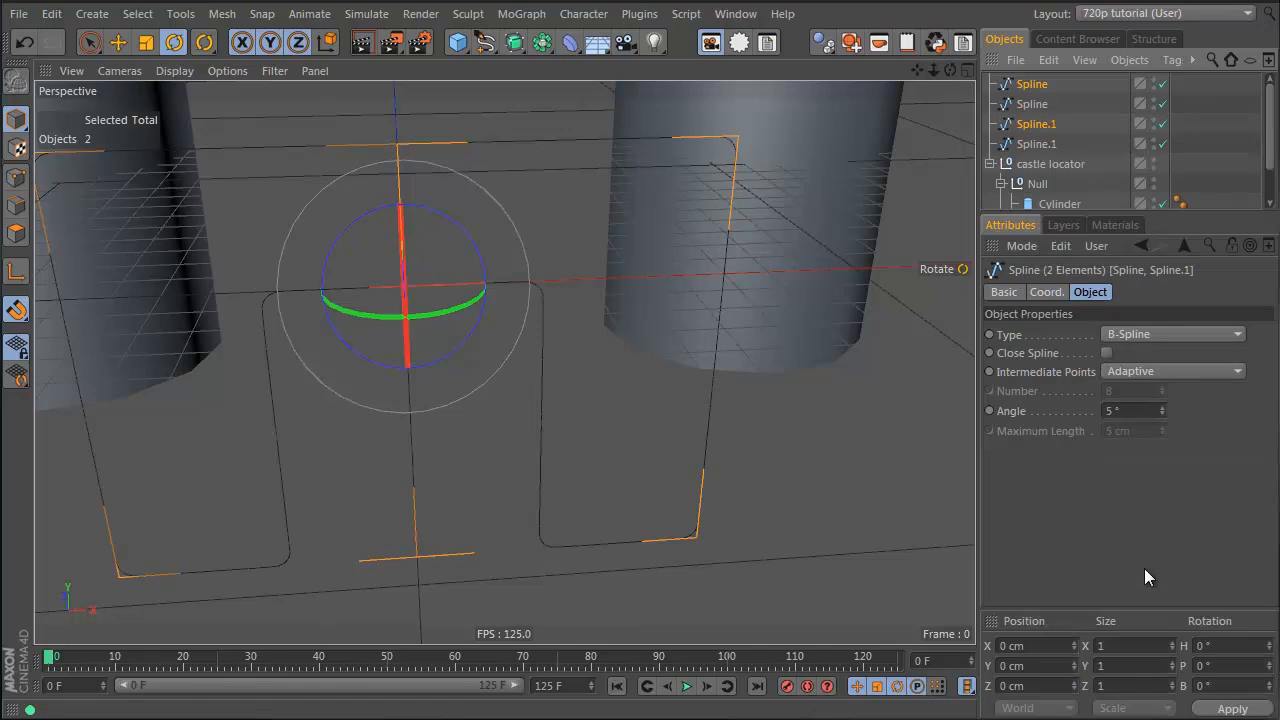
pyautogui.rightClick(1030, 86)
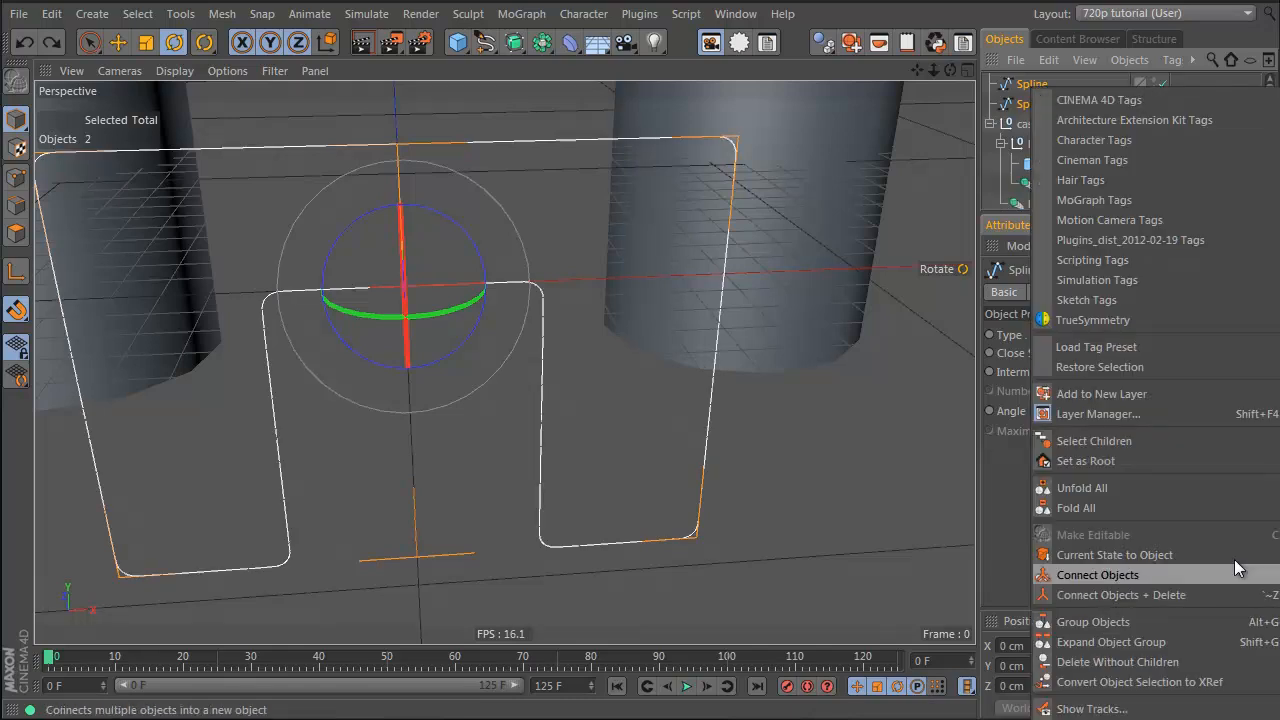
pyautogui.click(1183, 588)
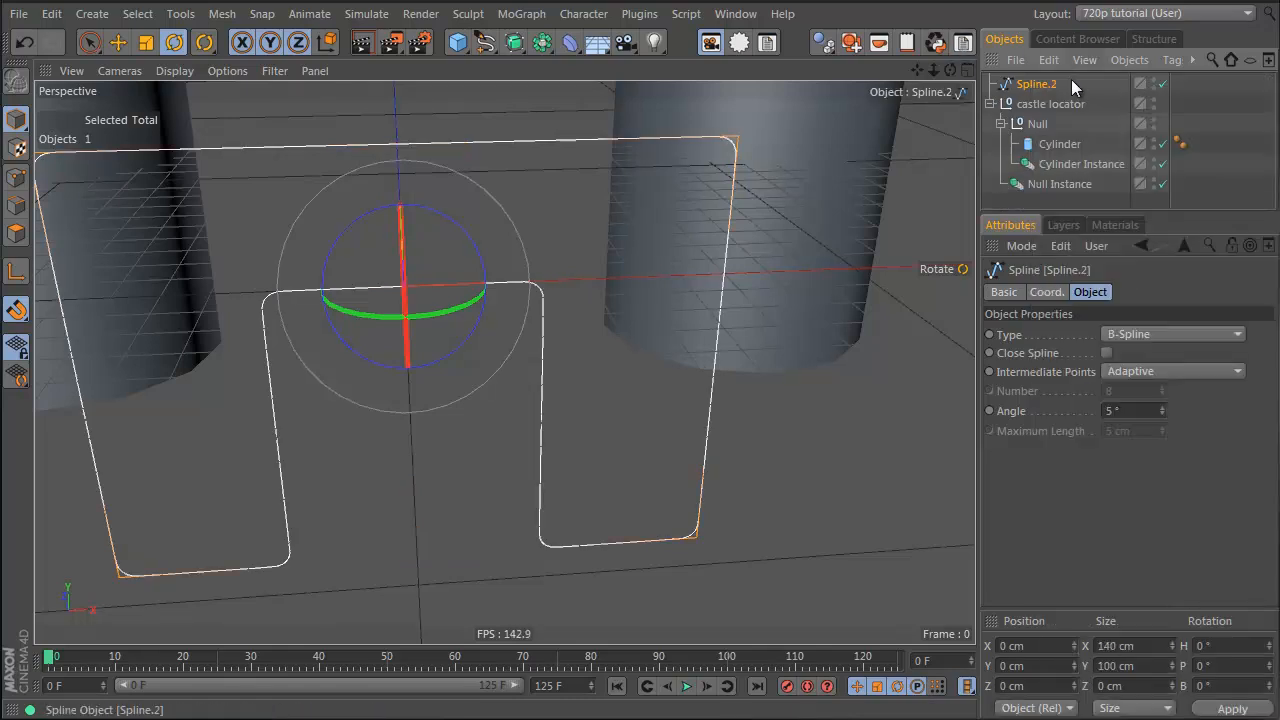
pyautogui.press('Return')
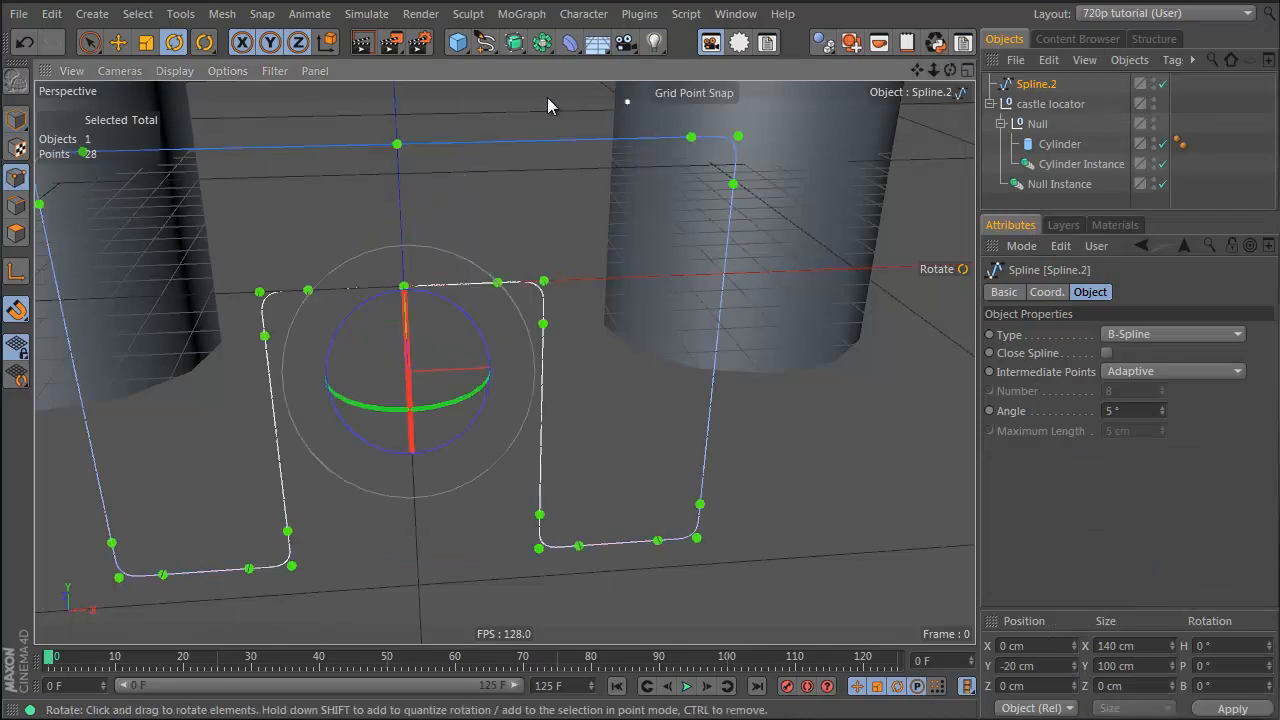
pyautogui.moveTo(521, 46); pyautogui.dragTo(737, 74)
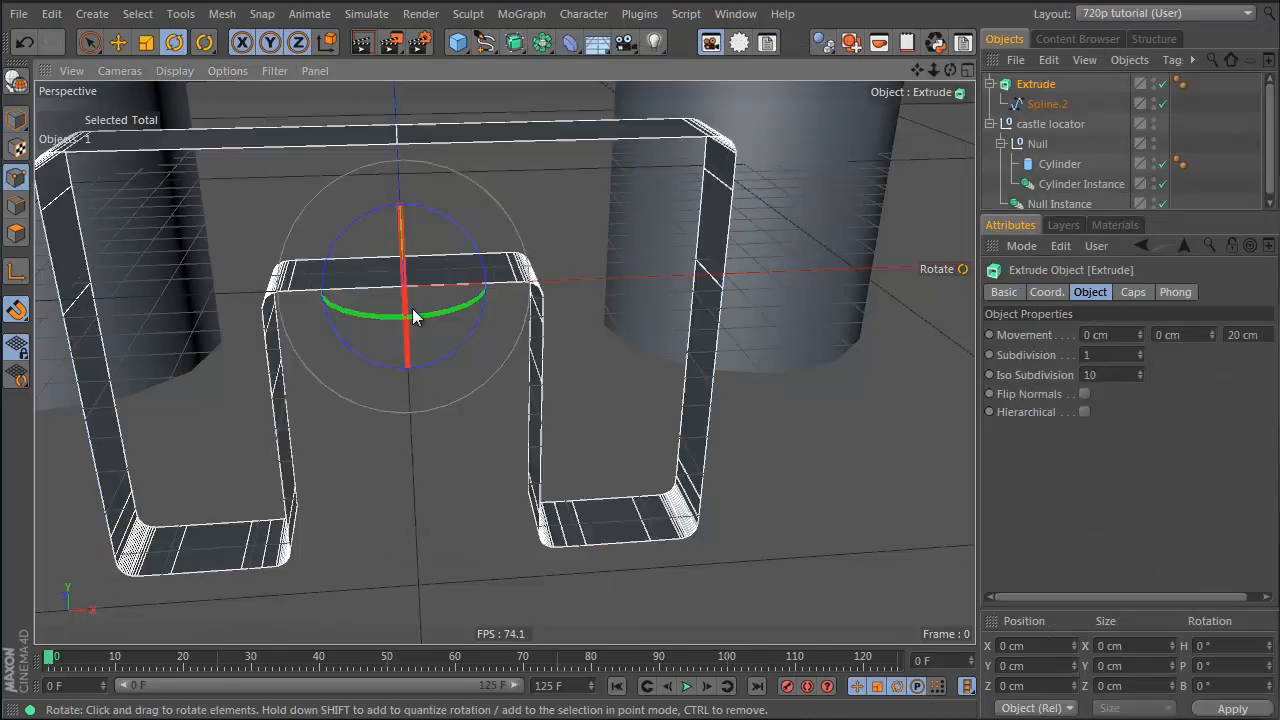
# Step: Join the combined spline's segments at the two overlapping points in the middle of the arch's upper edge and close the spline
pyautogui.click(1060, 103)
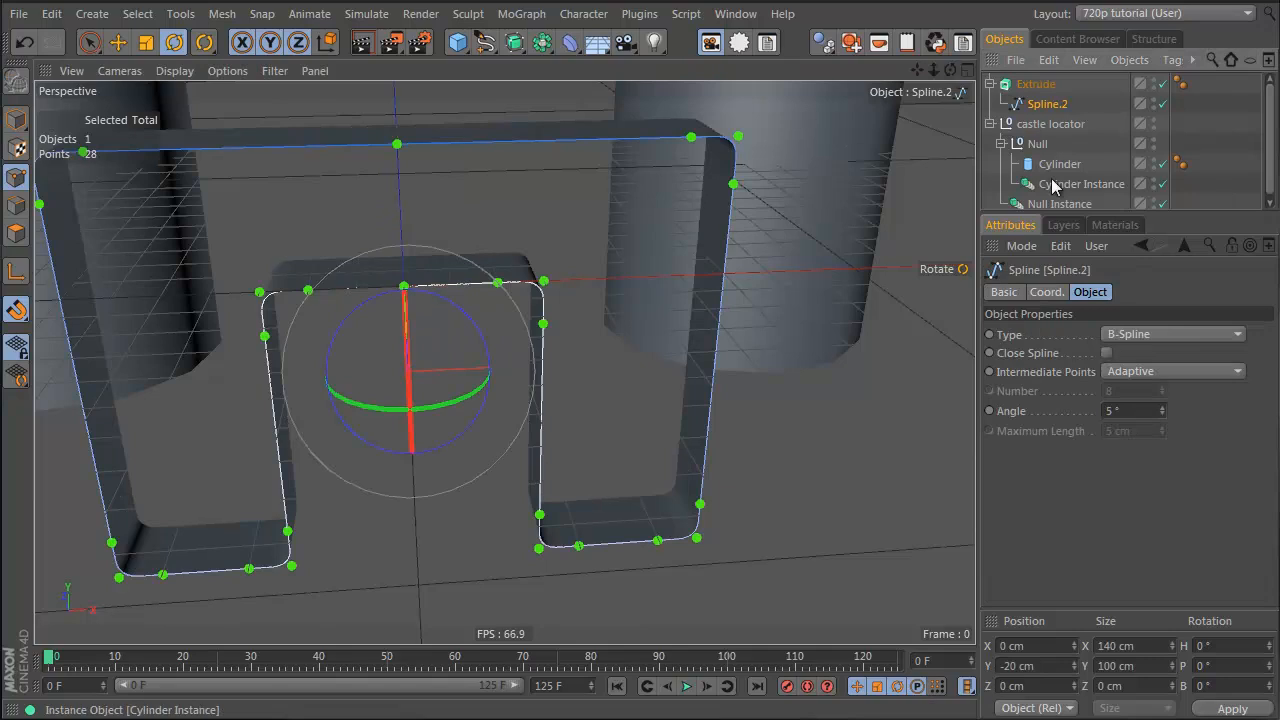
pyautogui.scroll(6, 591, 234)
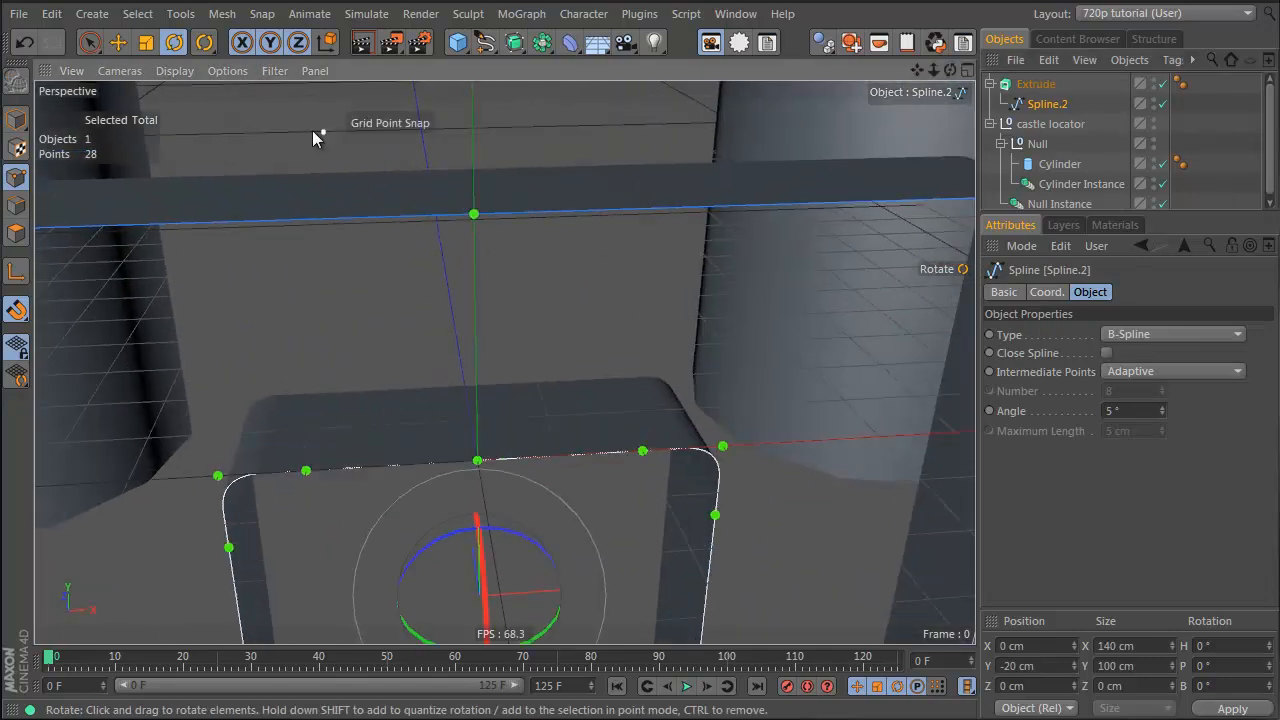
pyautogui.moveTo(322, 132); pyautogui.dragTo(579, 270)
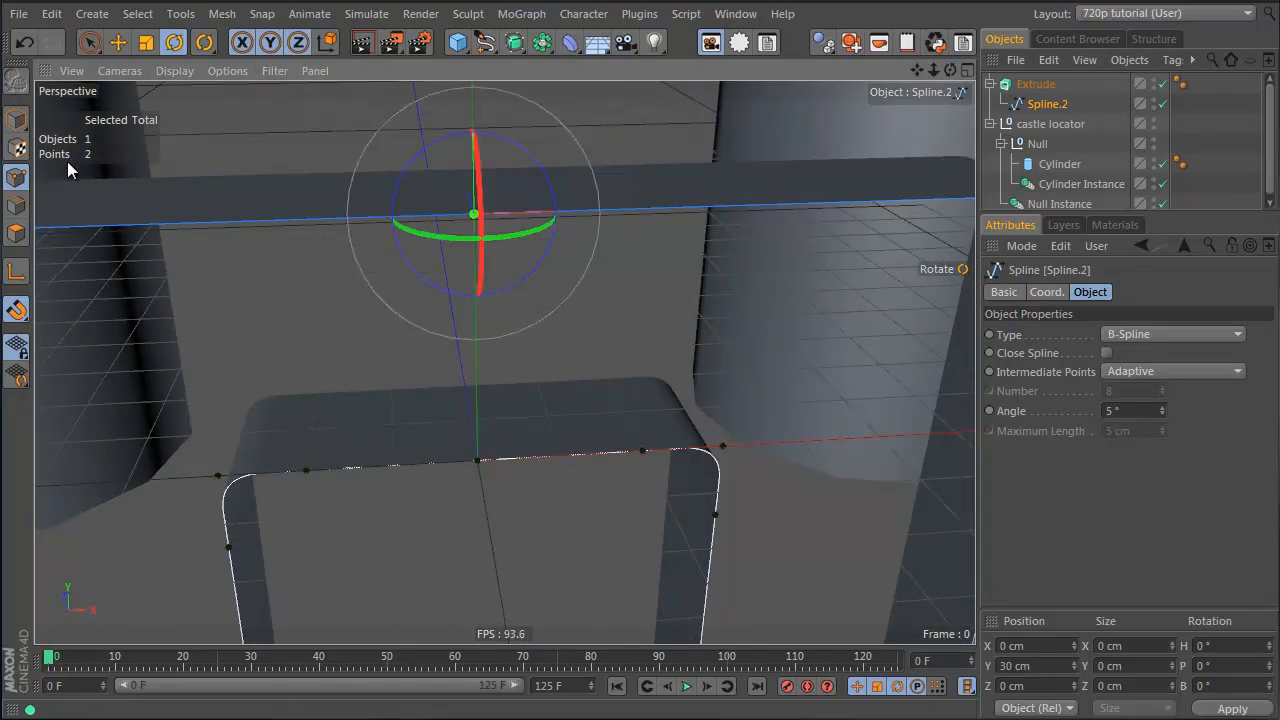
pyautogui.rightClick(352, 266)
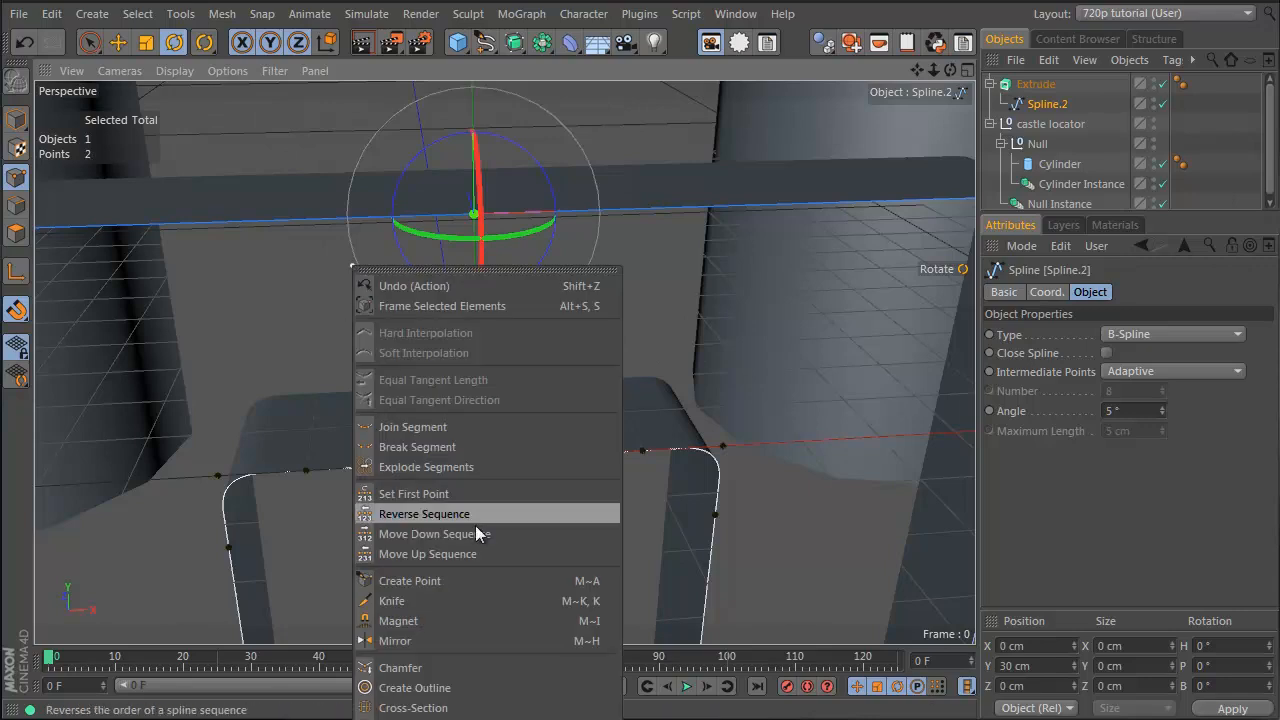
pyautogui.click(478, 464)
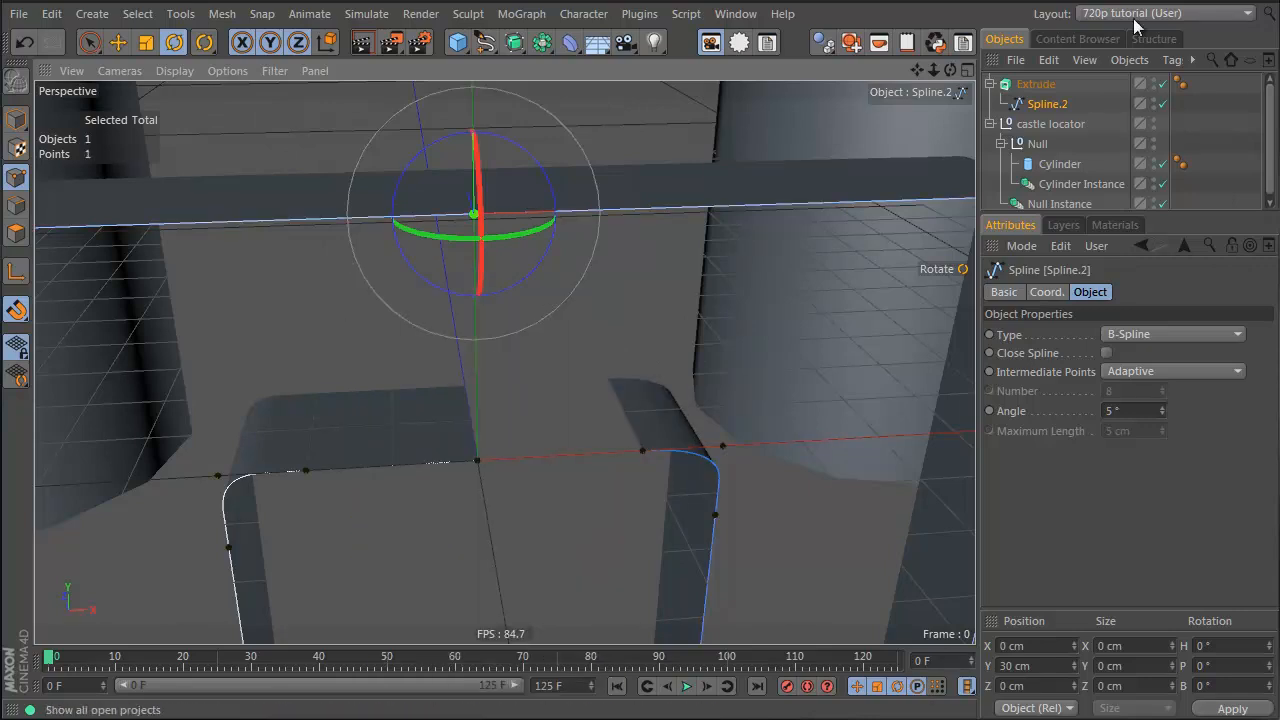
pyautogui.click(1106, 353)
pyautogui.keyDown('alt'); pyautogui.moveTo(600, 434); pyautogui.dragTo(736, 250); pyautogui.keyUp('alt')
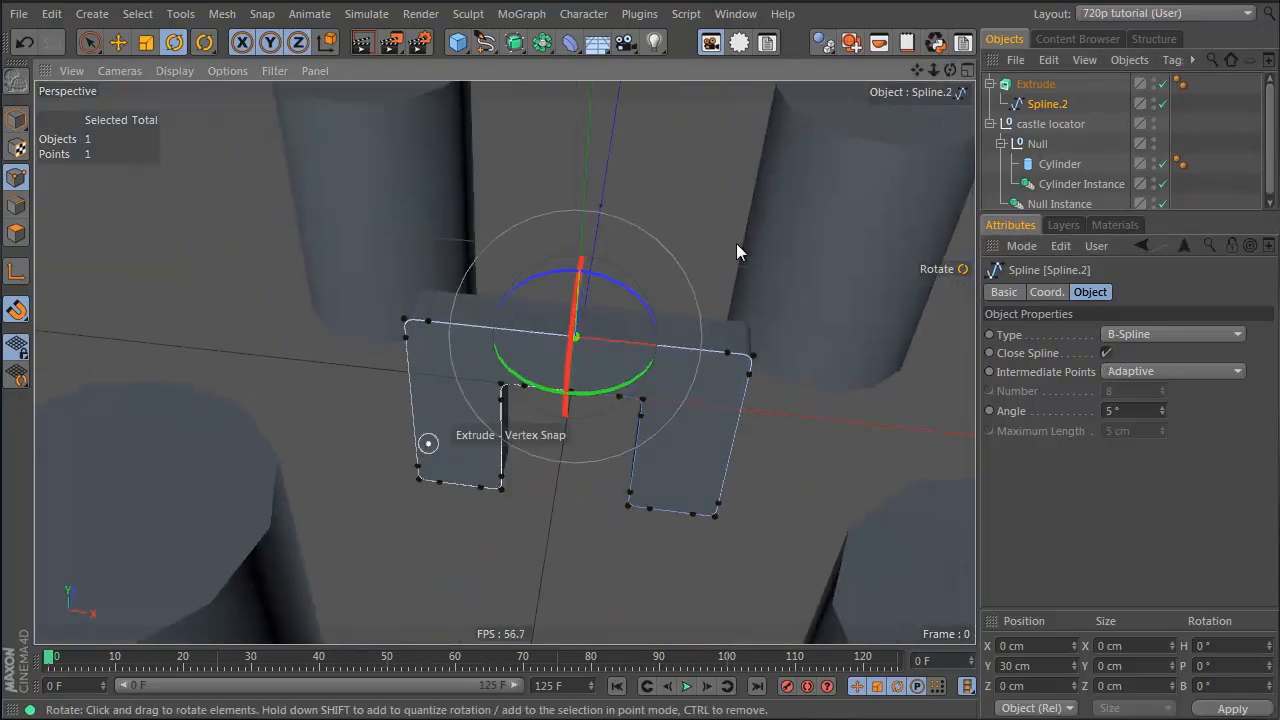
# Step: Set both the start and end caps of the arch's Extrude object to Fillet Cap
pyautogui.click(1030, 85)
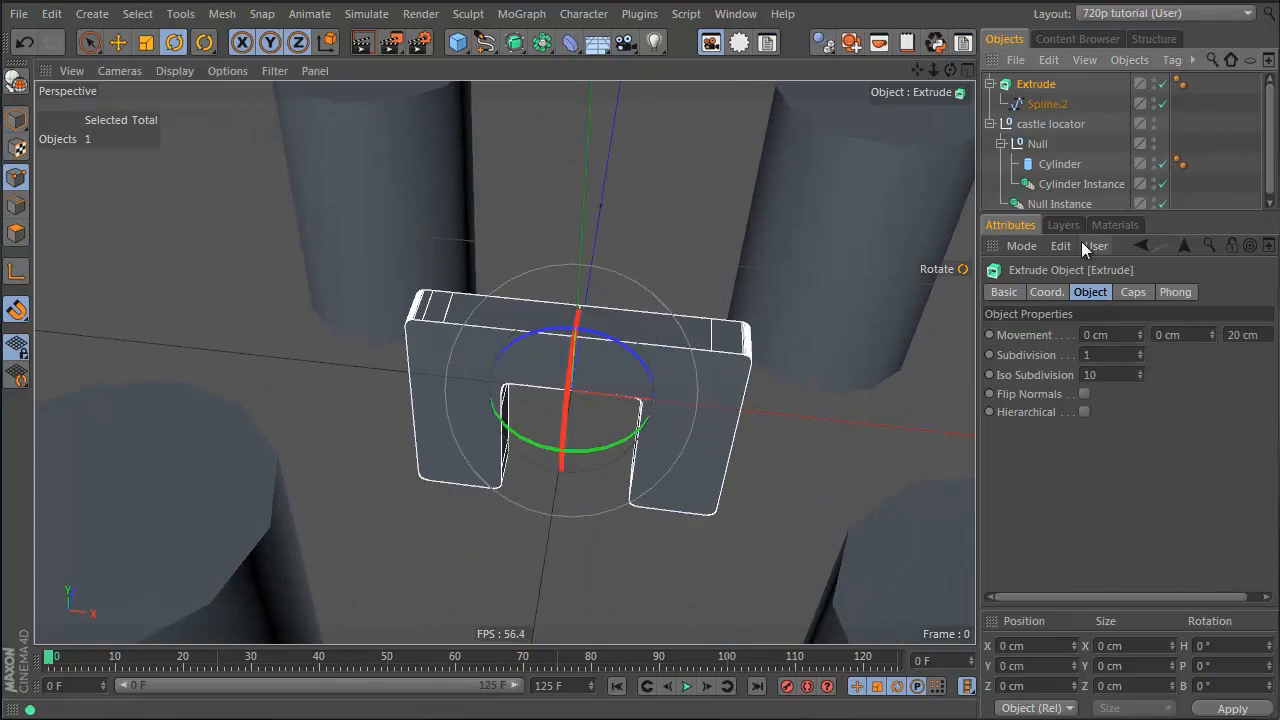
pyautogui.click(1133, 292)
pyautogui.click(1171, 338)
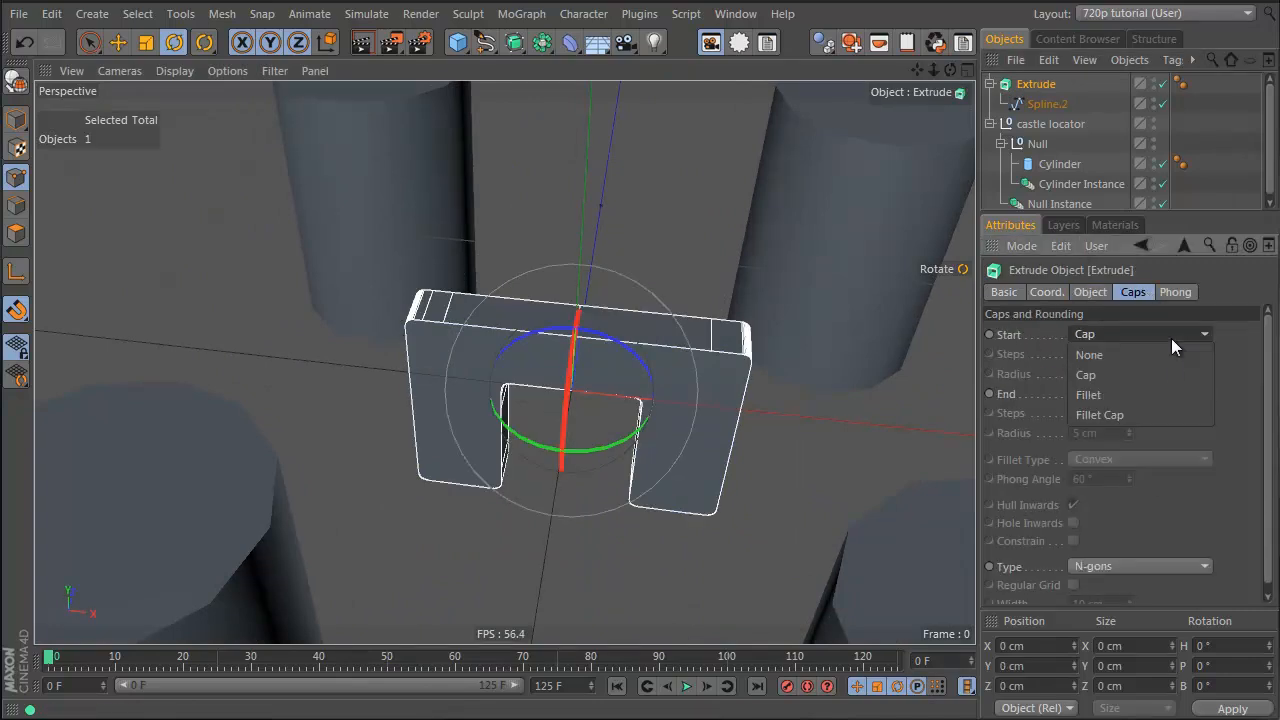
pyautogui.click(1144, 412)
pyautogui.click(1149, 394)
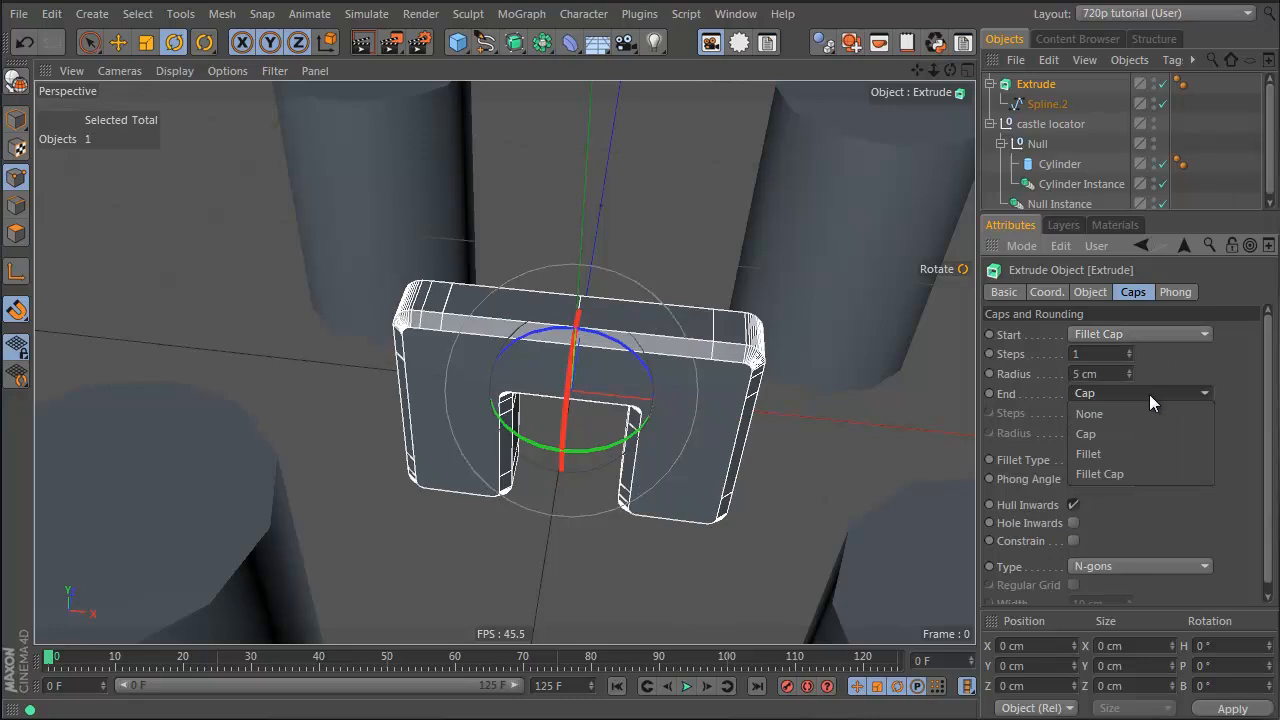
pyautogui.click(1129, 473)
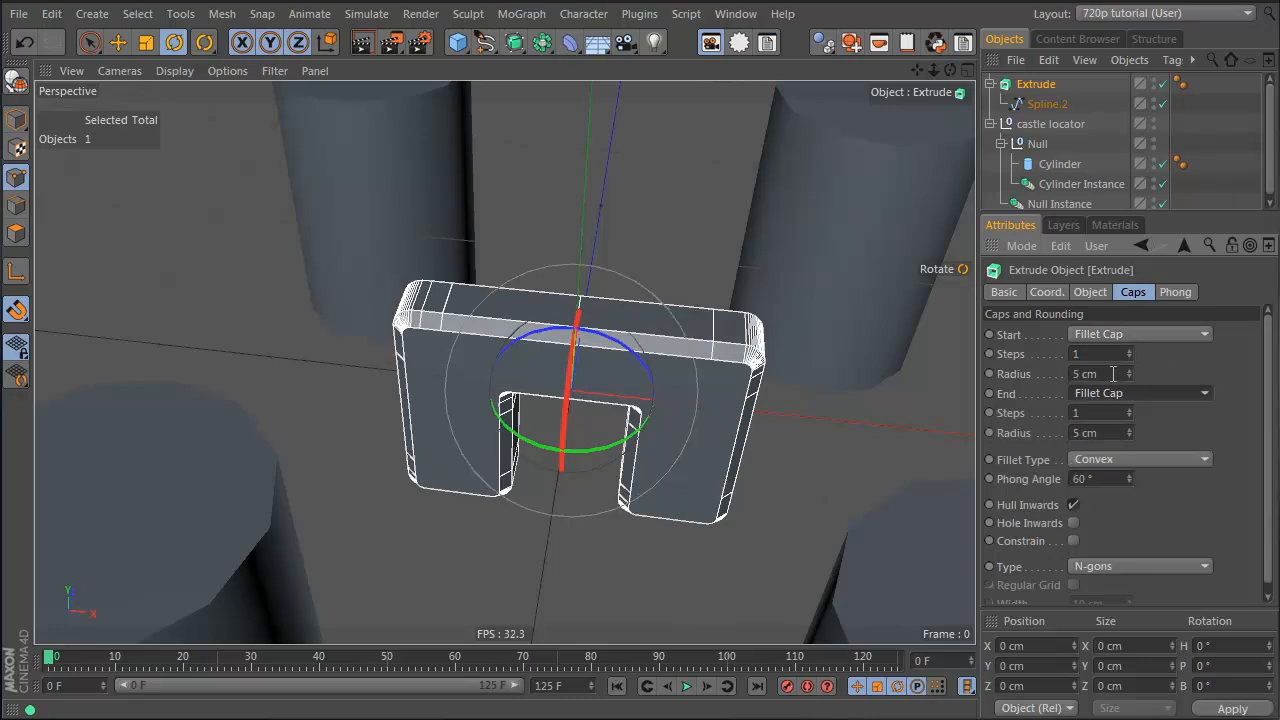
# Step: Set the start and end cap fillet radius of the arch to 2 cm each and deselect everything
pyautogui.click(1113, 374)
pyautogui.write('2')
pyautogui.press('Return')
pyautogui.click(1122, 434)
pyautogui.write('2')
pyautogui.press('Return')
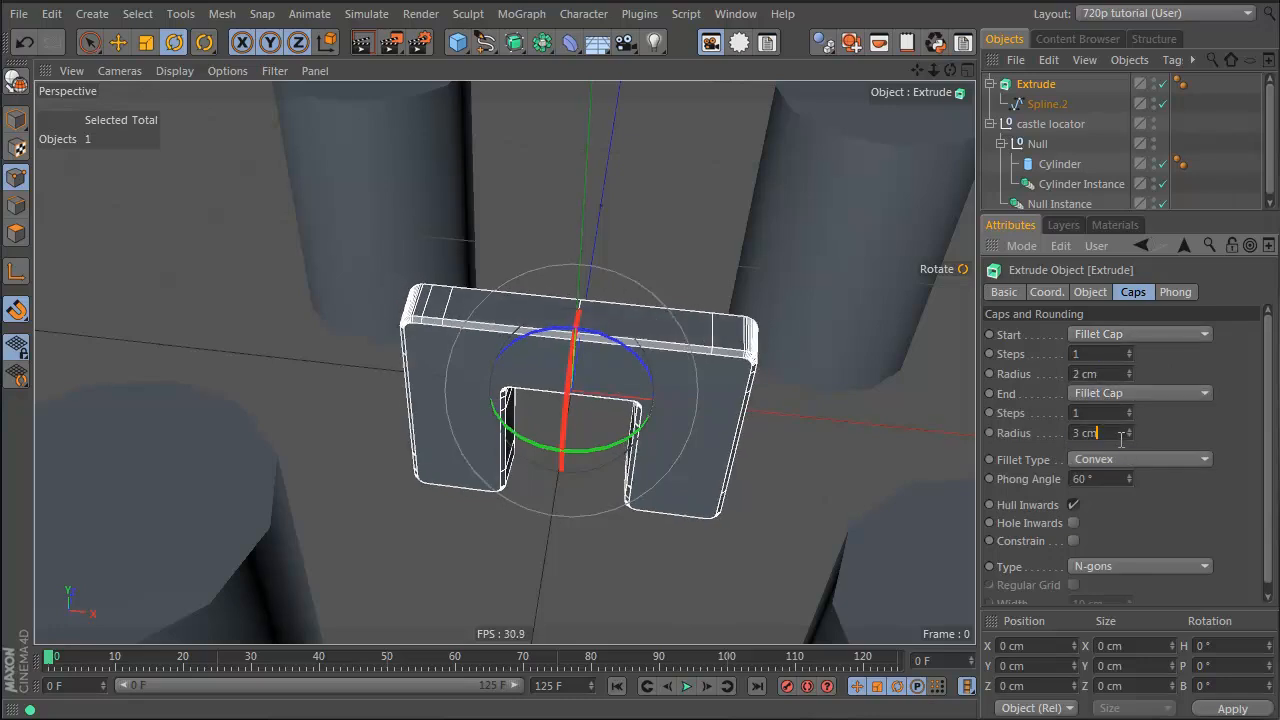
pyautogui.click(1100, 144)
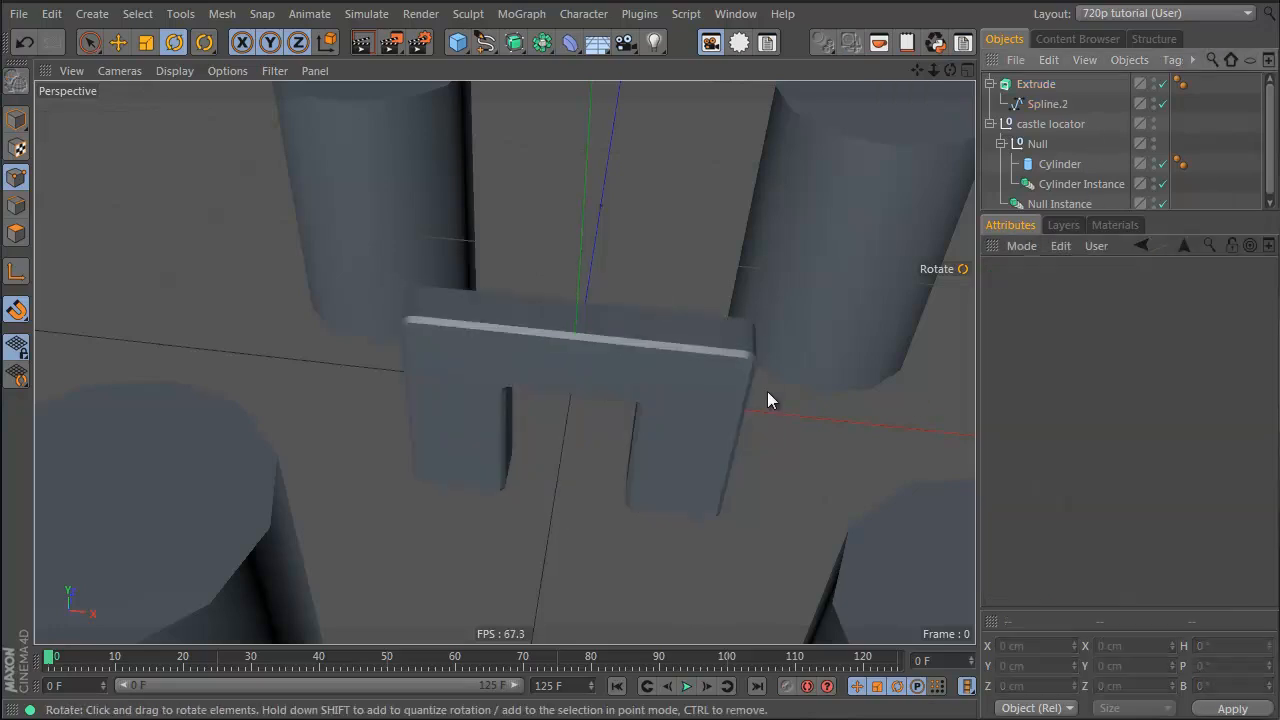
# Step: Move the arch along the Z axis to about -153 cm, between the two instanced towers
pyautogui.keyDown('alt'); pyautogui.moveTo(767, 391); pyautogui.dragTo(580, 400); pyautogui.keyUp('alt')
pyautogui.click(1033, 86)
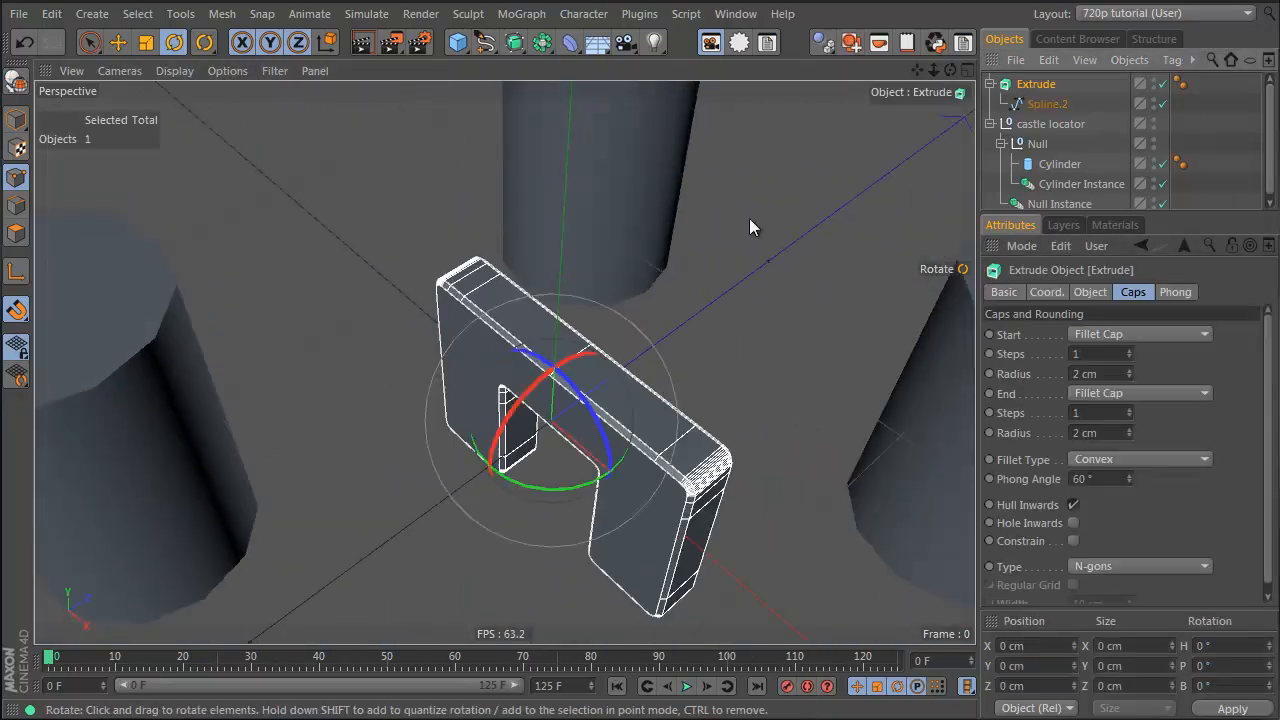
pyautogui.keyDown('alt'); pyautogui.moveTo(543, 446); pyautogui.dragTo(464, 473, button='right'); pyautogui.keyUp('alt')
pyautogui.press('e')
pyautogui.moveTo(637, 374); pyautogui.dragTo(417, 500)
pyautogui.keyDown('alt'); pyautogui.moveTo(400, 443); pyautogui.dragTo(457, 363, button='middle'); pyautogui.keyUp('alt')
pyautogui.keyDown('alt'); pyautogui.moveTo(457, 363); pyautogui.dragTo(796, 262); pyautogui.keyUp('alt')
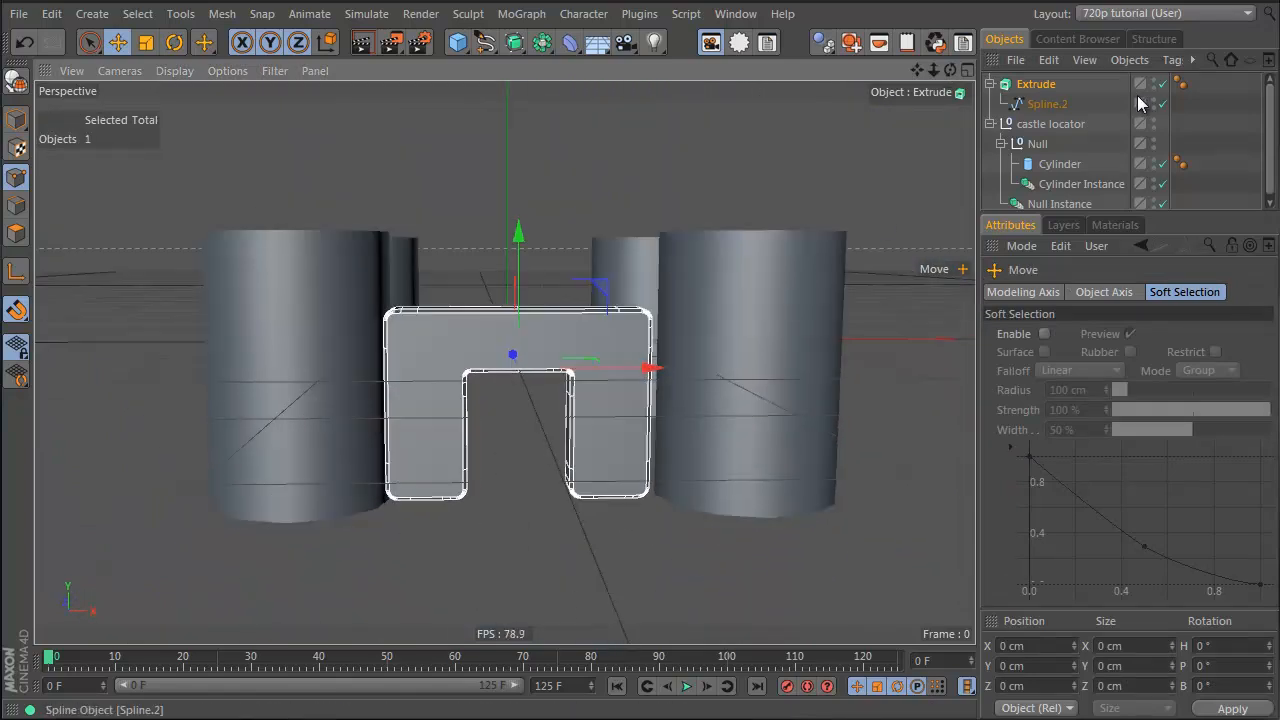
# Step: Delete the Phong tag from the source tower's Cylinder object
pyautogui.click(1089, 163)
pyautogui.click(1181, 159)
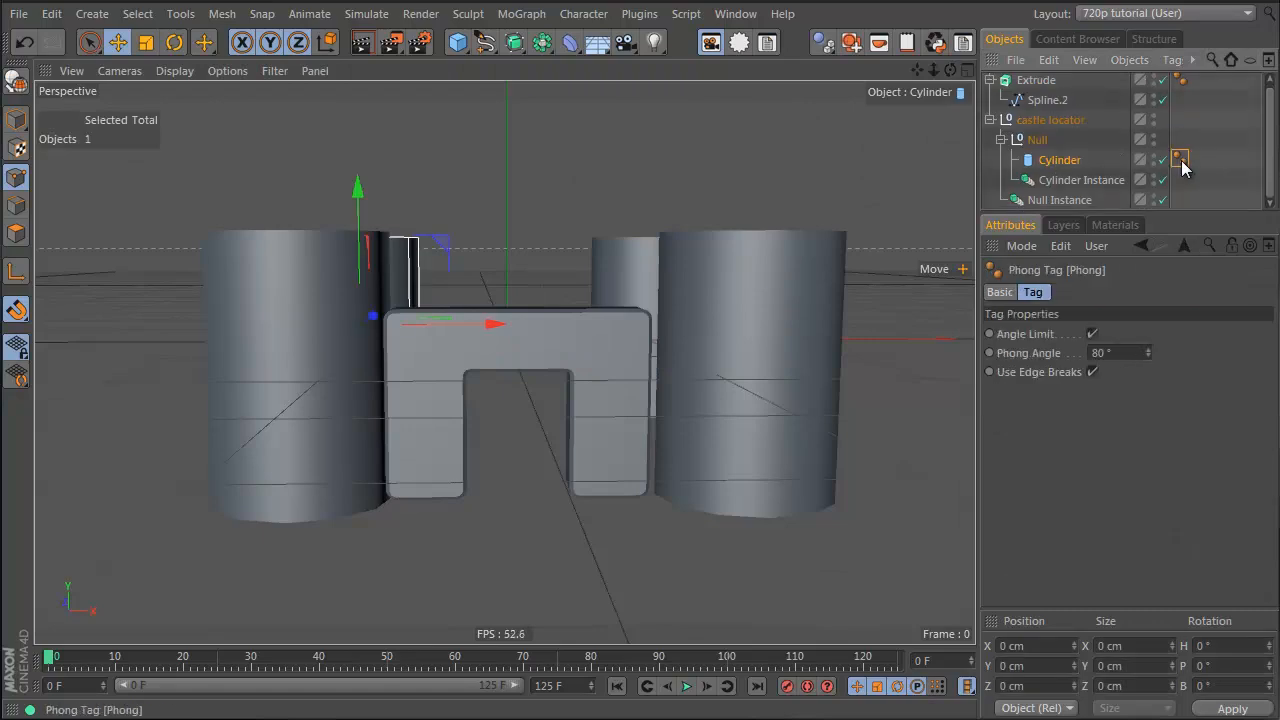
pyautogui.press('Delete')
pyautogui.keyDown('alt'); pyautogui.moveTo(627, 374); pyautogui.dragTo(572, 435); pyautogui.keyUp('alt')
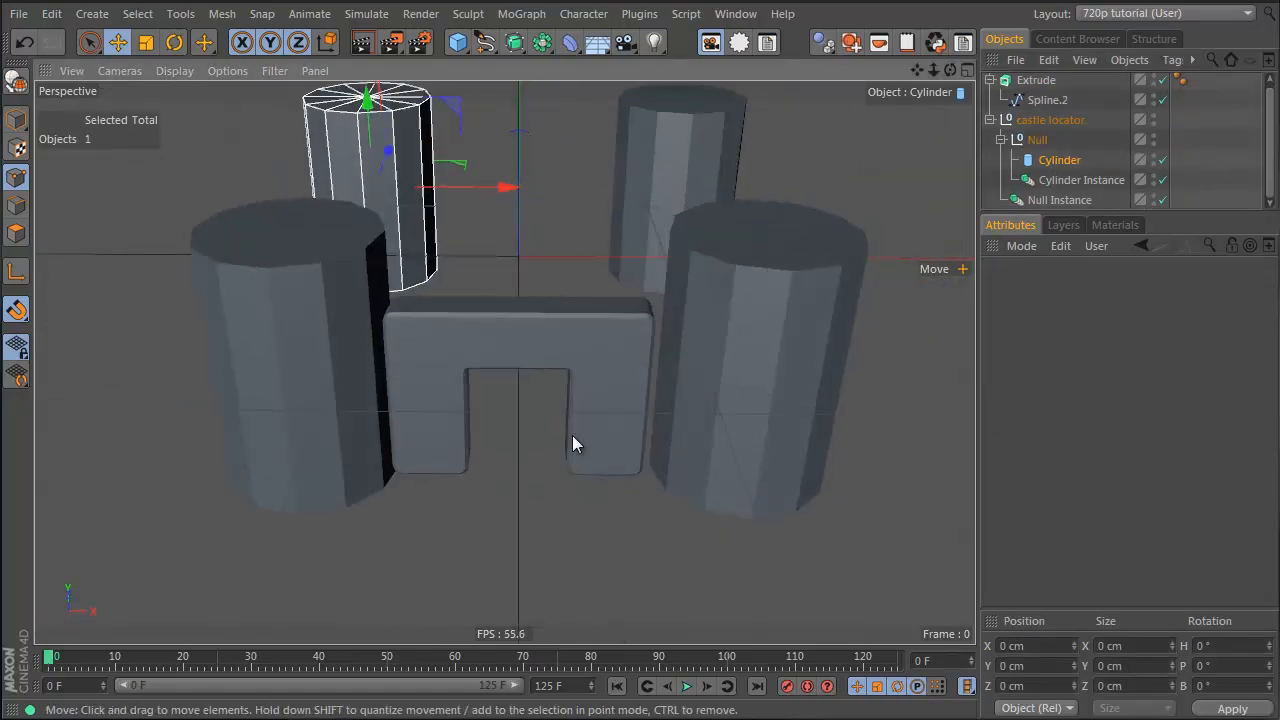
# Step: Shift the Null Instance tower pair along the X axis to about -4.5 cm, closer around the arch
pyautogui.click(530, 330)
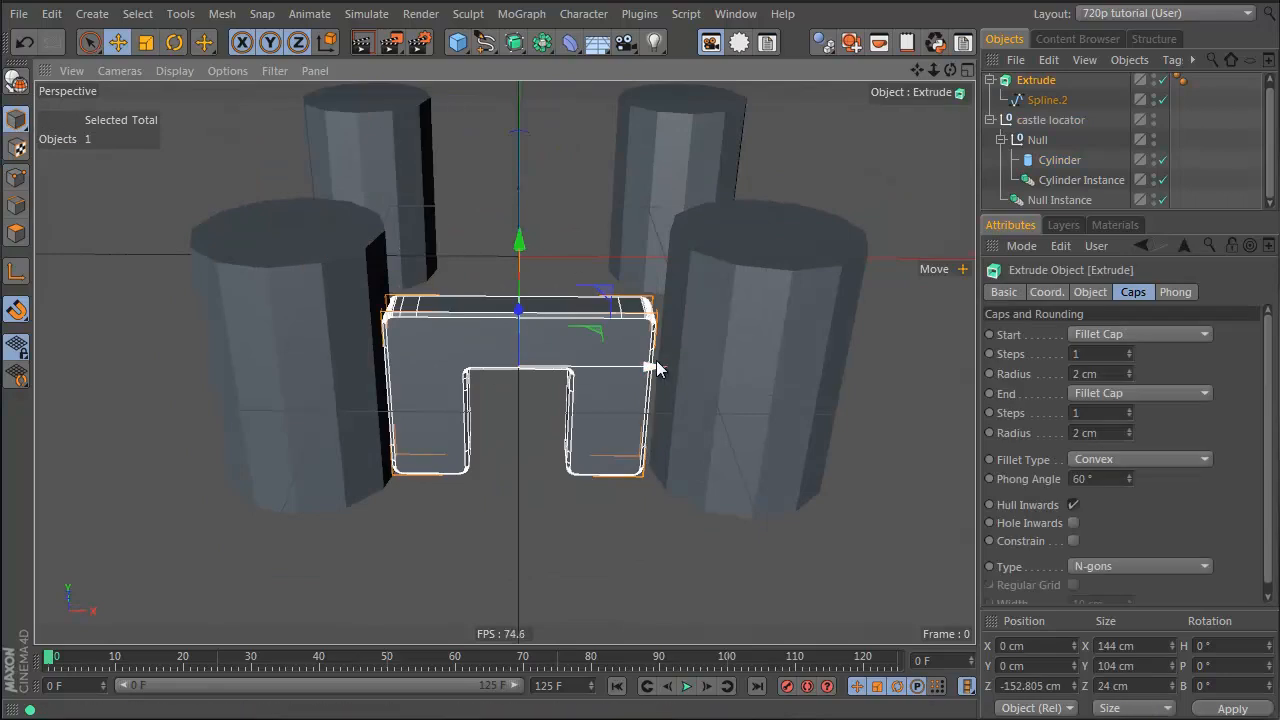
pyautogui.keyDown('alt'); pyautogui.moveTo(651, 366); pyautogui.dragTo(468, 425); pyautogui.keyUp('alt')
pyautogui.click(811, 355)
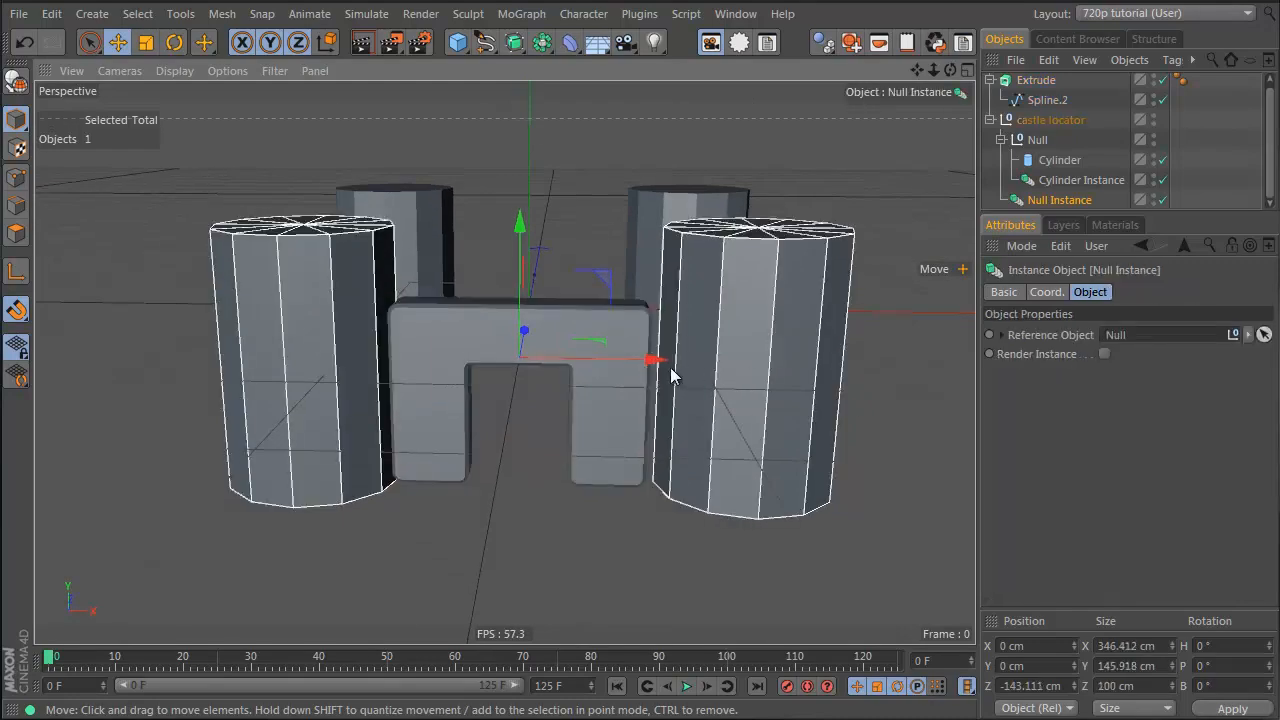
pyautogui.moveTo(655, 361); pyautogui.dragTo(650, 364)
pyautogui.click(896, 285)
pyautogui.keyDown('alt'); pyautogui.moveTo(754, 412); pyautogui.dragTo(497, 442); pyautogui.keyUp('alt')
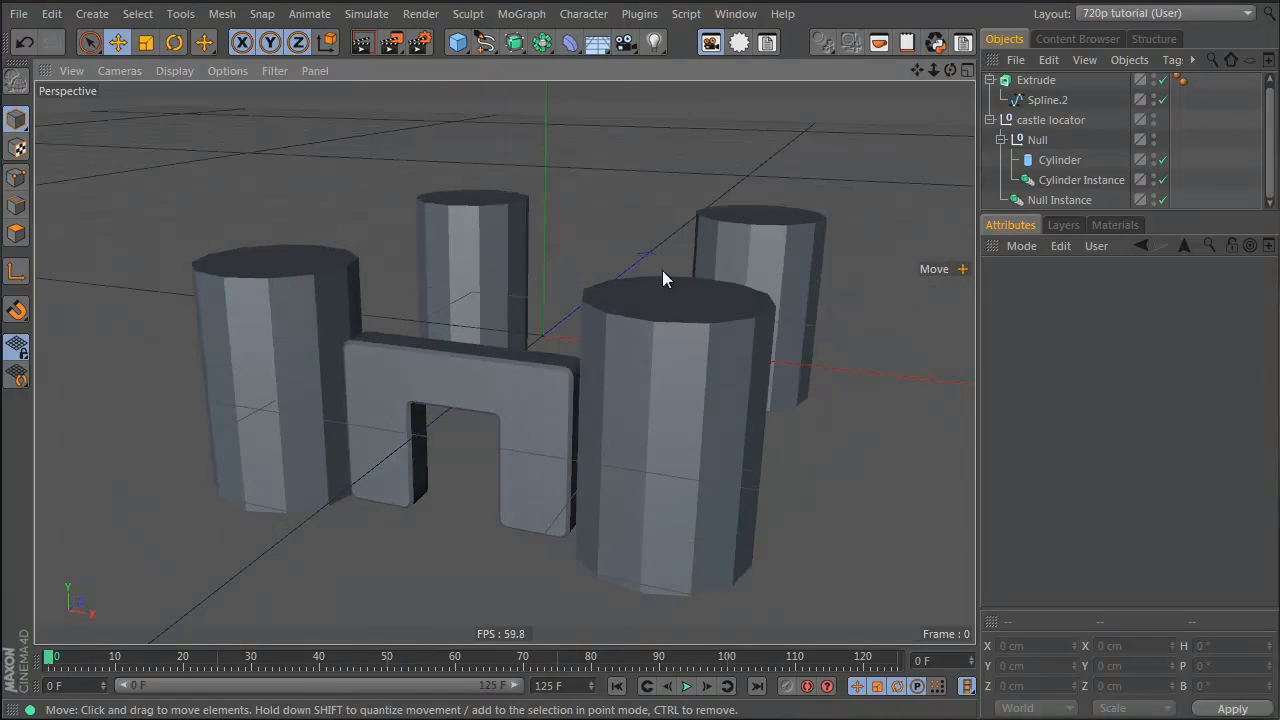
# Step: Move the arch along the Z axis to about 135 cm, on the side of the source Cylinder's tower pair
pyautogui.click(645, 309)
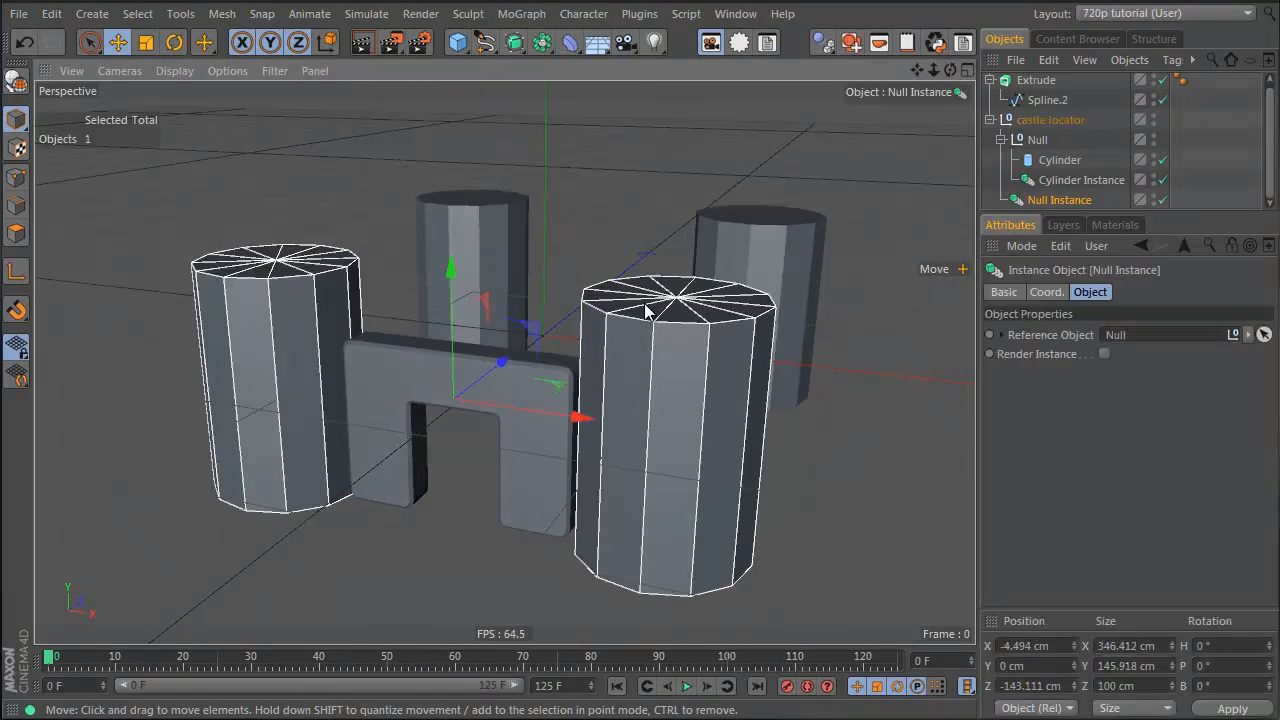
pyautogui.click(1057, 163)
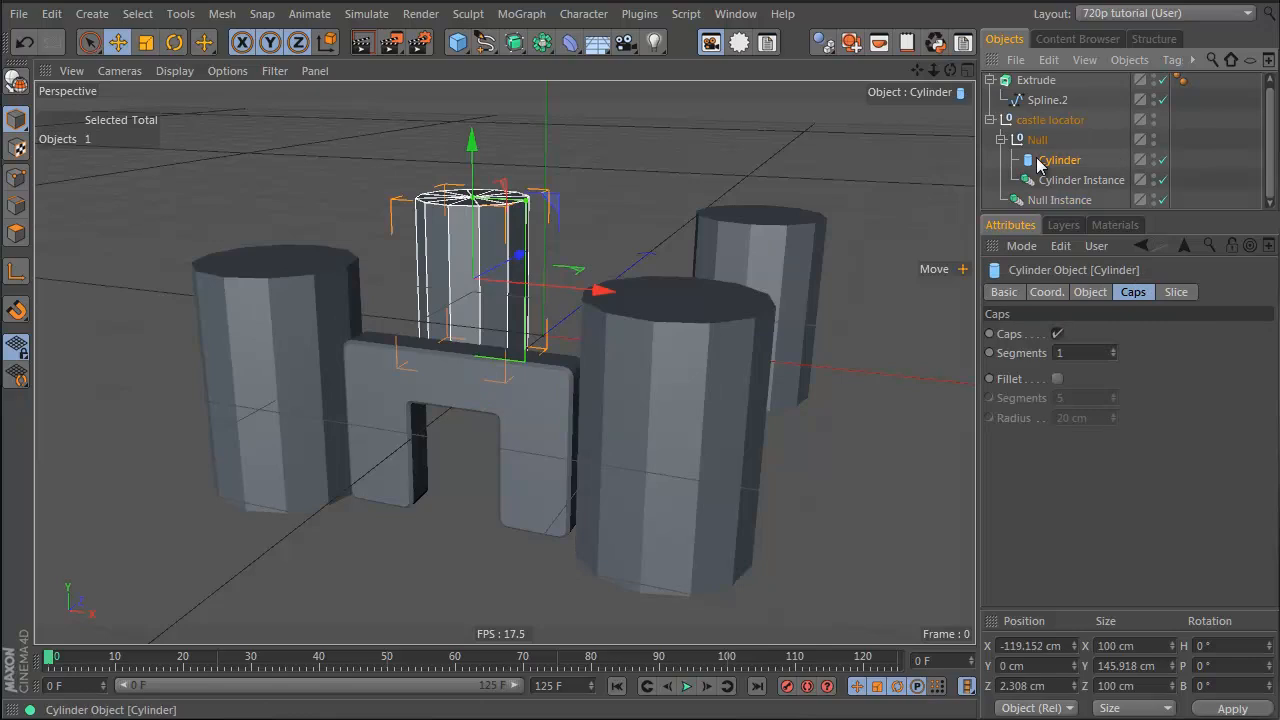
pyautogui.keyDown('alt'); pyautogui.moveTo(388, 371); pyautogui.dragTo(17, 350); pyautogui.keyUp('alt')
pyautogui.keyDown('alt'); pyautogui.moveTo(242, 391); pyautogui.dragTo(166, 401, button='right'); pyautogui.keyUp('alt')
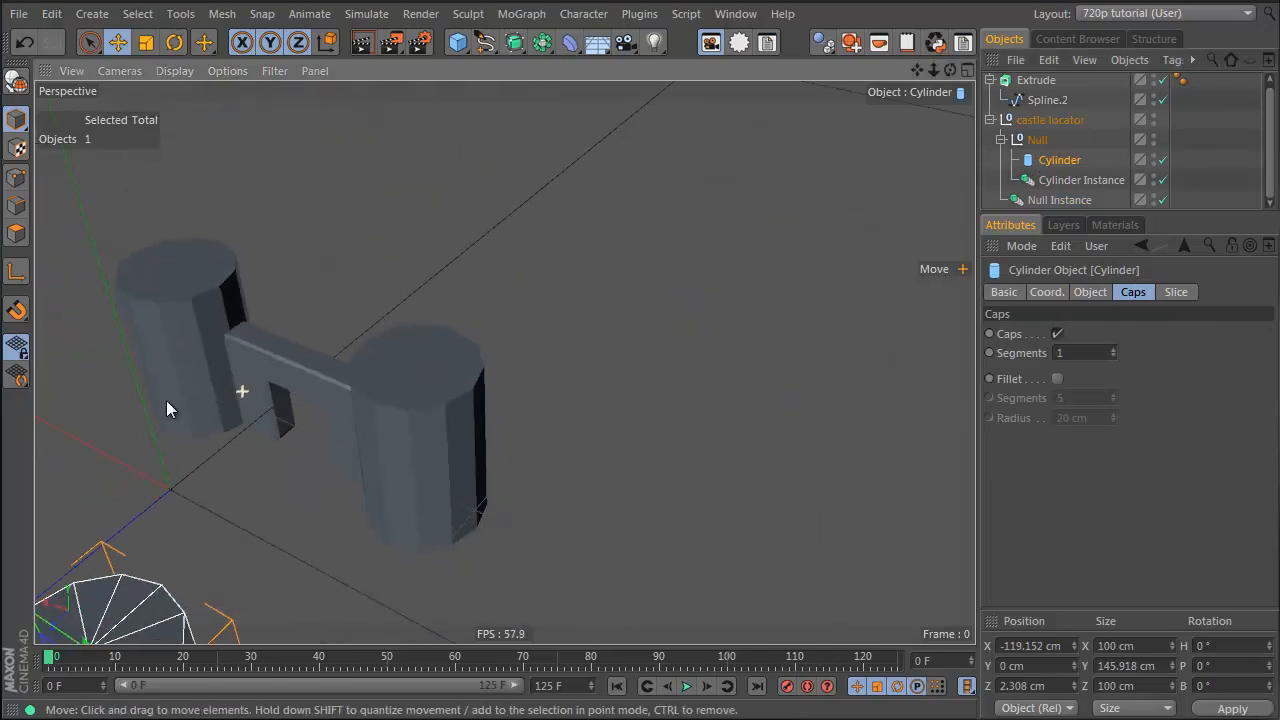
pyautogui.keyDown('alt'); pyautogui.moveTo(167, 401); pyautogui.dragTo(525, 217, button='middle'); pyautogui.keyUp('alt')
pyautogui.click(589, 208)
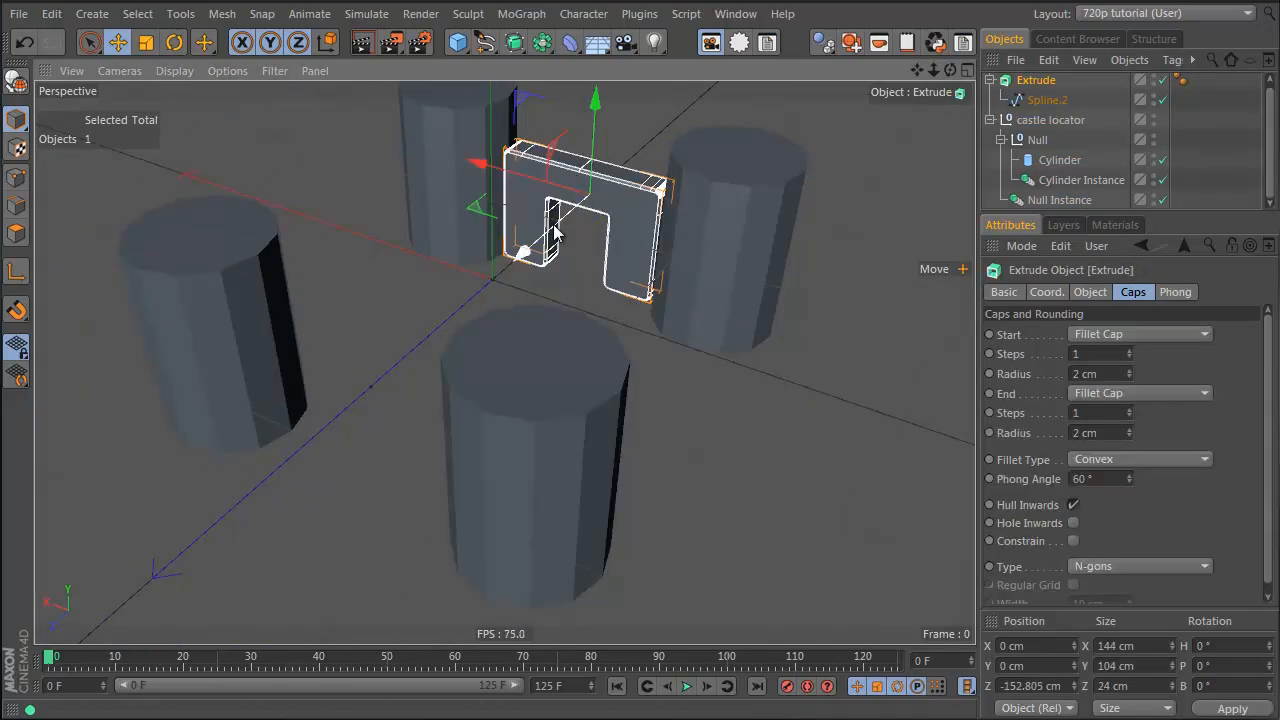
pyautogui.moveTo(555, 233); pyautogui.dragTo(320, 416)
# Step: Enable the cap fillet on the source Cylinder tower with 1 segment and a 2 cm radius
pyautogui.click(582, 301)
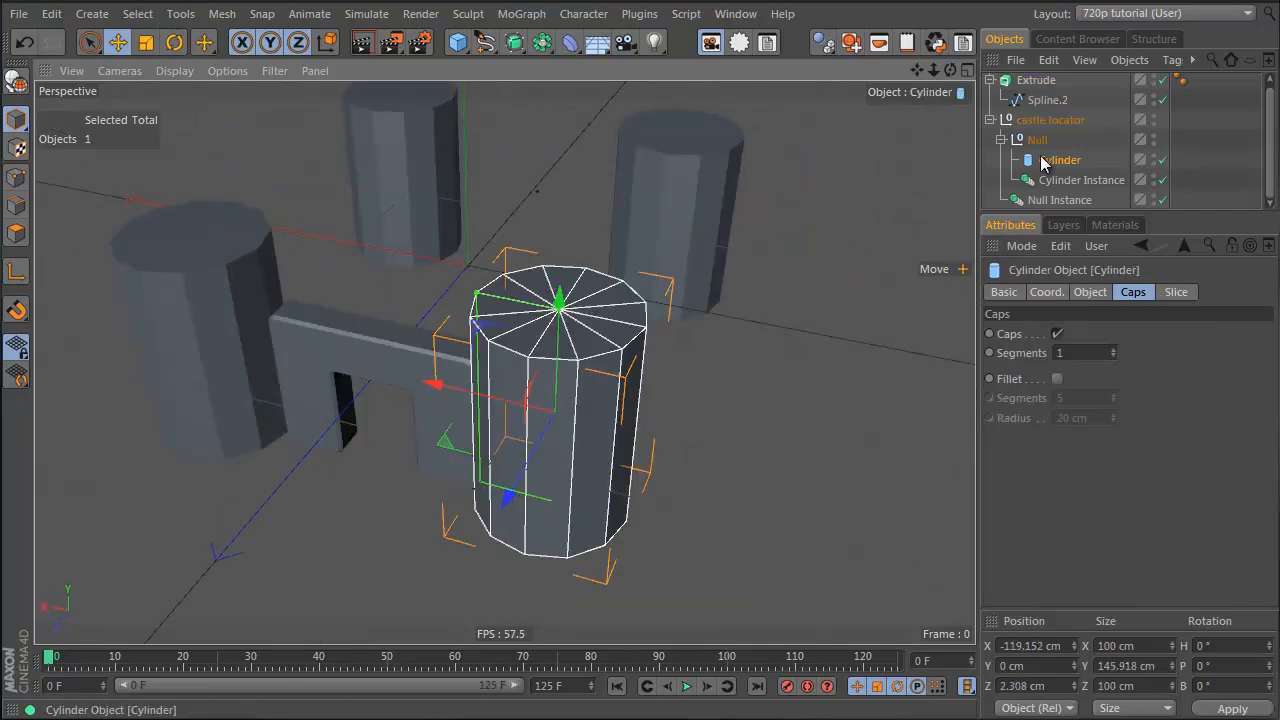
pyautogui.click(1058, 380)
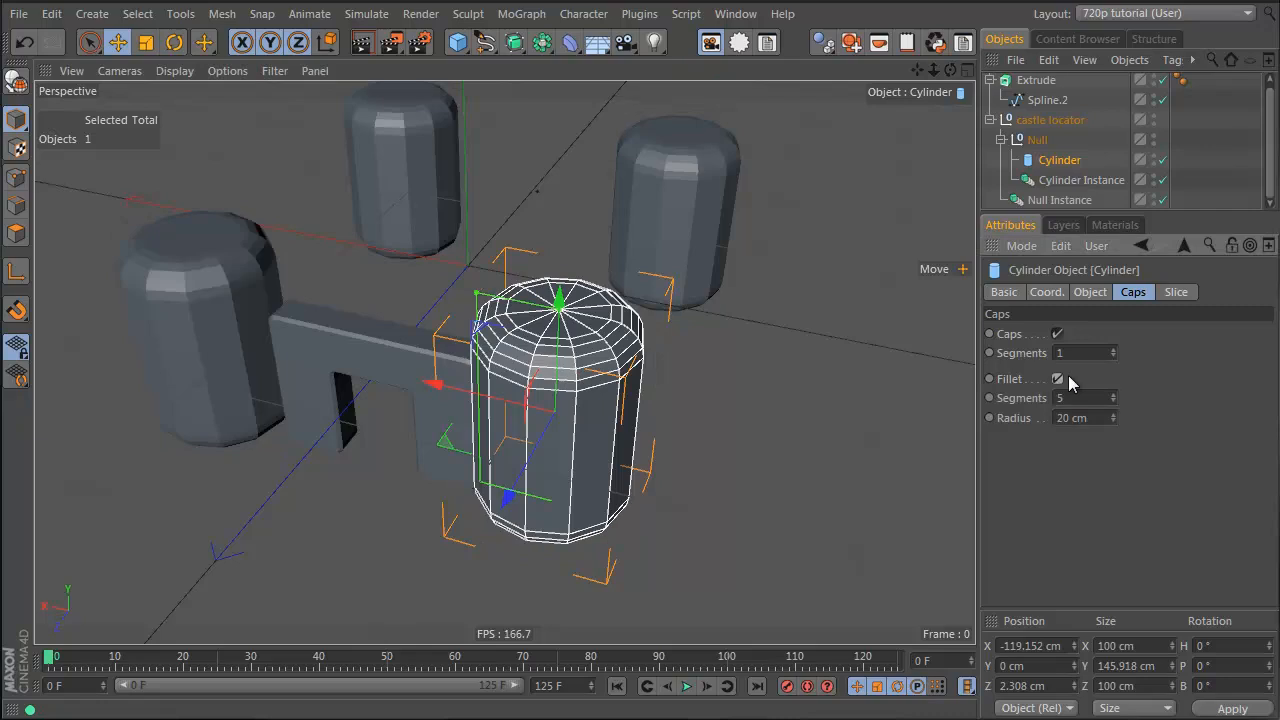
pyautogui.doubleClick(1108, 397)
pyautogui.write('1')
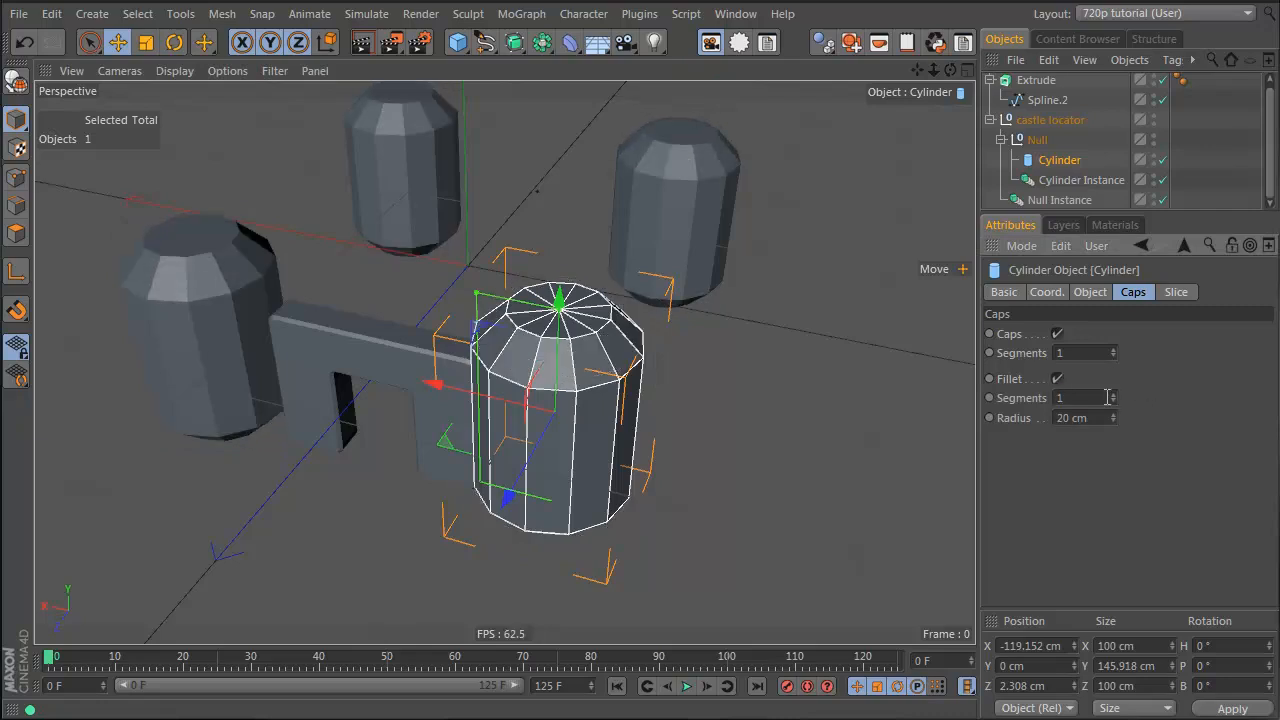
pyautogui.moveTo(1114, 418); pyautogui.dragTo(1115, 421)
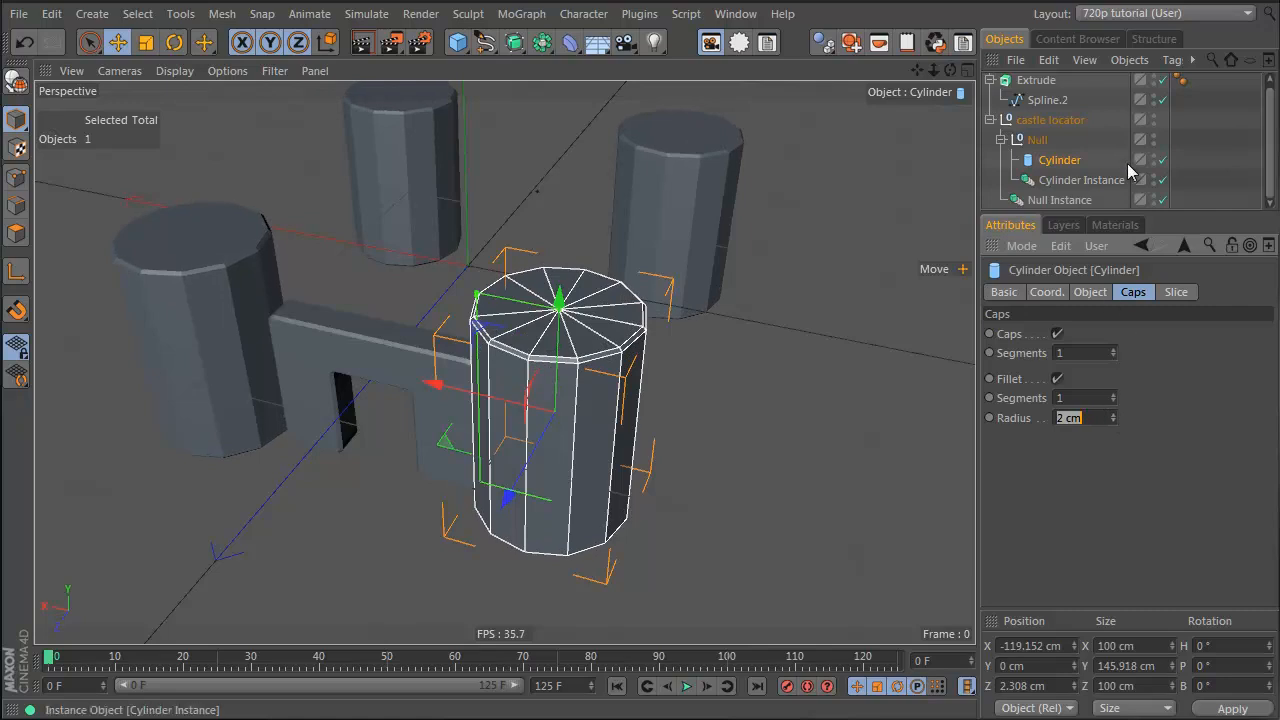
# Step: In the front view, lower the two upper side points of the arch opening in Spline.2 to Y about -35 cm
pyautogui.click(649, 405)
pyautogui.keyDown('alt'); pyautogui.moveTo(649, 405); pyautogui.dragTo(521, 298); pyautogui.keyUp('alt')
pyautogui.click(441, 386)
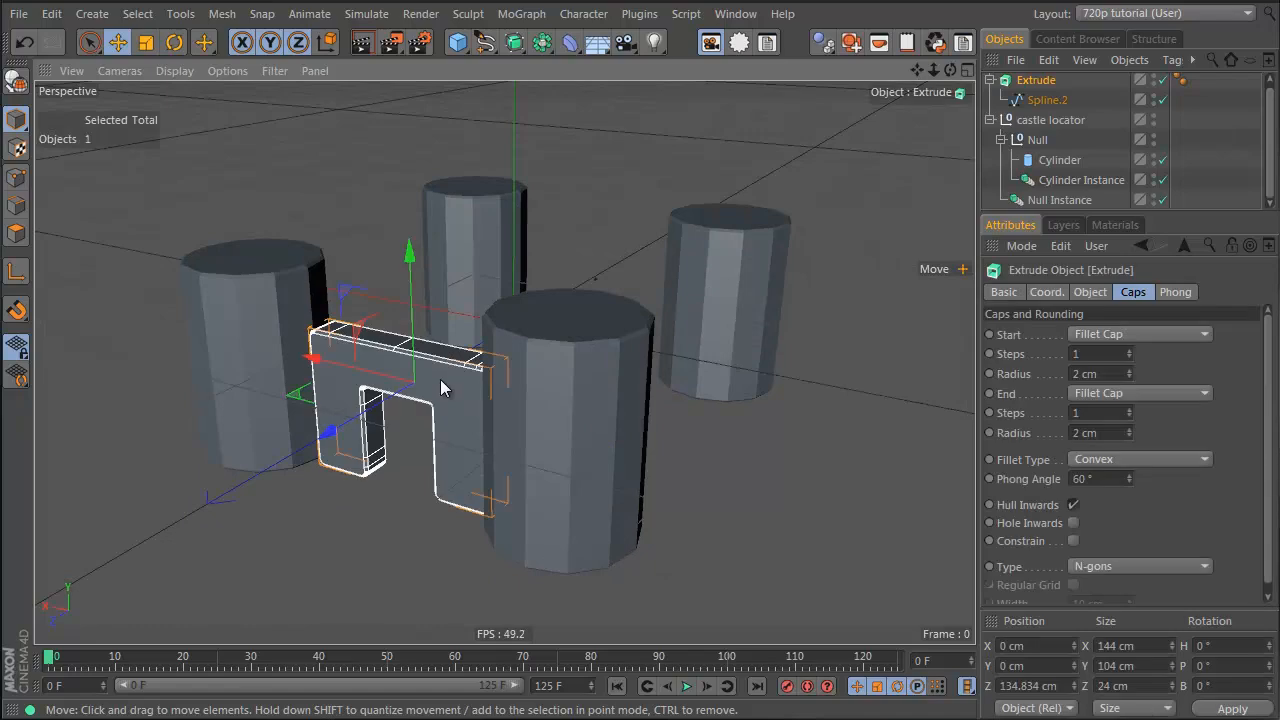
pyautogui.click(1047, 100)
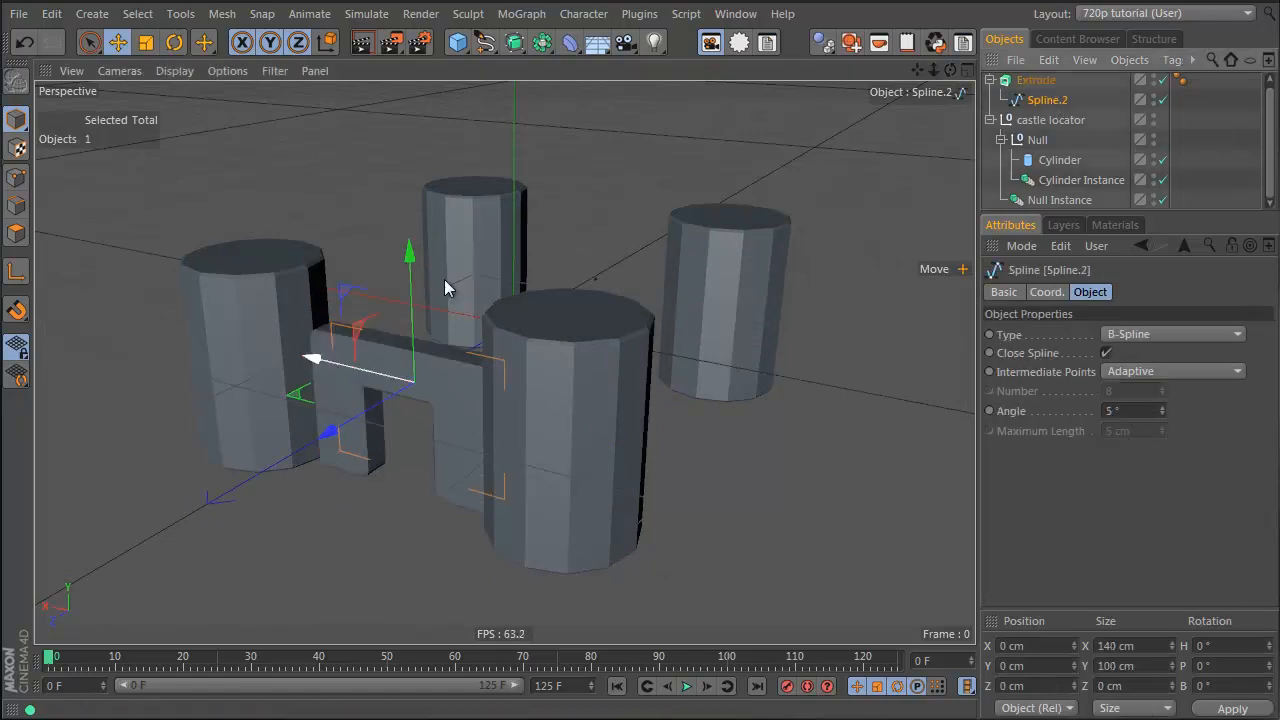
pyautogui.middleClick(500, 283)
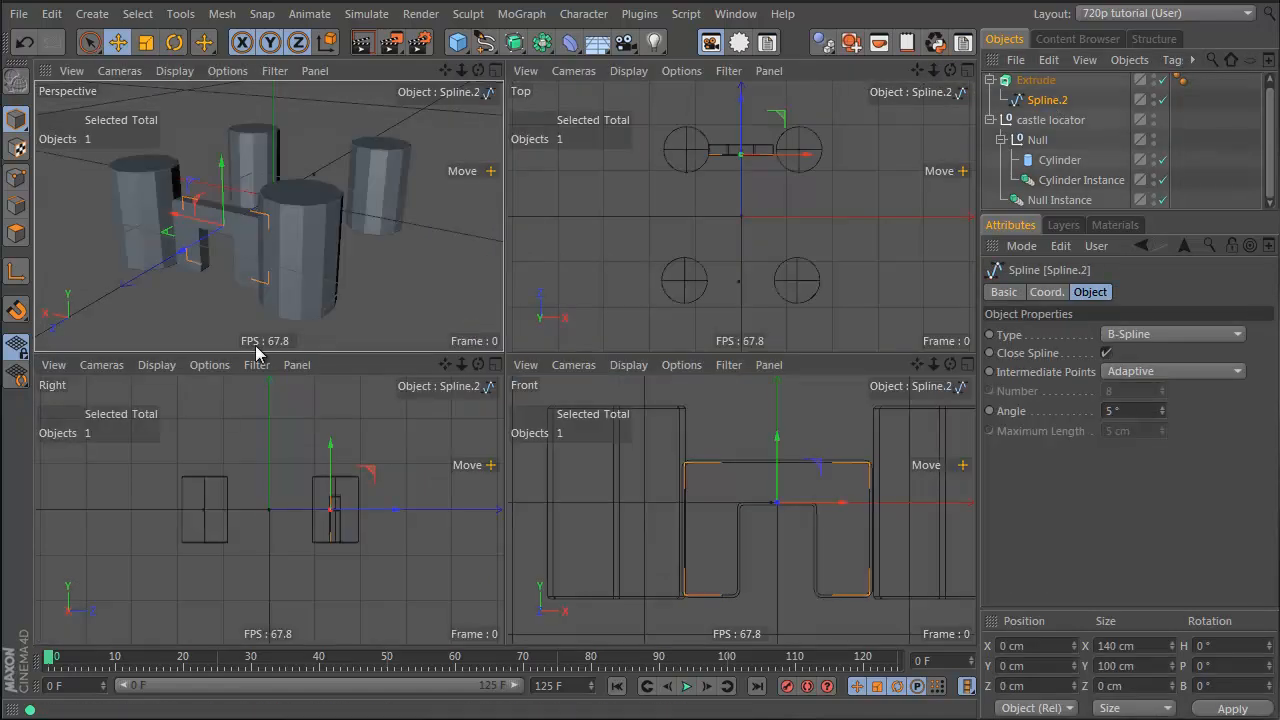
pyautogui.middleClick(779, 483)
pyautogui.press('Return')
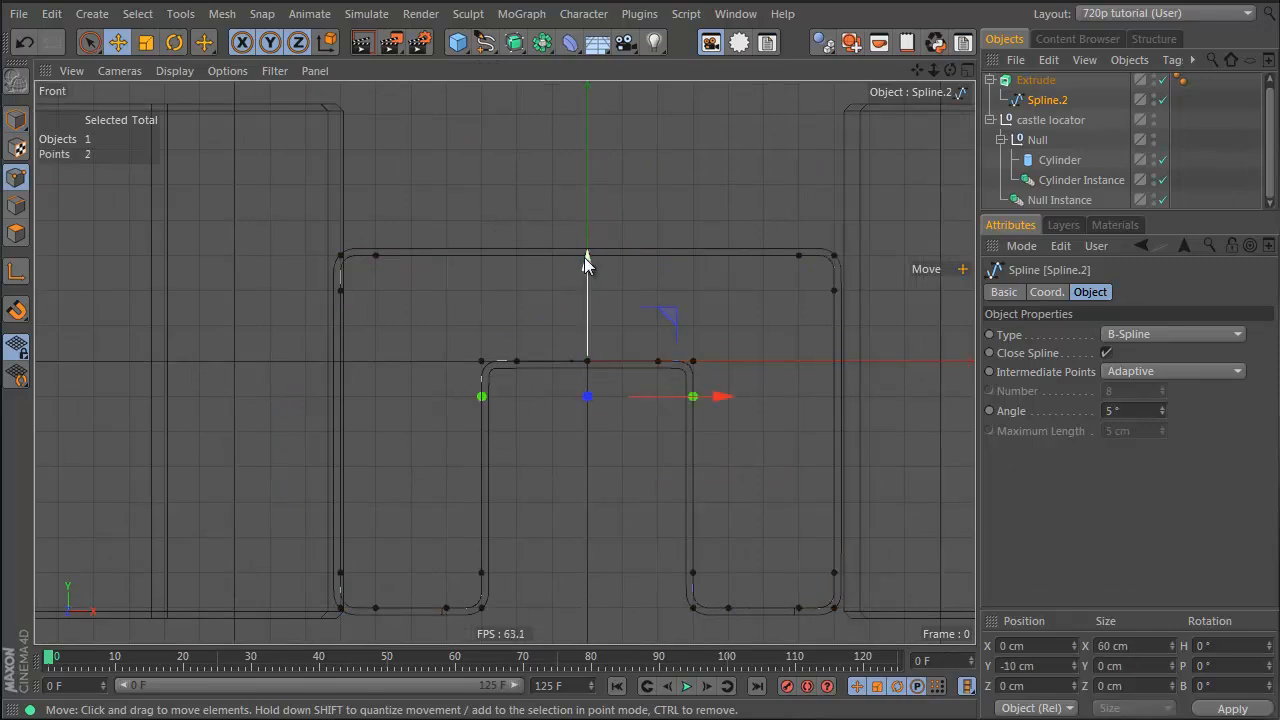
pyautogui.moveTo(586, 262); pyautogui.dragTo(586, 350)
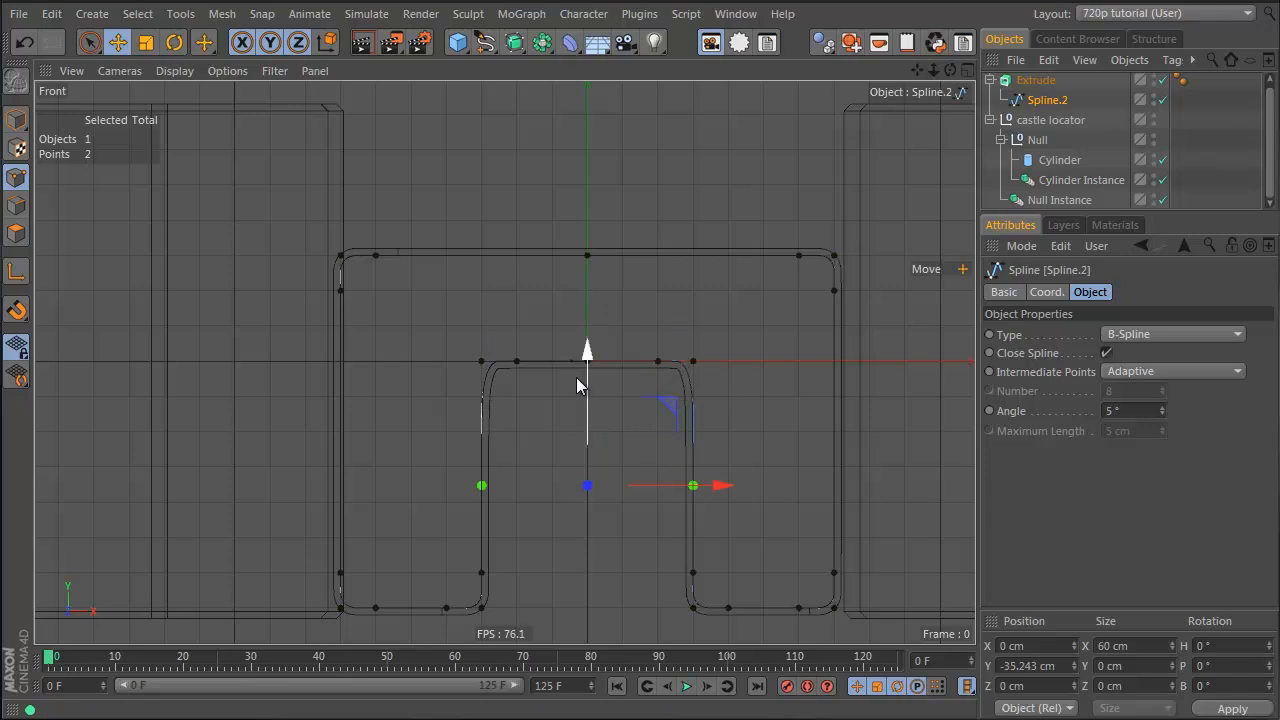
pyautogui.moveTo(673, 403); pyautogui.dragTo(672, 405)
# Step: Scale the three top points of the arch opening closer together along X and raise them to Y about 10 cm
pyautogui.press('t')
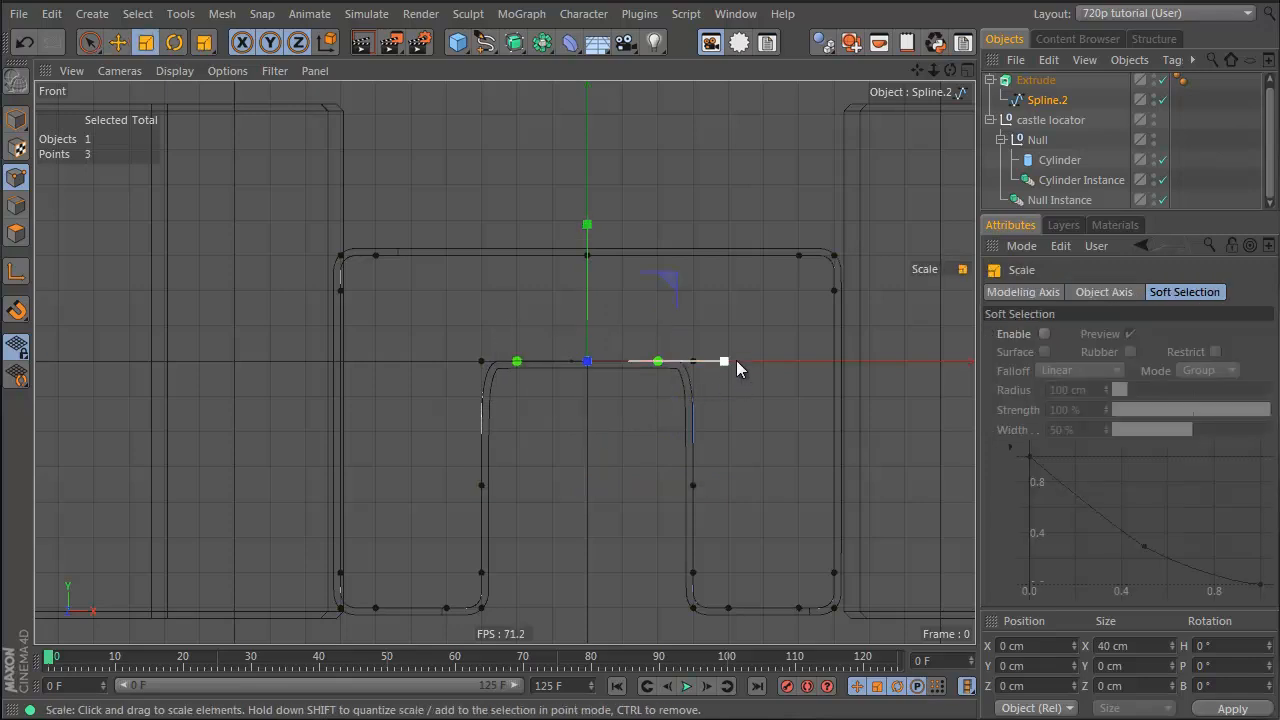
pyautogui.moveTo(737, 363); pyautogui.dragTo(653, 362)
pyautogui.press('e')
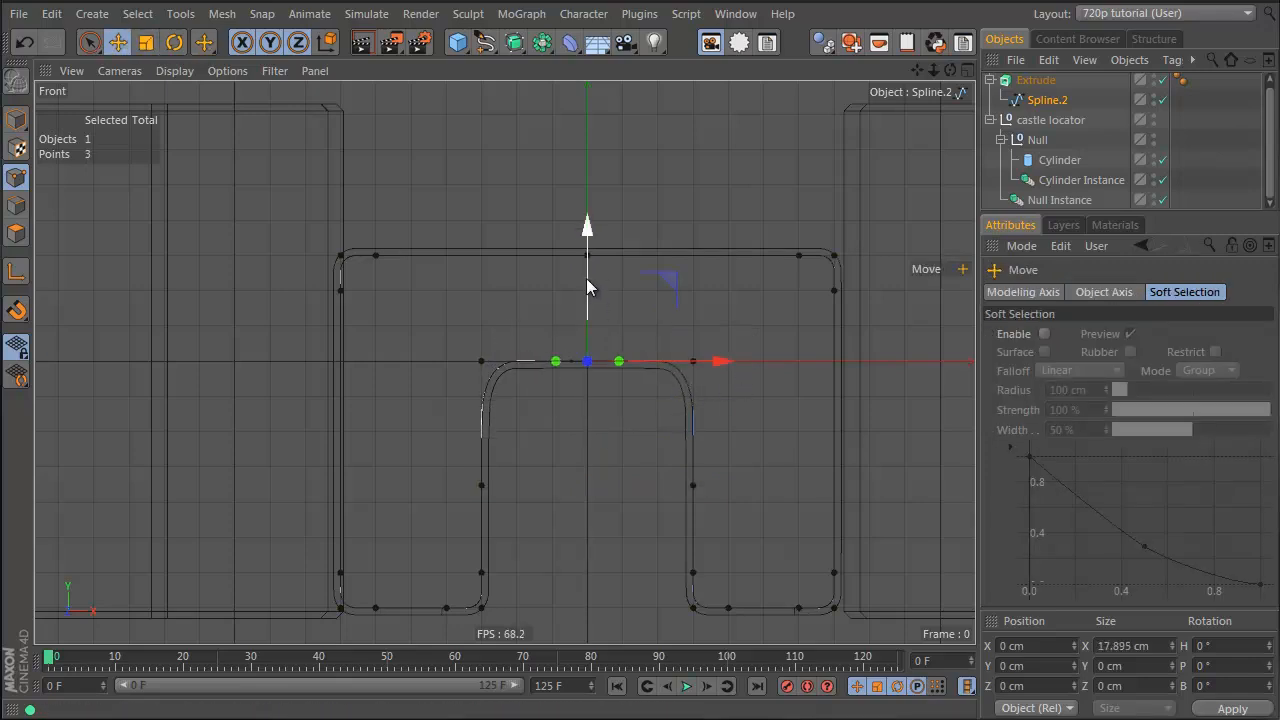
pyautogui.moveTo(586, 287); pyautogui.dragTo(585, 243)
pyautogui.press('t')
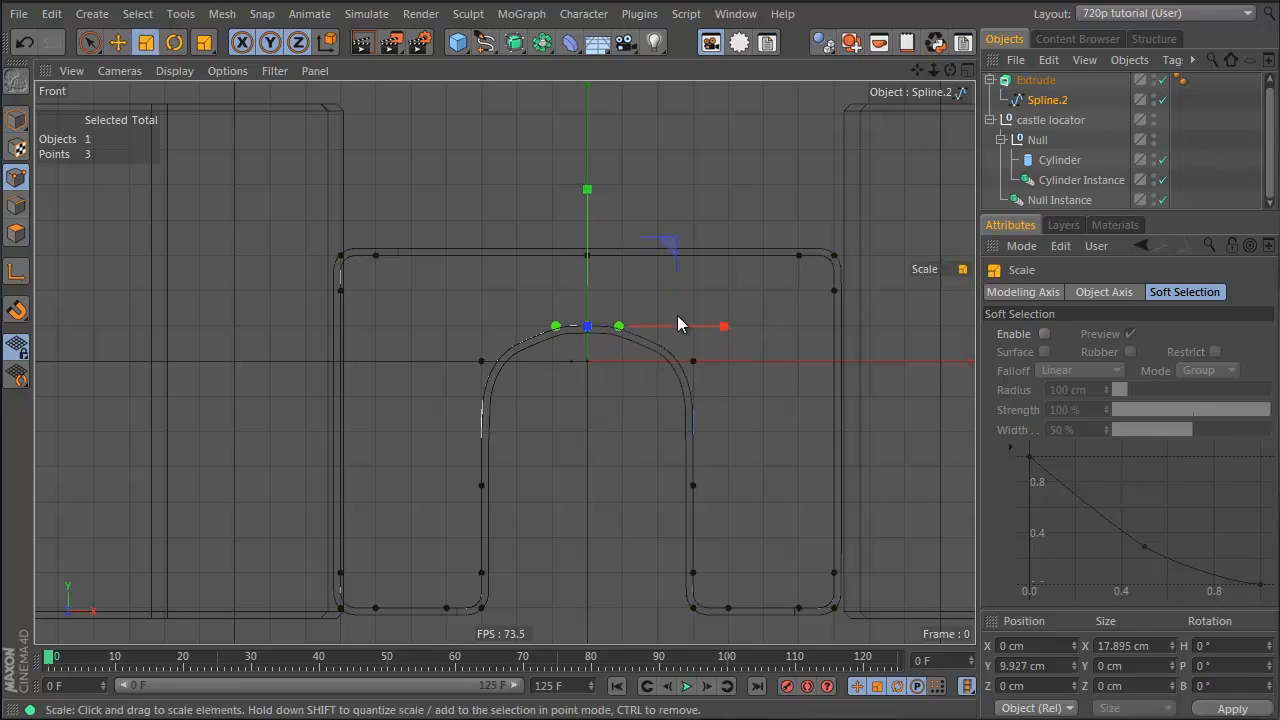
pyautogui.moveTo(677, 323); pyautogui.dragTo(697, 329)
# Step: Lower the arch opening's five upper points together to Y about 0.1 cm
pyautogui.moveTo(429, 295); pyautogui.dragTo(702, 397)
pyautogui.press('e')
pyautogui.moveTo(587, 241); pyautogui.dragTo(586, 259)
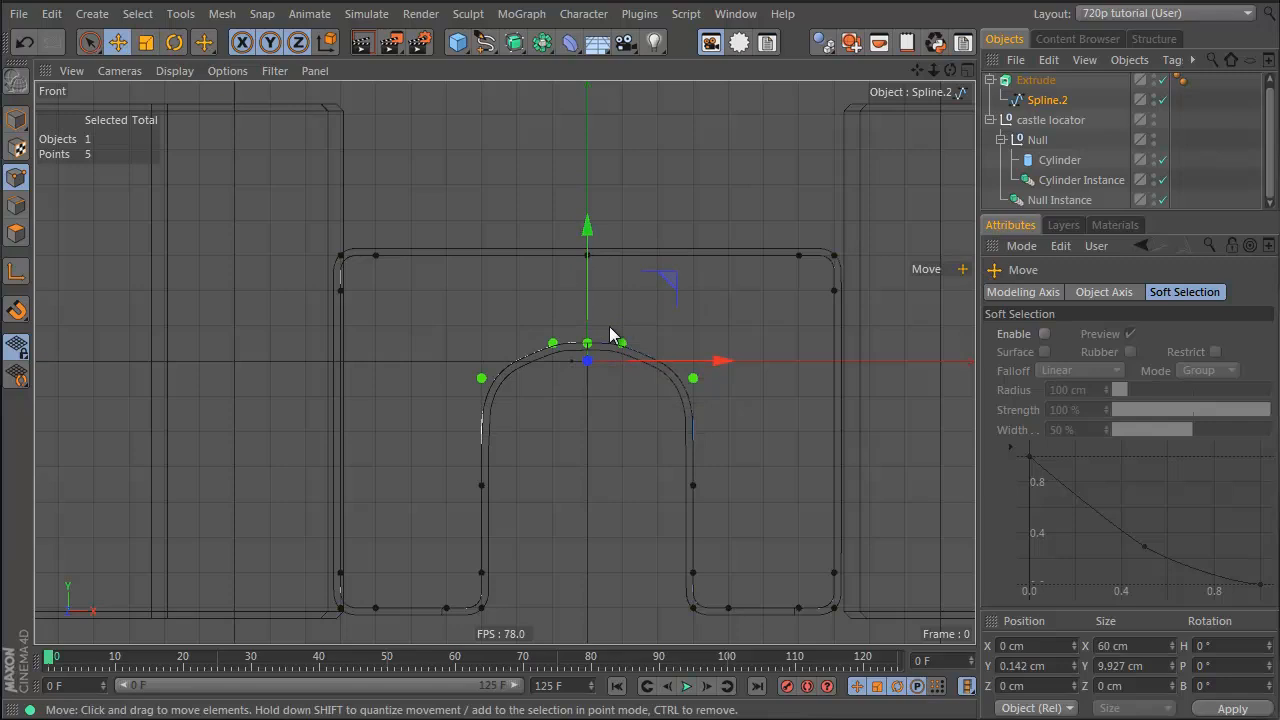
# Step: Spread the opening's three top points wider, and raise the middle one to Y about 6.2 cm
pyautogui.moveTo(532, 305); pyautogui.dragTo(702, 345)
pyautogui.press('t')
pyautogui.moveTo(565, 325); pyautogui.dragTo(597, 352)
pyautogui.press('e')
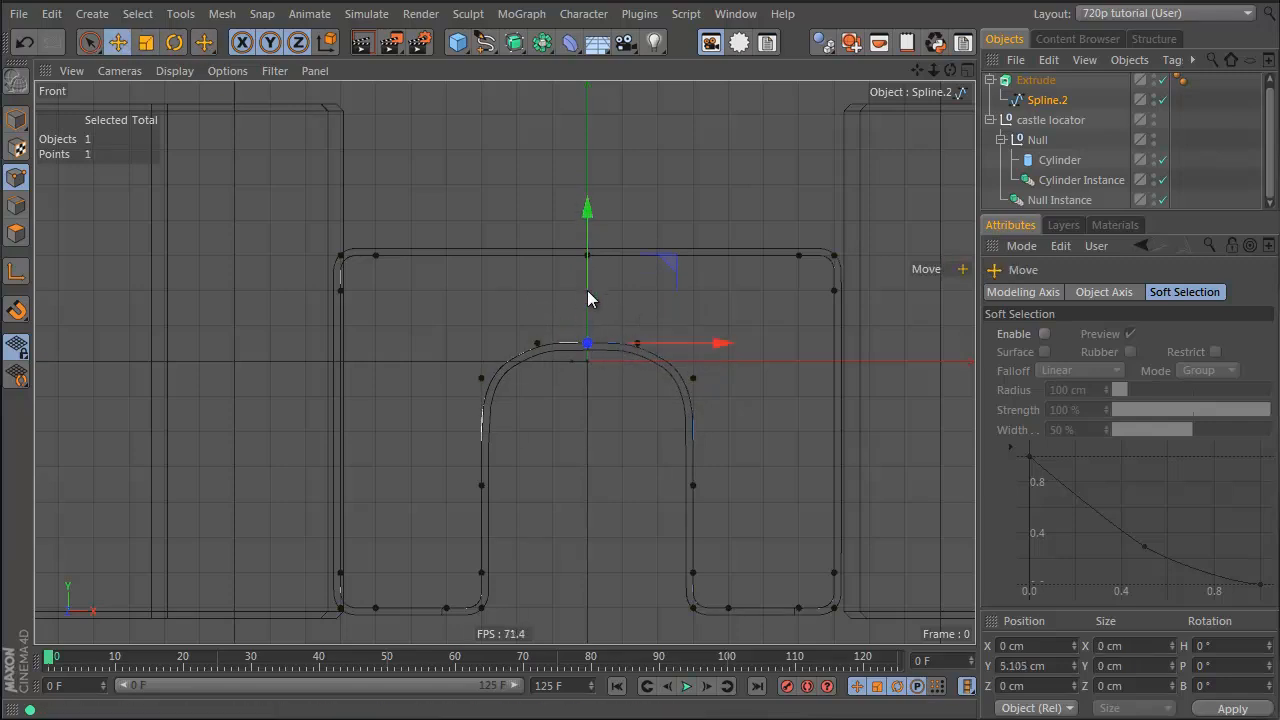
pyautogui.moveTo(587, 290); pyautogui.dragTo(589, 281)
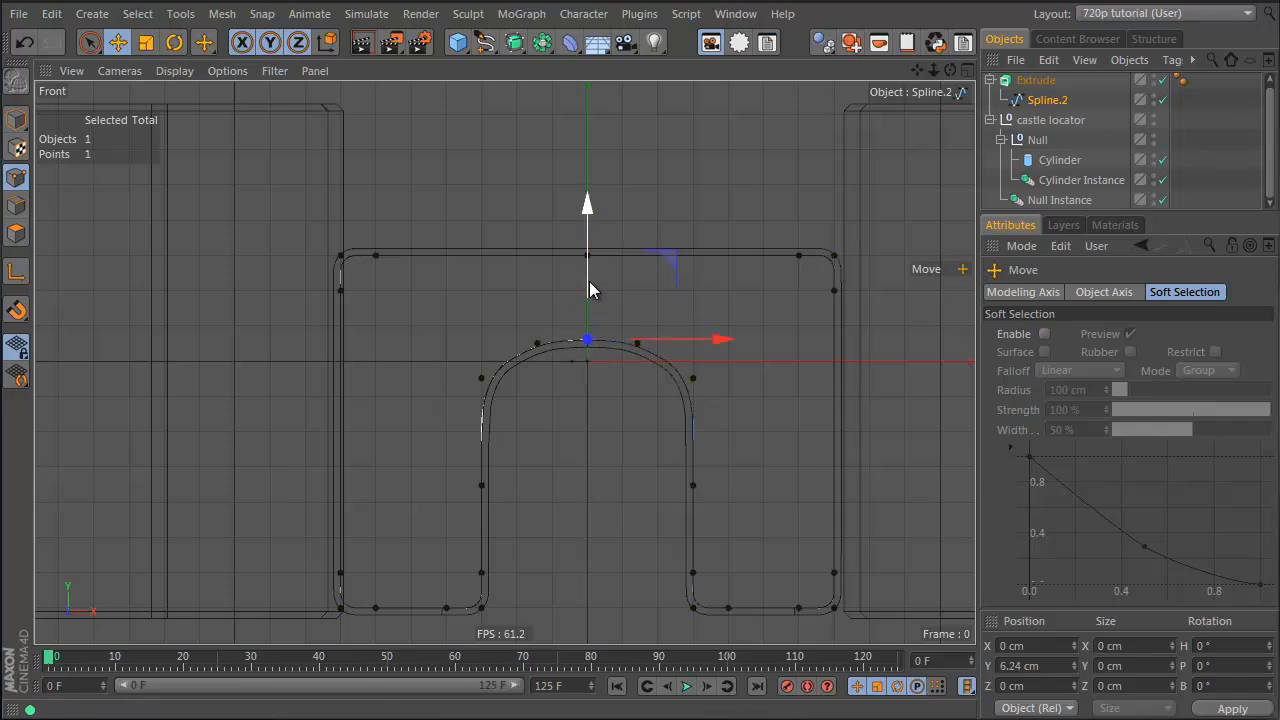
# Step: Lower the five points forming the rounded top of the arch opening slightly, leaving a thicker wall above it, and deselect everything
pyautogui.middleClick(617, 357)
pyautogui.moveTo(251, 189)
pyautogui.keyDown('alt'); pyautogui.mouseDown()
pyautogui.moveTo(337, 163)
pyautogui.moveTo(247, 188)
pyautogui.mouseUp(); pyautogui.keyUp('alt')
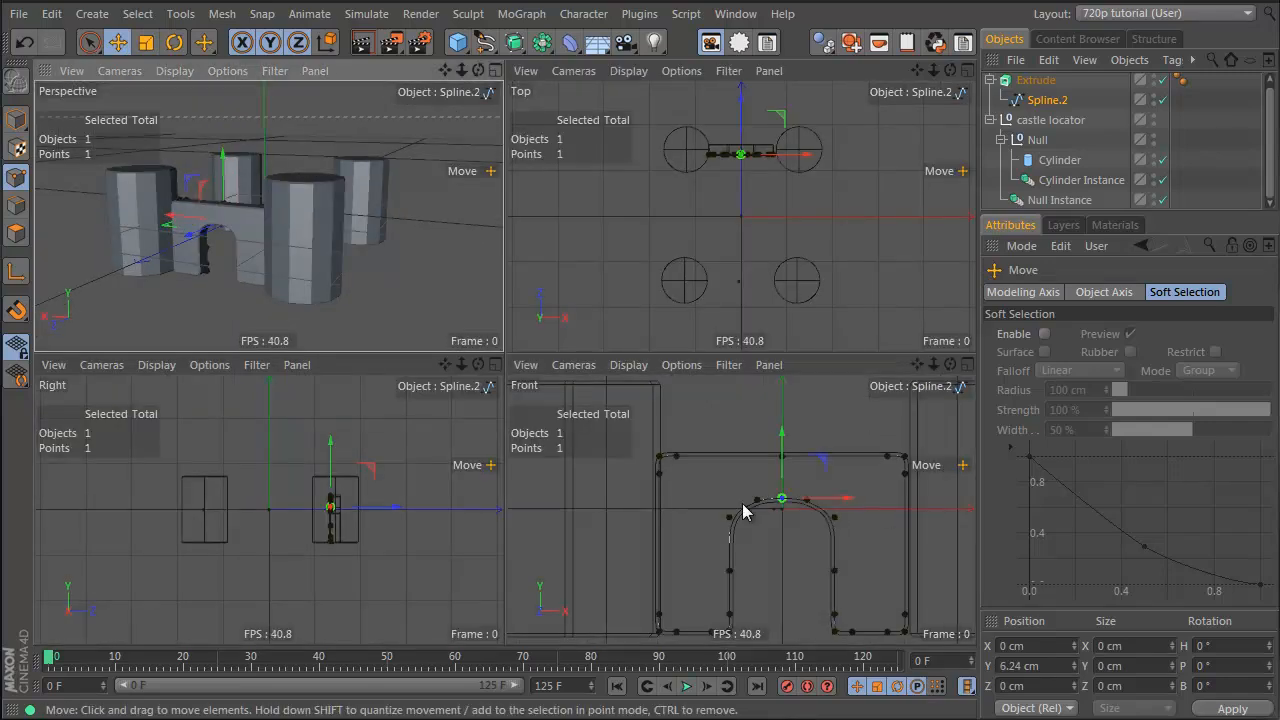
pyautogui.moveTo(701, 484); pyautogui.dragTo(872, 566)
pyautogui.moveTo(783, 449)
pyautogui.mouseDown()
pyautogui.moveTo(784, 489)
pyautogui.moveTo(785, 472)
pyautogui.mouseUp()
pyautogui.click(1108, 132)
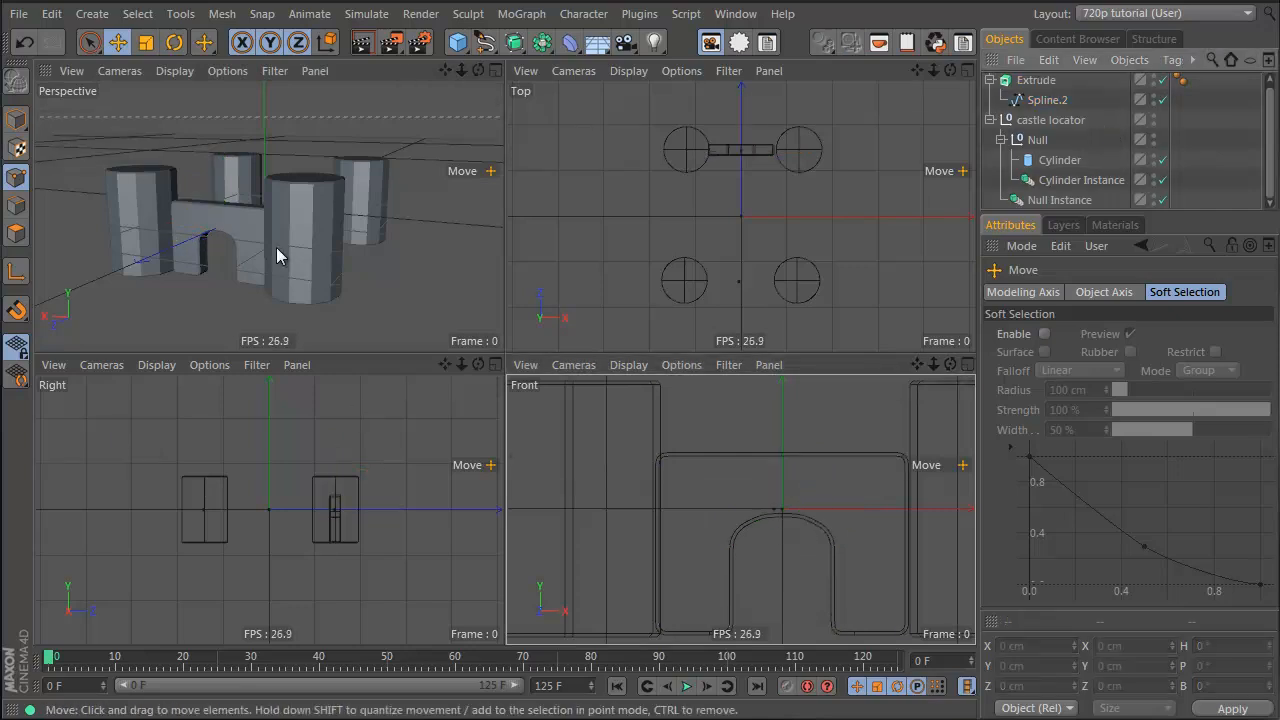
# Step: Rename the source Cylinder object inside the castle locator's Null as "tower cylinder1"
pyautogui.keyDown('alt'); pyautogui.moveTo(276, 247); pyautogui.dragTo(435, 207); pyautogui.keyUp('alt')
pyautogui.click(1050, 121)
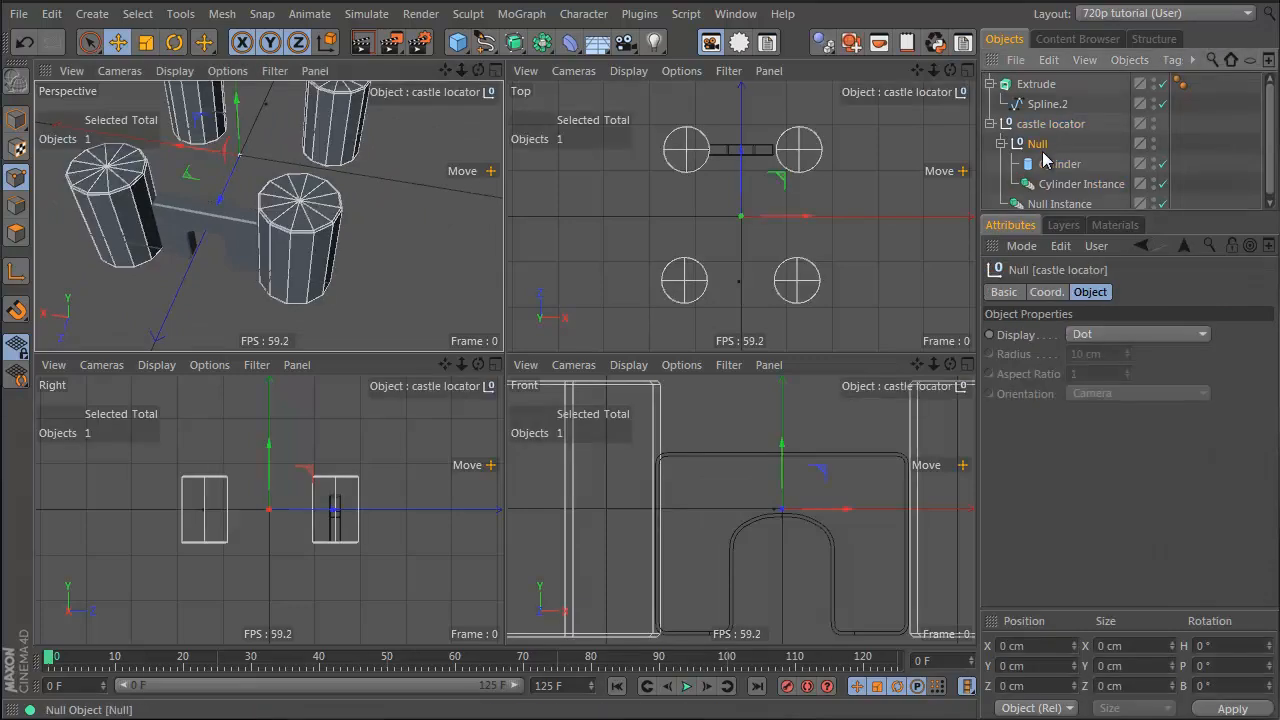
pyautogui.click(1046, 166)
pyautogui.doubleClick(1046, 168)
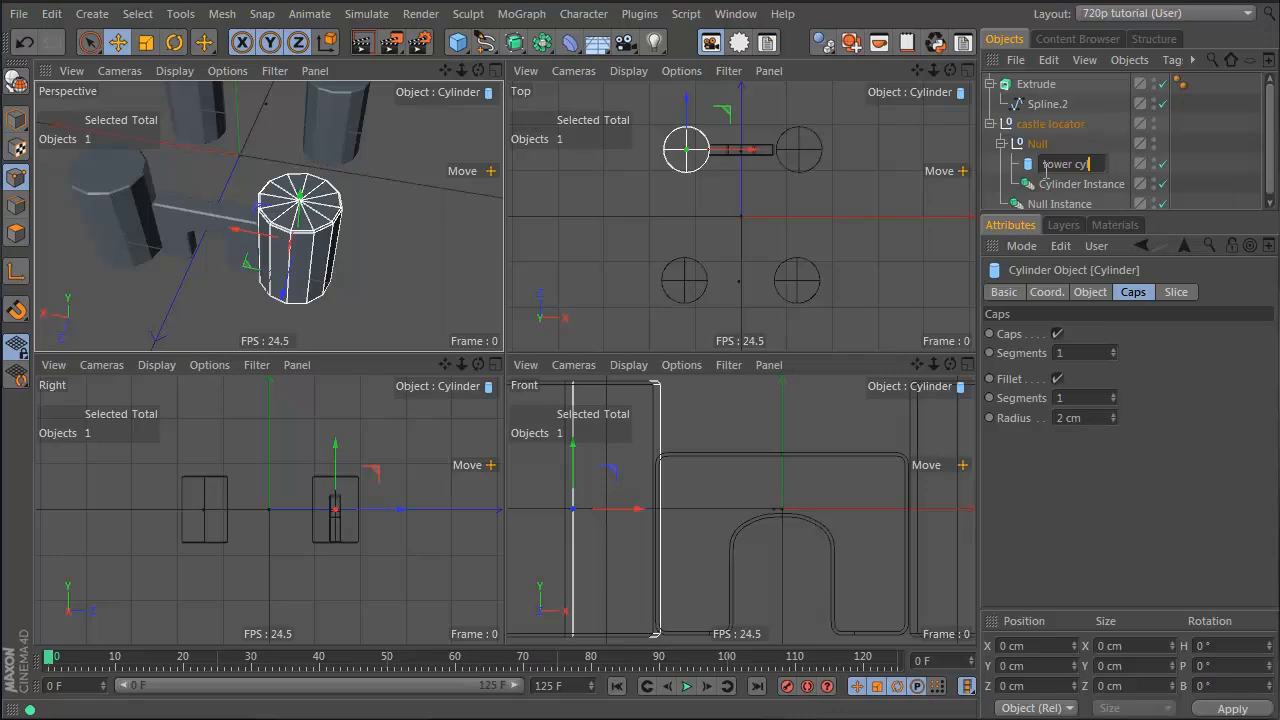
pyautogui.write('tower cylinder1')
pyautogui.press('Return')
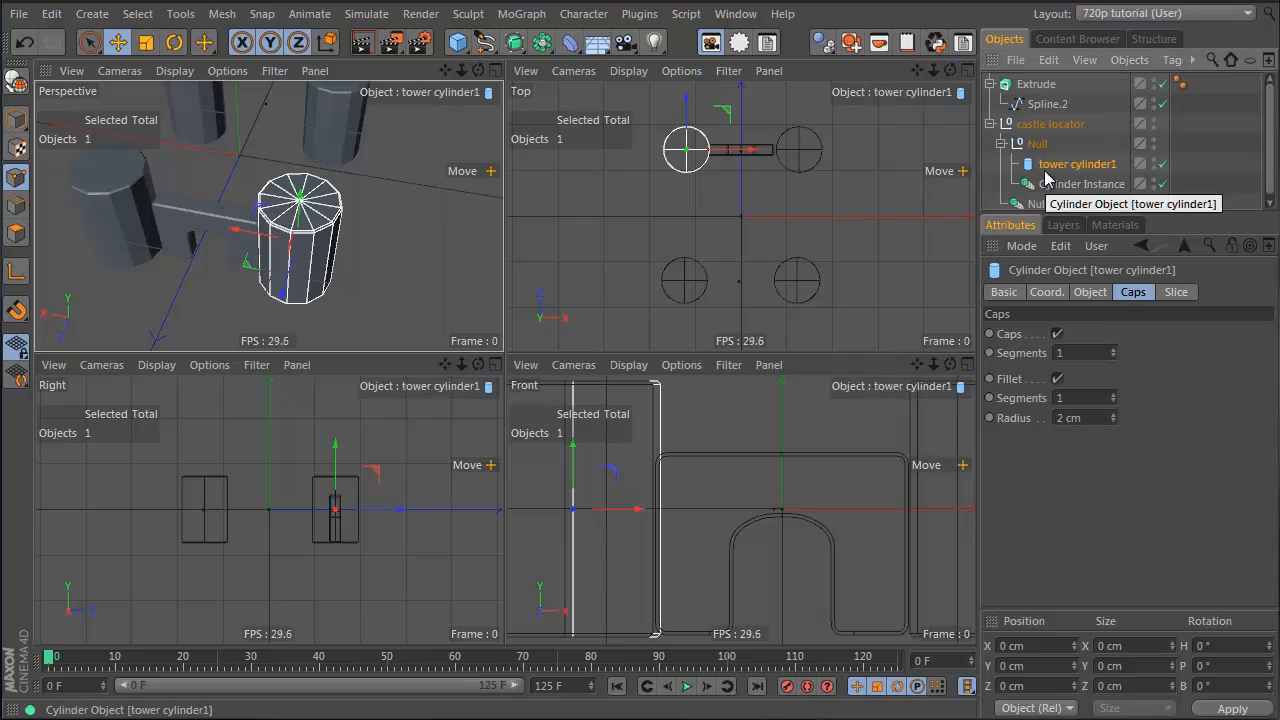
# Step: Duplicate tower cylinder1 straight up along Y to about 146 cm, stacking the copy on top of the original
pyautogui.keyDown('alt'); pyautogui.moveTo(806, 481); pyautogui.dragTo(729, 457, button='right'); pyautogui.keyUp('alt')
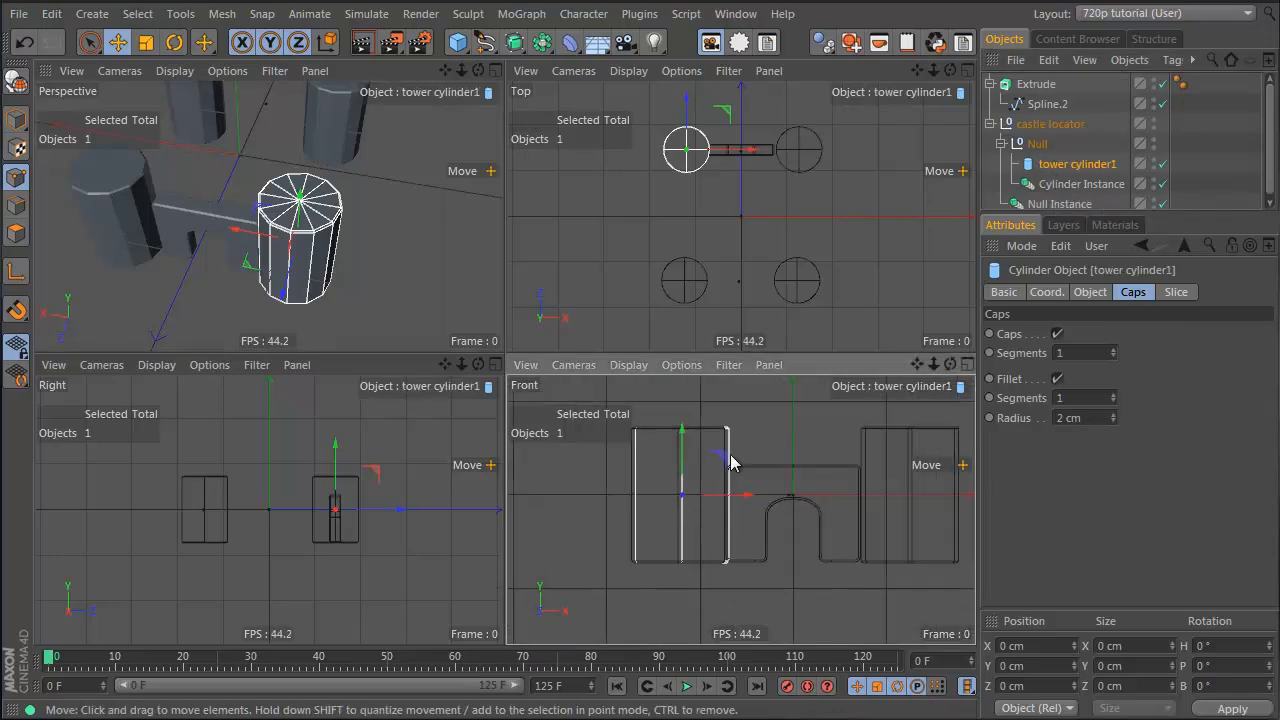
pyautogui.keyDown('alt'); pyautogui.moveTo(729, 457); pyautogui.dragTo(834, 484, button='middle'); pyautogui.keyUp('alt')
pyautogui.press('e')
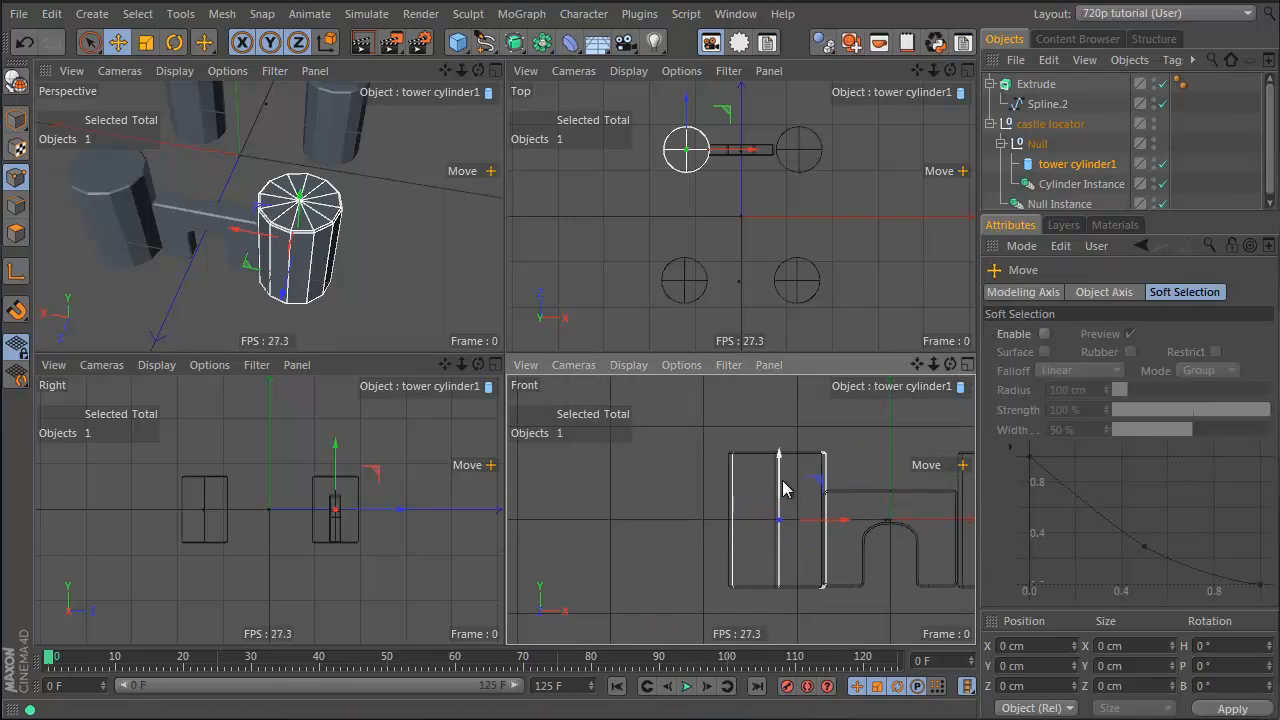
pyautogui.keyDown('ctrl'); pyautogui.moveTo(783, 488); pyautogui.dragTo(770, 384); pyautogui.keyUp('ctrl')
pyautogui.keyDown('alt'); pyautogui.moveTo(278, 258); pyautogui.dragTo(285, 170); pyautogui.keyUp('alt')
pyautogui.keyDown('alt'); pyautogui.moveTo(304, 333); pyautogui.dragTo(256, 342, button='middle'); pyautogui.keyUp('alt')
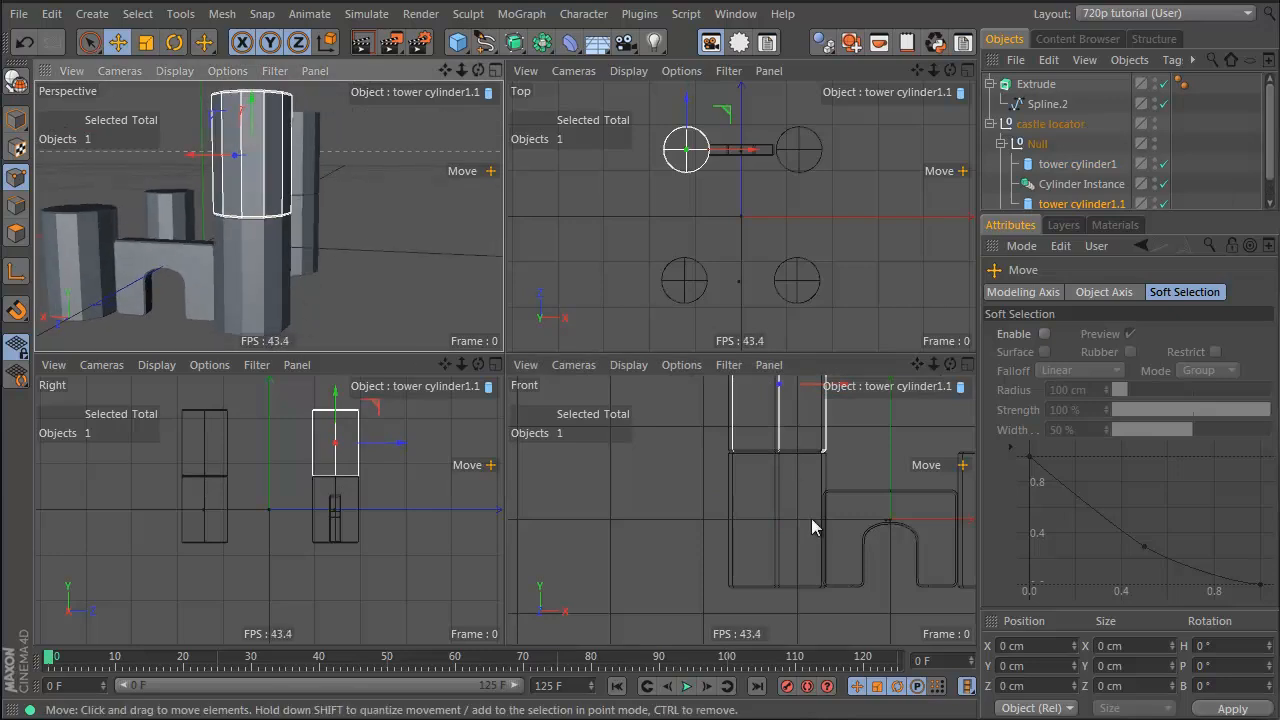
# Step: In Model mode, shorten tower cylinder1 from its top to a height of about 118 cm with the Transform Tool
pyautogui.keyDown('alt'); pyautogui.moveTo(811, 518); pyautogui.dragTo(772, 501, button='right'); pyautogui.keyUp('alt')
pyautogui.click(776, 470)
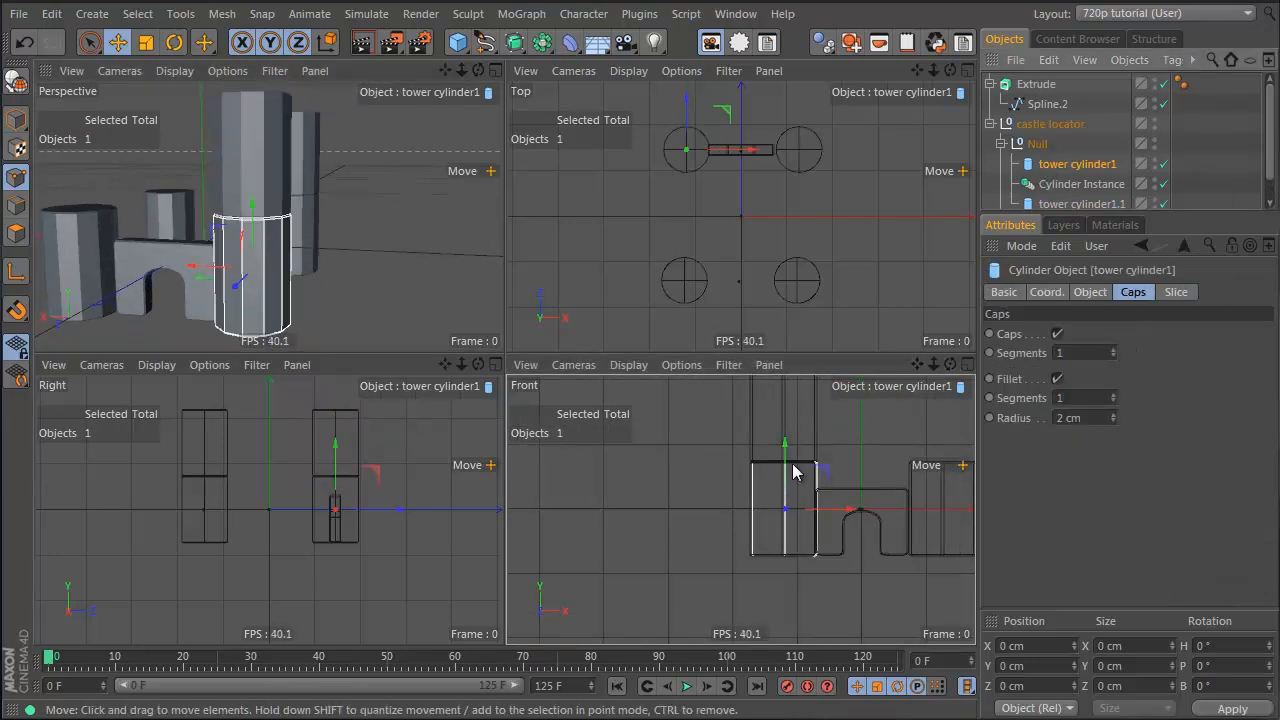
pyautogui.press('t')
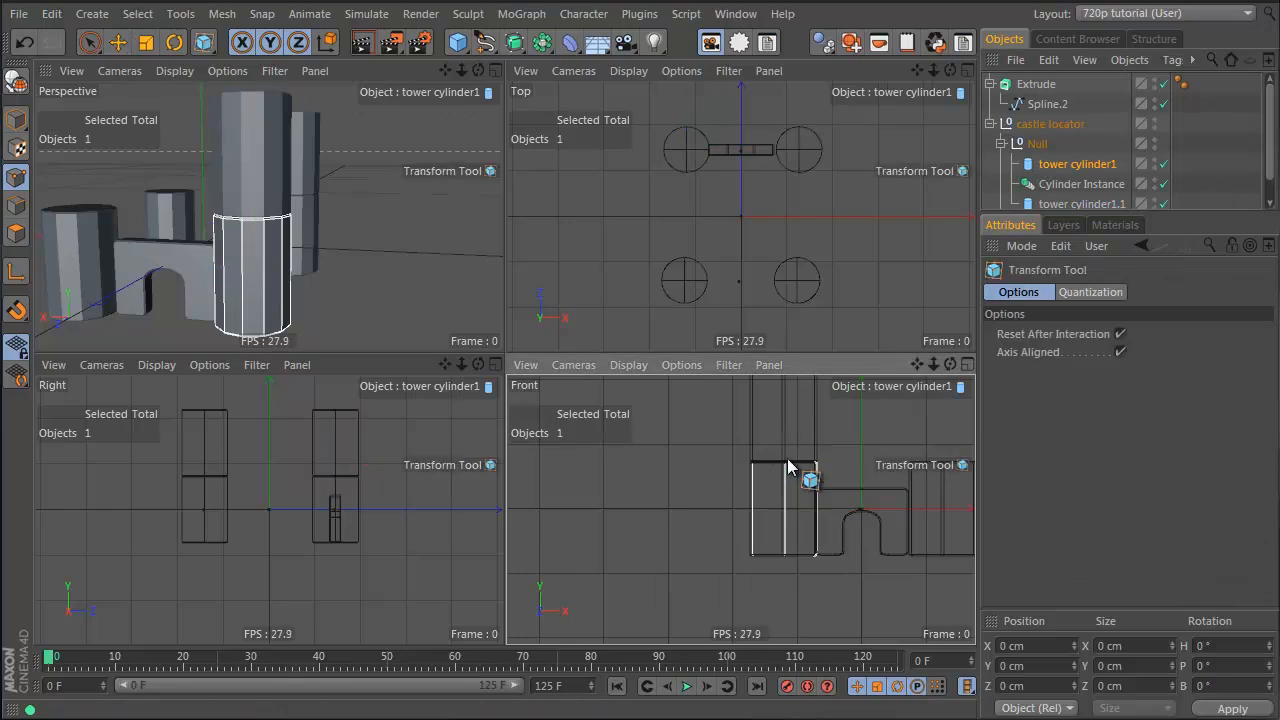
pyautogui.click(16, 119)
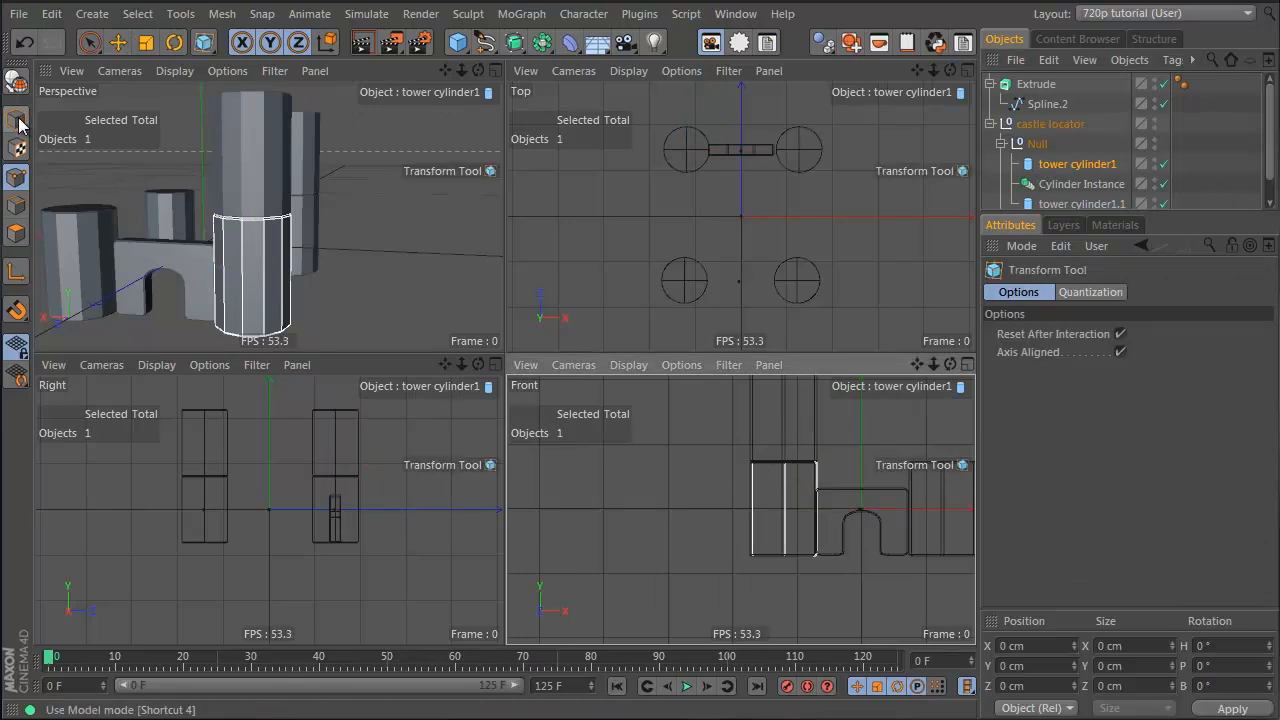
pyautogui.moveTo(785, 473); pyautogui.dragTo(786, 487)
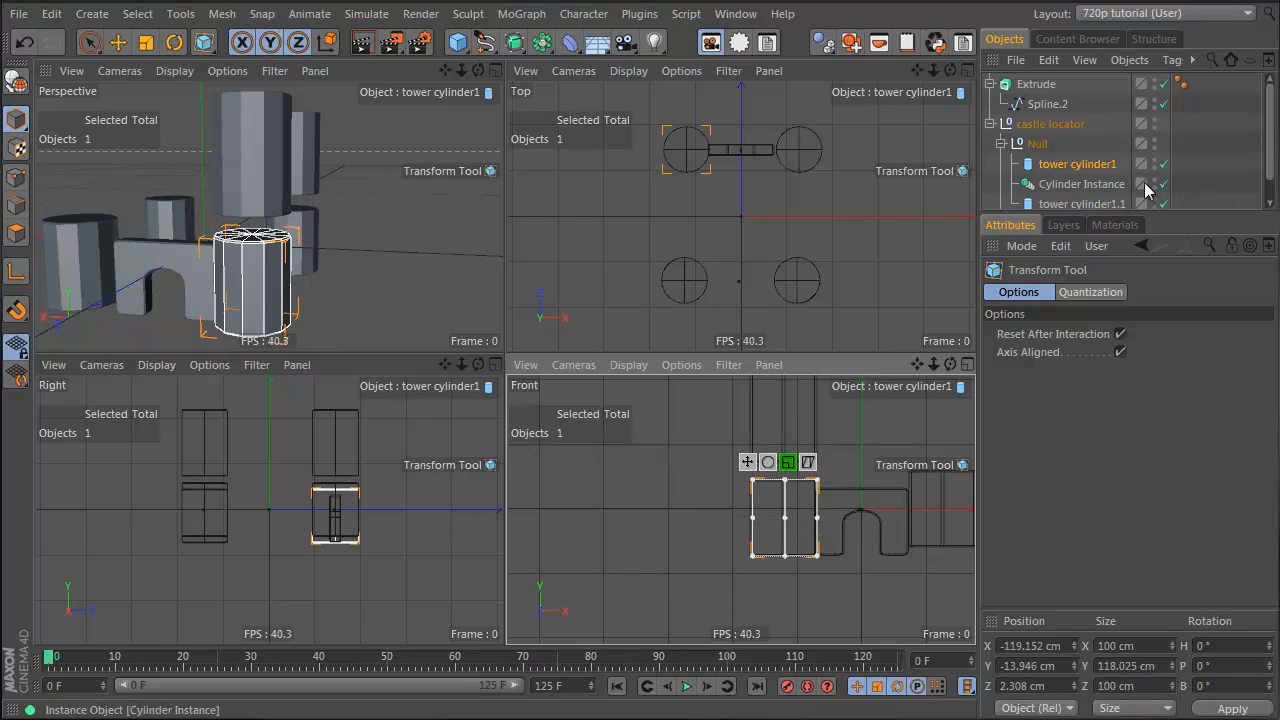
# Step: Lower tower cylinder1.1 onto the shortened base and reduce its height to about 75 cm, centred at Y about 85 cm
pyautogui.click(1089, 205)
pyautogui.keyDown('alt'); pyautogui.moveTo(806, 435); pyautogui.dragTo(812, 555, button='middle'); pyautogui.keyUp('alt')
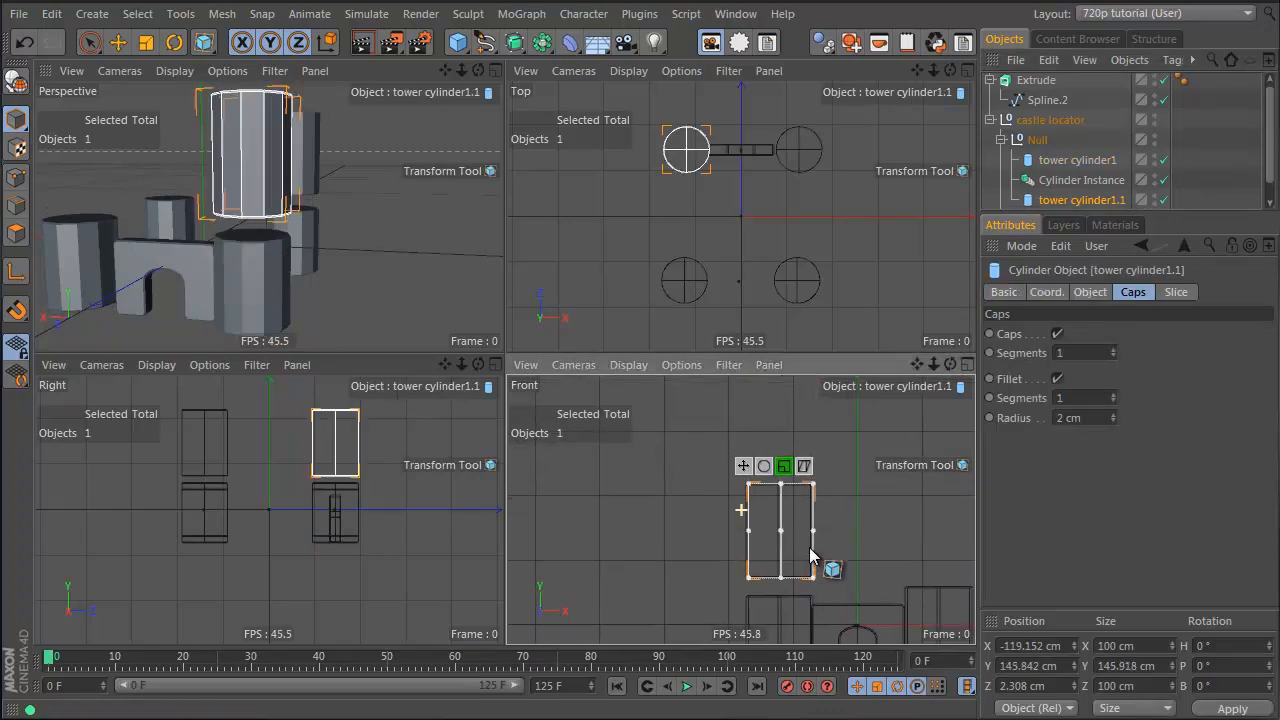
pyautogui.click(743, 466)
pyautogui.moveTo(782, 493); pyautogui.dragTo(785, 505)
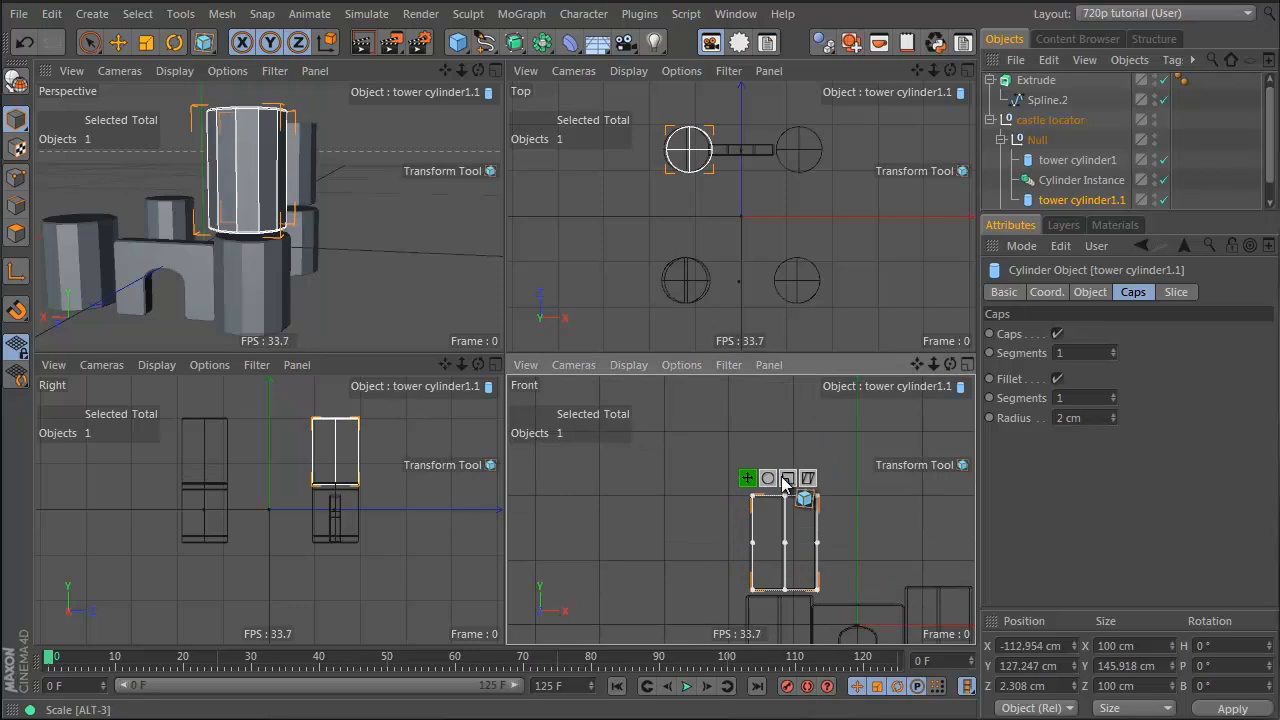
pyautogui.hotkey('ctrl', 'z')
pyautogui.click(785, 466)
pyautogui.press('e')
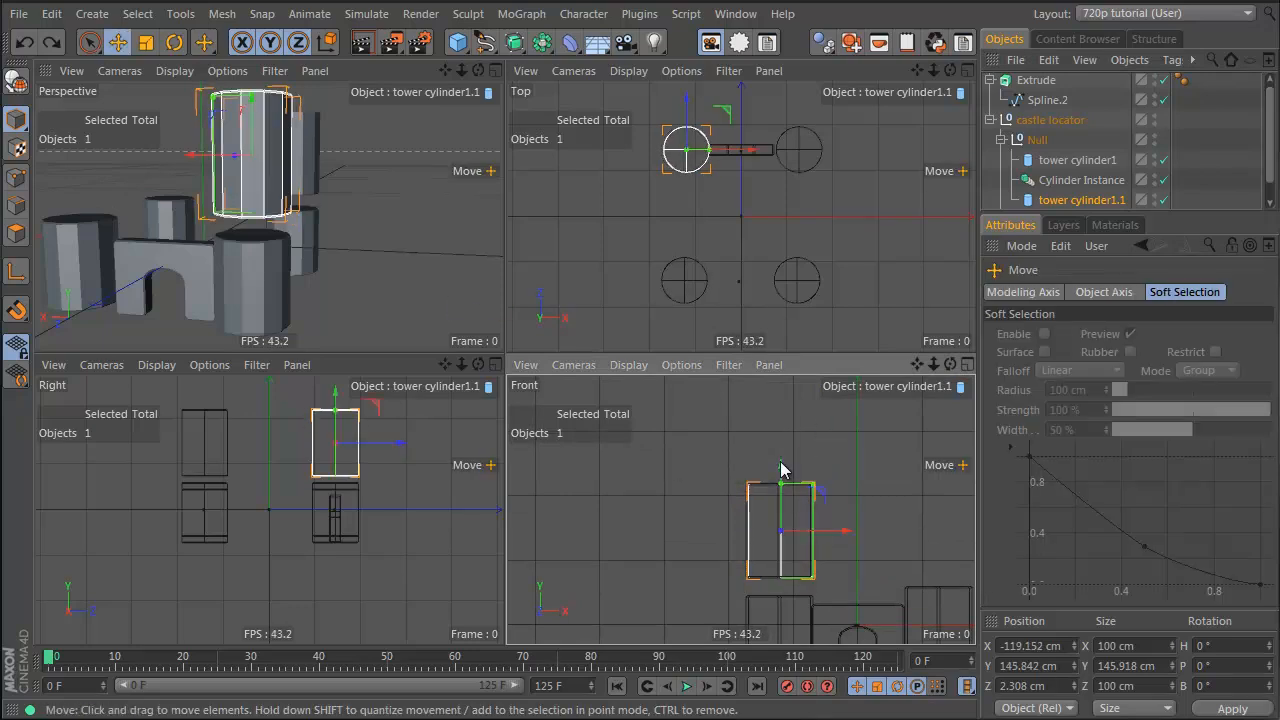
pyautogui.moveTo(781, 468); pyautogui.dragTo(782, 547)
pyautogui.press('space')
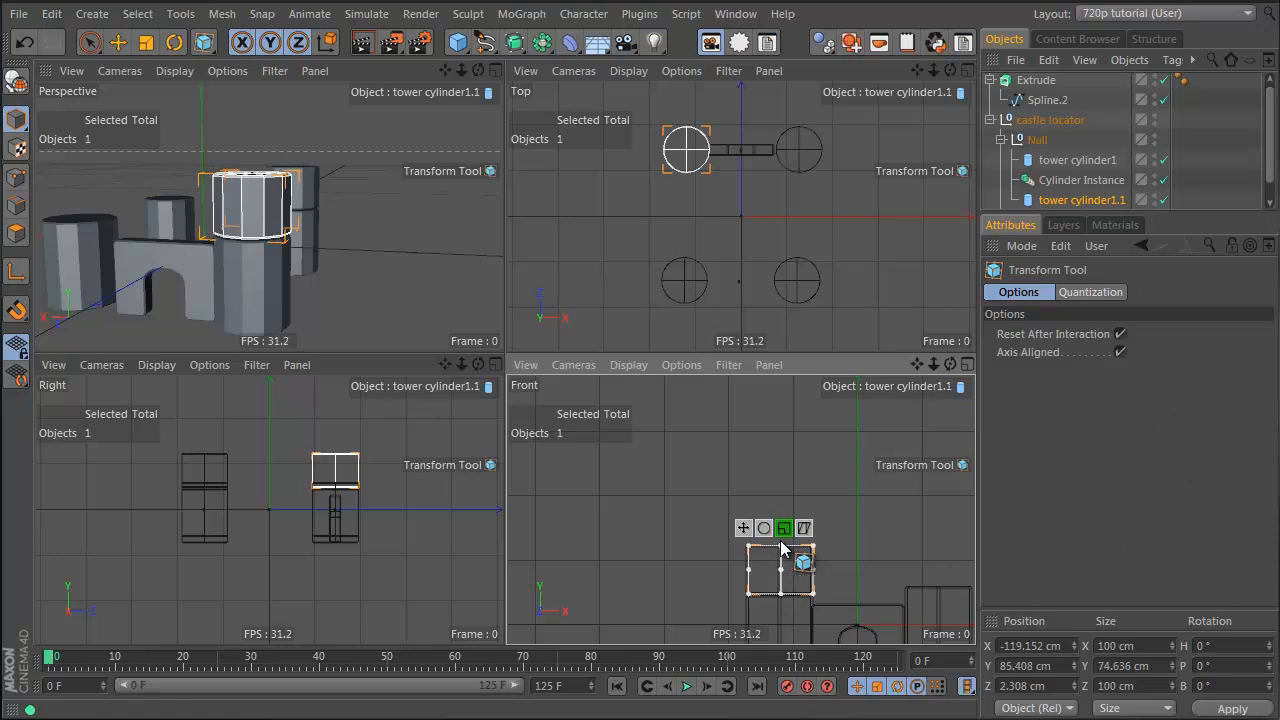
pyautogui.click(1114, 123)
# Step: Add a cube in the perspective view, scale it down to about 48 cm, and reshape it into a narrow upright block
pyautogui.middleClick(271, 205)
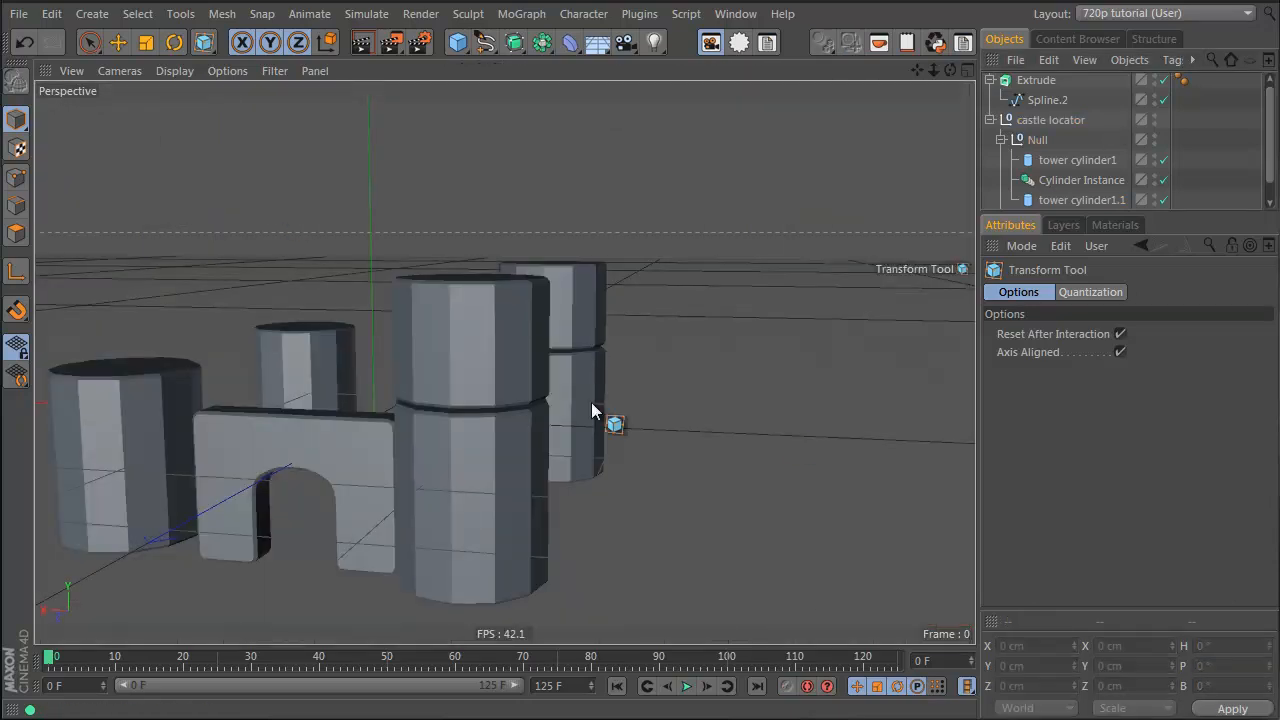
pyautogui.keyDown('alt'); pyautogui.moveTo(591, 403); pyautogui.dragTo(529, 437); pyautogui.keyUp('alt')
pyautogui.click(457, 41)
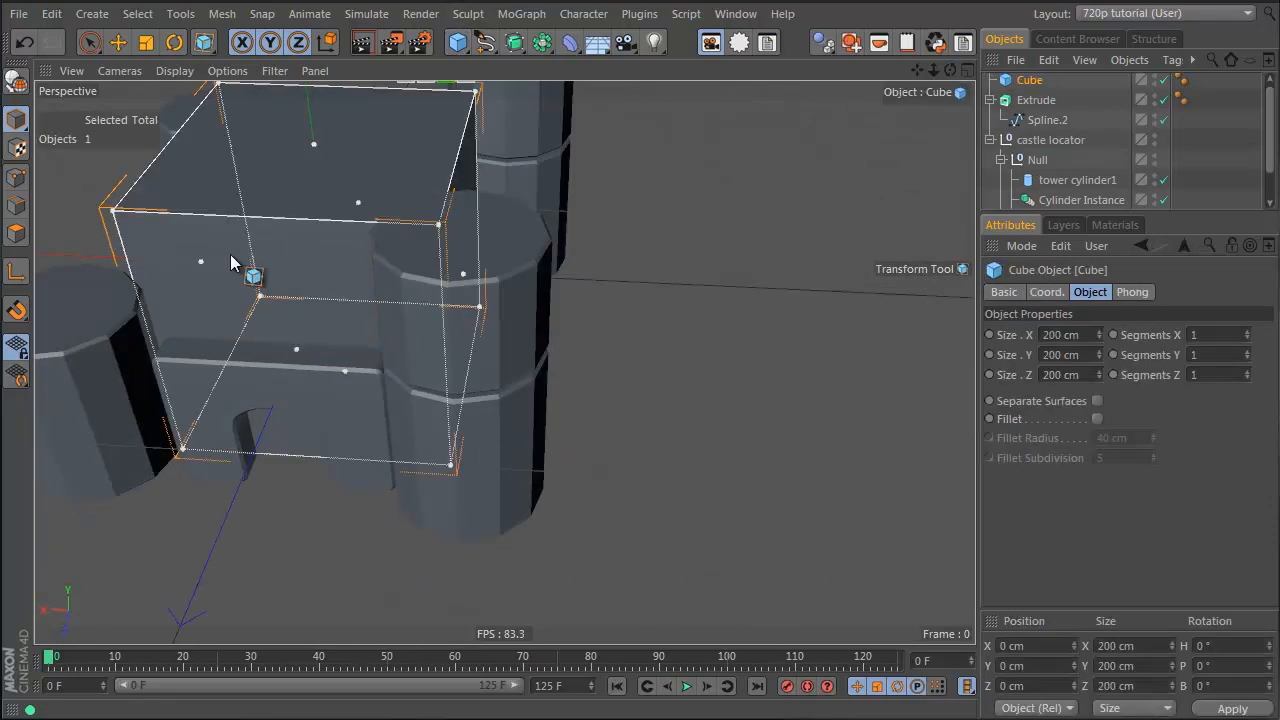
pyautogui.press('t')
pyautogui.moveTo(250, 127); pyautogui.dragTo(530, 321)
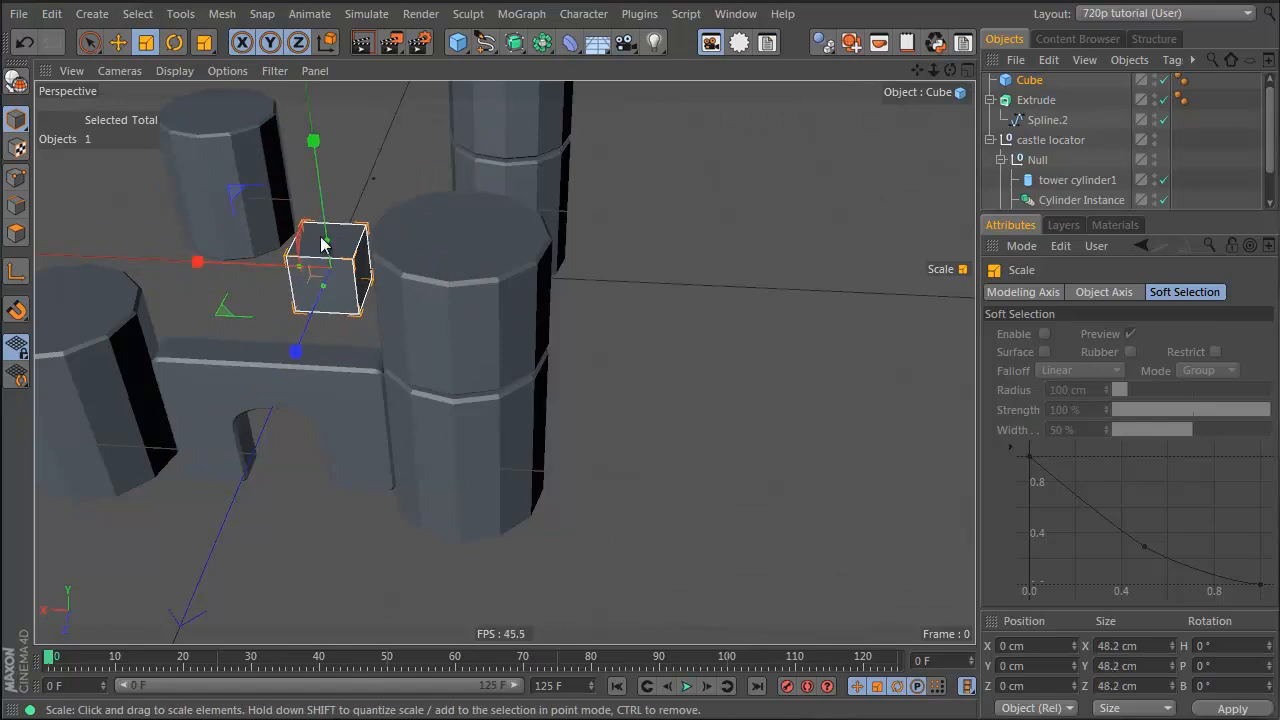
pyautogui.moveTo(323, 240); pyautogui.dragTo(324, 211)
pyautogui.moveTo(634, 240); pyautogui.dragTo(346, 286)
# Step: Add a MoGraph Cloner as a child of tower cylinder1.1 and set its X, Y and Z positions to 0 cm
pyautogui.click(488, 226)
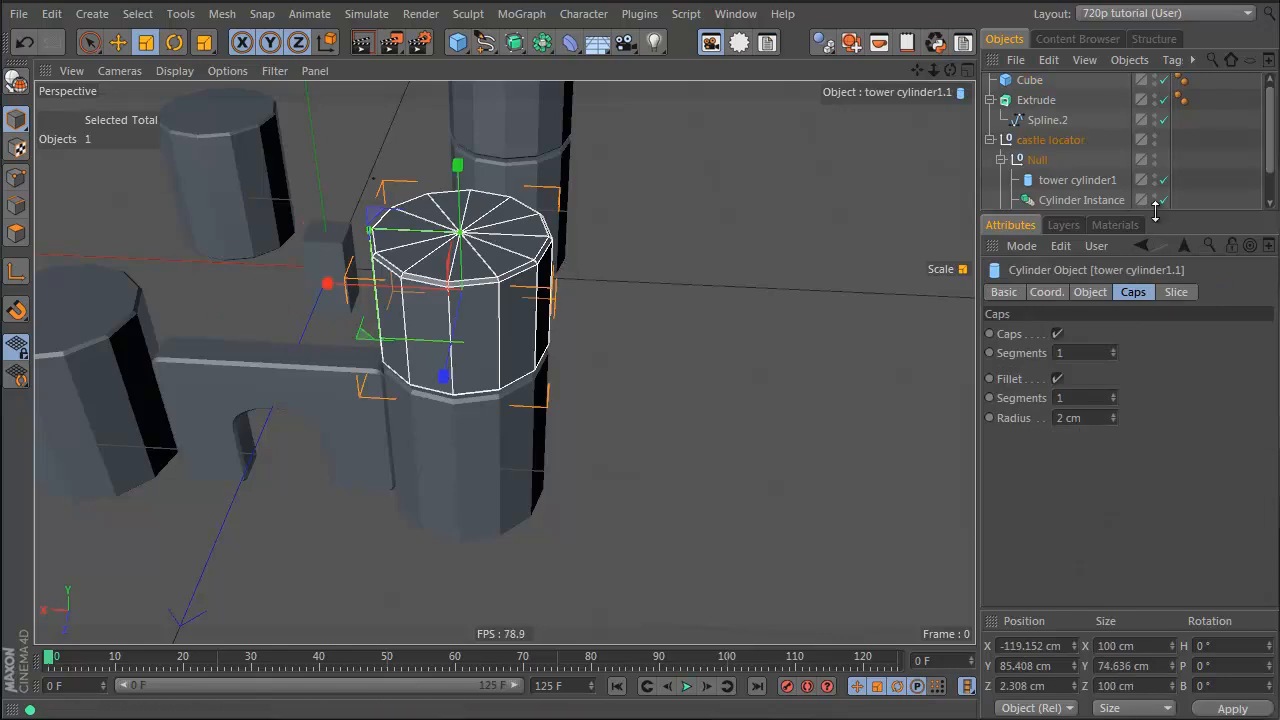
pyautogui.moveTo(1157, 214); pyautogui.dragTo(1157, 372)
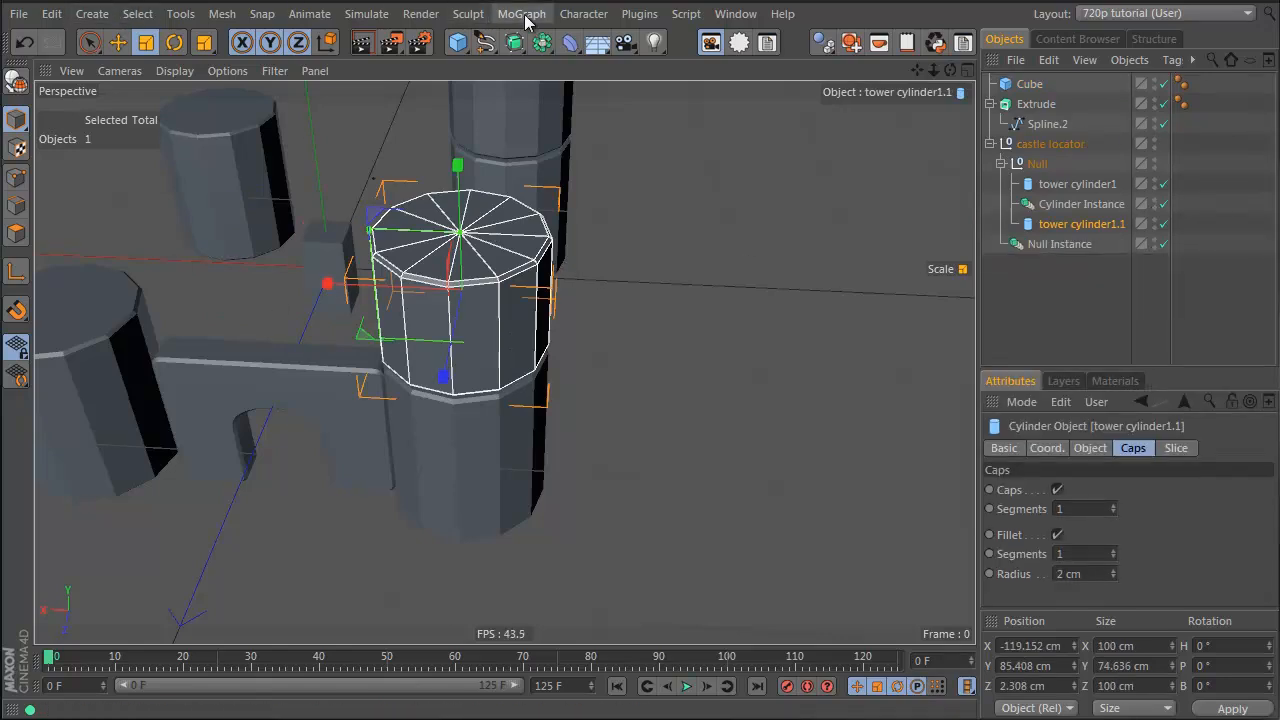
pyautogui.click(521, 13)
pyautogui.click(562, 165)
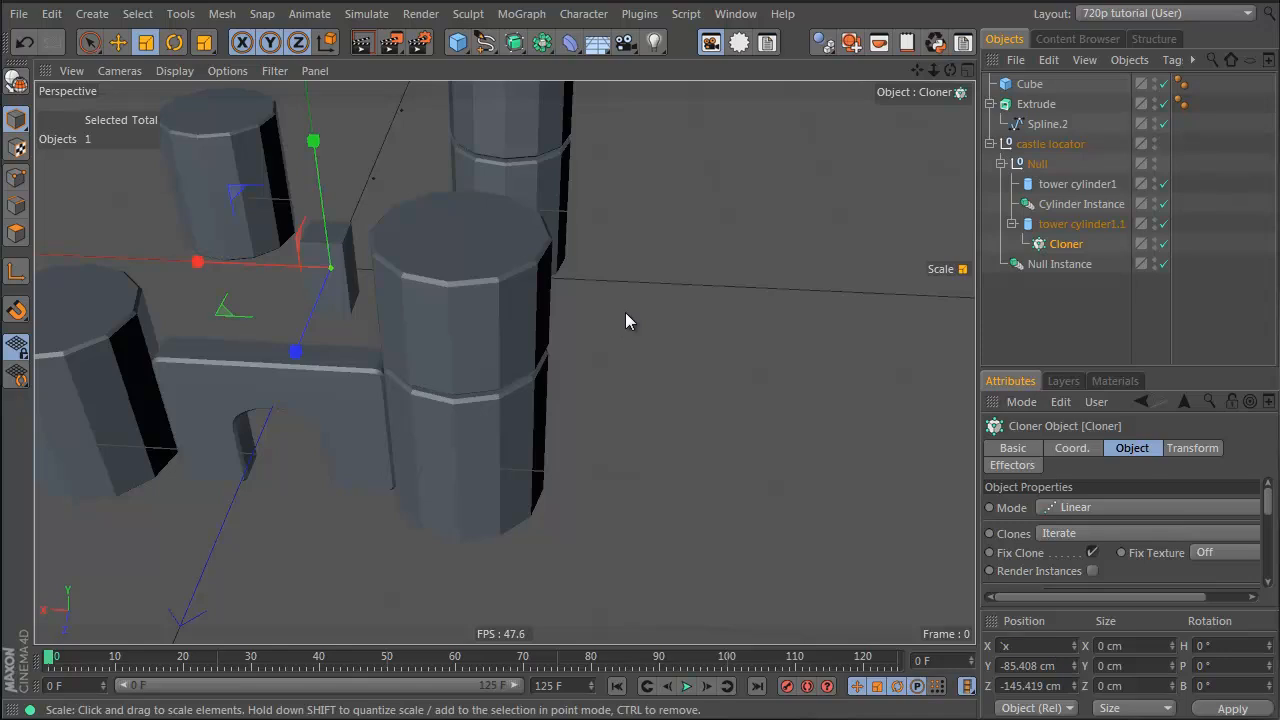
pyautogui.press('Return')
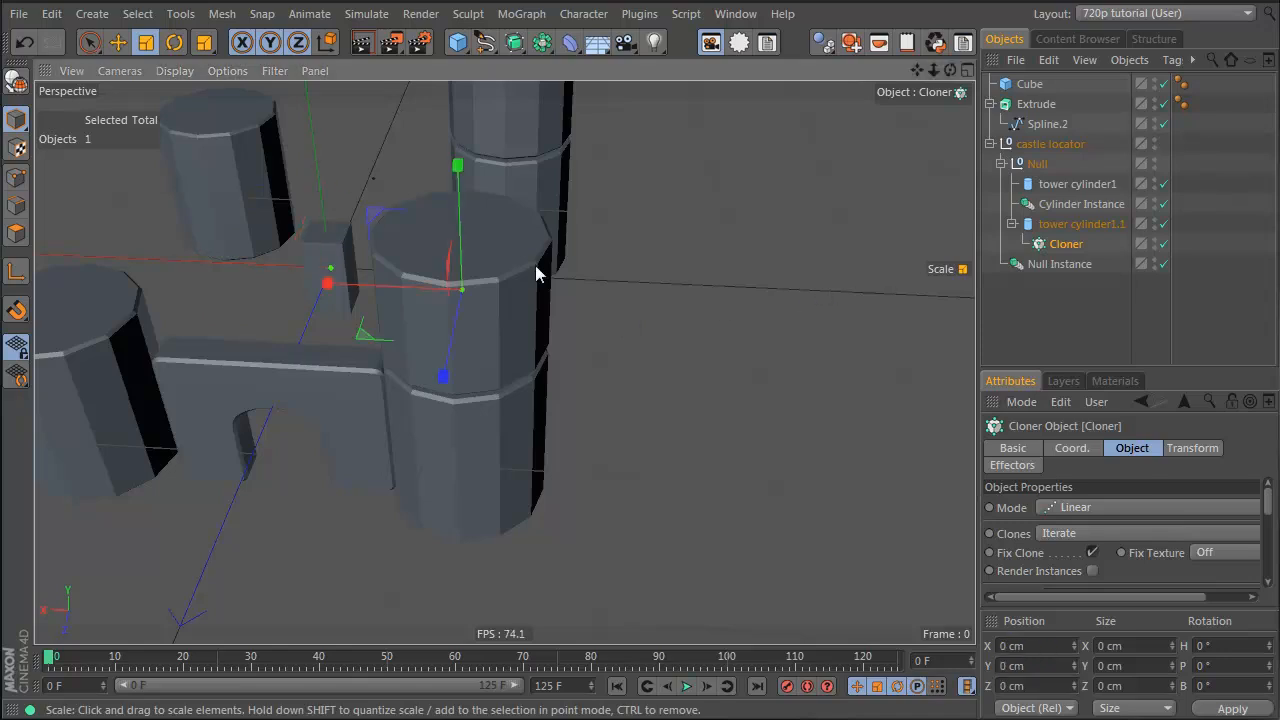
pyautogui.keyDown('alt'); pyautogui.moveTo(535, 265); pyautogui.dragTo(480, 296); pyautogui.keyUp('alt')
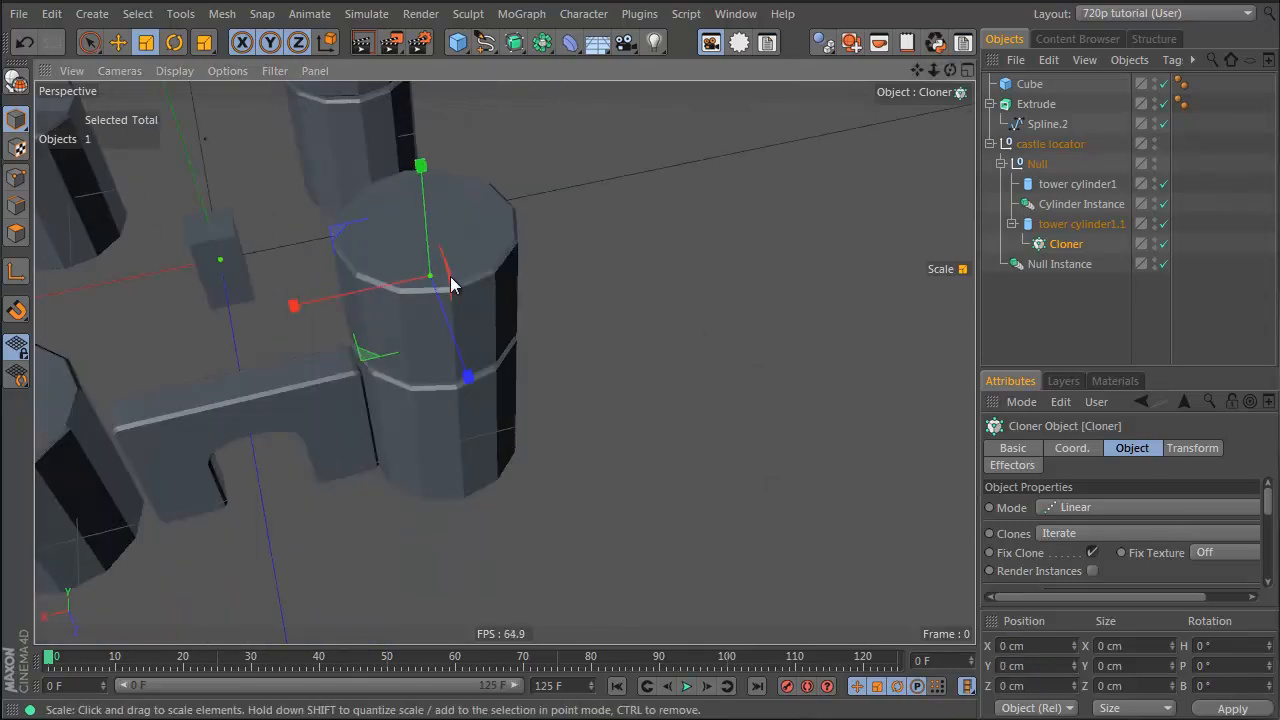
# Step: Make the cube a child of the Cloner and set the Cloner's mode to Radial
pyautogui.moveTo(1032, 86); pyautogui.dragTo(1063, 247)
pyautogui.click(1058, 224)
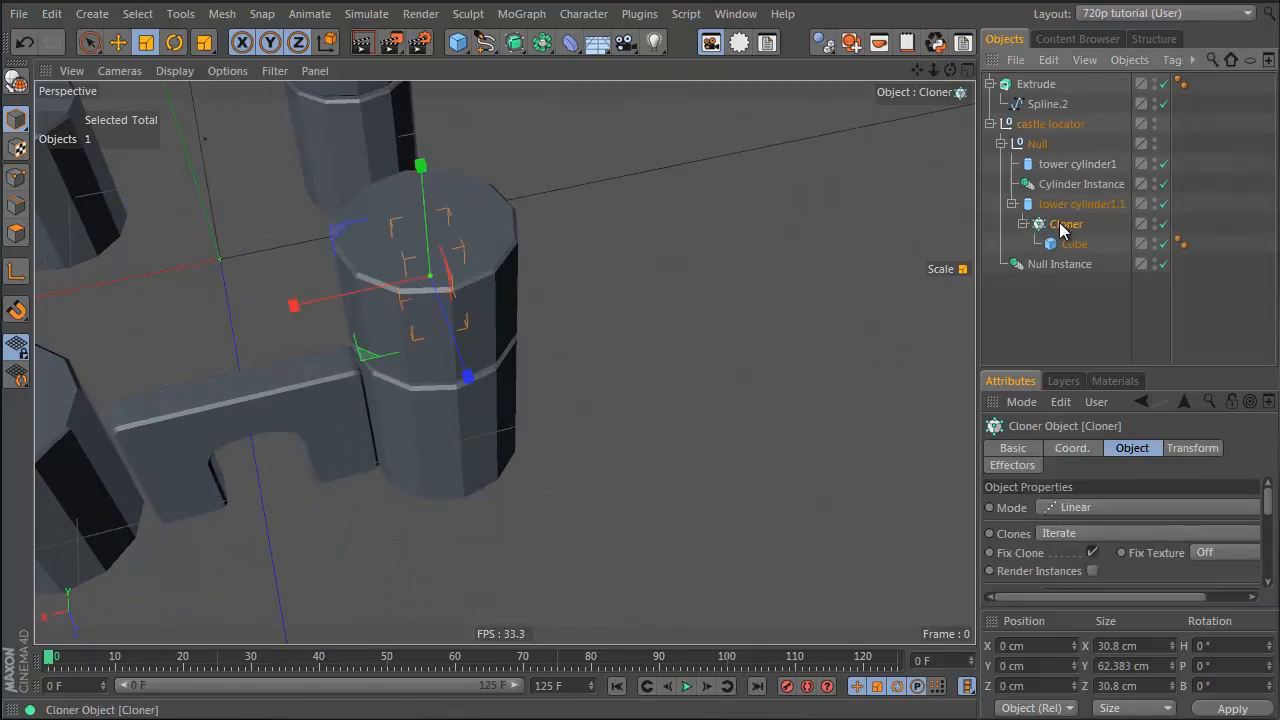
pyautogui.click(1104, 507)
pyautogui.click(1110, 568)
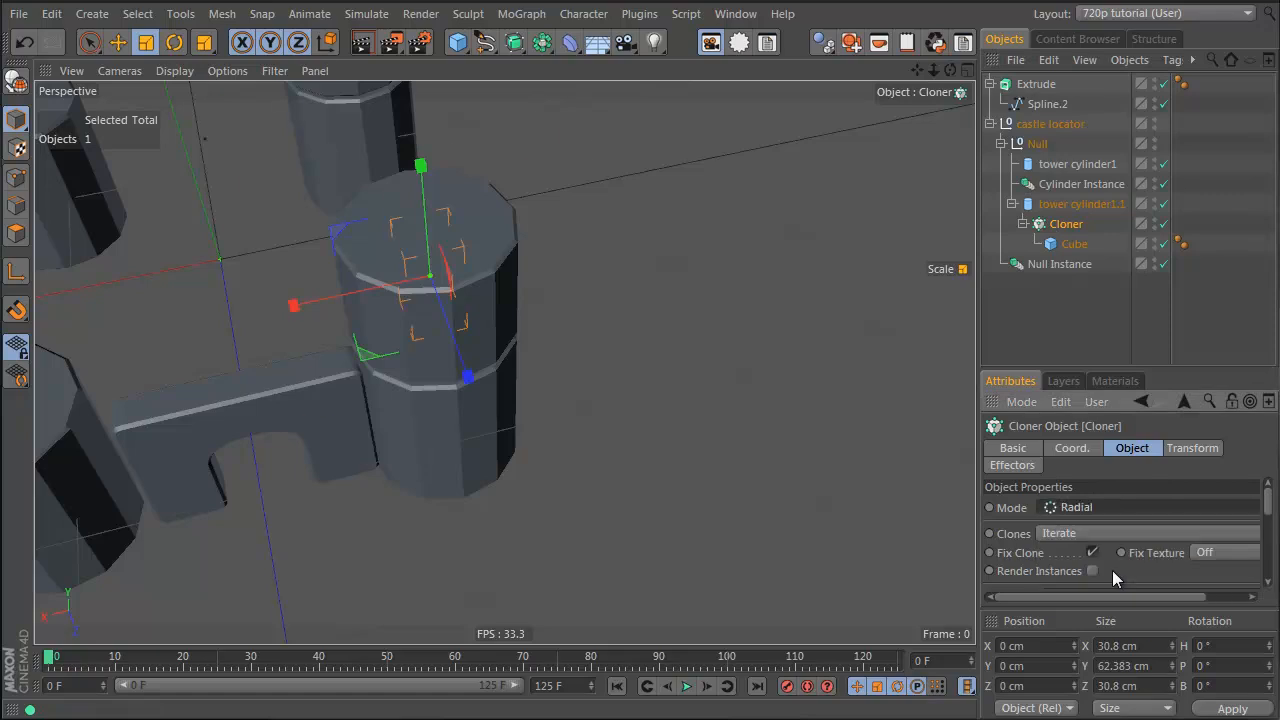
pyautogui.keyDown('alt'); pyautogui.moveTo(411, 329); pyautogui.dragTo(465, 256); pyautogui.keyUp('alt')
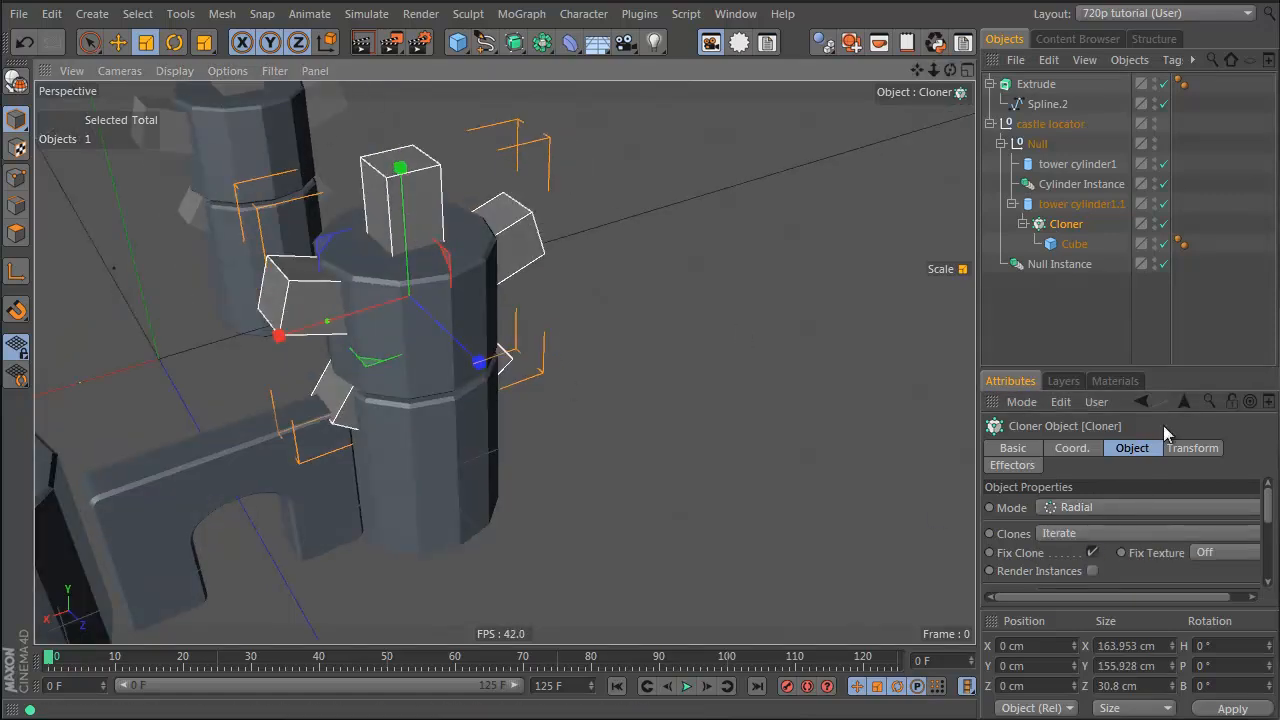
# Step: Set the radial Cloner's plane to XZ so the blocks ring the tower upright
pyautogui.moveTo(1164, 367); pyautogui.dragTo(1170, 275)
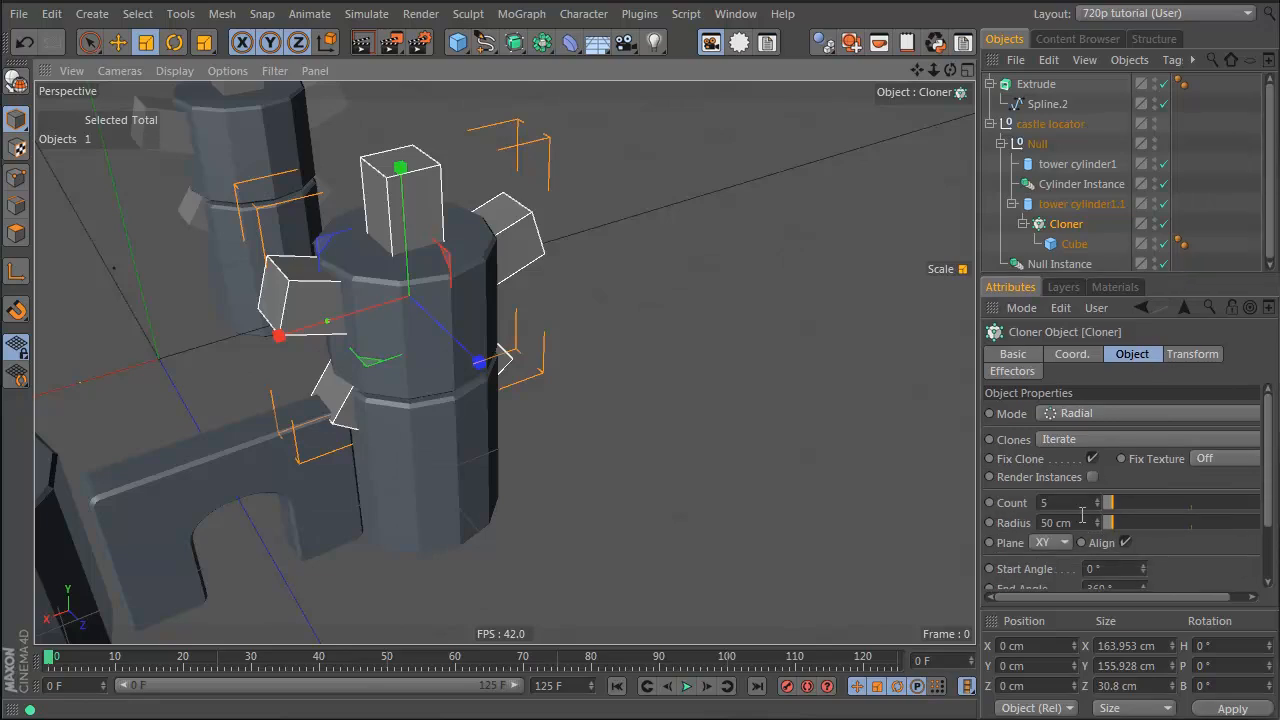
pyautogui.click(1064, 543)
pyautogui.click(1050, 586)
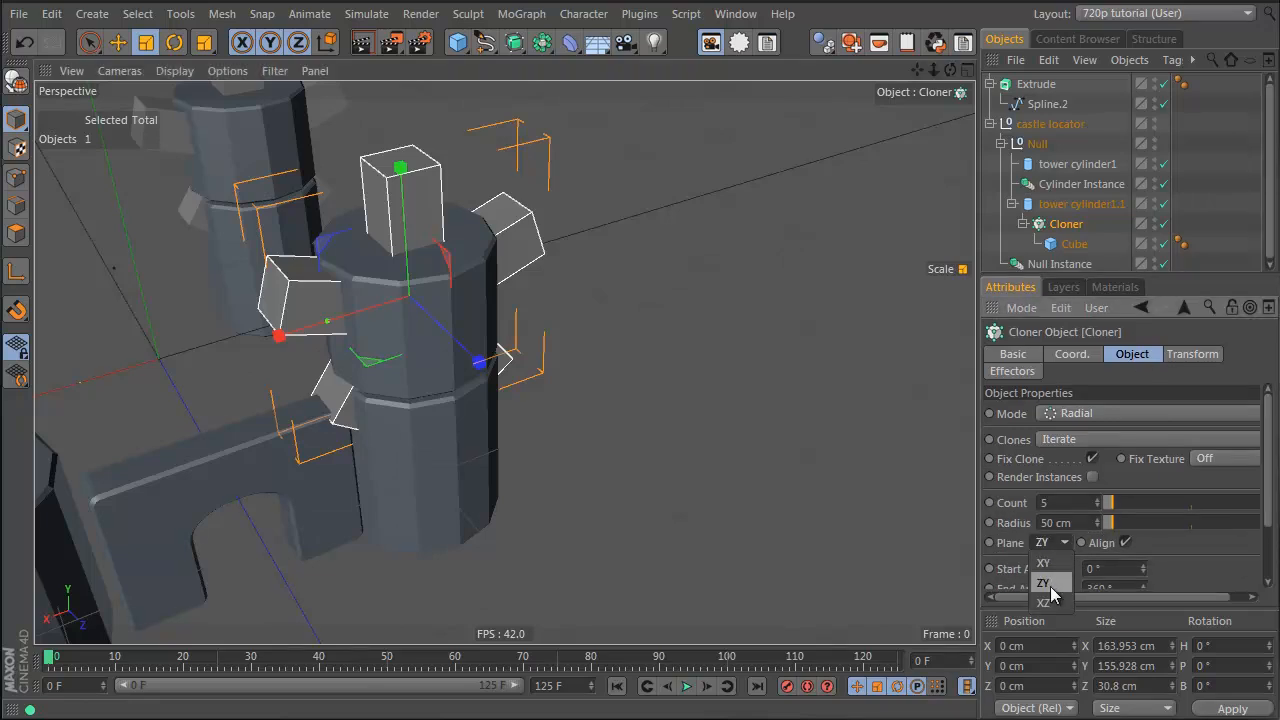
pyautogui.scroll(-1, 1051, 545)
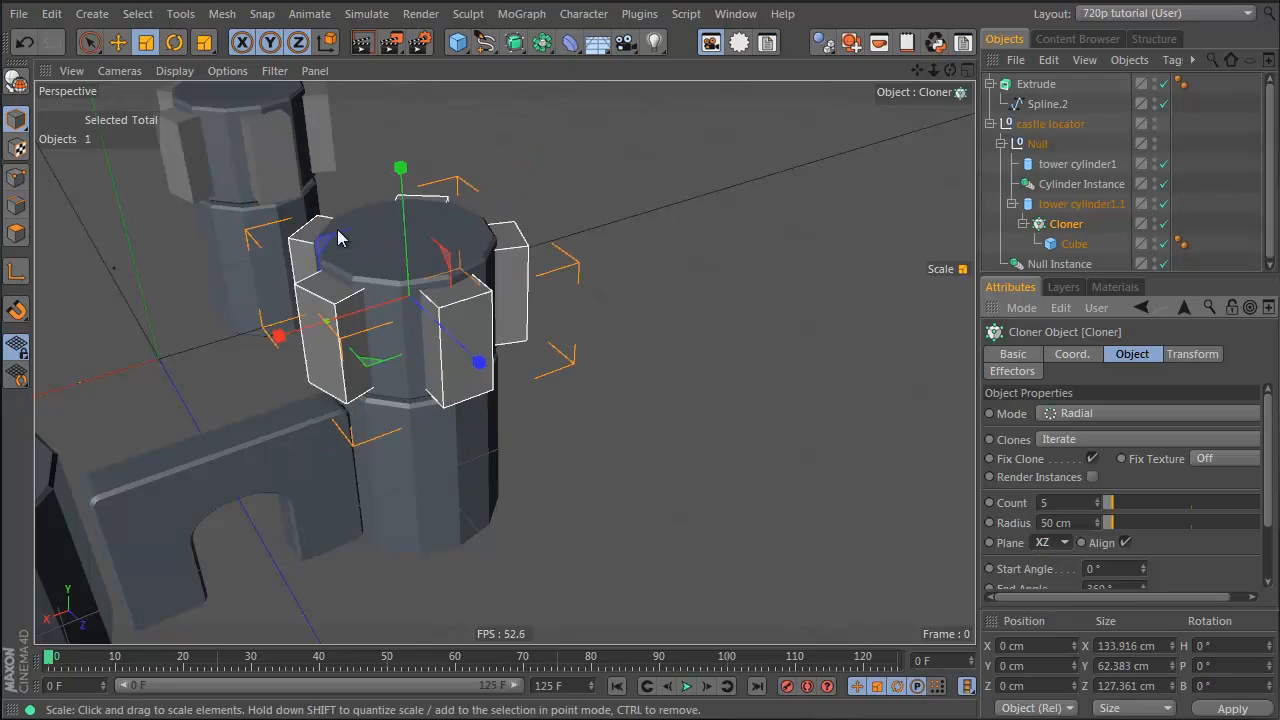
# Step: Scale the cloned cube down to about 15.4 x 45 x 22.2 cm so it makes slimmer window blocks
pyautogui.keyDown('alt'); pyautogui.moveTo(334, 229); pyautogui.dragTo(451, 265); pyautogui.keyUp('alt')
pyautogui.keyDown('alt'); pyautogui.moveTo(380, 272); pyautogui.dragTo(455, 272, button='right'); pyautogui.keyUp('alt')
pyautogui.keyDown('alt'); pyautogui.moveTo(559, 342); pyautogui.dragTo(484, 375); pyautogui.keyUp('alt')
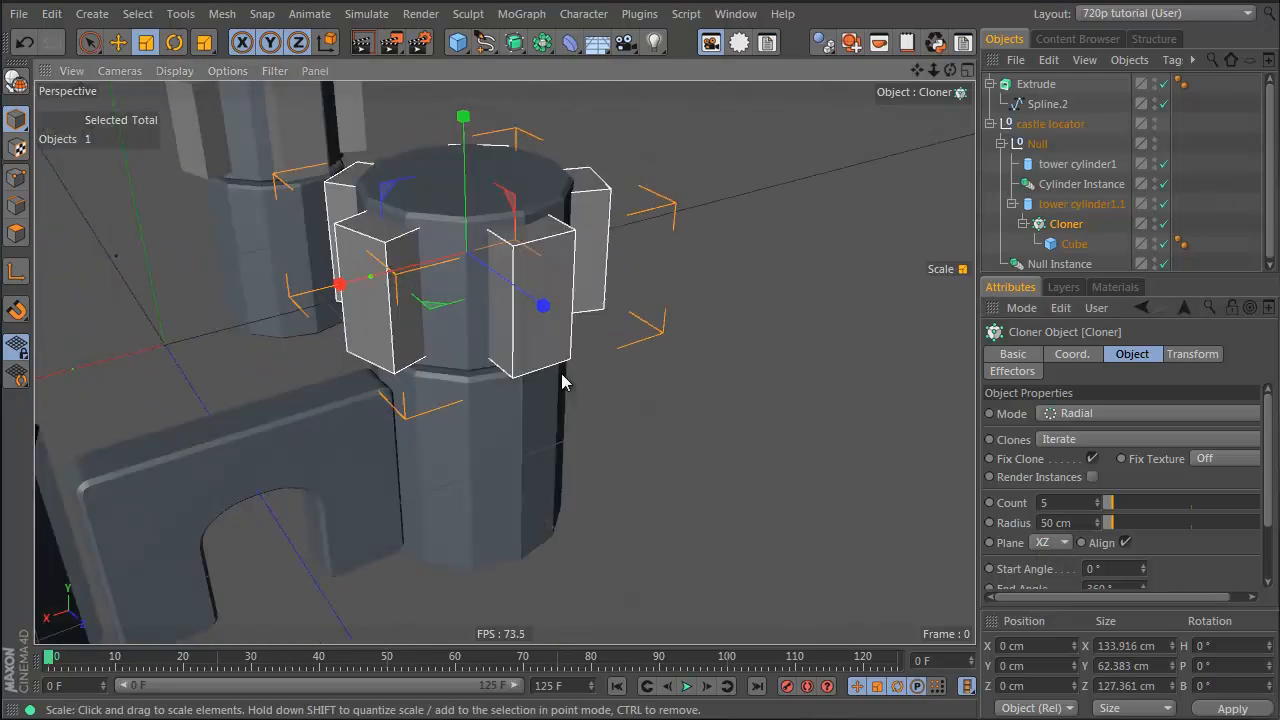
pyautogui.click(1074, 244)
pyautogui.press('t')
pyautogui.moveTo(333, 203); pyautogui.dragTo(150, 255)
pyautogui.keyDown('alt'); pyautogui.moveTo(450, 297); pyautogui.dragTo(214, 375); pyautogui.keyUp('alt')
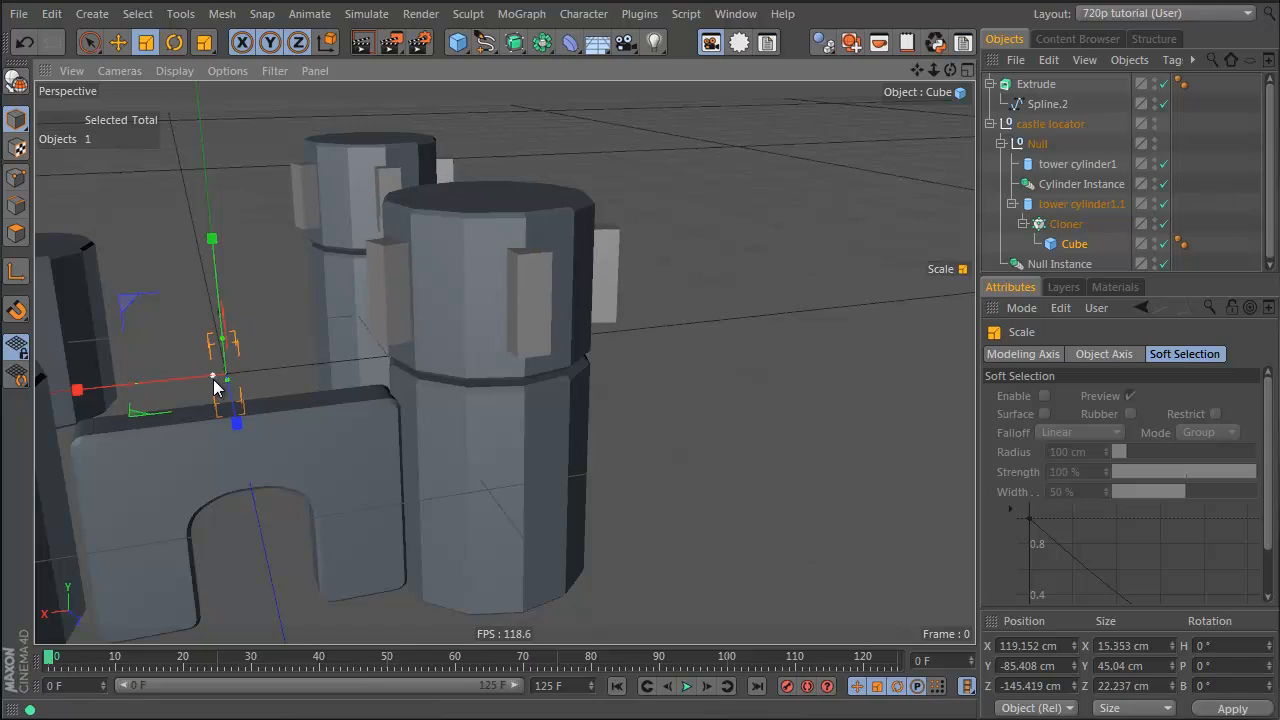
pyautogui.keyDown('alt'); pyautogui.moveTo(723, 205); pyautogui.dragTo(445, 318); pyautogui.keyUp('alt')
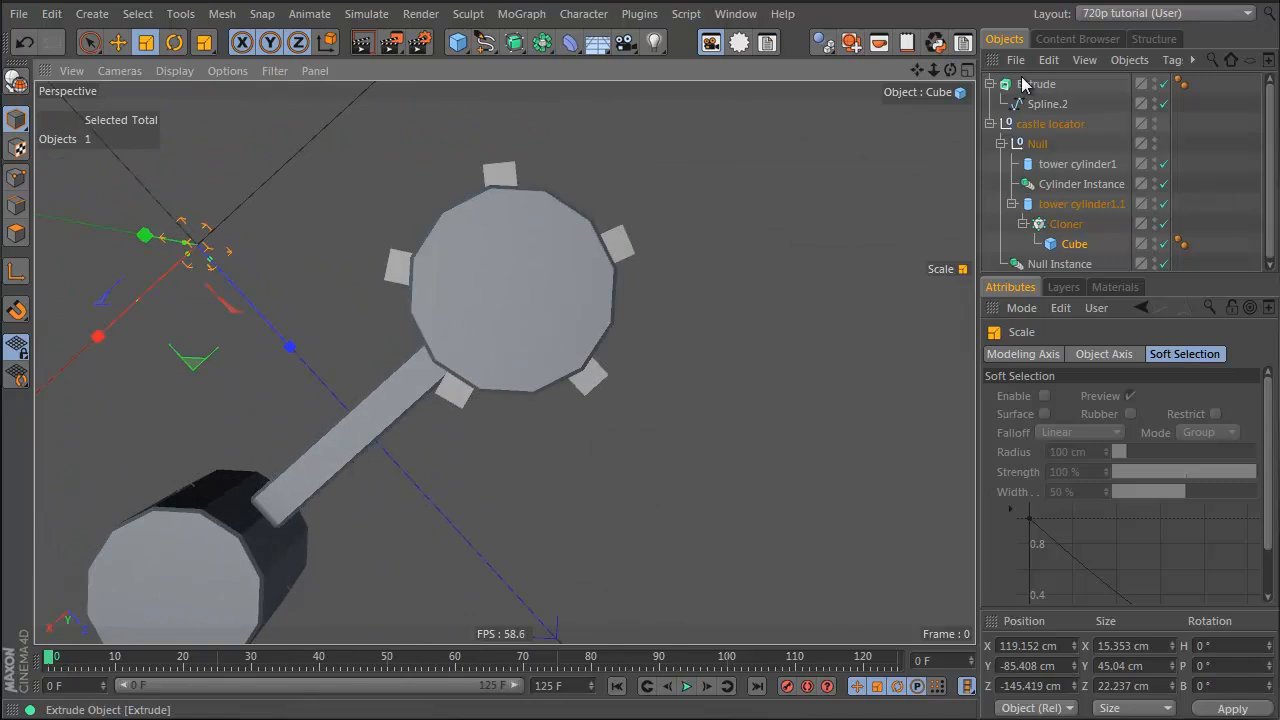
# Step: Set the Cloner's count to 4
pyautogui.click(1066, 228)
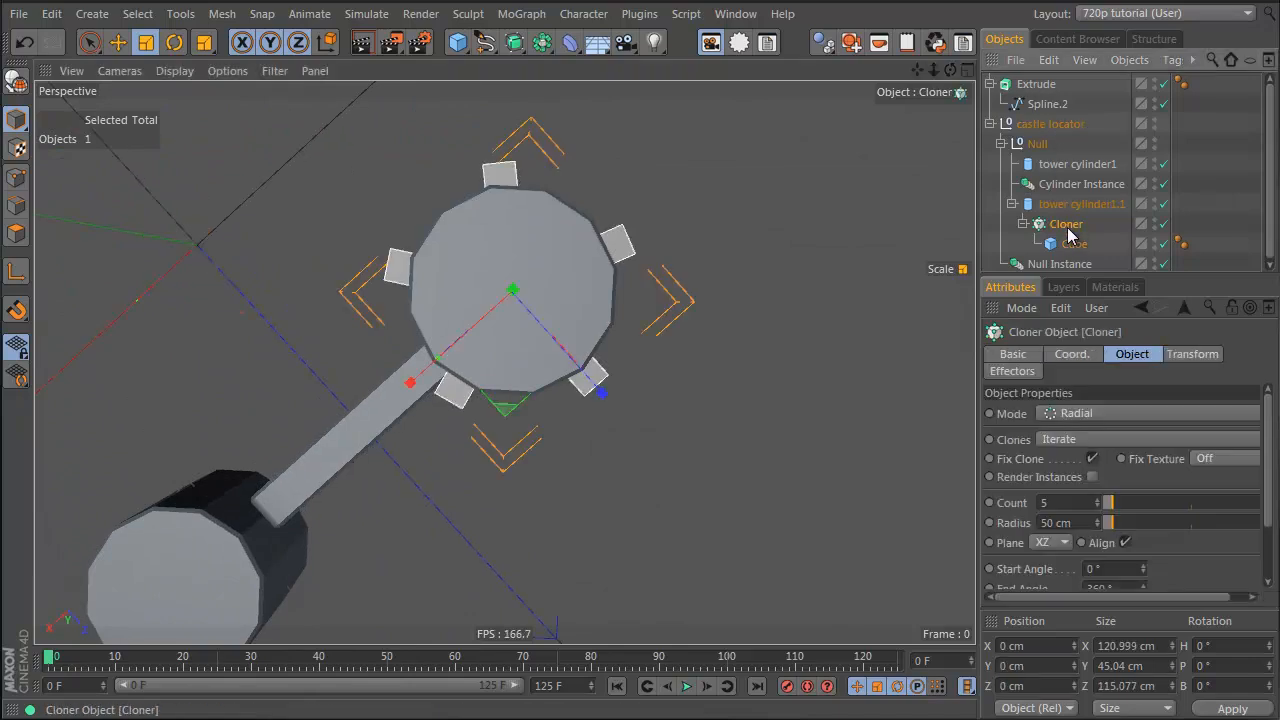
pyautogui.doubleClick(1069, 503)
pyautogui.write('4')
pyautogui.press('Return')
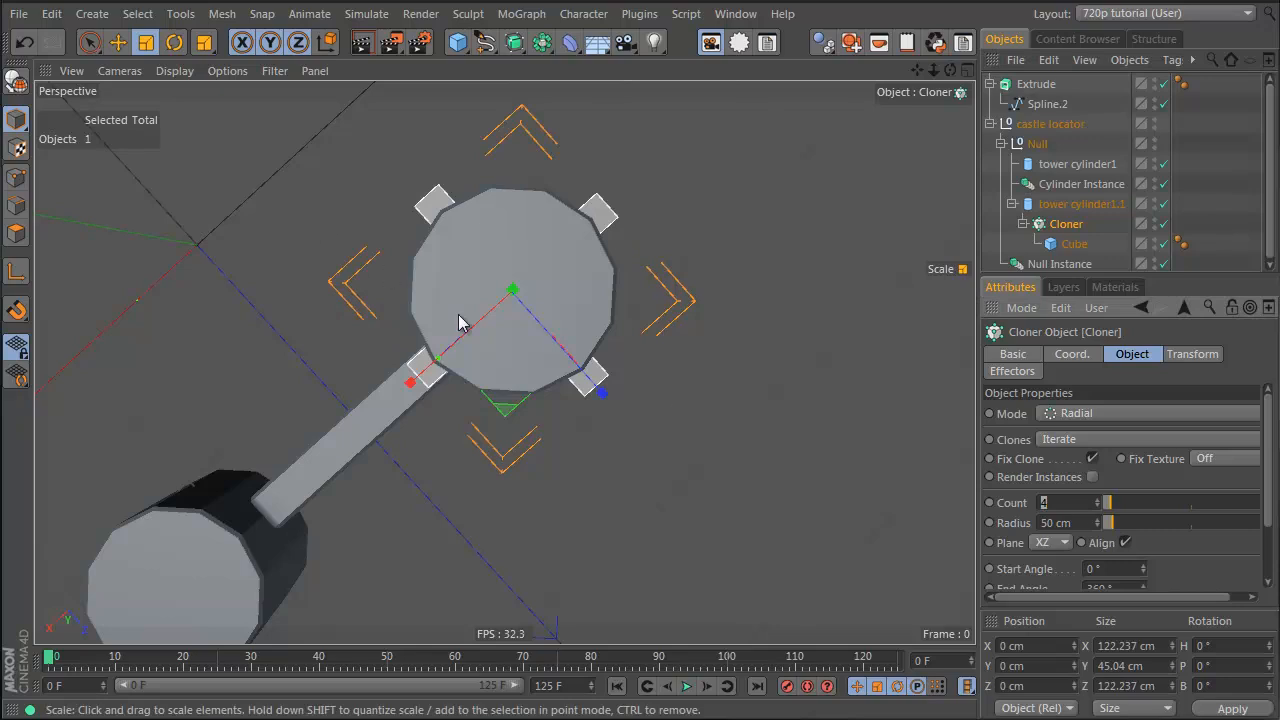
# Step: Rotate the Cloner to a heading of 15° so the blocks line up with the tower's faces
pyautogui.moveTo(460, 320)
pyautogui.keyDown('alt'); pyautogui.mouseDown()
pyautogui.moveTo(768, 382)
pyautogui.moveTo(660, 503)
pyautogui.moveTo(651, 277)
pyautogui.moveTo(443, 268)
pyautogui.mouseUp(); pyautogui.keyUp('alt')
pyautogui.keyDown('alt'); pyautogui.moveTo(487, 289); pyautogui.dragTo(553, 275, button='right'); pyautogui.keyUp('alt')
pyautogui.keyDown('alt'); pyautogui.moveTo(710, 258); pyautogui.dragTo(580, 240); pyautogui.keyUp('alt')
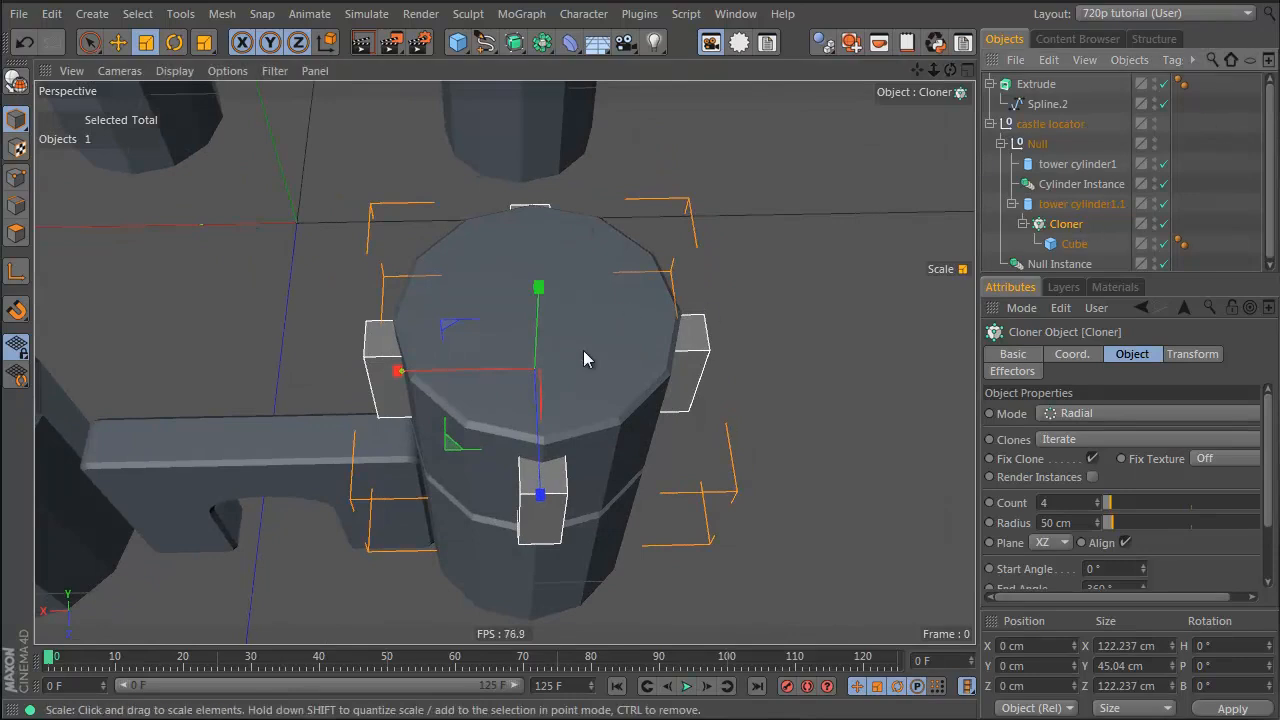
pyautogui.press('r')
pyautogui.moveTo(507, 438)
pyautogui.mouseDown()
pyautogui.moveTo(538, 445)
pyautogui.moveTo(531, 437)
pyautogui.mouseUp()
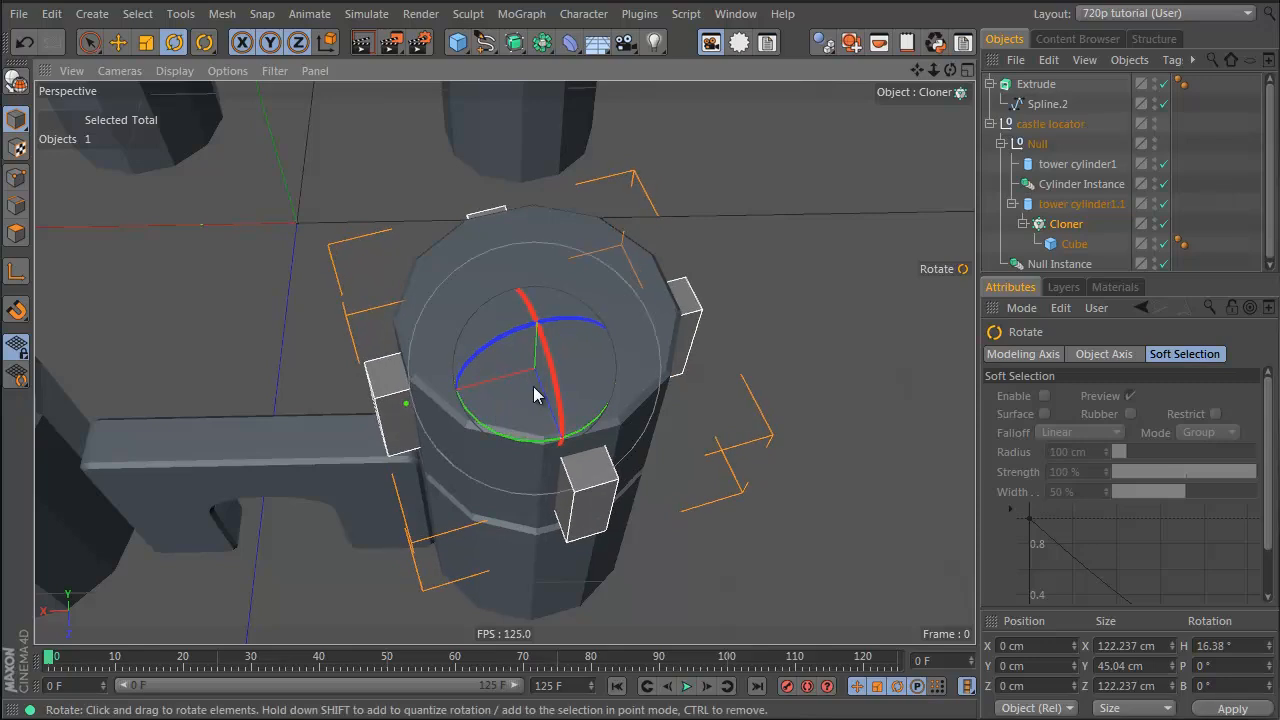
pyautogui.doubleClick(1233, 646)
pyautogui.write('15')
pyautogui.press('Return')
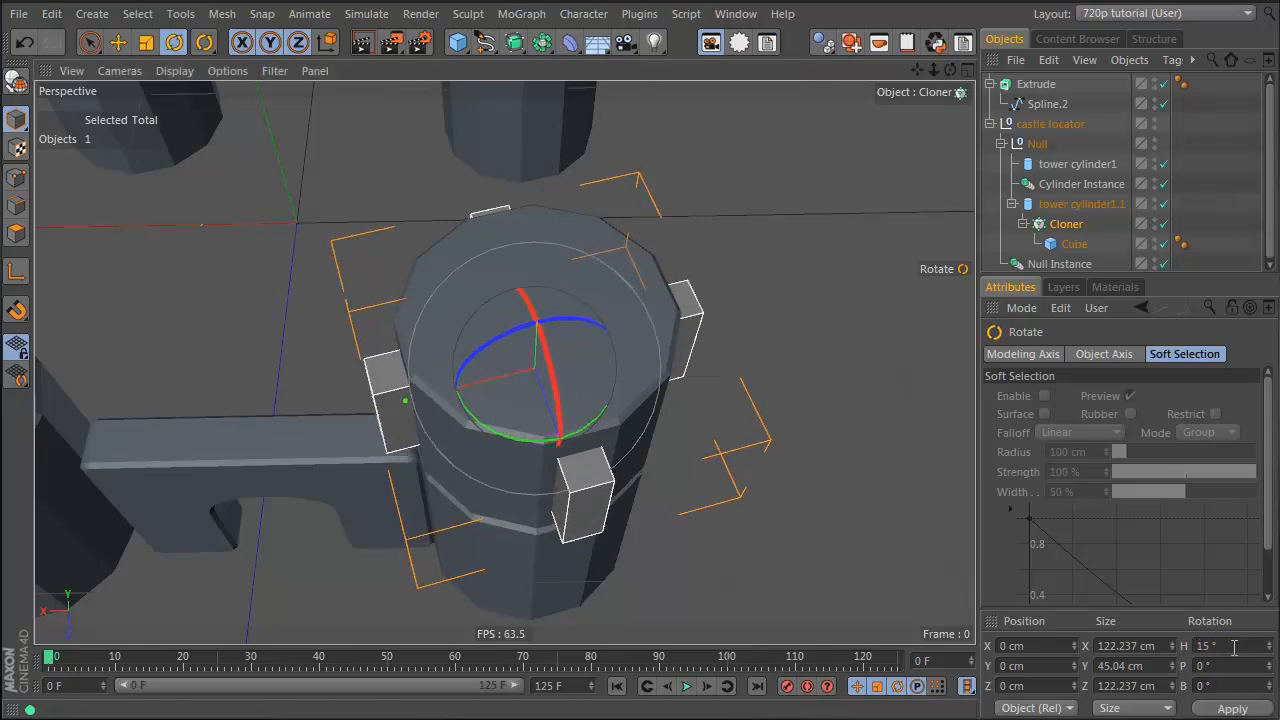
# Step: Raise the Cloner's count to 6 blocks around the tower
pyautogui.keyDown('alt'); pyautogui.moveTo(545, 335); pyautogui.dragTo(830, 190); pyautogui.keyUp('alt')
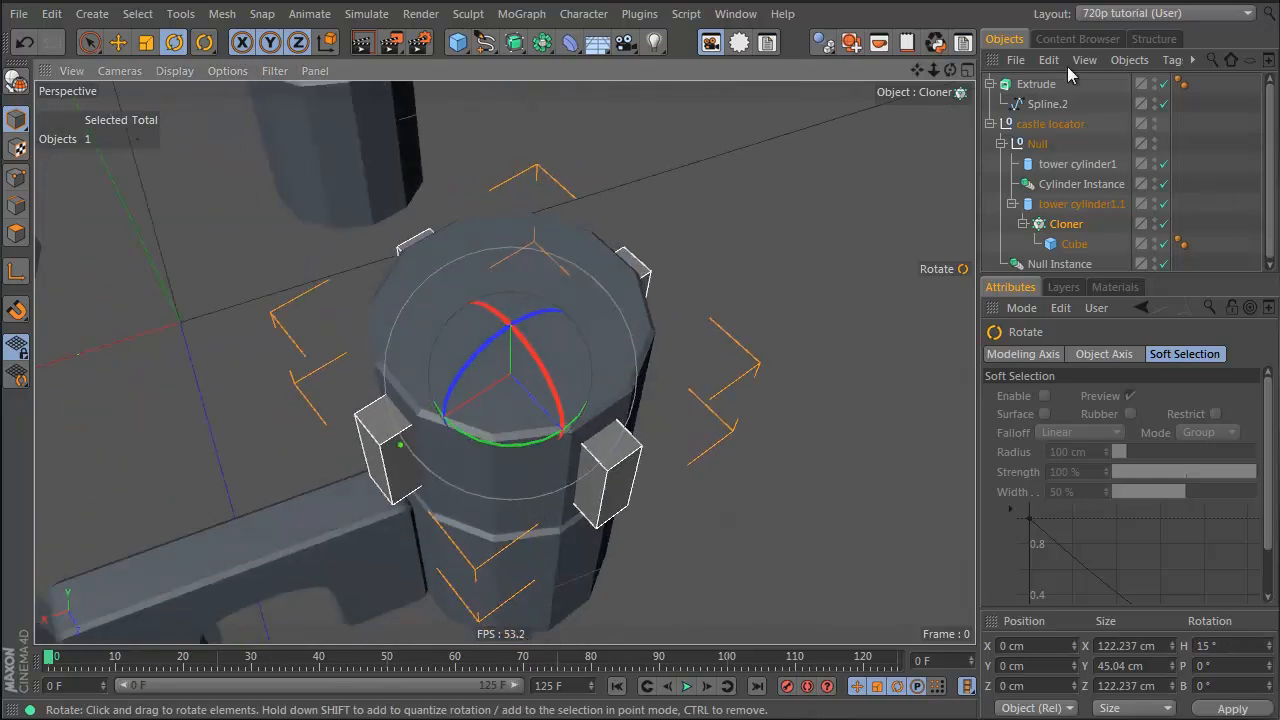
pyautogui.click(1066, 225)
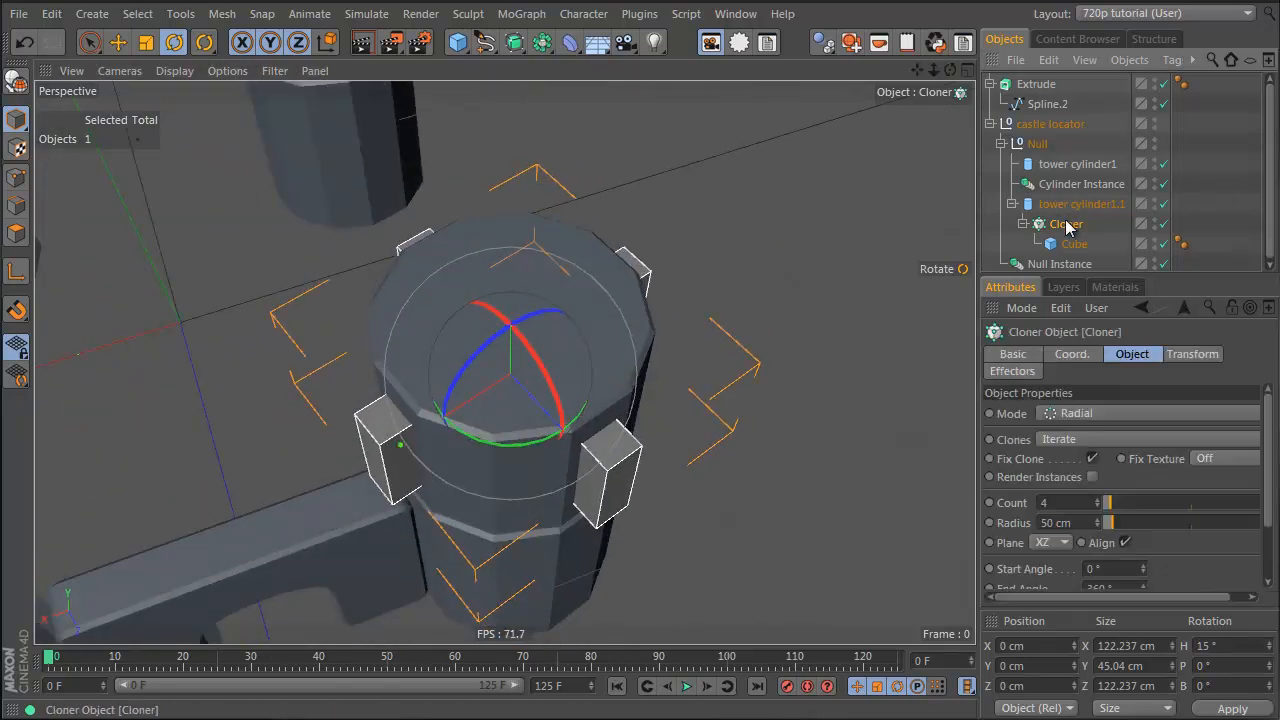
pyautogui.scroll(2, 1083, 504)
pyautogui.keyDown('alt'); pyautogui.moveTo(447, 377); pyautogui.dragTo(518, 392); pyautogui.keyUp('alt')
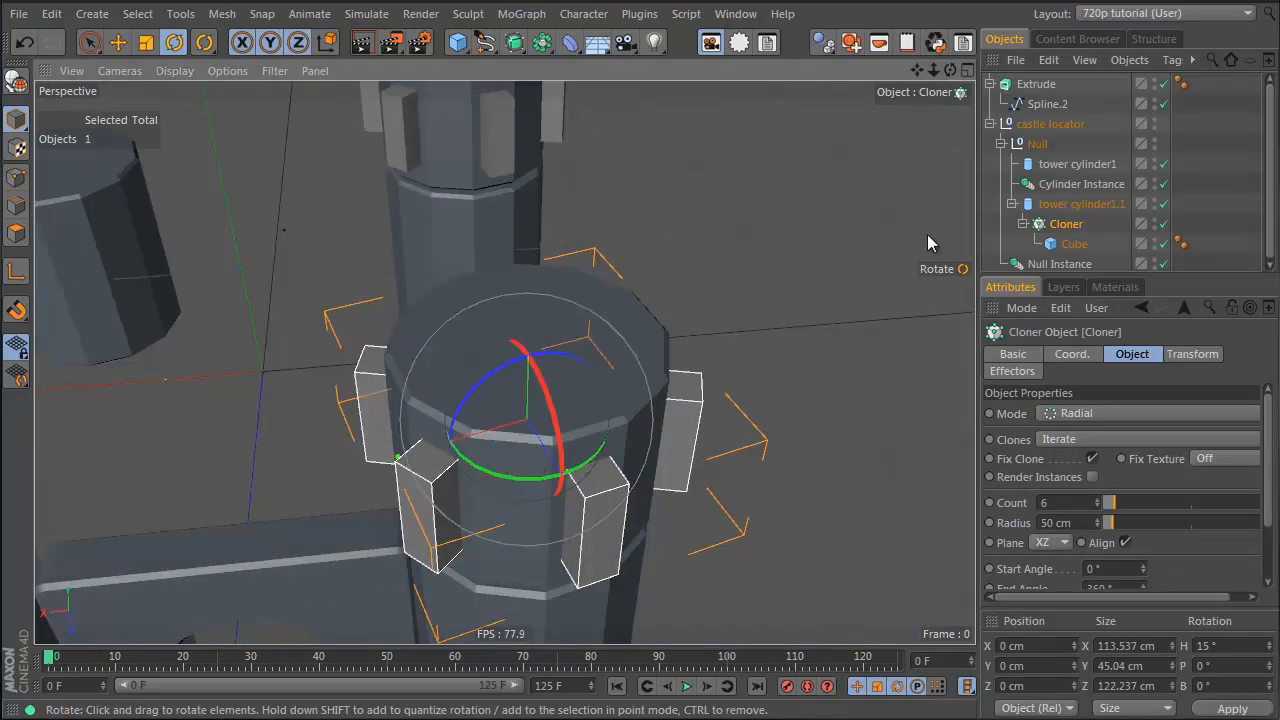
# Step: Add a Boole as the parent of tower cylinder1.1
pyautogui.click(1045, 205)
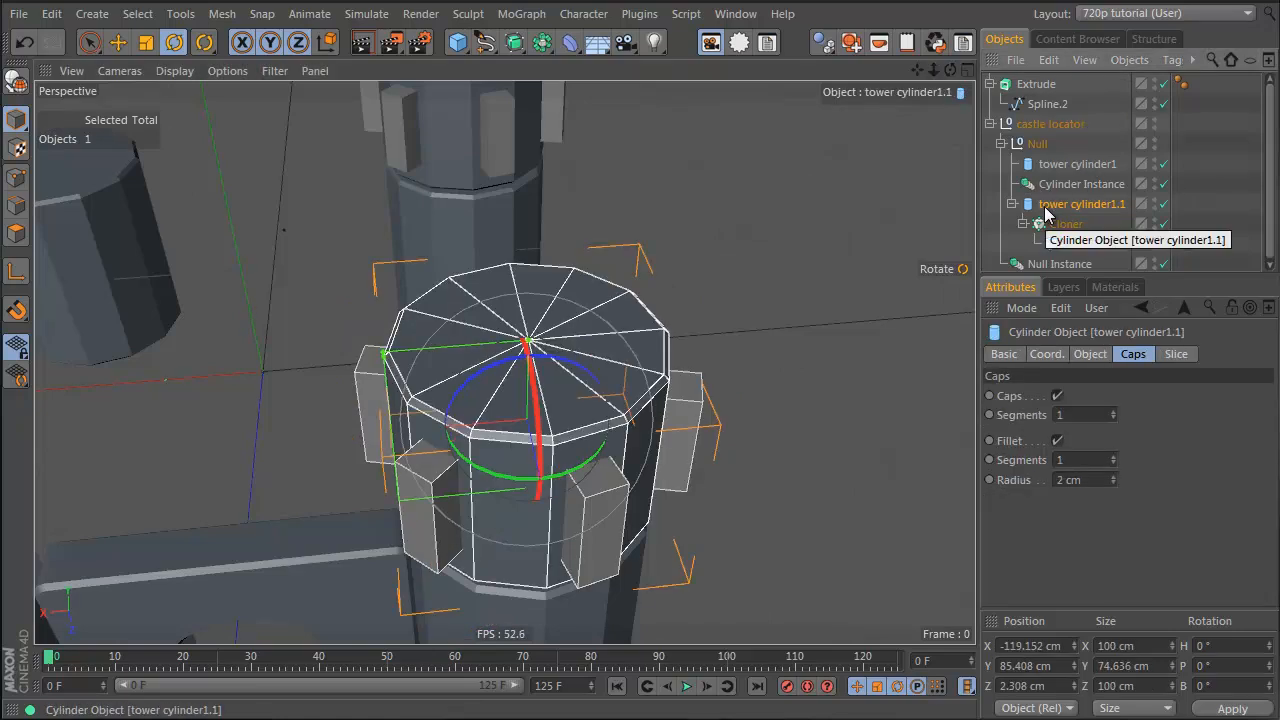
pyautogui.moveTo(542, 42); pyautogui.dragTo(906, 70)
pyautogui.click(1089, 223)
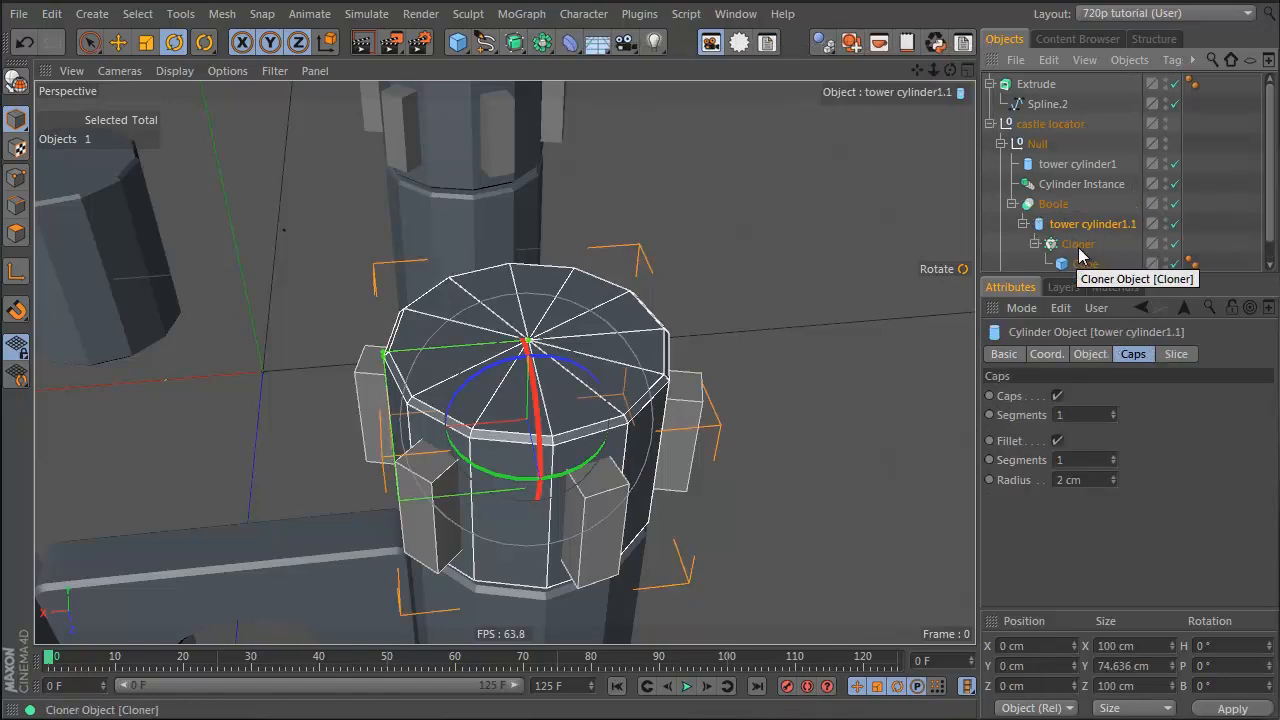
# Step: Move the Cloner directly into the Boole and order it after tower cylinder1.1 to cut window openings into the tower
pyautogui.moveTo(1068, 241); pyautogui.dragTo(1069, 218)
pyautogui.click(1023, 223)
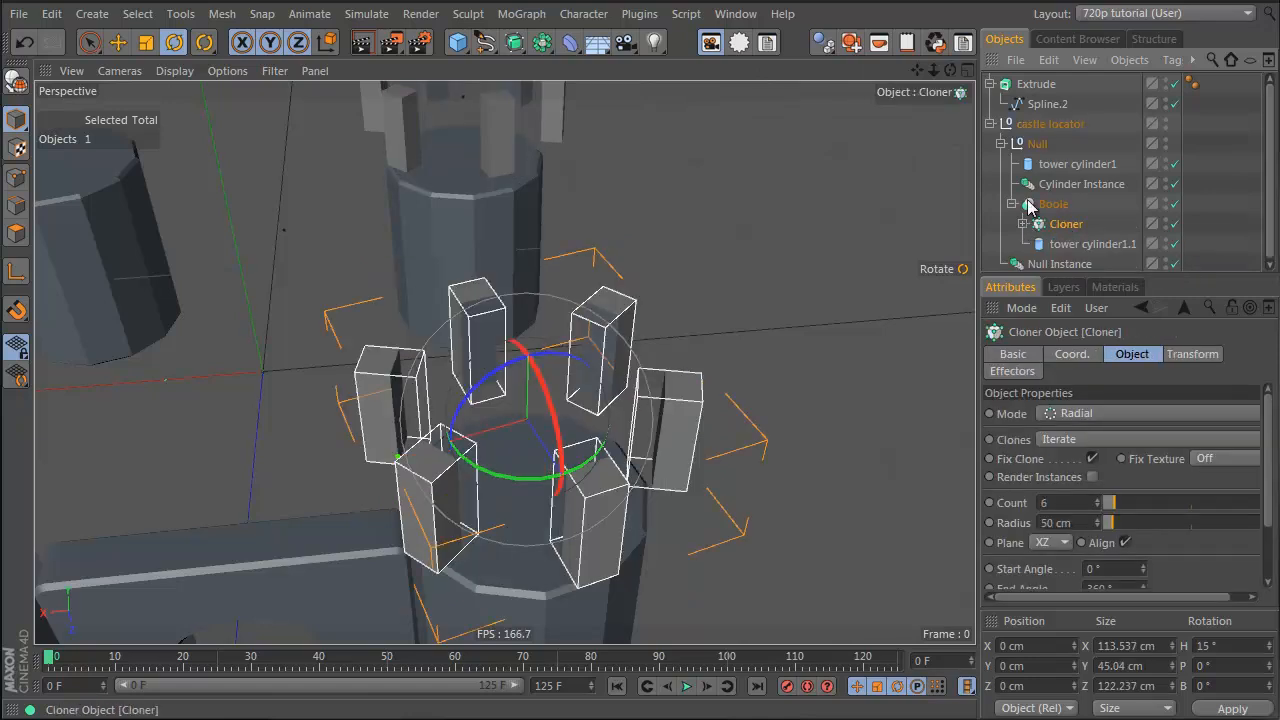
pyautogui.click(1046, 206)
pyautogui.moveTo(1066, 243); pyautogui.dragTo(1062, 214)
pyautogui.click(1104, 240)
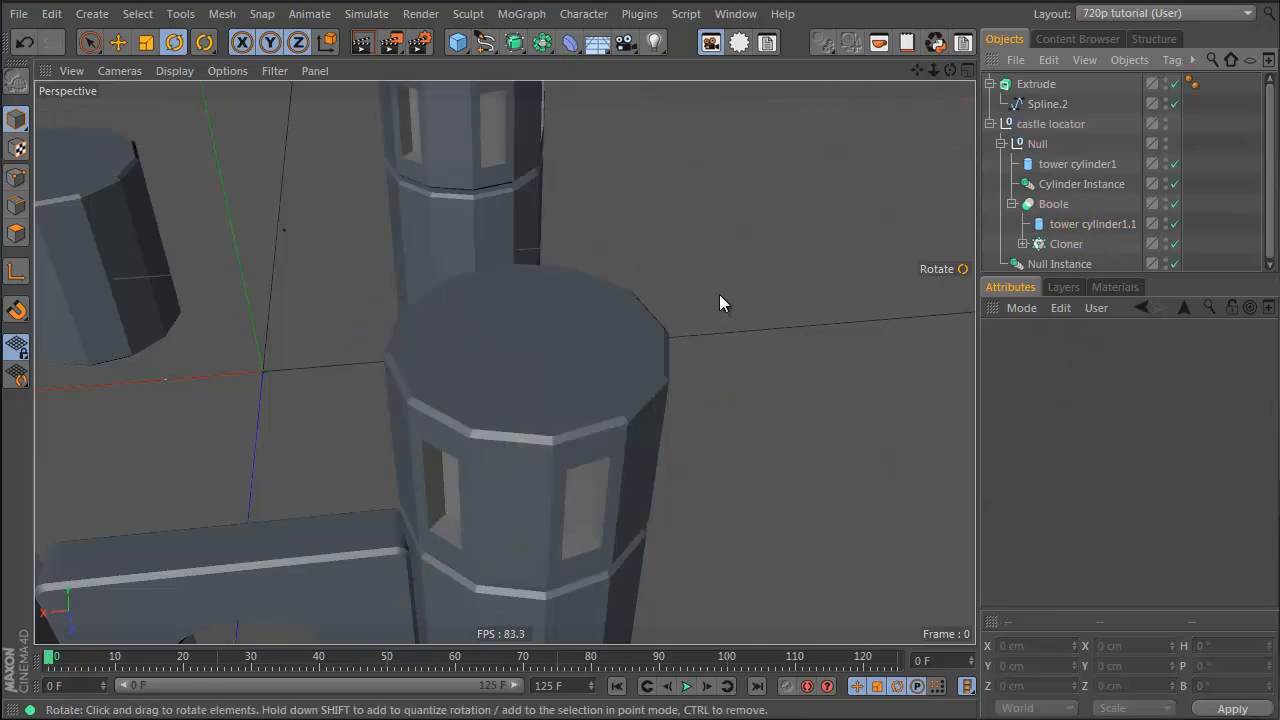
pyautogui.keyDown('alt'); pyautogui.moveTo(558, 427); pyautogui.dragTo(502, 364); pyautogui.keyUp('alt')
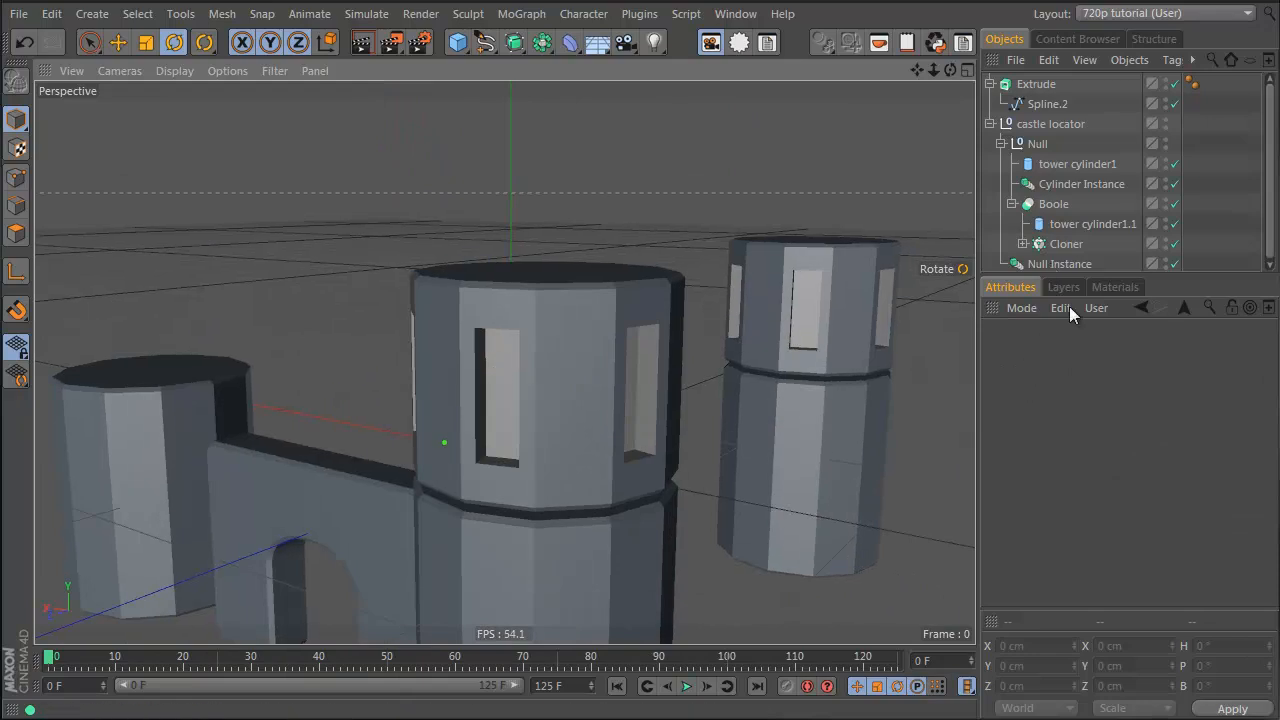
# Step: Create a new material, darken its colour to near black, and apply it to the Cloner
pyautogui.click(1132, 287)
pyautogui.doubleClick(990, 500)
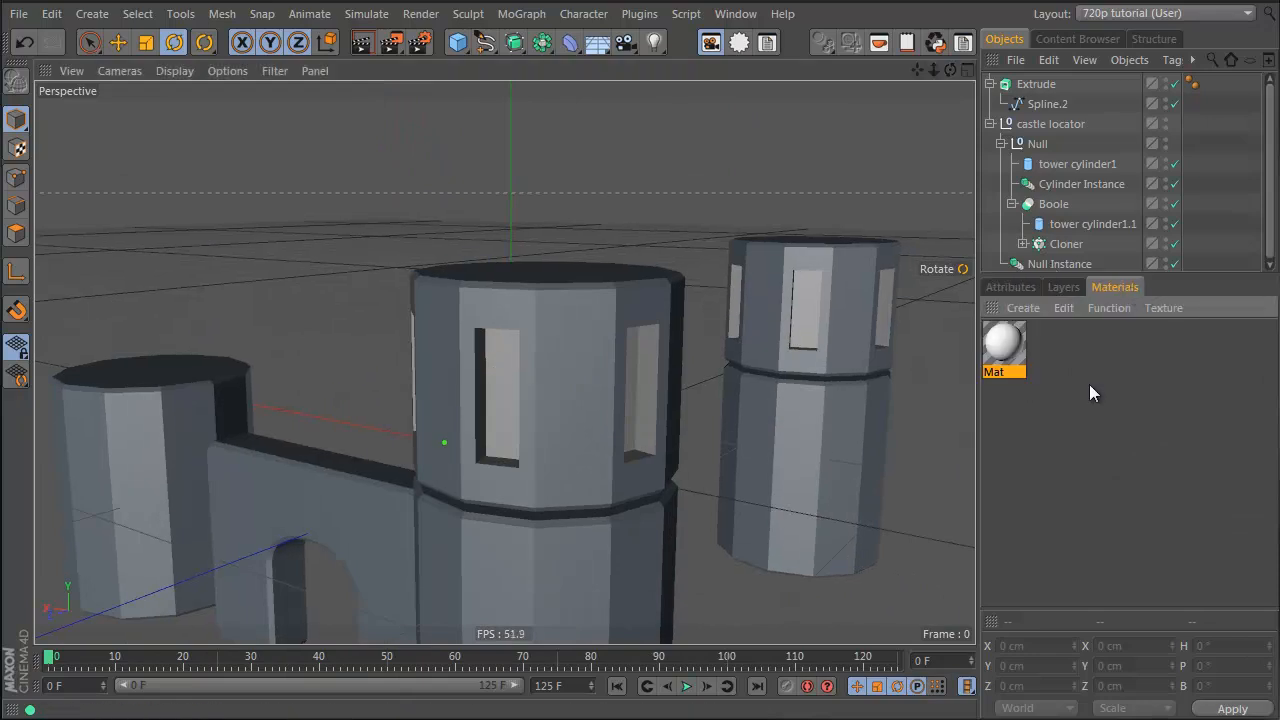
pyautogui.doubleClick(1020, 364)
pyautogui.moveTo(586, 92); pyautogui.dragTo(488, 97)
pyautogui.click(905, 6)
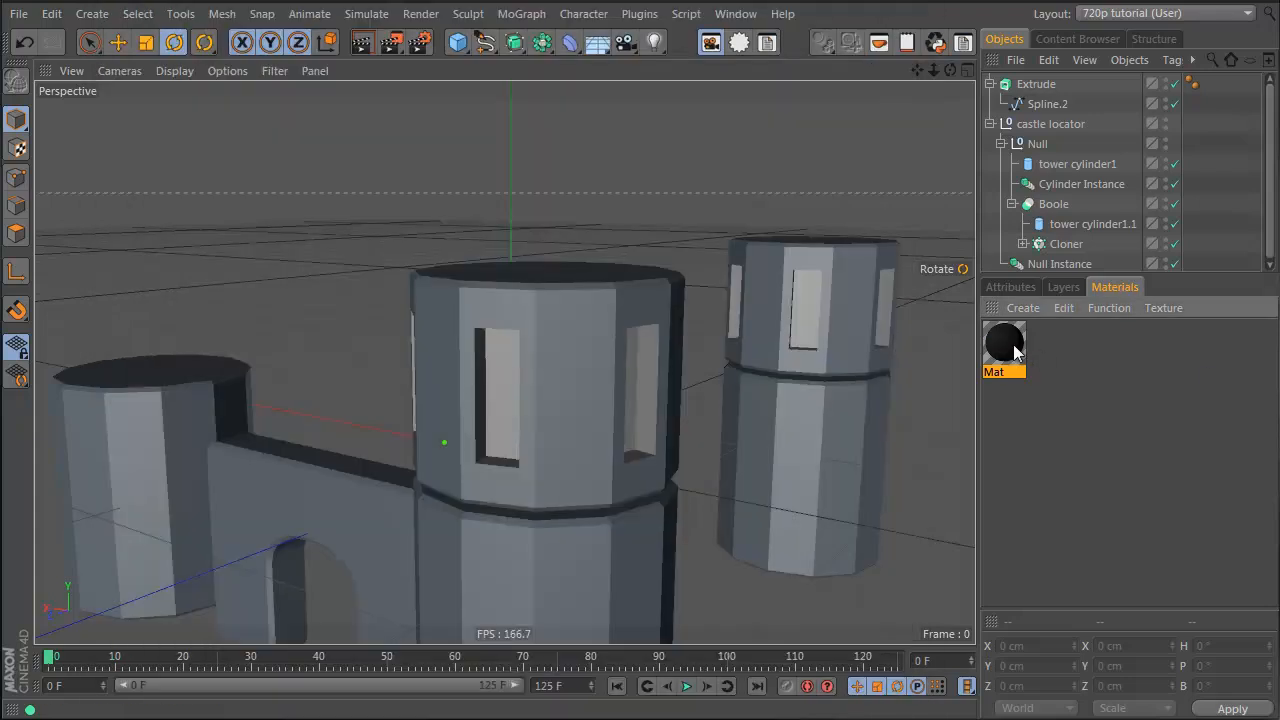
pyautogui.moveTo(1075, 247); pyautogui.dragTo(1070, 245)
pyautogui.keyDown('alt'); pyautogui.moveTo(534, 357); pyautogui.dragTo(424, 405); pyautogui.keyUp('alt')
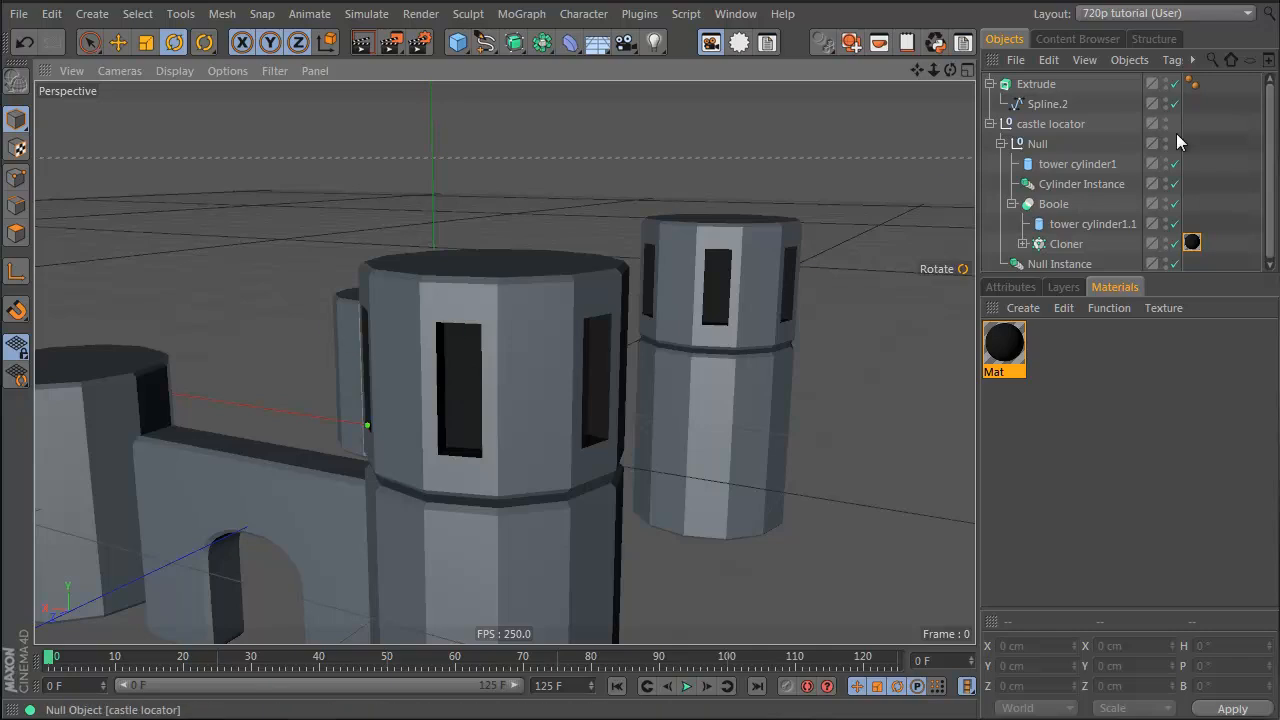
# Step: Narrow the Cloner's cube sideways so the tower windows become thin vertical slits
pyautogui.click(1022, 244)
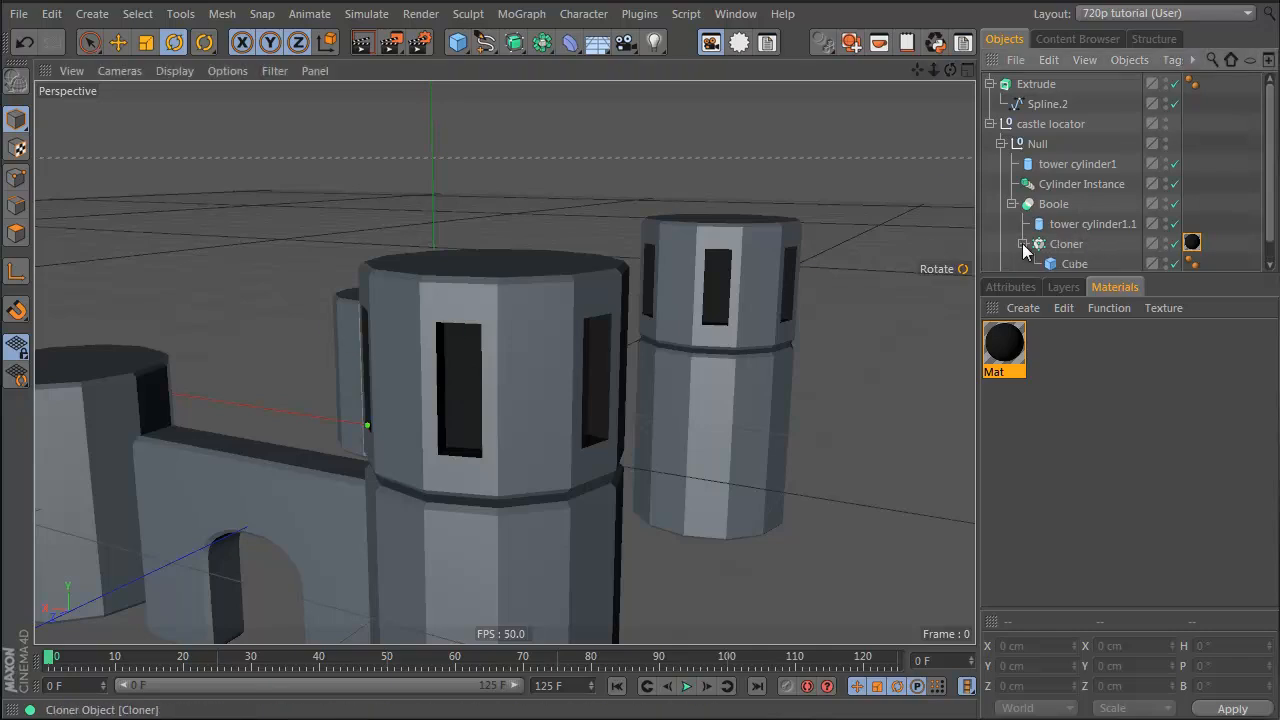
pyautogui.click(1050, 262)
pyautogui.keyDown('alt'); pyautogui.moveTo(349, 423); pyautogui.dragTo(456, 405); pyautogui.keyUp('alt')
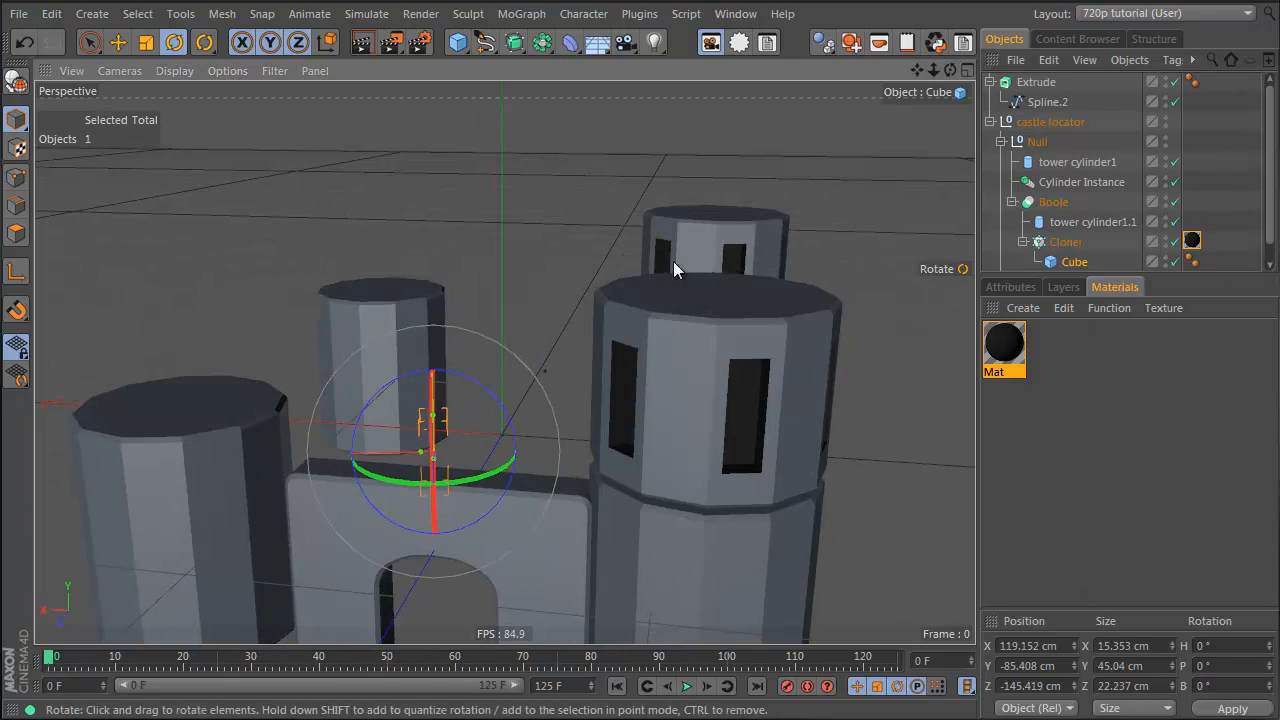
pyautogui.press('`')
pyautogui.press('x')
pyautogui.moveTo(786, 389)
pyautogui.keyDown('alt'); pyautogui.mouseDown()
pyautogui.moveTo(677, 412)
pyautogui.moveTo(710, 440)
pyautogui.moveTo(622, 376)
pyautogui.moveTo(640, 317)
pyautogui.moveTo(586, 309)
pyautogui.moveTo(840, 229)
pyautogui.mouseUp(); pyautogui.keyUp('alt')
pyautogui.click(1110, 125)
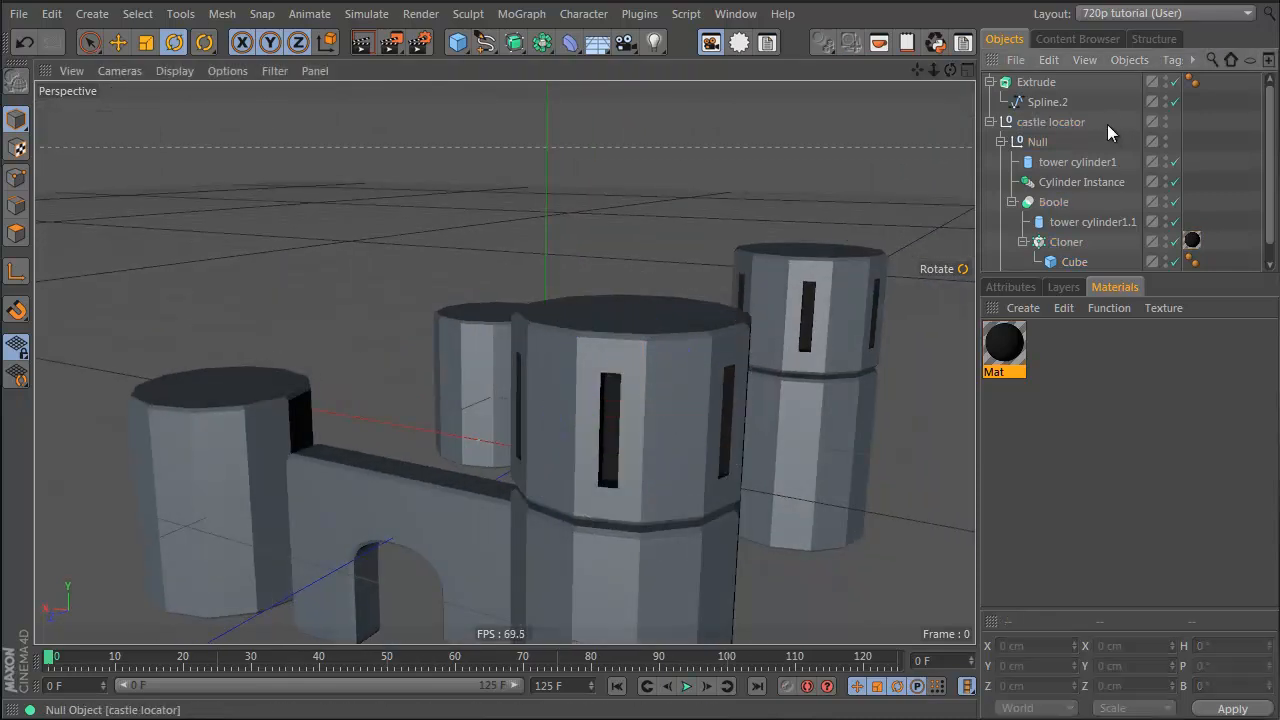
pyautogui.keyDown('alt'); pyautogui.moveTo(490, 337); pyautogui.dragTo(718, 409); pyautogui.keyUp('alt')
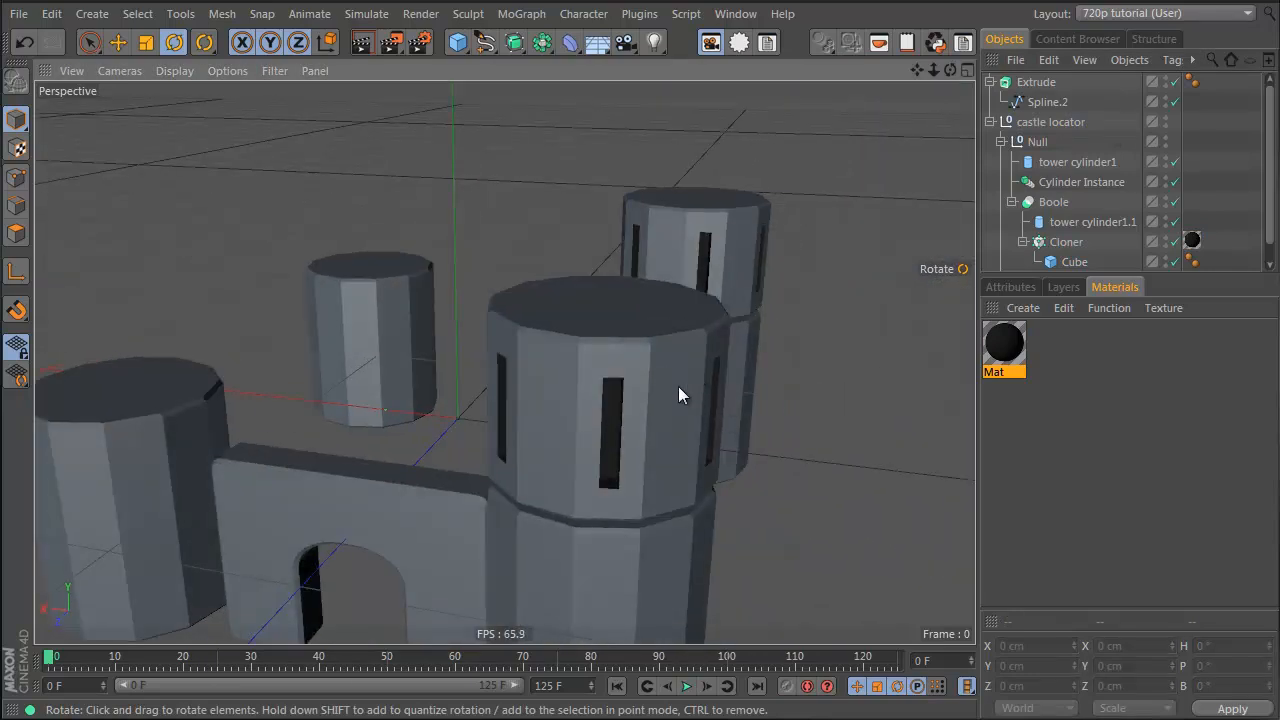
pyautogui.keyDown('alt'); pyautogui.moveTo(467, 452); pyautogui.dragTo(751, 326); pyautogui.keyUp('alt')
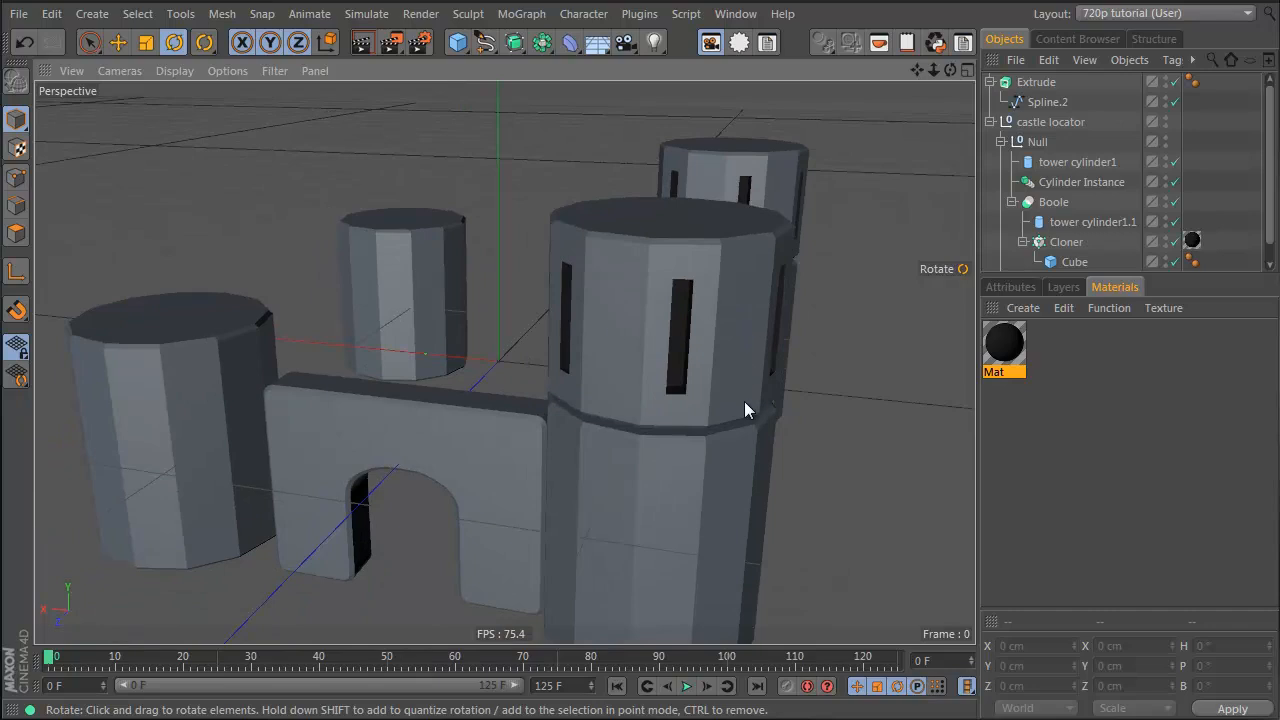
pyautogui.keyDown('alt'); pyautogui.moveTo(744, 401); pyautogui.dragTo(943, 263); pyautogui.keyUp('alt')
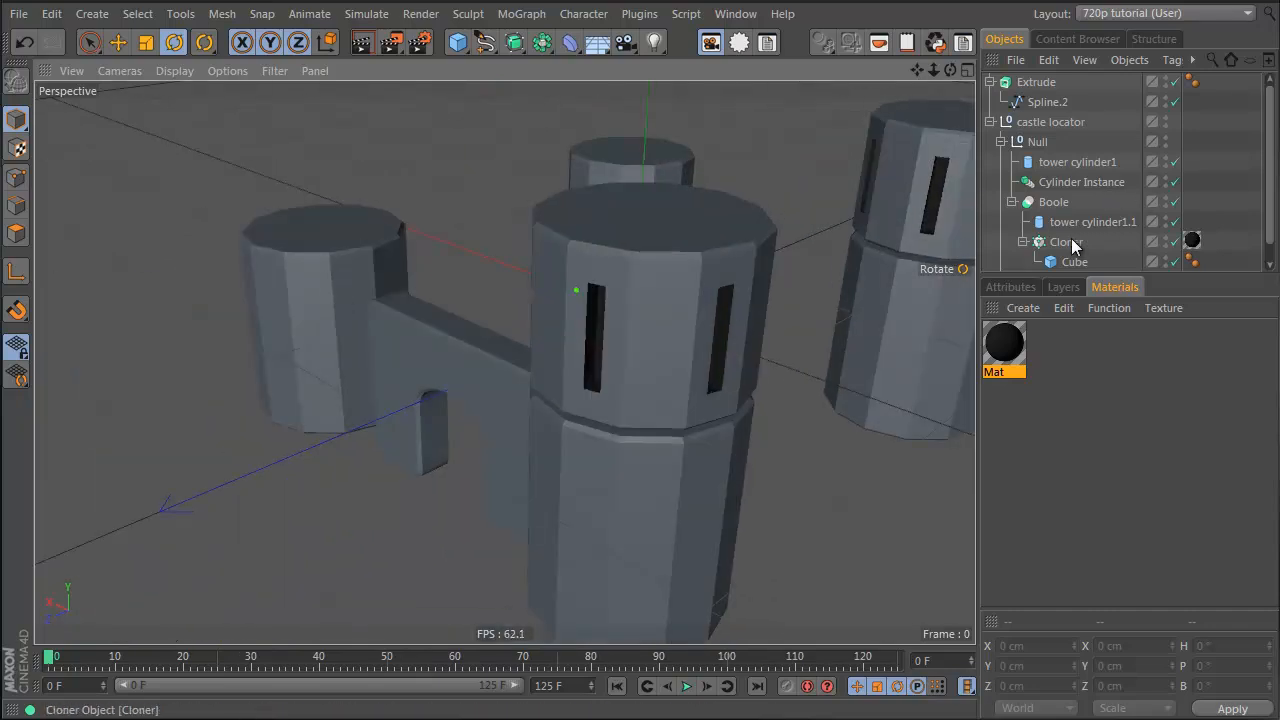
# Step: Rename the Cylinder Instance under the castle locator's Null as "tower instance"
pyautogui.scroll(-1, 1073, 246)
pyautogui.click(1048, 161)
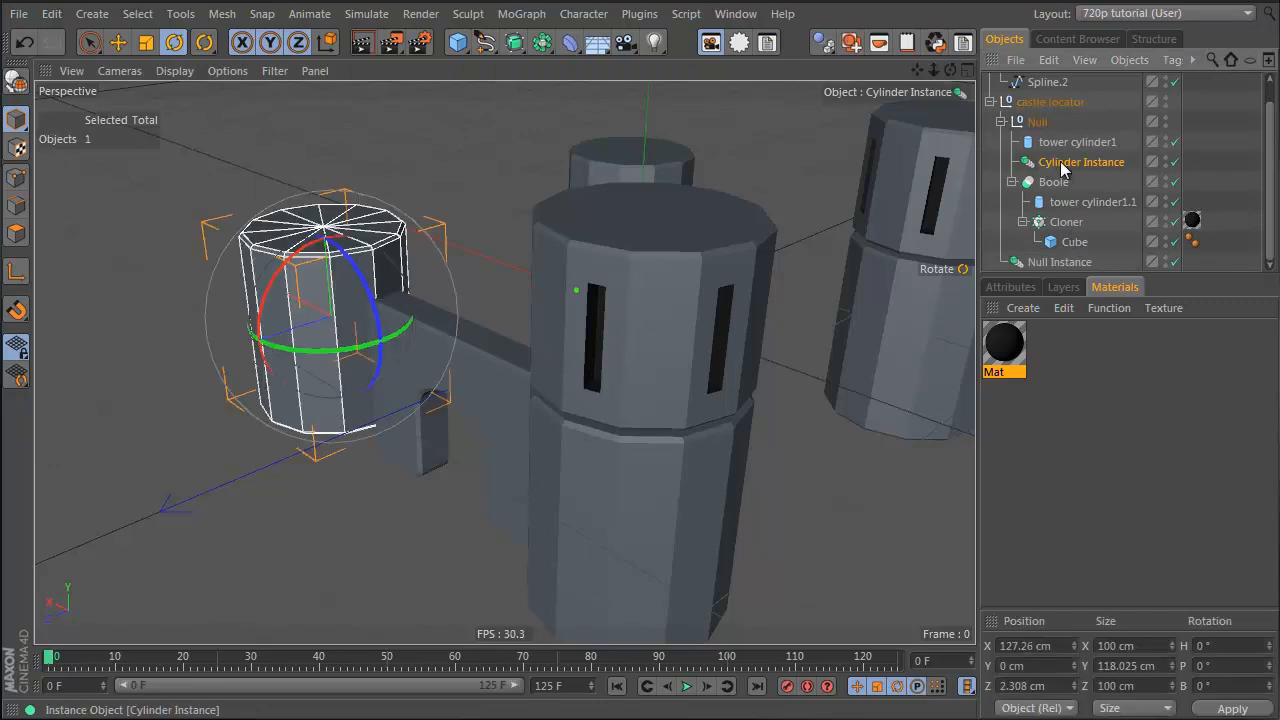
pyautogui.doubleClick(1089, 160)
pyautogui.press('BackSpace')
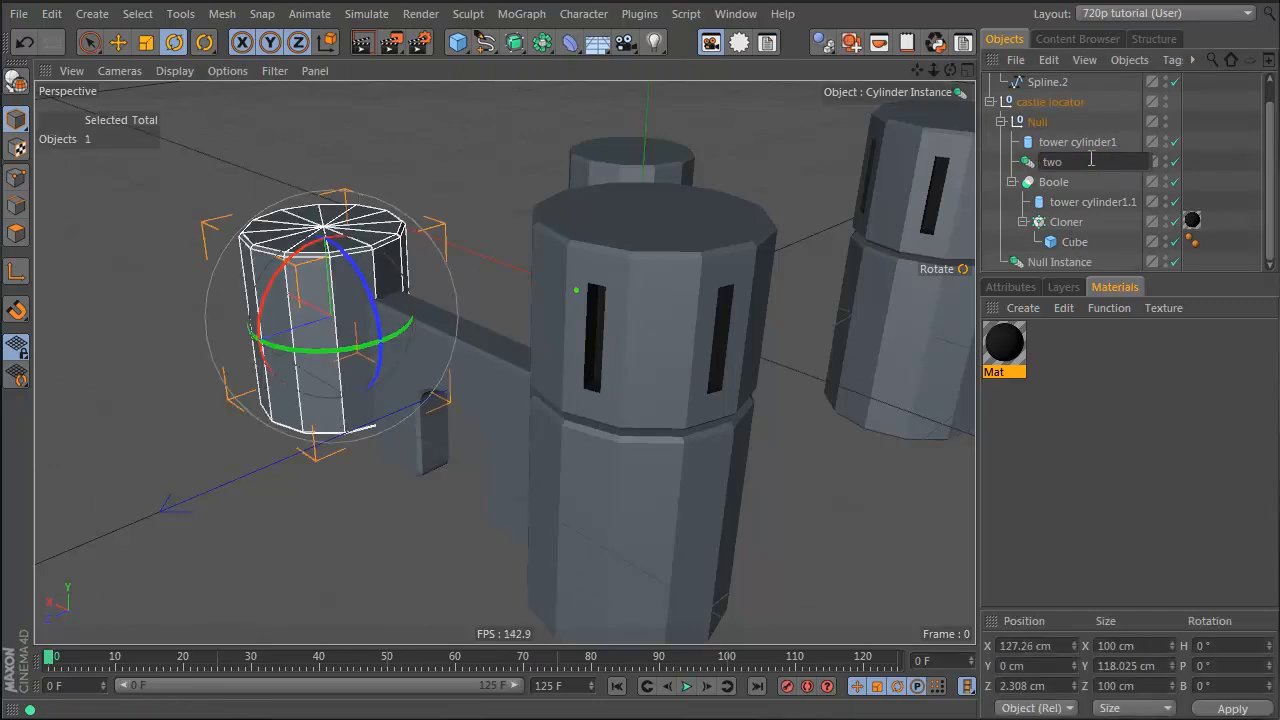
pyautogui.write('twoer instance')
pyautogui.press('Return')
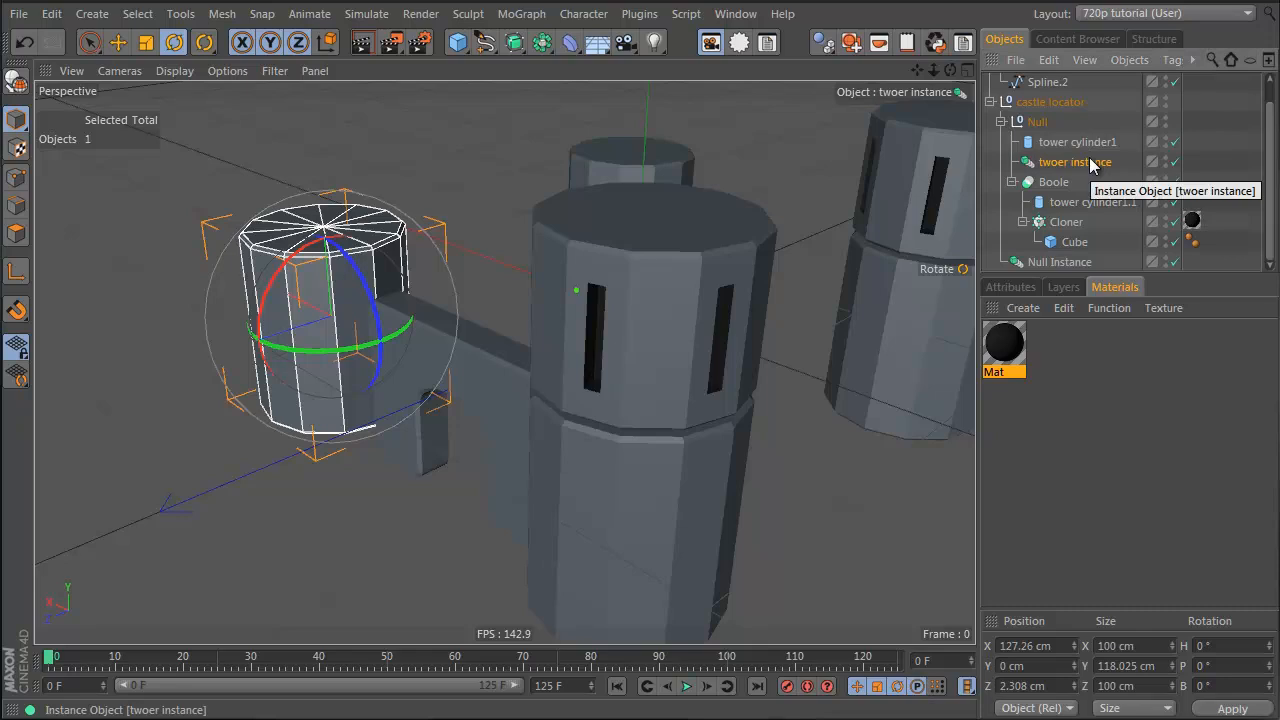
pyautogui.doubleClick(1070, 163)
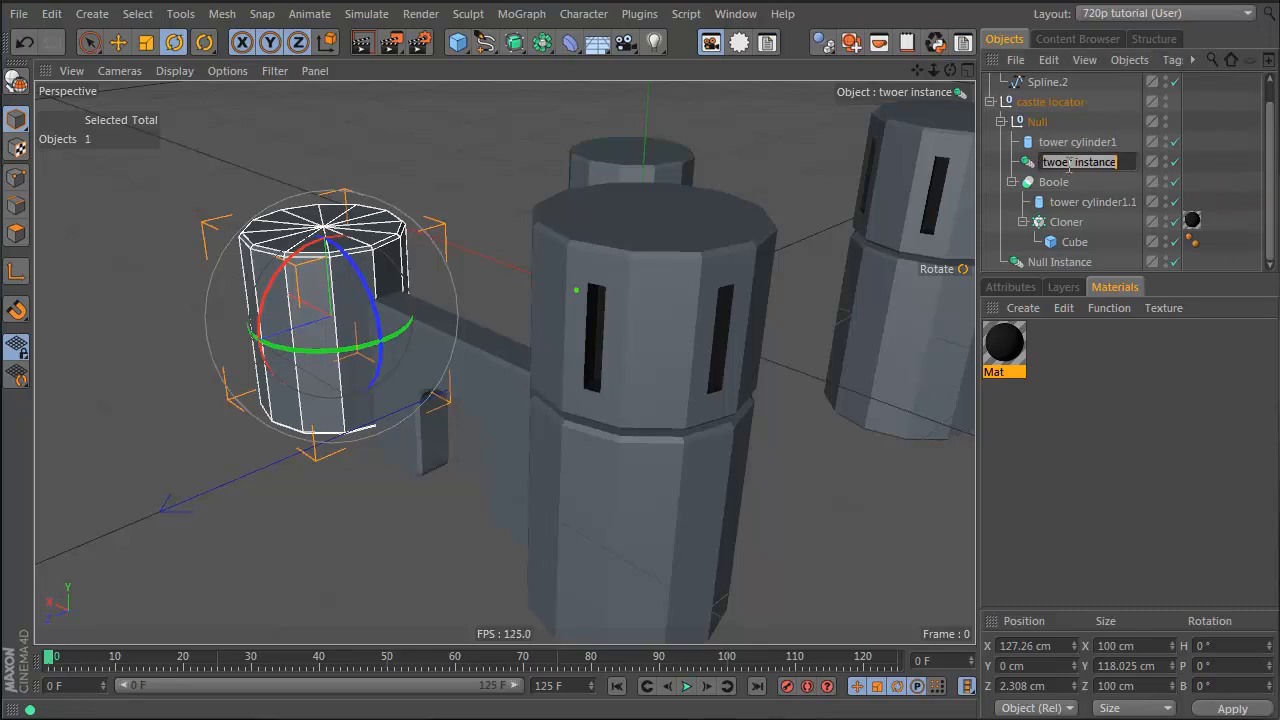
pyautogui.press('BackSpace')
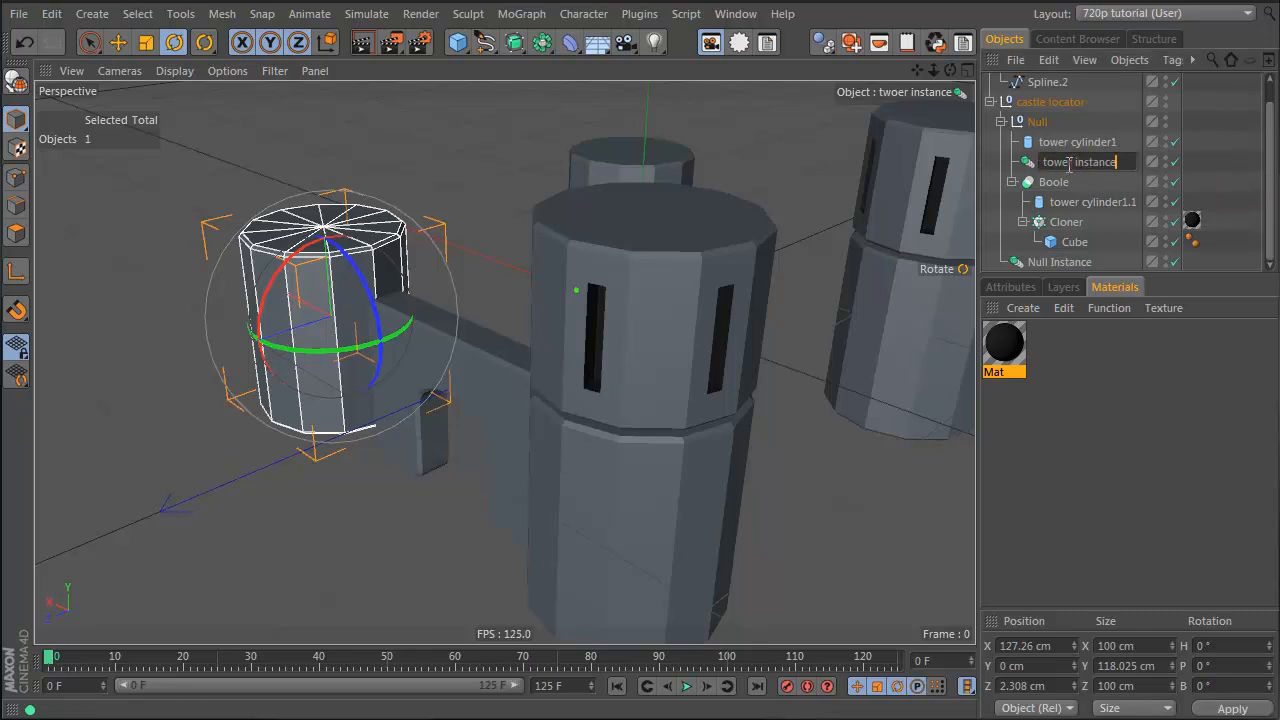
pyautogui.write('tower instance')
pyautogui.press('Return')
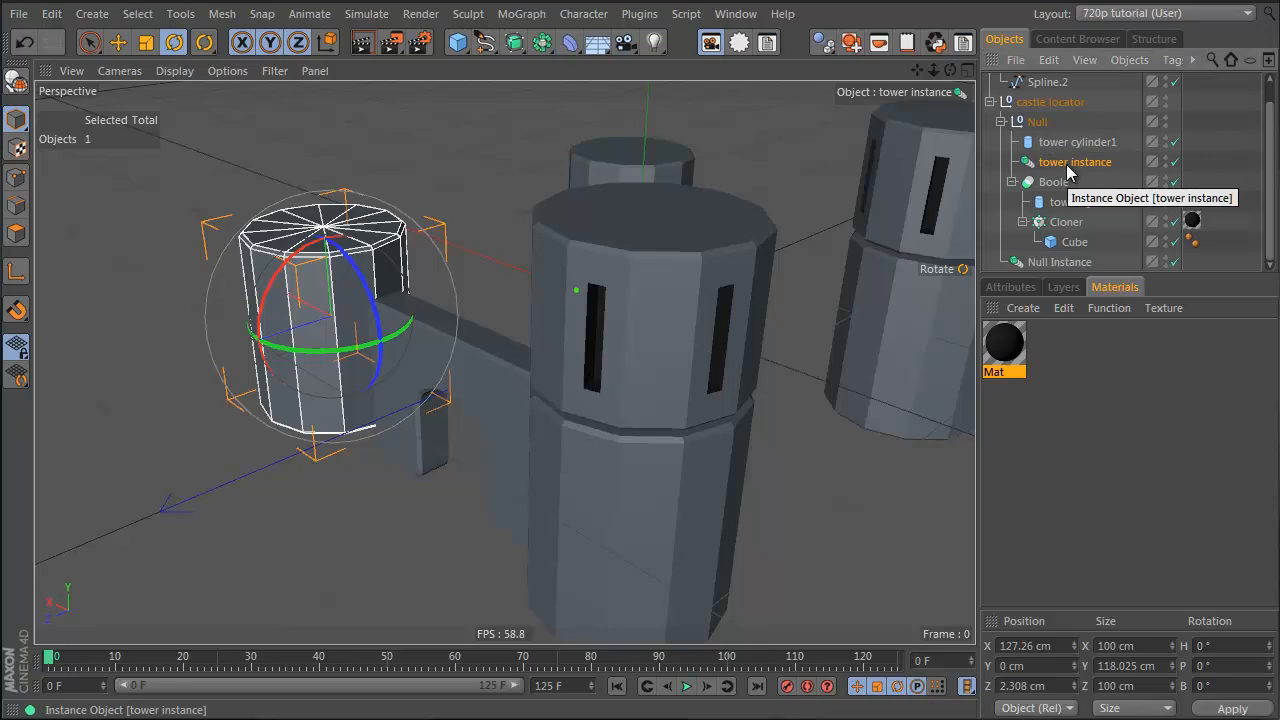
# Step: Set the tower instance's reference object to the Boole and try placing the instance outside its parent Null
pyautogui.click(1010, 290)
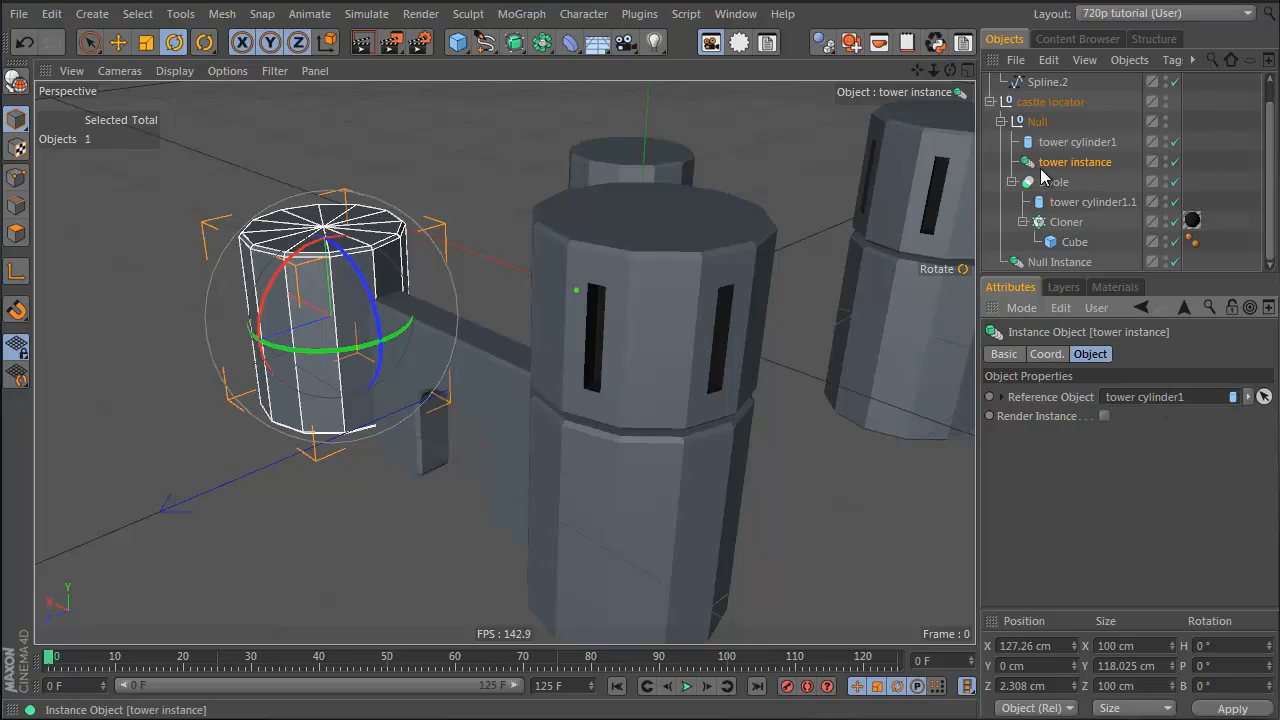
pyautogui.moveTo(1053, 182); pyautogui.dragTo(1153, 400)
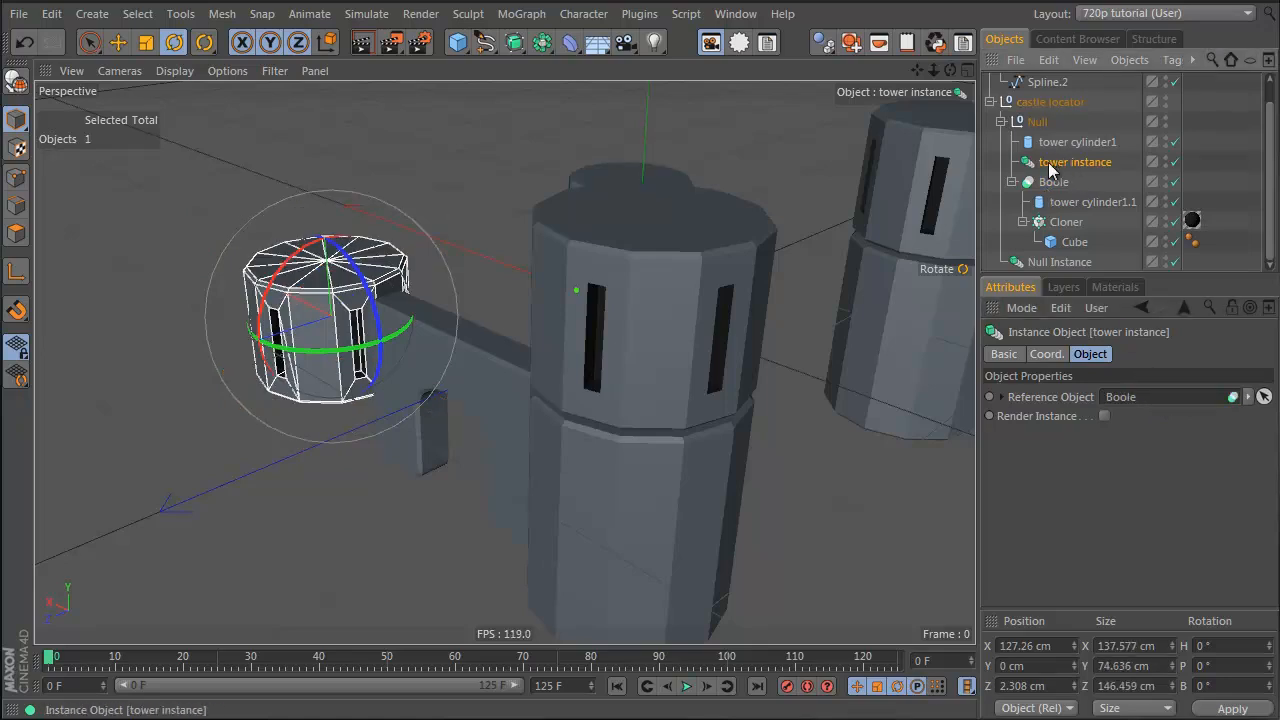
pyautogui.moveTo(1040, 121); pyautogui.dragTo(1040, 119)
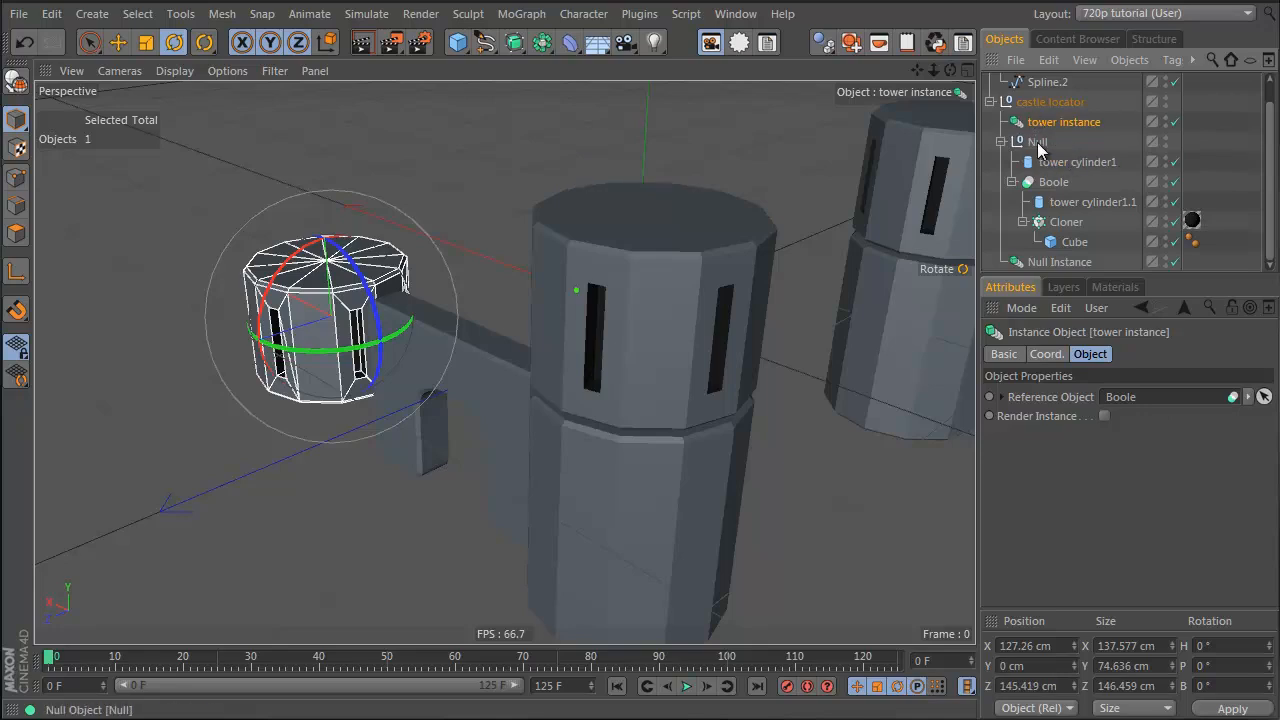
pyautogui.click(1037, 142)
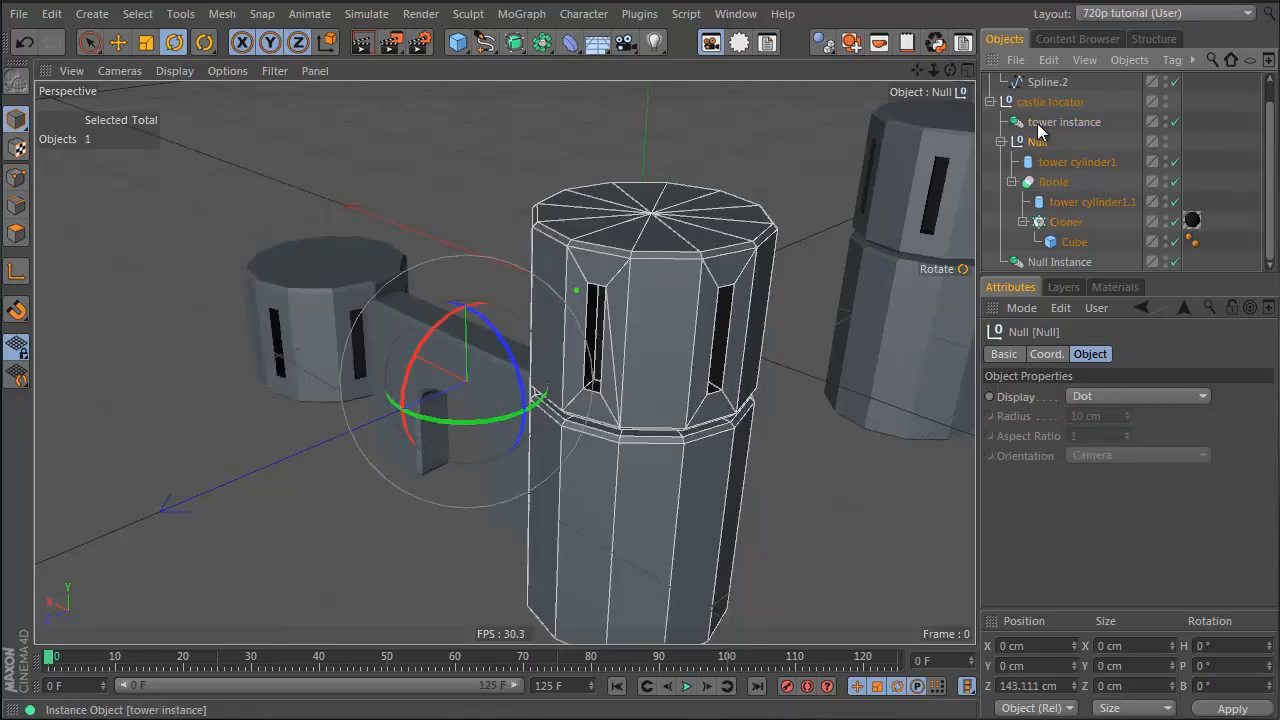
pyautogui.moveTo(1040, 125)
pyautogui.mouseDown()
pyautogui.moveTo(1042, 141)
pyautogui.moveTo(1050, 133)
pyautogui.mouseUp()
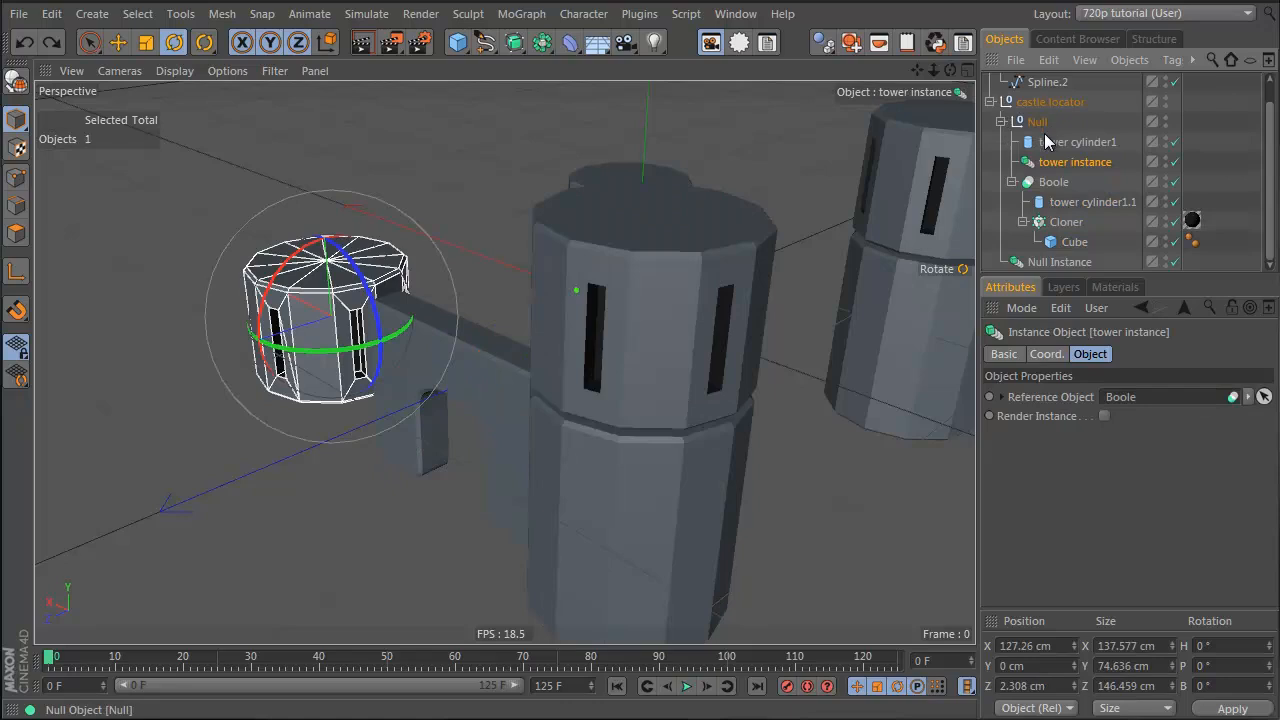
pyautogui.click(1046, 142)
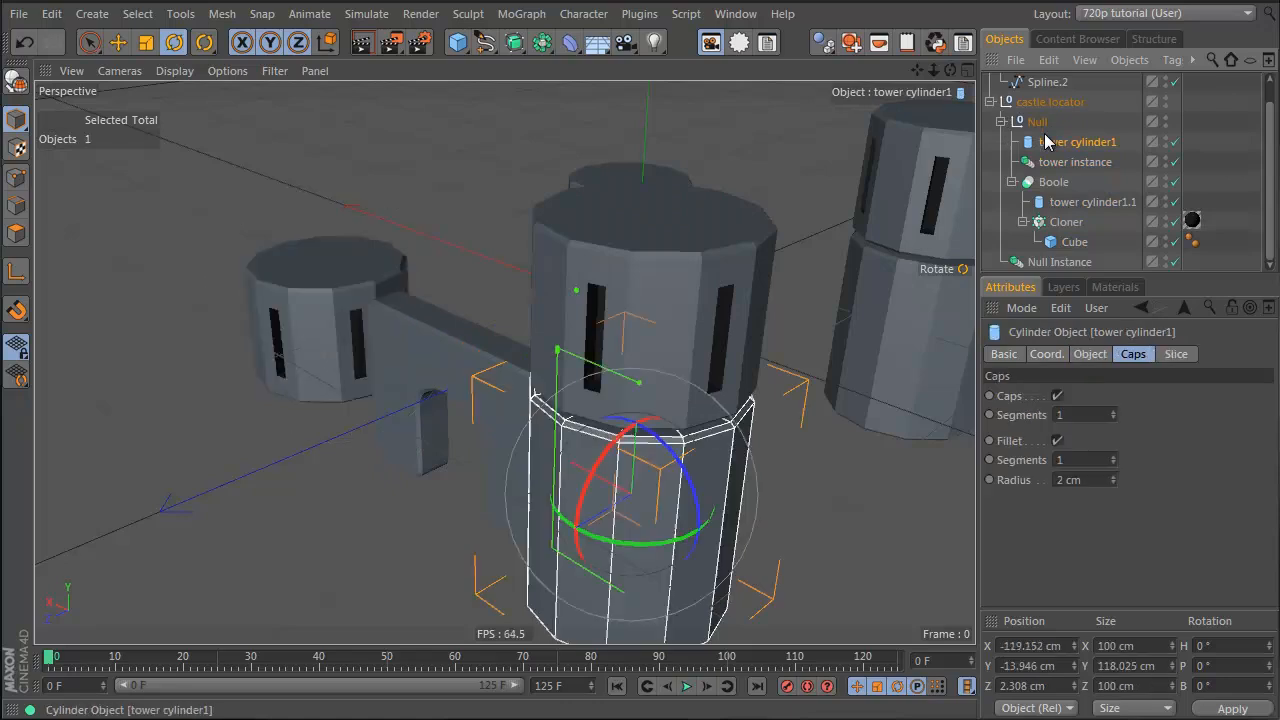
pyautogui.keyDown('ctrl'); pyautogui.click(1047, 185); pyautogui.keyUp('ctrl')
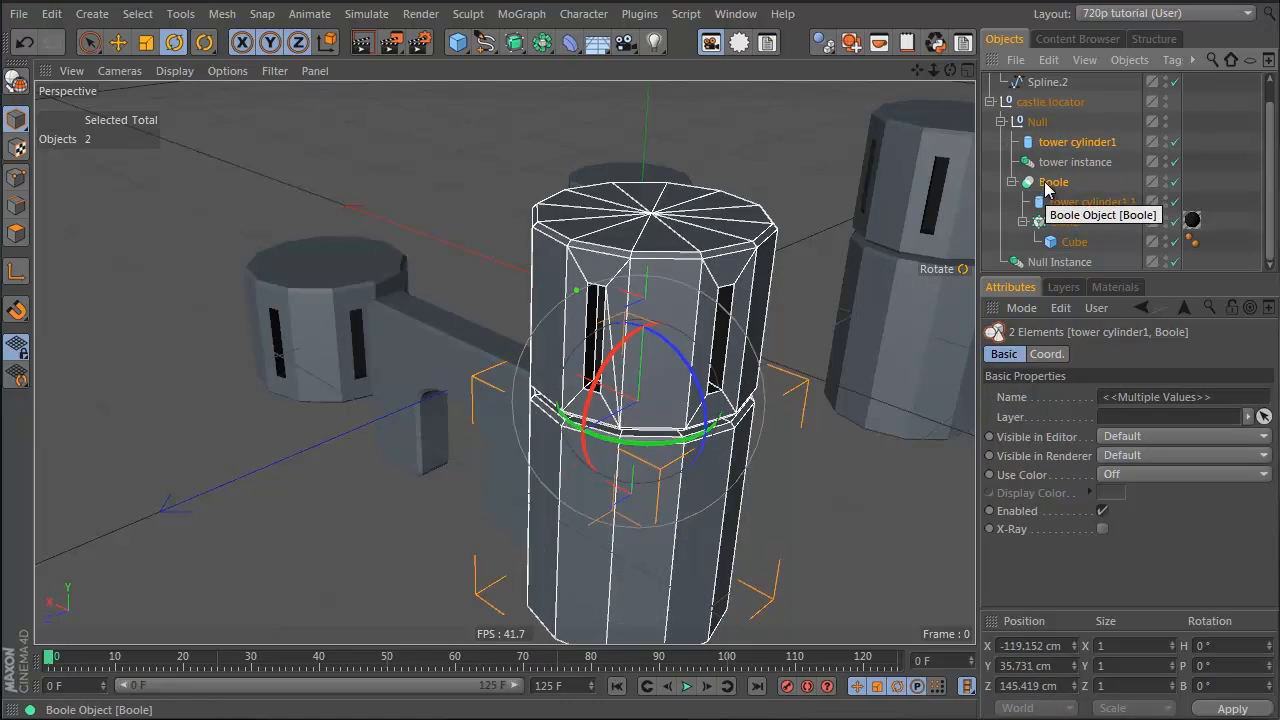
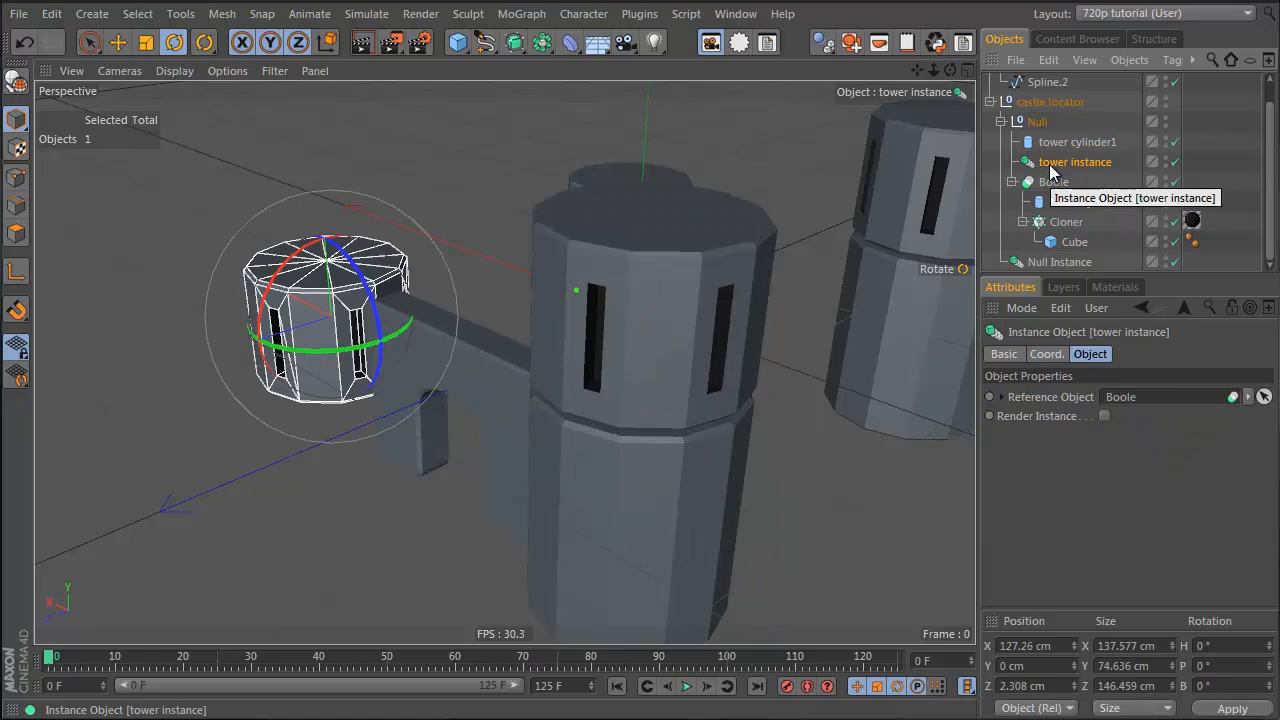
# Step: Order tower instance above tower cylinder1, and group tower cylinder1 and the Boole under a new null
pyautogui.moveTo(1052, 172); pyautogui.dragTo(1044, 134)
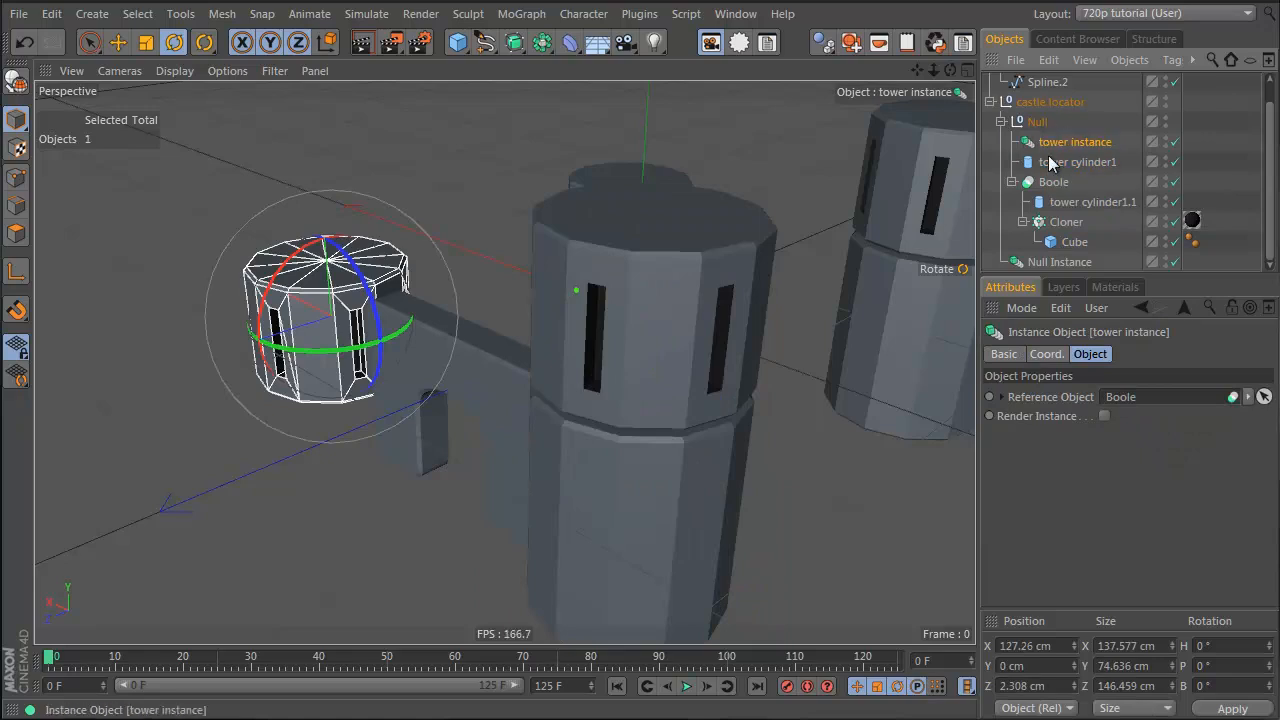
pyautogui.click(1052, 162)
pyautogui.keyDown('ctrl'); pyautogui.click(1052, 182); pyautogui.keyUp('ctrl')
pyautogui.hotkey('alt', 'g')
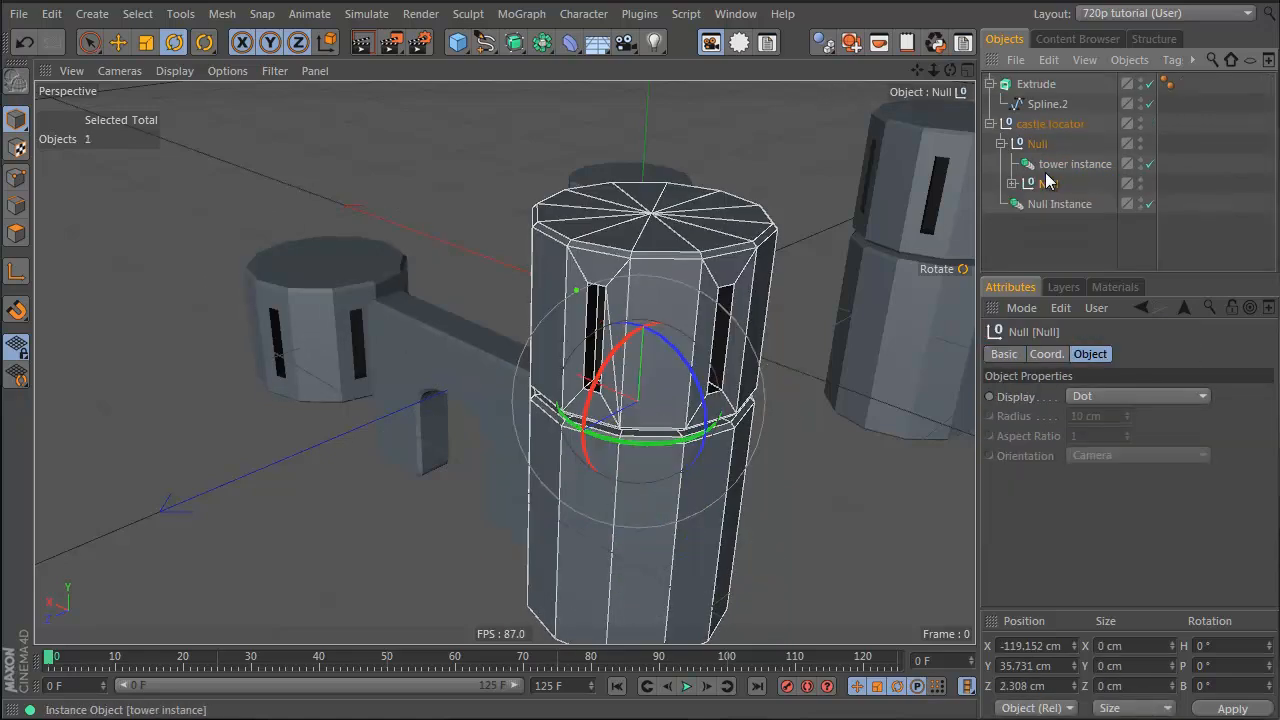
# Step: Set the tower instance's reference object to the new inner Null and raise the instance to about Y 36 cm
pyautogui.press('Up')
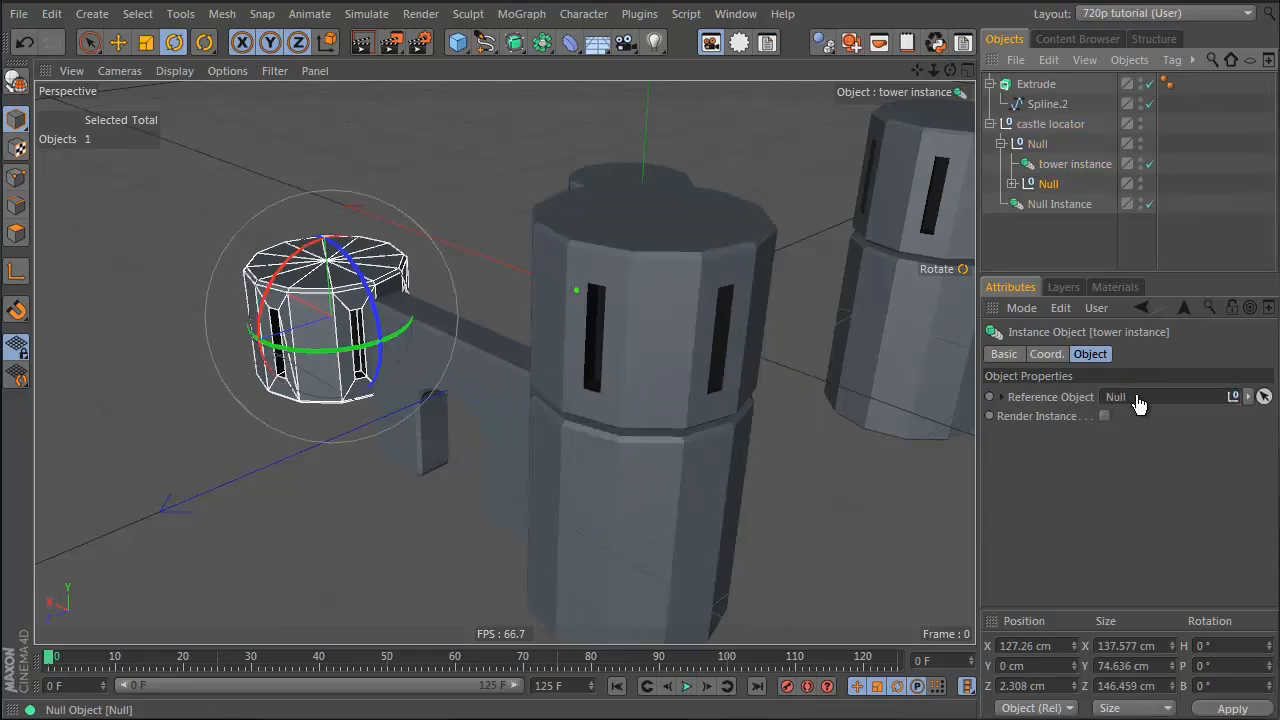
pyautogui.keyDown('alt'); pyautogui.moveTo(350, 366); pyautogui.dragTo(567, 320); pyautogui.keyUp('alt')
pyautogui.press('e')
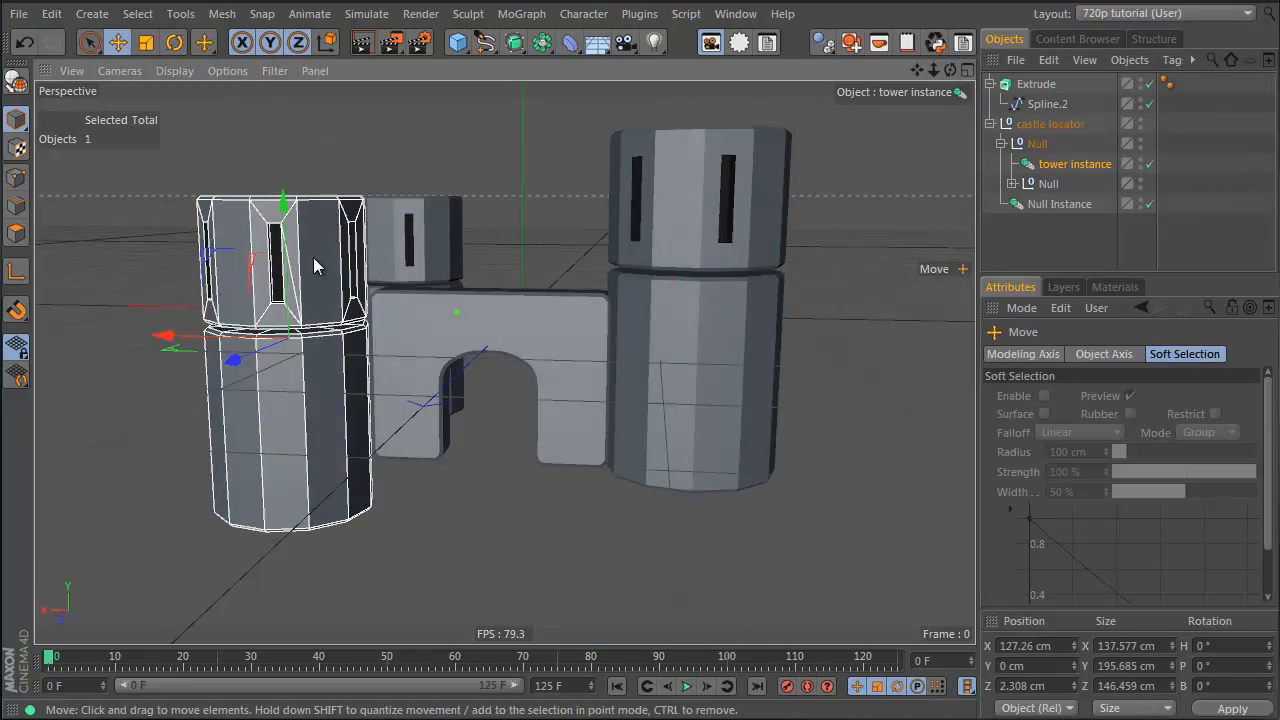
pyautogui.moveTo(290, 232); pyautogui.dragTo(334, 169)
pyautogui.keyDown('alt'); pyautogui.moveTo(479, 282); pyautogui.dragTo(908, 147); pyautogui.keyUp('alt')
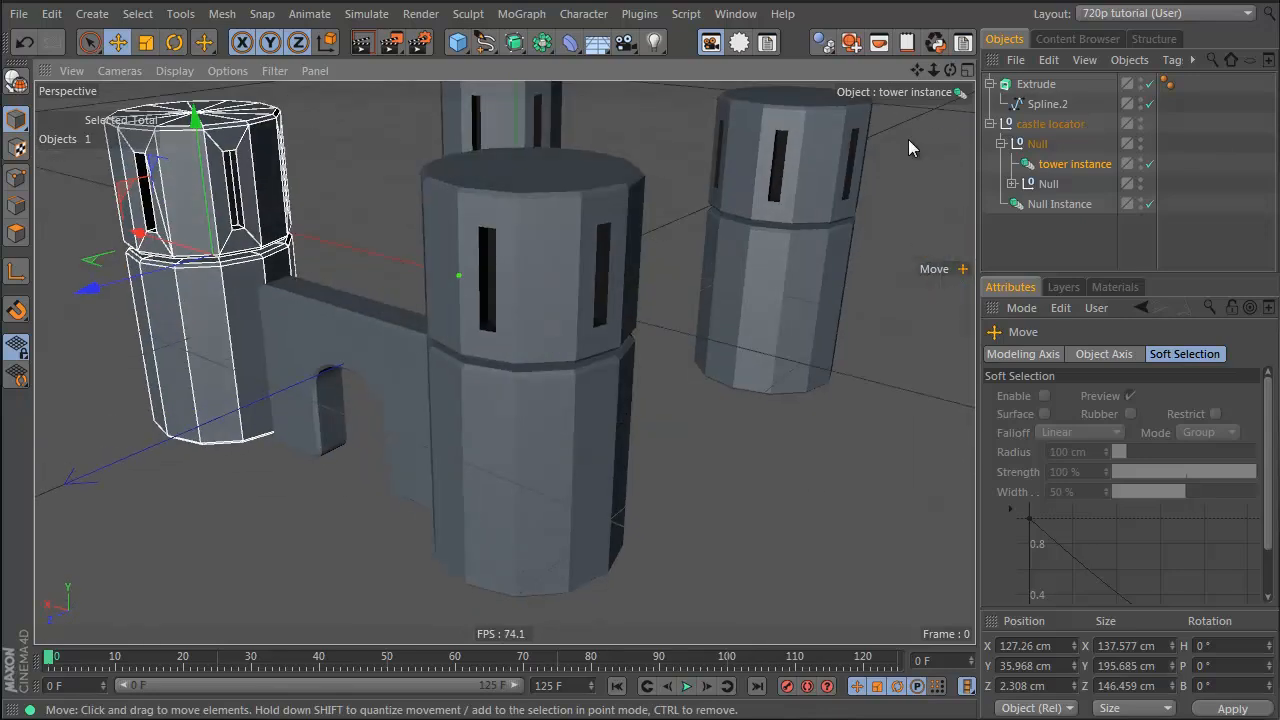
# Step: Try a count of 4 on the Cloner that cuts the tower windows, and restore its previous count
pyautogui.click(1013, 184)
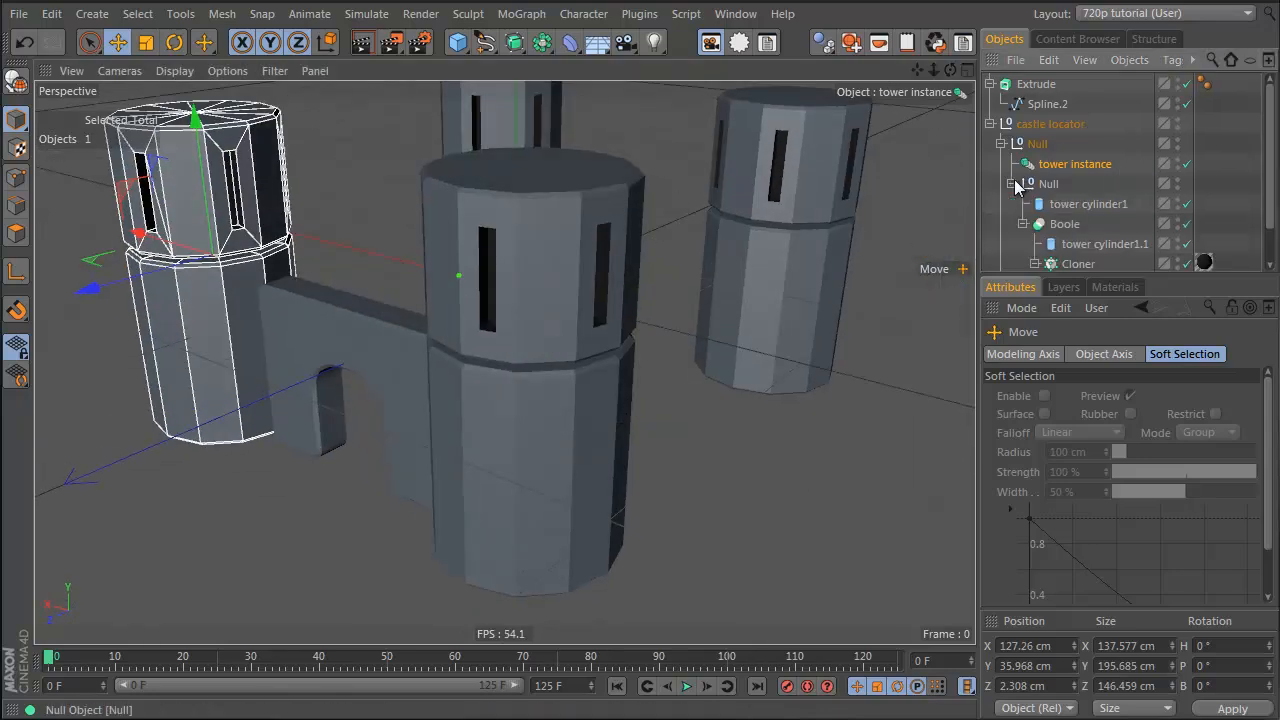
pyautogui.click(1075, 264)
pyautogui.click(1081, 504)
pyautogui.scroll(-2, 1081, 504)
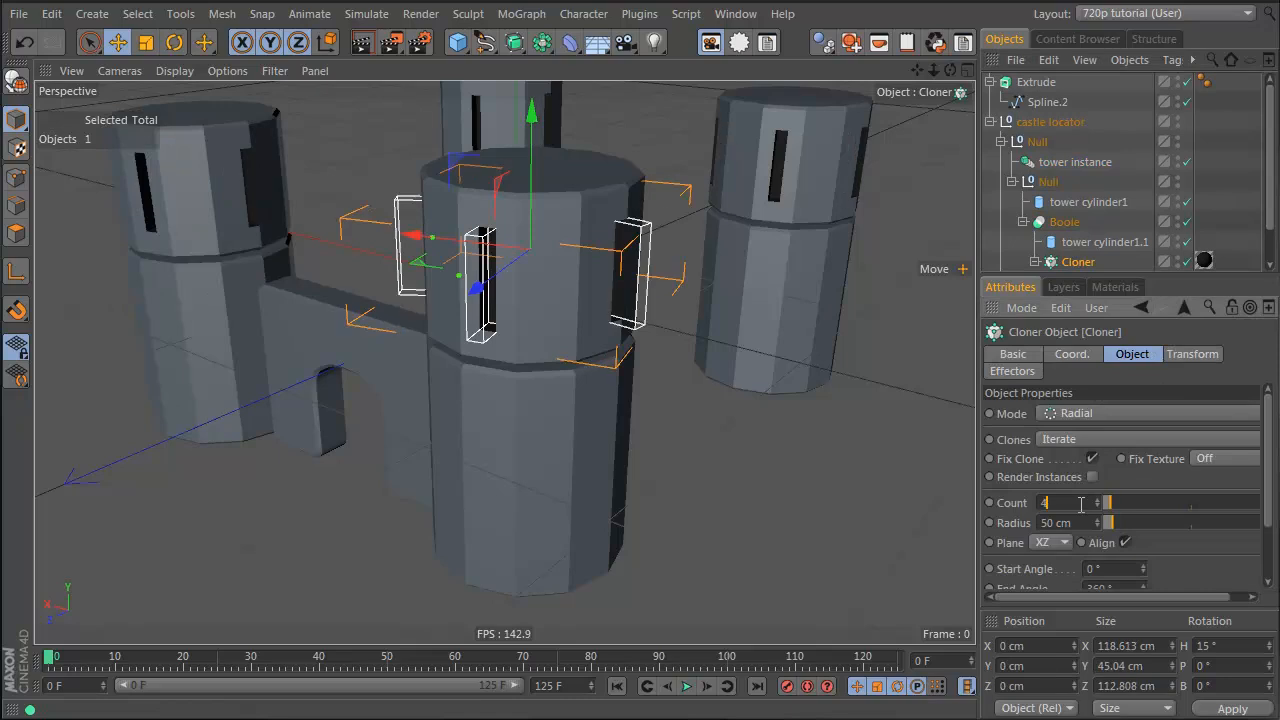
pyautogui.keyDown('alt'); pyautogui.moveTo(616, 204); pyautogui.dragTo(623, 314, button='middle'); pyautogui.keyUp('alt')
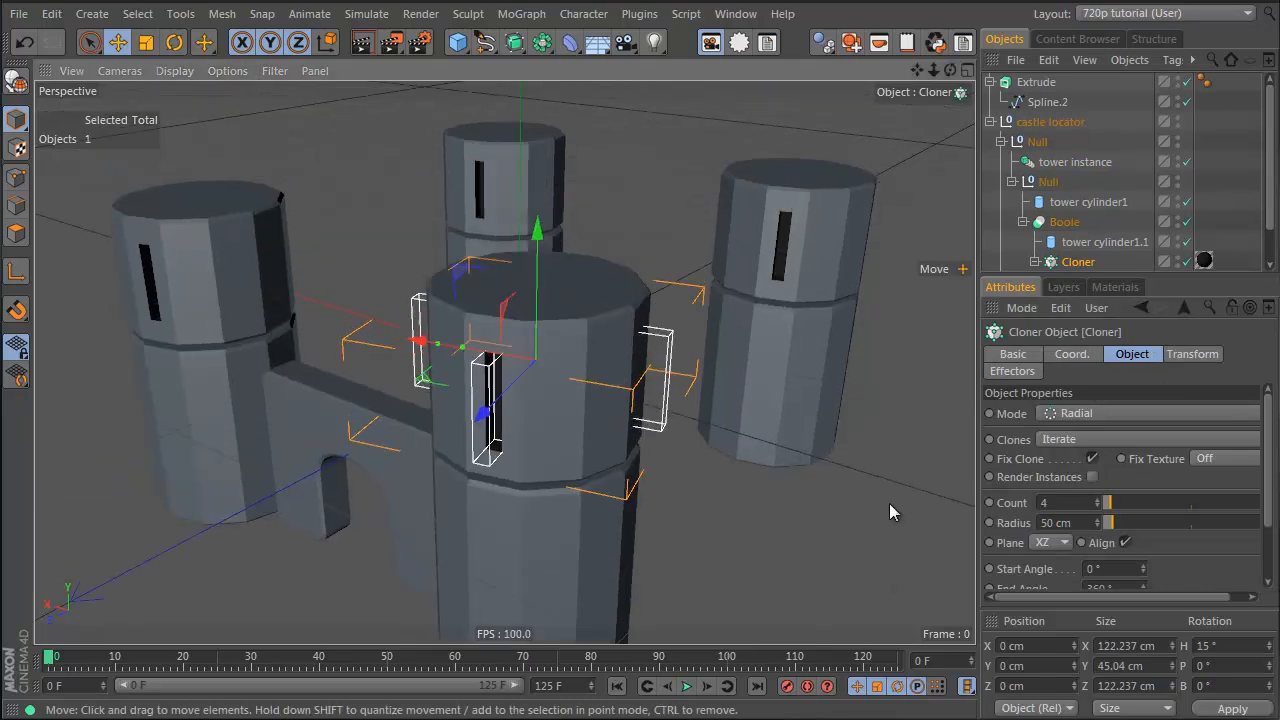
pyautogui.click(1069, 504)
pyautogui.scroll(2, 1069, 504)
# Step: Copy tower cylinder1.1 out of the Boole into the inner Null and raise the copy to about Y 126 cm
pyautogui.click(1070, 205)
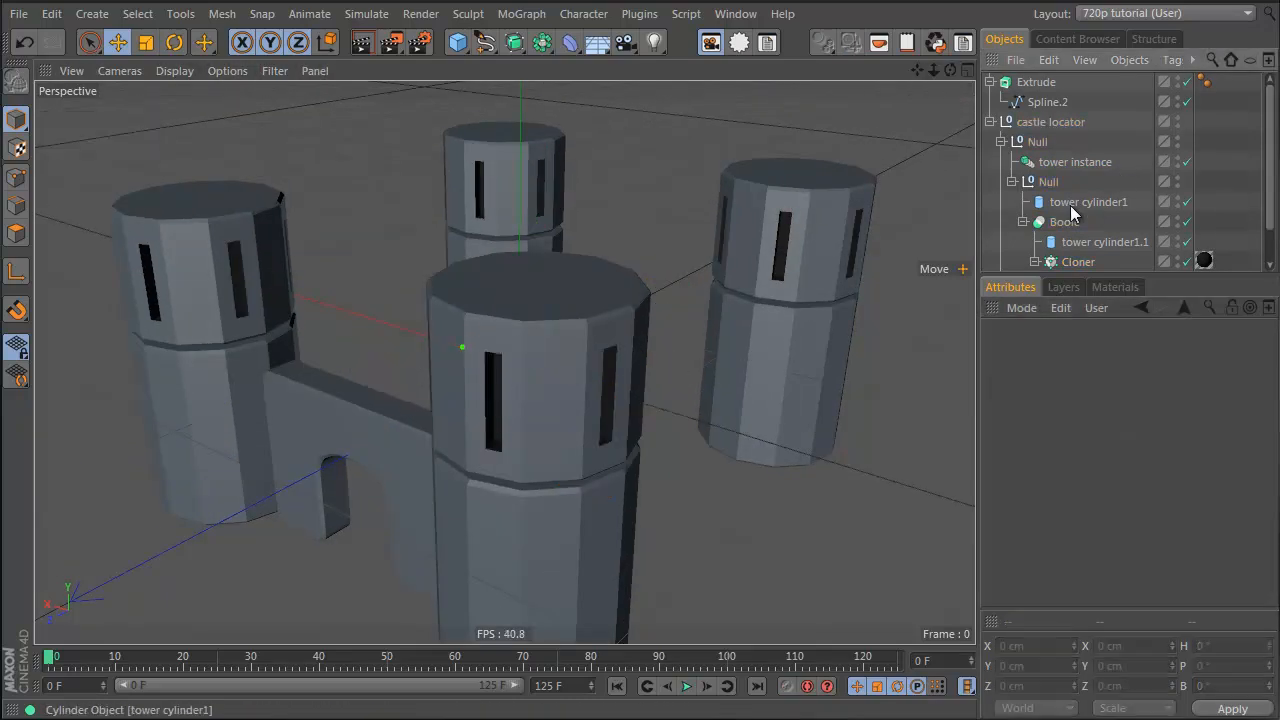
pyautogui.click(1075, 245)
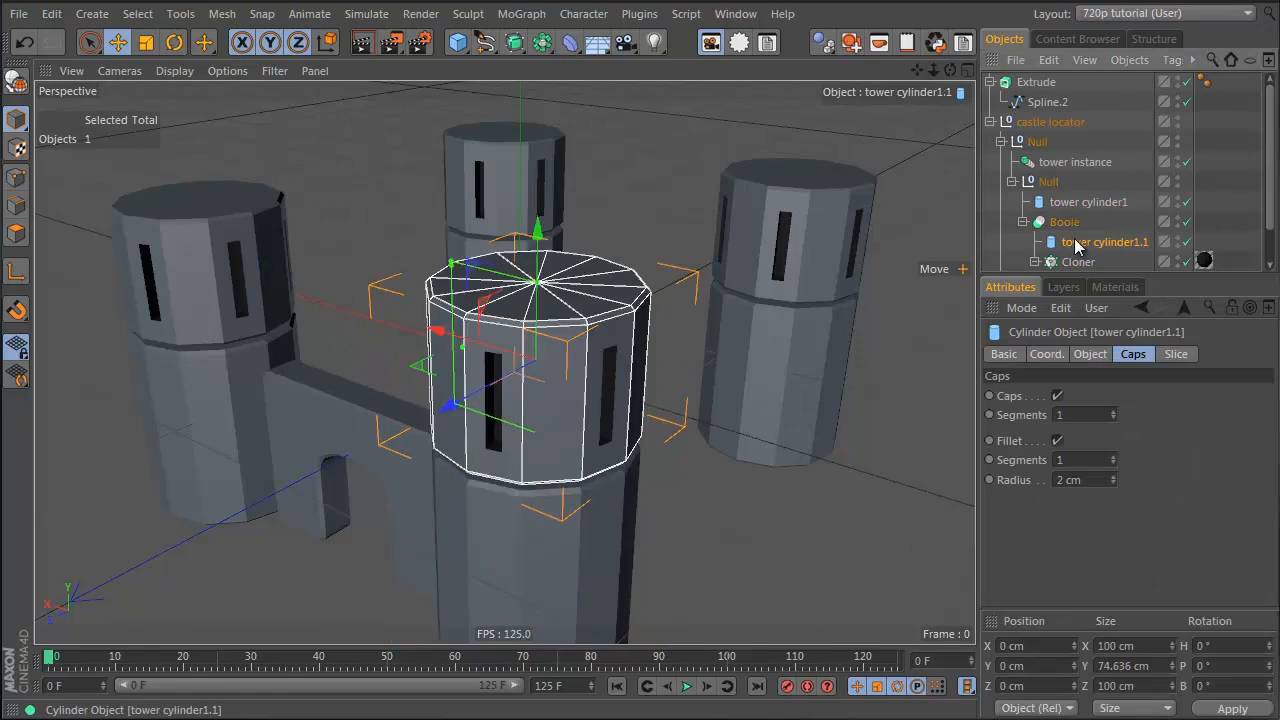
pyautogui.keyDown('ctrl'); pyautogui.moveTo(1060, 199); pyautogui.dragTo(1059, 201); pyautogui.keyUp('ctrl')
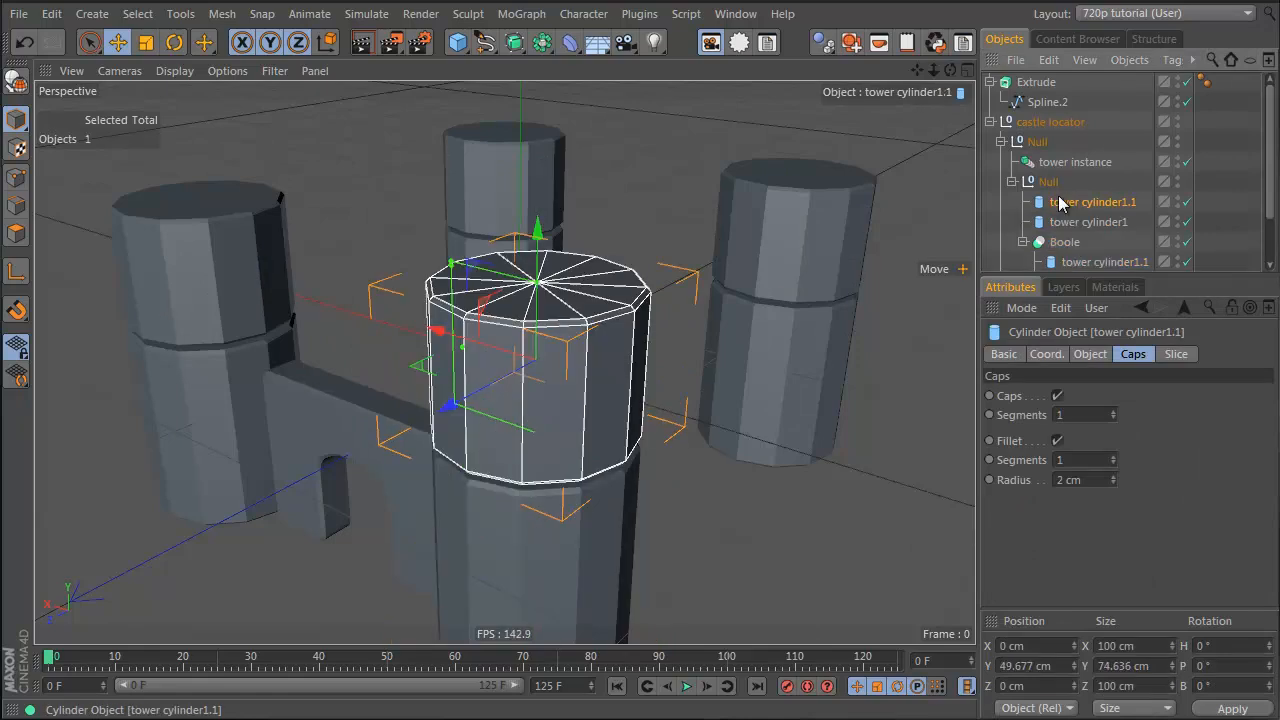
pyautogui.moveTo(537, 242); pyautogui.dragTo(565, 308)
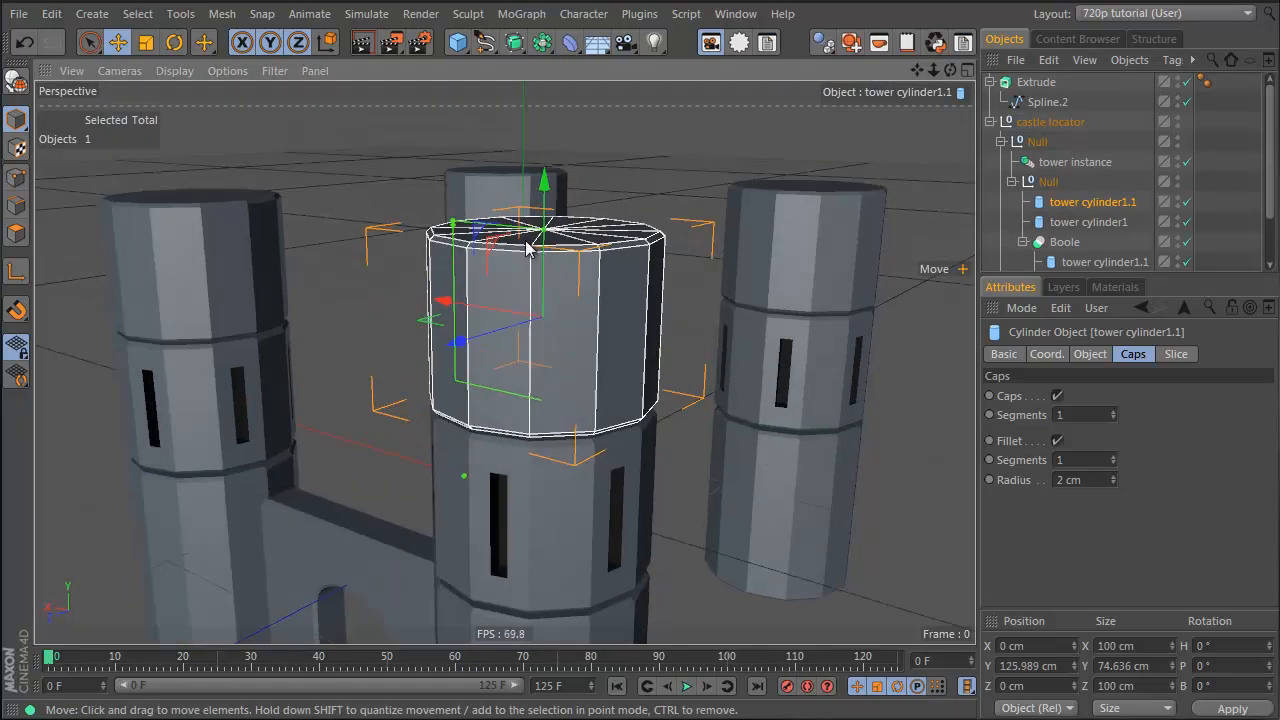
# Step: Flatten the copied cylinder to about 25 cm high and seat it on the windowed tower section at about Y 101 cm
pyautogui.press('t')
pyautogui.moveTo(545, 234); pyautogui.dragTo(569, 356)
pyautogui.moveTo(569, 356)
pyautogui.keyDown('alt'); pyautogui.mouseDown()
pyautogui.moveTo(729, 393)
pyautogui.moveTo(635, 498)
pyautogui.moveTo(545, 290)
pyautogui.moveTo(566, 371)
pyautogui.moveTo(543, 281)
pyautogui.moveTo(572, 366)
pyautogui.mouseUp(); pyautogui.keyUp('alt')
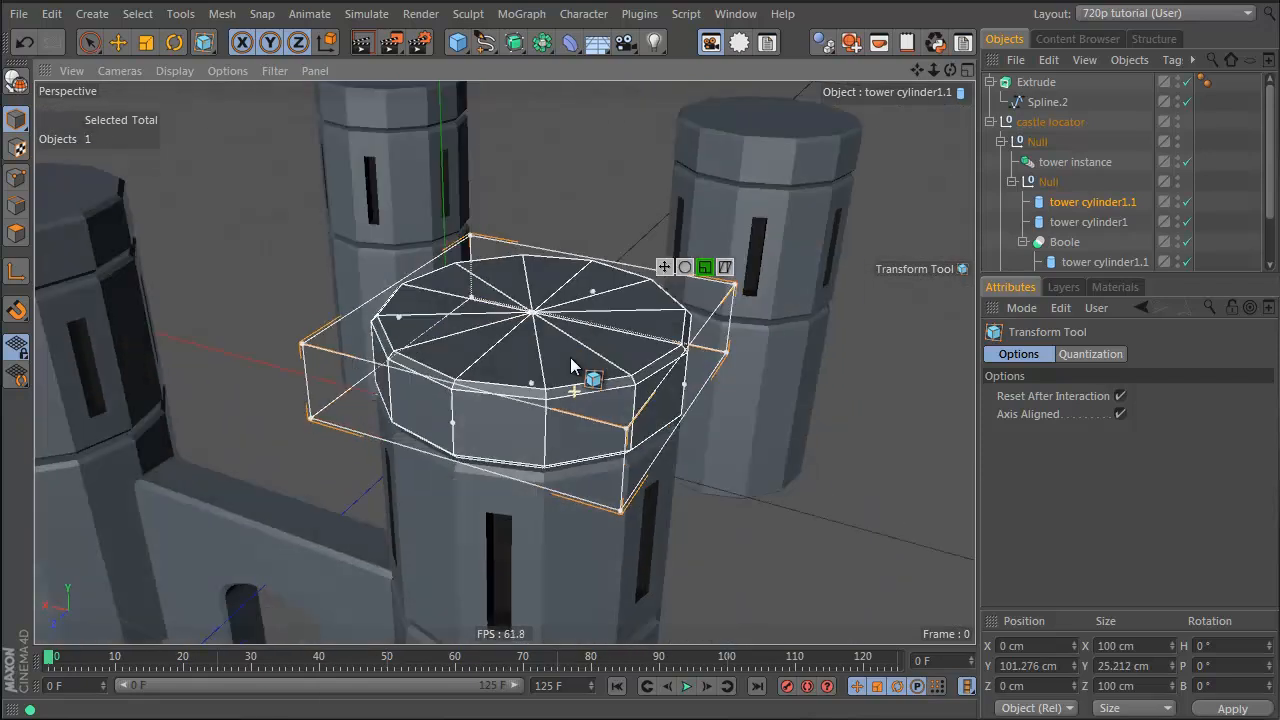
# Step: Make the flat cap cylinder editable and widen it in X and Z to about 124 cm so it overhangs the tower
pyautogui.click(1077, 205)
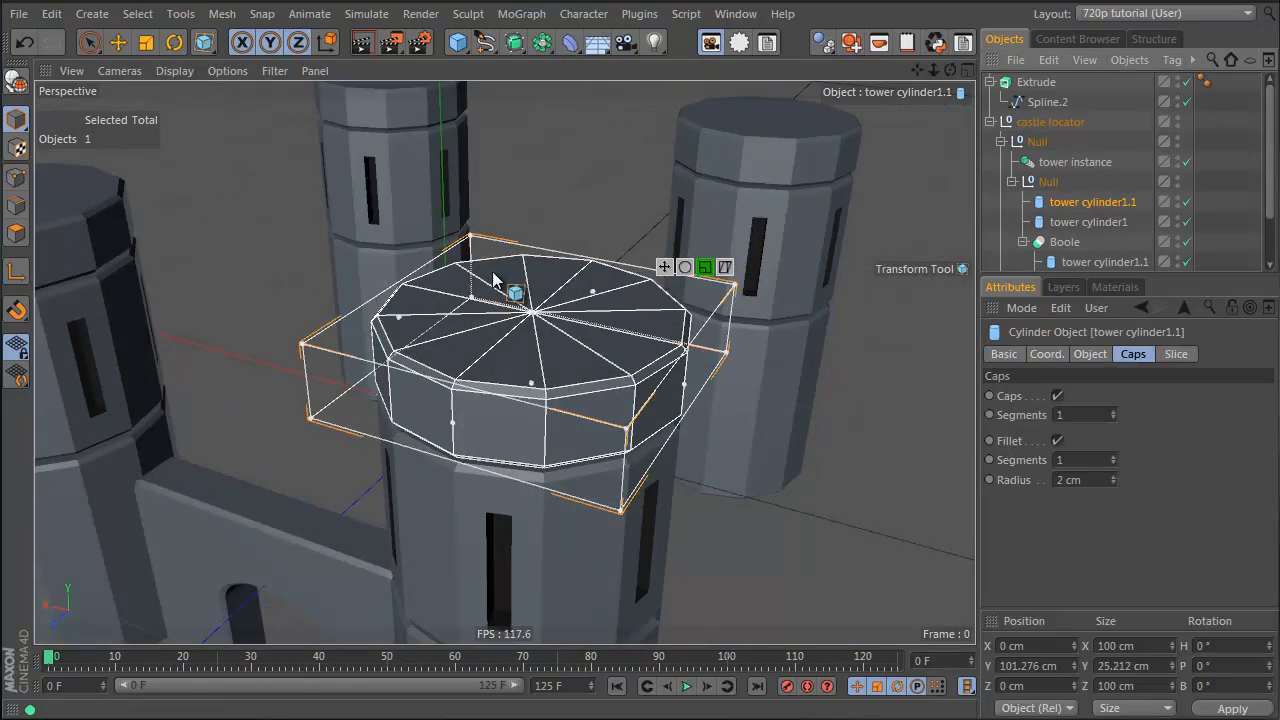
pyautogui.click(15, 80)
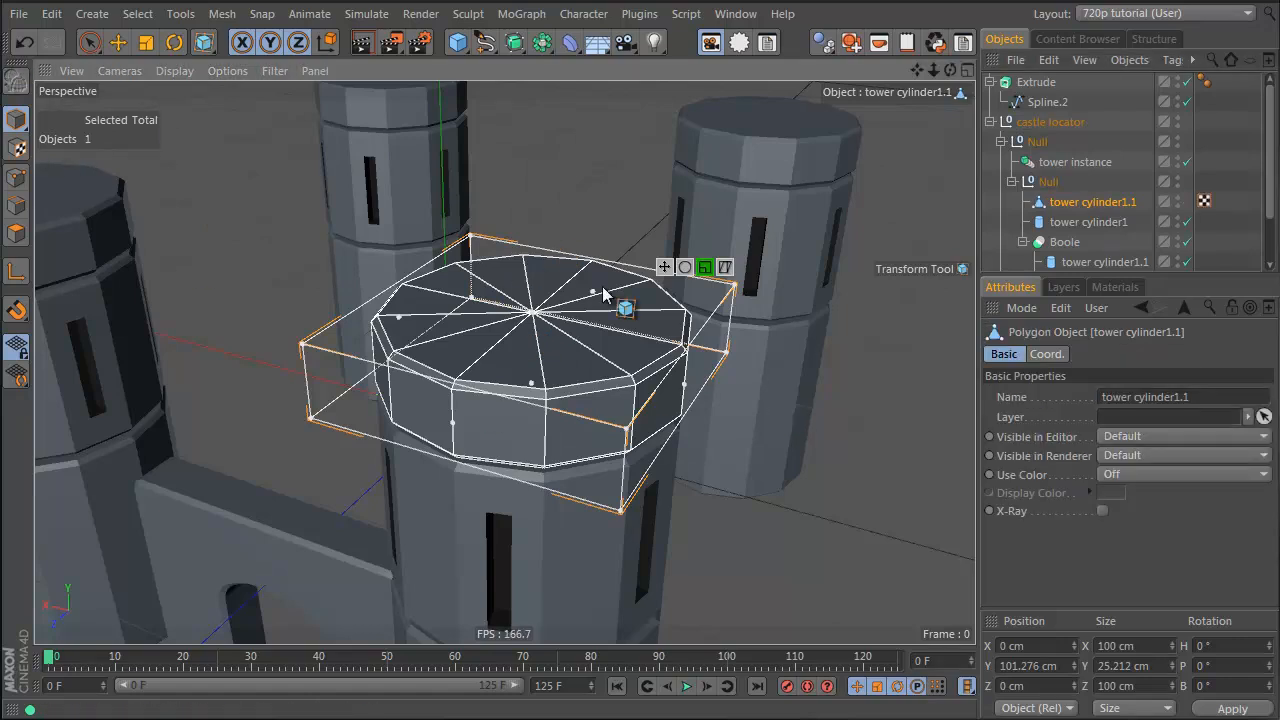
pyautogui.press('r')
pyautogui.press('t')
pyautogui.moveTo(420, 365); pyautogui.dragTo(580, 450)
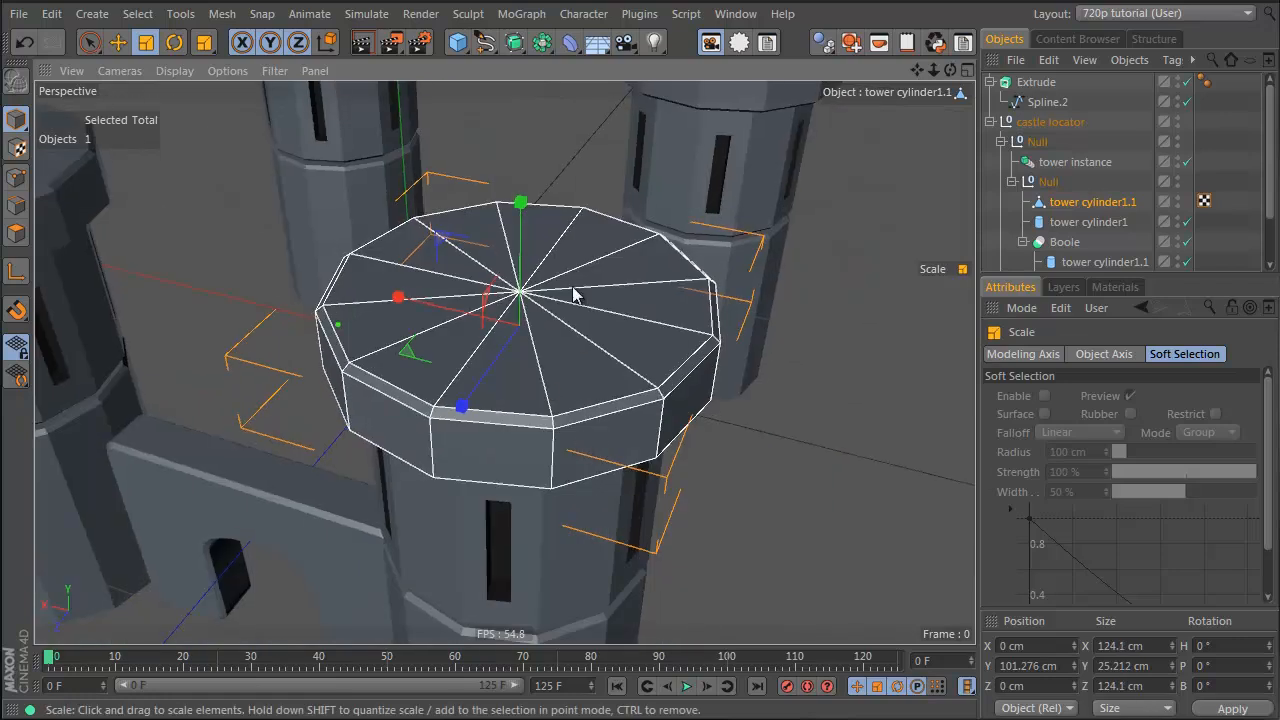
# Step: Cut an edge loop around the cap's top face near its outer rim with the Knife in Loop mode
pyautogui.click(16, 233)
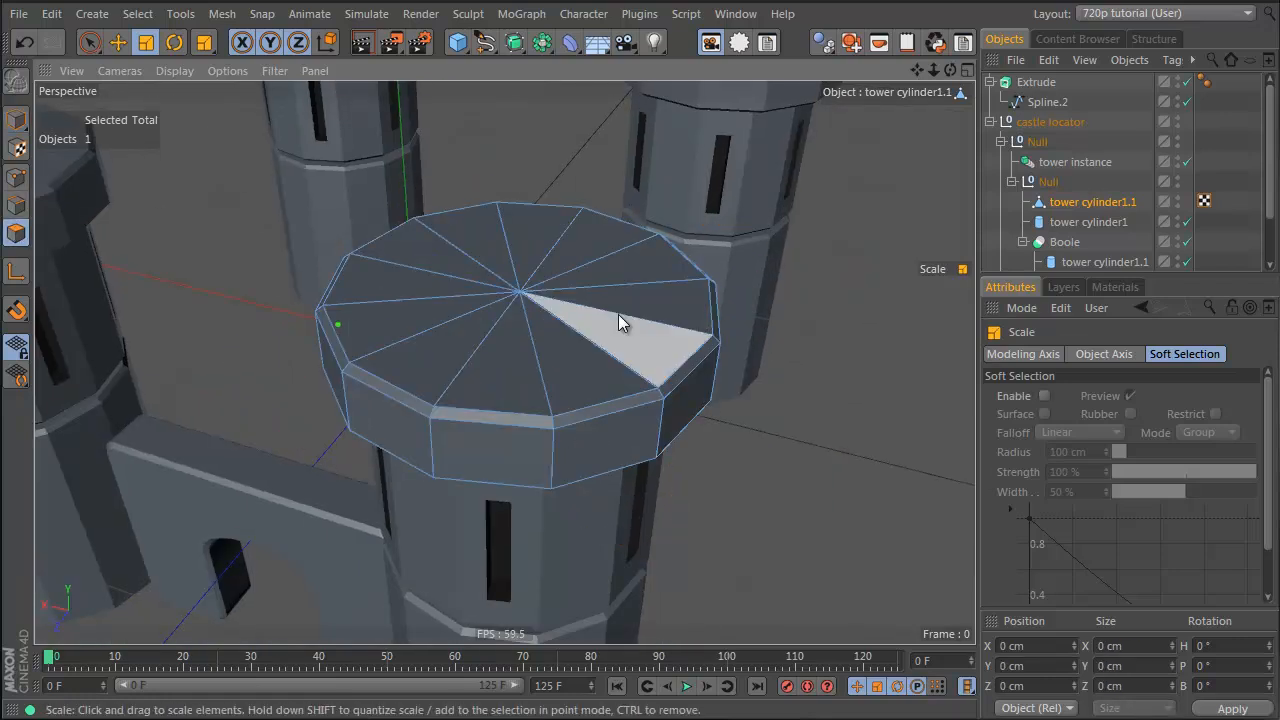
pyautogui.press('k')
pyautogui.click(1062, 379)
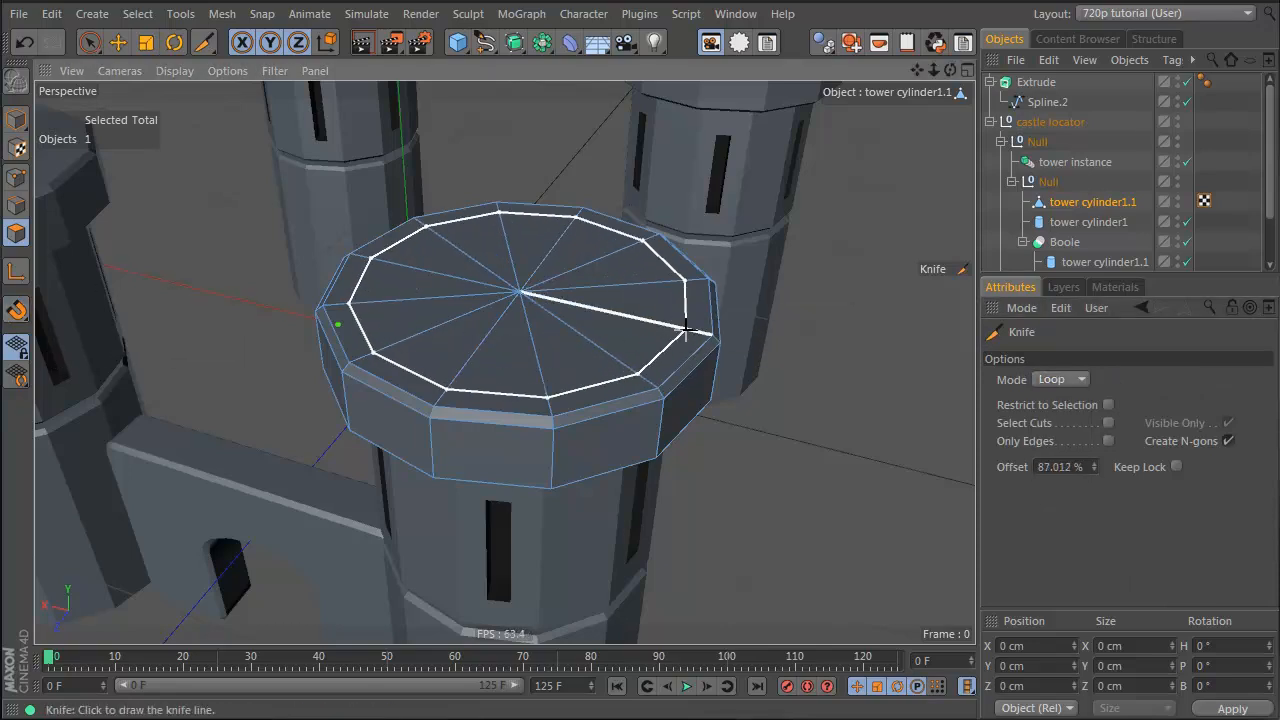
pyautogui.click(669, 328)
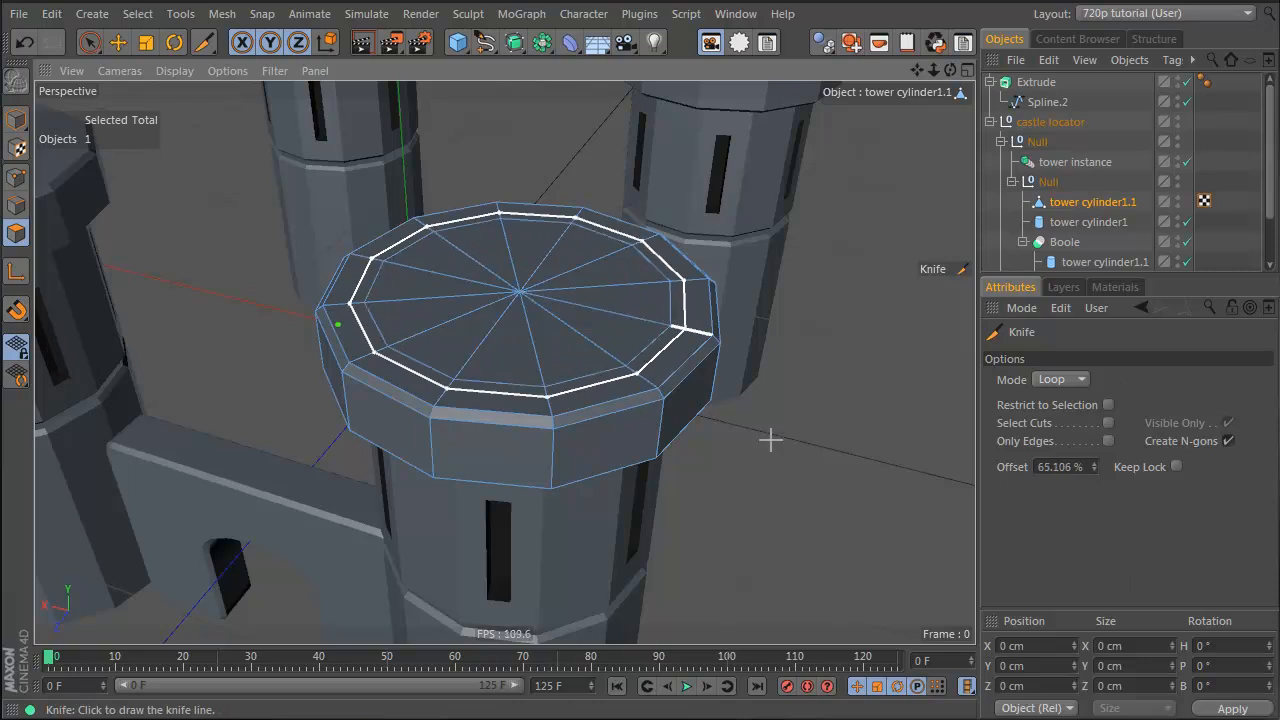
pyautogui.keyDown('alt'); pyautogui.moveTo(614, 431); pyautogui.dragTo(630, 330); pyautogui.keyUp('alt')
# Step: Select every other rim segment on the cap's top, including its bevelled edge polygon, with Live Selection
pyautogui.click(88, 41)
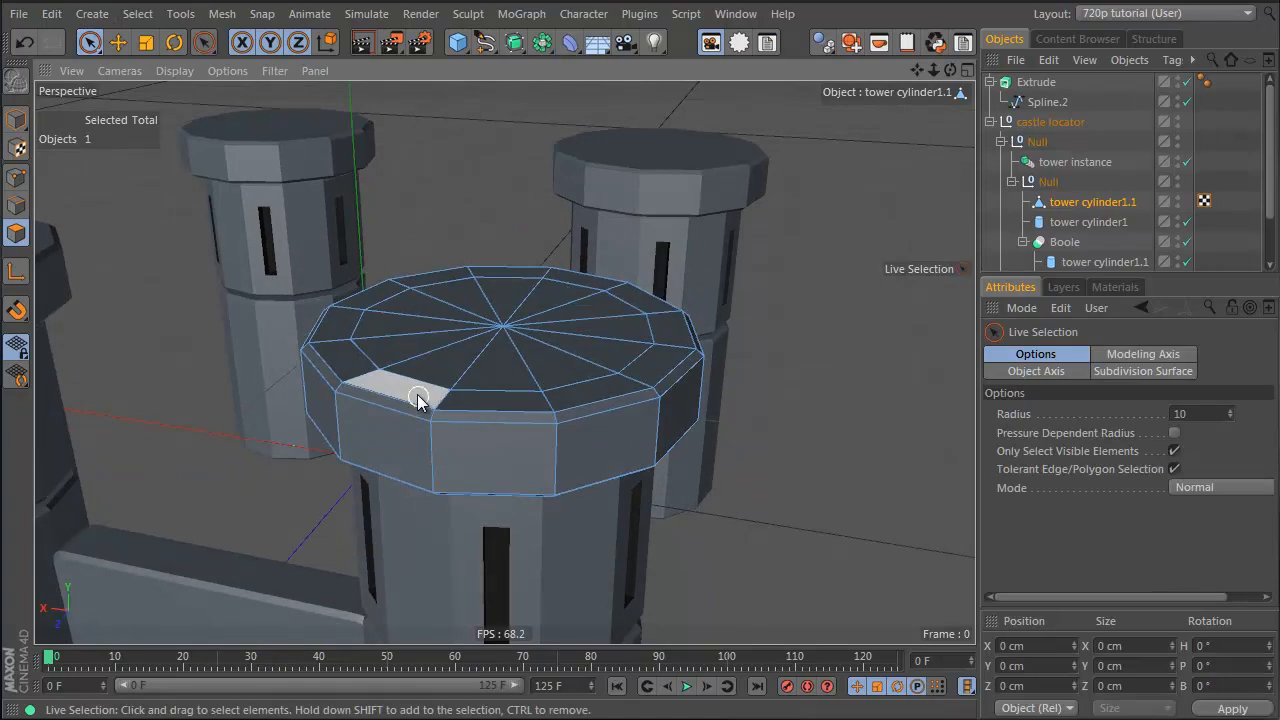
pyautogui.click(407, 398)
pyautogui.keyDown('shift'); pyautogui.click(614, 405); pyautogui.keyUp('shift')
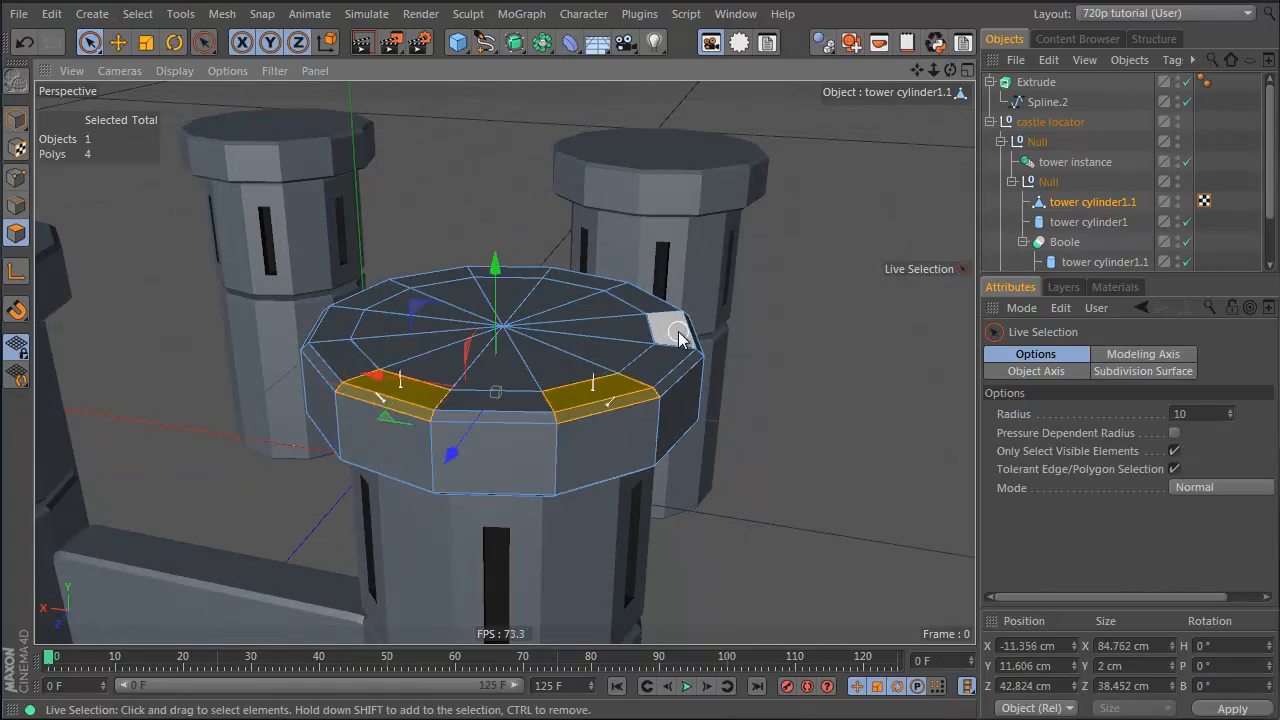
pyautogui.keyDown('alt'); pyautogui.moveTo(686, 338); pyautogui.dragTo(566, 470); pyautogui.keyUp('alt')
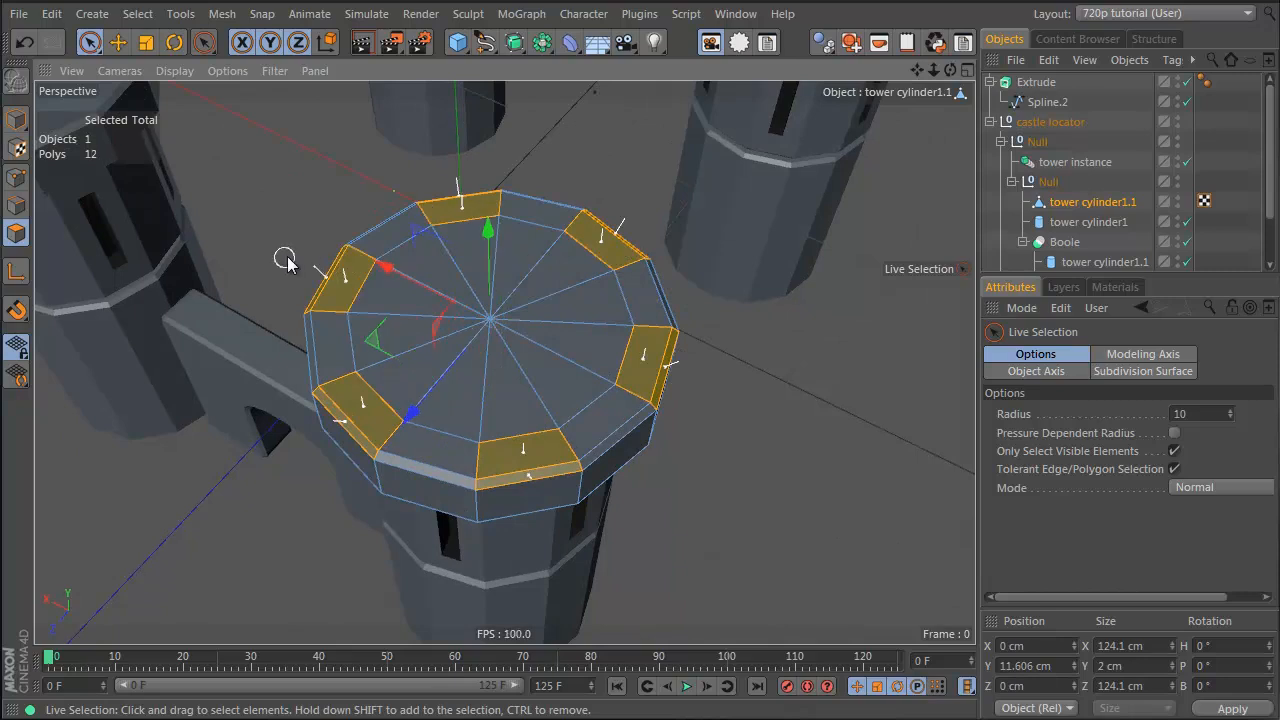
pyautogui.keyDown('alt'); pyautogui.moveTo(440, 300); pyautogui.dragTo(529, 214); pyautogui.keyUp('alt')
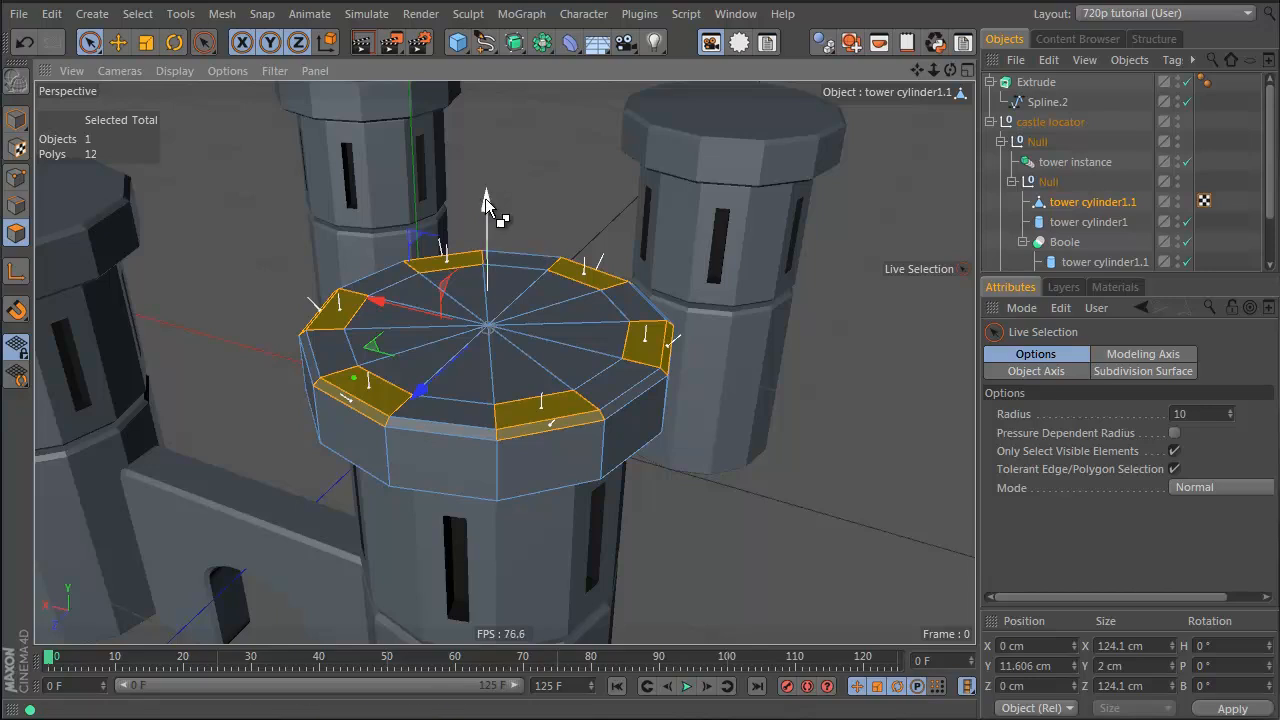
# Step: Try to extrude the selected rim polygons of the tower cap straight upward into battlements, and undo it
pyautogui.moveTo(485, 205); pyautogui.dragTo(488, 150)
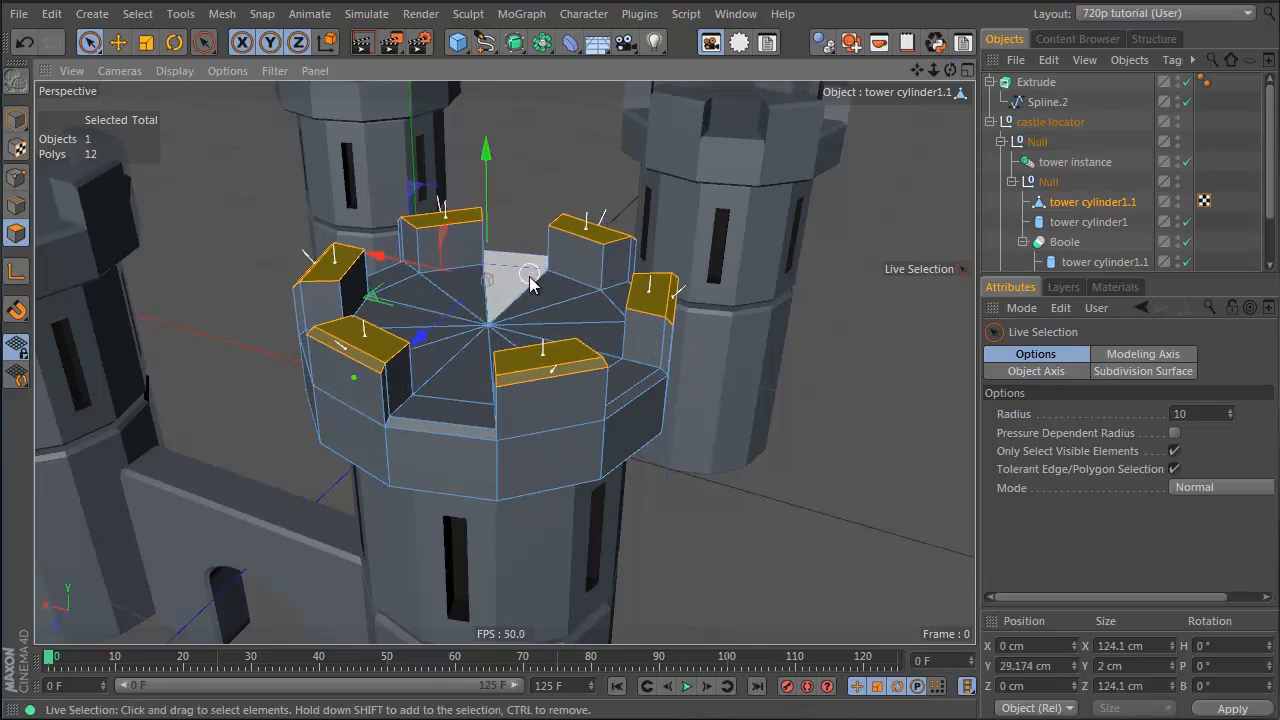
pyautogui.keyDown('alt'); pyautogui.moveTo(529, 283); pyautogui.dragTo(541, 205); pyautogui.keyUp('alt')
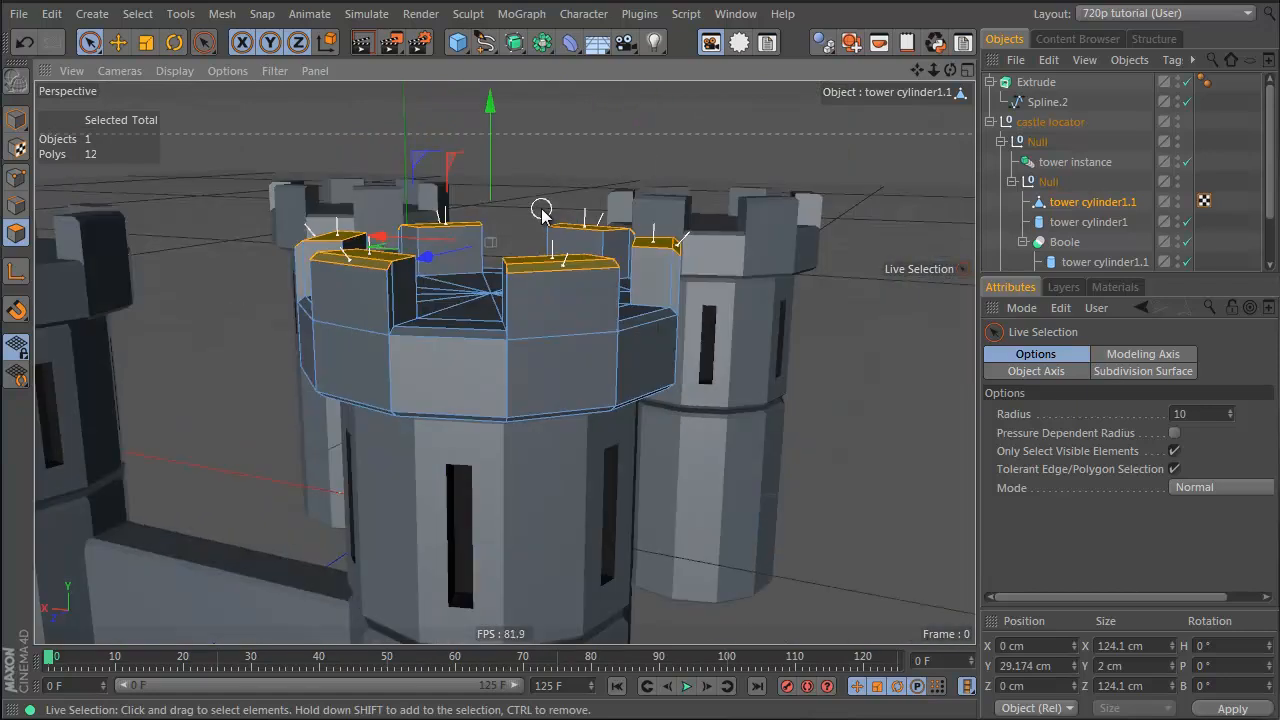
pyautogui.hotkey('ctrl', 'z')
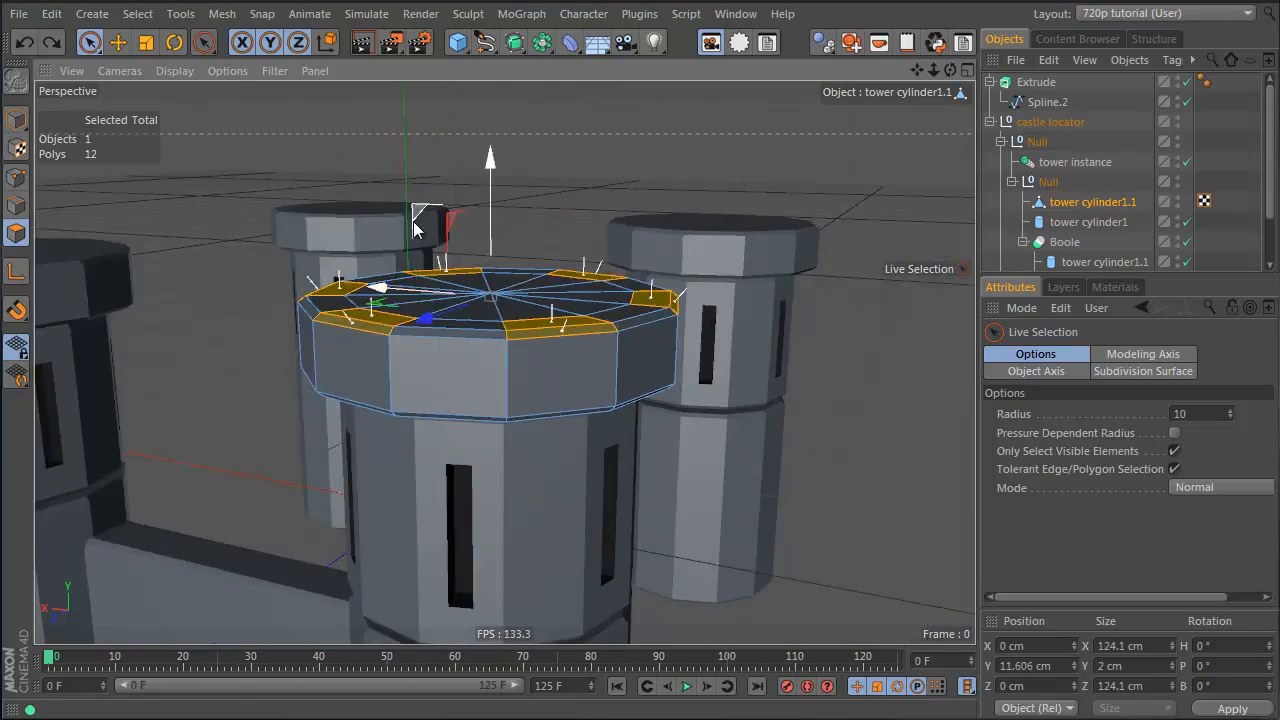
# Step: Try the Extrude tool on the selected rim polygons of the tower cap, and undo the result
pyautogui.press('d')
pyautogui.moveTo(772, 392); pyautogui.dragTo(772, 392)
pyautogui.keyDown('alt'); pyautogui.moveTo(345, 298); pyautogui.dragTo(464, 295); pyautogui.keyUp('alt')
pyautogui.hotkey('ctrl', 'z')
pyautogui.keyDown('alt'); pyautogui.moveTo(474, 240); pyautogui.dragTo(423, 257); pyautogui.keyUp('alt')
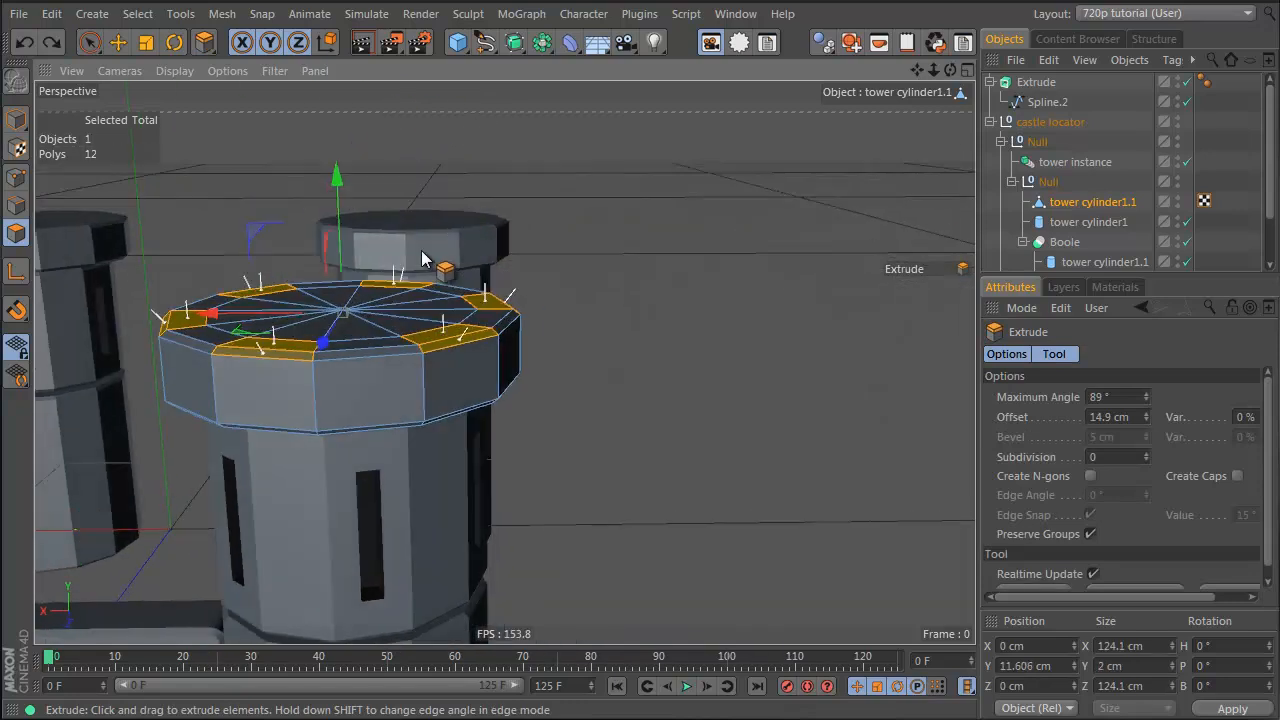
# Step: Extrude the selected rim polygons of the tower cap with a 0 cm offset and raise them to about Y 27 cm
pyautogui.keyDown('alt'); pyautogui.moveTo(423, 257); pyautogui.dragTo(471, 263, button='right'); pyautogui.keyUp('alt')
pyautogui.rightClick(513, 165)
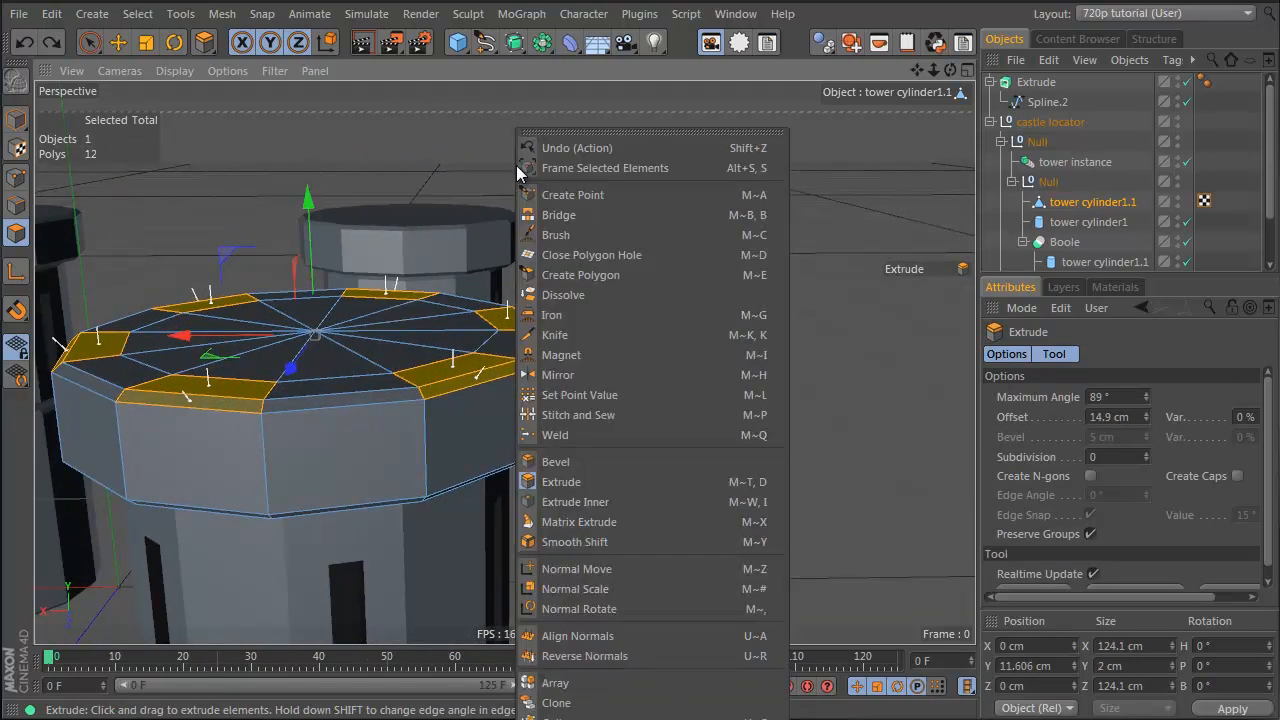
pyautogui.click(596, 484)
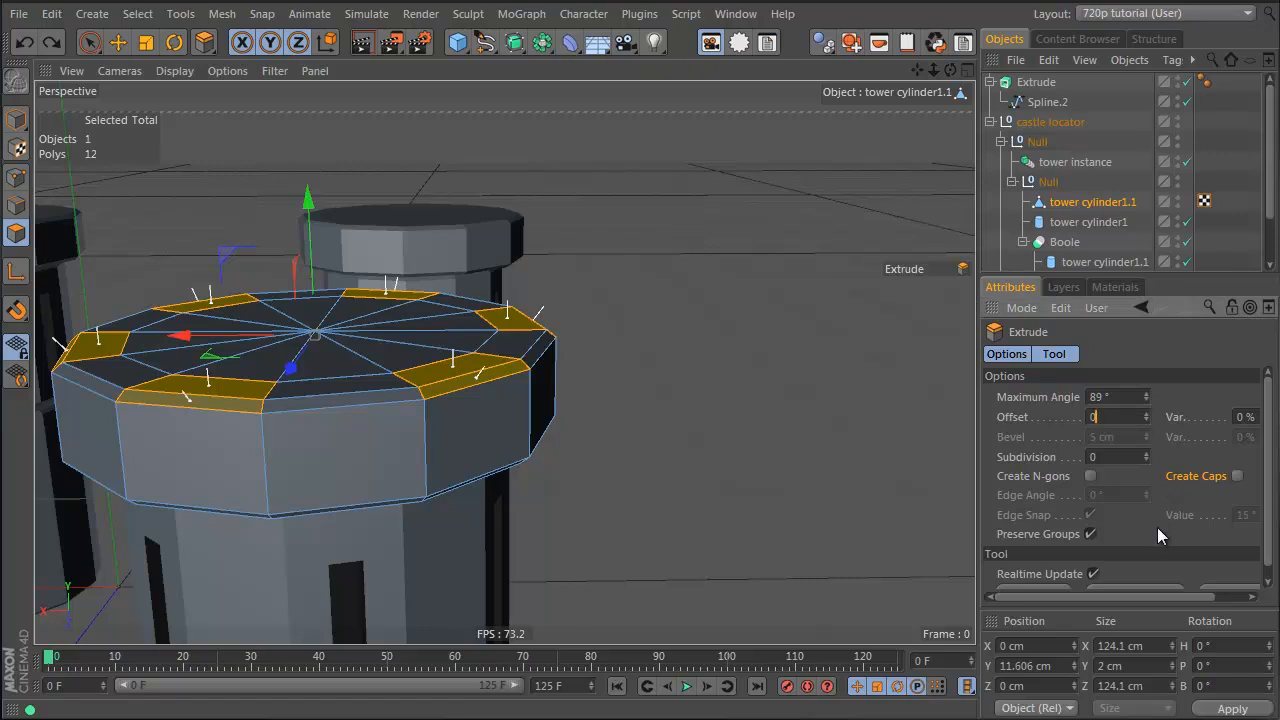
pyautogui.scroll(-1, 1157, 500)
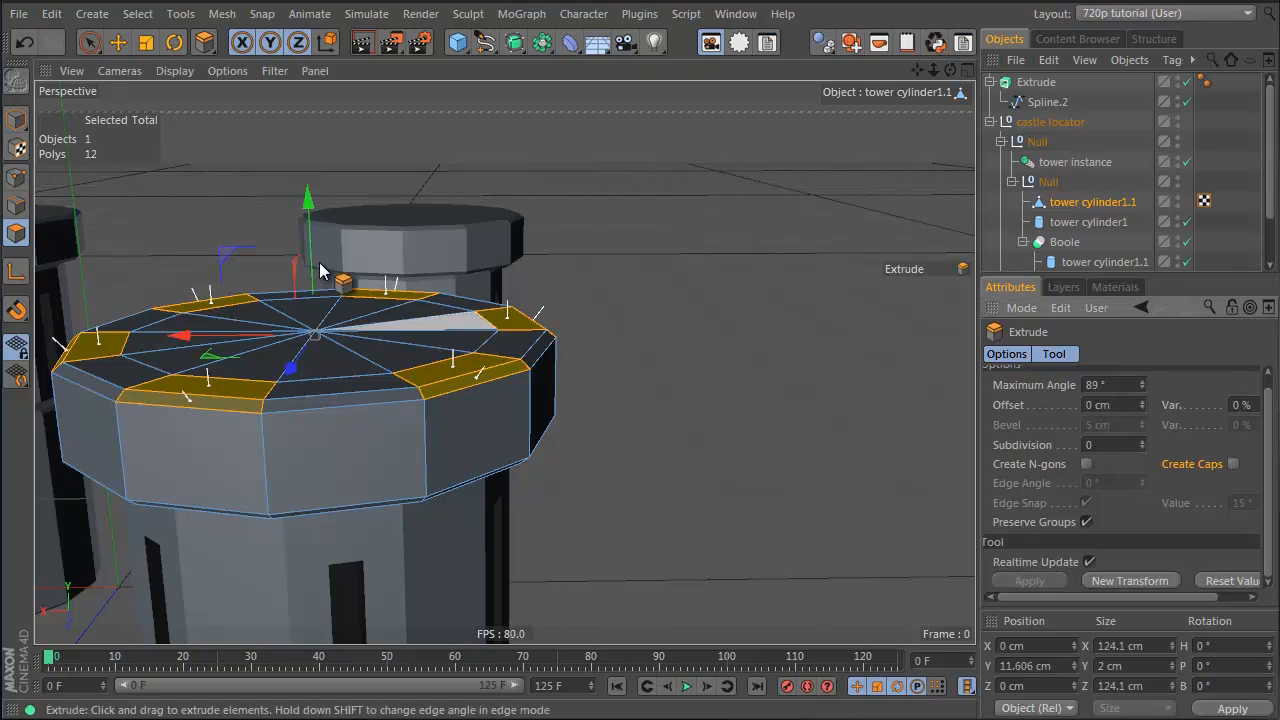
pyautogui.moveTo(309, 200); pyautogui.dragTo(322, 117)
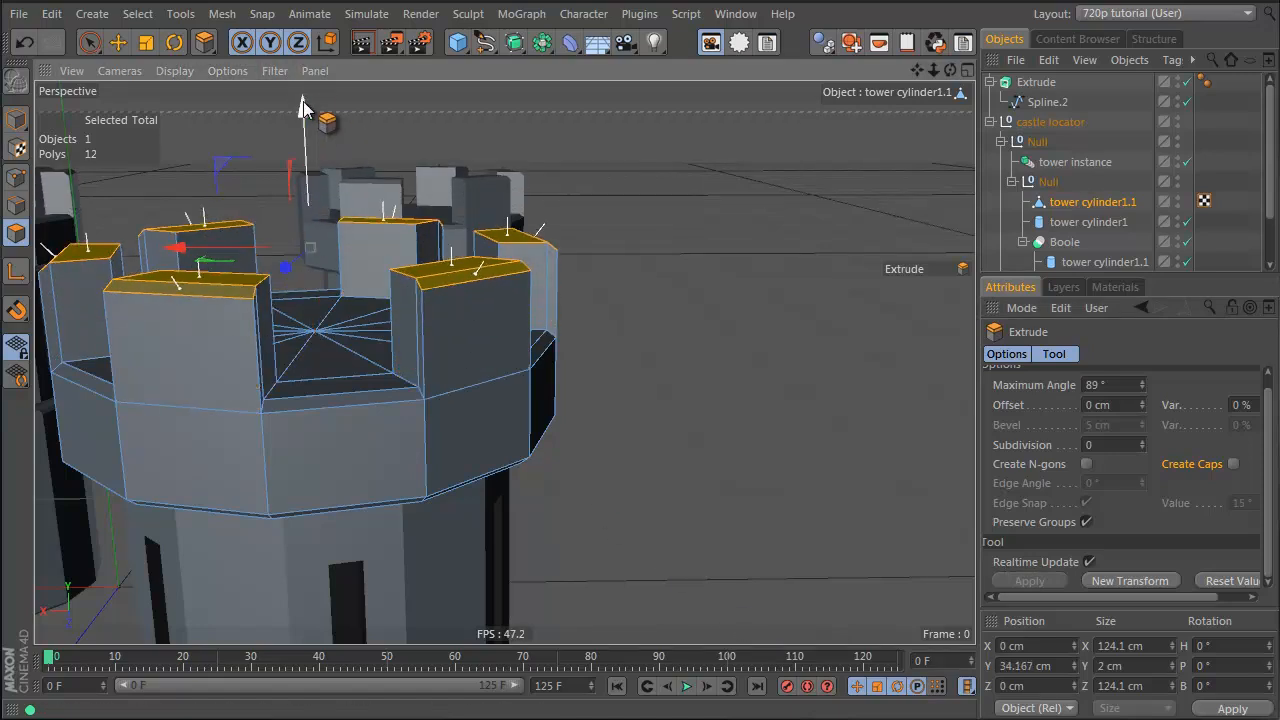
pyautogui.moveTo(303, 101); pyautogui.dragTo(306, 123)
# Step: Deselect everything and examine the battlements on the towers from several angles and distances
pyautogui.keyDown('alt'); pyautogui.moveTo(400, 345); pyautogui.dragTo(197, 368); pyautogui.keyUp('alt')
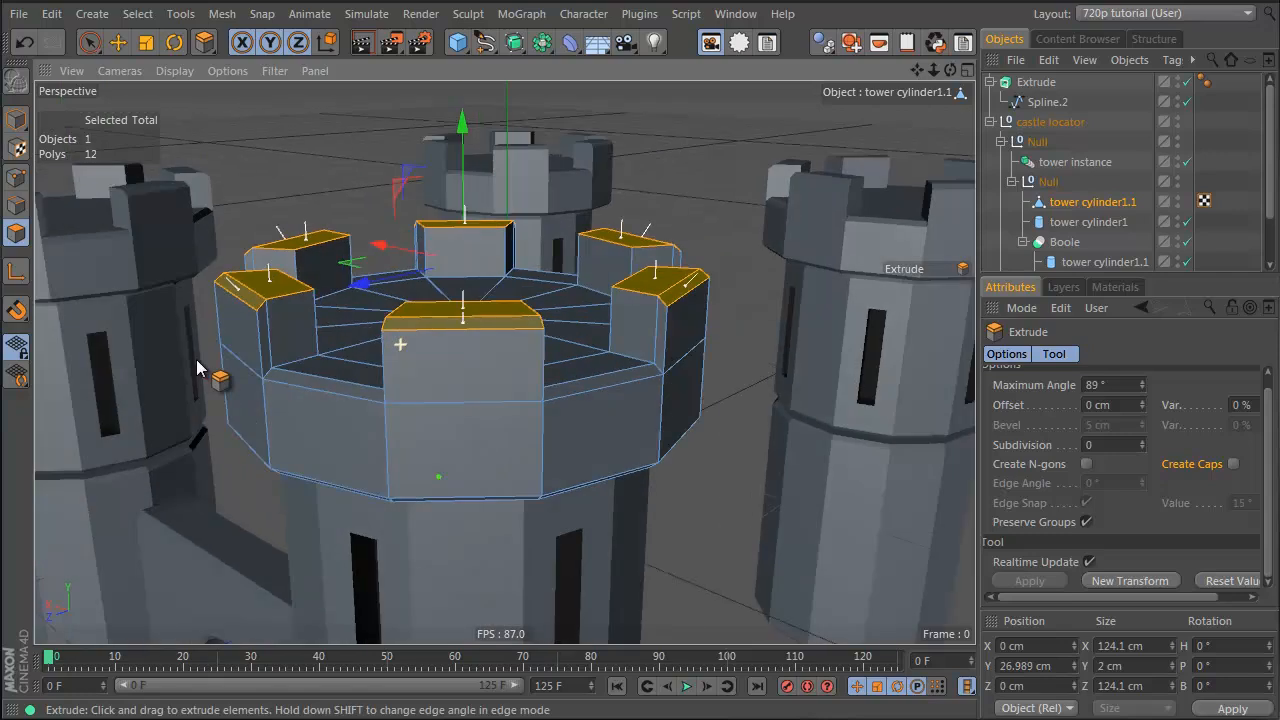
pyautogui.keyDown('alt'); pyautogui.moveTo(346, 330); pyautogui.dragTo(449, 348, button='middle'); pyautogui.keyUp('alt')
pyautogui.keyDown('alt'); pyautogui.moveTo(489, 394); pyautogui.dragTo(537, 331); pyautogui.keyUp('alt')
pyautogui.keyDown('alt'); pyautogui.moveTo(537, 363); pyautogui.dragTo(506, 409, button='right'); pyautogui.keyUp('alt')
pyautogui.click(1117, 119)
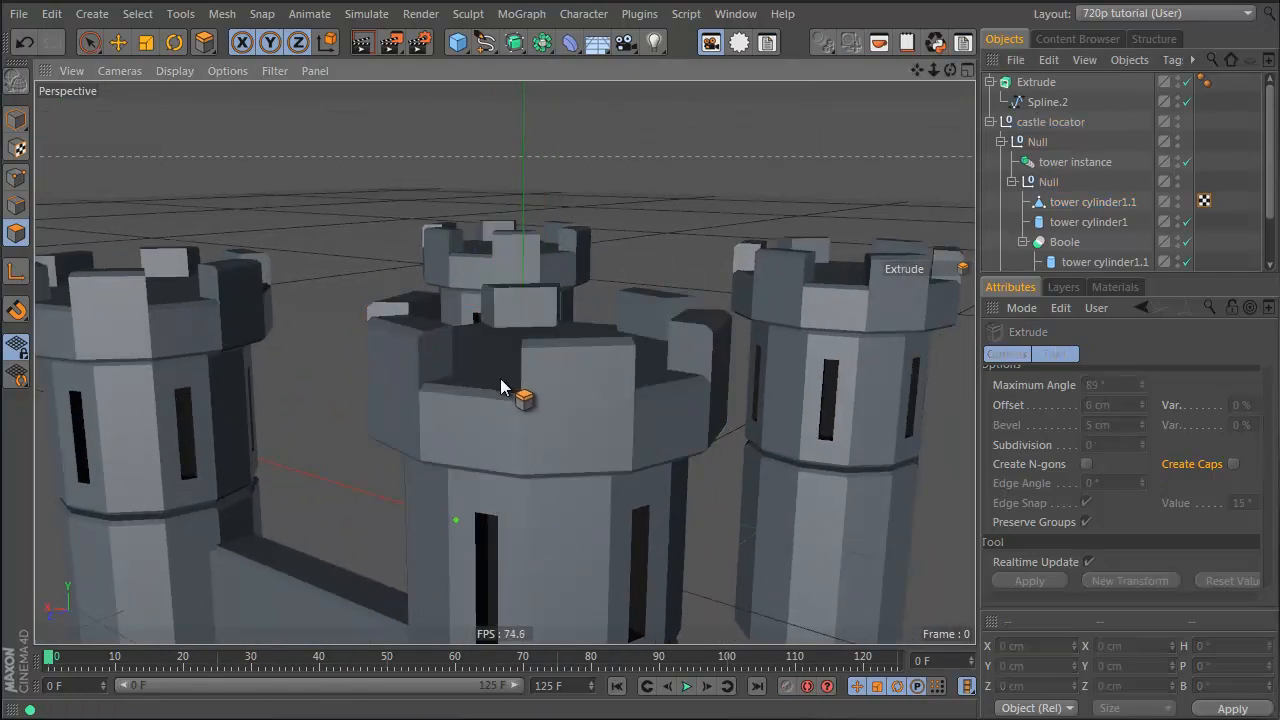
pyautogui.keyDown('alt'); pyautogui.moveTo(500, 378); pyautogui.dragTo(485, 411); pyautogui.keyUp('alt')
pyautogui.keyDown('alt'); pyautogui.moveTo(532, 394); pyautogui.dragTo(468, 407, button='right'); pyautogui.keyUp('alt')
pyautogui.keyDown('alt'); pyautogui.moveTo(505, 362); pyautogui.dragTo(561, 403); pyautogui.keyUp('alt')
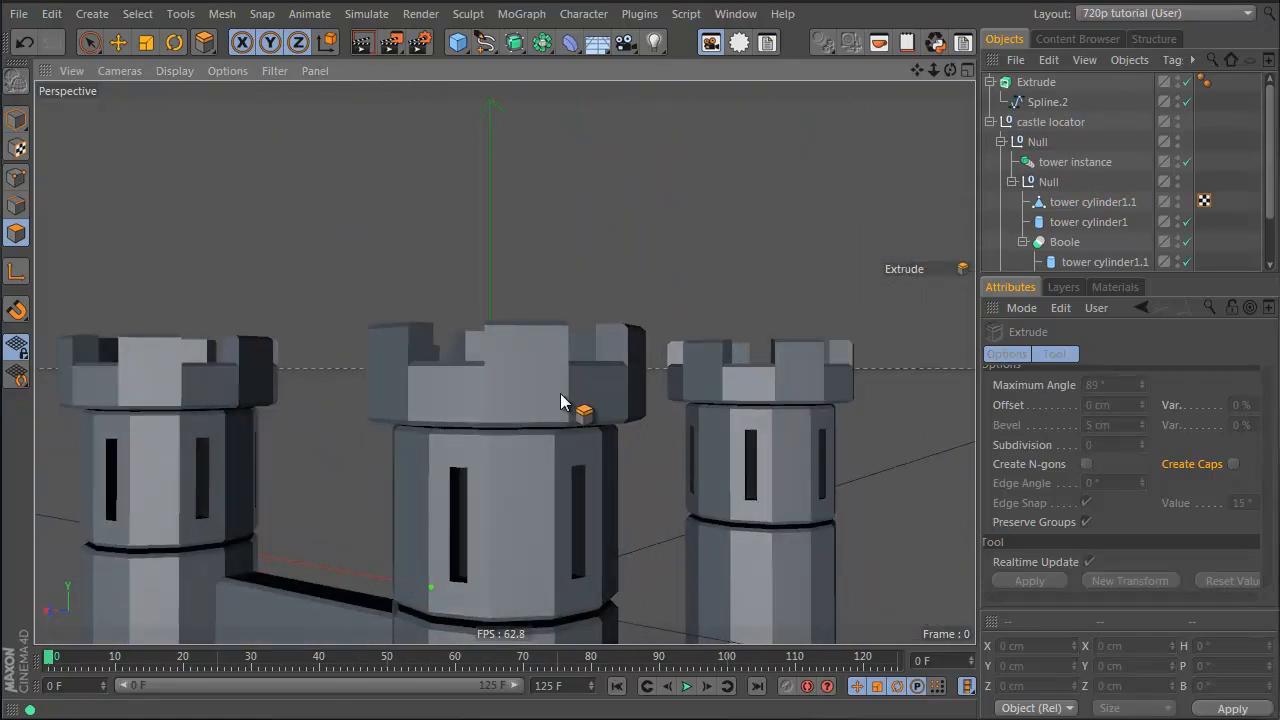
pyautogui.keyDown('alt'); pyautogui.moveTo(557, 446); pyautogui.dragTo(523, 353, button='middle'); pyautogui.keyUp('alt')
pyautogui.keyDown('alt'); pyautogui.moveTo(506, 434); pyautogui.dragTo(395, 458, button='right'); pyautogui.keyUp('alt')
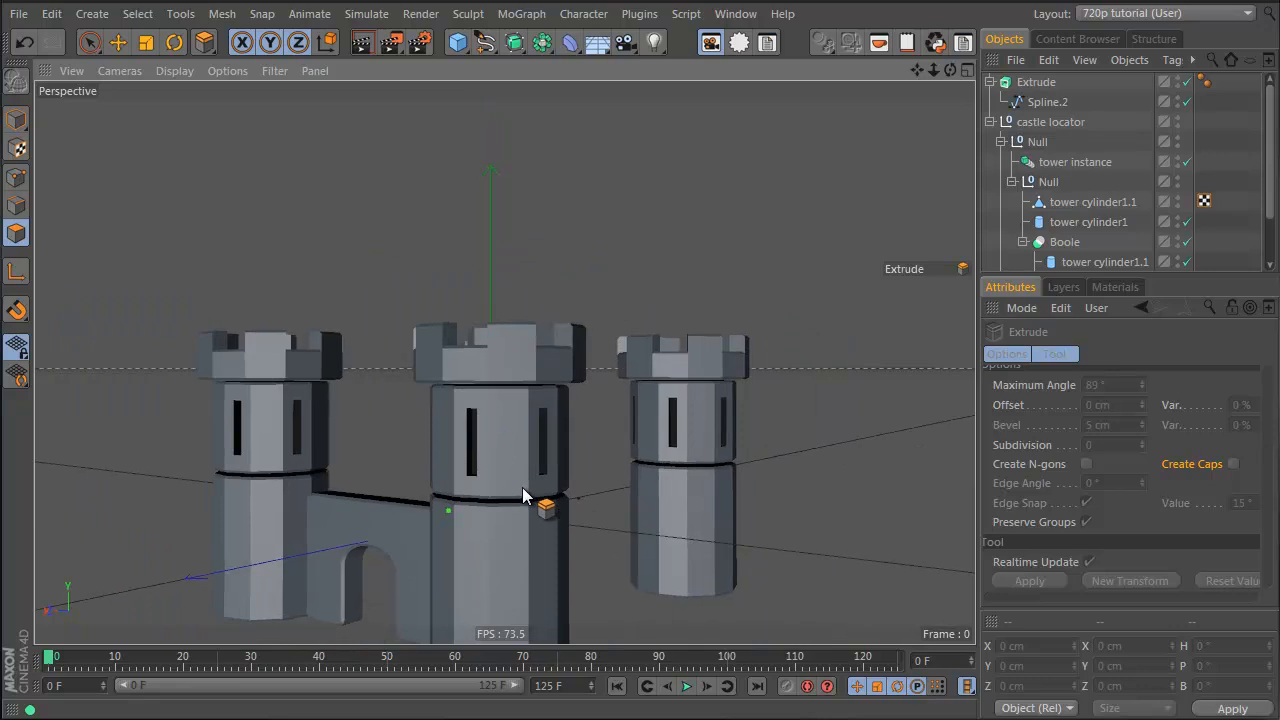
pyautogui.keyDown('alt'); pyautogui.moveTo(523, 494); pyautogui.dragTo(517, 349); pyautogui.keyUp('alt')
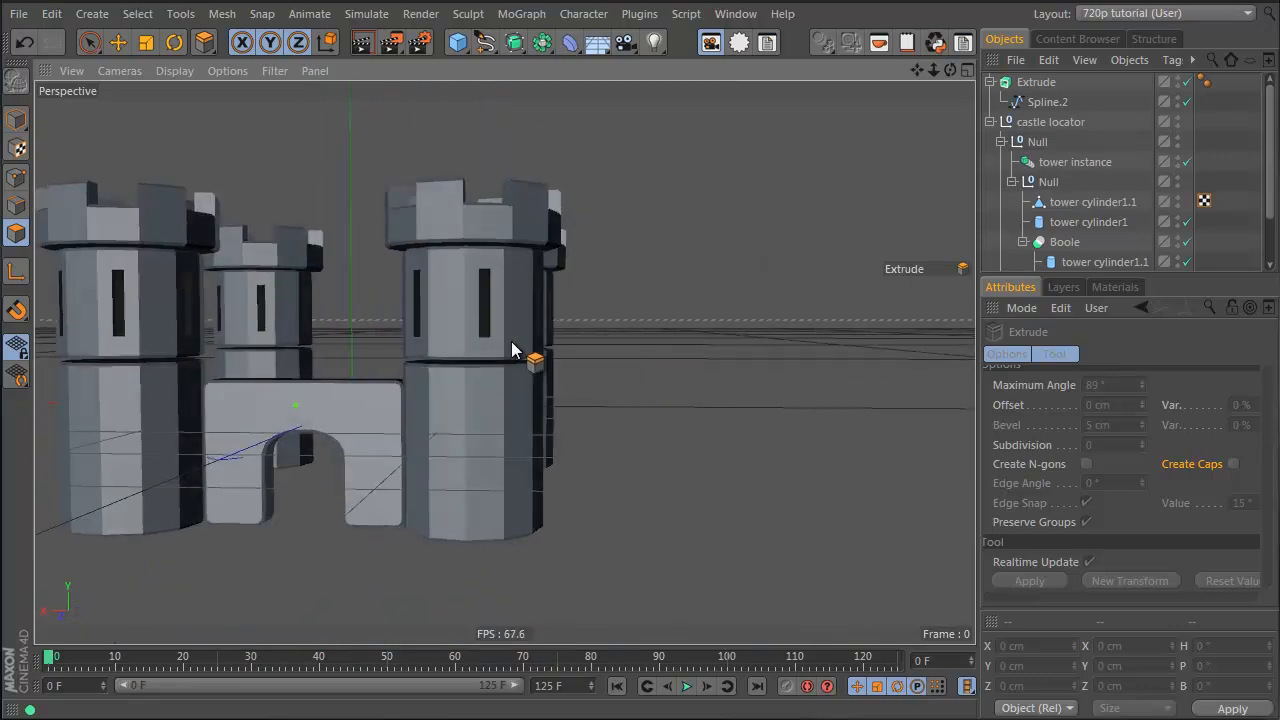
# Step: Lower the top of the tower's base cylinder with the Transform tool, shortening it to about 109 cm
pyautogui.press('space')
pyautogui.press('e')
pyautogui.click(457, 349)
pyautogui.click(457, 399)
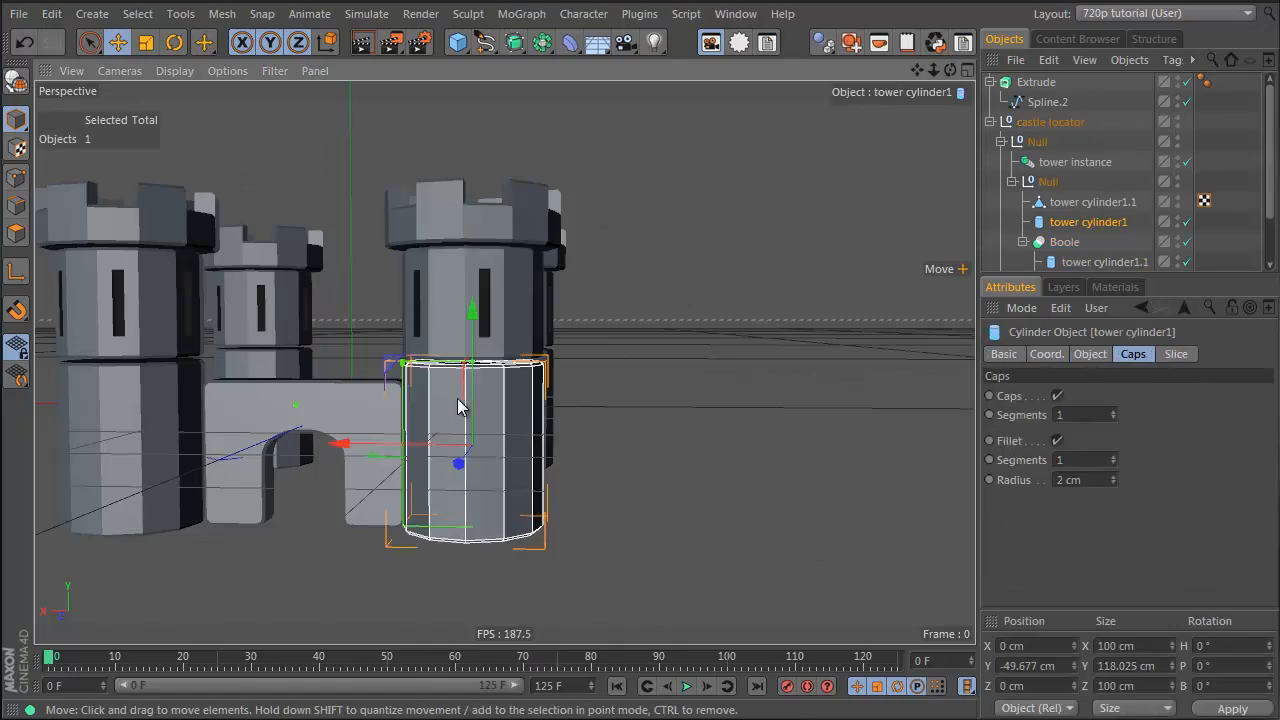
pyautogui.press('t')
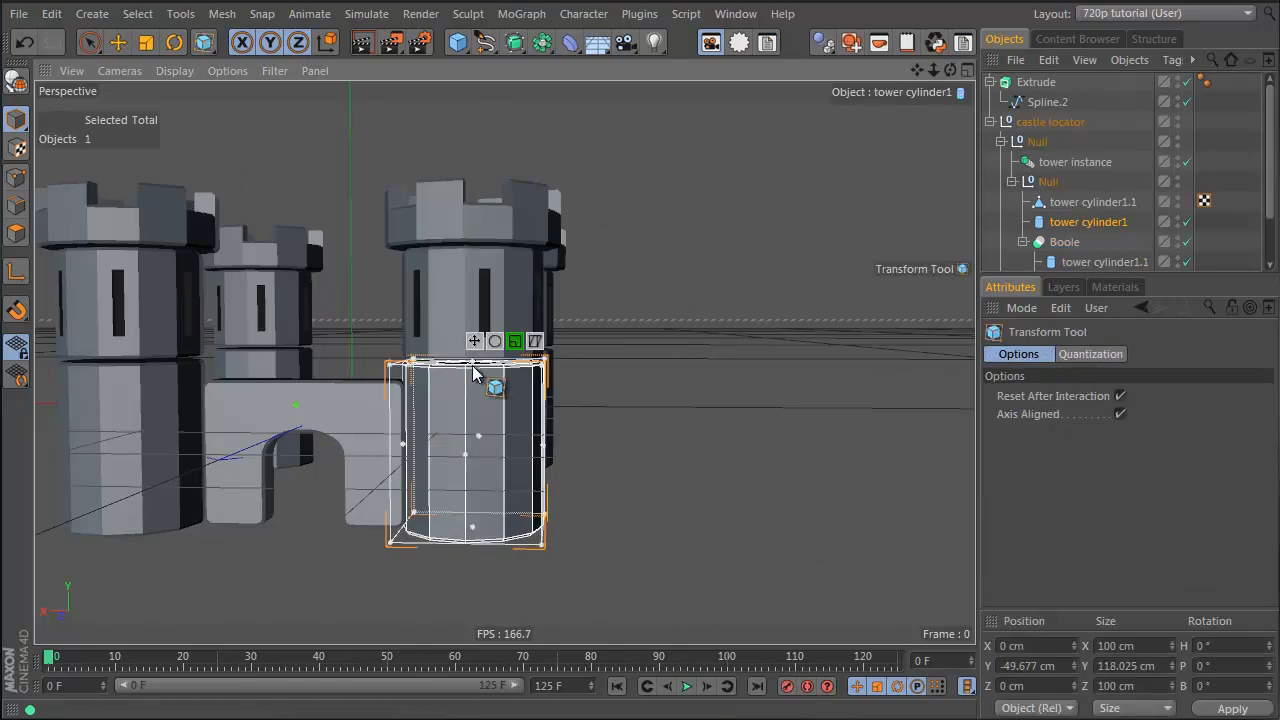
pyautogui.moveTo(474, 365); pyautogui.dragTo(476, 386)
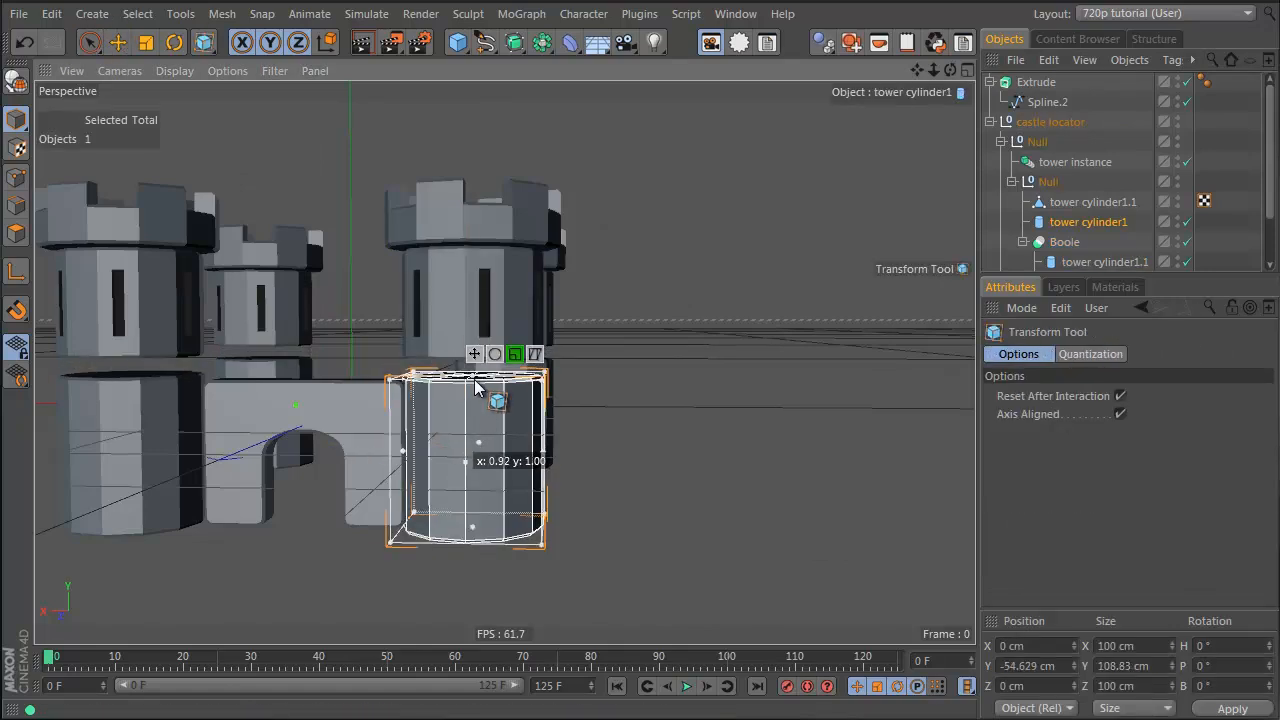
# Step: Select the windowed Boole section together with the battlement cap and lower both about 13 cm onto the base cylinder
pyautogui.press('space')
pyautogui.click(443, 299)
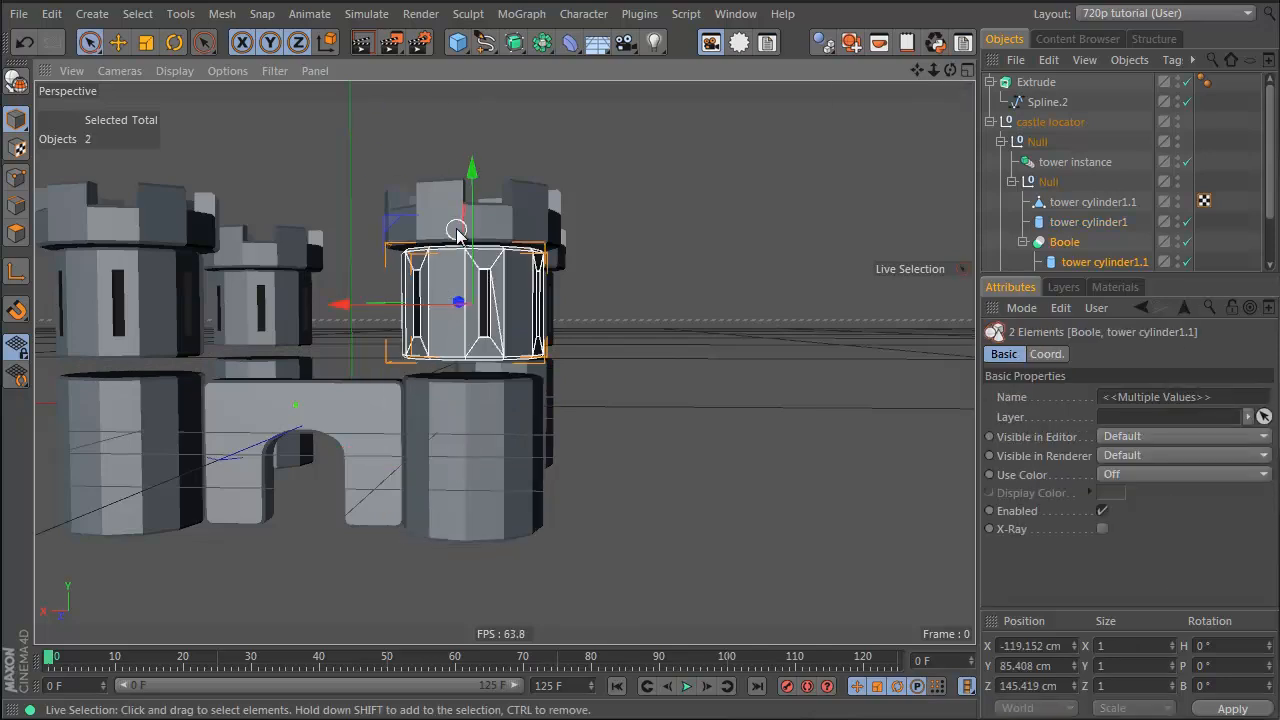
pyautogui.click(1062, 242)
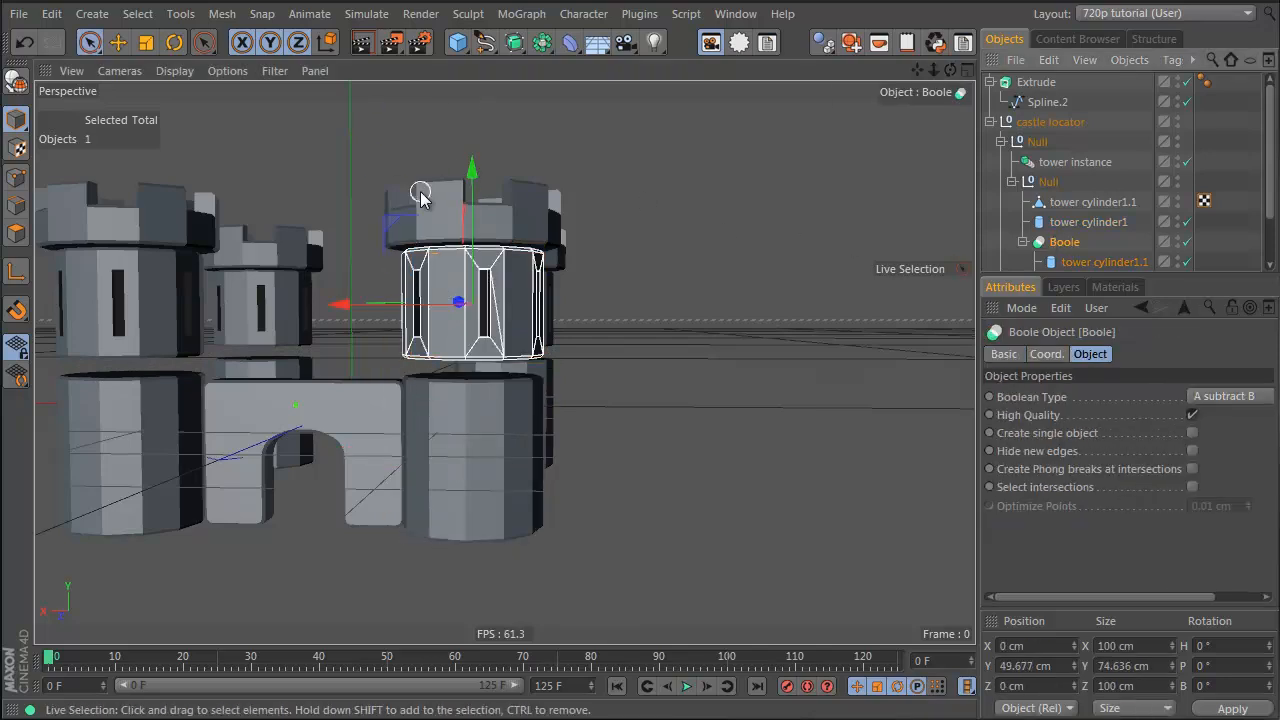
pyautogui.keyDown('ctrl'); pyautogui.click(1070, 222); pyautogui.keyUp('ctrl')
pyautogui.keyDown('ctrl'); pyautogui.click(1063, 225); pyautogui.keyUp('ctrl')
pyautogui.keyDown('ctrl'); pyautogui.click(1068, 205); pyautogui.keyUp('ctrl')
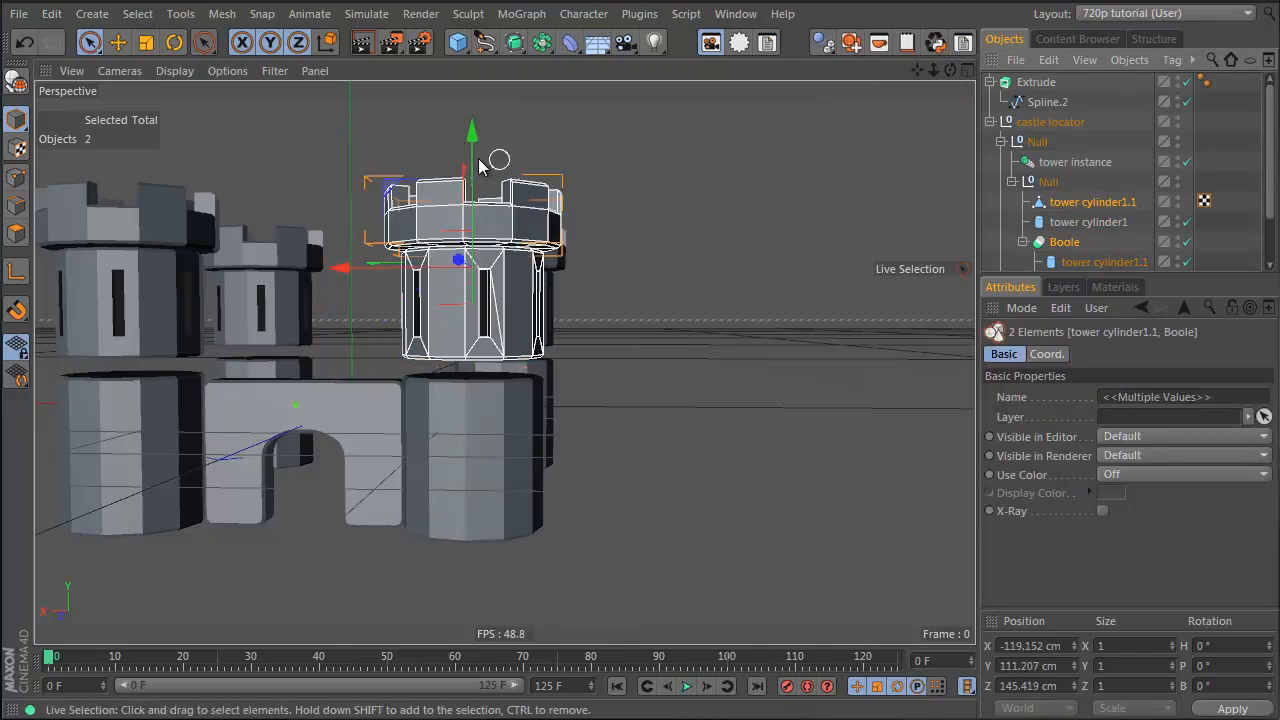
pyautogui.moveTo(477, 157); pyautogui.dragTo(483, 180)
# Step: Raise the upper points of the gate wall's Spline.2 slightly in the Front view, including the arch top
pyautogui.keyDown('alt'); pyautogui.moveTo(360, 340); pyautogui.dragTo(305, 400); pyautogui.keyUp('alt')
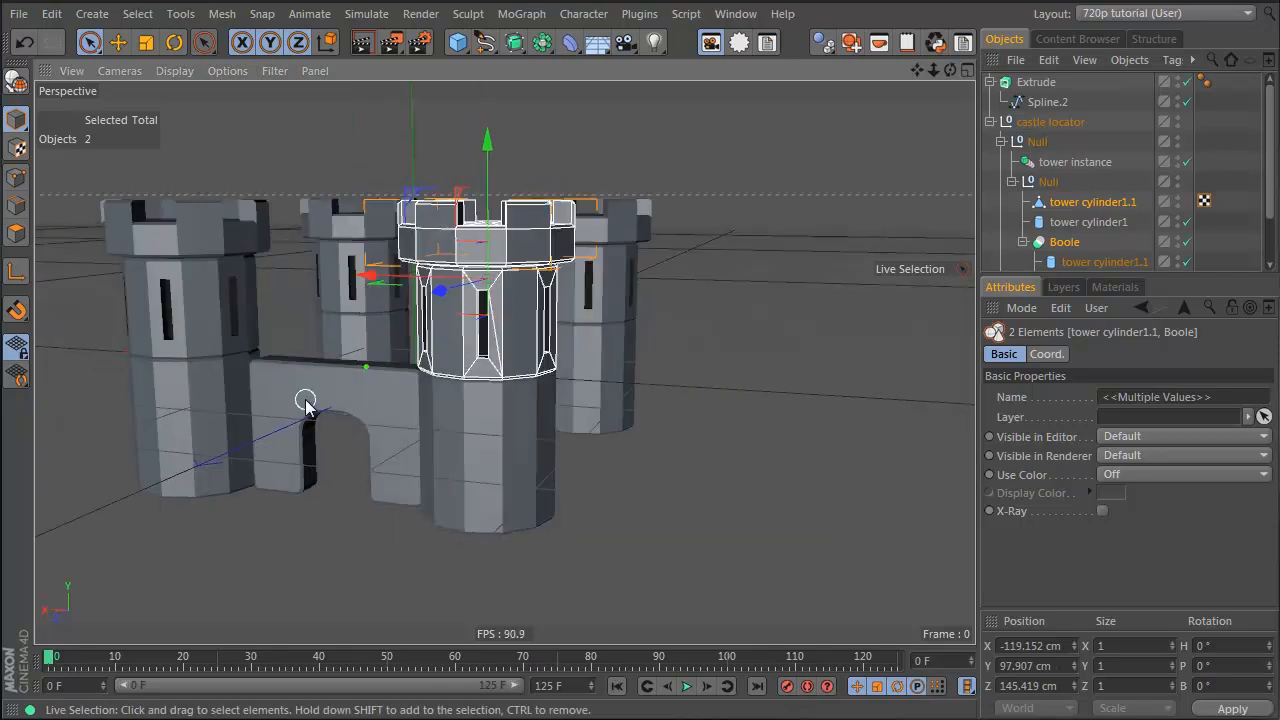
pyautogui.click(1047, 102)
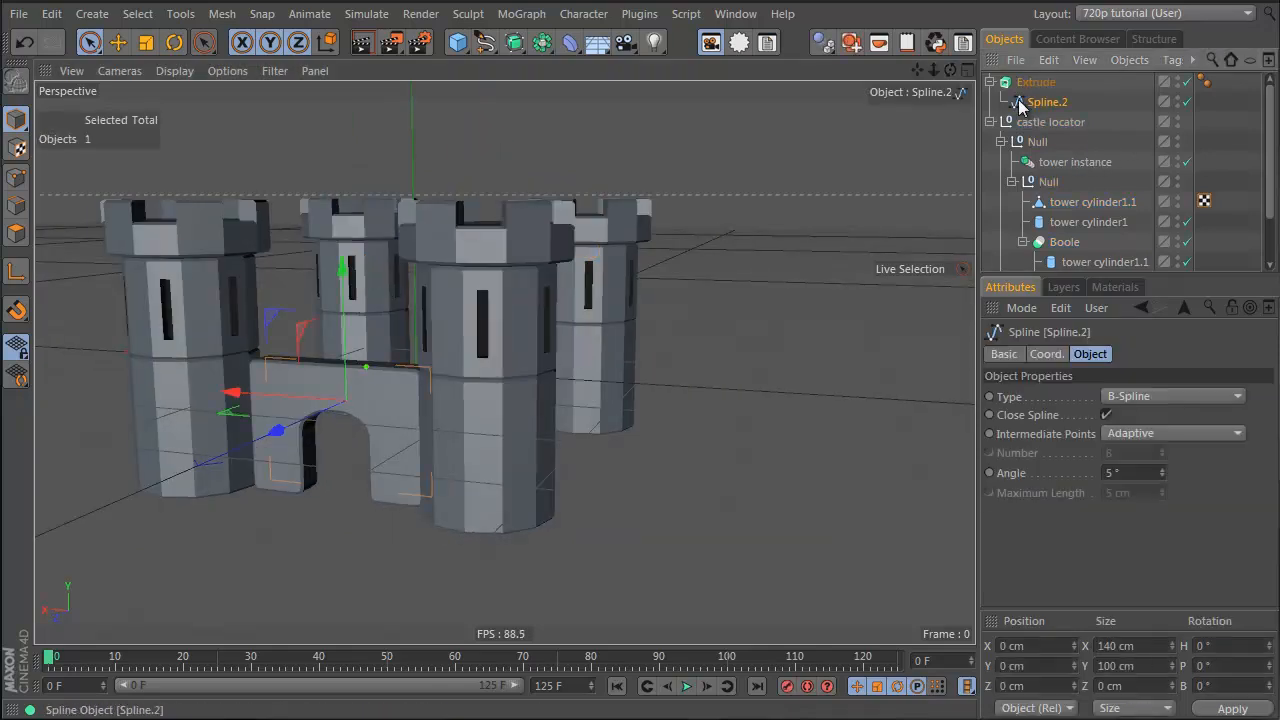
pyautogui.middleClick(313, 413)
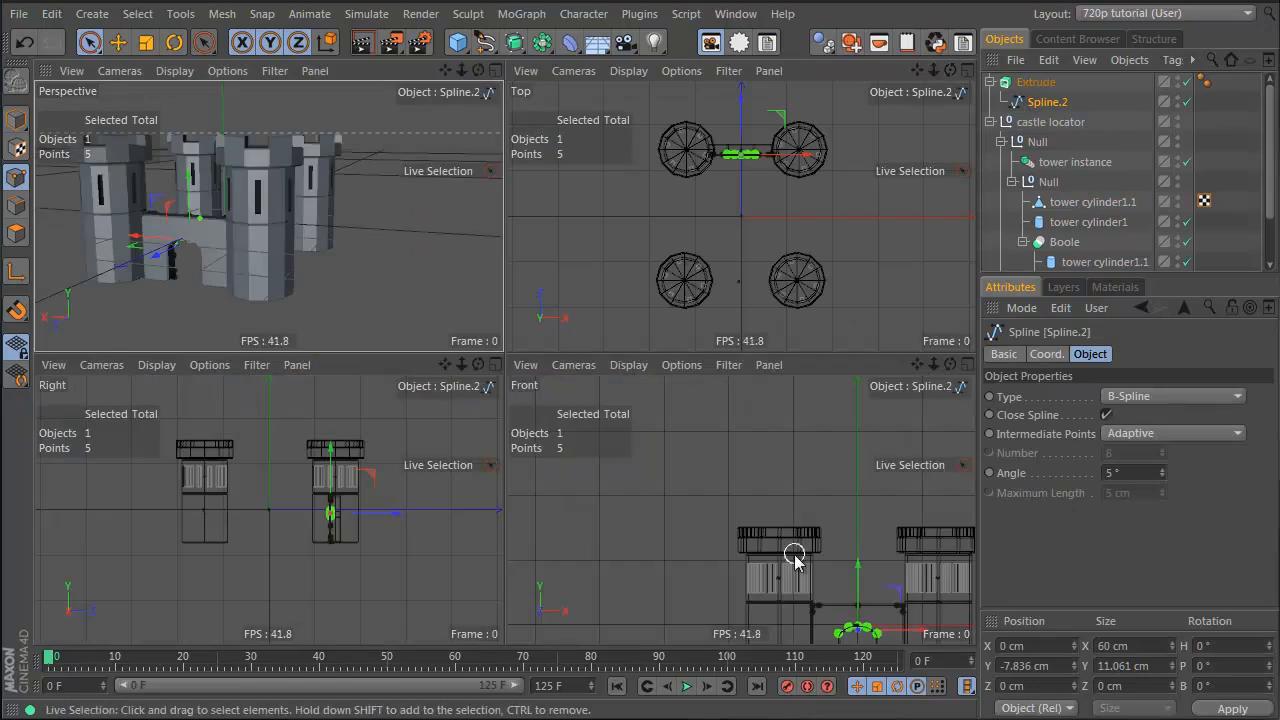
pyautogui.keyDown('alt'); pyautogui.moveTo(794, 555); pyautogui.dragTo(644, 422, button='middle'); pyautogui.keyUp('alt')
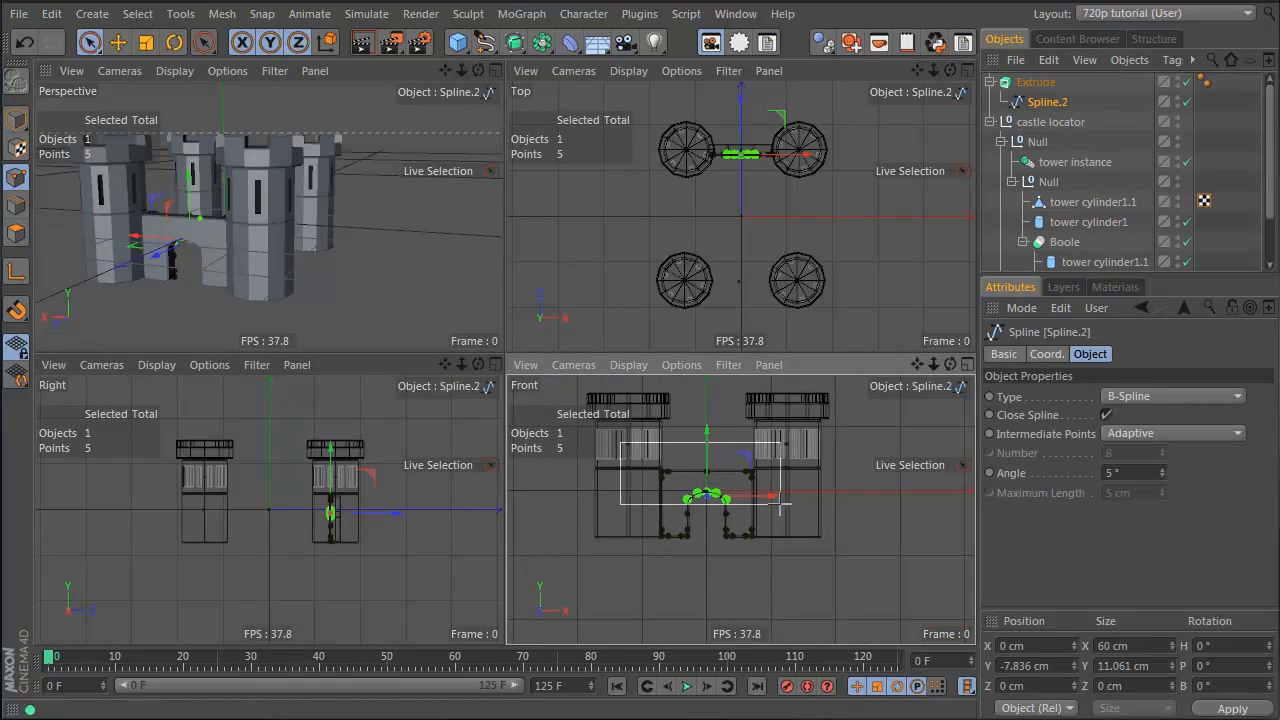
pyautogui.moveTo(782, 507); pyautogui.dragTo(781, 505)
pyautogui.press('e')
pyautogui.moveTo(707, 450); pyautogui.dragTo(707, 428)
pyautogui.press('Return')
pyautogui.click(1004, 172)
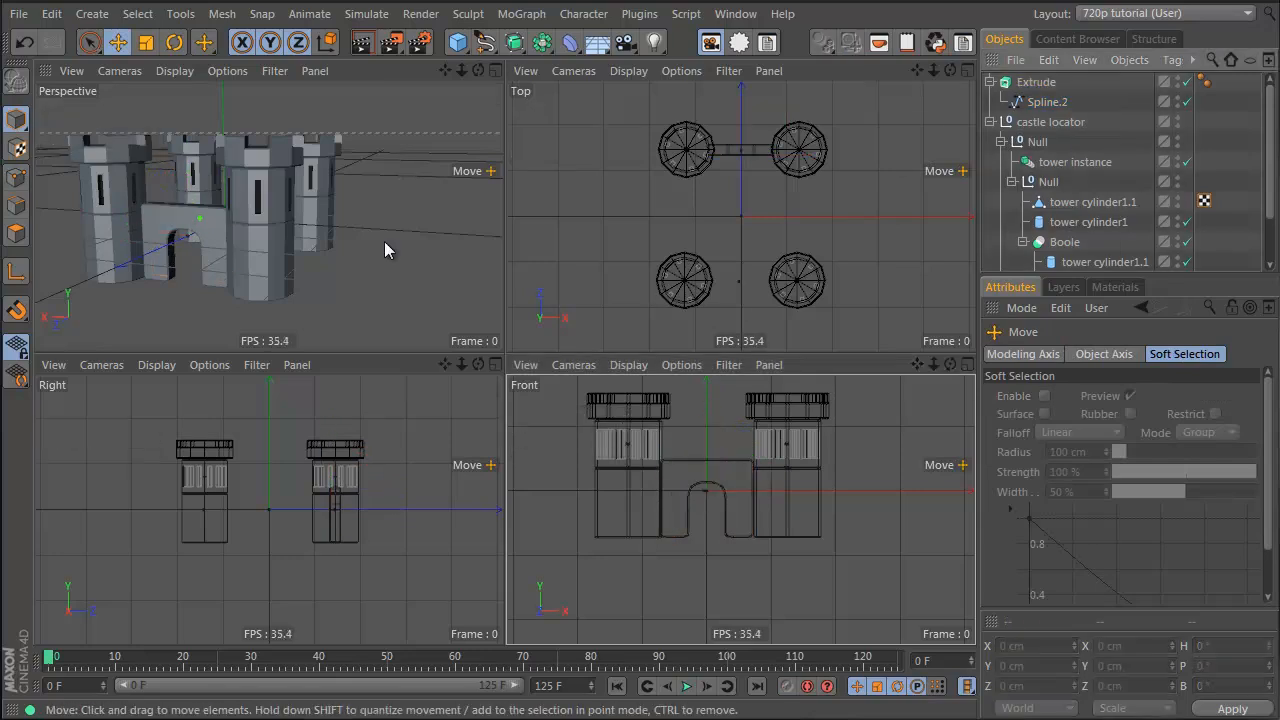
# Step: Shorten the cylinder inside the Boole from its top to about 59 cm high with the Transform tool
pyautogui.keyDown('alt'); pyautogui.moveTo(386, 249); pyautogui.dragTo(316, 297); pyautogui.keyUp('alt')
pyautogui.click(316, 297)
pyautogui.click(320, 250)
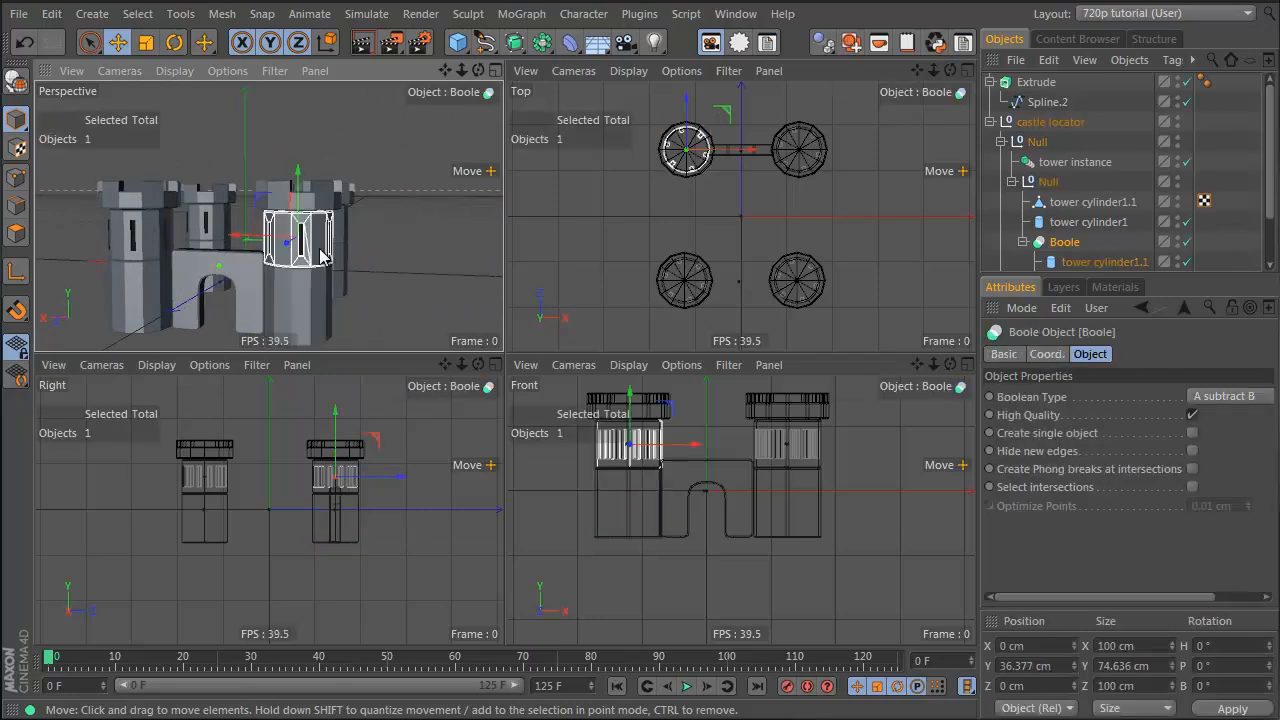
pyautogui.scroll(-3, 1056, 228)
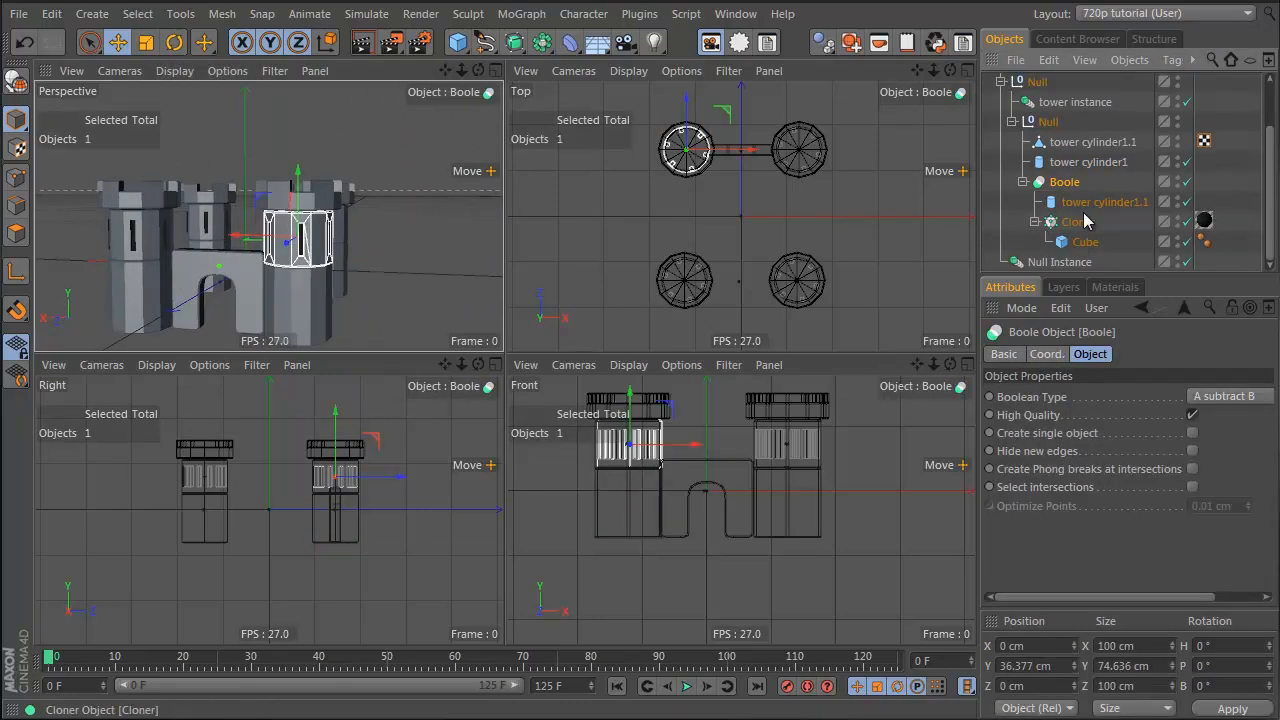
pyautogui.click(1100, 202)
pyautogui.hotkey('alt', 'r')
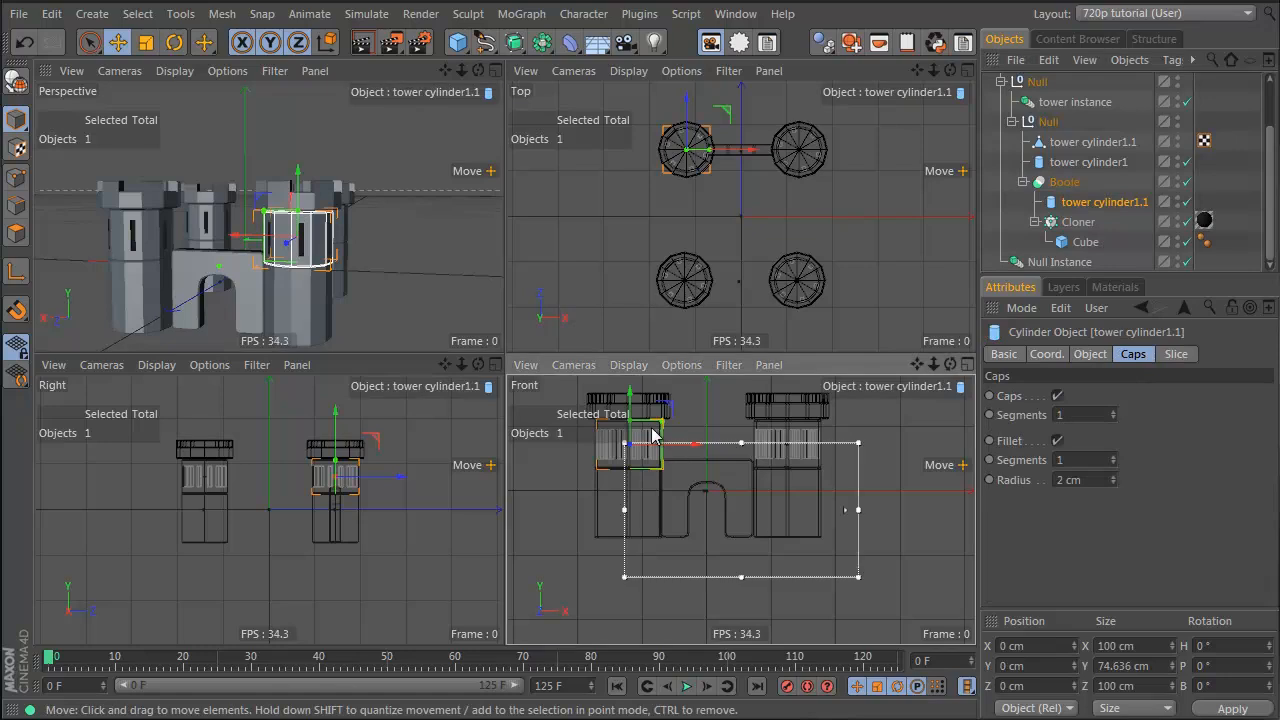
pyautogui.press('e')
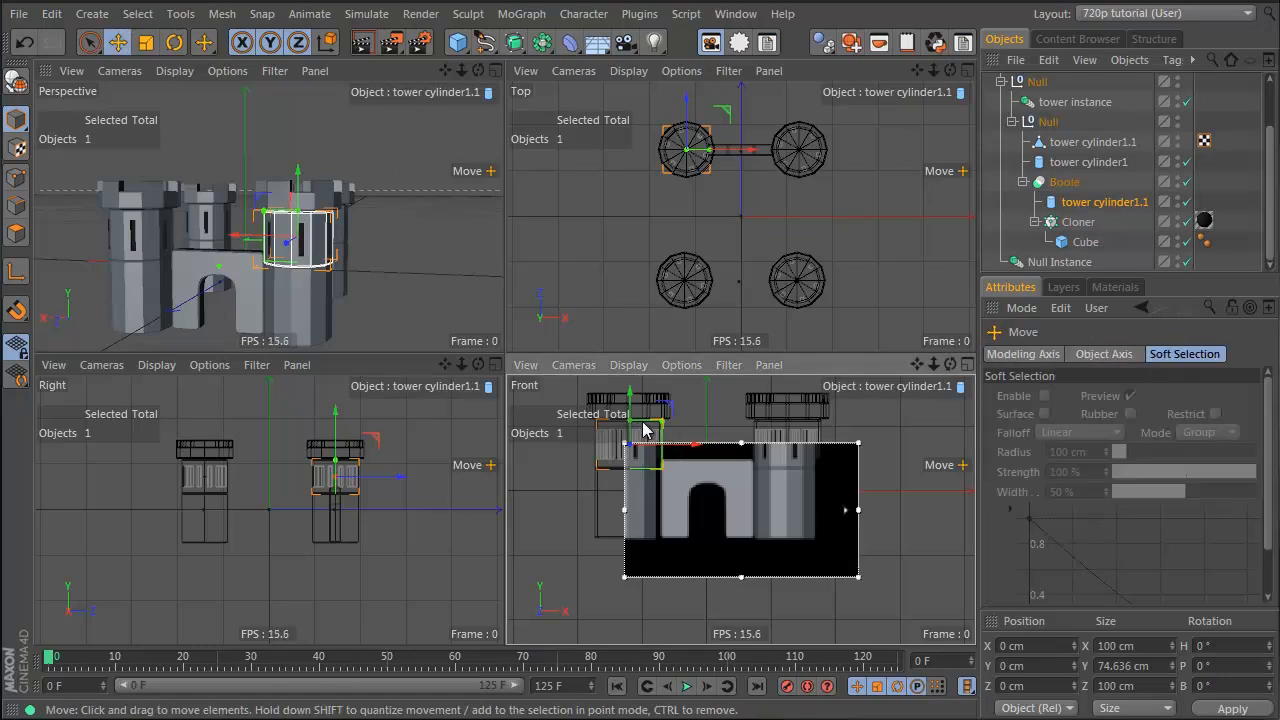
pyautogui.hotkey('alt', 'r')
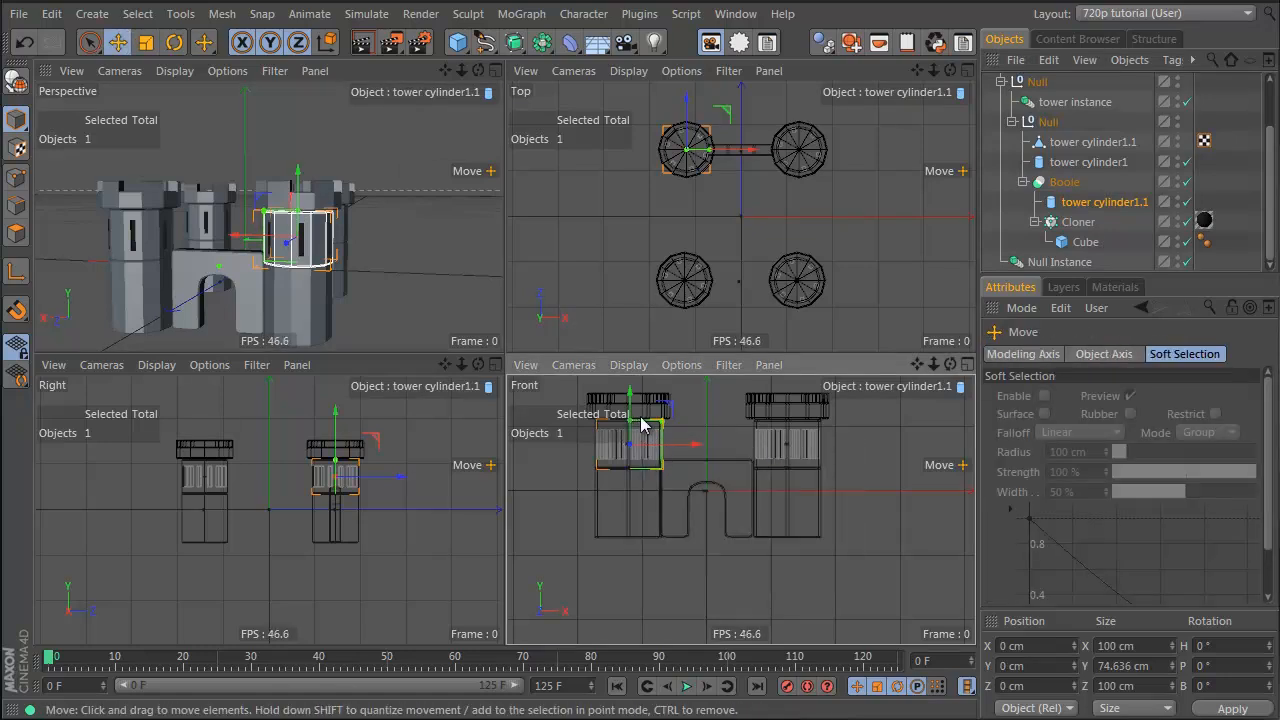
pyautogui.press('t')
pyautogui.moveTo(630, 420); pyautogui.dragTo(632, 432)
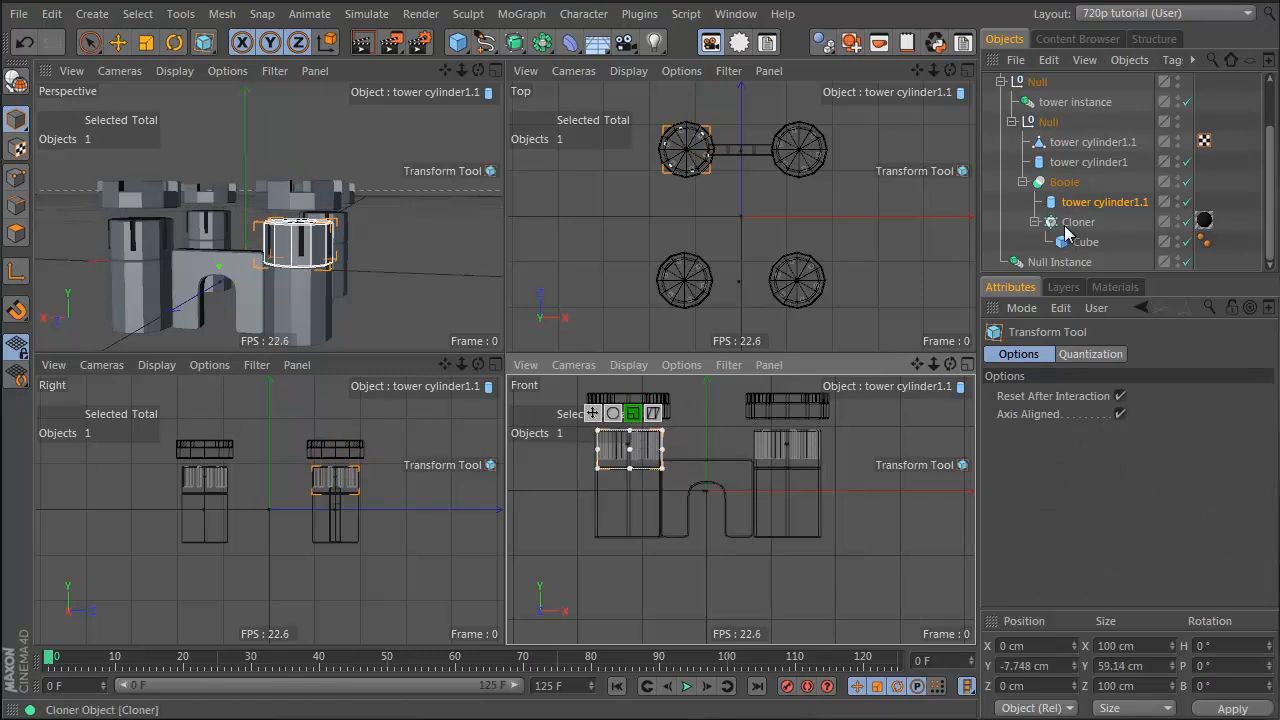
# Step: Lower the window Cloner within the shortened tower section and reduce its Cube's height to about 39 cm
pyautogui.moveTo(1066, 230); pyautogui.dragTo(534, 519)
pyautogui.keyDown('alt'); pyautogui.moveTo(276, 231); pyautogui.dragTo(392, 232, button='right'); pyautogui.keyUp('alt')
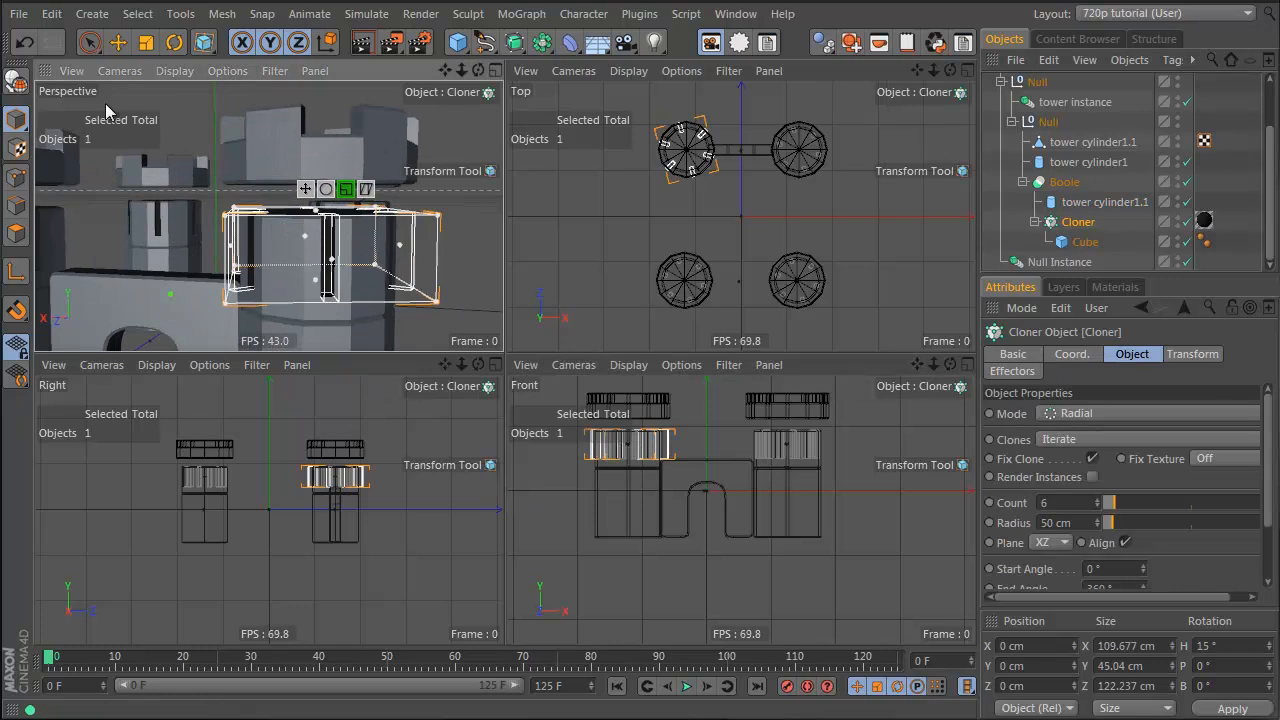
pyautogui.click(117, 42)
pyautogui.moveTo(317, 198); pyautogui.dragTo(320, 212)
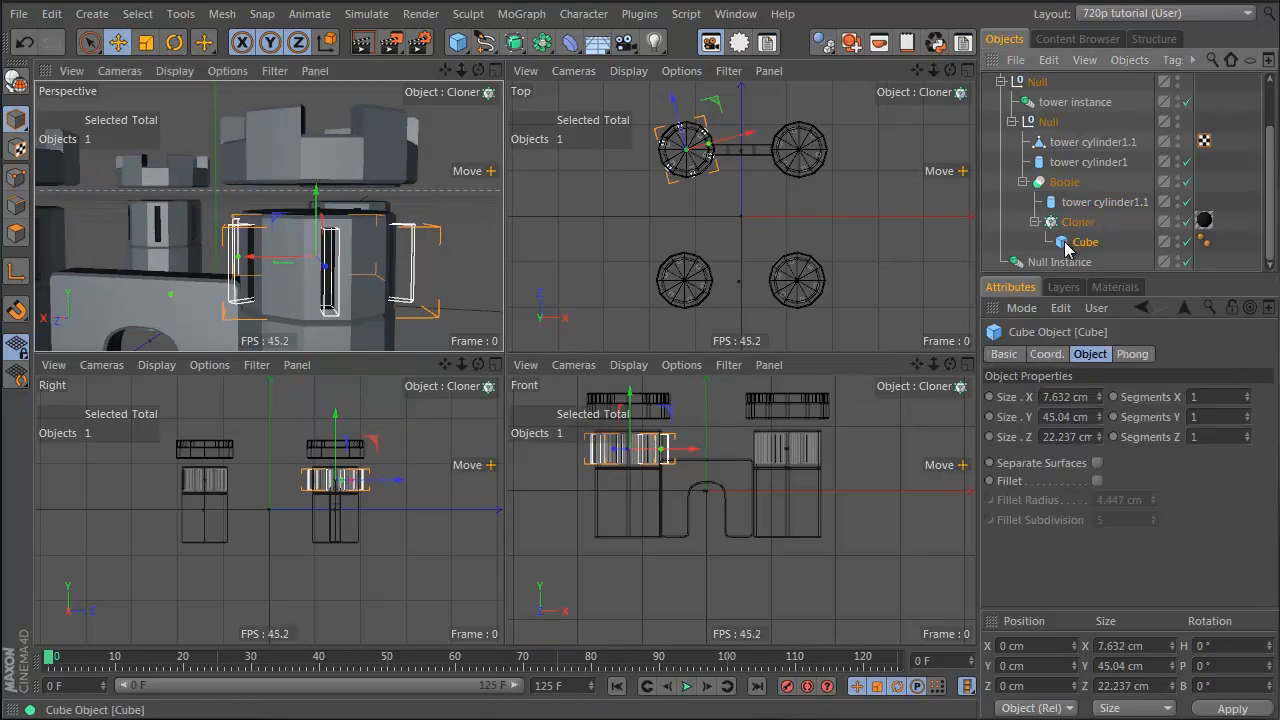
pyautogui.click(317, 222)
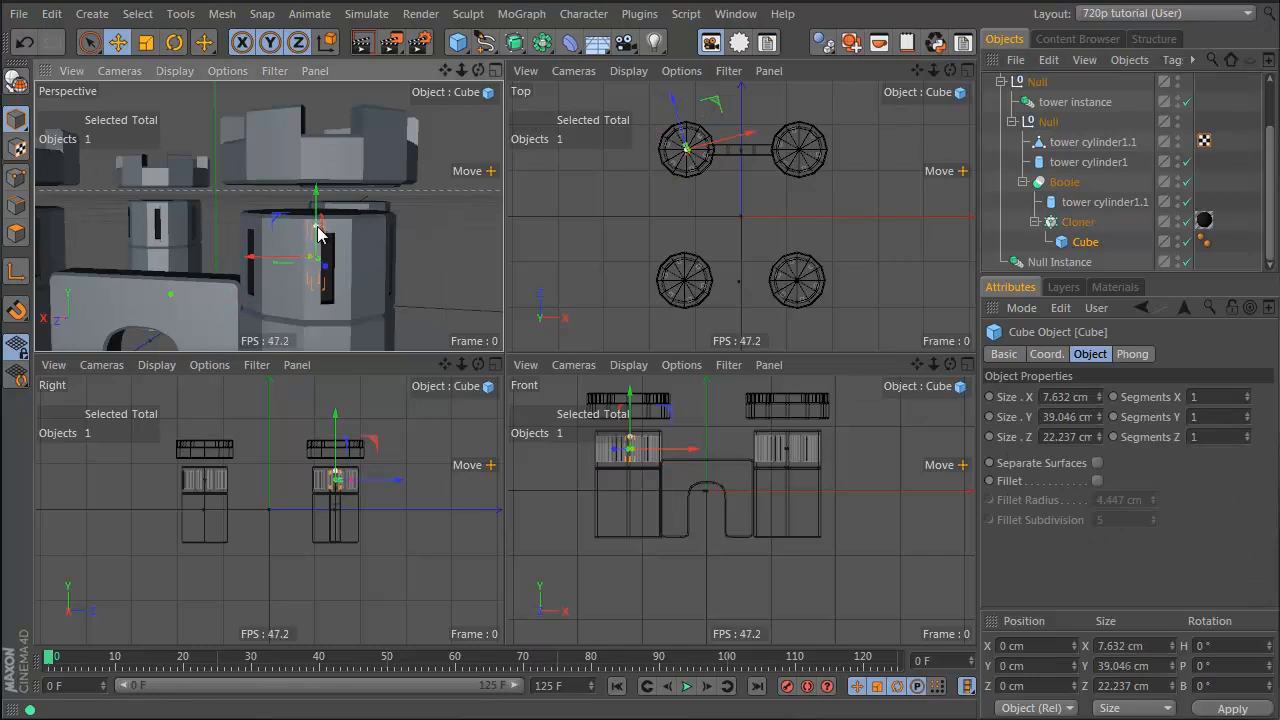
# Step: Lower the tower's battlement cap to about Y 70 cm so it rests on the windowed section
pyautogui.click(346, 152)
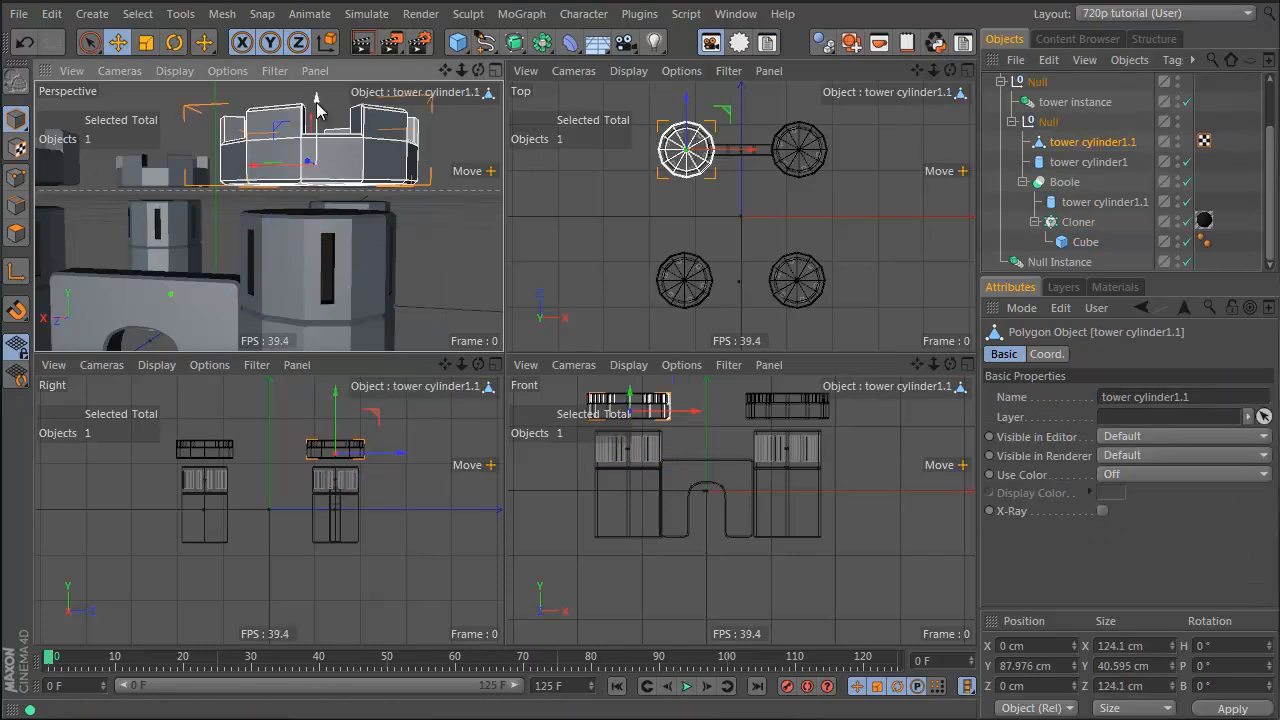
pyautogui.moveTo(320, 122); pyautogui.dragTo(320, 147)
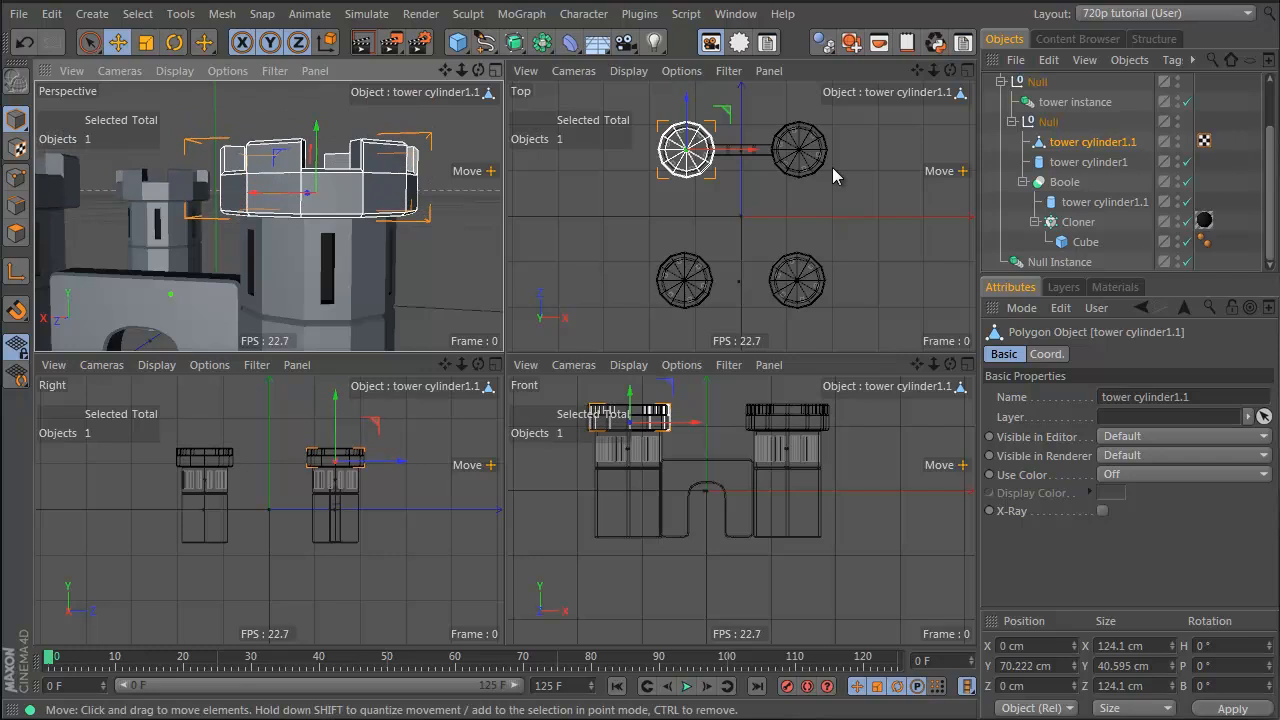
# Step: Rename the tower's battlement cap object as "tower hat"
pyautogui.doubleClick(1094, 141)
pyautogui.write('tower ha')
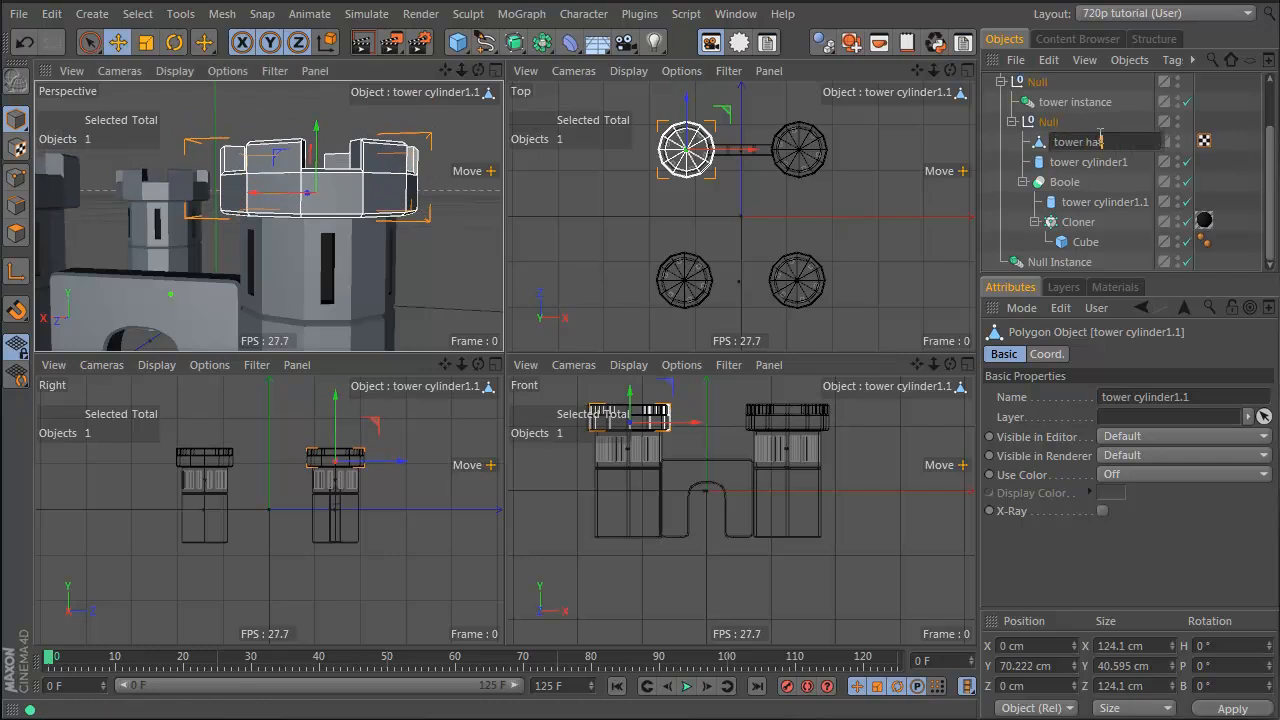
pyautogui.write('t')
pyautogui.press('Return')
pyautogui.click(1111, 130)
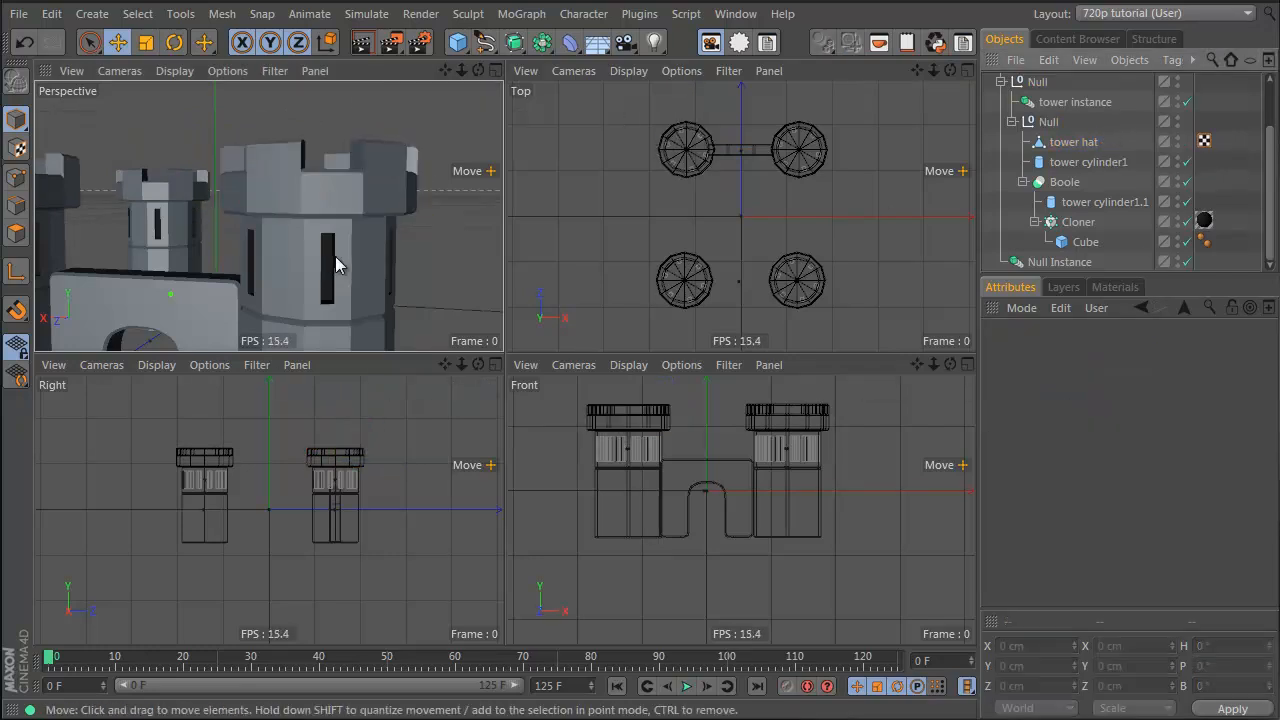
# Step: Check the tower hats, windows and gate wall of the castle from several angles
pyautogui.keyDown('alt'); pyautogui.moveTo(335, 256); pyautogui.dragTo(313, 232); pyautogui.keyUp('alt')
pyautogui.click(349, 181)
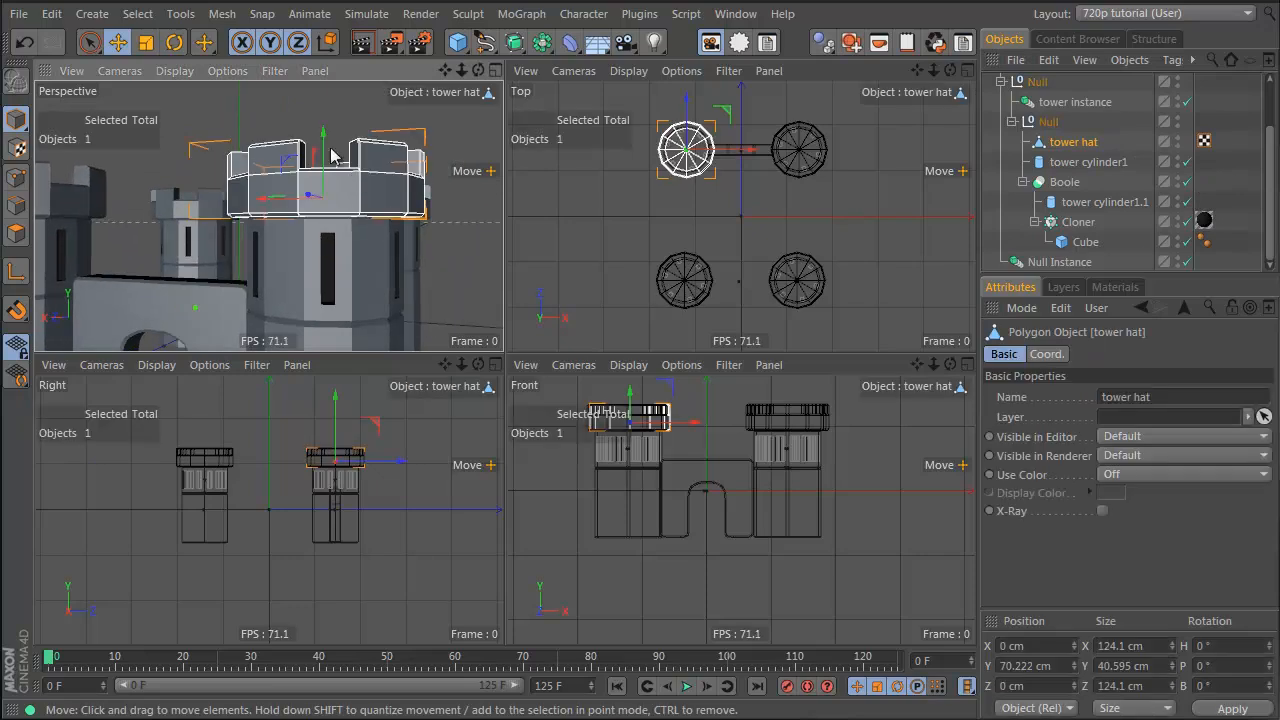
pyautogui.moveTo(325, 149)
pyautogui.mouseDown()
pyautogui.moveTo(323, 137)
pyautogui.moveTo(328, 149)
pyautogui.mouseUp()
pyautogui.click(1100, 124)
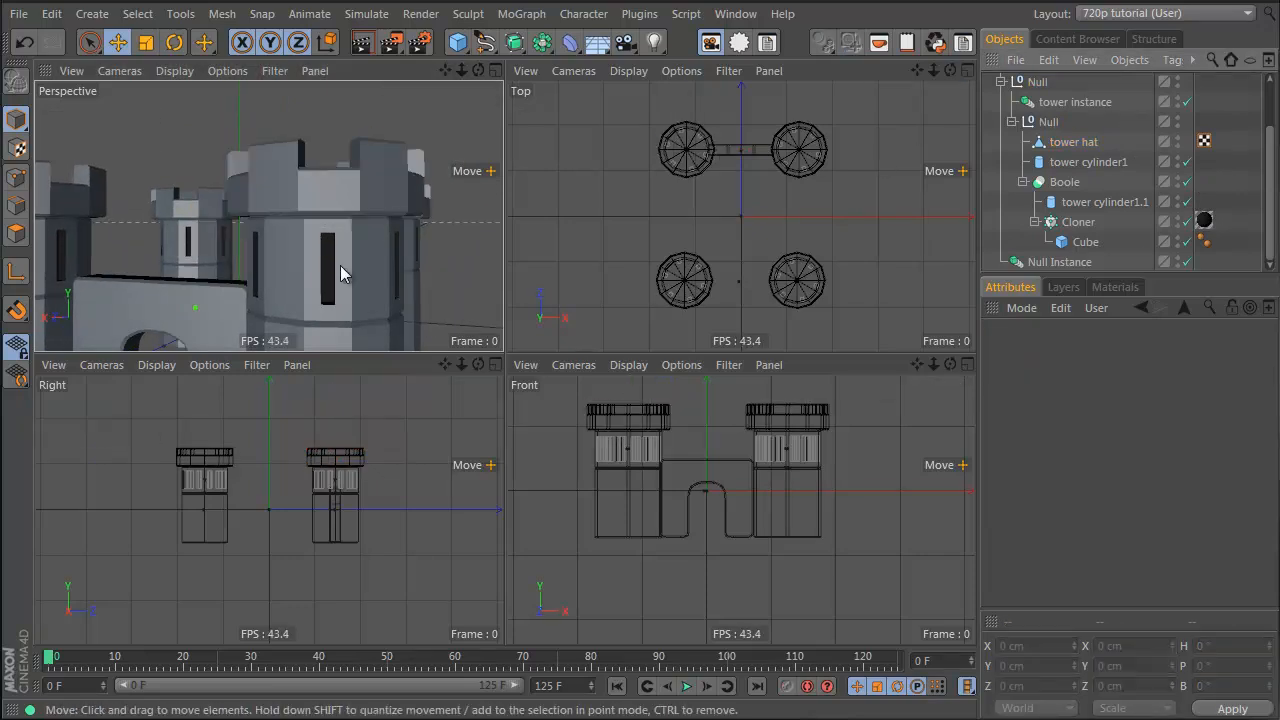
pyautogui.keyDown('alt'); pyautogui.moveTo(340, 265); pyautogui.dragTo(470, 250); pyautogui.keyUp('alt')
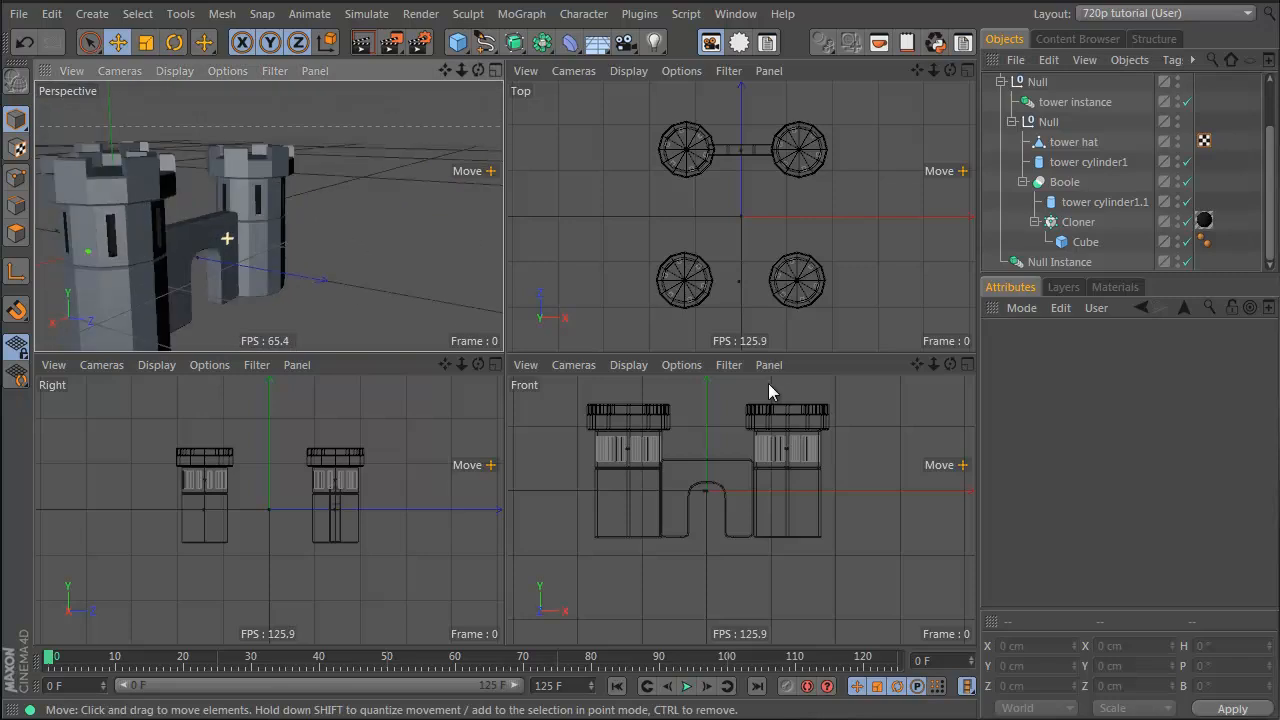
pyautogui.keyDown('alt'); pyautogui.moveTo(769, 392); pyautogui.dragTo(243, 238); pyautogui.keyUp('alt')
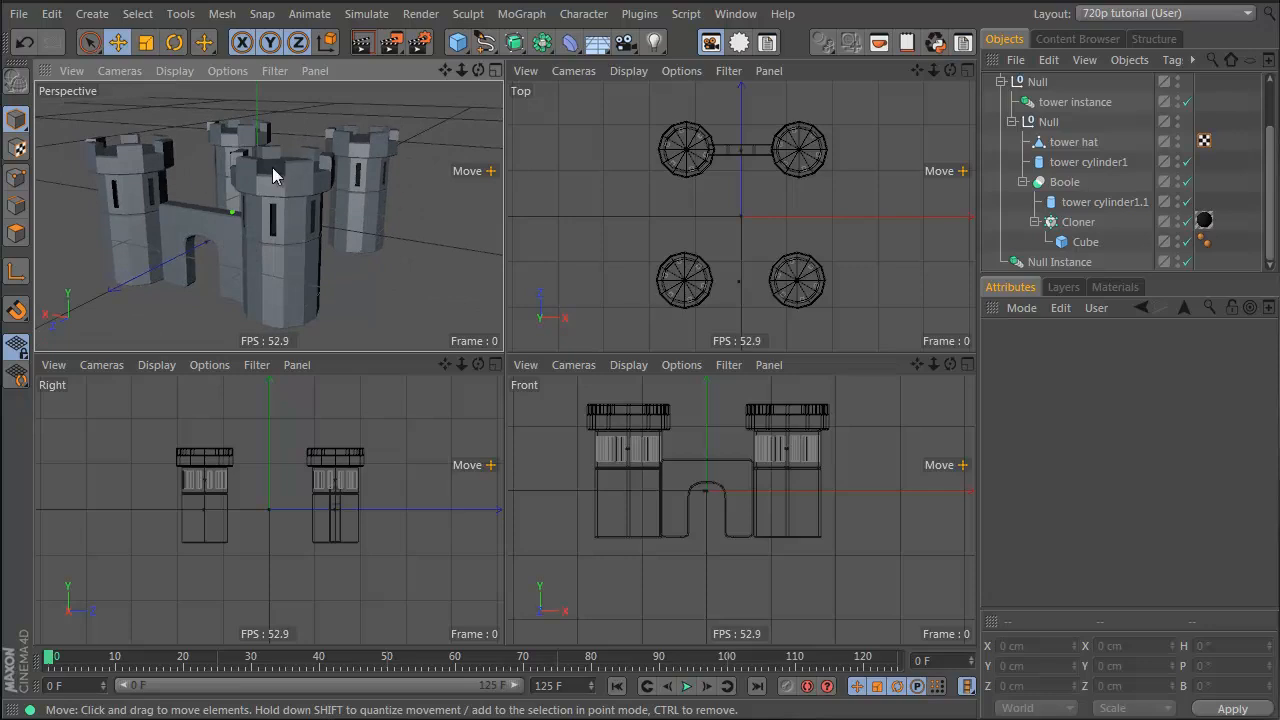
pyautogui.keyDown('alt'); pyautogui.moveTo(272, 167); pyautogui.dragTo(257, 158); pyautogui.keyUp('alt')
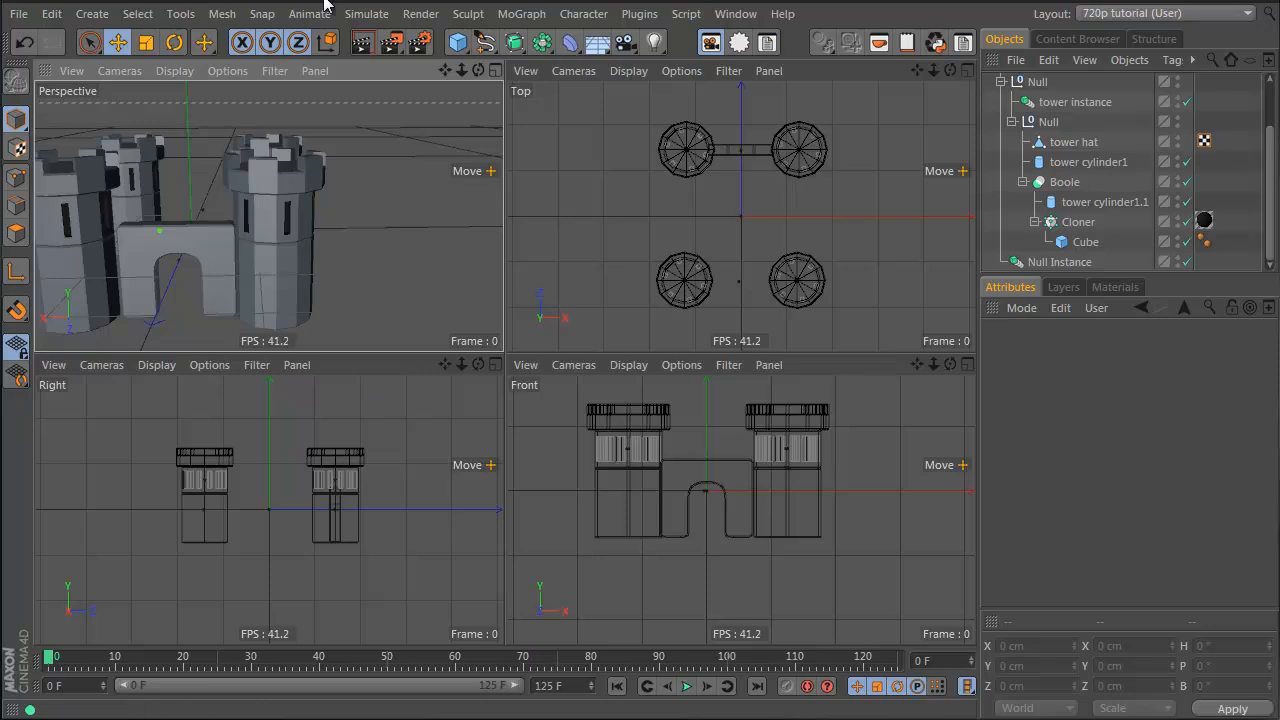
# Step: Add a cube above the gate wall at Z about 144 cm and flatten it into a slab about 19 cm high
pyautogui.click(458, 42)
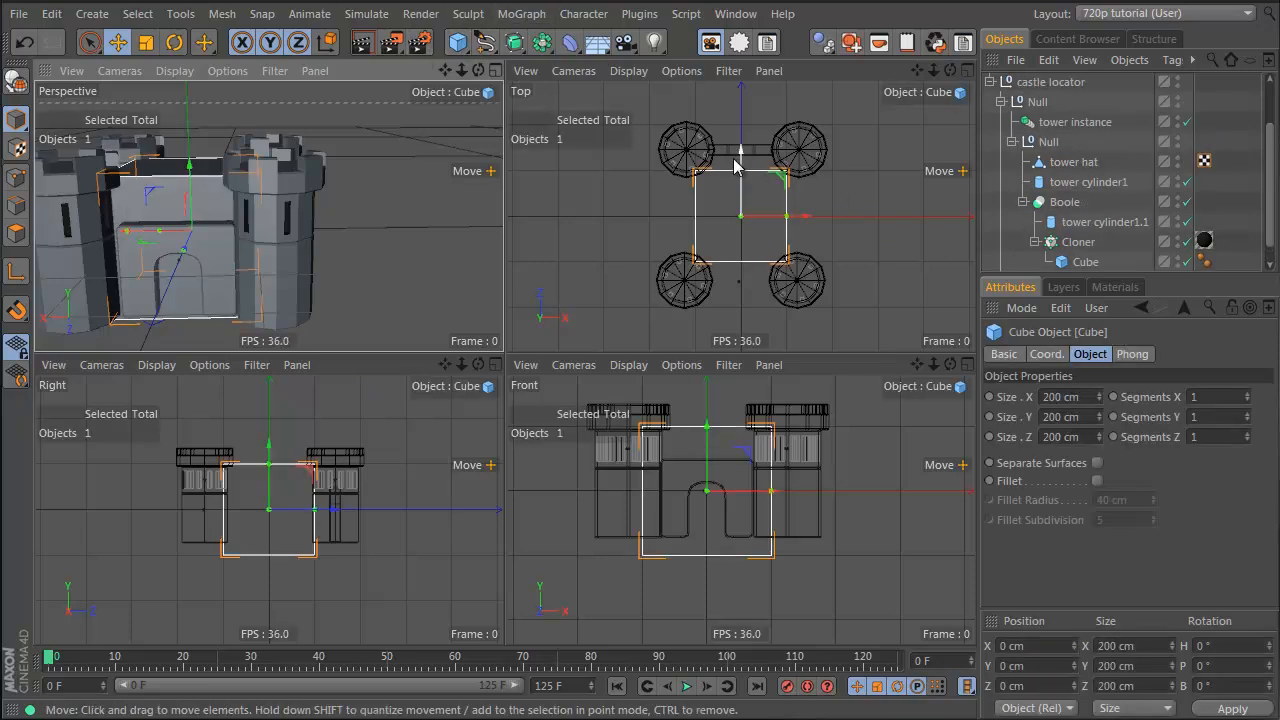
pyautogui.moveTo(737, 165); pyautogui.dragTo(746, 99)
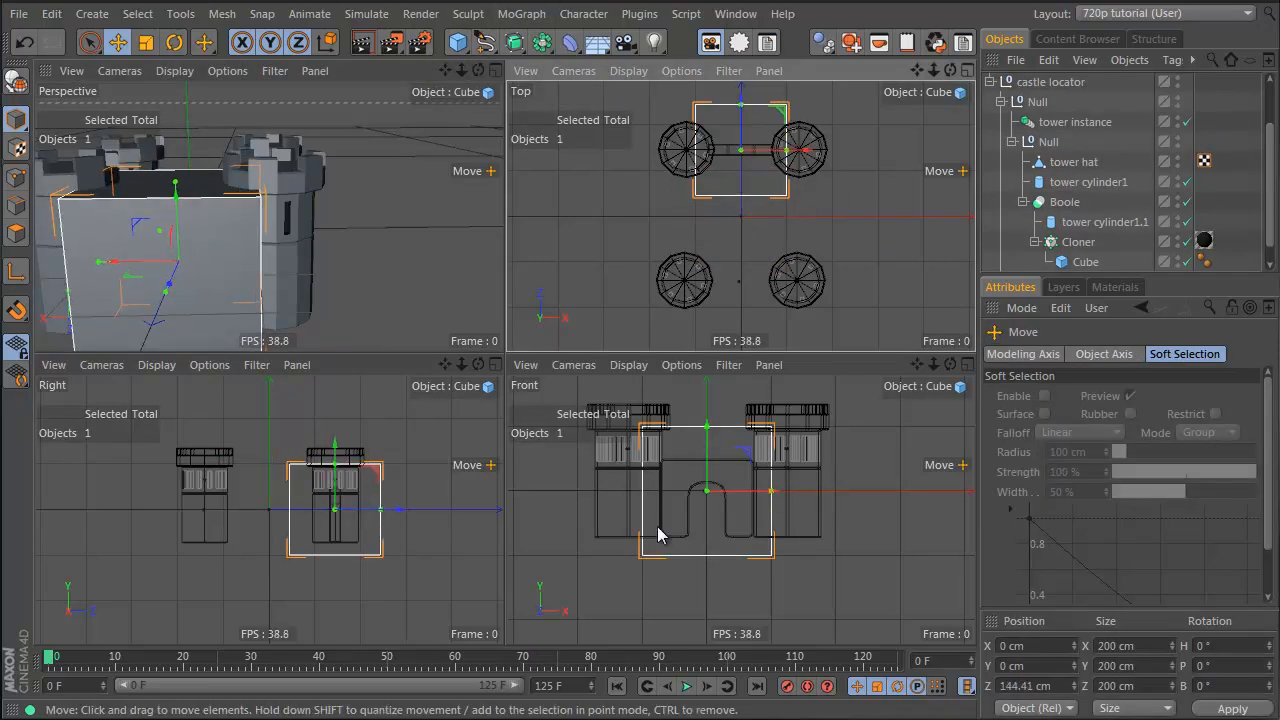
pyautogui.moveTo(712, 466); pyautogui.dragTo(770, 390)
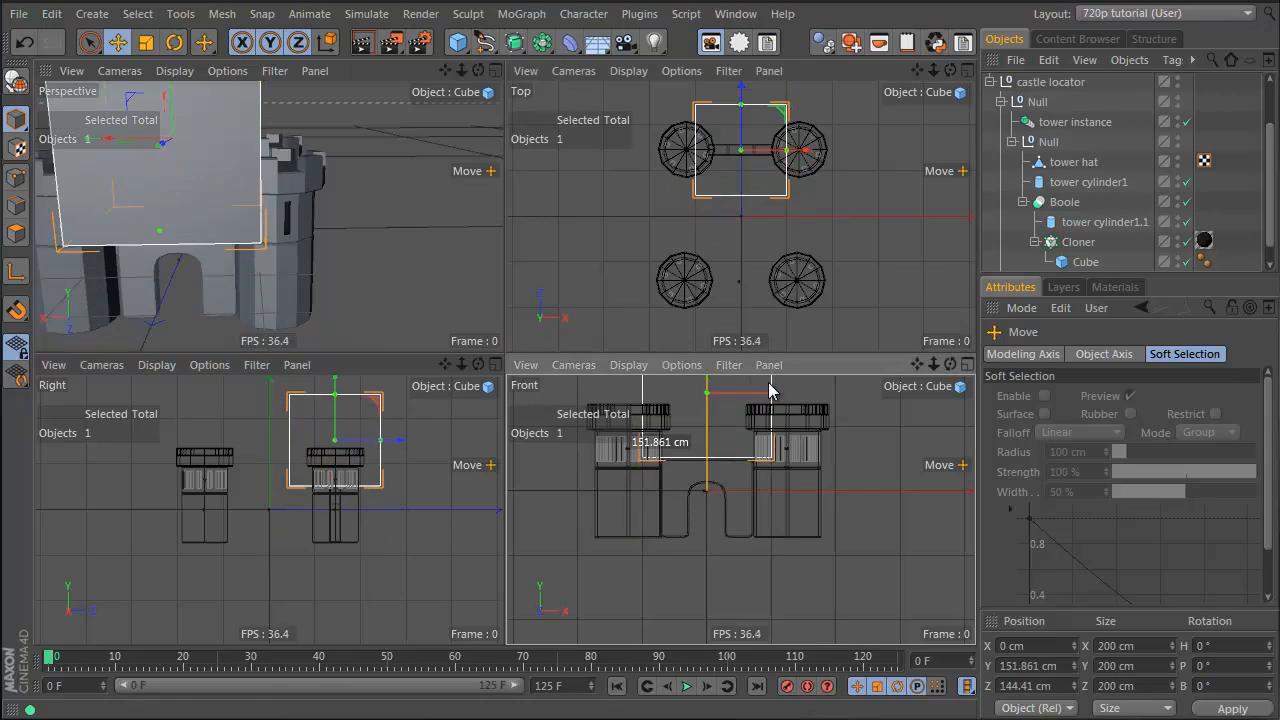
pyautogui.keyDown('alt'); pyautogui.moveTo(715, 452); pyautogui.dragTo(718, 553, button='middle'); pyautogui.keyUp('alt')
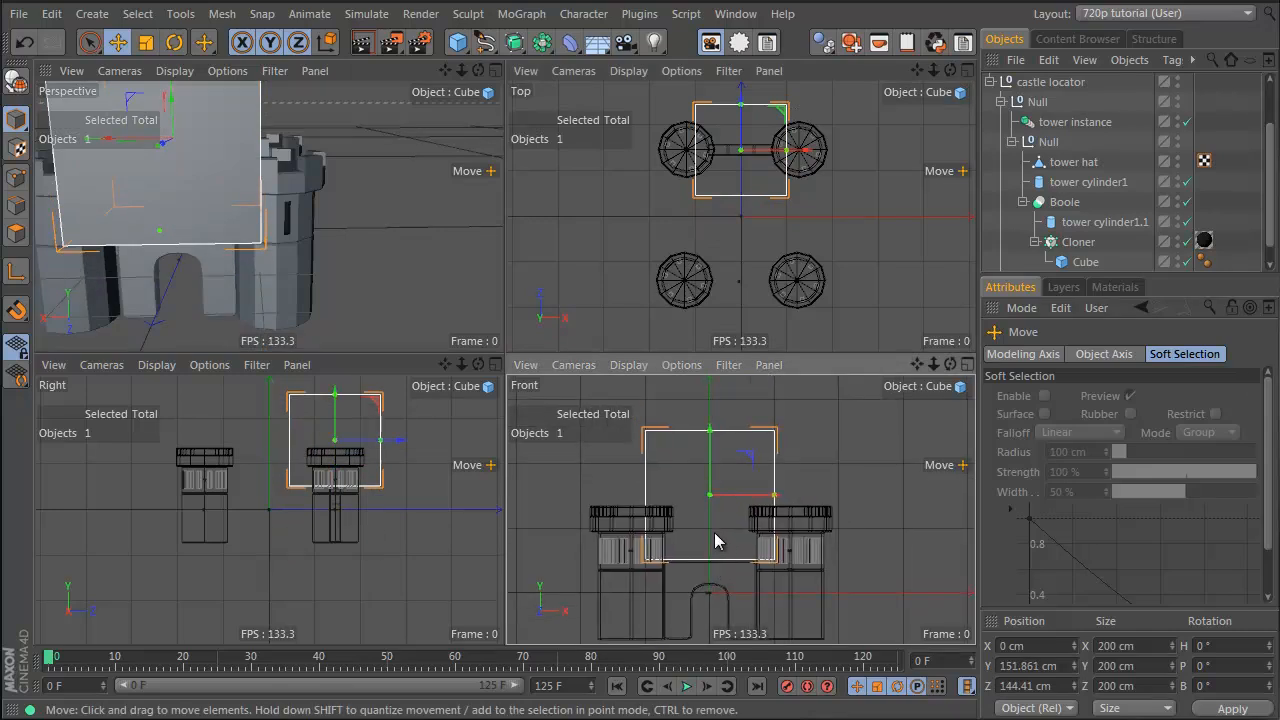
pyautogui.press('t')
pyautogui.moveTo(712, 437); pyautogui.dragTo(712, 556)
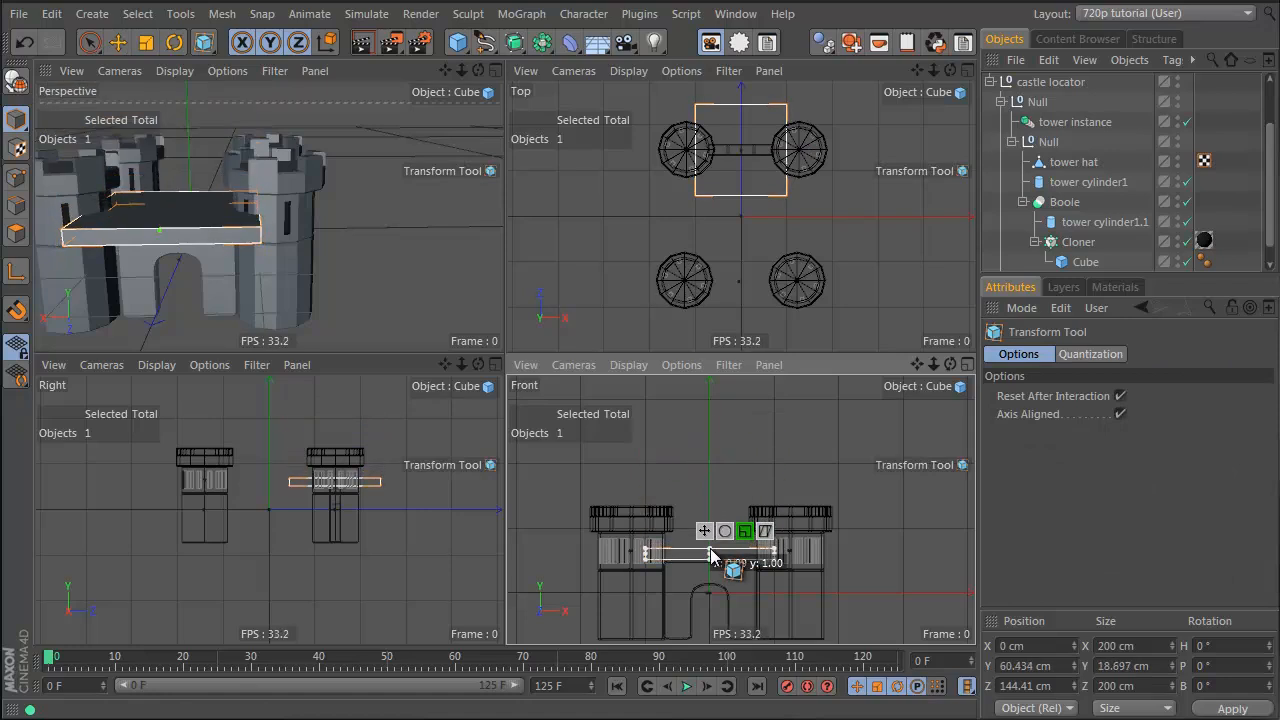
# Step: Resize the slab on the gate wall to about 144 cm wide, 17 cm high and 53 cm deep, spanning the two towers
pyautogui.click(118, 42)
pyautogui.moveTo(742, 106); pyautogui.dragTo(750, 143)
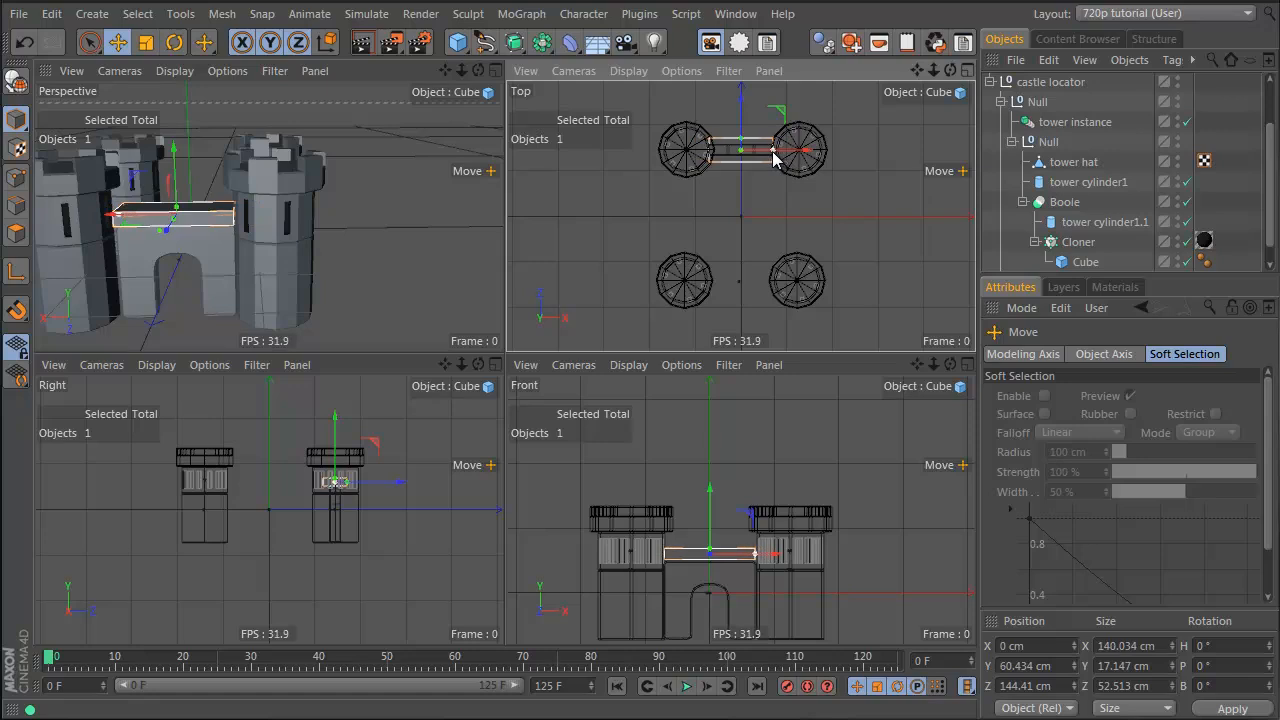
pyautogui.keyDown('alt'); pyautogui.moveTo(214, 226); pyautogui.dragTo(333, 210, button='right'); pyautogui.keyUp('alt')
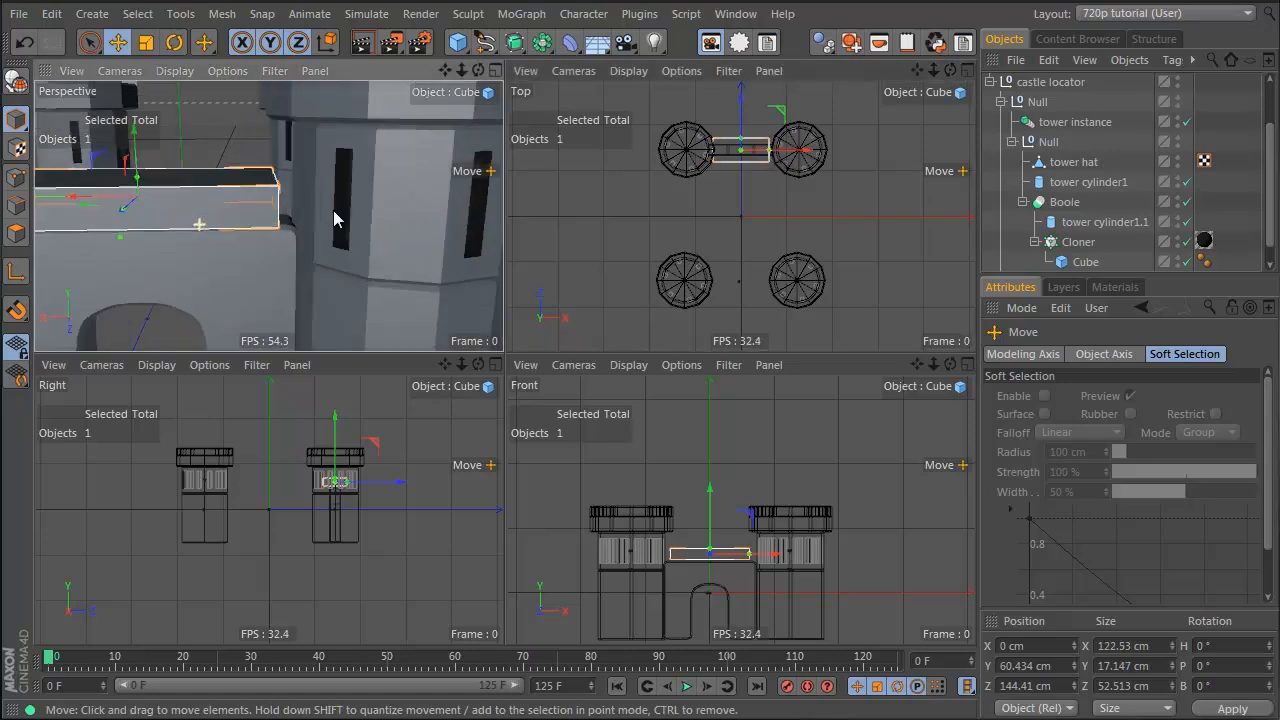
pyautogui.keyDown('alt'); pyautogui.moveTo(268, 216); pyautogui.dragTo(314, 188, button='middle'); pyautogui.keyUp('alt')
pyautogui.keyDown('alt'); pyautogui.moveTo(143, 154); pyautogui.dragTo(803, 386, button='middle'); pyautogui.keyUp('alt')
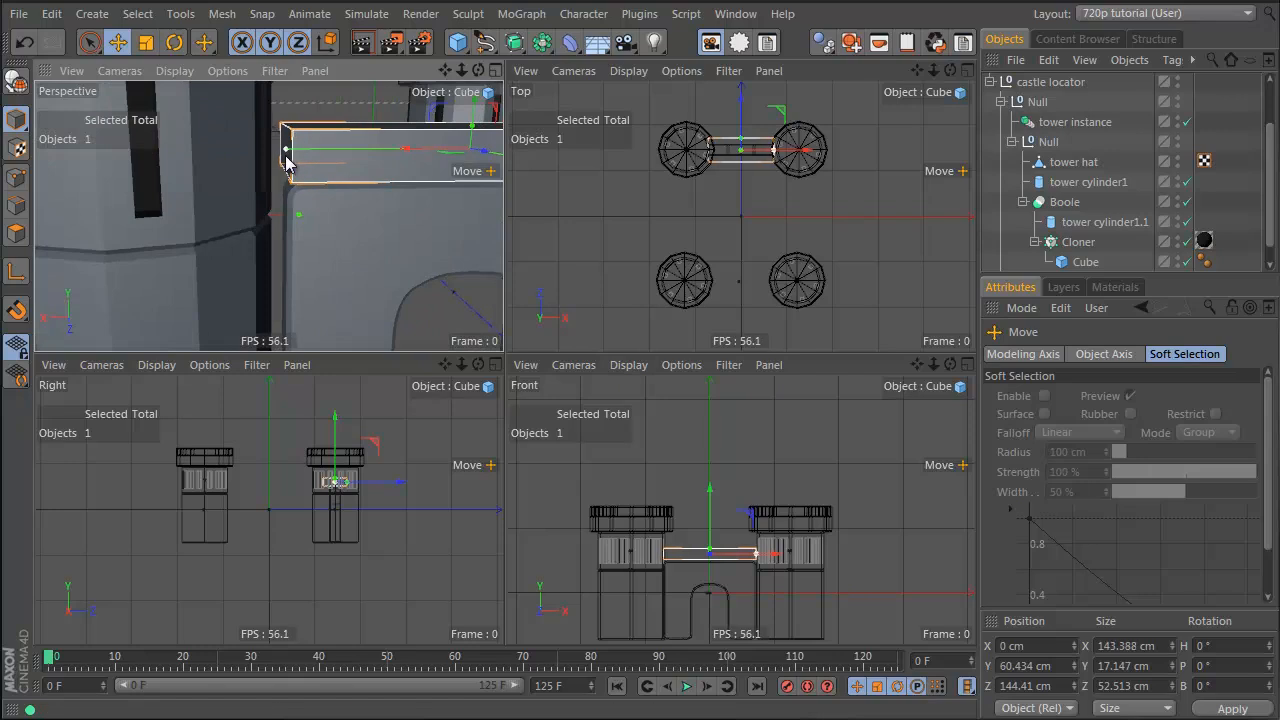
pyautogui.moveTo(286, 156); pyautogui.dragTo(283, 156)
pyautogui.keyDown('alt'); pyautogui.moveTo(333, 204); pyautogui.dragTo(314, 195); pyautogui.keyUp('alt')
pyautogui.keyDown('alt'); pyautogui.moveTo(314, 195); pyautogui.dragTo(114, 175, button='middle'); pyautogui.keyUp('alt')
pyautogui.keyDown('alt'); pyautogui.moveTo(232, 212); pyautogui.dragTo(187, 224, button='right'); pyautogui.keyUp('alt')
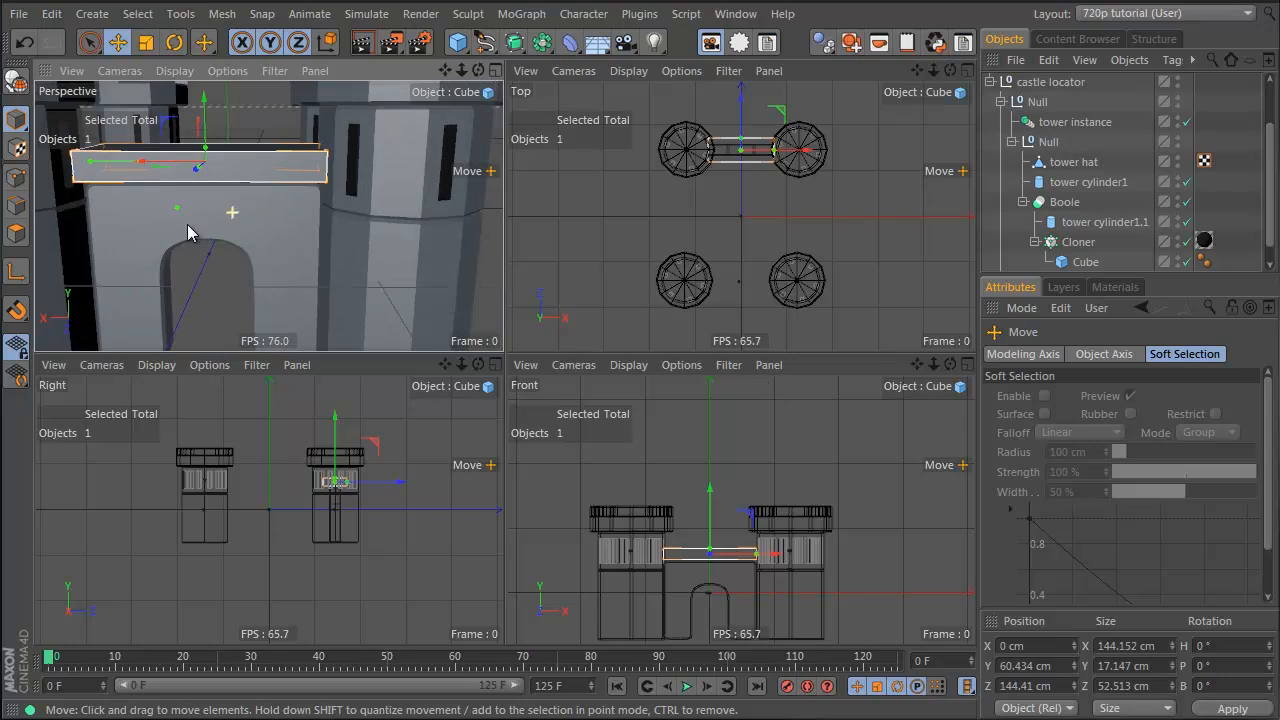
# Step: Move the tower's Null group outward to X about -124 cm, away from the gate wall
pyautogui.click(413, 243)
pyautogui.click(1070, 146)
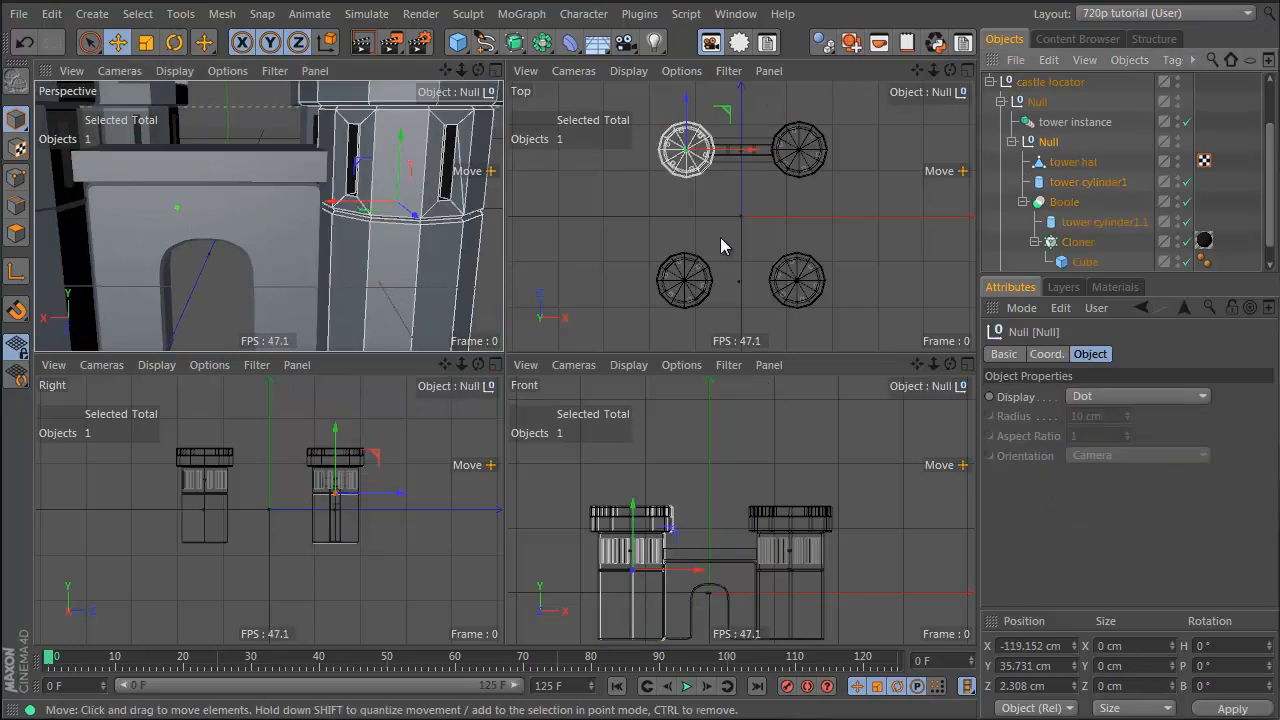
pyautogui.moveTo(338, 204); pyautogui.dragTo(349, 209)
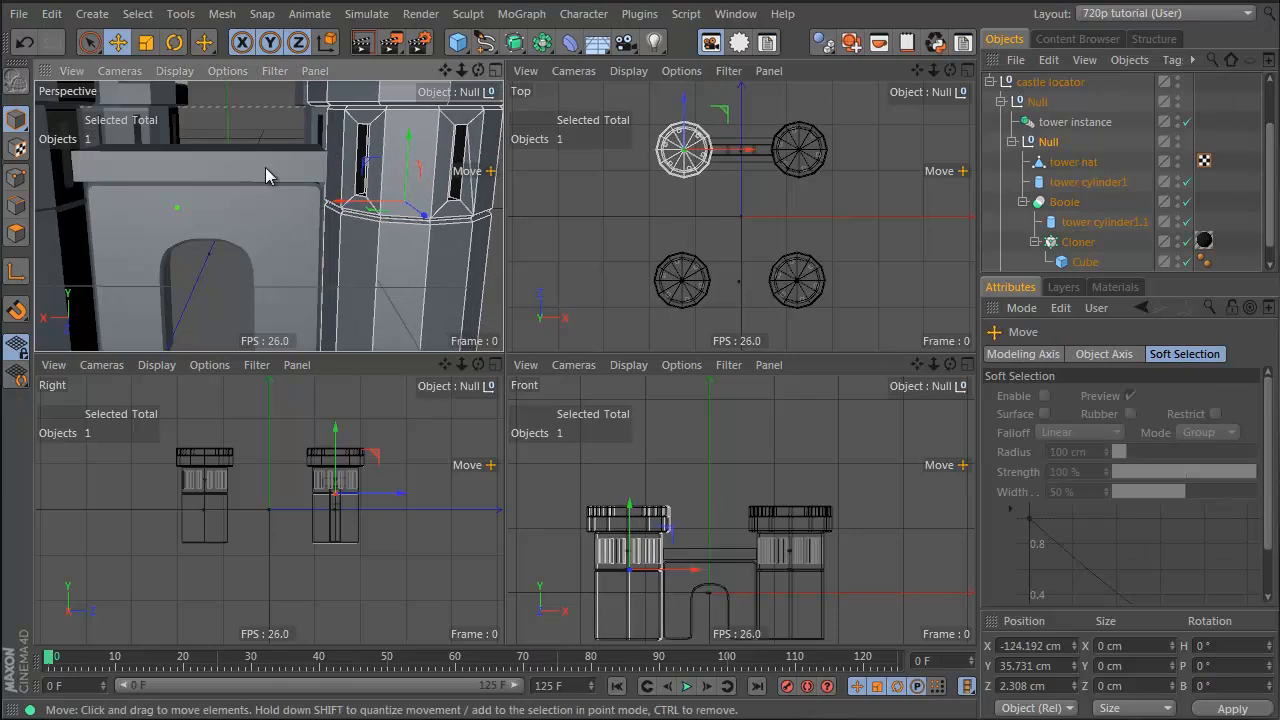
# Step: Reduce the gate slab's depth to about 34 cm and shift it to Z about 137 cm
pyautogui.click(178, 174)
pyautogui.keyDown('alt'); pyautogui.moveTo(178, 174); pyautogui.dragTo(199, 111); pyautogui.keyUp('alt')
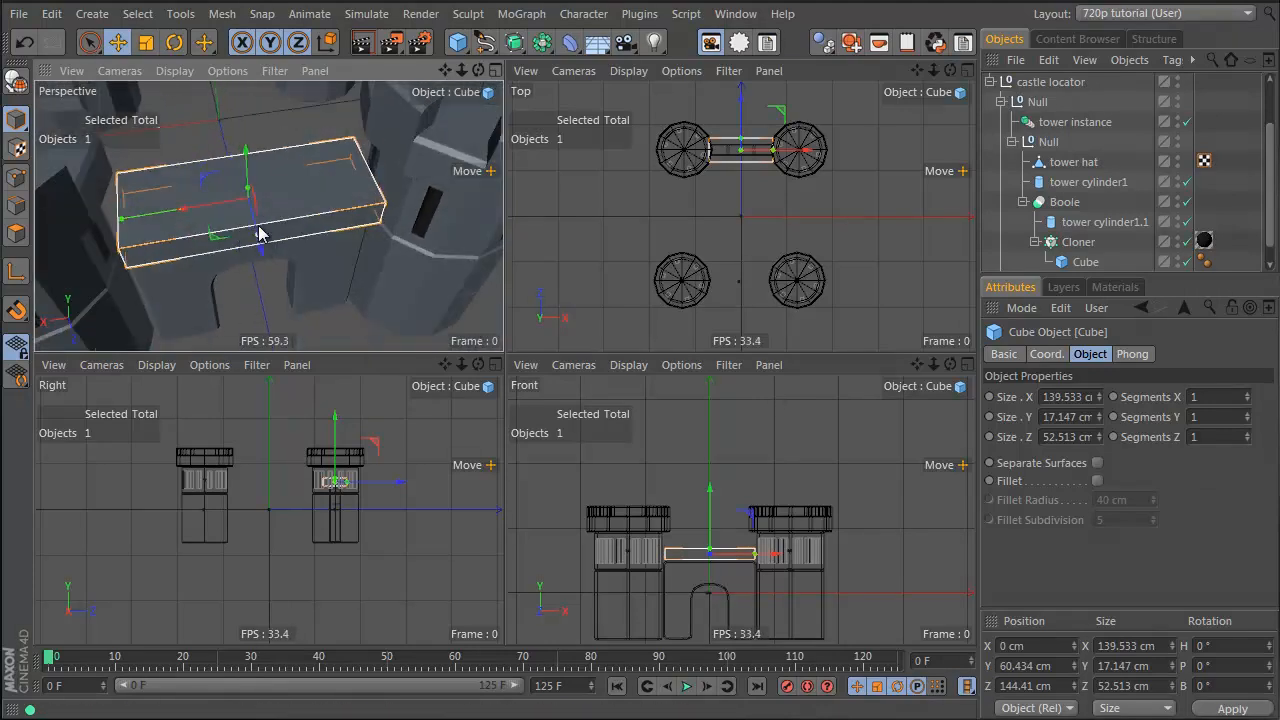
pyautogui.moveTo(258, 234); pyautogui.dragTo(257, 222)
pyautogui.keyDown('alt'); pyautogui.moveTo(373, 217); pyautogui.dragTo(768, 384); pyautogui.keyUp('alt')
pyautogui.keyDown('alt'); pyautogui.moveTo(450, 218); pyautogui.dragTo(449, 140, button='middle'); pyautogui.keyUp('alt')
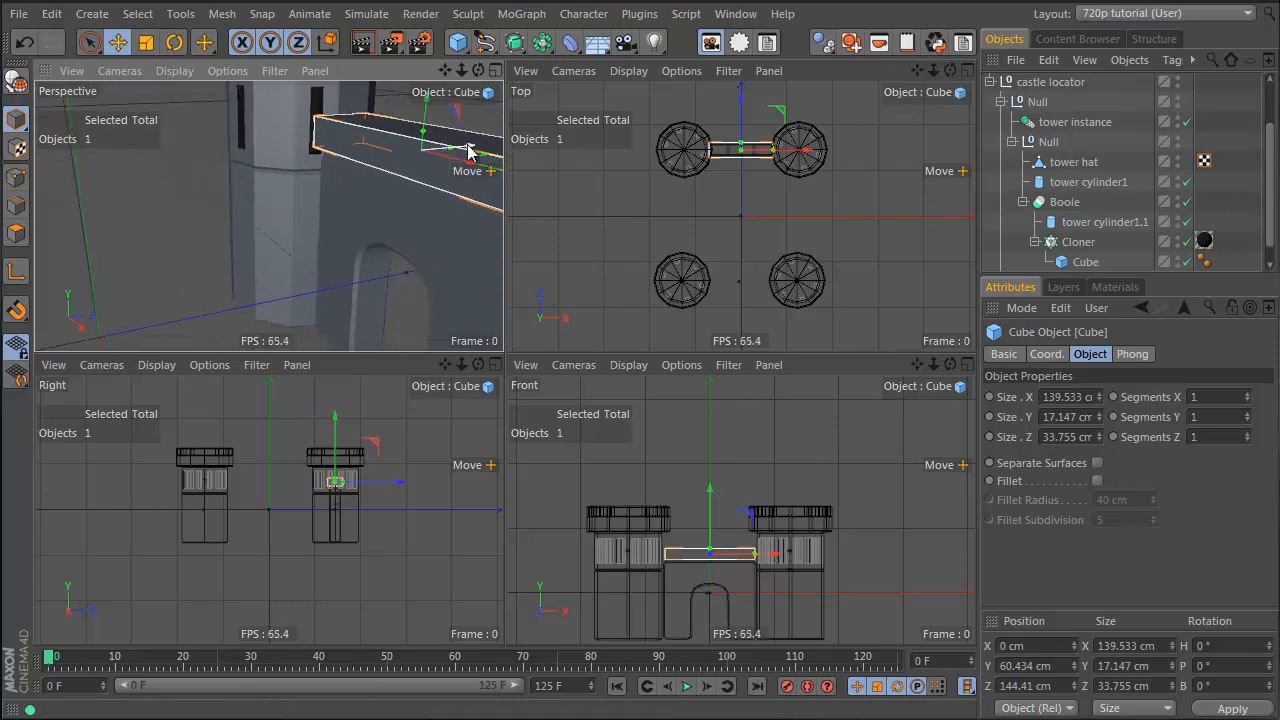
pyautogui.moveTo(466, 140); pyautogui.dragTo(330, 200)
# Step: Set the gate slab cube's segments to 7 along X and 2 along Z
pyautogui.scroll(3, 1060, 135)
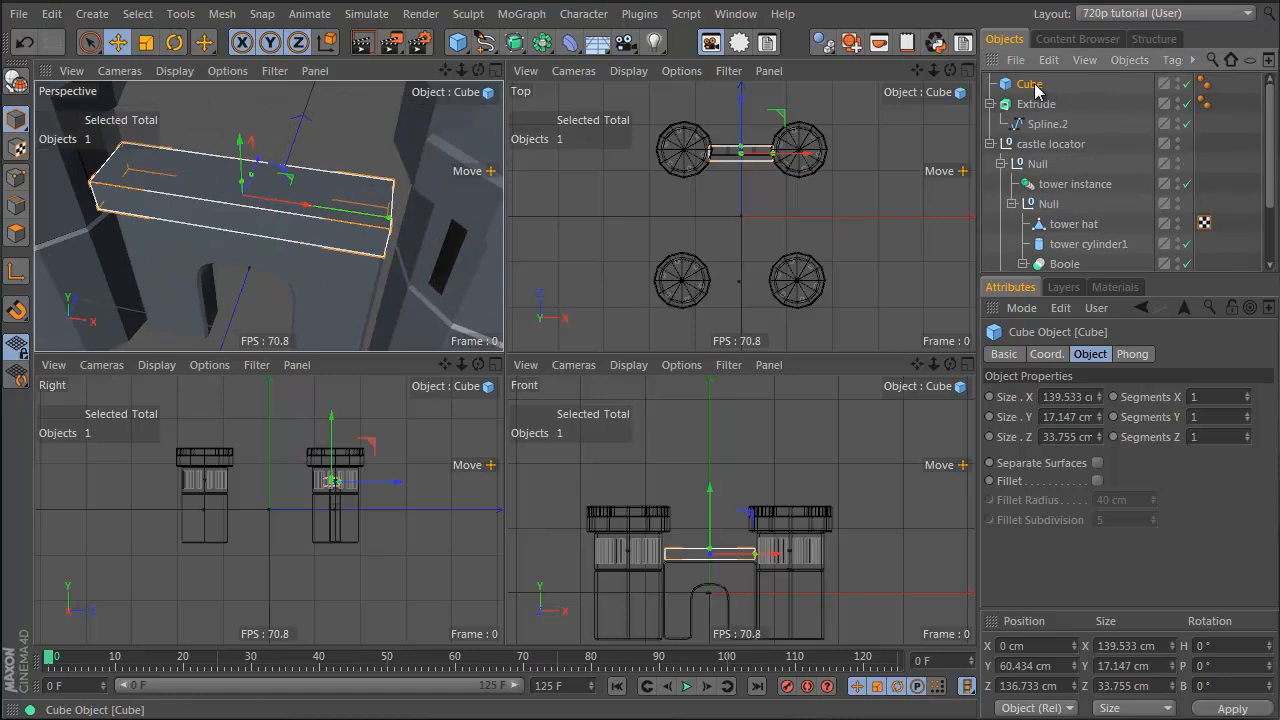
pyautogui.doubleClick(1227, 415)
pyautogui.write('3')
pyautogui.press('Return')
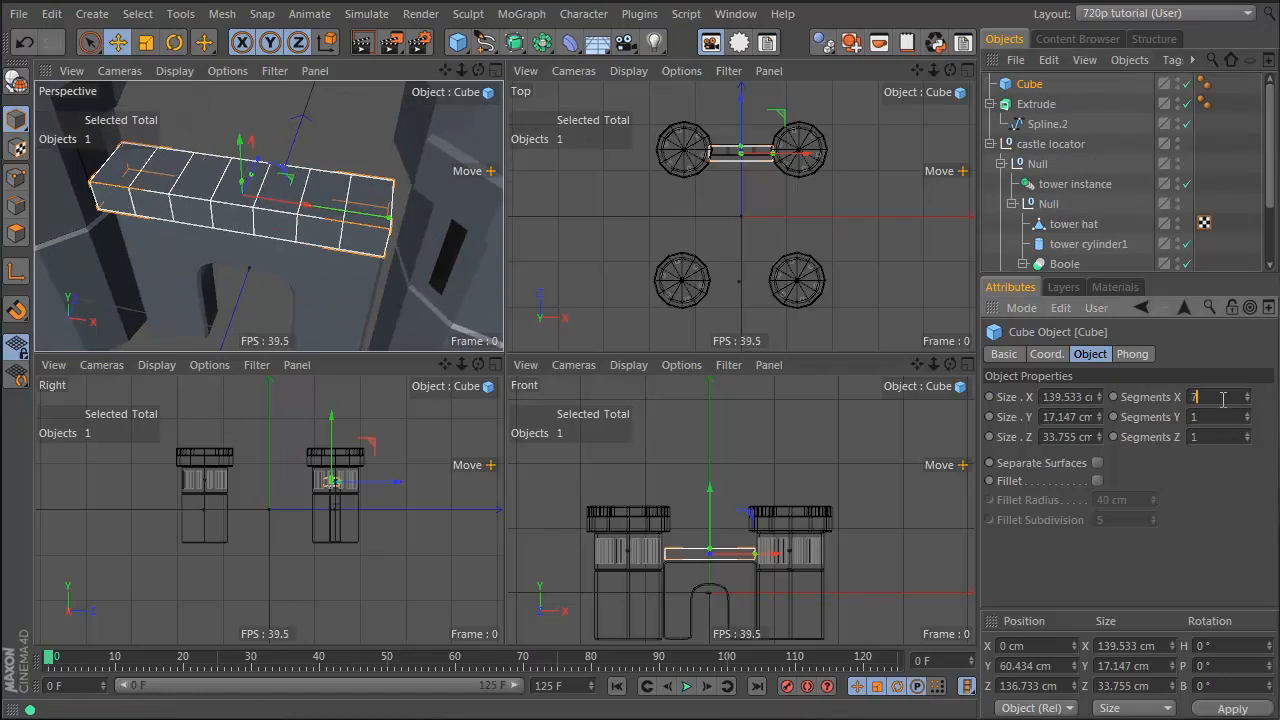
pyautogui.keyDown('alt'); pyautogui.moveTo(307, 190); pyautogui.dragTo(321, 144); pyautogui.keyUp('alt')
pyautogui.keyDown('alt'); pyautogui.moveTo(236, 188); pyautogui.dragTo(312, 184, button='middle'); pyautogui.keyUp('alt')
pyautogui.keyDown('alt'); pyautogui.moveTo(268, 168); pyautogui.dragTo(300, 212); pyautogui.keyUp('alt')
pyautogui.doubleClick(1224, 416)
pyautogui.write('2')
pyautogui.press('Return')
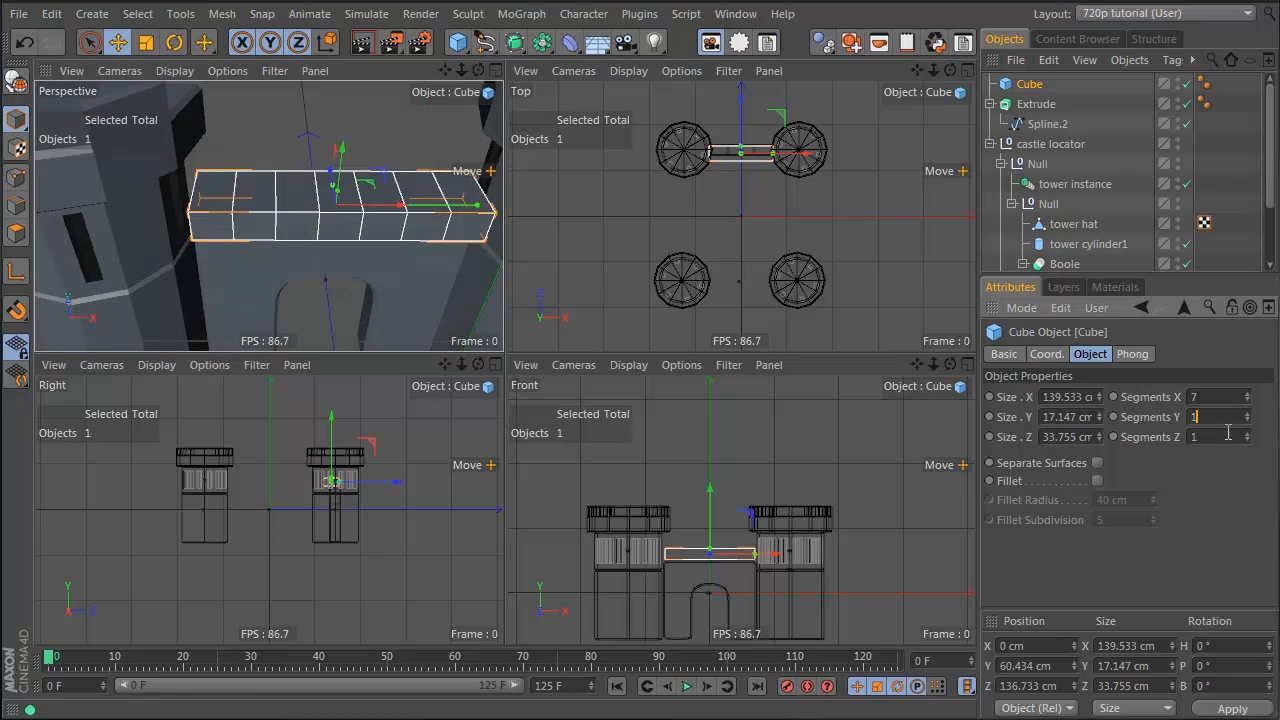
pyautogui.keyDown('alt'); pyautogui.moveTo(289, 178); pyautogui.dragTo(296, 262); pyautogui.keyUp('alt')
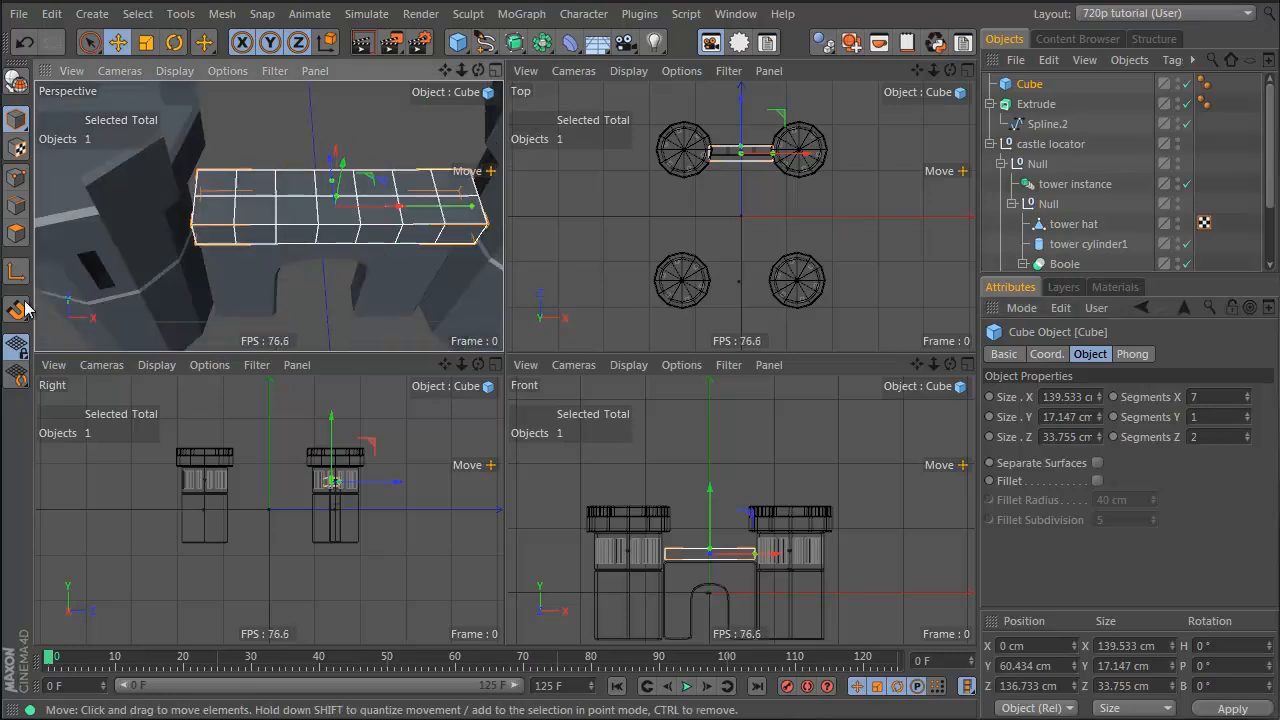
# Step: Convert the gate slab to an editable polygon object and loop-select its lengthwise middle edges
pyautogui.click(16, 205)
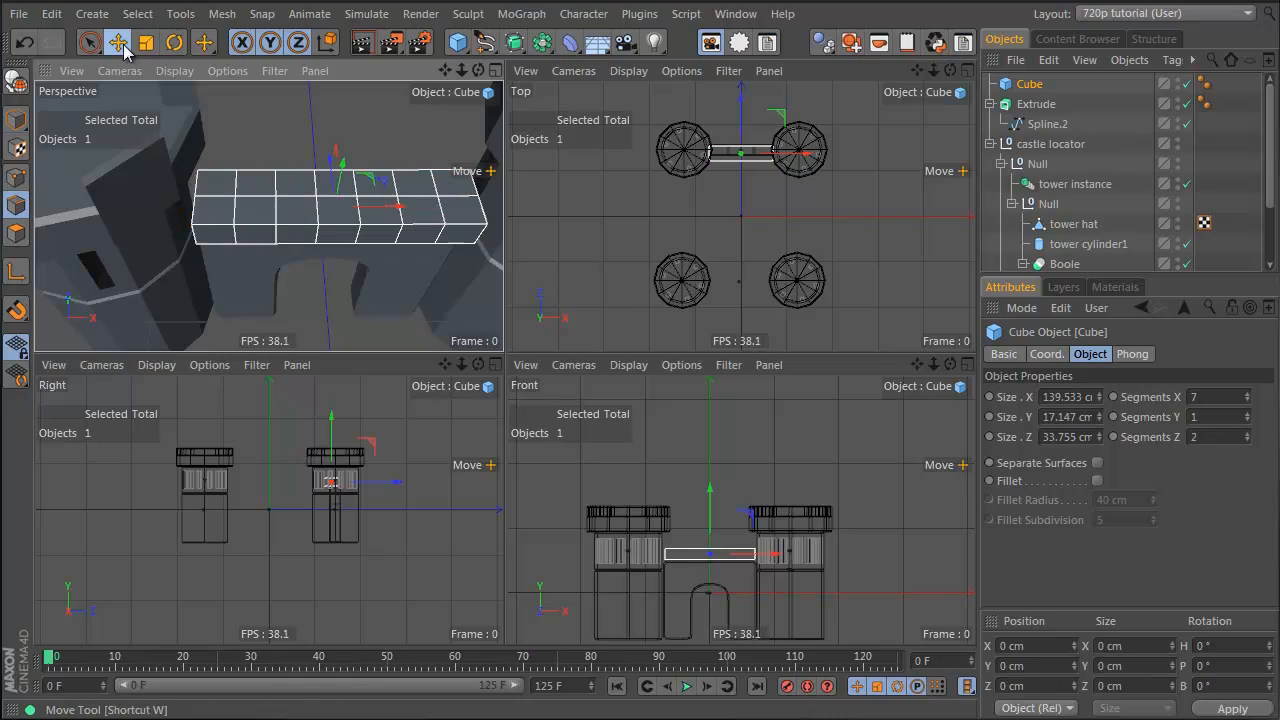
pyautogui.click(17, 82)
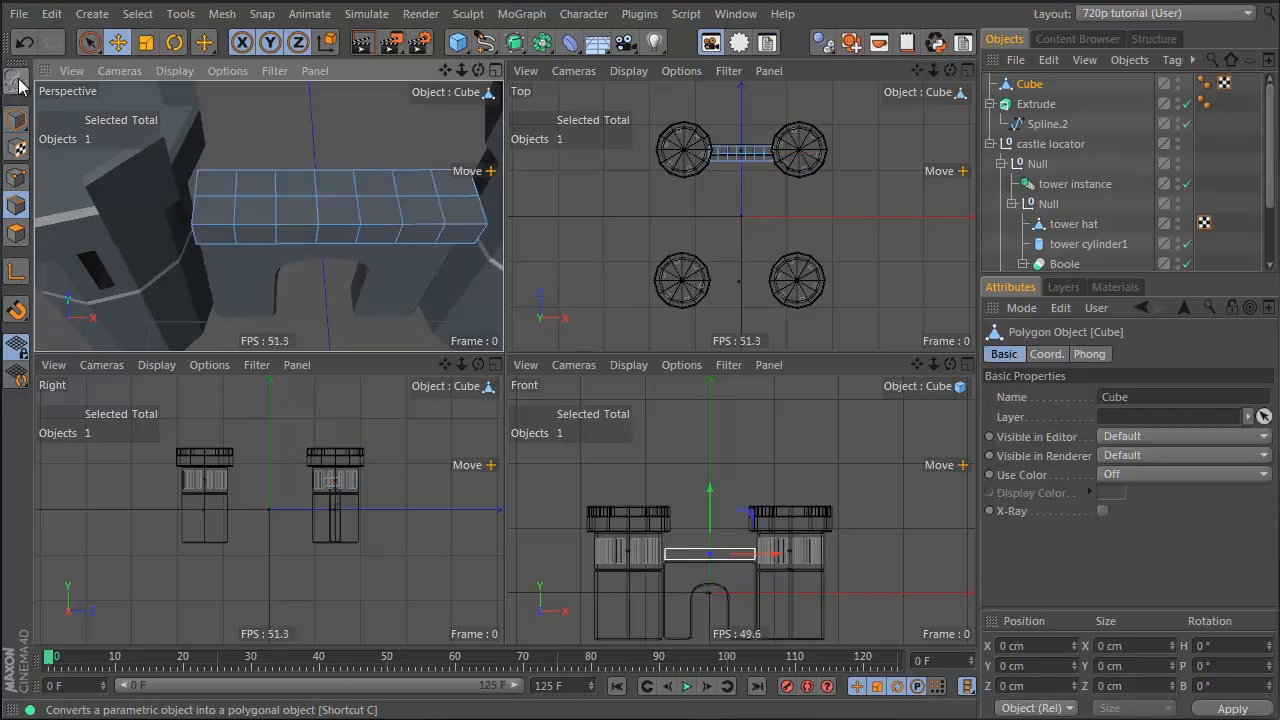
pyautogui.doubleClick(304, 197)
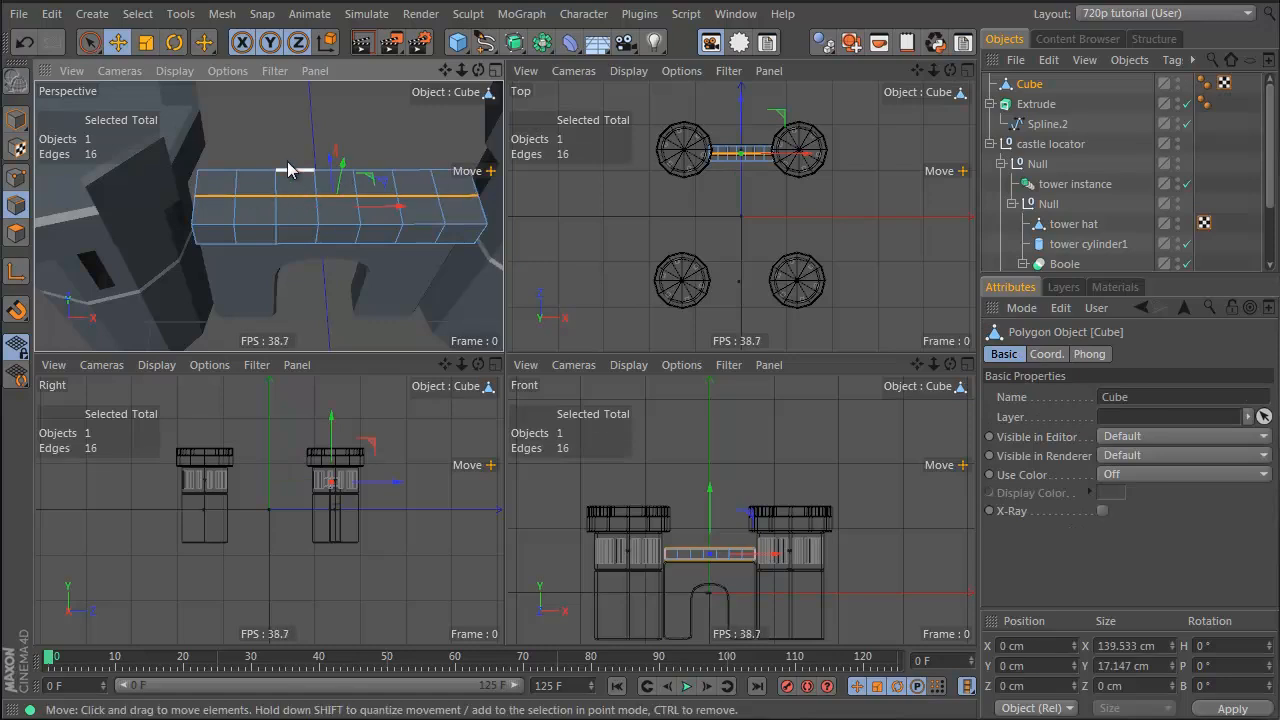
pyautogui.press('v')
pyautogui.moveTo(340, 155)
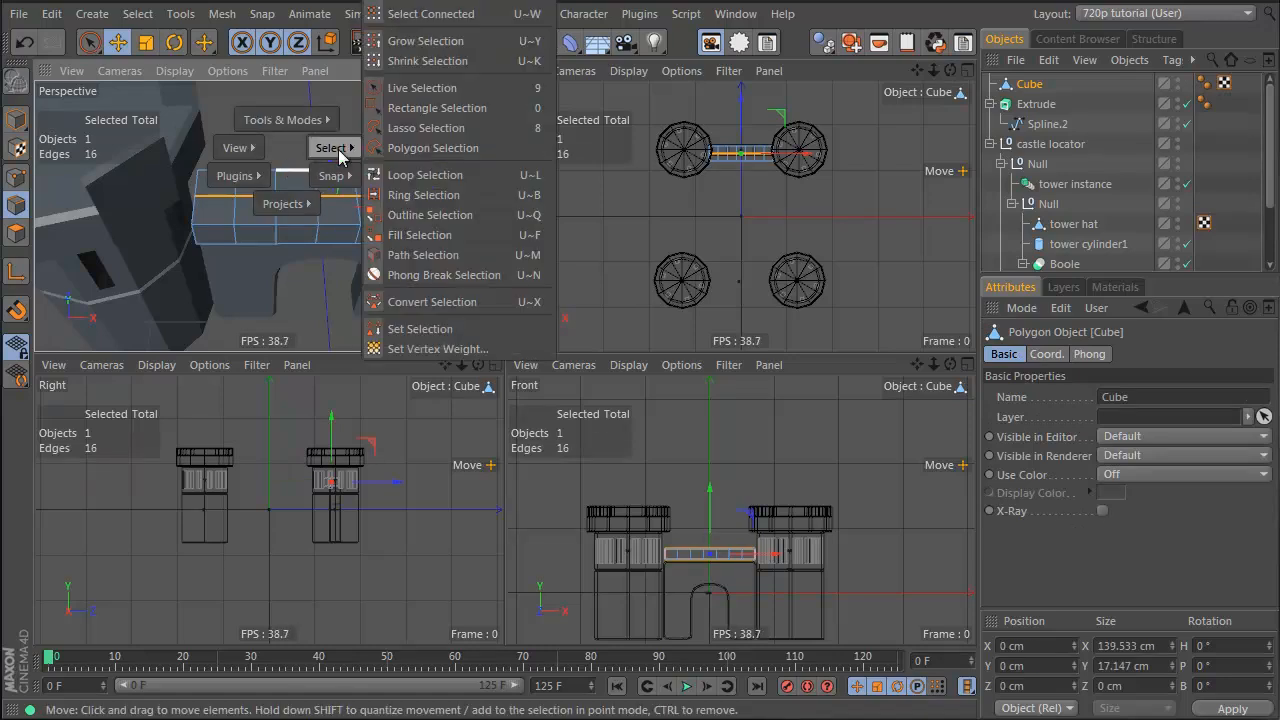
pyautogui.click(459, 176)
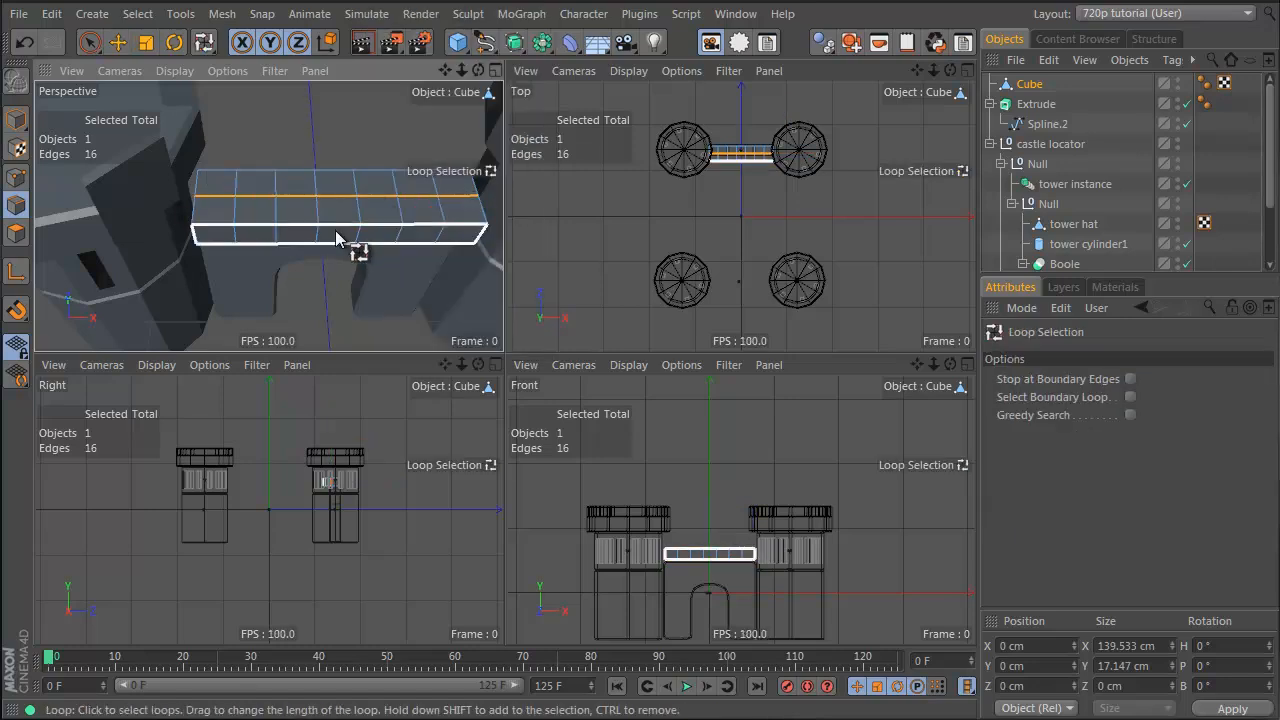
# Step: Move the slab's middle edge loop to Z about -6 cm to leave a narrower strip along one long side
pyautogui.keyDown('alt'); pyautogui.moveTo(255, 250); pyautogui.dragTo(315, 167); pyautogui.keyUp('alt')
pyautogui.press('e')
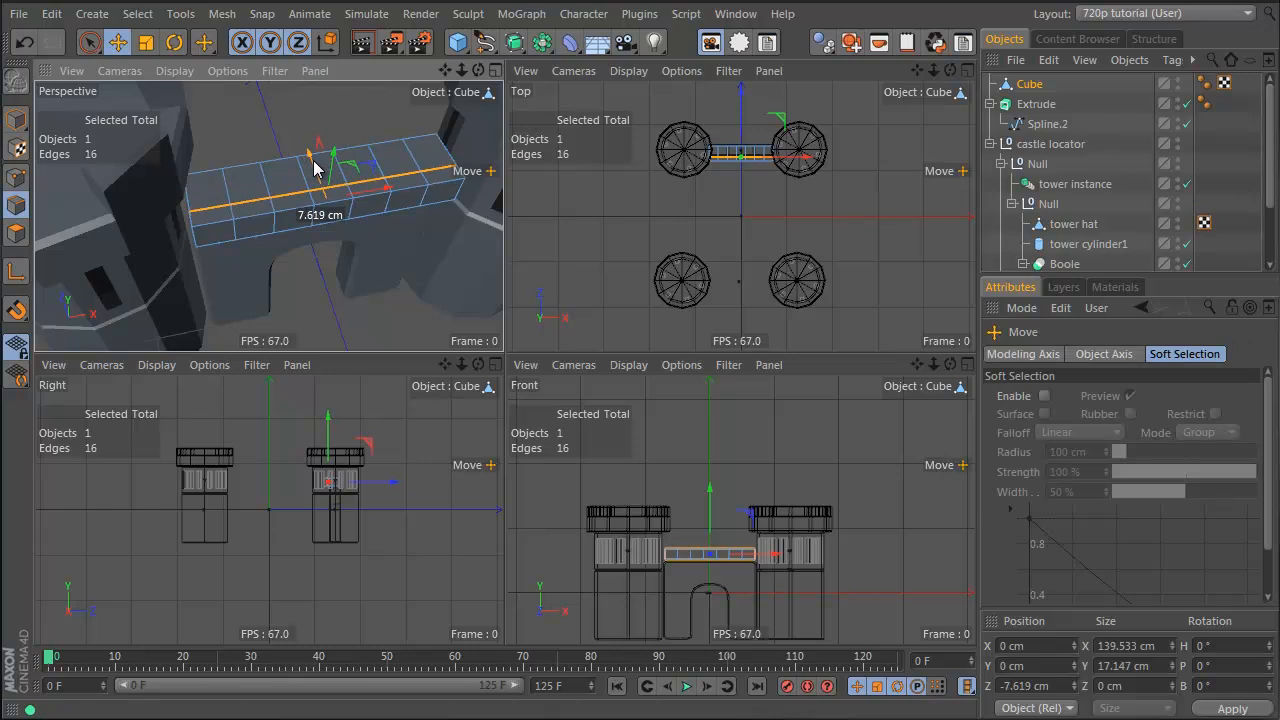
pyautogui.keyDown('alt'); pyautogui.moveTo(283, 202); pyautogui.dragTo(371, 176, button='right'); pyautogui.keyUp('alt')
pyautogui.moveTo(360, 168); pyautogui.dragTo(366, 171)
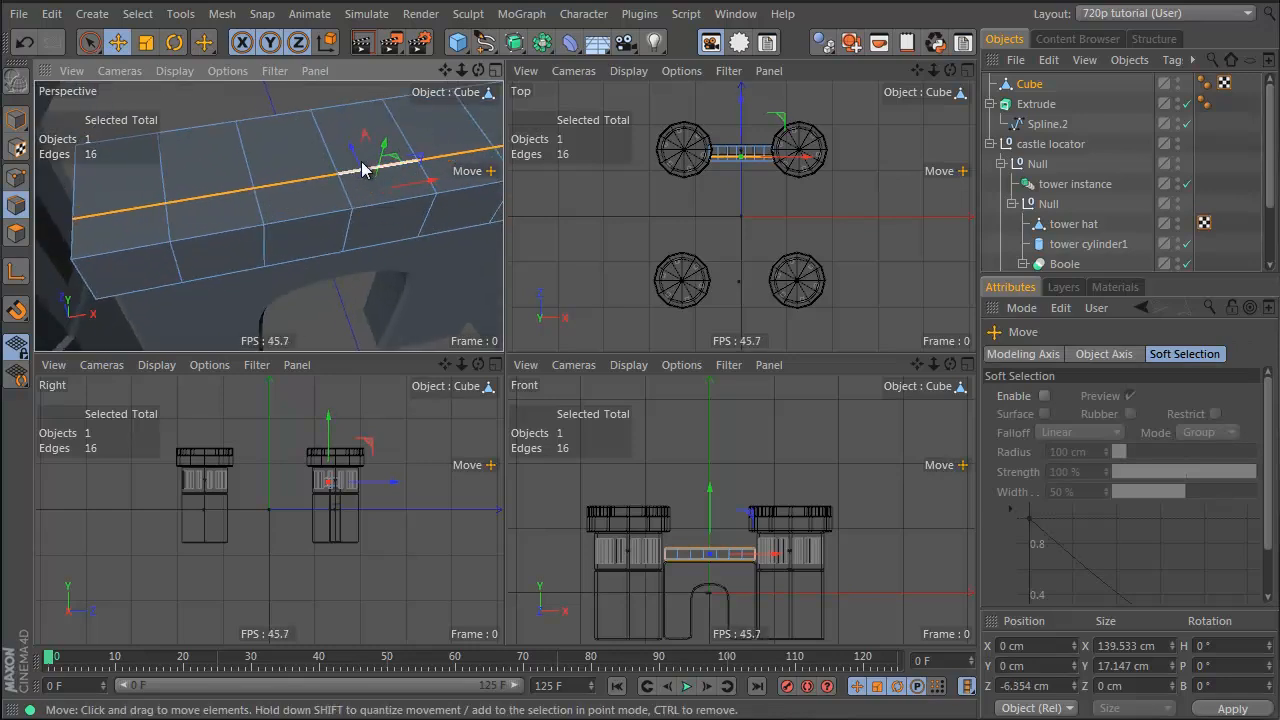
pyautogui.keyDown('alt'); pyautogui.moveTo(366, 171); pyautogui.dragTo(240, 201, button='right'); pyautogui.keyUp('alt')
# Step: Select four alternating polygons along the narrow strip on top of the gate slab, including both end ones
pyautogui.press('9')
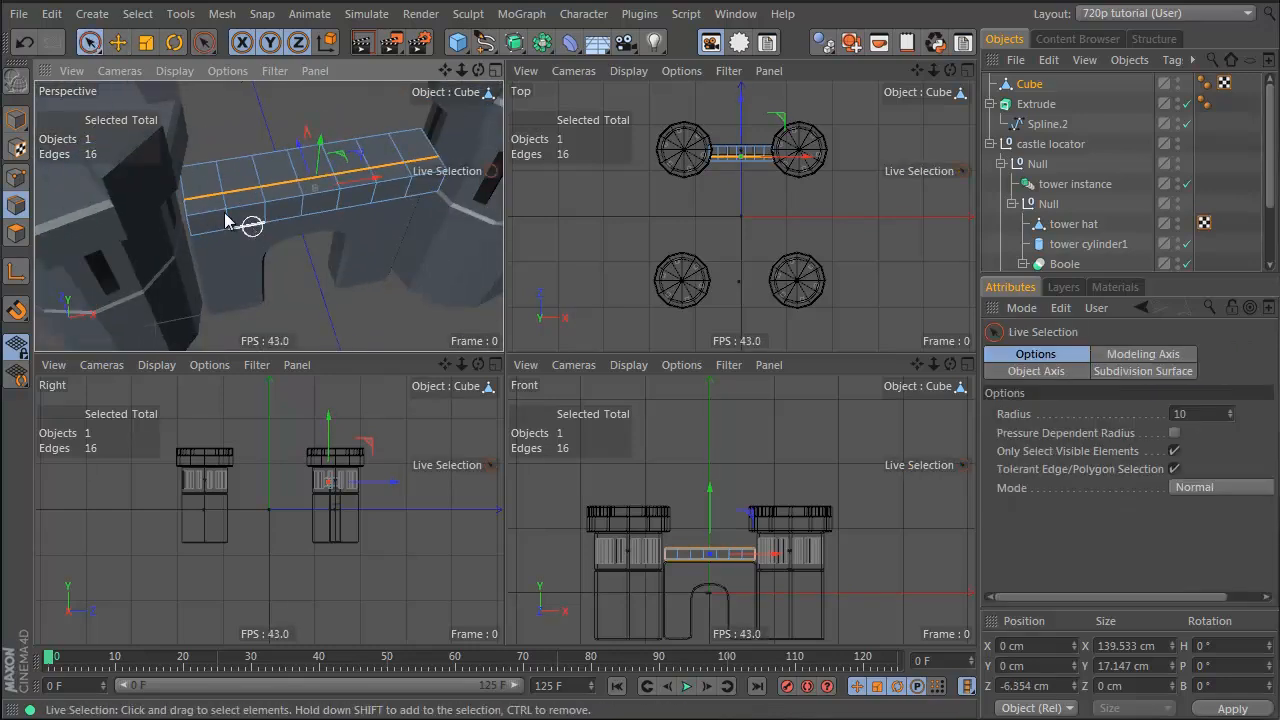
pyautogui.click(17, 236)
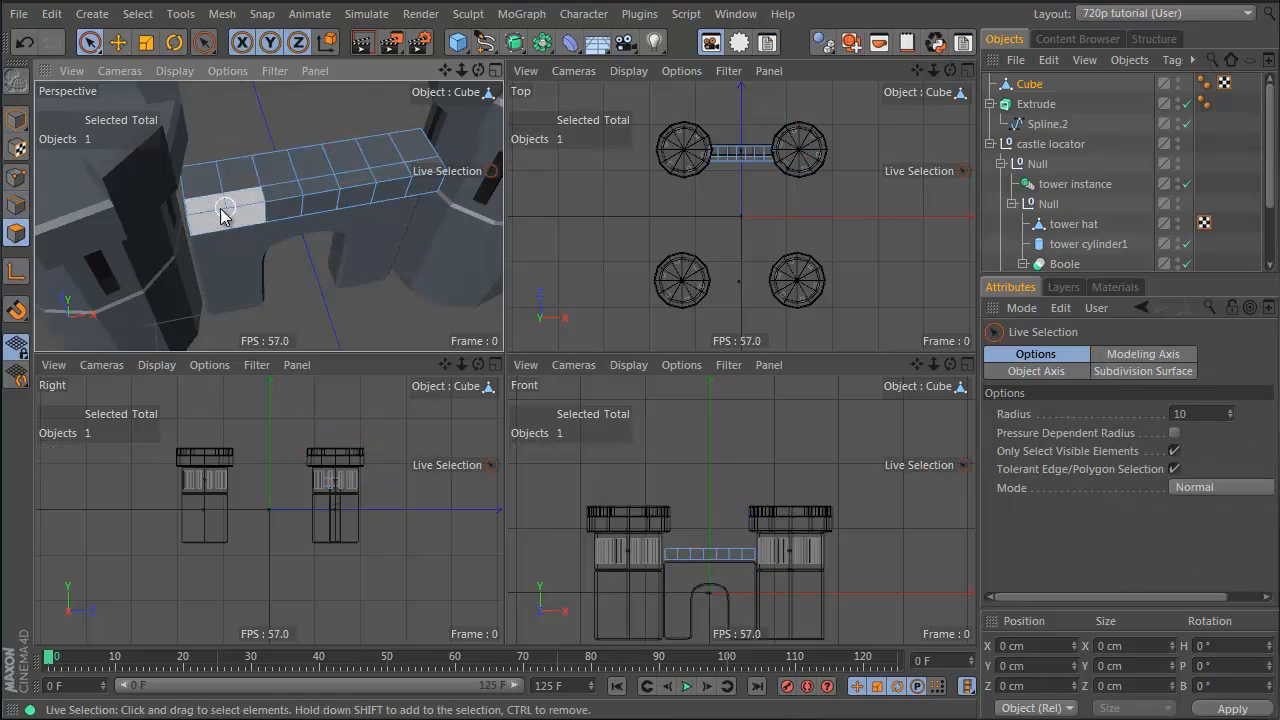
pyautogui.keyDown('alt'); pyautogui.moveTo(205, 202); pyautogui.dragTo(260, 195, button='right'); pyautogui.keyUp('alt')
pyautogui.middleClick(260, 195)
pyautogui.click(402, 334)
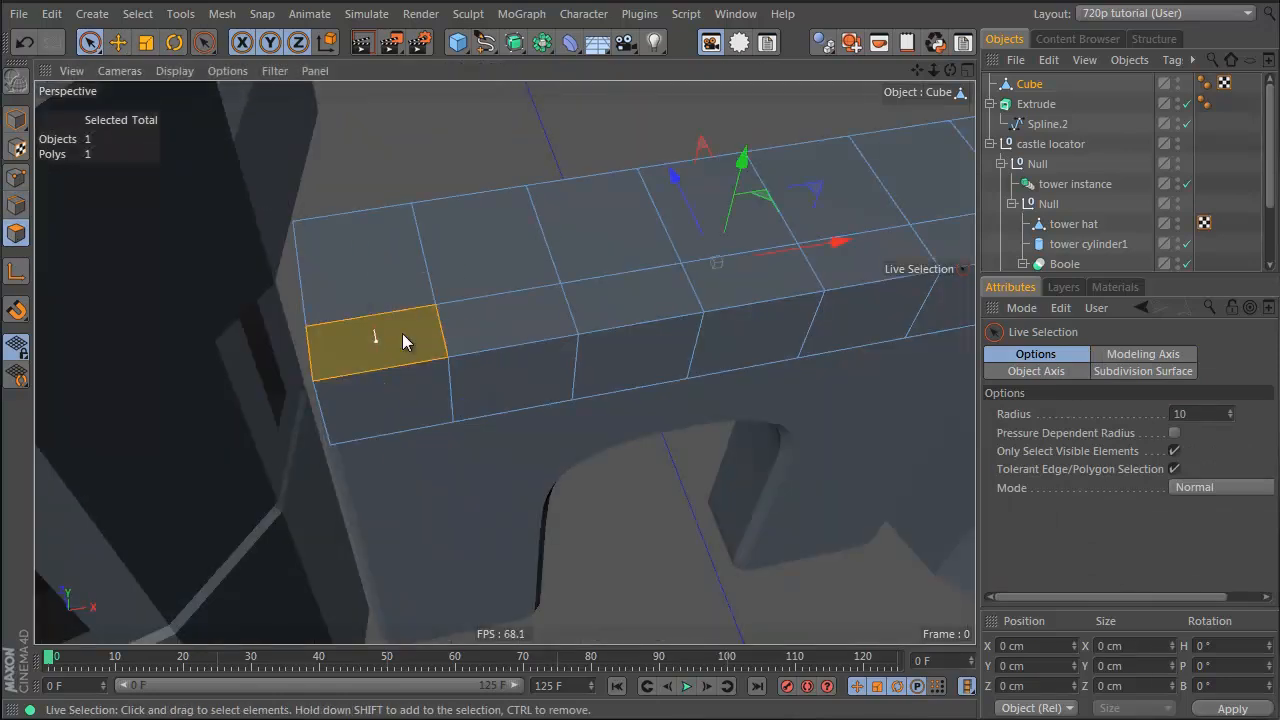
pyautogui.keyDown('shift'); pyautogui.click(645, 305); pyautogui.keyUp('shift')
pyautogui.keyDown('alt'); pyautogui.moveTo(686, 308); pyautogui.dragTo(443, 306, button='middle'); pyautogui.keyUp('alt')
pyautogui.keyDown('shift'); pyautogui.click(500, 294); pyautogui.keyUp('shift')
pyautogui.keyDown('shift'); pyautogui.click(714, 251); pyautogui.keyUp('shift')
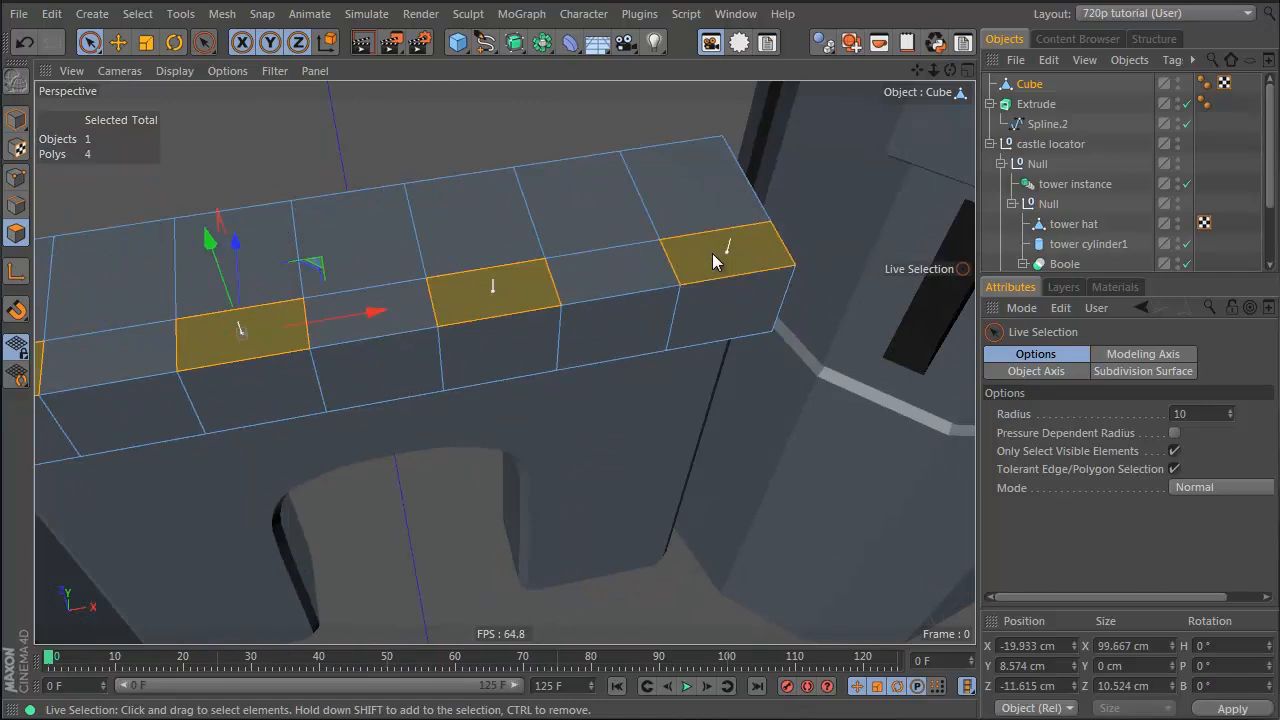
# Step: Extrude the four selected polygons on the gate slab upward by 16 cm to form the battlements
pyautogui.keyDown('alt'); pyautogui.moveTo(508, 298); pyautogui.dragTo(368, 327, button='right'); pyautogui.keyUp('alt')
pyautogui.keyDown('alt'); pyautogui.moveTo(368, 327); pyautogui.dragTo(395, 147); pyautogui.keyUp('alt')
pyautogui.hotkey('ctrl', 'z')
pyautogui.rightClick(278, 177)
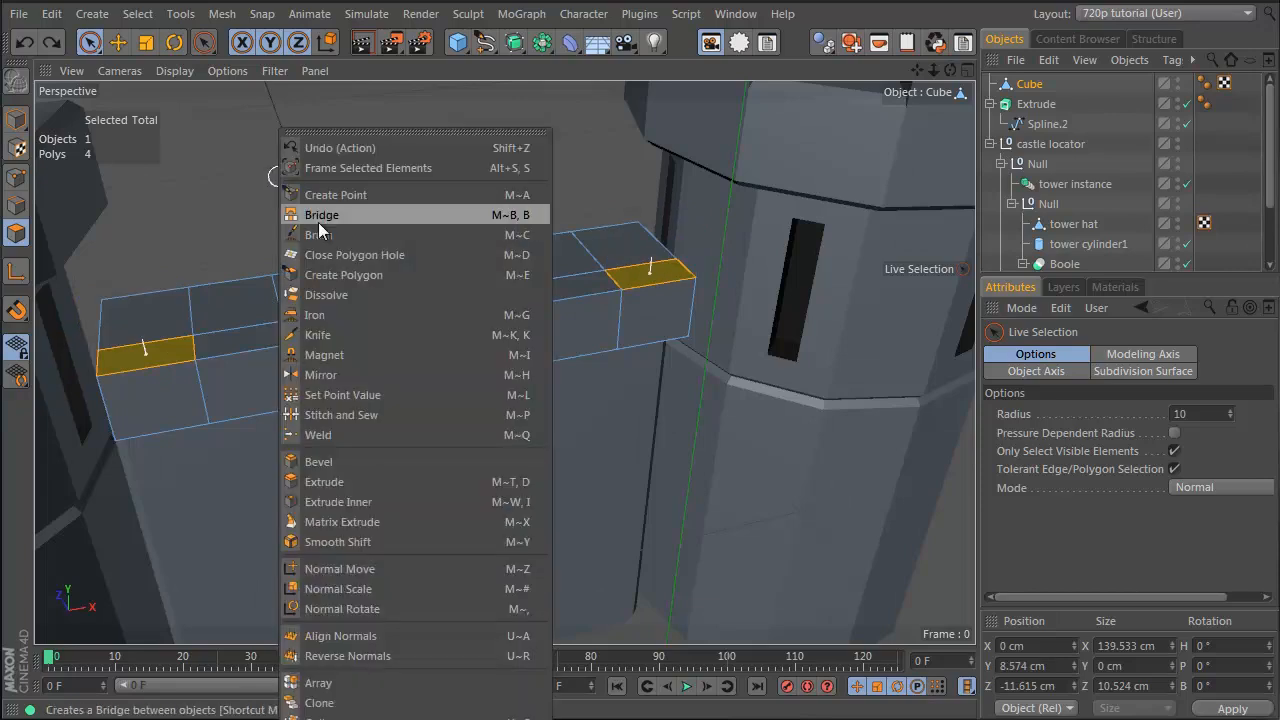
pyautogui.click(340, 482)
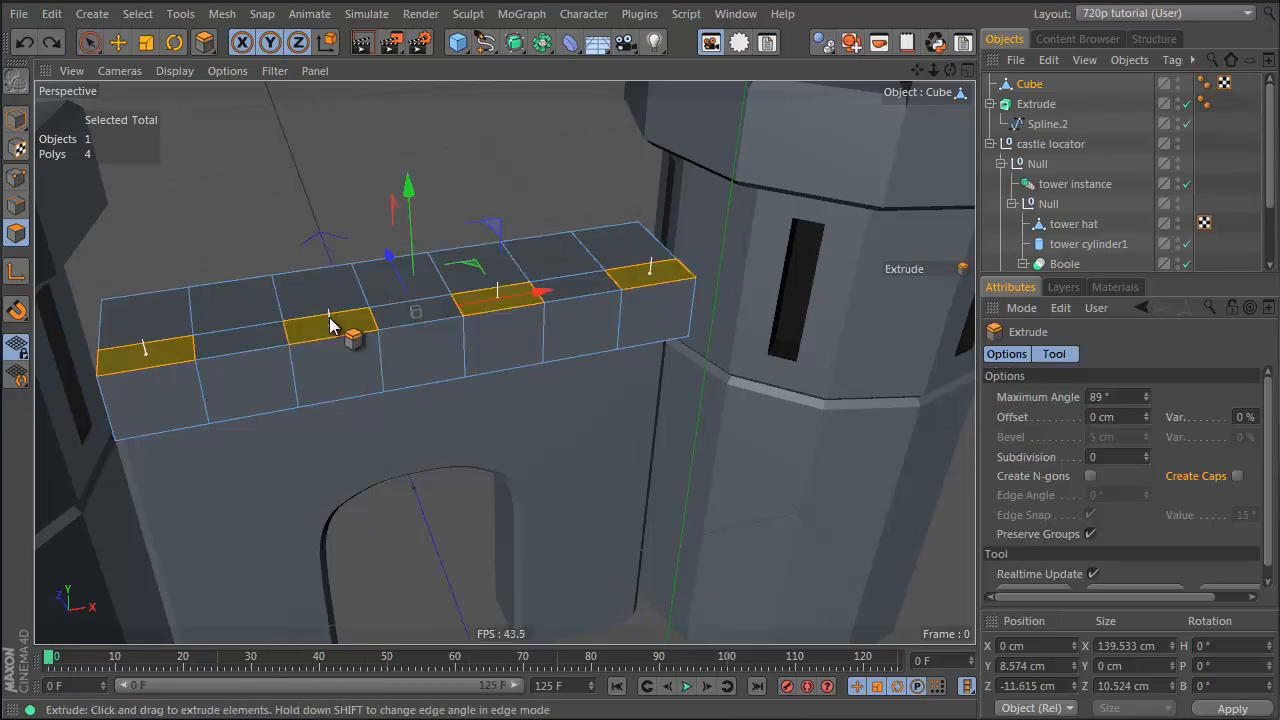
pyautogui.moveTo(340, 323); pyautogui.dragTo(772, 389)
# Step: Select all 11 polygons of the slab's battlement-side face, covering the lower row and the four merlons
pyautogui.keyDown('alt'); pyautogui.moveTo(360, 328); pyautogui.dragTo(320, 330); pyautogui.keyUp('alt')
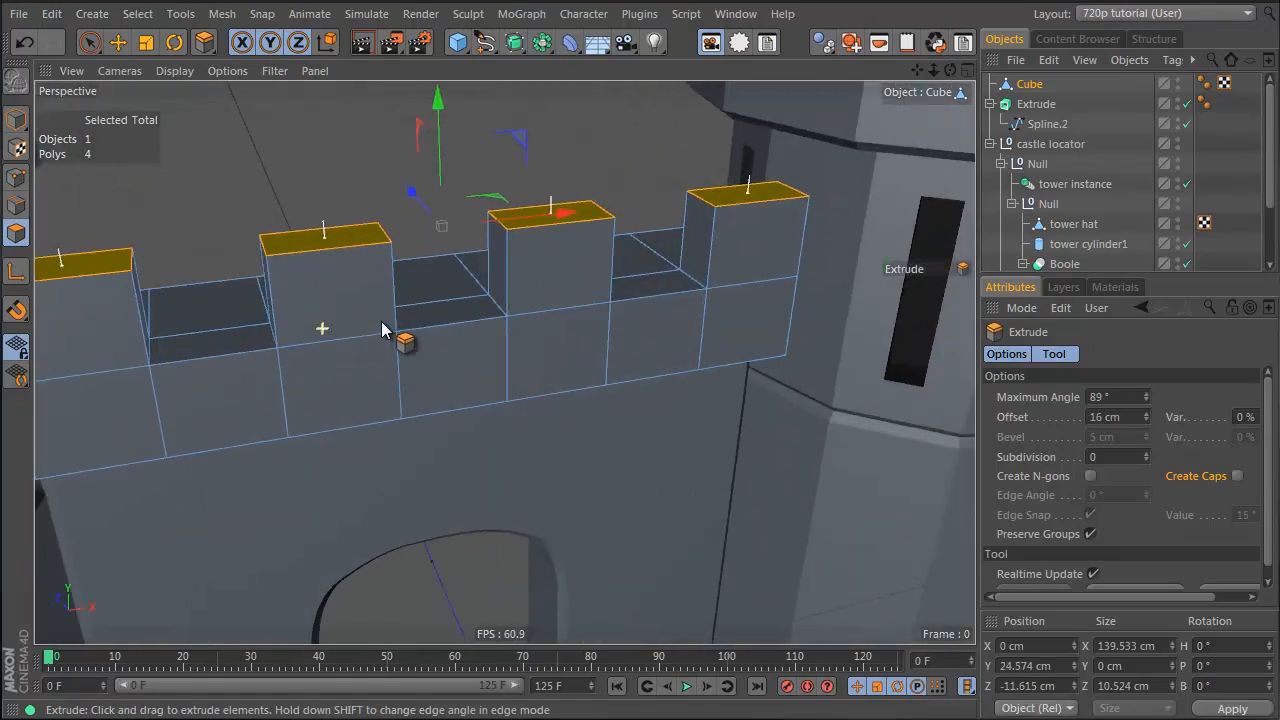
pyautogui.click(89, 42)
pyautogui.moveTo(103, 357)
pyautogui.mouseDown()
pyautogui.moveTo(100, 390)
pyautogui.moveTo(323, 338)
pyautogui.moveTo(451, 363)
pyautogui.moveTo(552, 299)
pyautogui.mouseUp()
pyautogui.moveTo(594, 347); pyautogui.dragTo(734, 277)
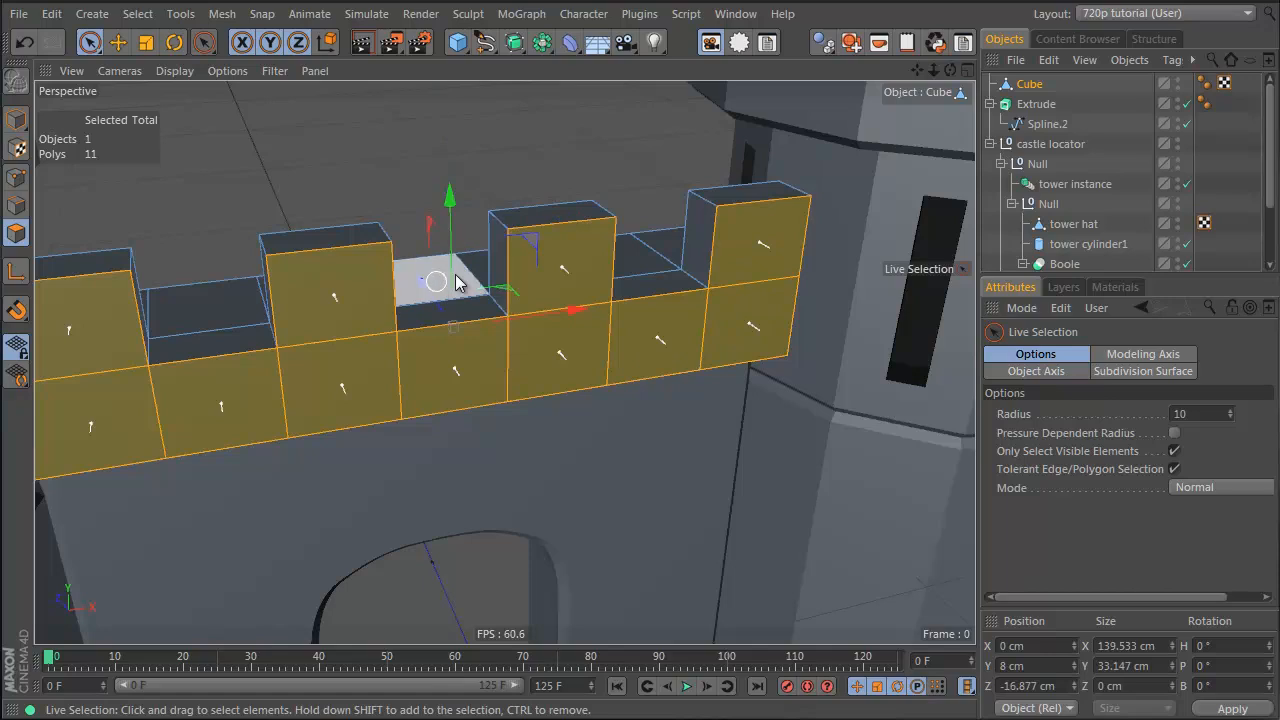
# Step: Inset the selected face polygons by 1 cm with Extrude Inner and move them outward to Z about -17.7 cm
pyautogui.press('i')
pyautogui.rightClick(500, 132)
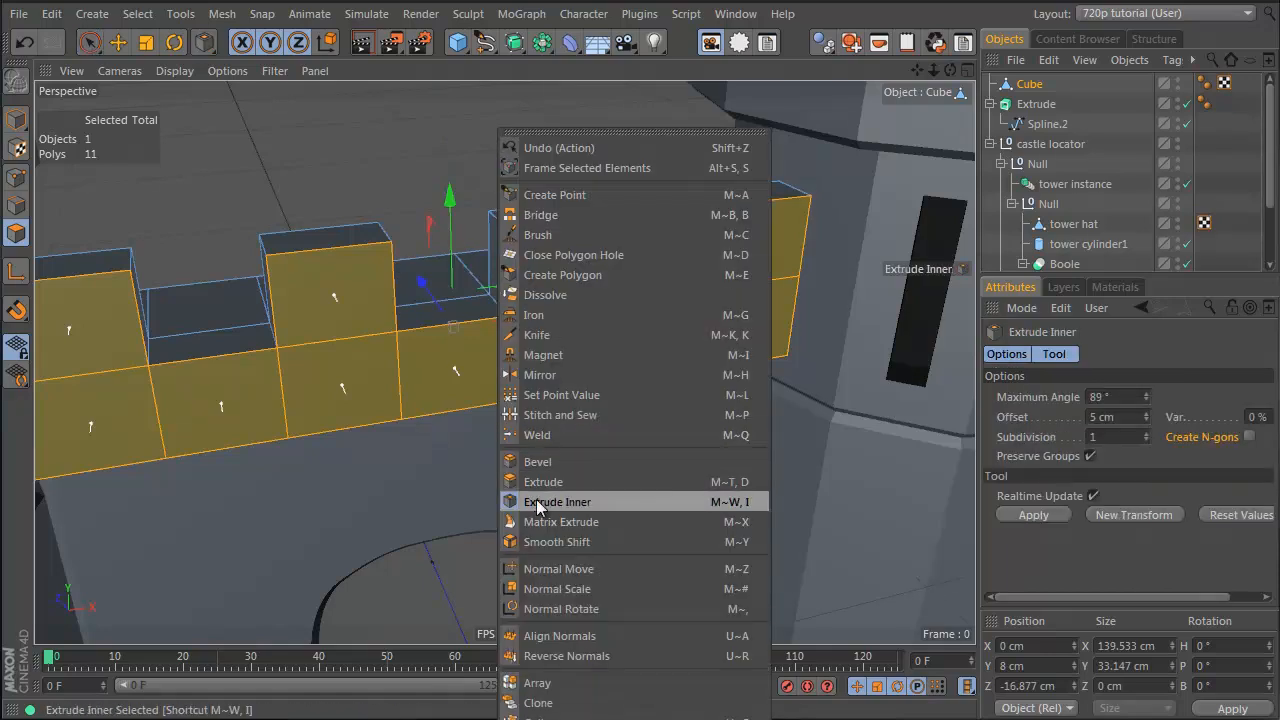
pyautogui.click(416, 196)
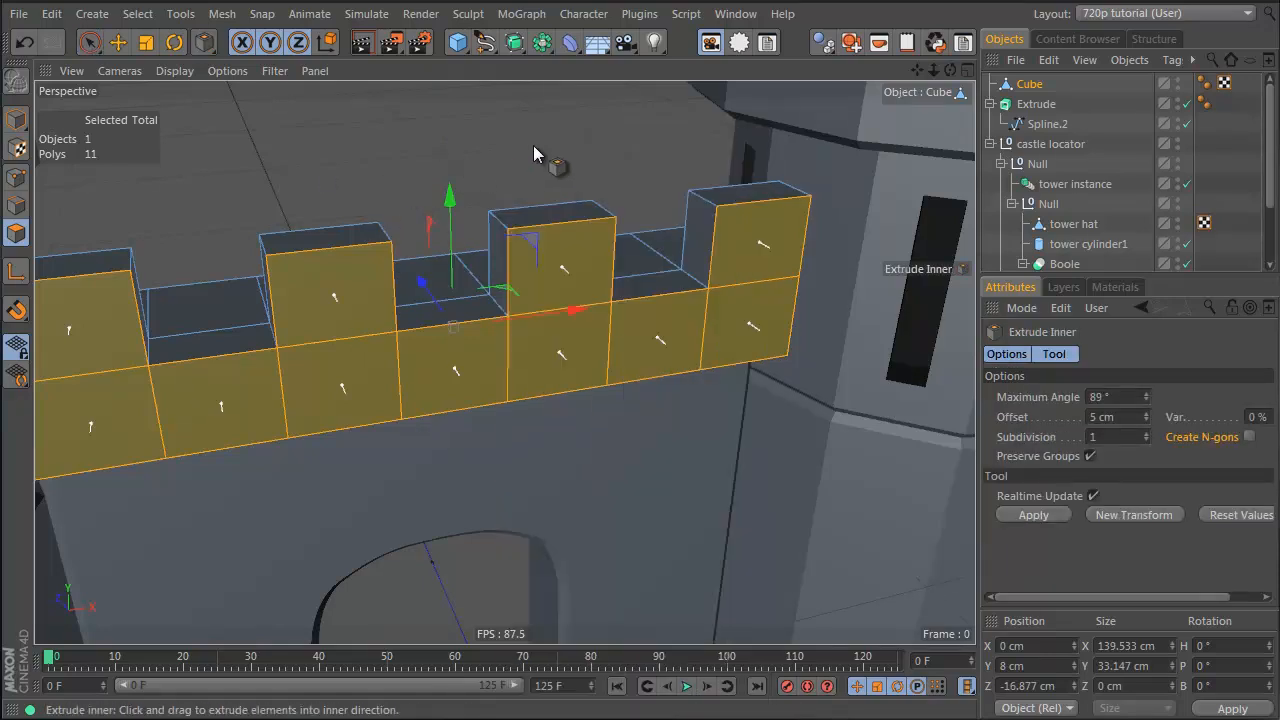
pyautogui.moveTo(533, 145); pyautogui.dragTo(767, 383)
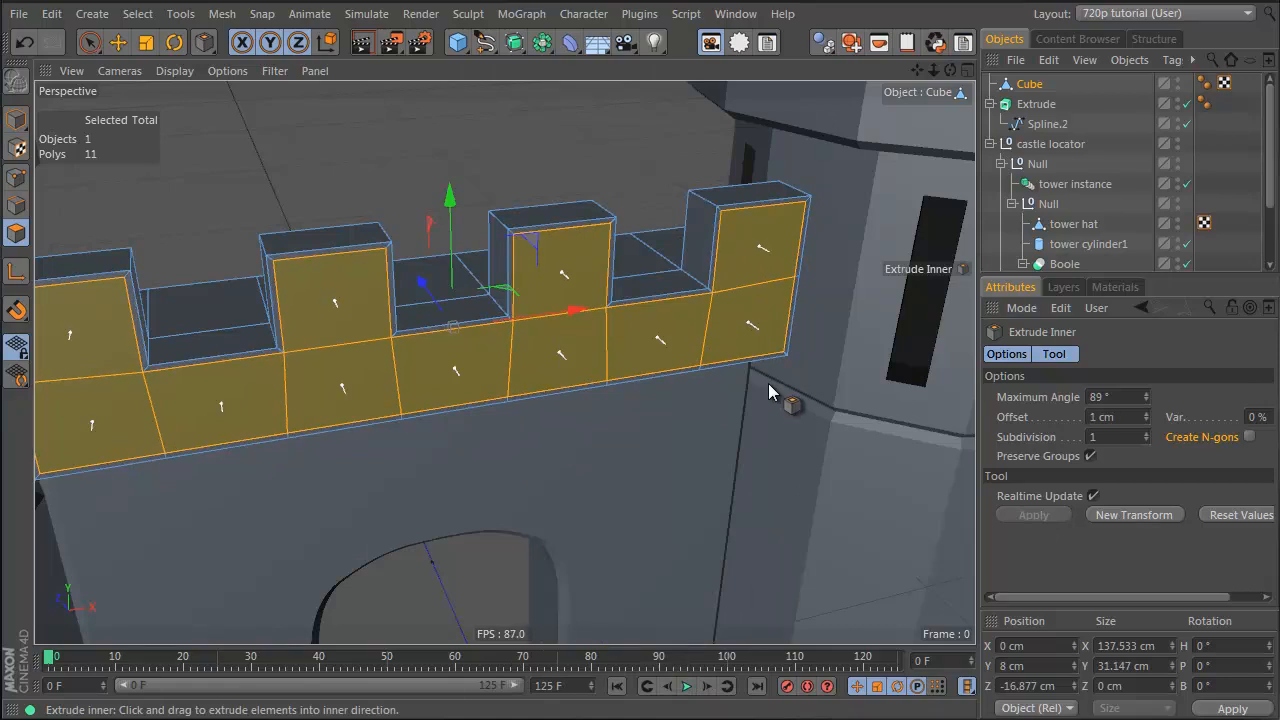
pyautogui.moveTo(417, 281); pyautogui.dragTo(419, 282)
# Step: Delete the Phong tag from the gate slab cube and clear the object selection
pyautogui.click(1203, 86)
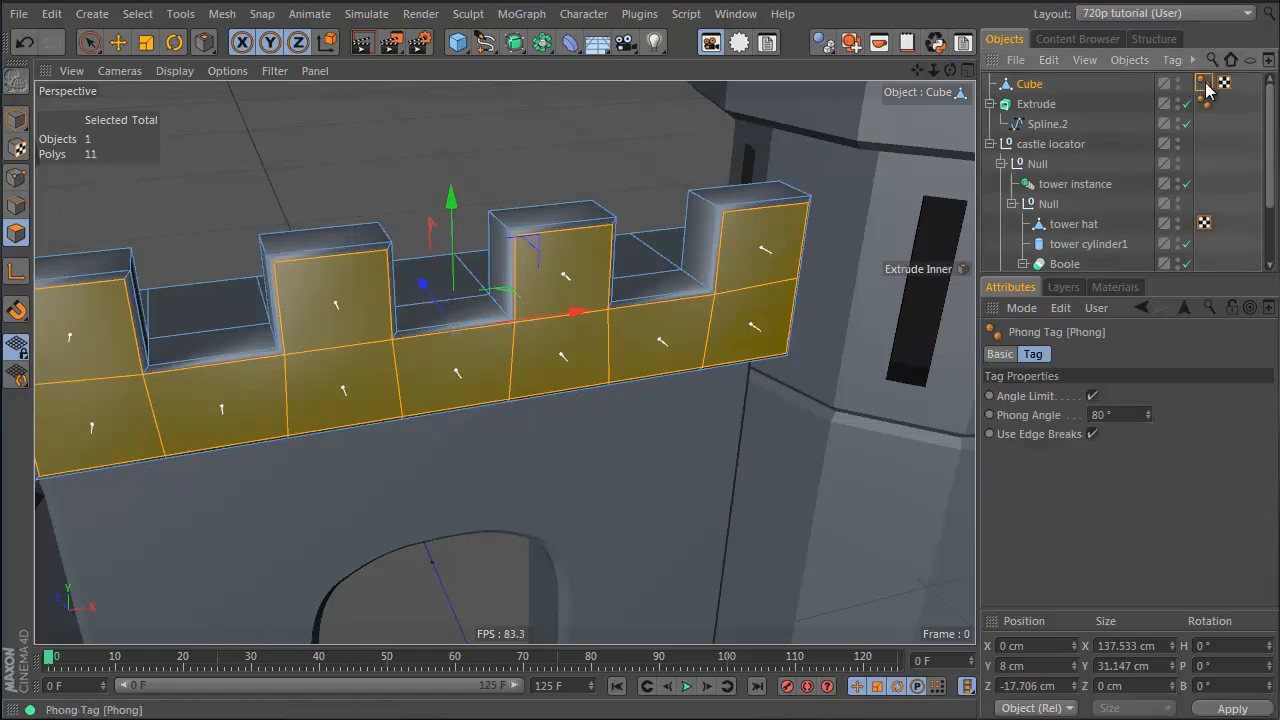
pyautogui.press('Delete')
pyautogui.click(1127, 109)
# Step: Lower the whole battlement slab onto the top of the gate wall, at Y about 55.5 cm
pyautogui.keyDown('alt'); pyautogui.moveTo(632, 339); pyautogui.dragTo(560, 236); pyautogui.keyUp('alt')
pyautogui.click(1030, 84)
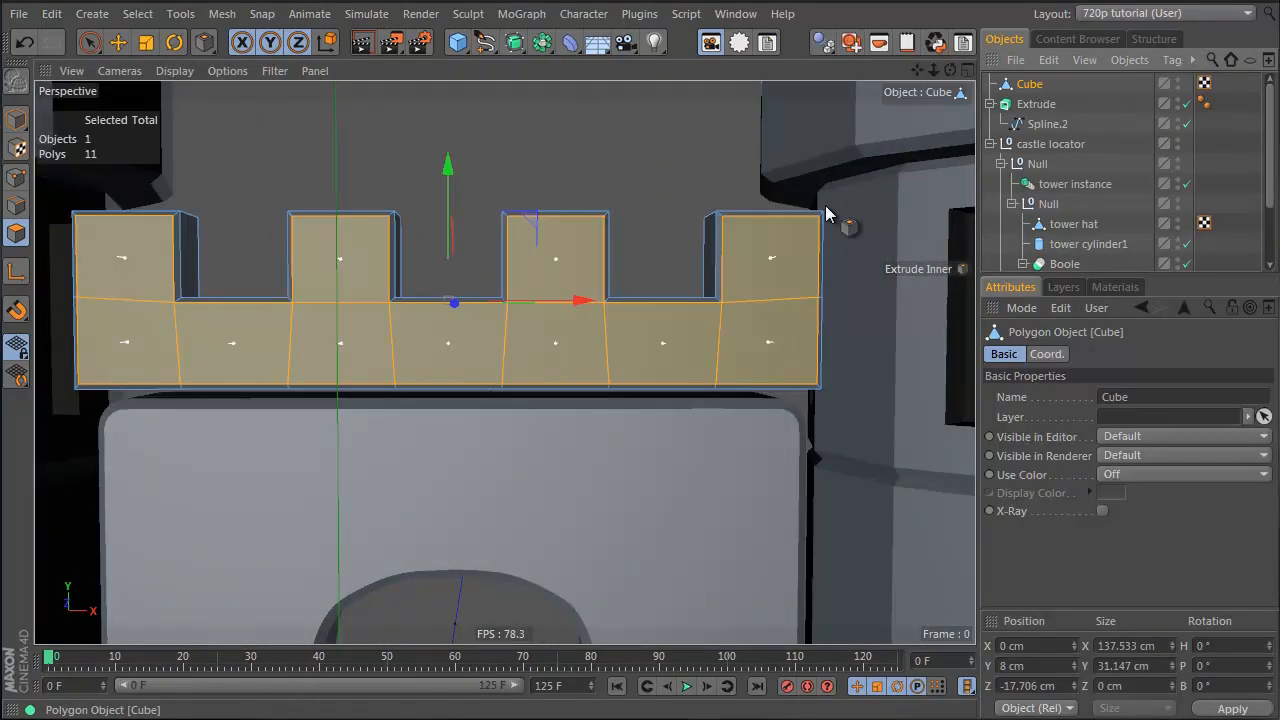
pyautogui.press('e')
pyautogui.click(17, 120)
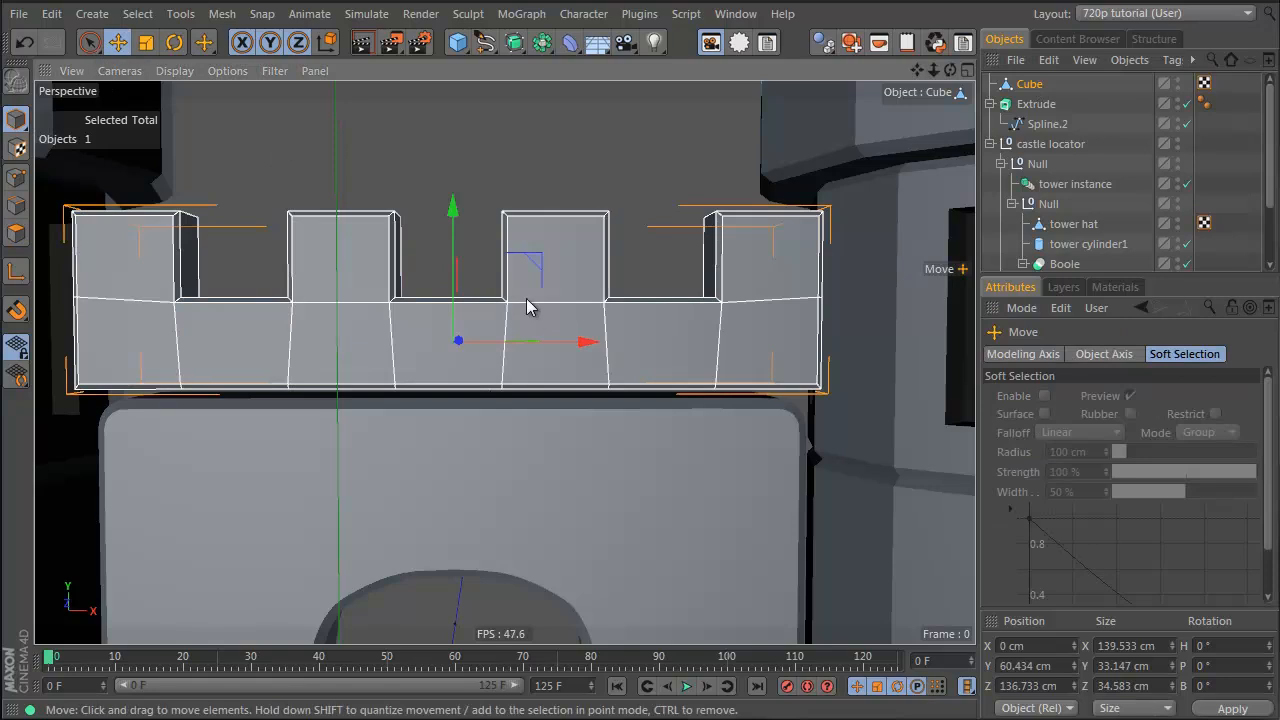
pyautogui.moveTo(457, 215); pyautogui.dragTo(458, 242)
pyautogui.keyDown('alt'); pyautogui.moveTo(565, 322); pyautogui.dragTo(426, 323, button='right'); pyautogui.keyUp('alt')
pyautogui.moveTo(565, 374)
pyautogui.keyDown('alt'); pyautogui.mouseDown()
pyautogui.moveTo(607, 444)
pyautogui.moveTo(565, 374)
pyautogui.mouseUp(); pyautogui.keyUp('alt')
pyautogui.keyDown('alt'); pyautogui.moveTo(565, 374); pyautogui.dragTo(477, 398, button='right'); pyautogui.keyUp('alt')
# Step: Rotate the battlement slab 180° in heading so its merlons face outward, and shift it to sit over the gate wall
pyautogui.click(1231, 145)
pyautogui.keyDown('alt'); pyautogui.moveTo(640, 460); pyautogui.dragTo(433, 334); pyautogui.keyUp('alt')
pyautogui.click(580, 383)
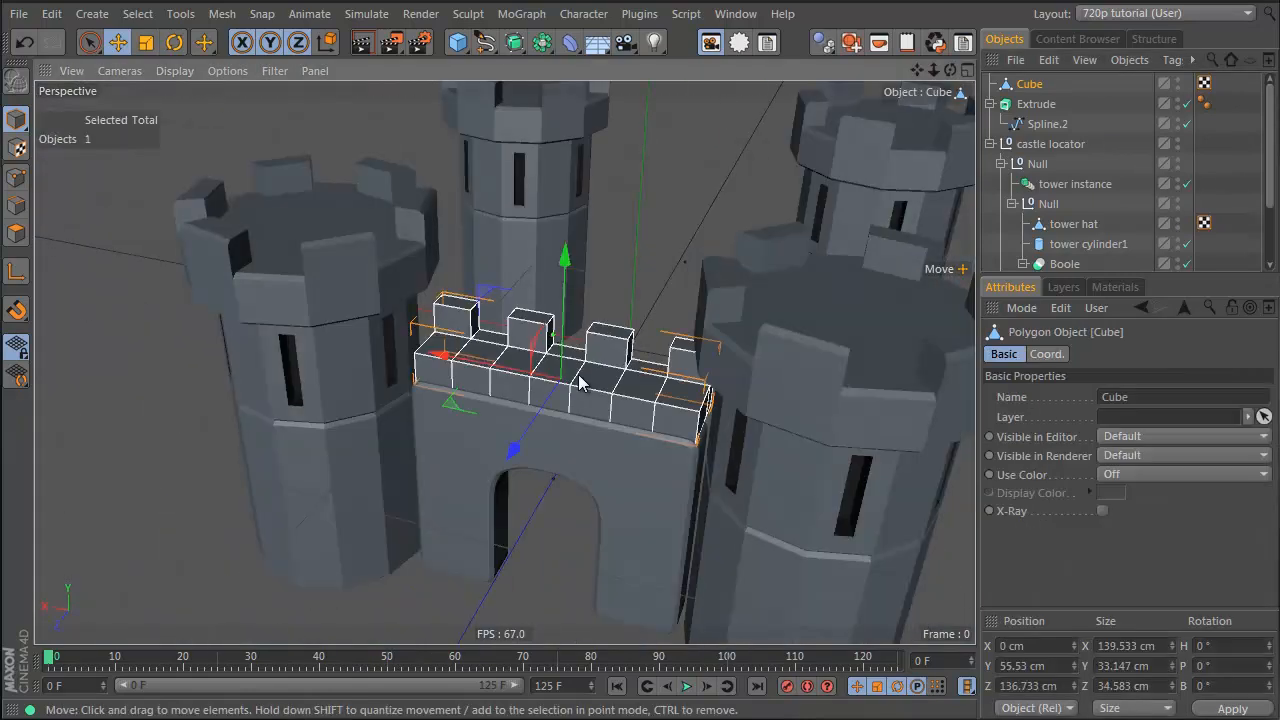
pyautogui.click(174, 42)
pyautogui.moveTo(607, 420); pyautogui.dragTo(540, 362)
pyautogui.press('e')
pyautogui.moveTo(593, 326); pyautogui.dragTo(586, 339)
pyautogui.keyDown('alt'); pyautogui.moveTo(620, 449); pyautogui.dragTo(554, 346); pyautogui.keyUp('alt')
pyautogui.click(1028, 143)
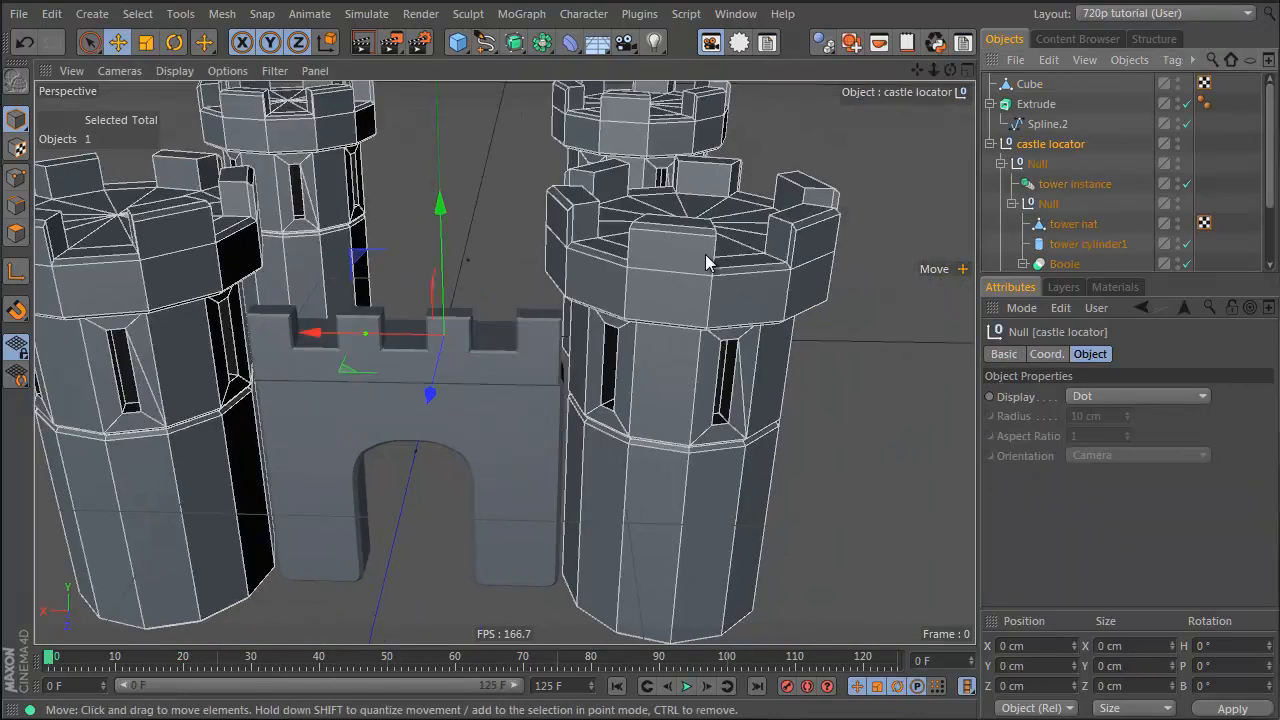
pyautogui.keyDown('alt'); pyautogui.moveTo(522, 336); pyautogui.dragTo(426, 338, button='right'); pyautogui.keyUp('alt')
pyautogui.click(1105, 114)
pyautogui.keyDown('alt'); pyautogui.moveTo(544, 350); pyautogui.dragTo(333, 440); pyautogui.keyUp('alt')
pyautogui.keyDown('alt'); pyautogui.moveTo(433, 363); pyautogui.dragTo(600, 230); pyautogui.keyUp('alt')
# Step: Group the battlement slab and the gate extrude into one null named "main gate"
pyautogui.click(1022, 108)
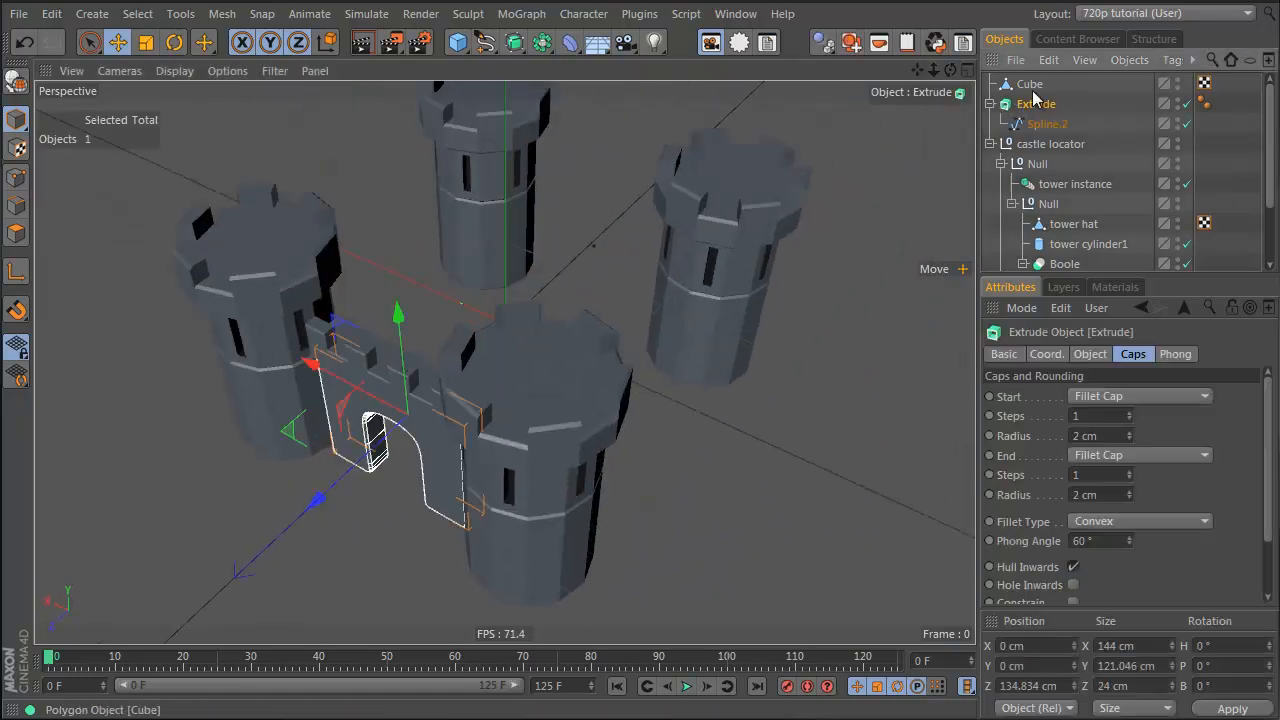
pyautogui.click(1037, 91)
pyautogui.keyDown('ctrl'); pyautogui.click(1035, 105); pyautogui.keyUp('ctrl')
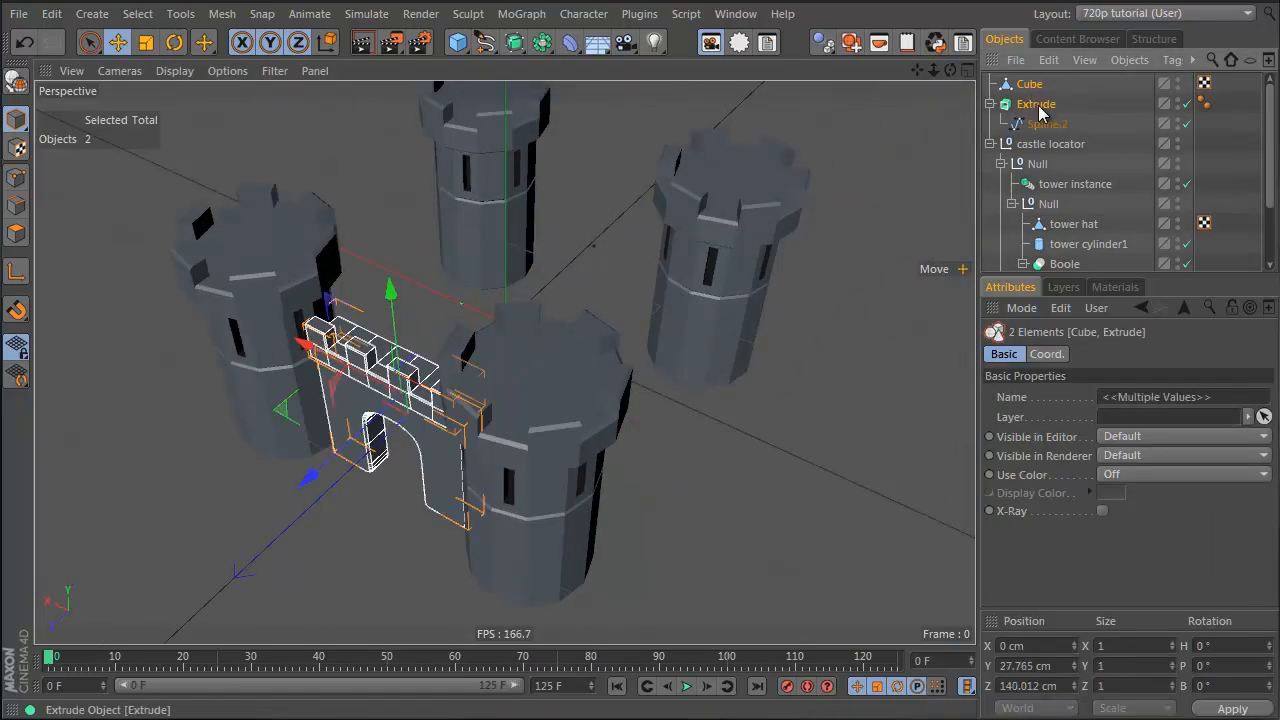
pyautogui.hotkey('alt', 'g')
pyautogui.doubleClick(1029, 86)
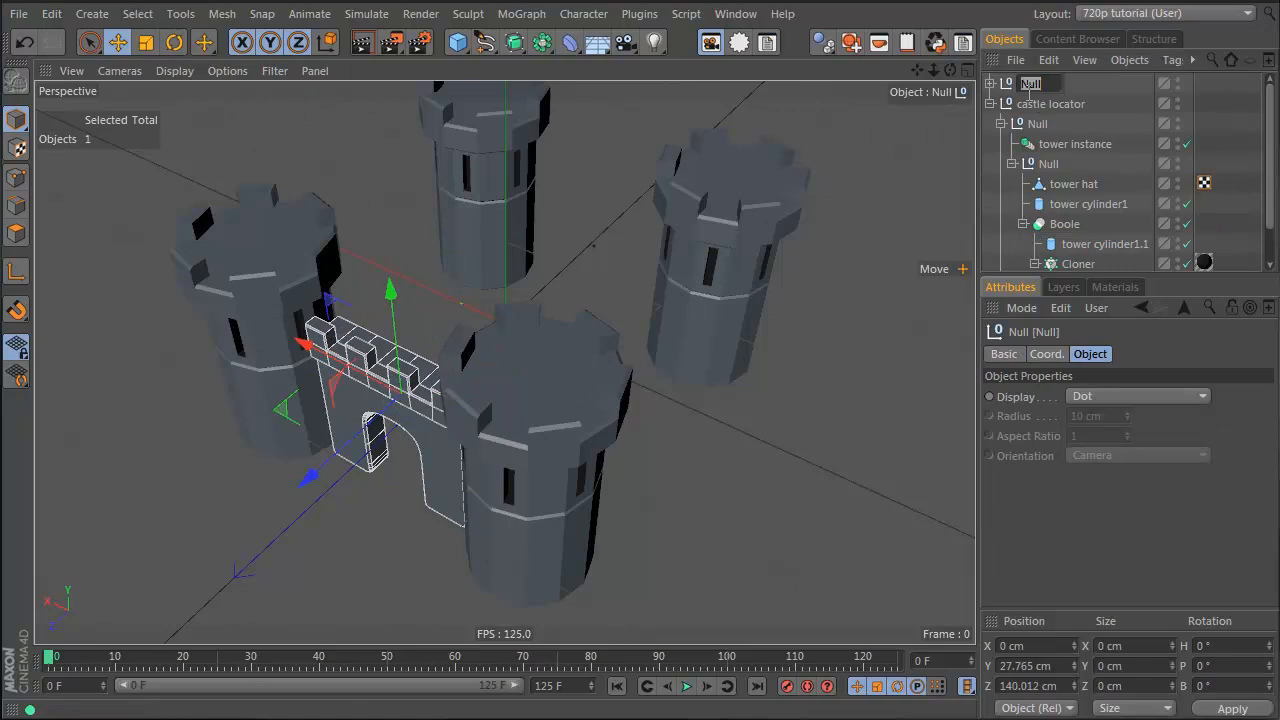
pyautogui.write('main gate')
pyautogui.press('Return')
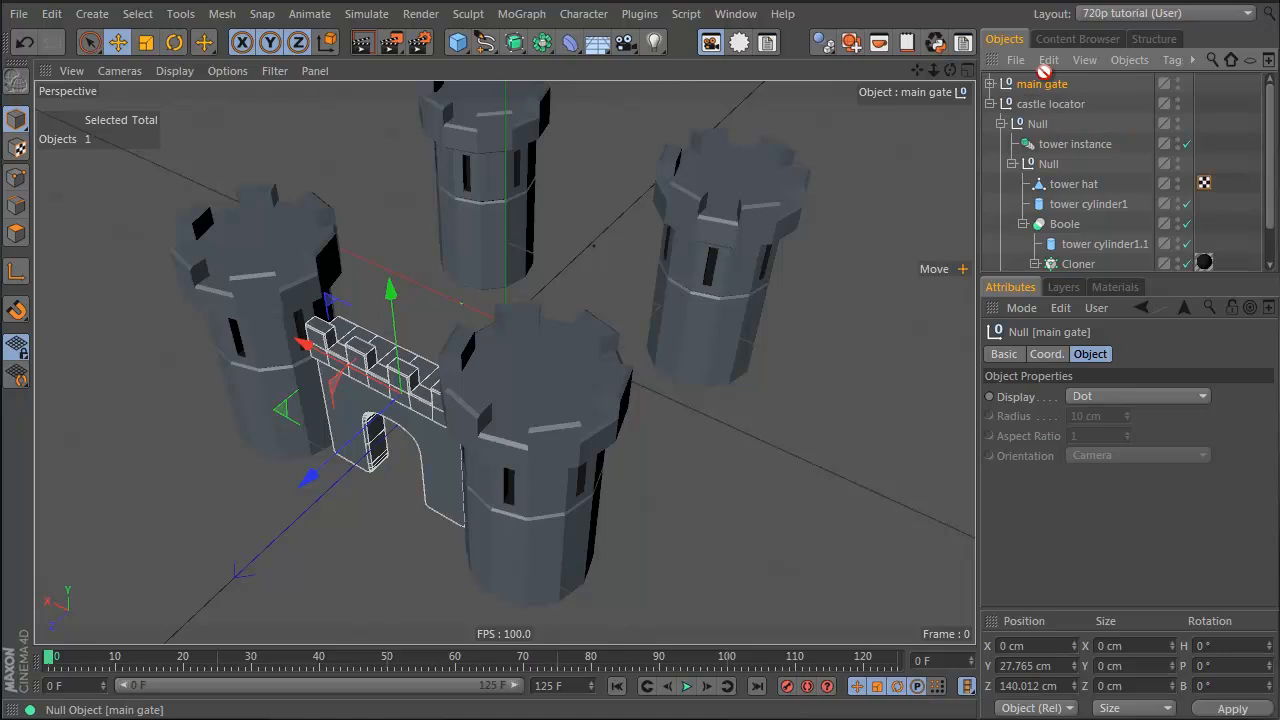
# Step: Duplicate the main gate group and name the copy "wall segment"
pyautogui.keyDown('ctrl'); pyautogui.moveTo(1048, 76); pyautogui.dragTo(1046, 79); pyautogui.keyUp('ctrl')
pyautogui.doubleClick(1042, 85)
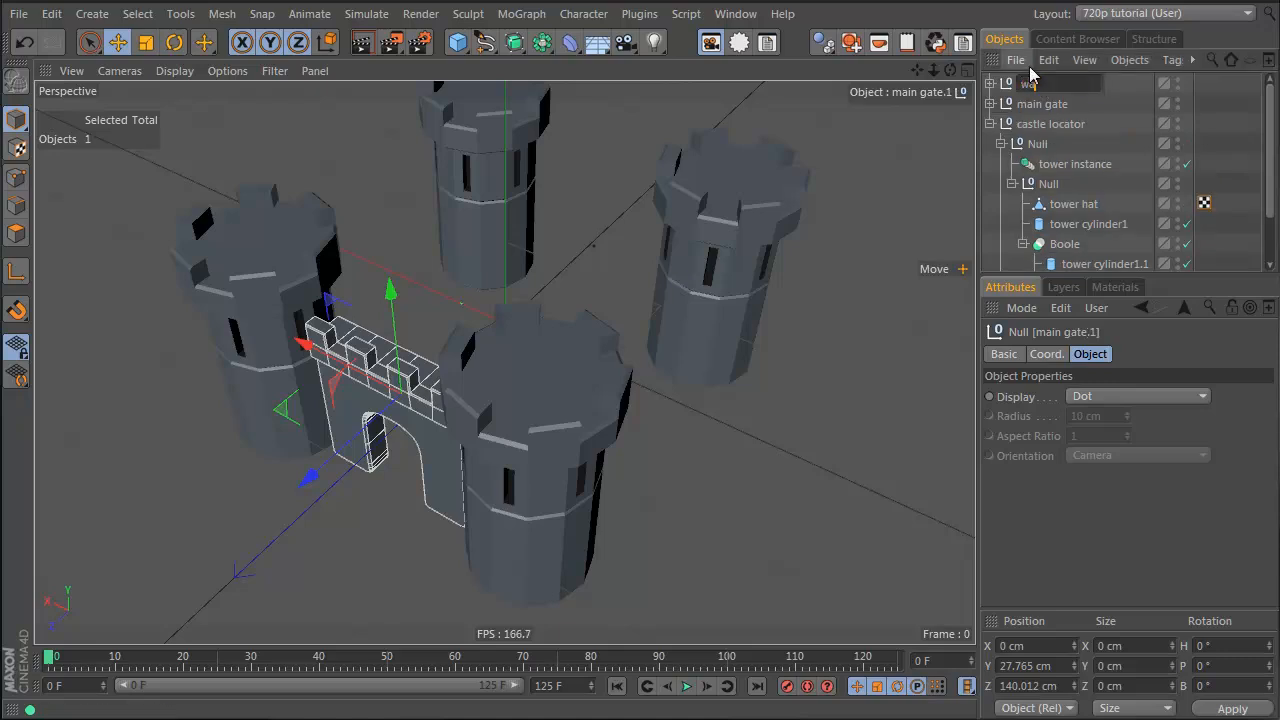
pyautogui.write('wall segment')
pyautogui.press('Return')
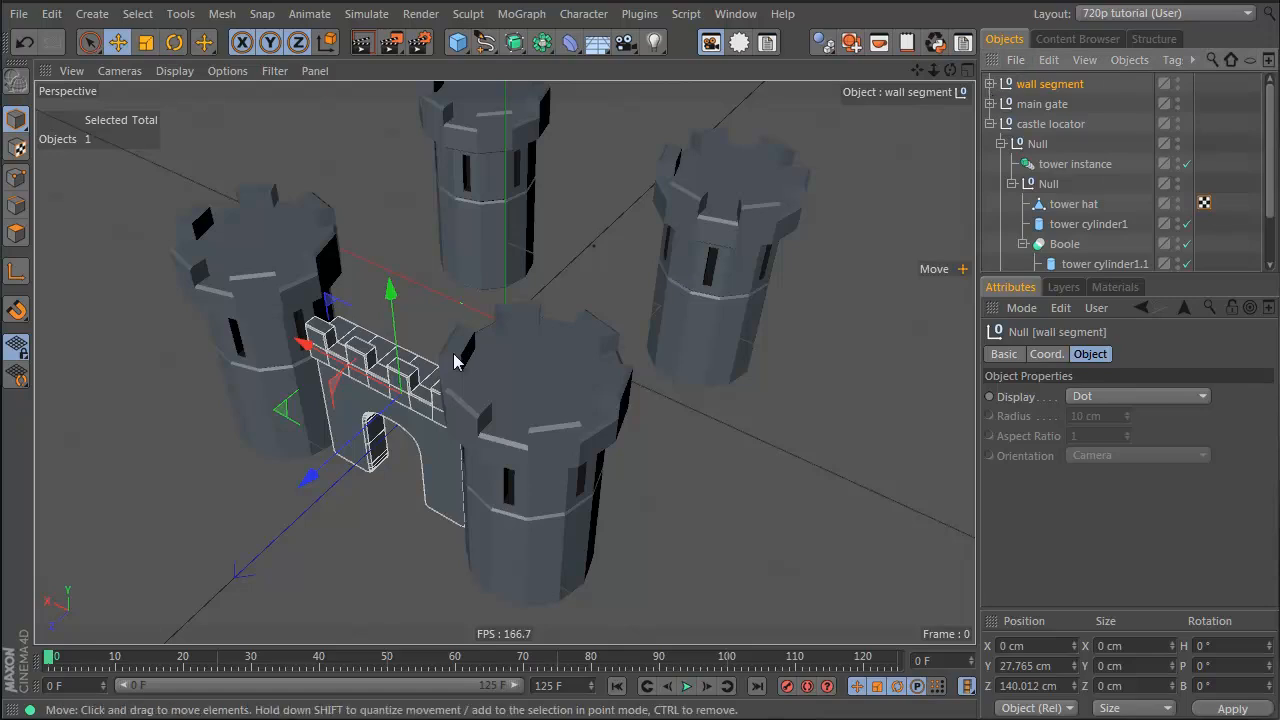
# Step: Place the wall segment between the two rear towers at Z about -143.9 cm and rotate its heading to 180°
pyautogui.moveTo(336, 453); pyautogui.dragTo(608, 170)
pyautogui.press('r')
pyautogui.keyDown('alt'); pyautogui.moveTo(614, 200); pyautogui.dragTo(509, 337, button='middle'); pyautogui.keyUp('alt')
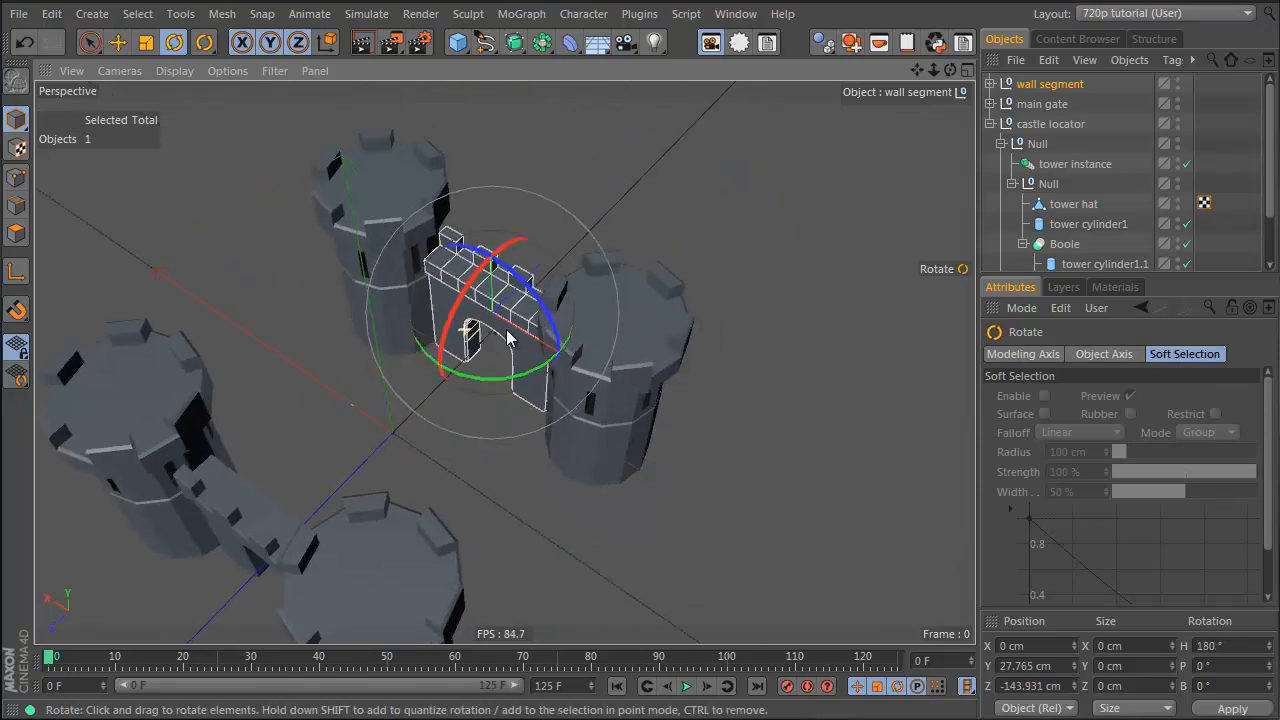
pyautogui.keyDown('alt'); pyautogui.moveTo(509, 337); pyautogui.dragTo(579, 328, button='right'); pyautogui.keyUp('alt')
pyautogui.middleClick(579, 328)
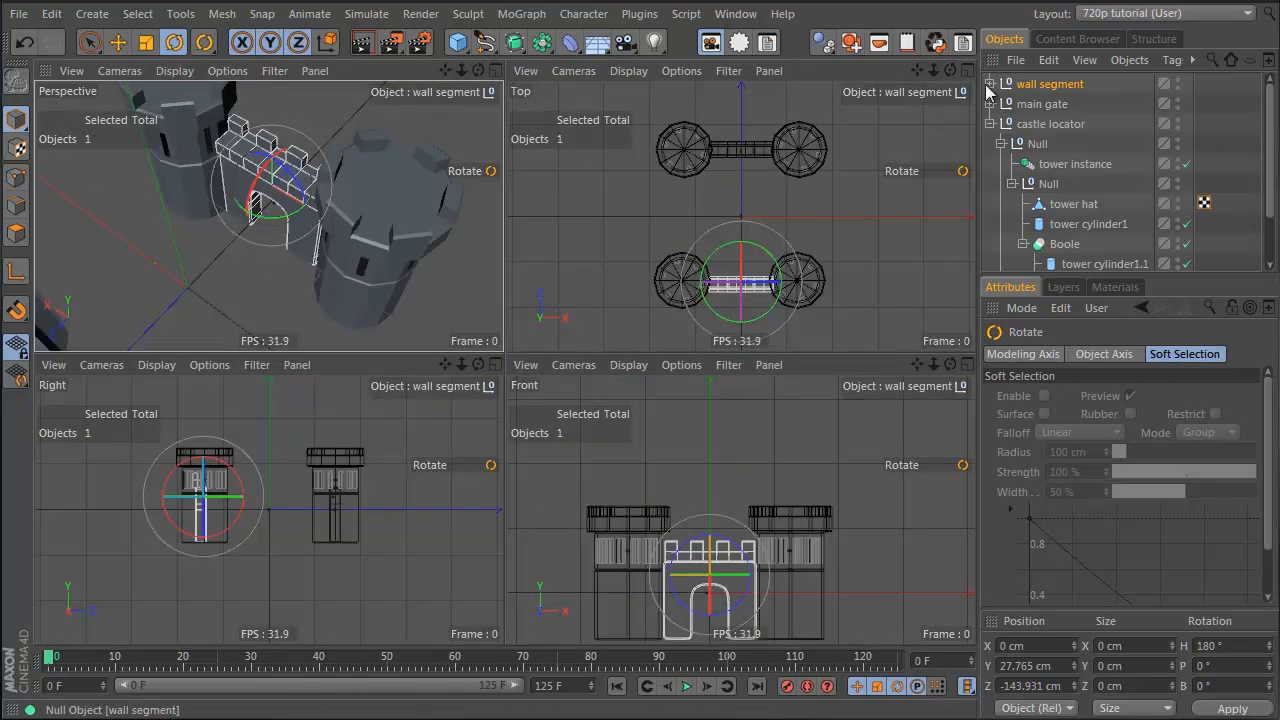
# Step: Delete the archway points from the wall segment's spline to make the wall solid, and return to model mode
pyautogui.click(989, 84)
pyautogui.click(1055, 144)
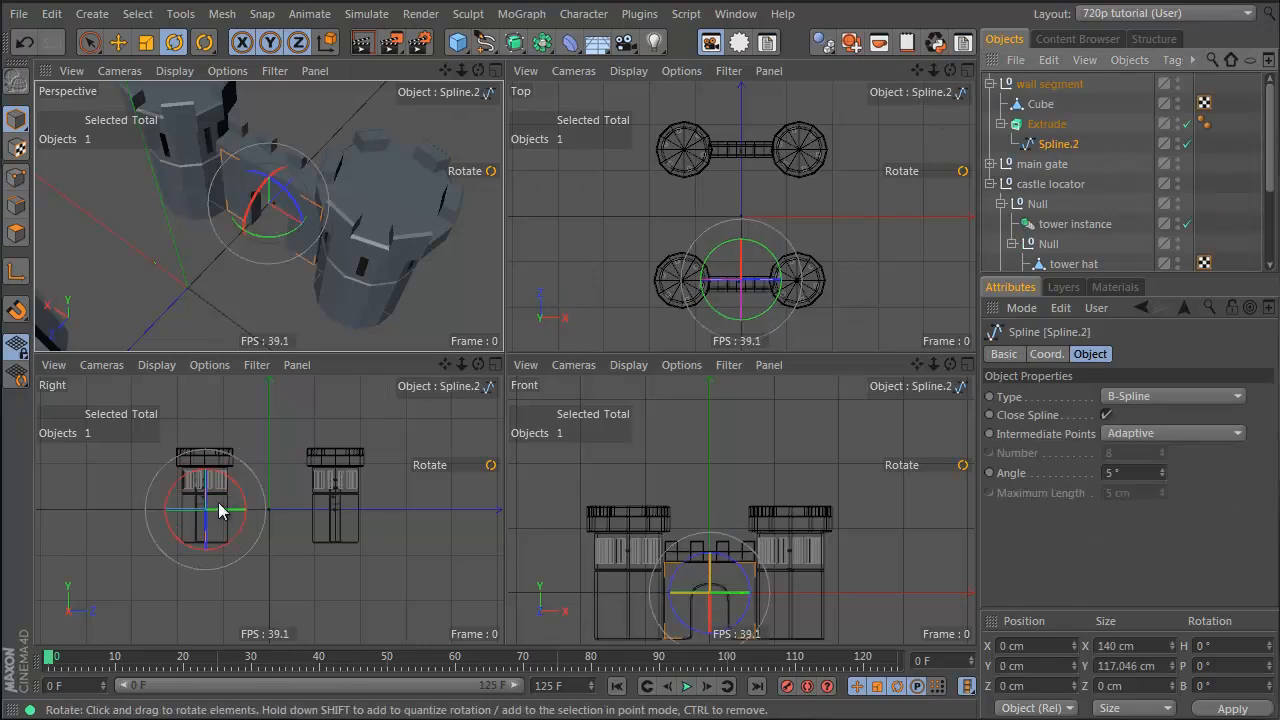
pyautogui.keyDown('alt'); pyautogui.moveTo(735, 577); pyautogui.dragTo(766, 507, button='middle'); pyautogui.keyUp('alt')
pyautogui.press('Return')
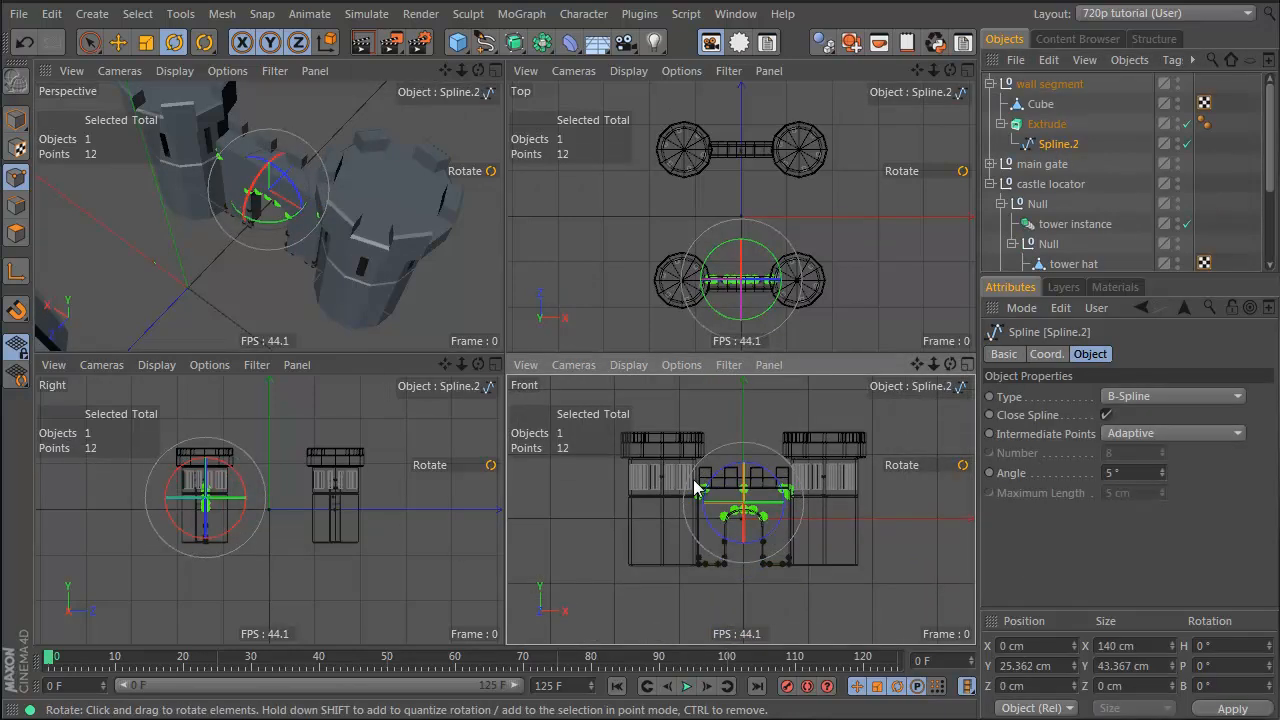
pyautogui.keyDown('alt'); pyautogui.moveTo(744, 536); pyautogui.dragTo(921, 485, button='right'); pyautogui.keyUp('alt')
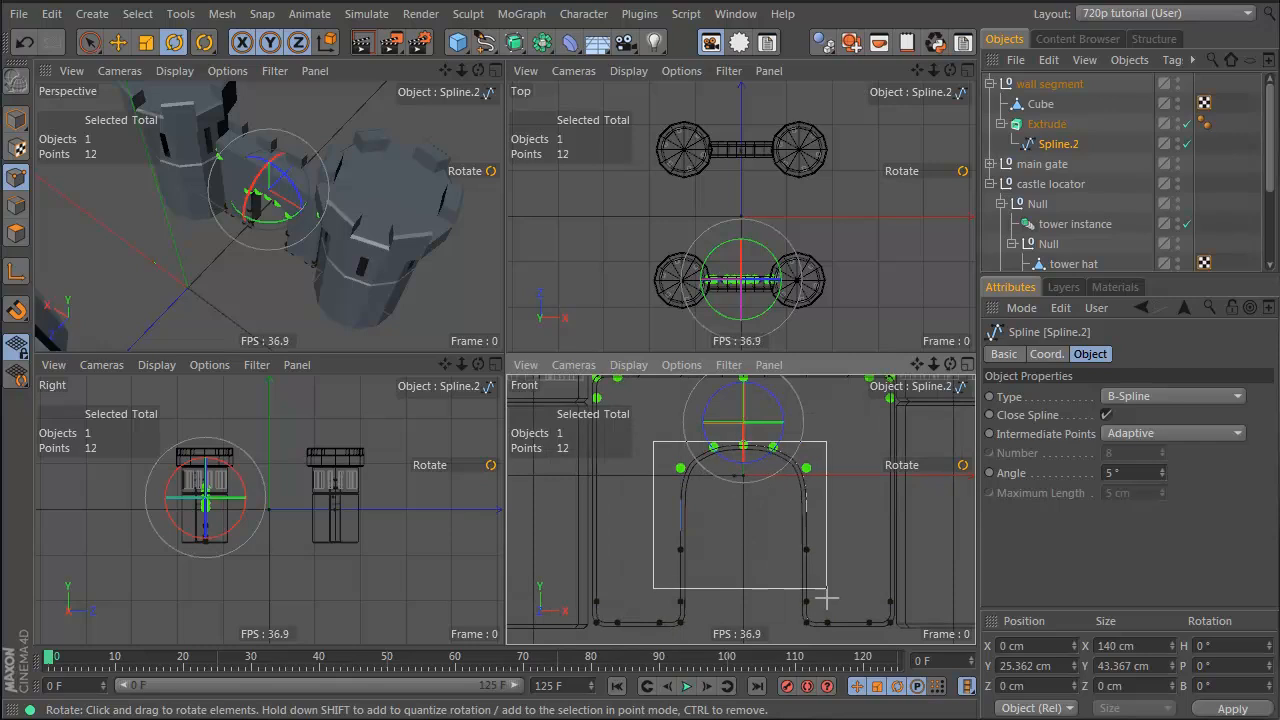
pyautogui.moveTo(837, 641); pyautogui.dragTo(836, 642)
pyautogui.press('Delete')
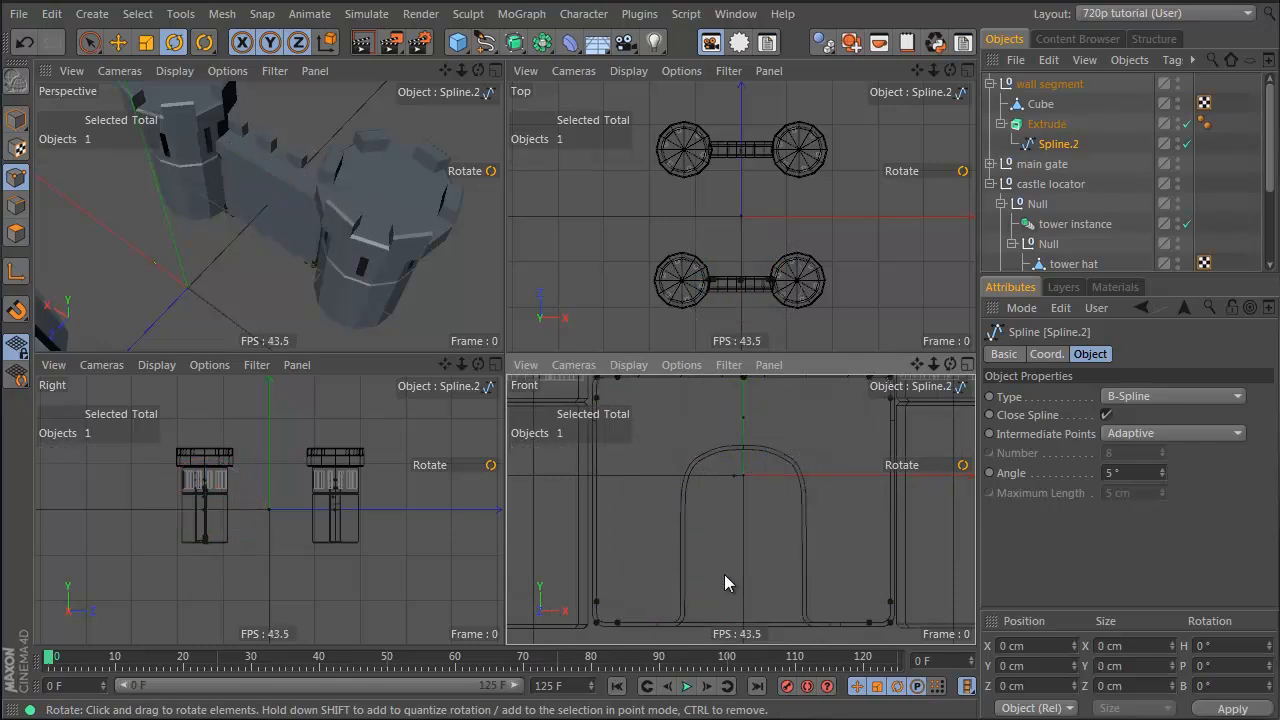
pyautogui.keyDown('alt'); pyautogui.moveTo(277, 232); pyautogui.dragTo(330, 150); pyautogui.keyUp('alt')
pyautogui.press('Return')
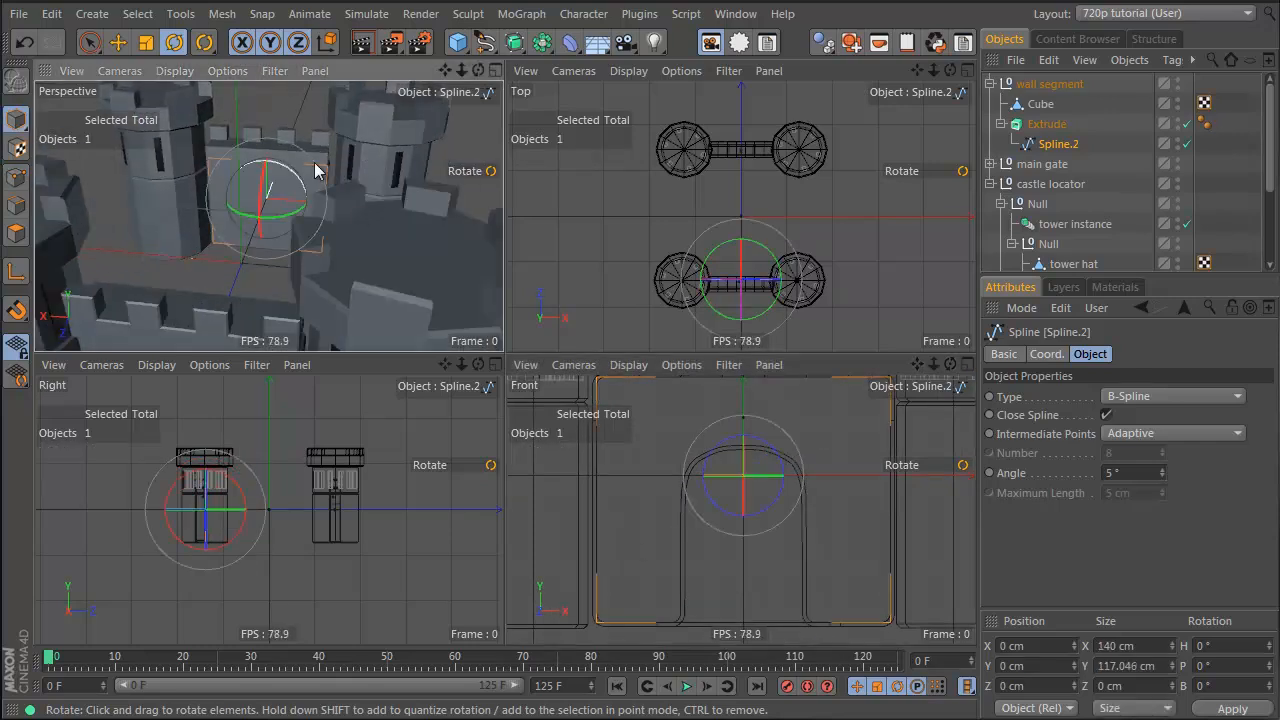
# Step: Shift the rear tower pair sideways to X about -2.1 cm so it lines up with the wall segment
pyautogui.keyDown('alt'); pyautogui.moveTo(351, 207); pyautogui.dragTo(534, 230); pyautogui.keyUp('alt')
pyautogui.keyDown('alt'); pyautogui.moveTo(458, 284); pyautogui.dragTo(1040, 240); pyautogui.keyUp('alt')
pyautogui.click(1123, 115)
pyautogui.keyDown('alt'); pyautogui.moveTo(317, 223); pyautogui.dragTo(332, 278); pyautogui.keyUp('alt')
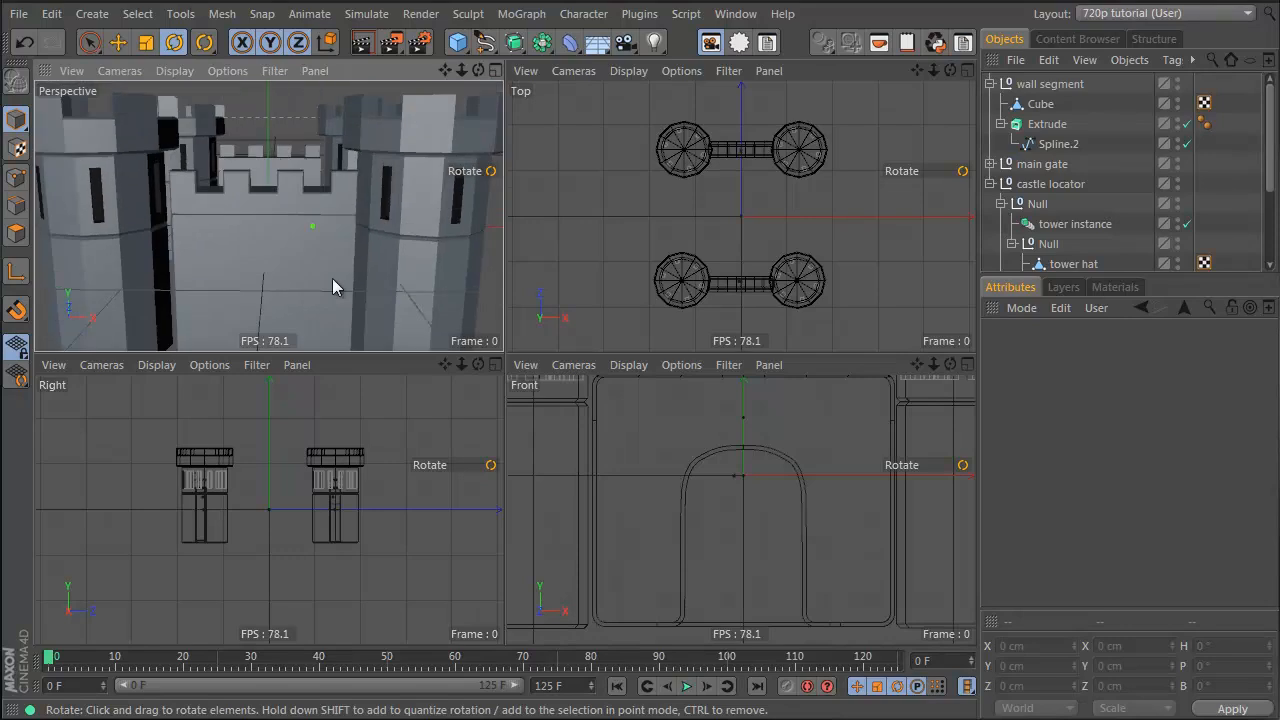
pyautogui.click(410, 262)
pyautogui.press('e')
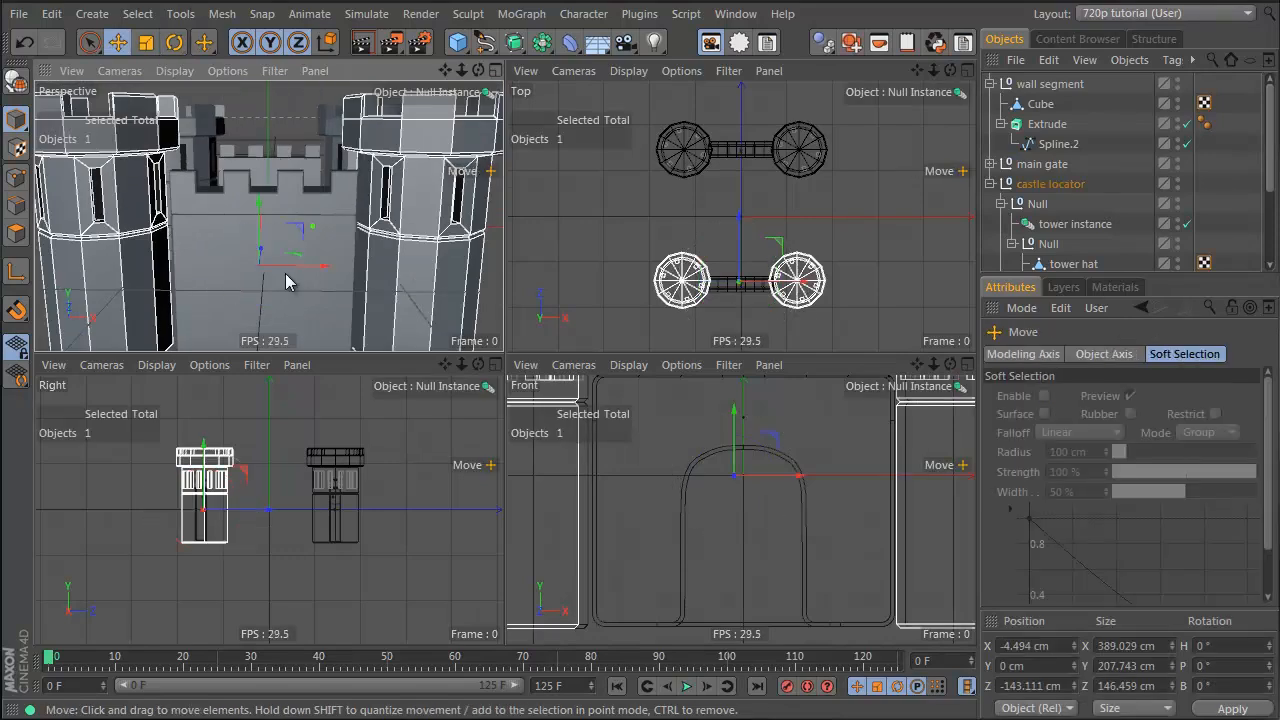
pyautogui.moveTo(300, 275); pyautogui.dragTo(306, 276)
pyautogui.click(1101, 140)
pyautogui.keyDown('alt'); pyautogui.moveTo(200, 221); pyautogui.dragTo(370, 245); pyautogui.keyUp('alt')
# Step: Create an instance of the wall segment, rotate its heading to -270°, and move it to the castle's side at X about -124.7 cm, Z about 26.7 cm
pyautogui.click(1046, 85)
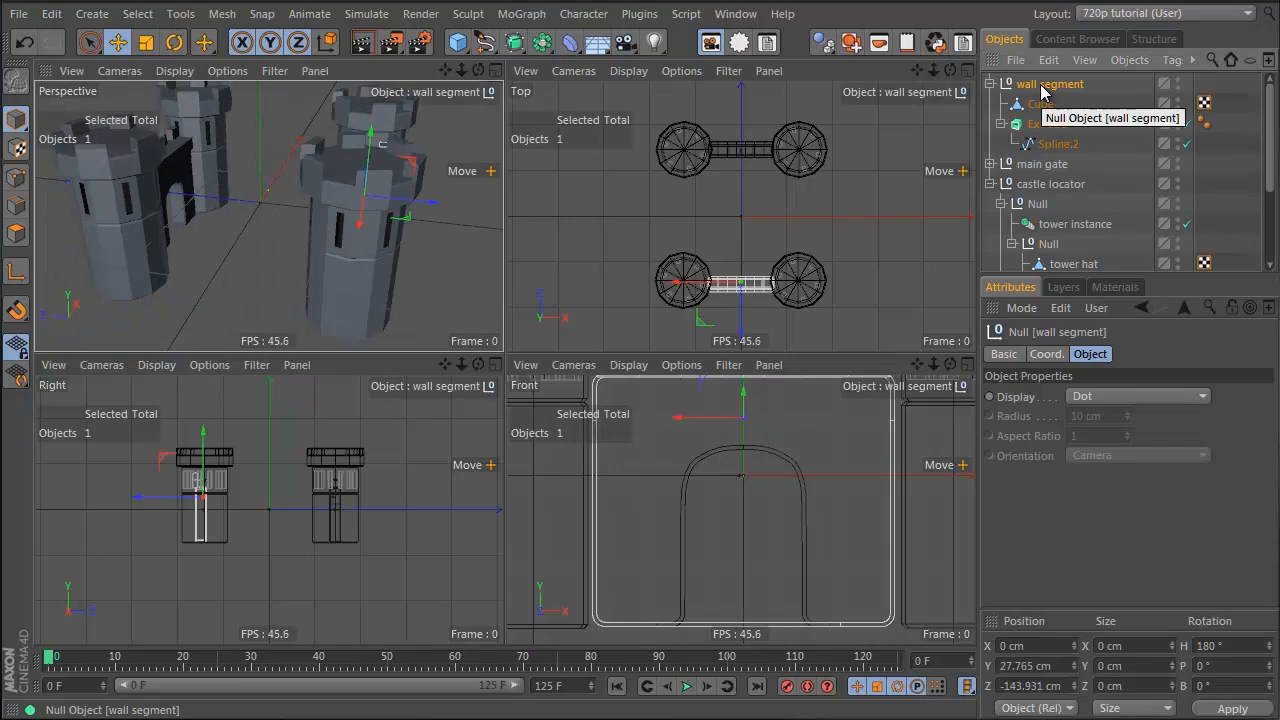
pyautogui.press('i')
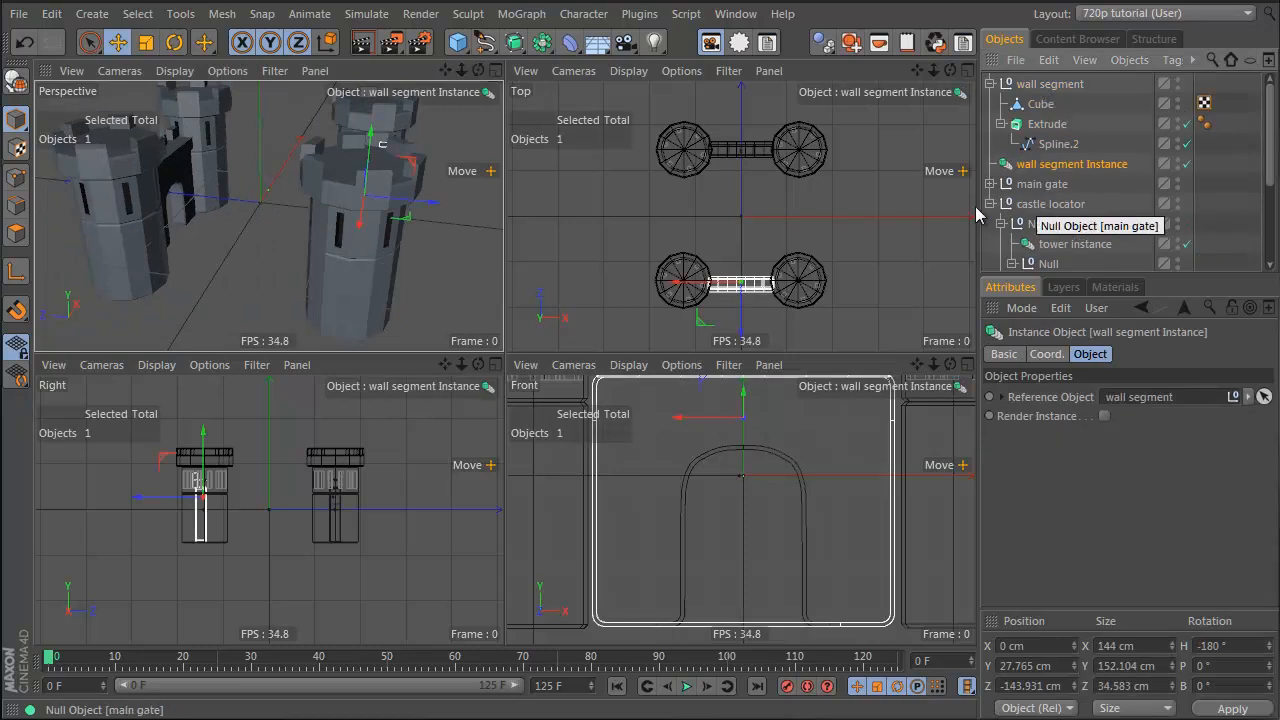
pyautogui.press('r')
pyautogui.moveTo(751, 154); pyautogui.dragTo(821, 223)
pyautogui.press('e')
pyautogui.moveTo(677, 185); pyautogui.dragTo(694, 160)
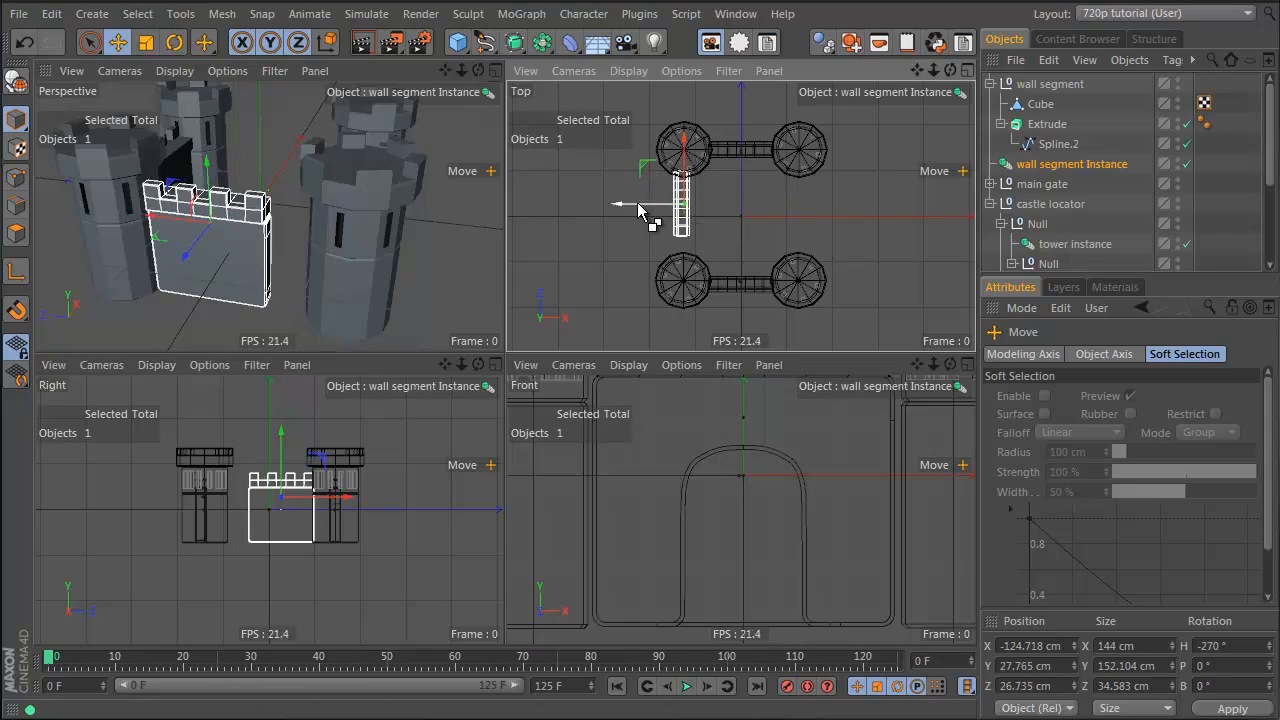
# Step: Copy the side wall instance to the opposite side at X about 133.5 cm and rotate its heading to -90°
pyautogui.keyDown('ctrl'); pyautogui.moveTo(660, 205); pyautogui.dragTo(778, 205); pyautogui.keyUp('ctrl')
pyautogui.press('r')
pyautogui.moveTo(882, 215); pyautogui.dragTo(718, 173)
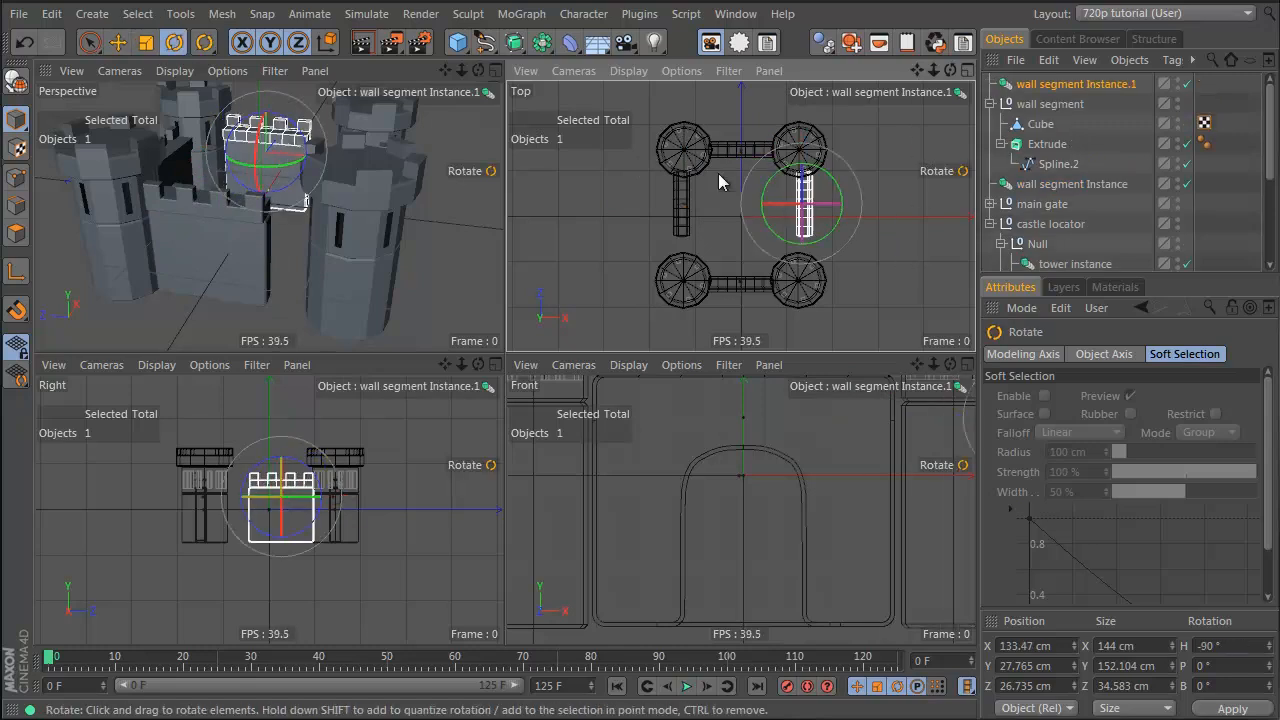
# Step: Move the rear tower pair toward the side walls to Z about -102.9 cm
pyautogui.click(318, 174)
pyautogui.keyDown('alt'); pyautogui.moveTo(309, 201); pyautogui.dragTo(391, 217); pyautogui.keyUp('alt')
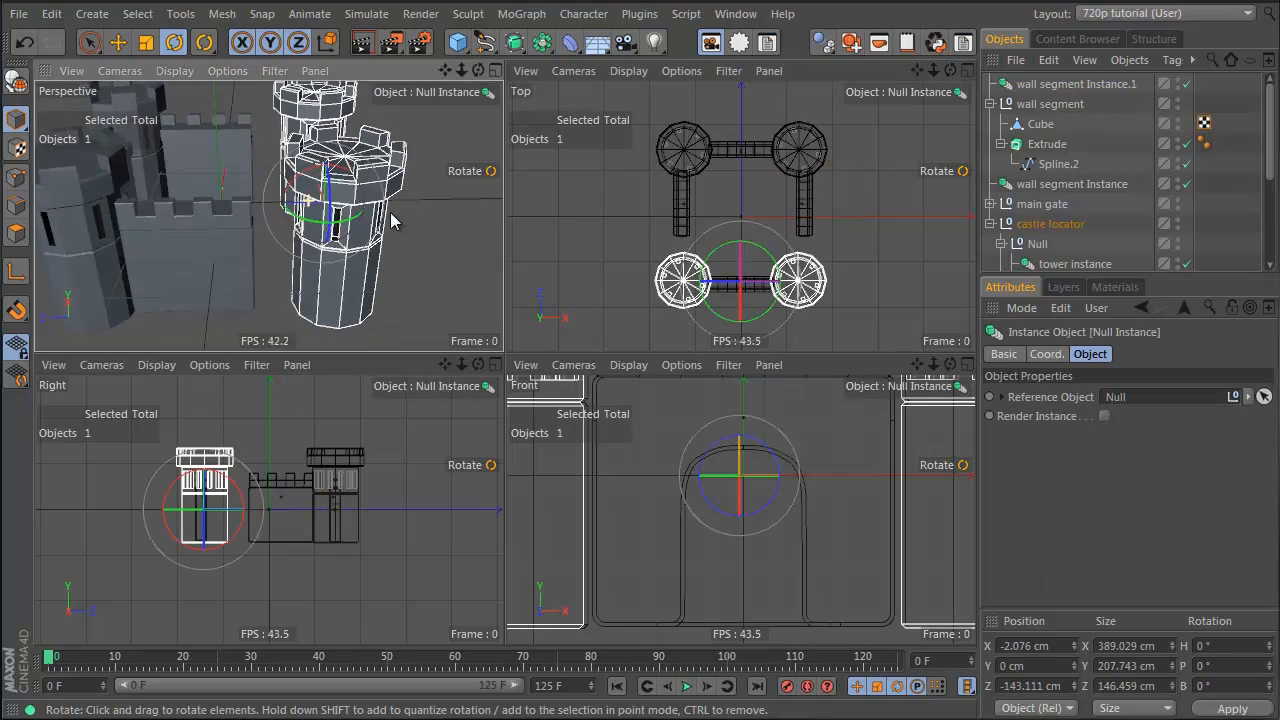
pyautogui.press('e')
pyautogui.moveTo(250, 199)
pyautogui.mouseDown()
pyautogui.moveTo(271, 207)
pyautogui.moveTo(249, 206)
pyautogui.mouseUp()
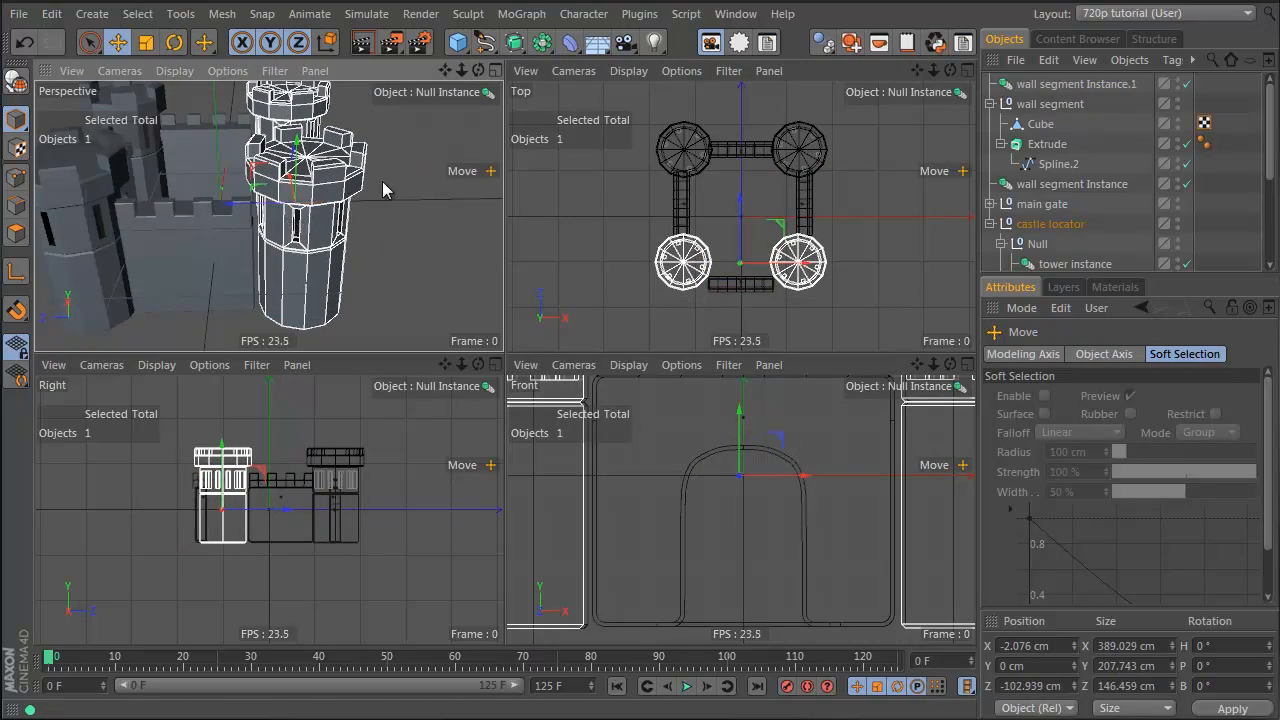
# Step: Move the rear wall segment forward between the rear towers to Z about -104.3 cm
pyautogui.keyDown('alt'); pyautogui.moveTo(237, 131); pyautogui.dragTo(251, 286); pyautogui.keyUp('alt')
pyautogui.click(326, 183)
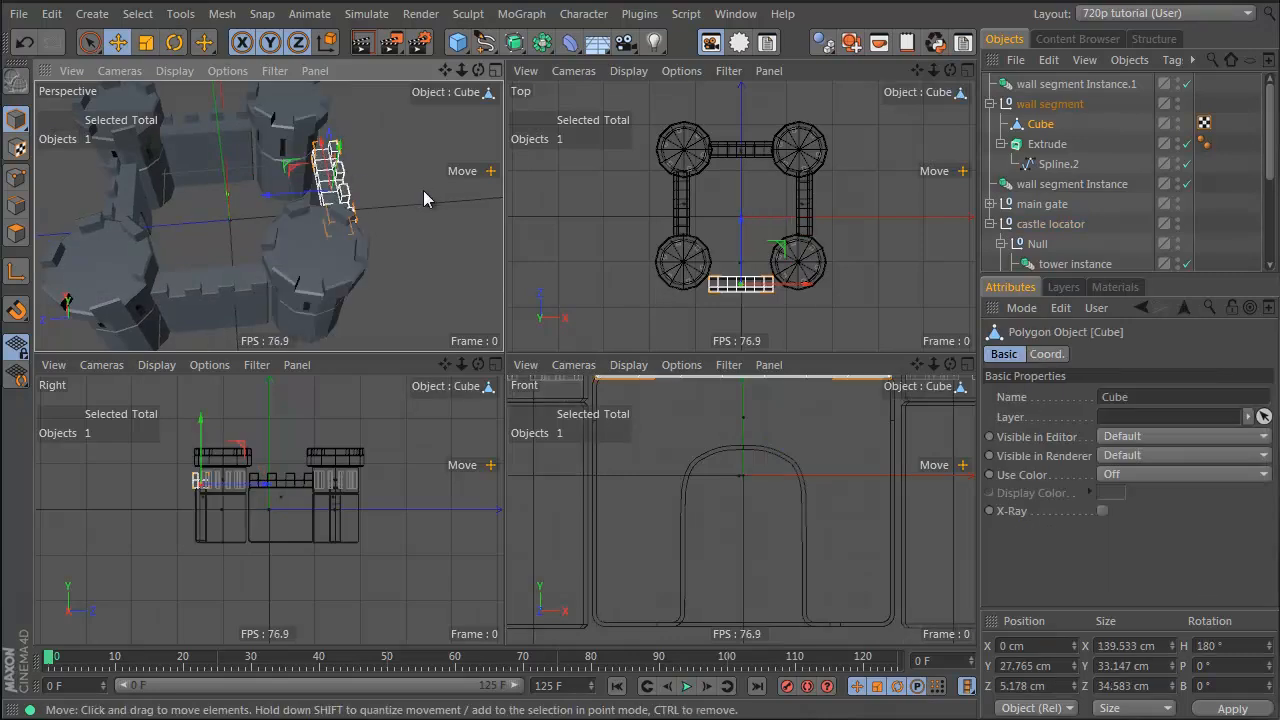
pyautogui.click(1062, 104)
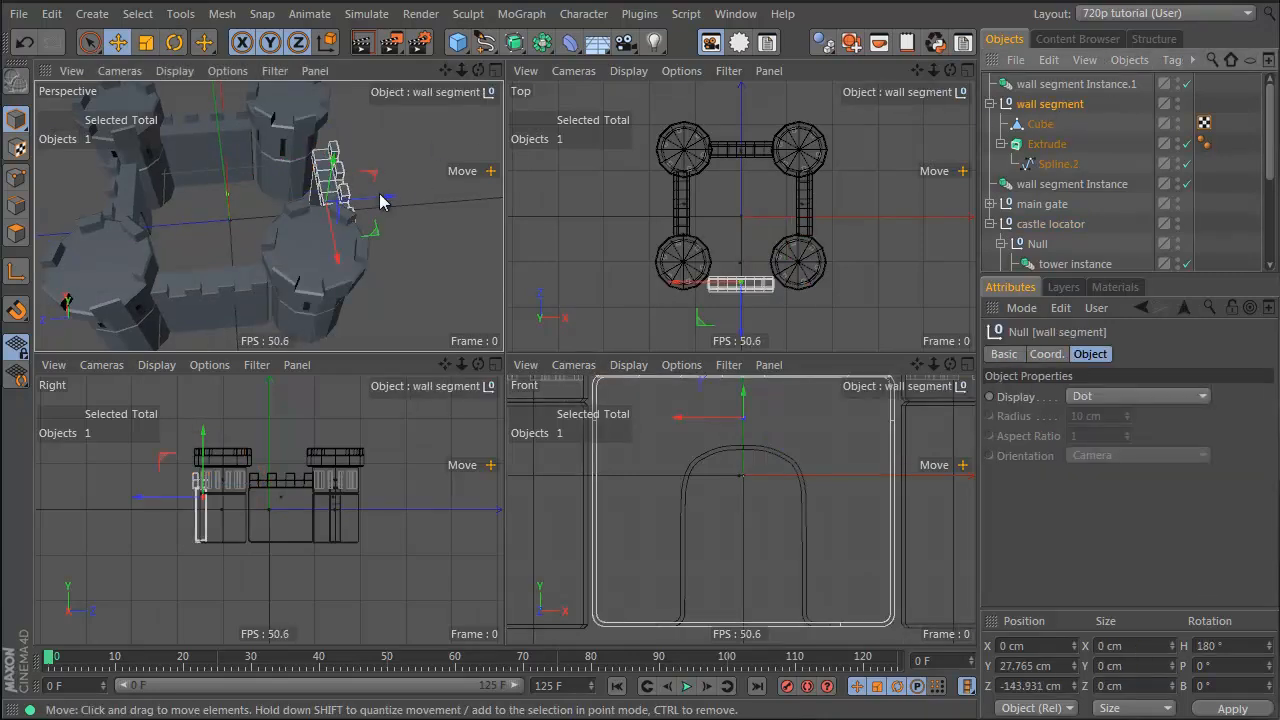
pyautogui.moveTo(385, 197); pyautogui.dragTo(766, 384)
pyautogui.keyDown('alt'); pyautogui.moveTo(406, 264); pyautogui.dragTo(170, 237); pyautogui.keyUp('alt')
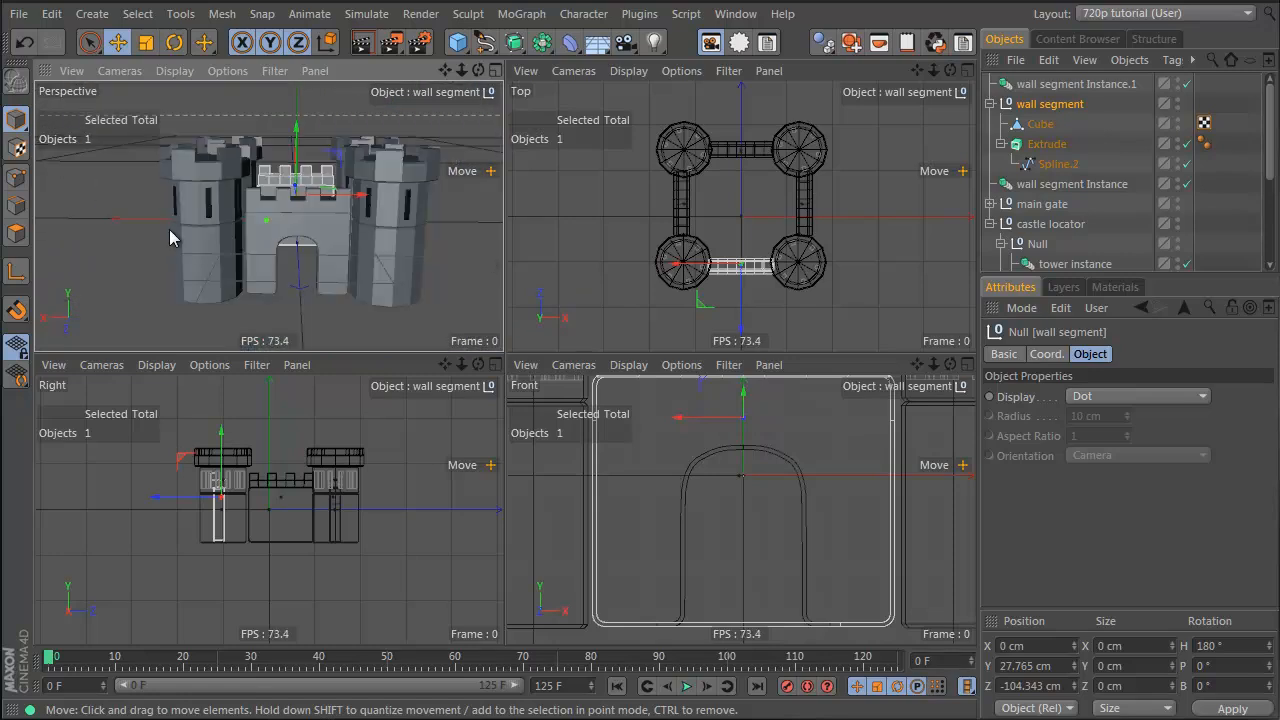
# Step: Group both wall segment instances, the wall segment and the main gate under the castle locator
pyautogui.click(990, 104)
pyautogui.click(990, 164)
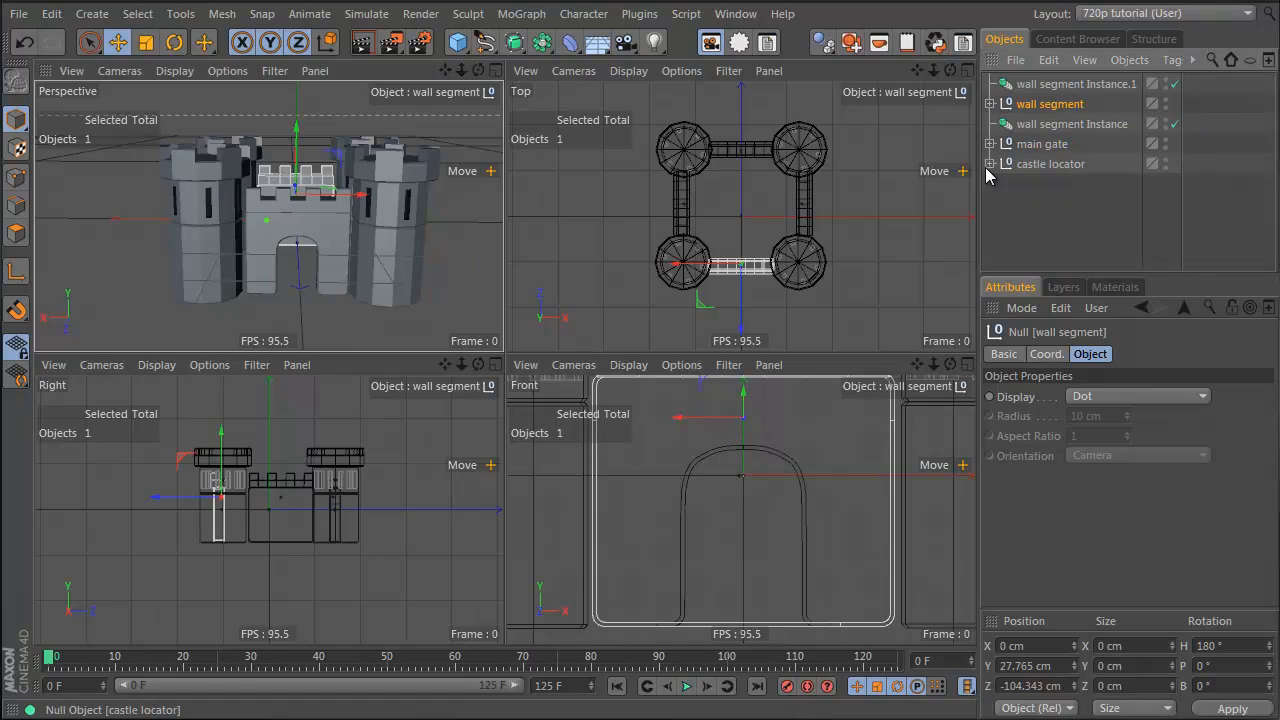
pyautogui.click(1042, 144)
pyautogui.keyDown('shift'); pyautogui.click(1062, 84); pyautogui.keyUp('shift')
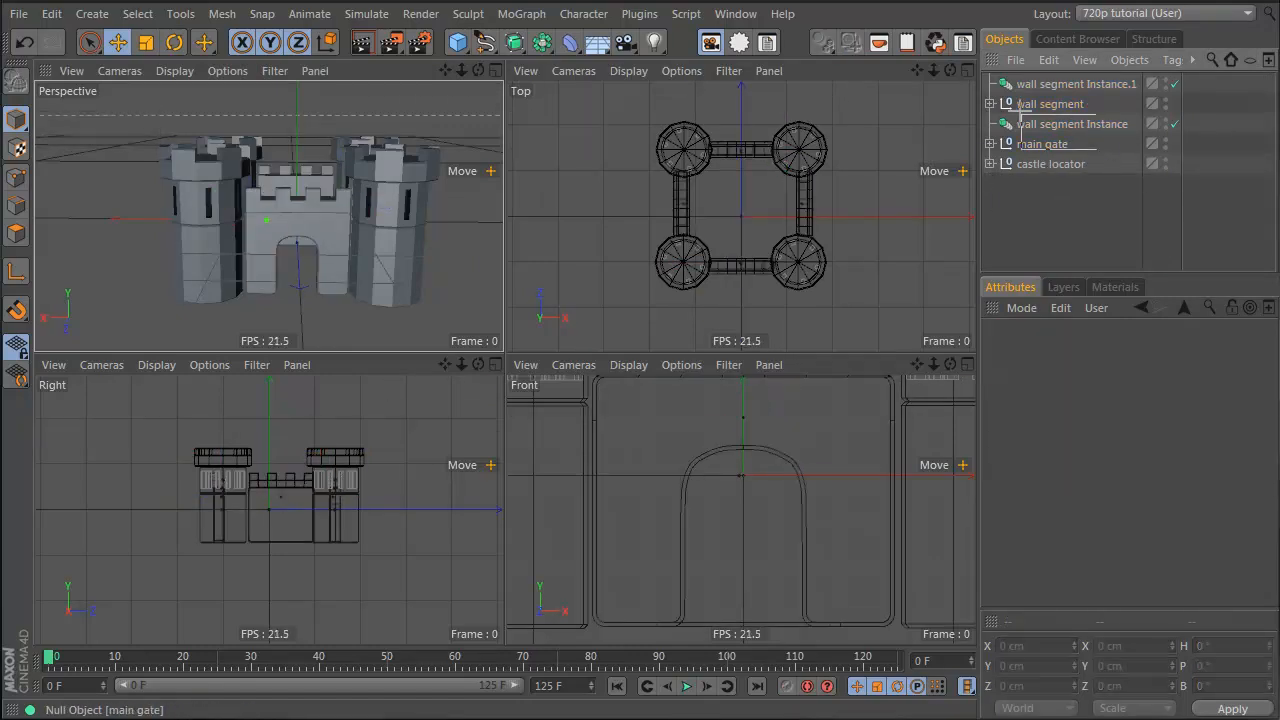
pyautogui.click(1050, 164)
pyautogui.click(990, 164)
pyautogui.click(1036, 184)
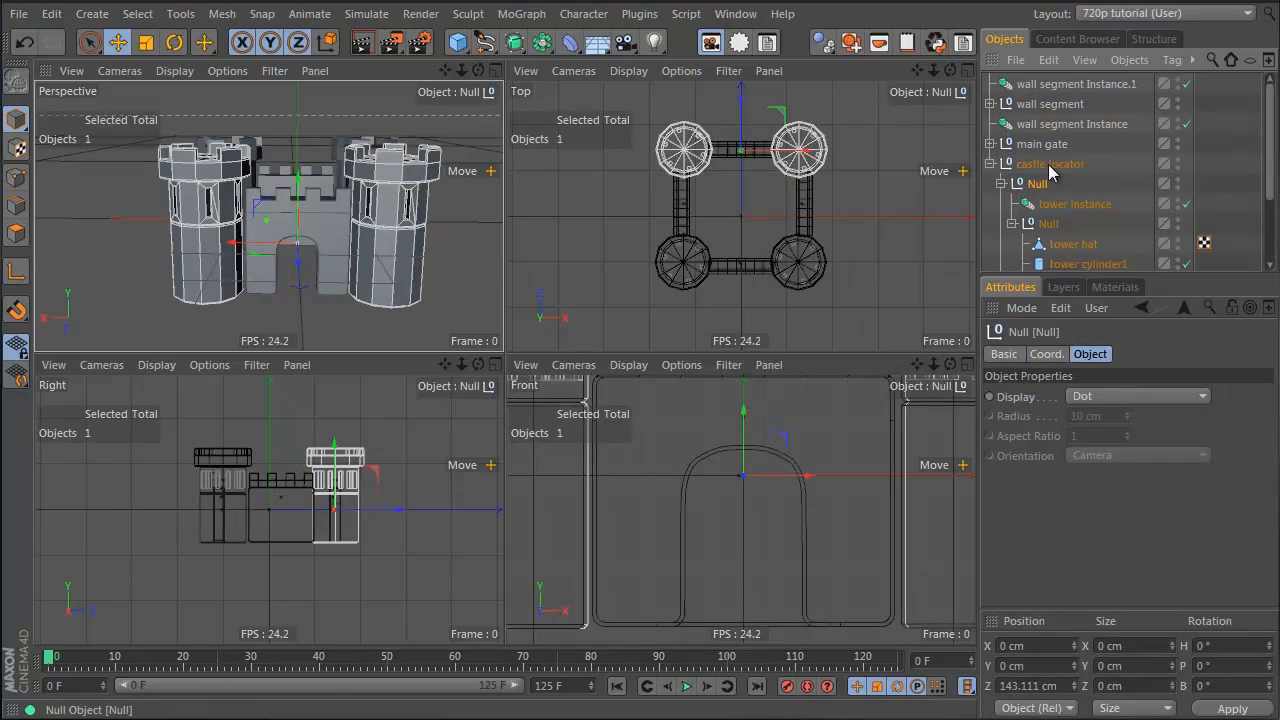
pyautogui.moveTo(1098, 148); pyautogui.dragTo(1030, 82)
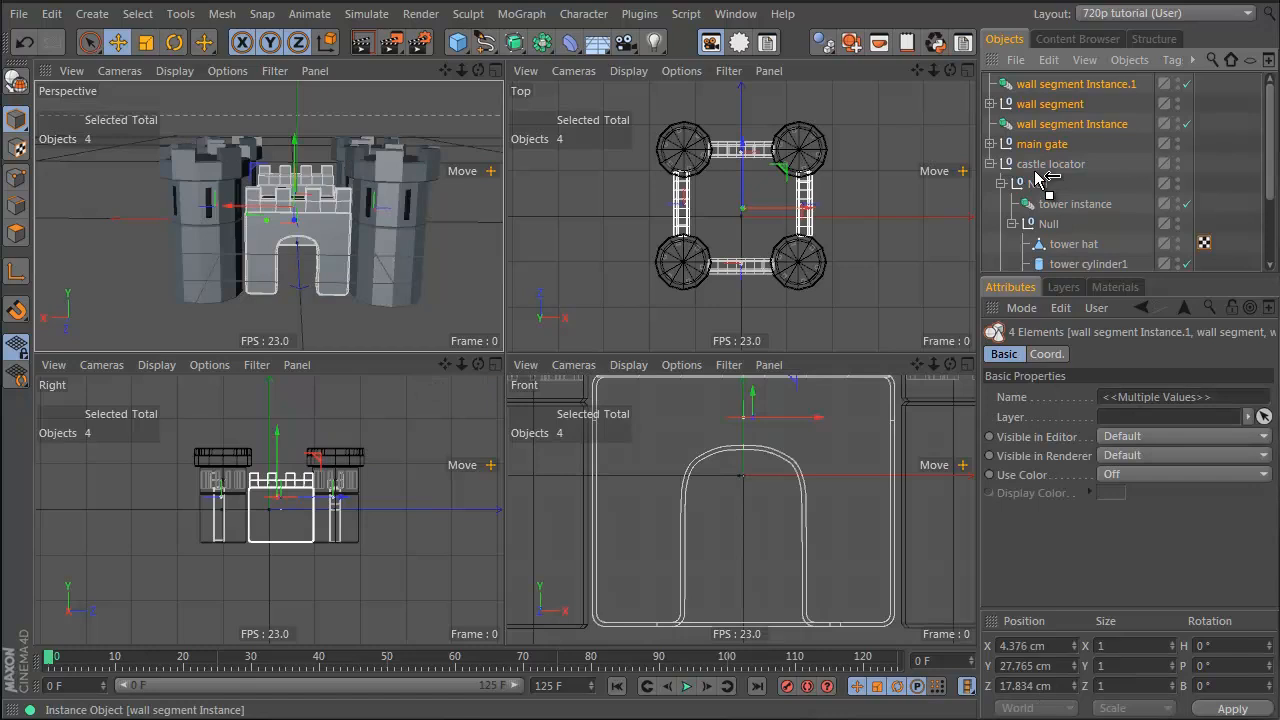
pyautogui.moveTo(1040, 178); pyautogui.dragTo(1038, 172)
pyautogui.click(1002, 184)
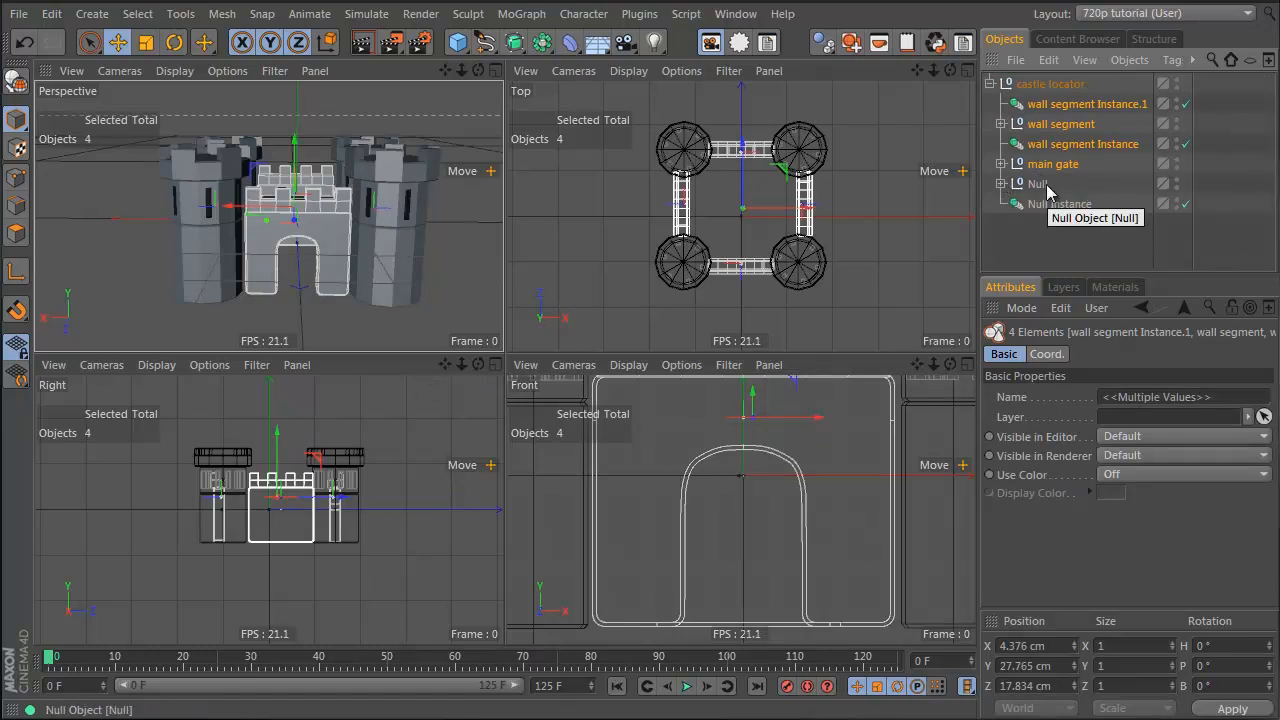
pyautogui.click(1100, 216)
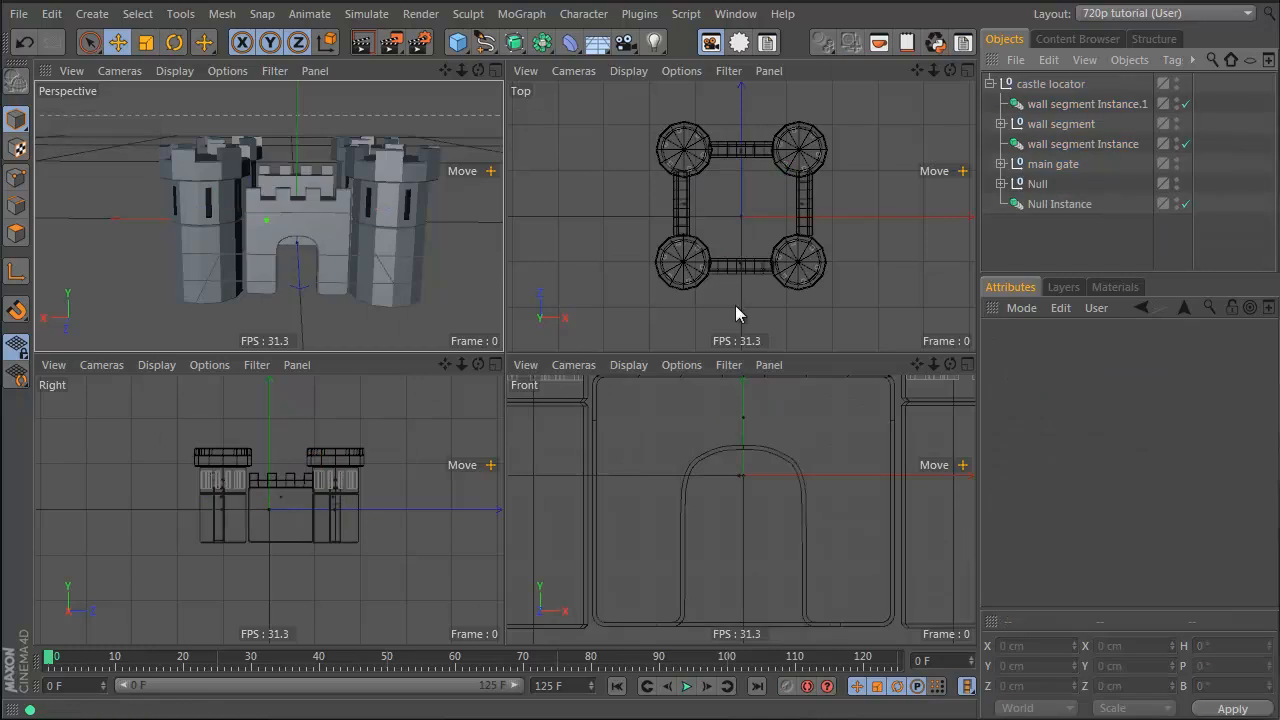
# Step: Make the rear tower pair's Null Instance editable and delete the duplicate tower null inside it
pyautogui.keyDown('alt'); pyautogui.moveTo(288, 214); pyautogui.dragTo(165, 305); pyautogui.keyUp('alt')
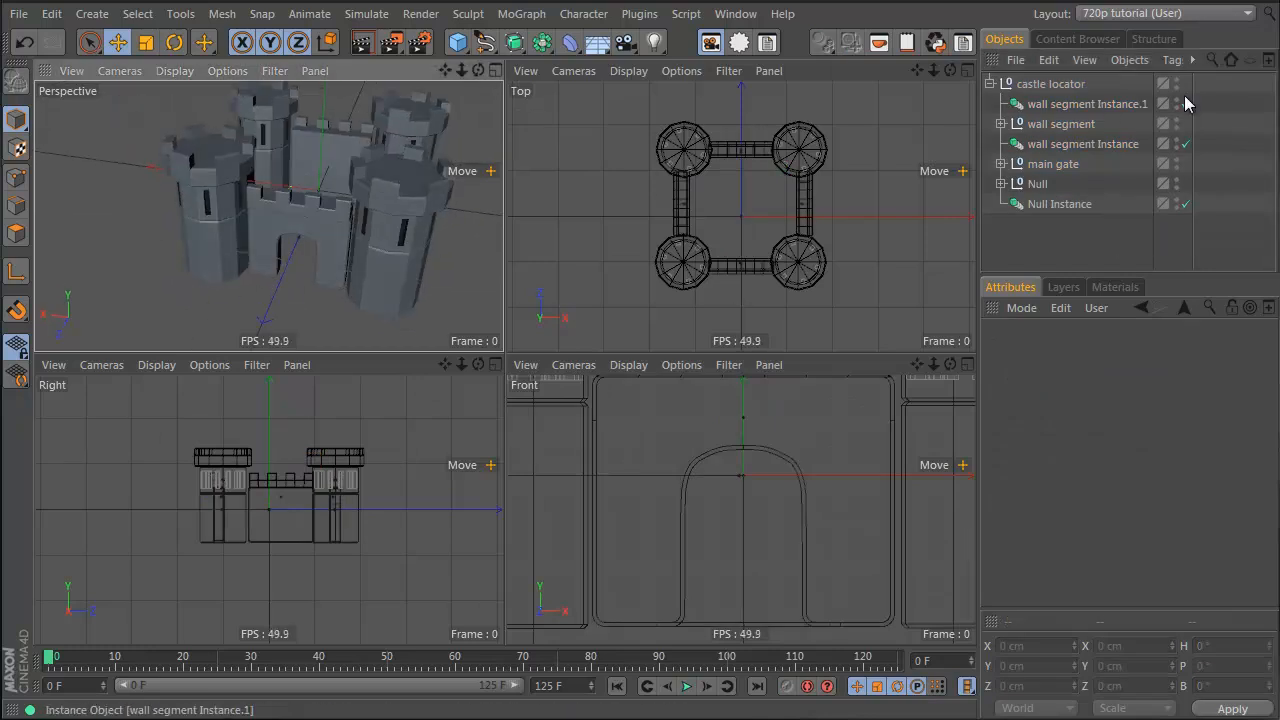
pyautogui.click(1068, 204)
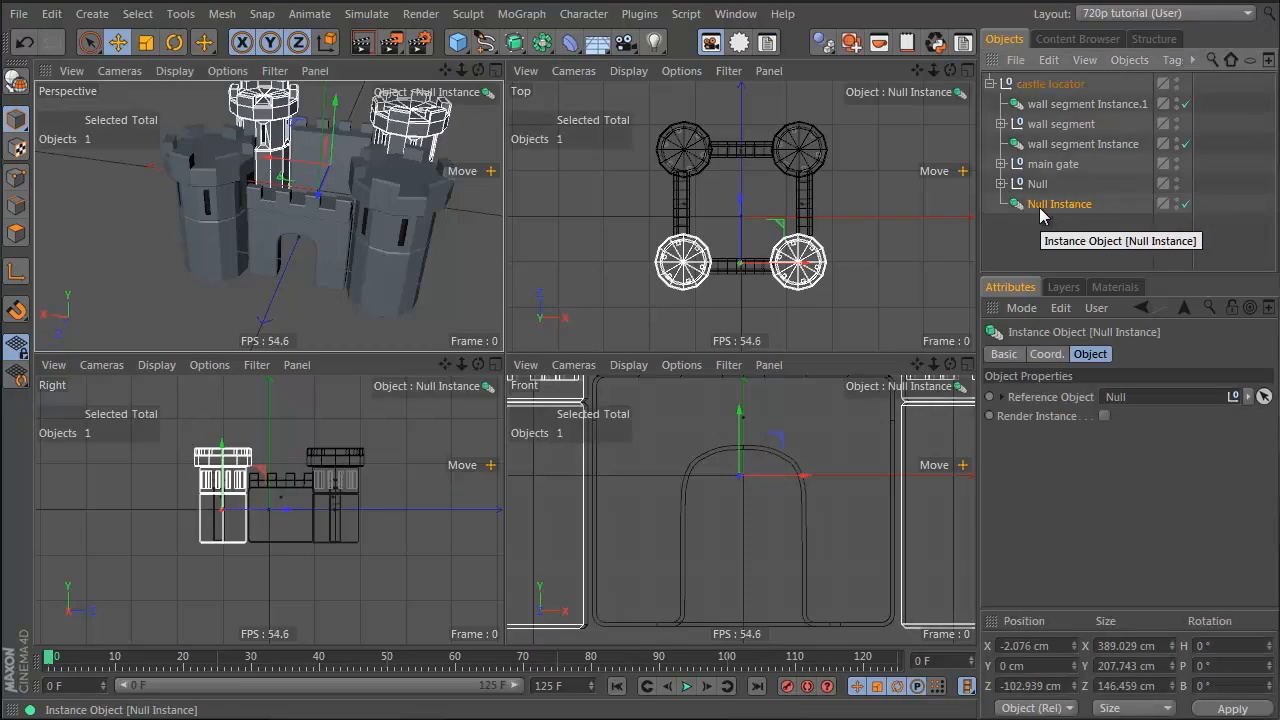
pyautogui.press('c')
pyautogui.click(1001, 204)
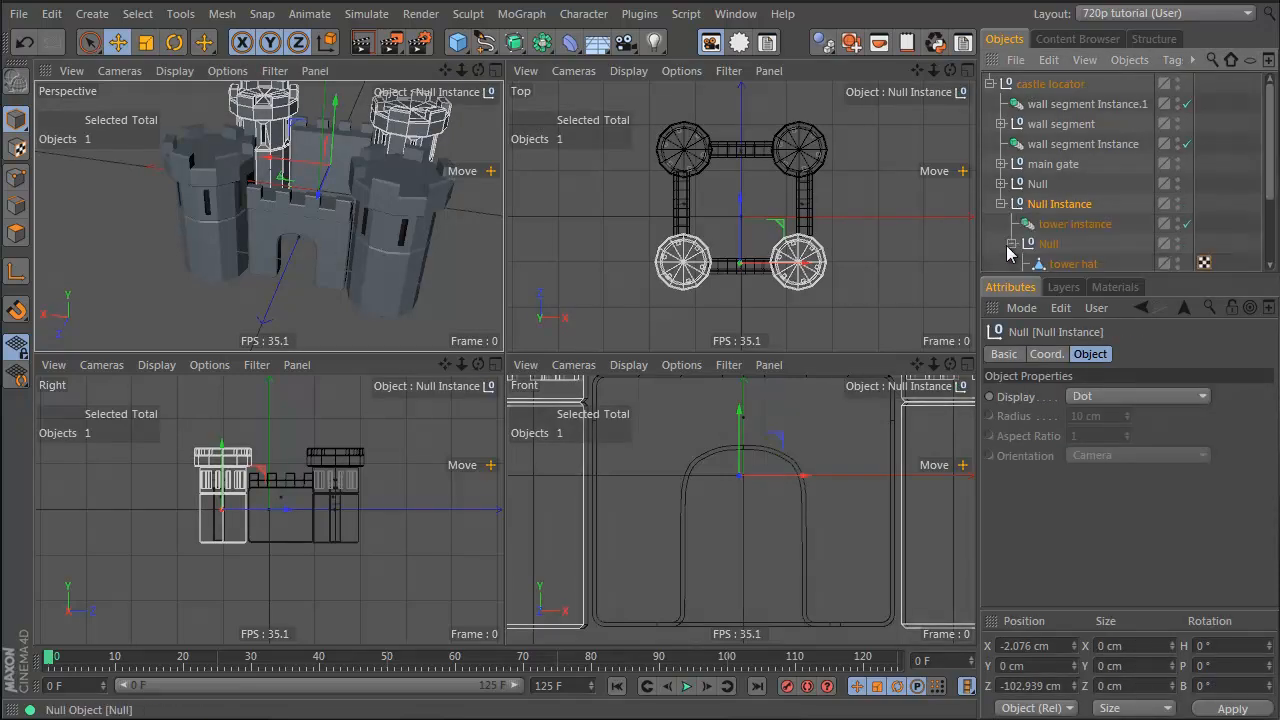
pyautogui.click(1011, 245)
pyautogui.click(1050, 226)
pyautogui.click(1050, 244)
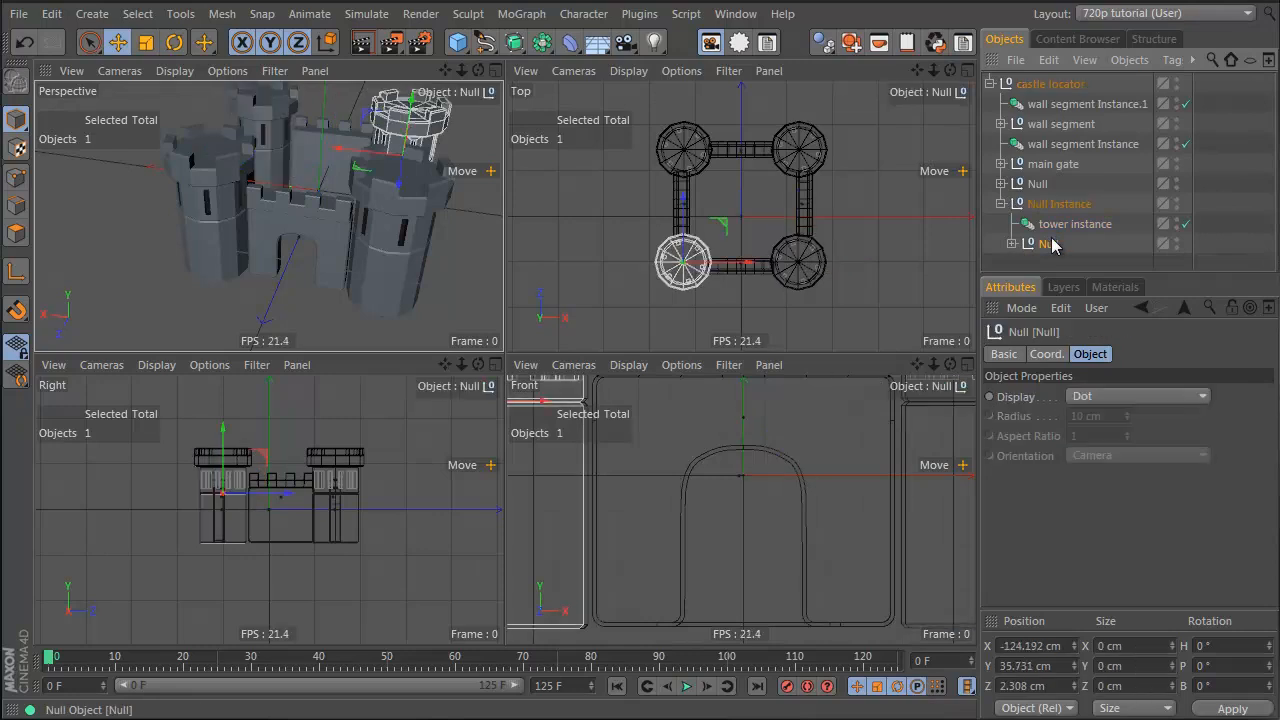
pyautogui.press('Delete')
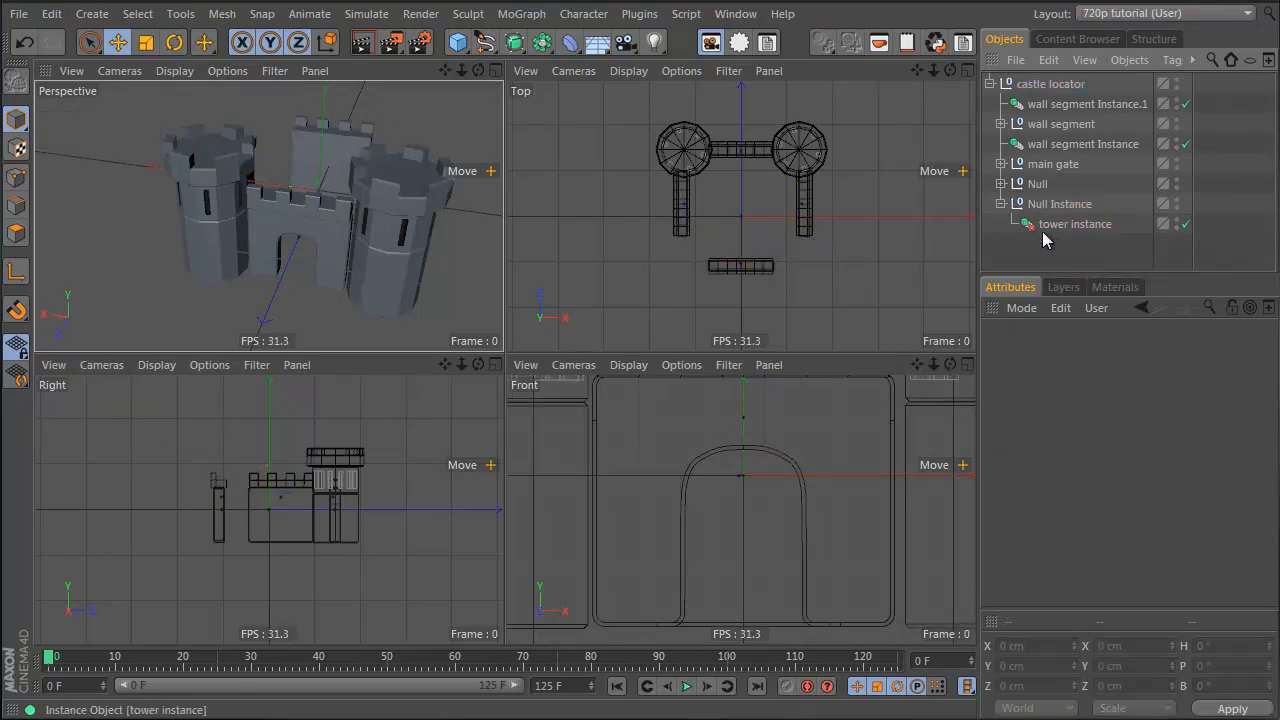
# Step: Move the original tower's null out of its parent Null so it sits directly under the castle locator
pyautogui.click(1064, 230)
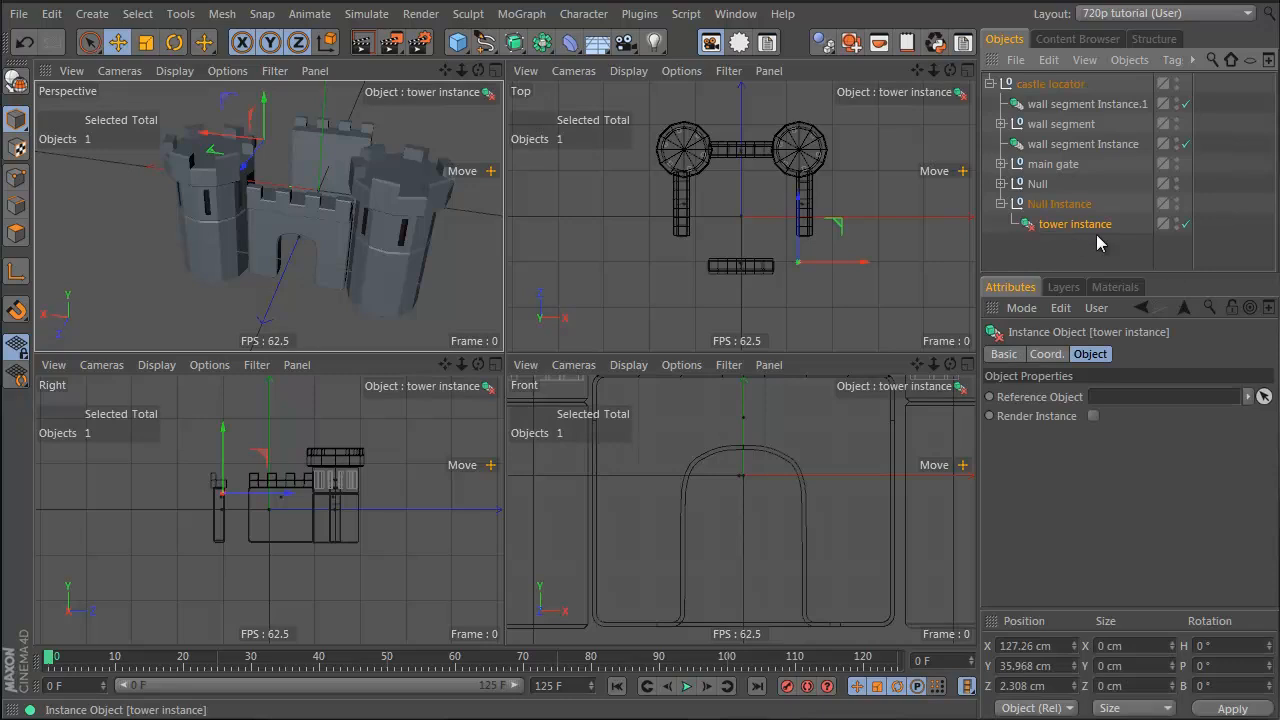
pyautogui.click(1009, 187)
pyautogui.click(1002, 184)
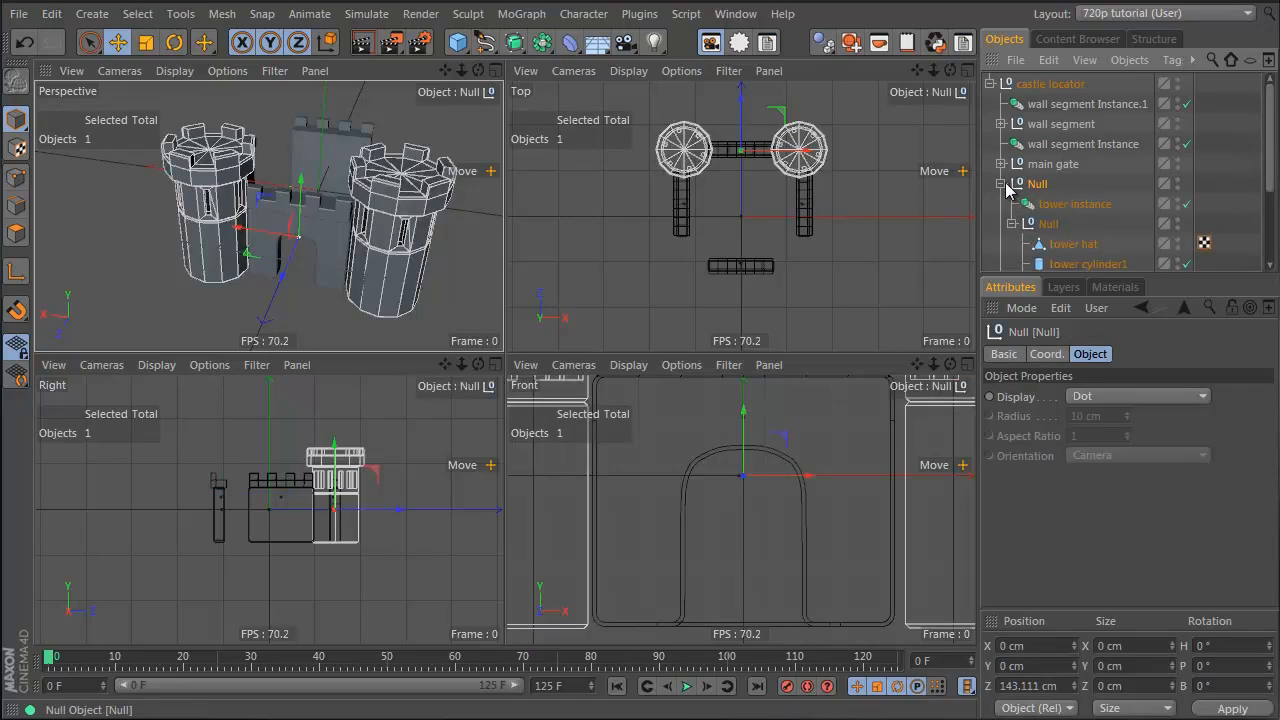
pyautogui.click(1035, 228)
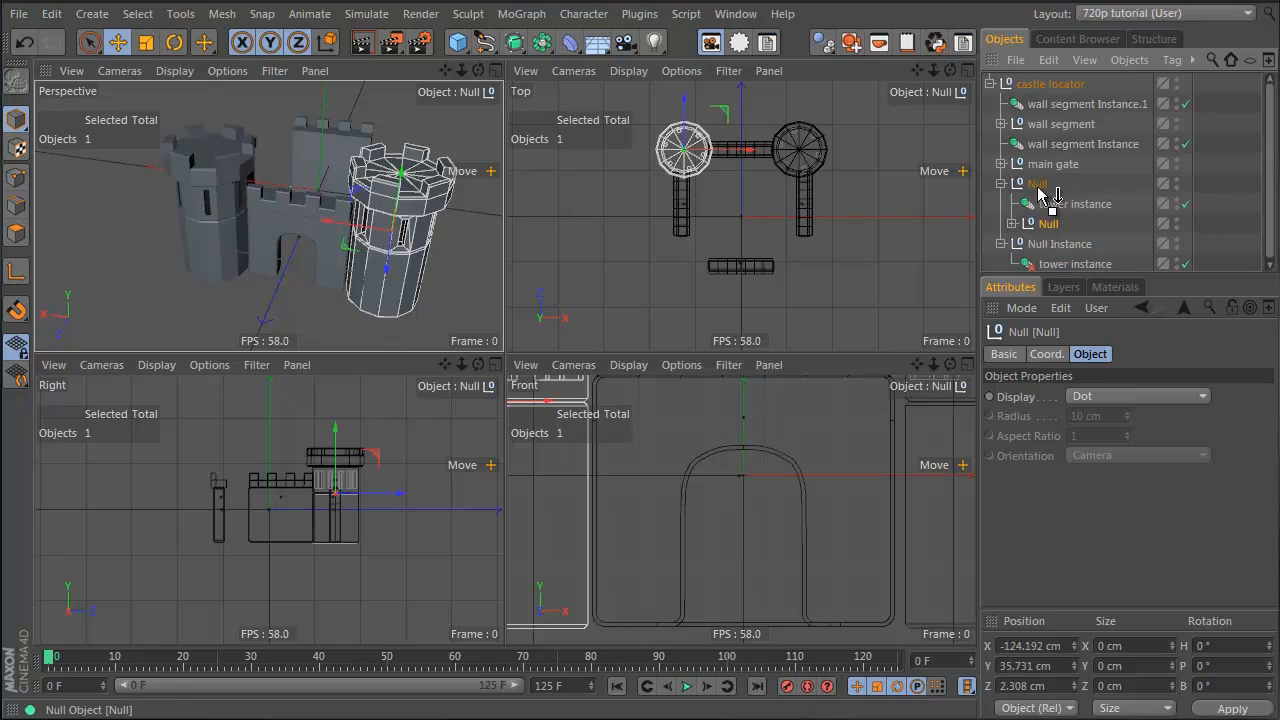
pyautogui.moveTo(1046, 180); pyautogui.dragTo(1048, 181)
# Step: Rename the original tower's null as "tower base"
pyautogui.doubleClick(1045, 183)
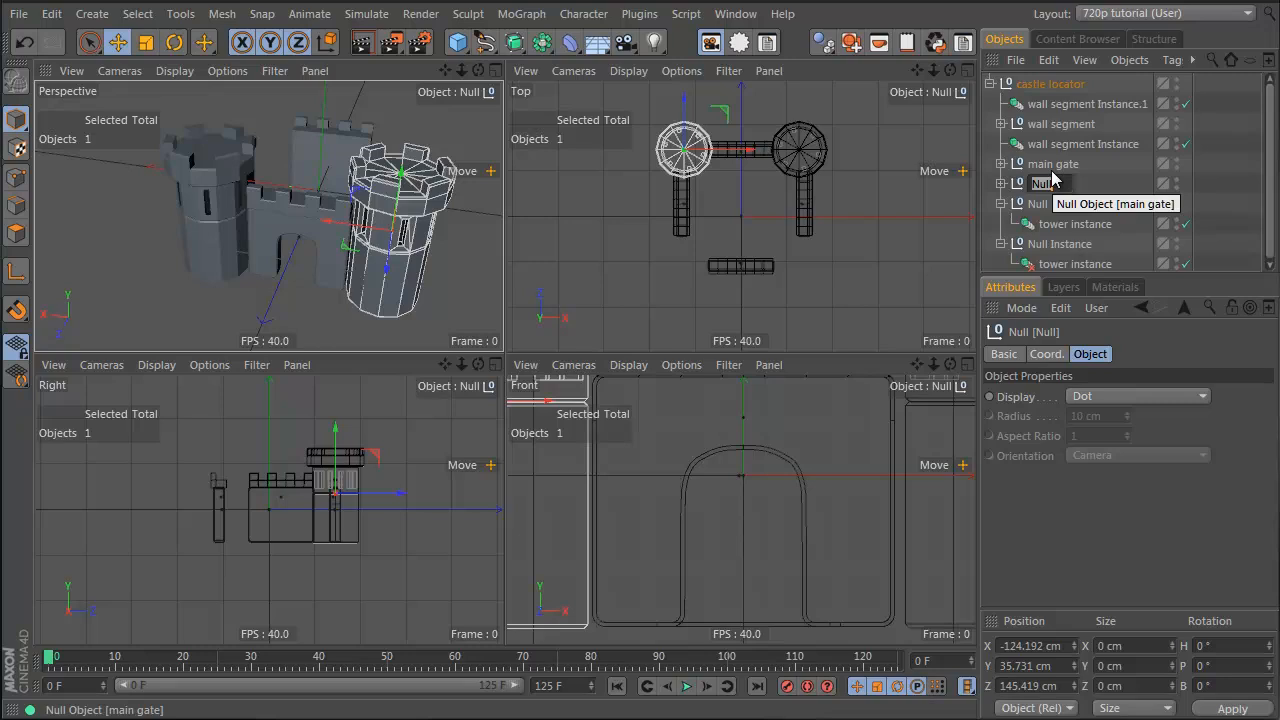
pyautogui.write('towe')
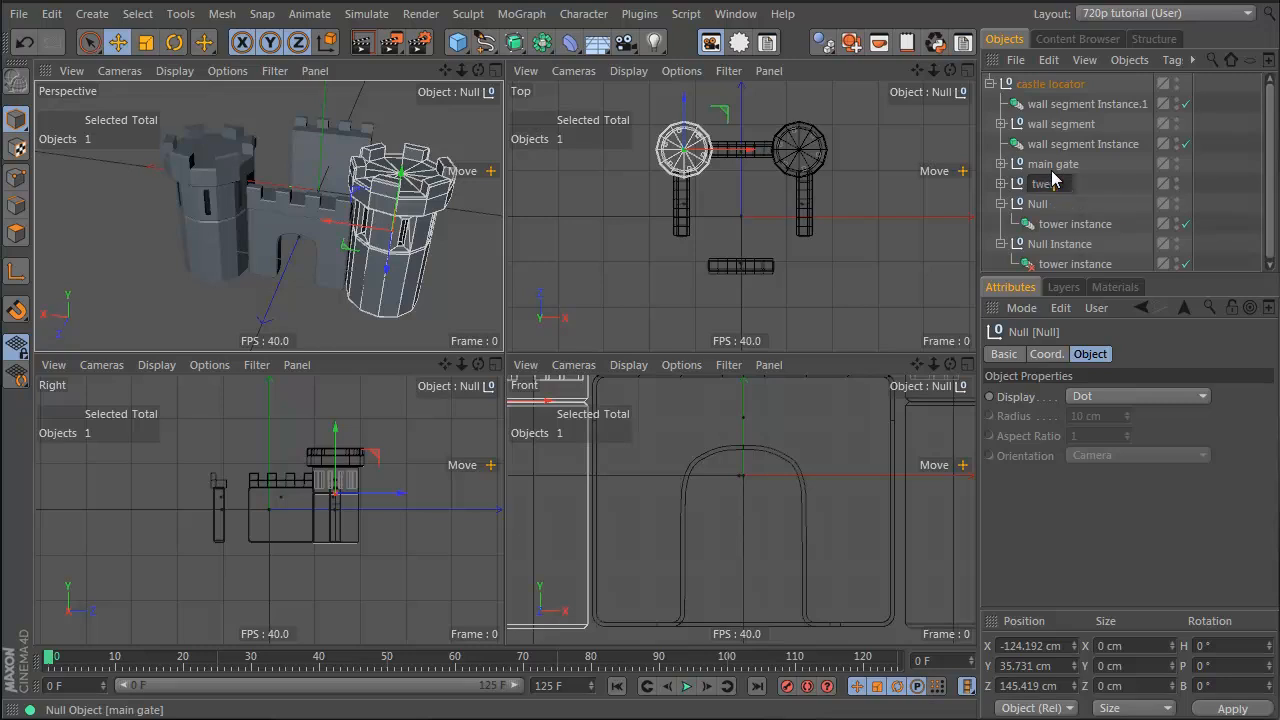
pyautogui.write('r base')
pyautogui.press('Return')
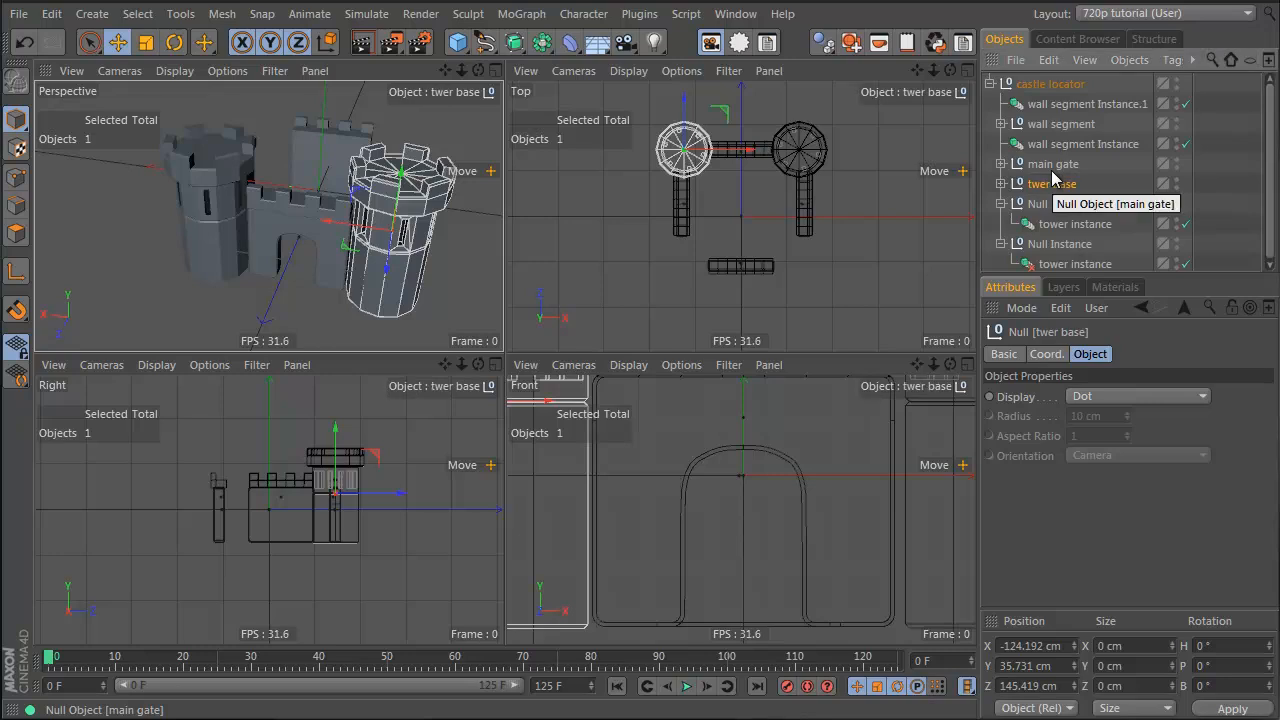
pyautogui.doubleClick(1055, 184)
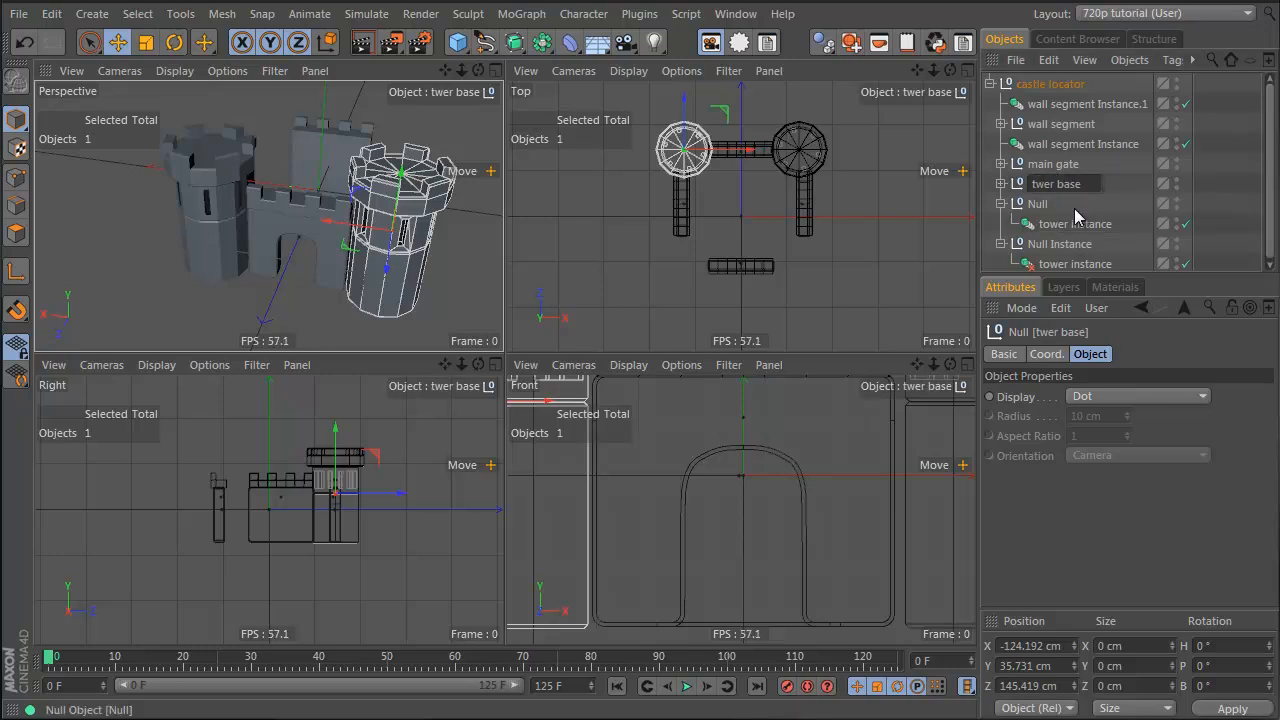
pyautogui.press('Right')
pyautogui.press('Right')
pyautogui.write('o')
pyautogui.press('Return')
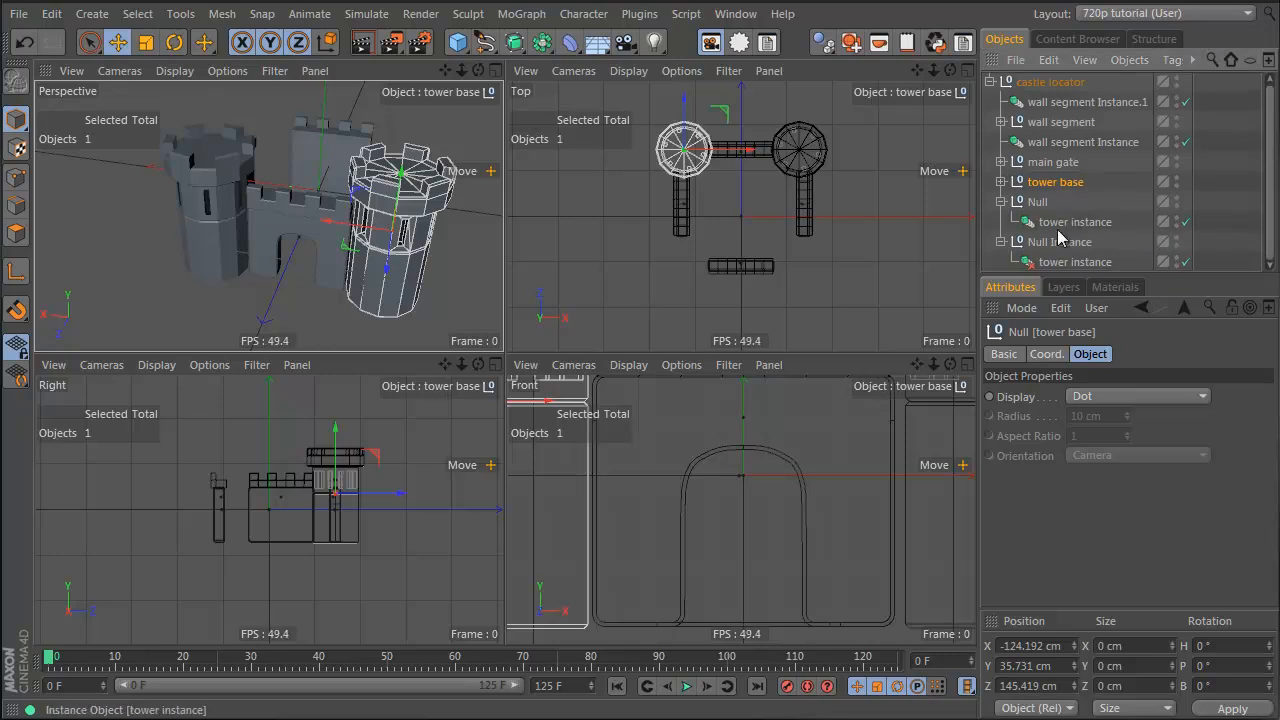
# Step: Set tower base as the reference object of the tower instance inside Null Instance
pyautogui.click(1047, 264)
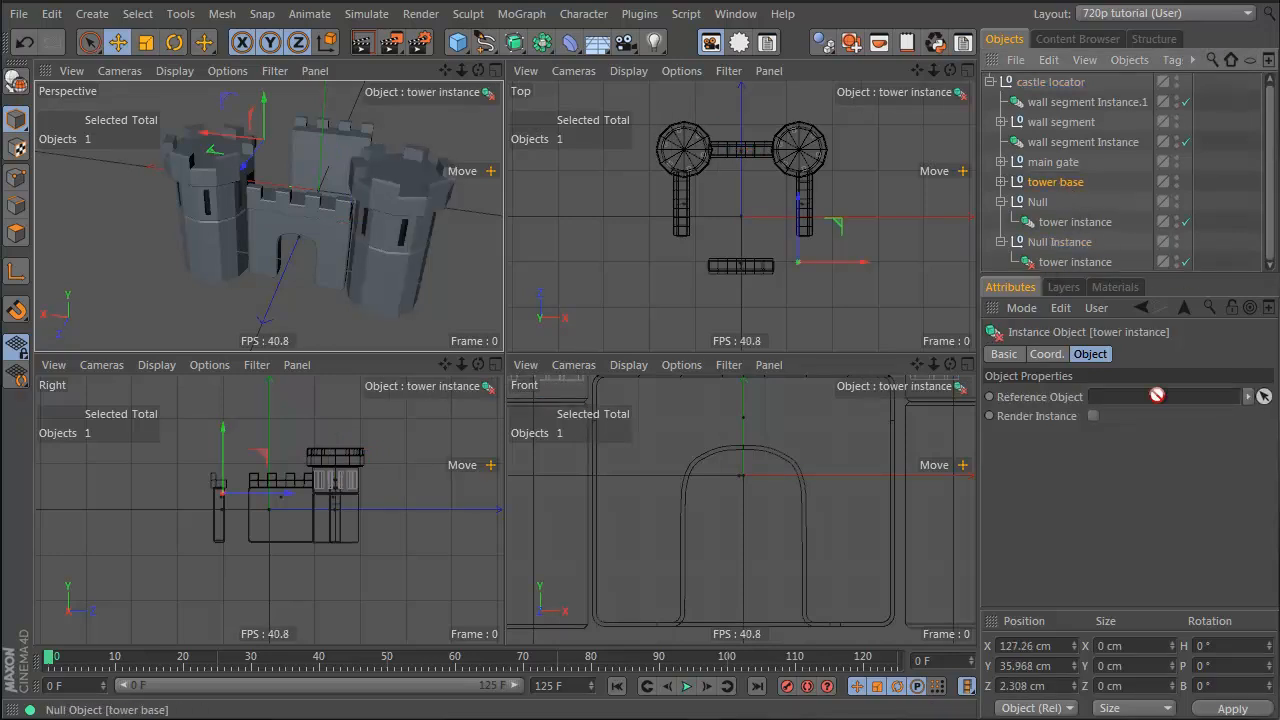
pyautogui.moveTo(1157, 395); pyautogui.dragTo(1157, 399)
pyautogui.click(1068, 224)
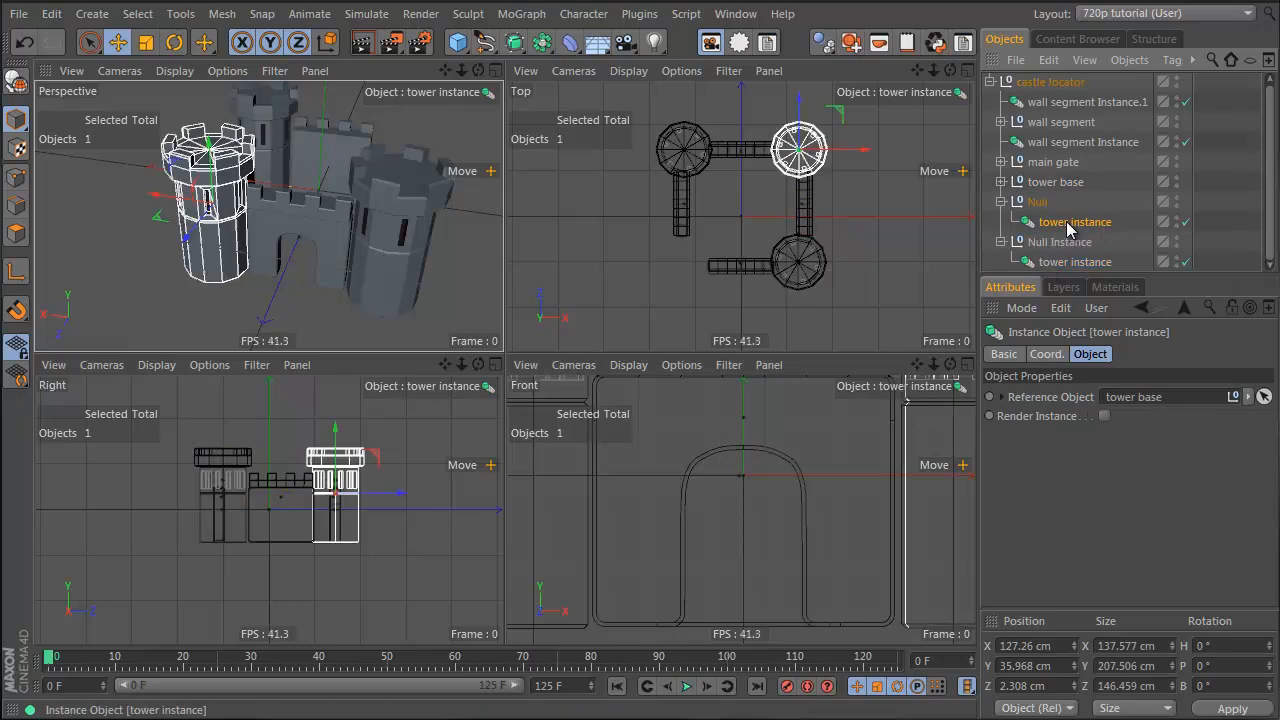
pyautogui.click(1032, 241)
pyautogui.click(1037, 203)
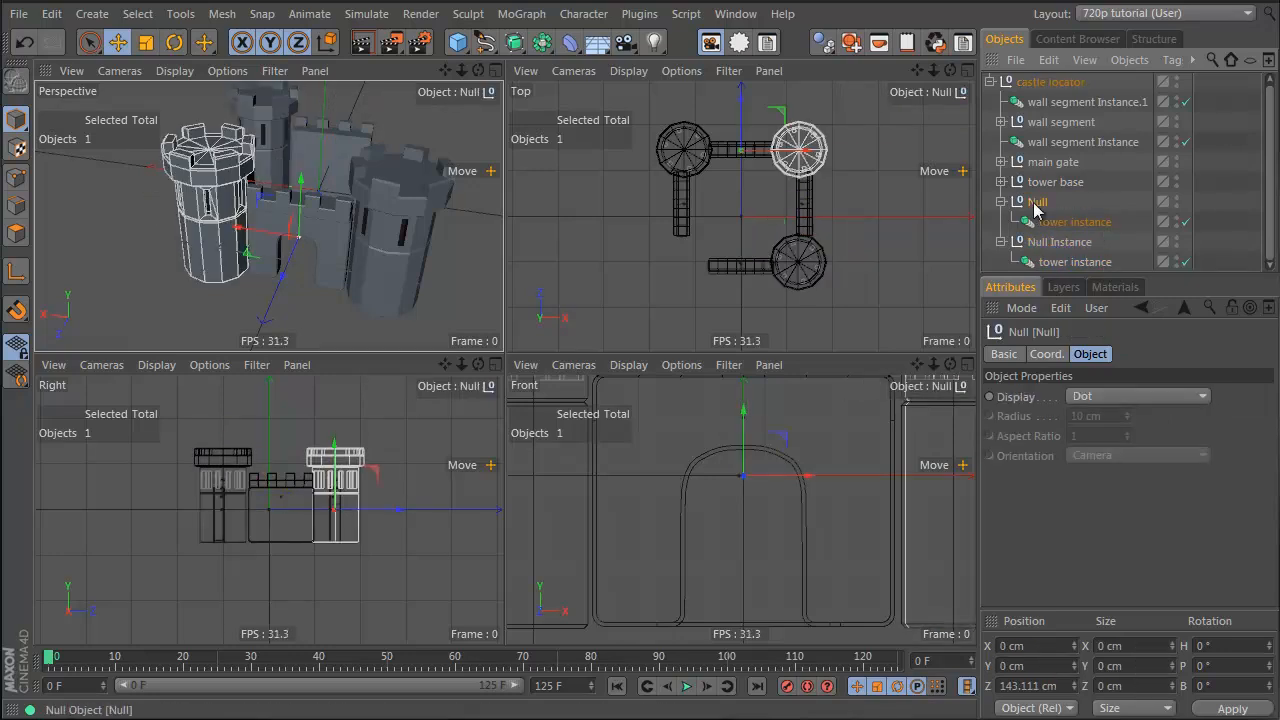
pyautogui.click(1055, 182)
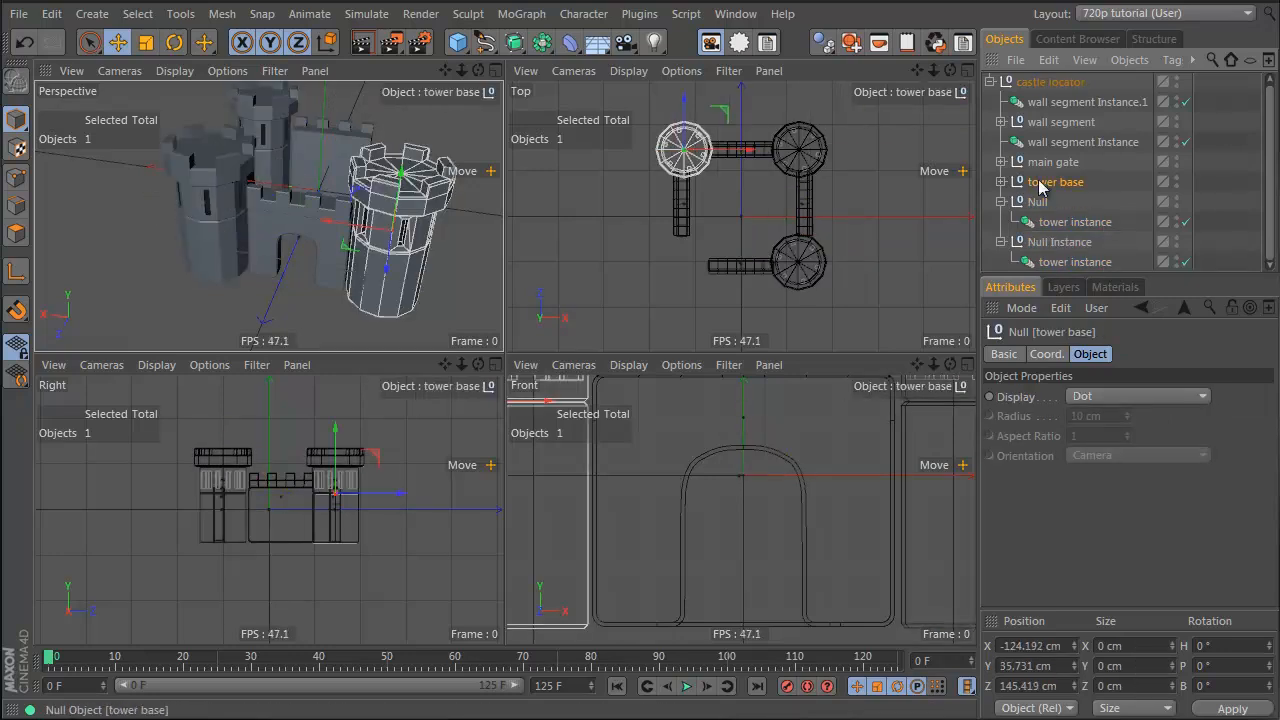
pyautogui.click(1060, 264)
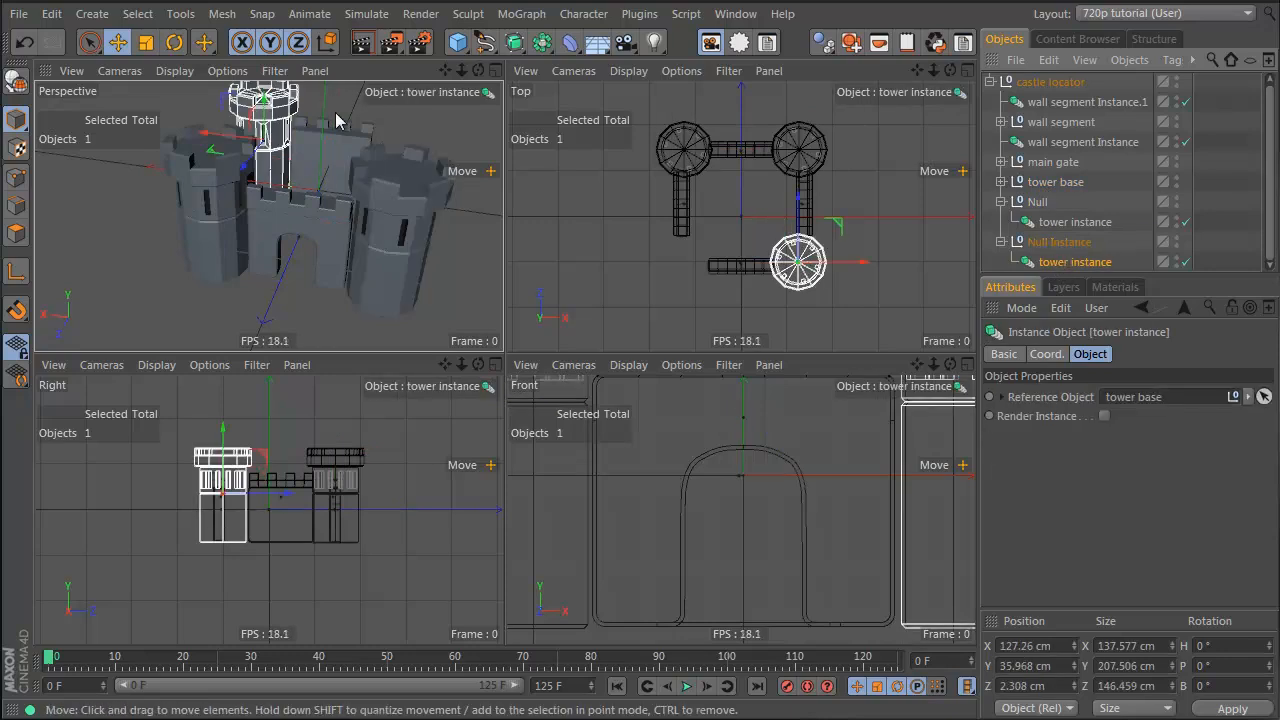
# Step: Move the rear tower instance out of Null Instance directly under the castle locator, and delete the emptied Null Instance
pyautogui.moveTo(209, 134); pyautogui.dragTo(339, 167)
pyautogui.hotkey('ctrl', 'z')
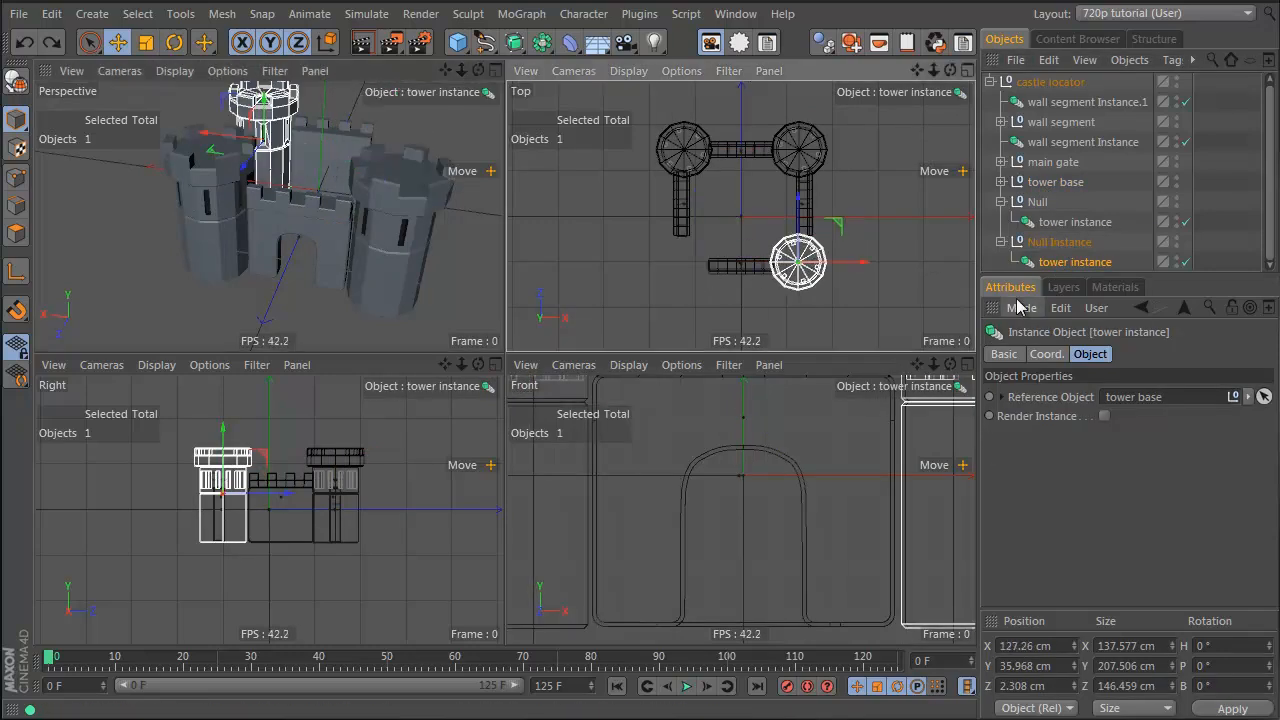
pyautogui.click(1059, 242)
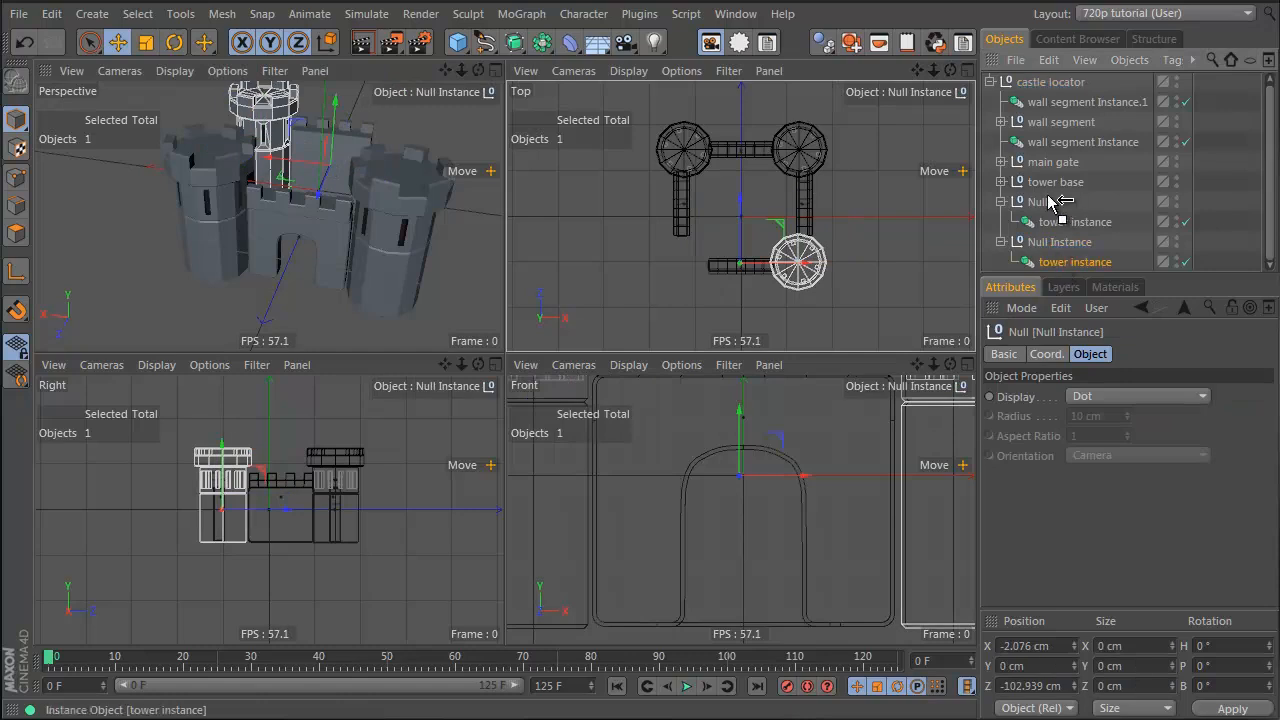
pyautogui.moveTo(1052, 202); pyautogui.dragTo(1032, 198)
pyautogui.click(1046, 262)
pyautogui.press('Delete')
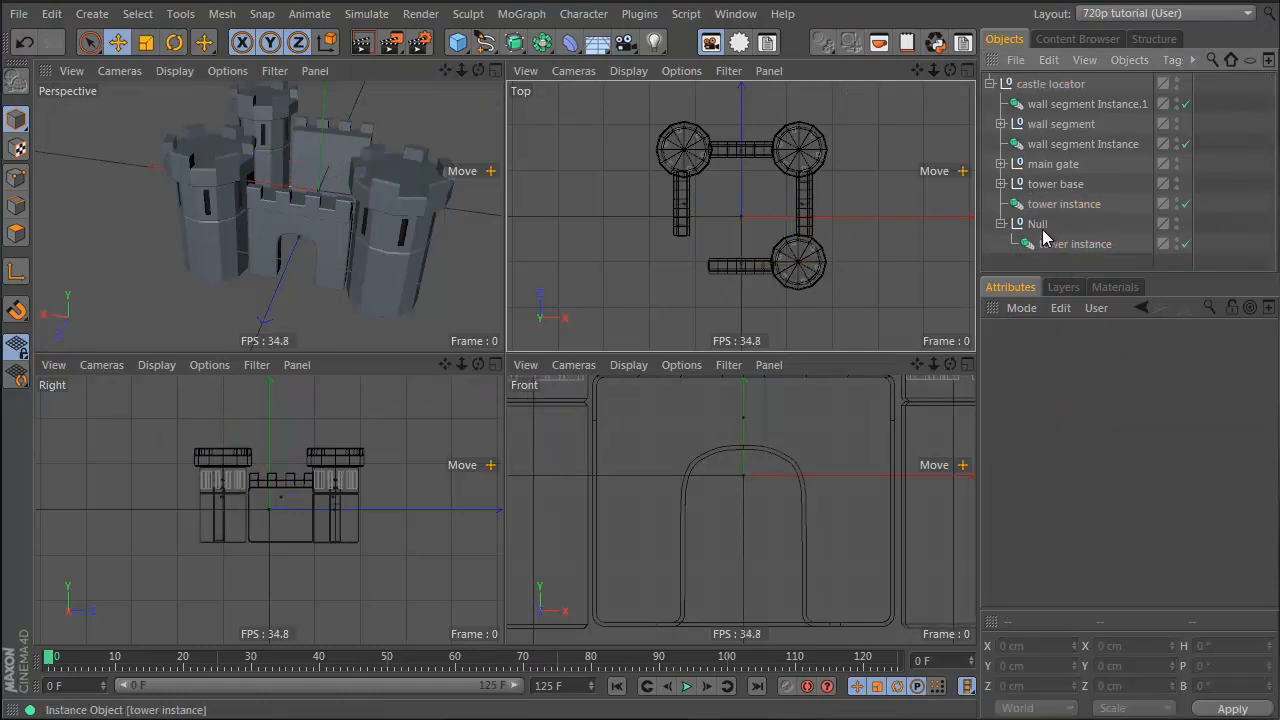
# Step: Copy the rear tower instance along X to the open rear corner at X about -127.4 cm
pyautogui.click(1046, 246)
pyautogui.click(1048, 203)
pyautogui.click(215, 134)
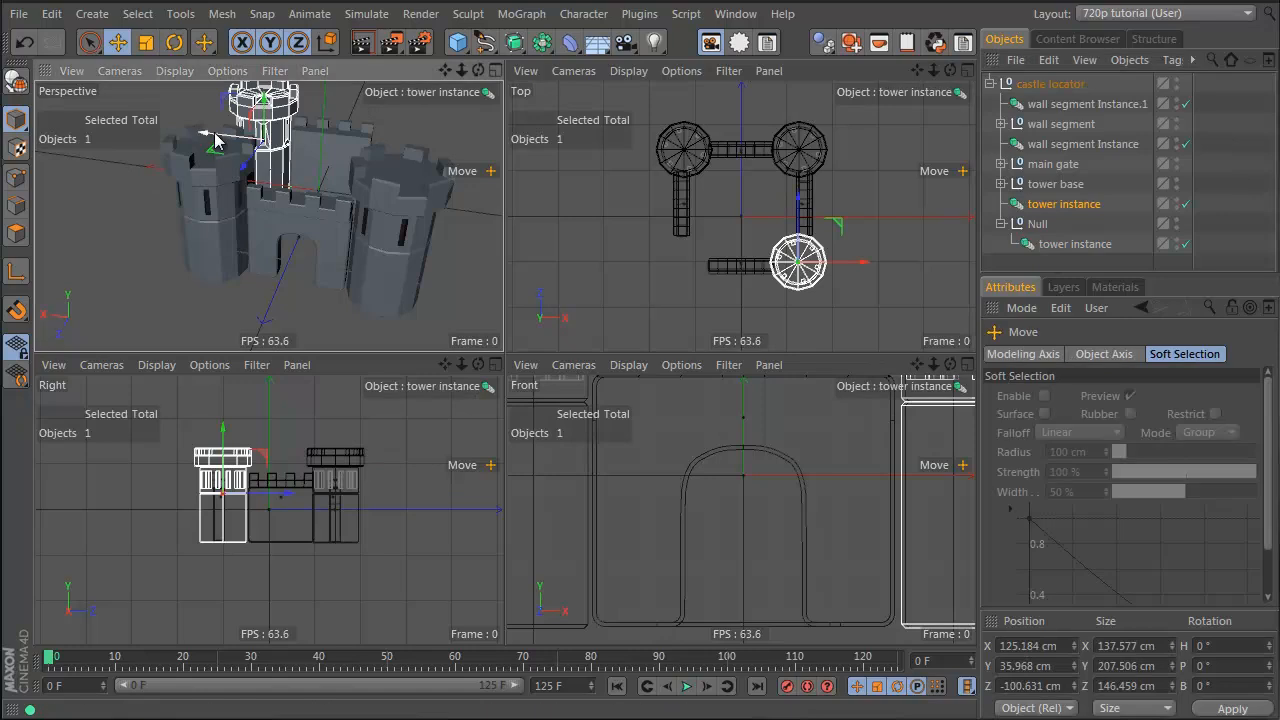
pyautogui.keyDown('ctrl'); pyautogui.moveTo(215, 134); pyautogui.dragTo(170, 250); pyautogui.keyUp('ctrl')
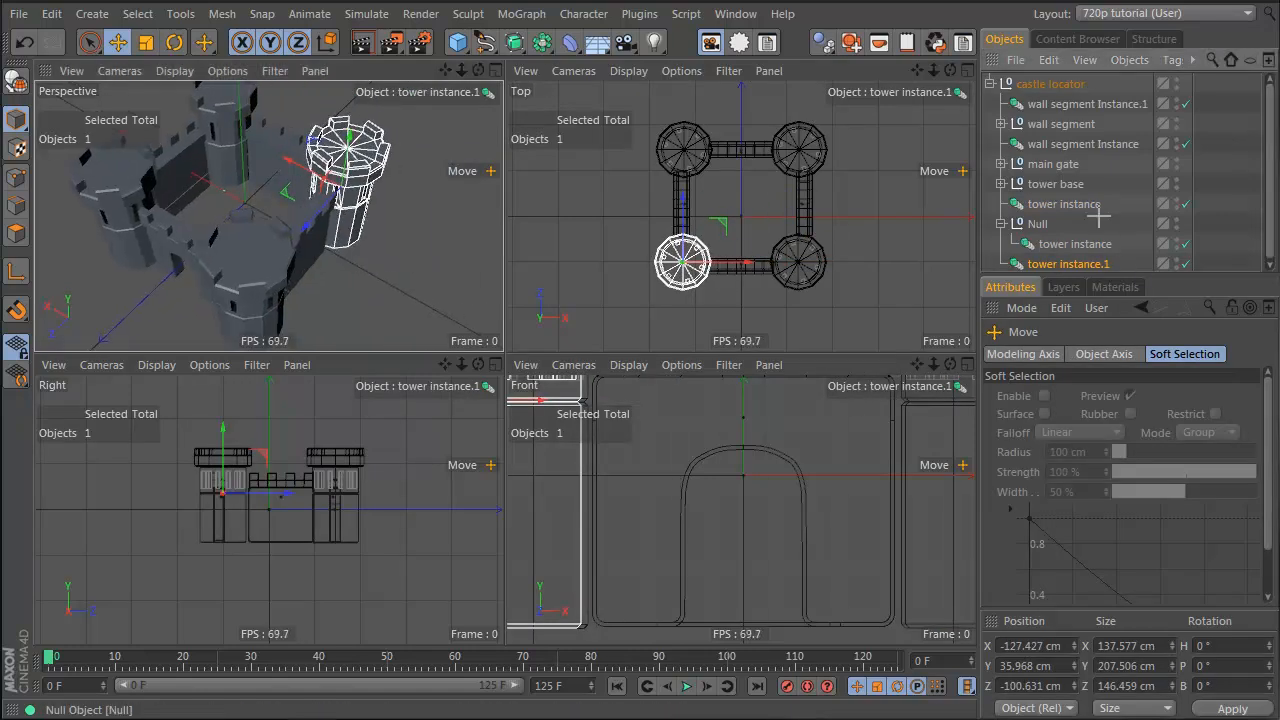
# Step: Move the front tower instance out of the remaining Null directly under the castle locator, and delete the emptied Null
pyautogui.click(998, 226)
pyautogui.moveTo(1033, 217); pyautogui.dragTo(1034, 215)
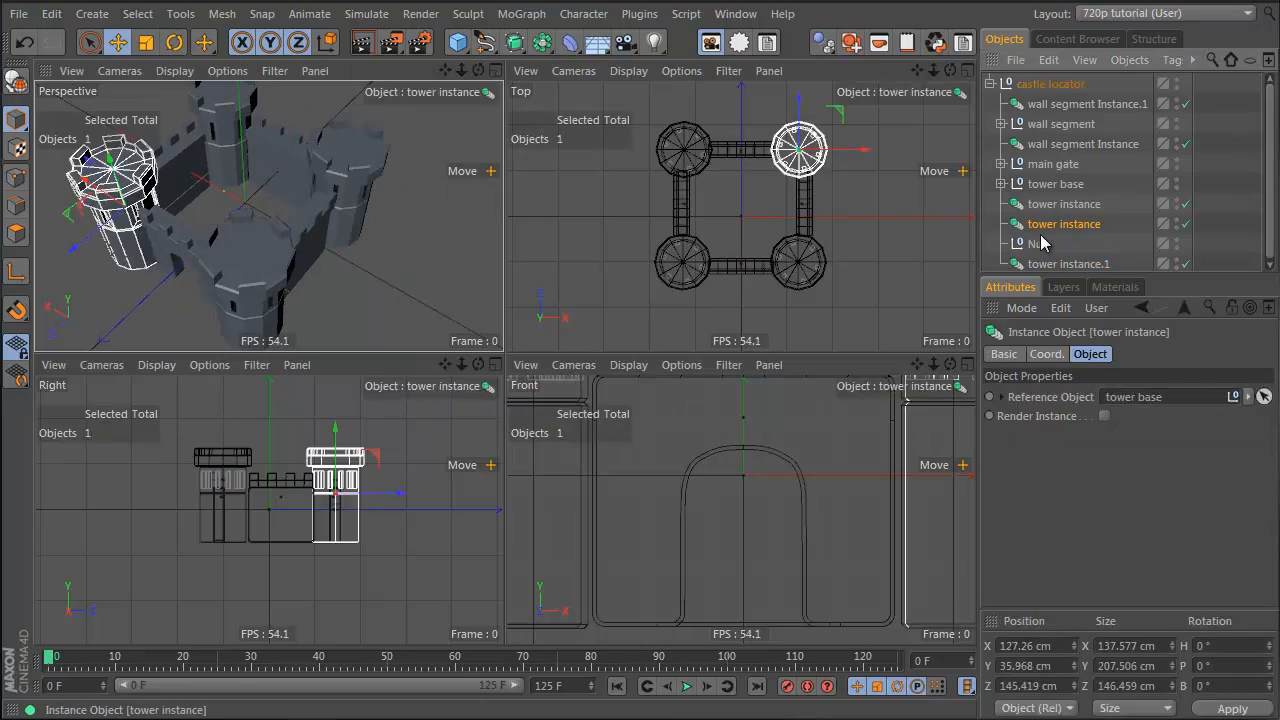
pyautogui.click(1039, 244)
pyautogui.press('Delete')
pyautogui.click(1046, 188)
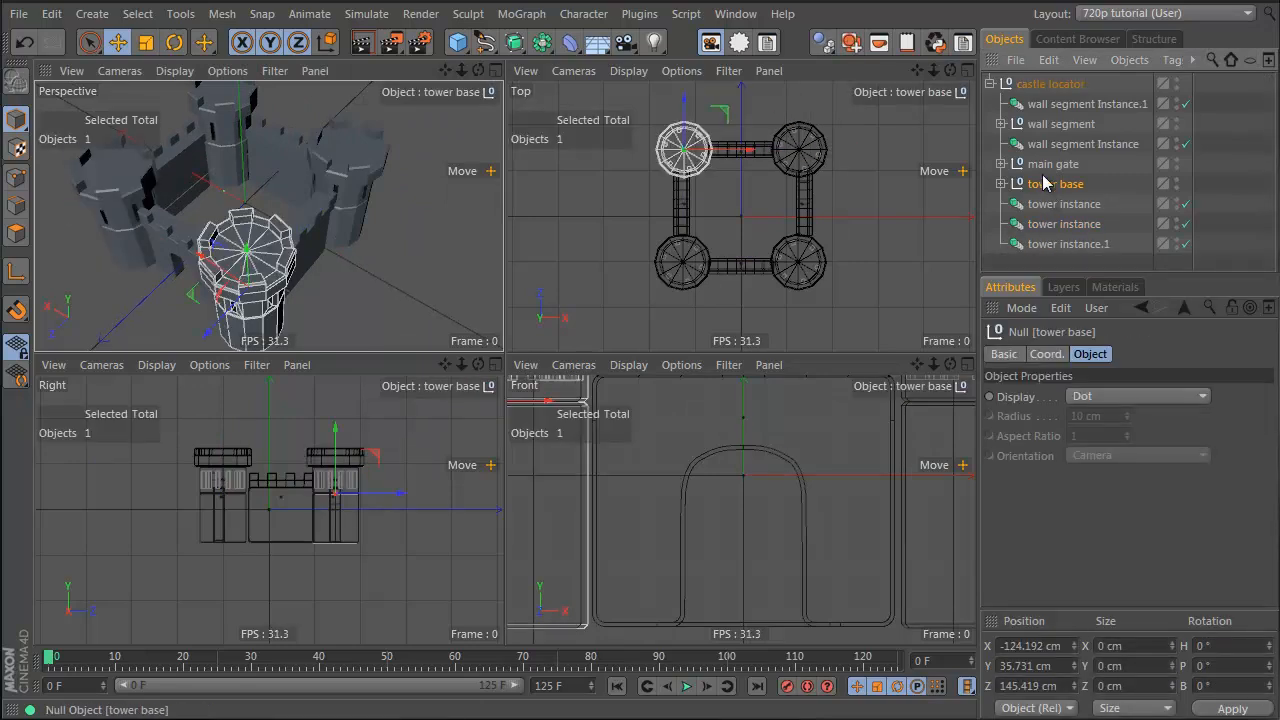
pyautogui.click(1032, 165)
pyautogui.click(1043, 146)
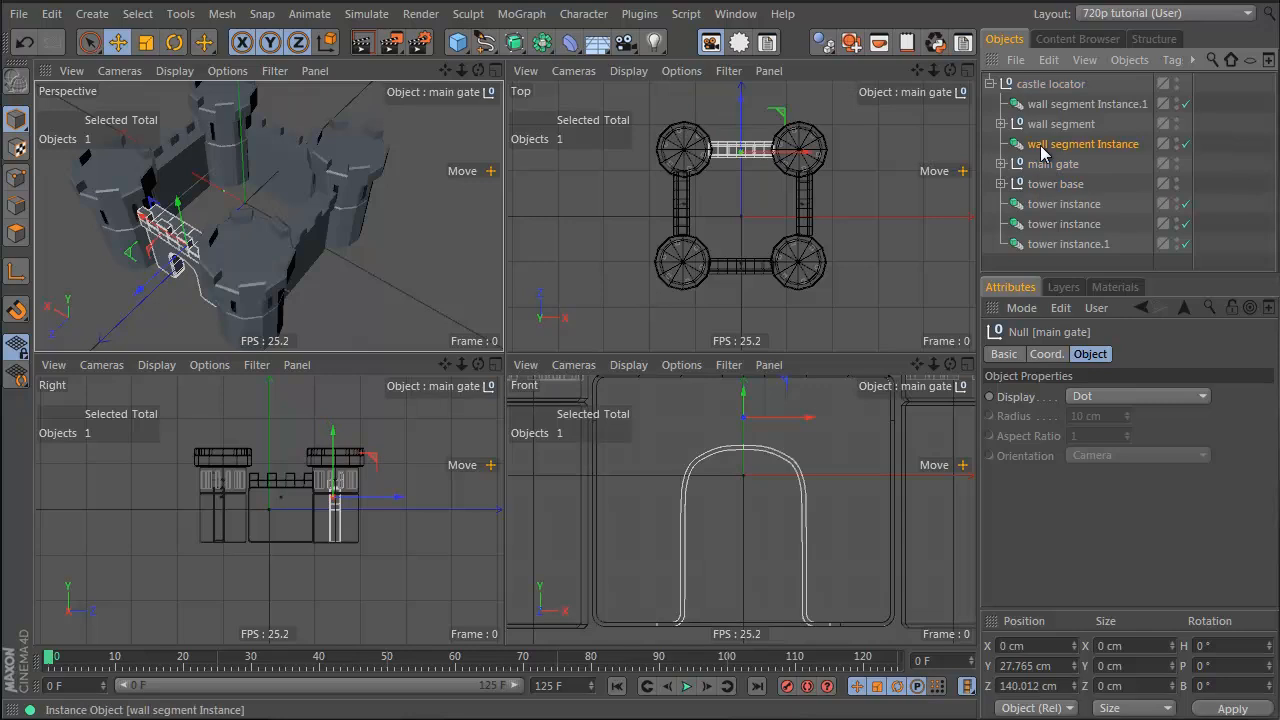
pyautogui.click(1050, 125)
pyautogui.click(1055, 106)
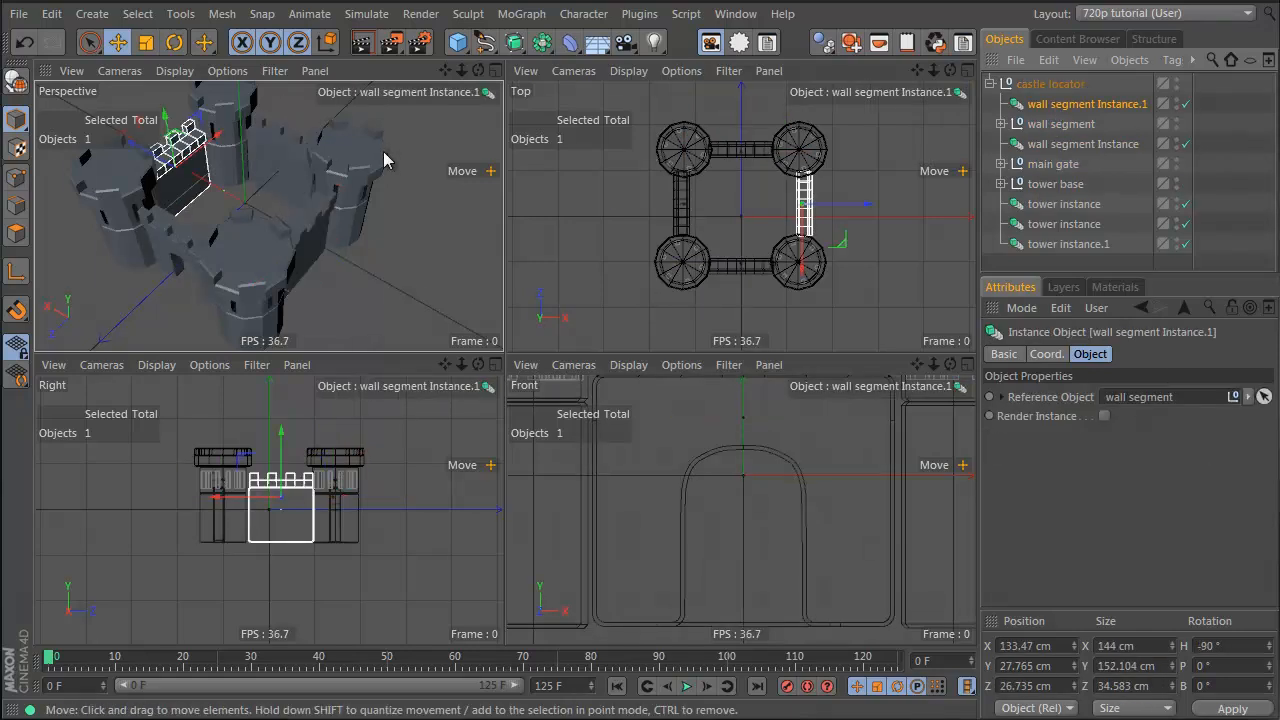
pyautogui.keyDown('alt'); pyautogui.moveTo(326, 176); pyautogui.dragTo(769, 391); pyautogui.keyUp('alt')
pyautogui.keyDown('alt'); pyautogui.moveTo(276, 256); pyautogui.dragTo(243, 254); pyautogui.keyUp('alt')
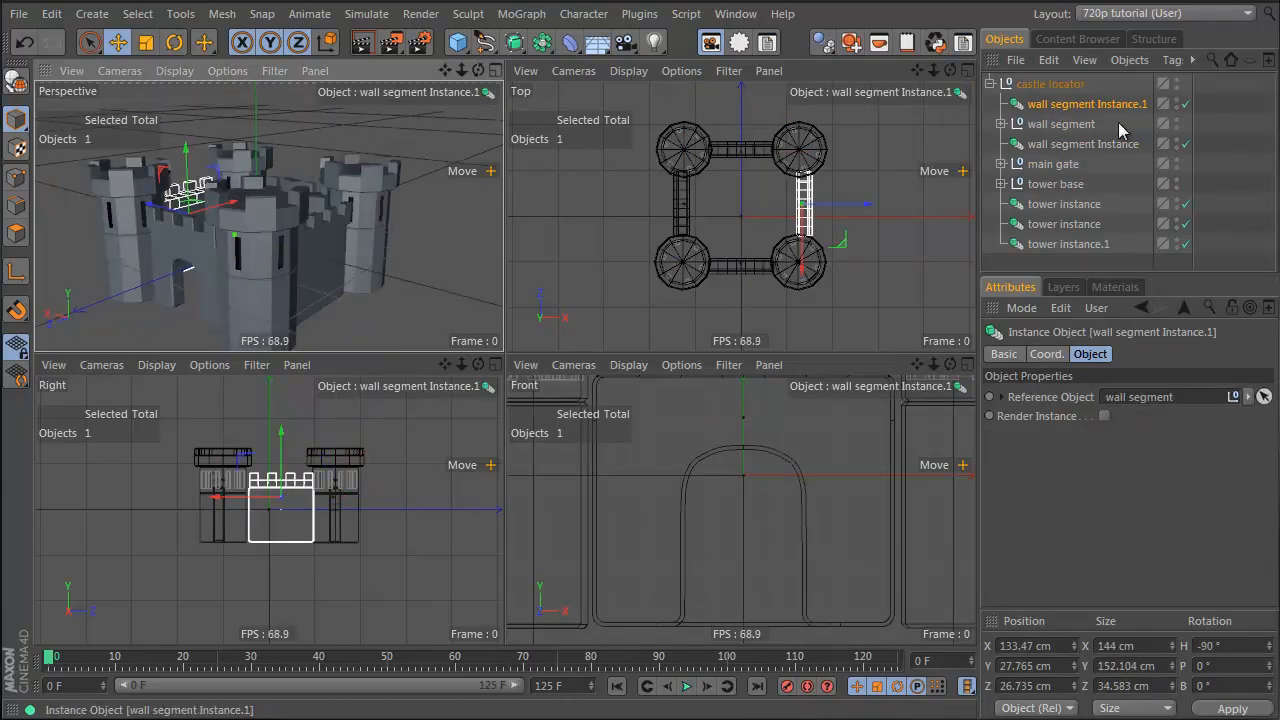
# Step: Raise the whole castle locator along Y to about 250 cm and add a Plane as the ground beneath it
pyautogui.click(1206, 88)
pyautogui.click(989, 84)
pyautogui.click(1016, 83)
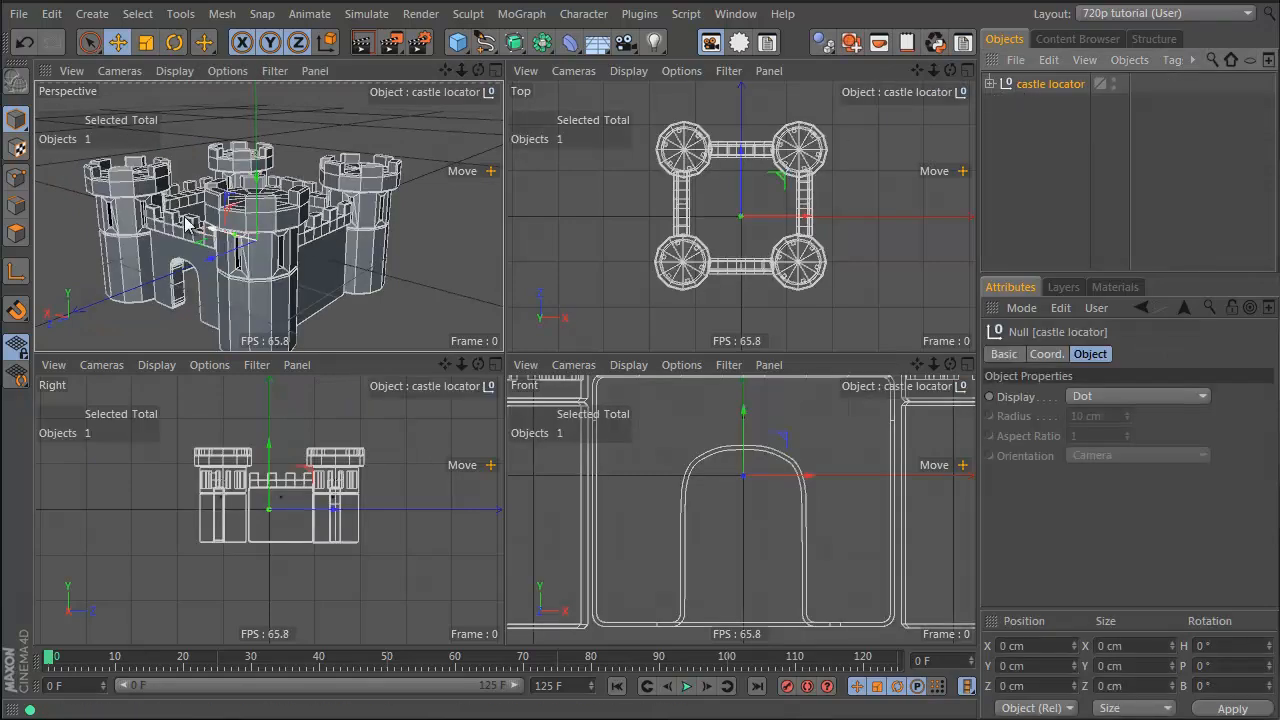
pyautogui.moveTo(260, 135); pyautogui.dragTo(287, 137)
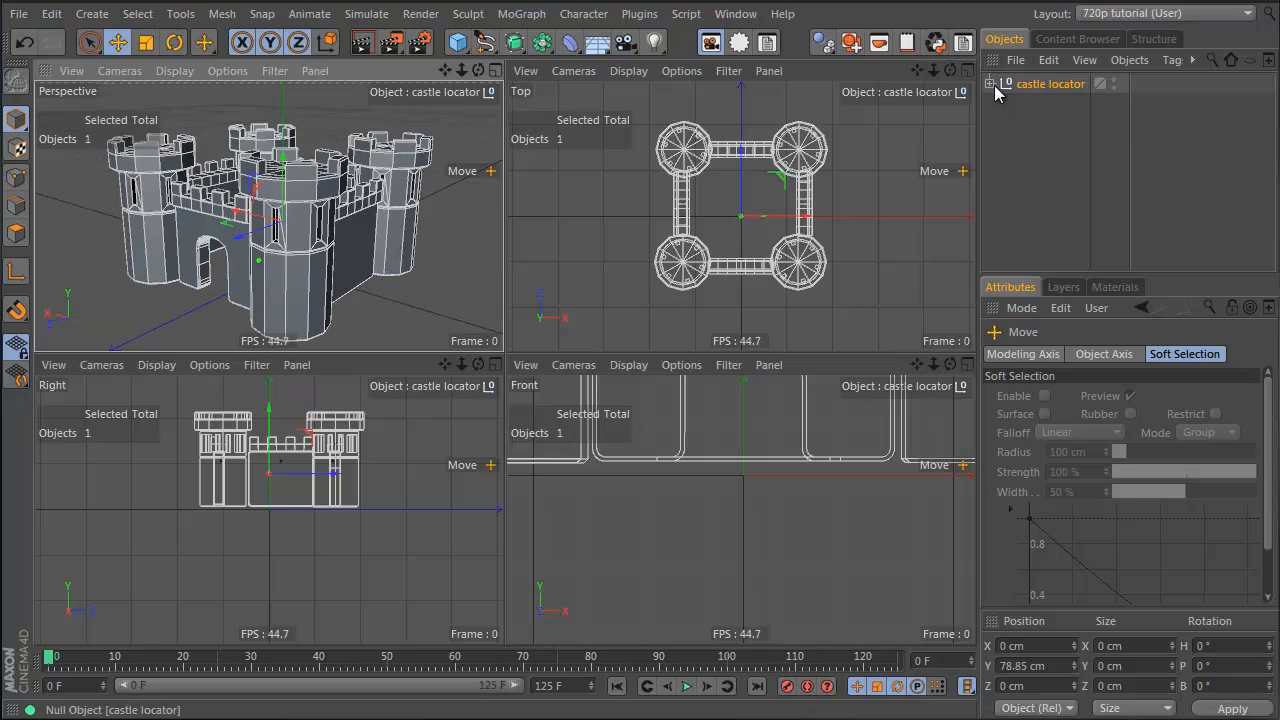
pyautogui.click(990, 84)
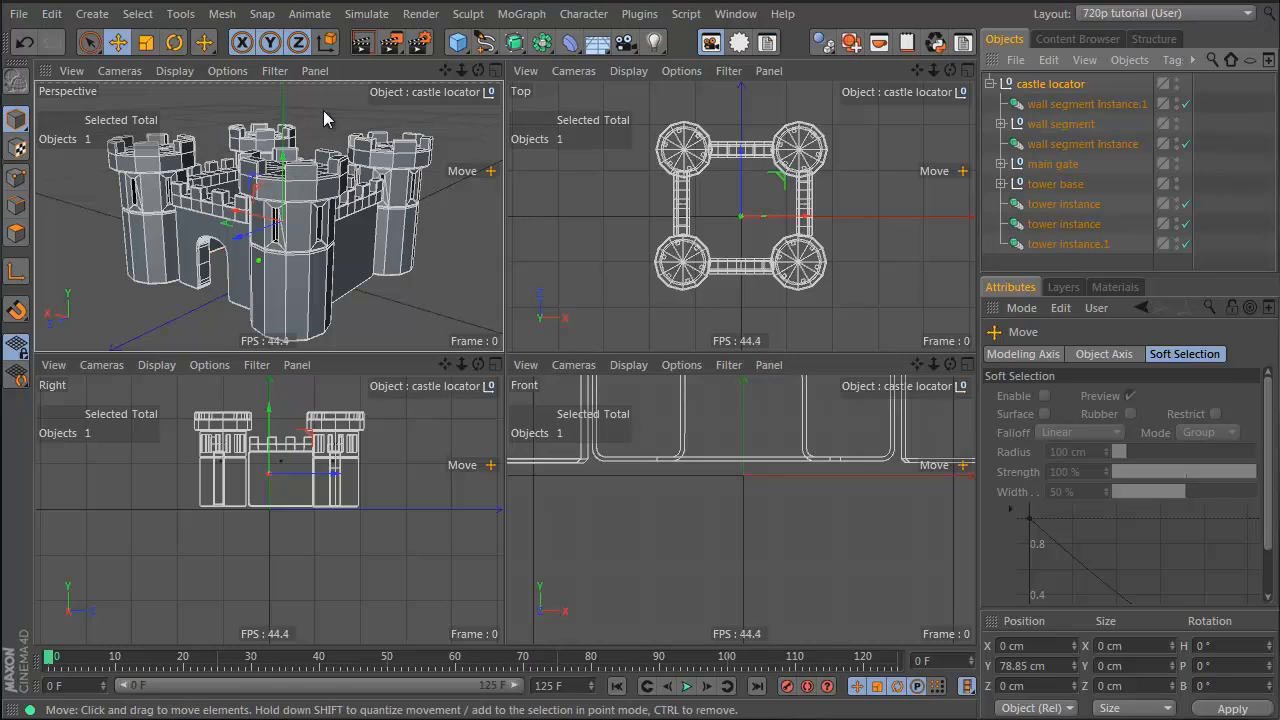
pyautogui.keyDown('alt'); pyautogui.moveTo(257, 191); pyautogui.dragTo(160, 214, button='right'); pyautogui.keyUp('alt')
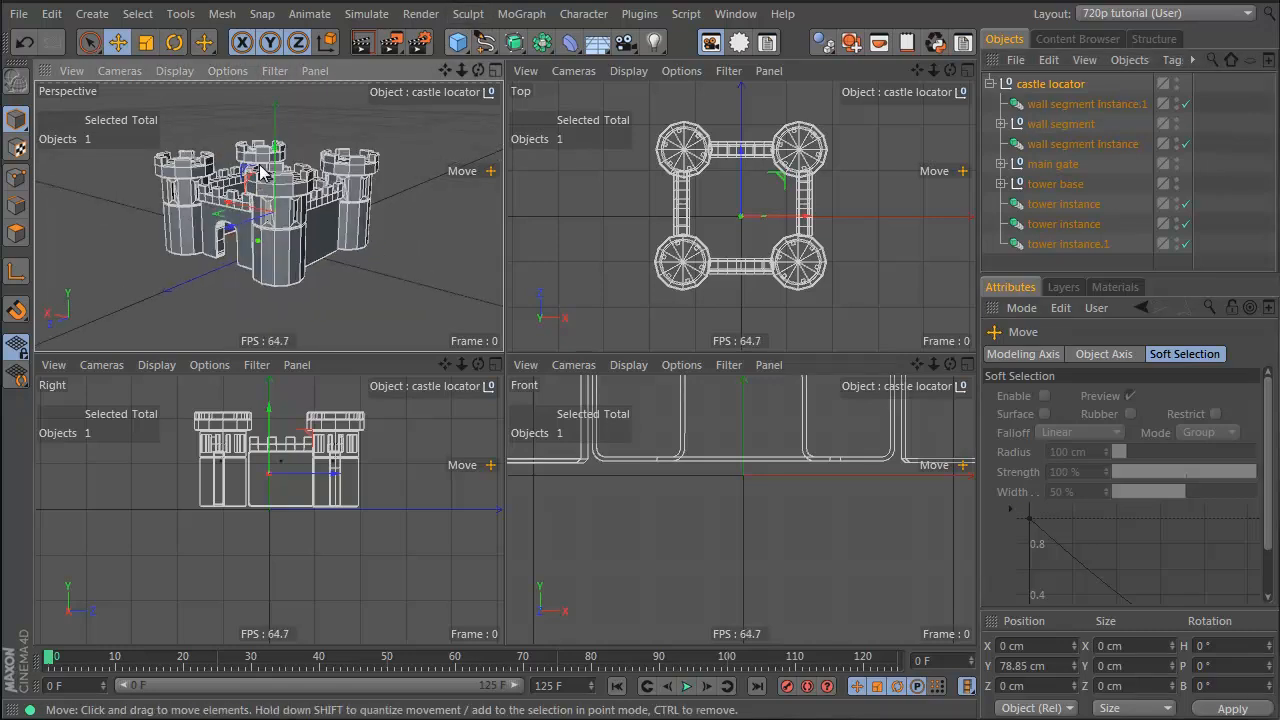
pyautogui.moveTo(260, 172); pyautogui.dragTo(262, 80)
pyautogui.moveTo(457, 41); pyautogui.dragTo(612, 108)
# Step: Give the castle locator a Rigid Body dynamics tag and copy that tag to all its children
pyautogui.click(1045, 105)
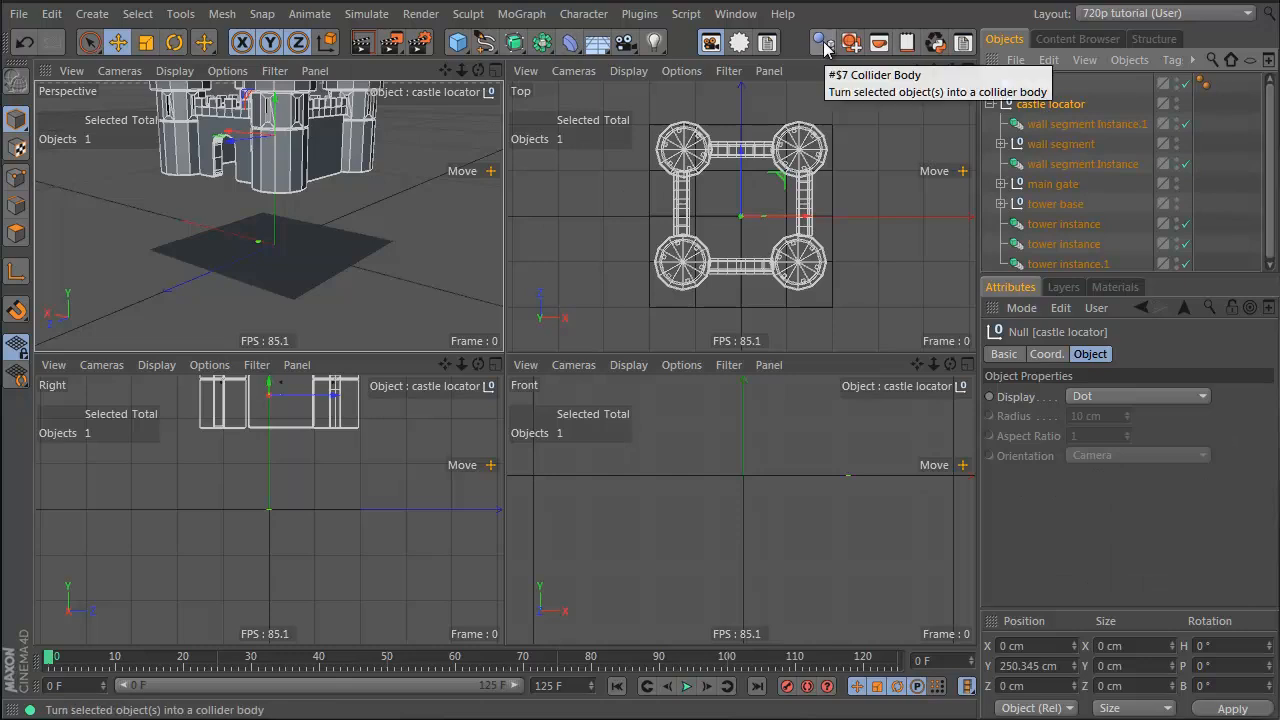
pyautogui.moveTo(823, 48); pyautogui.dragTo(865, 68)
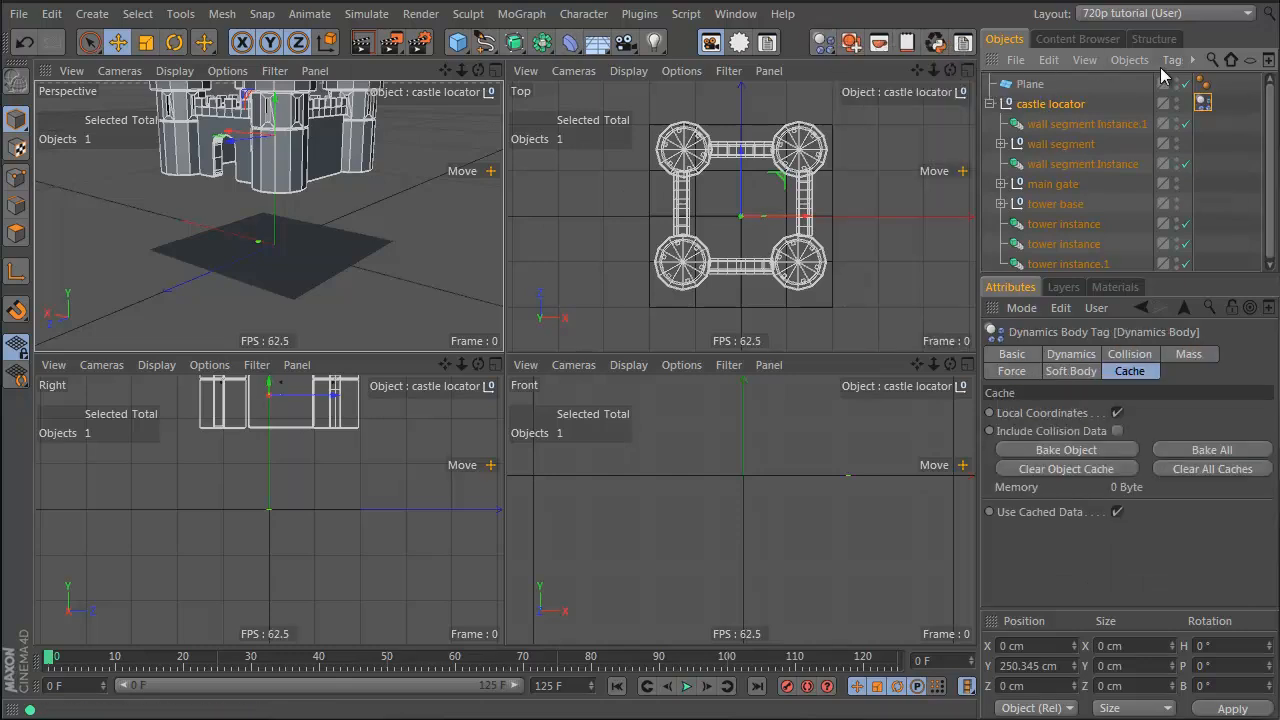
pyautogui.rightClick(1210, 100)
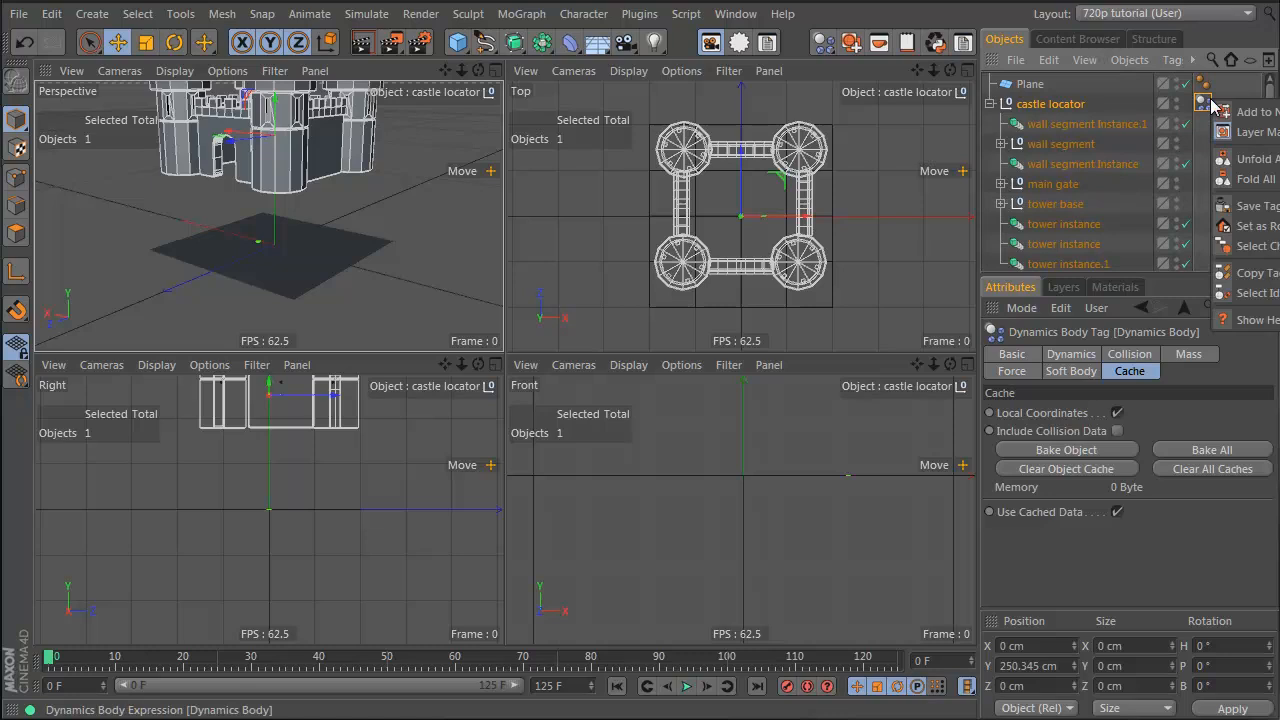
pyautogui.click(1252, 272)
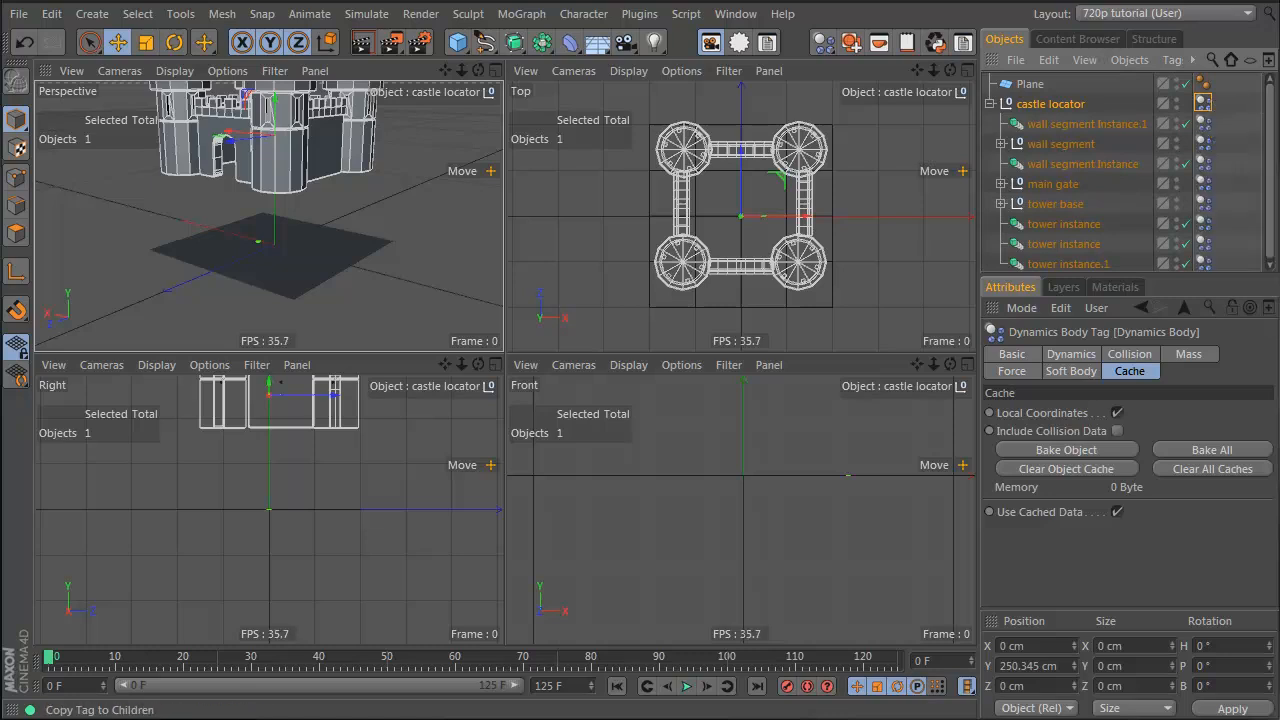
# Step: Make the Plane a Collider Body and scale it up uniformly to about 1810 cm wide
pyautogui.click(1030, 85)
pyautogui.moveTo(817, 50); pyautogui.dragTo(916, 145)
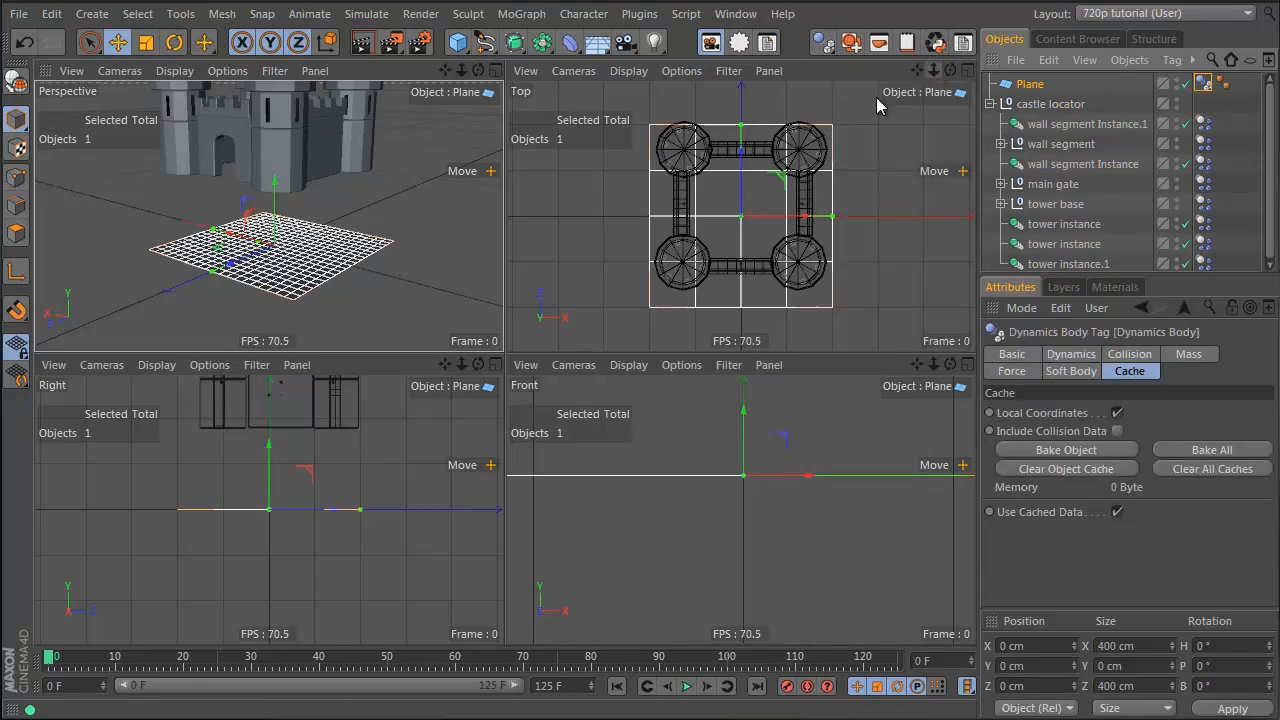
pyautogui.press('t')
pyautogui.moveTo(188, 266); pyautogui.dragTo(976, 384)
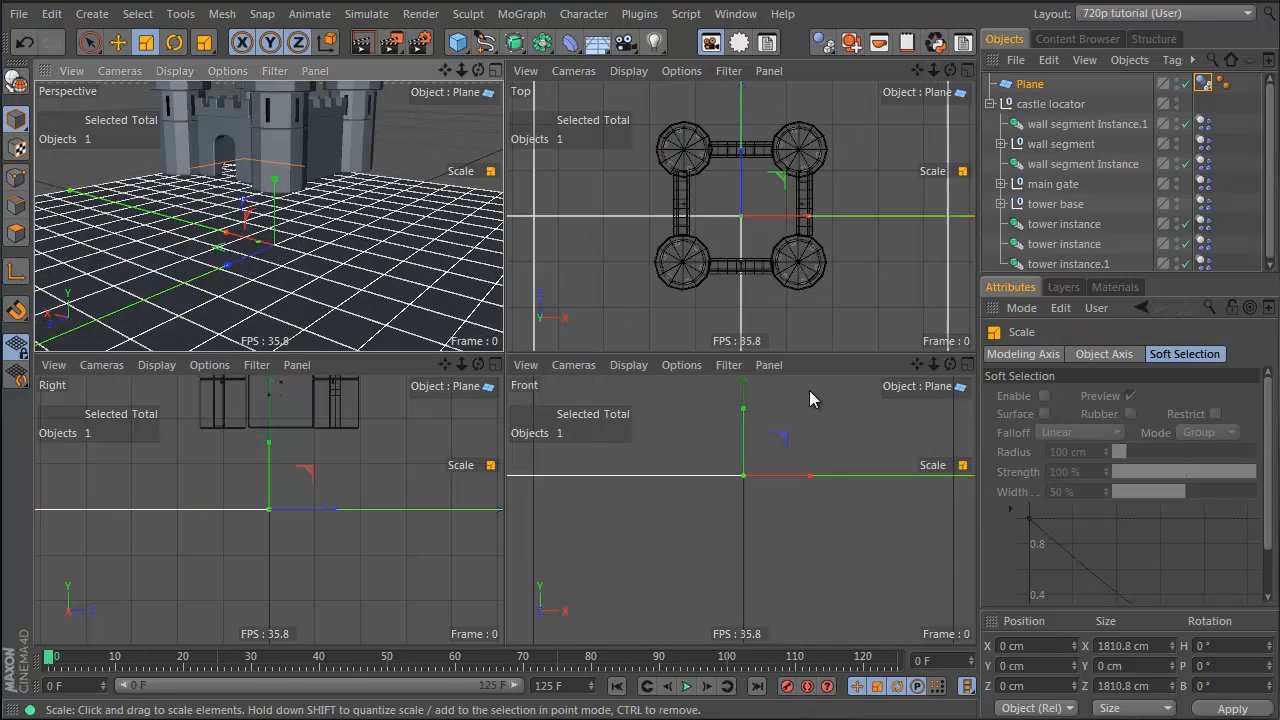
# Step: Maximize the perspective view, play the falling castle simulation and return to frame 0
pyautogui.middleClick(466, 111)
pyautogui.press('F8')
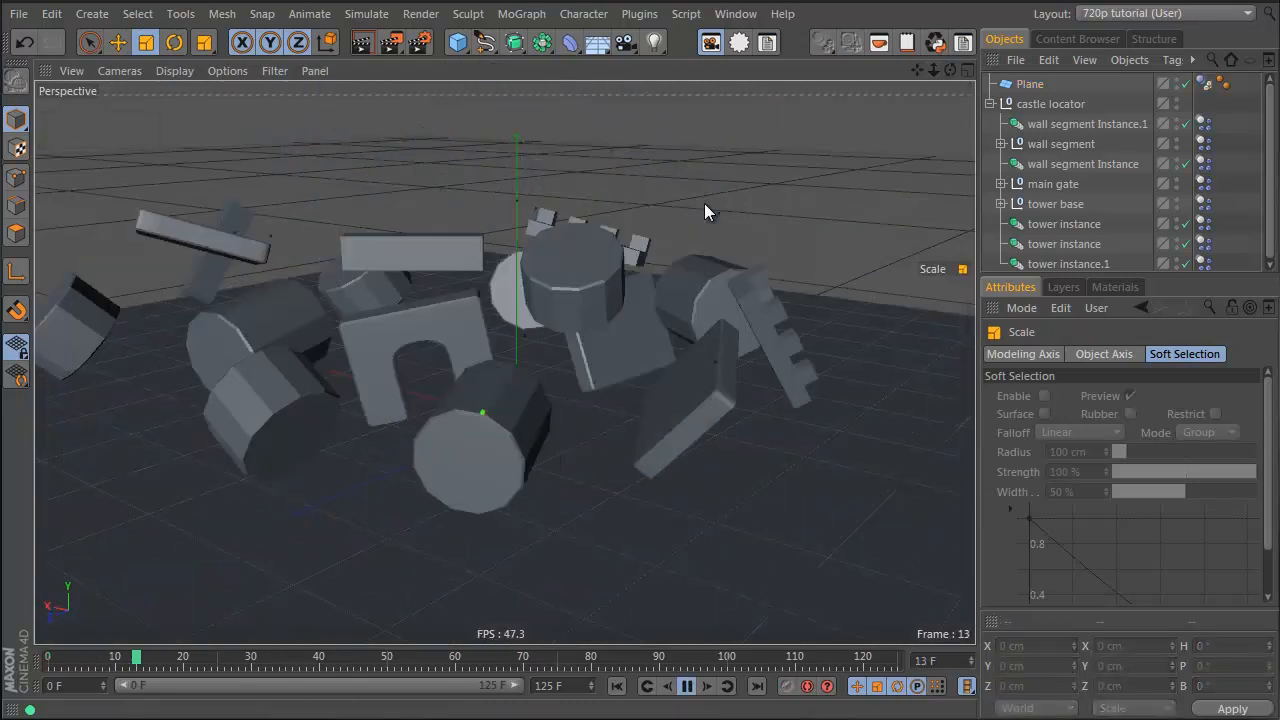
pyautogui.press('F8')
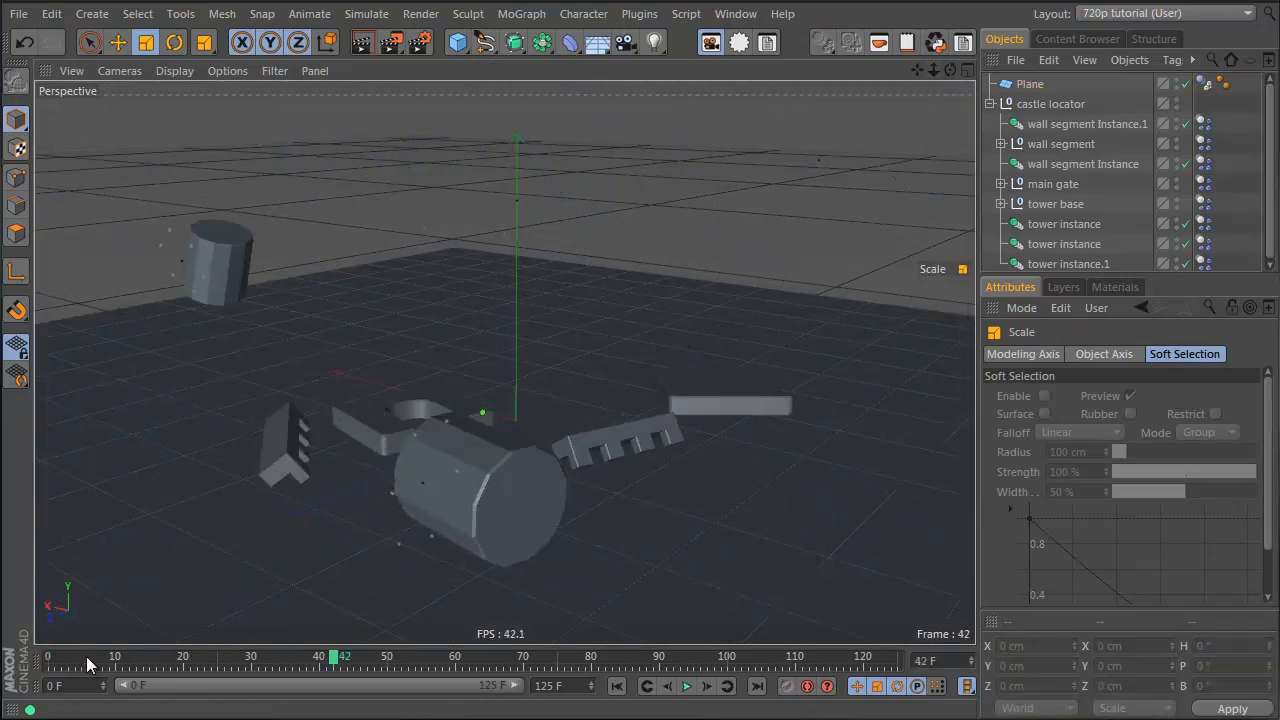
pyautogui.click(48, 657)
# Step: Examine the wall segment, its instances and the tower base to identify each part in the castle
pyautogui.keyDown('alt'); pyautogui.moveTo(540, 215); pyautogui.dragTo(480, 363, button='middle'); pyautogui.keyUp('alt')
pyautogui.keyDown('alt'); pyautogui.moveTo(427, 331); pyautogui.dragTo(680, 392); pyautogui.keyUp('alt')
pyautogui.click(1100, 125)
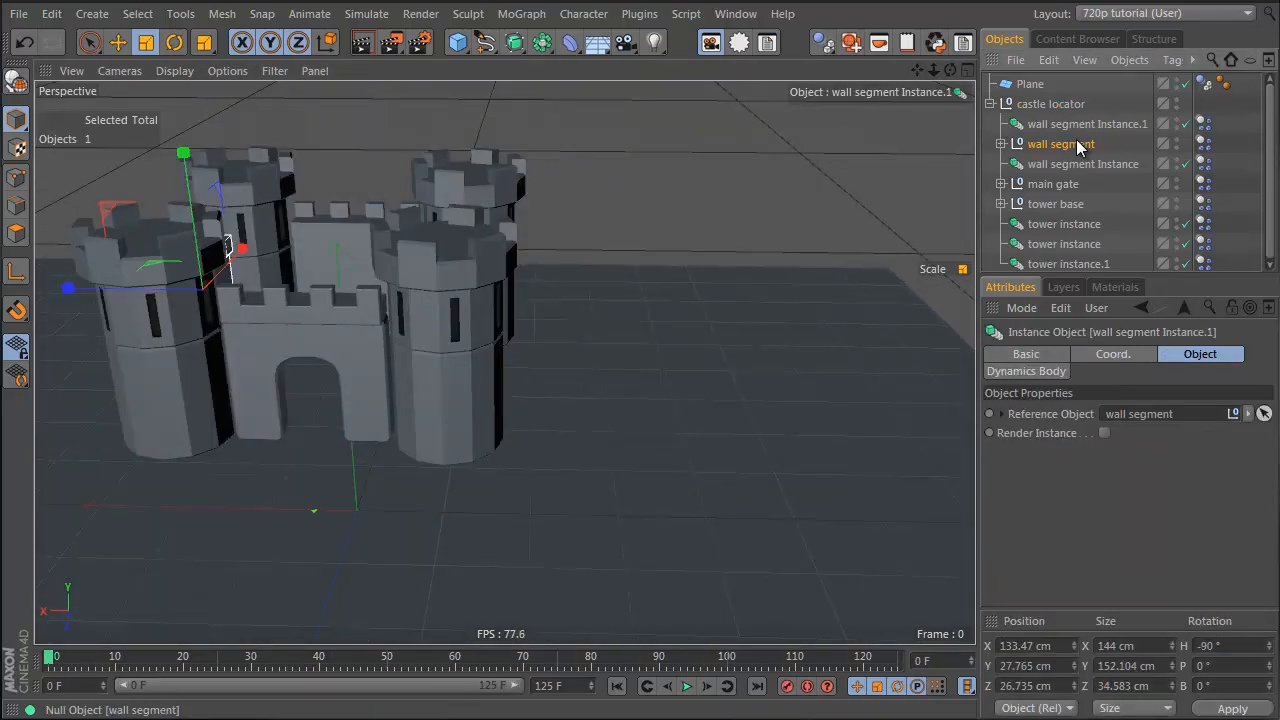
pyautogui.click(1080, 145)
pyautogui.click(1084, 164)
pyautogui.click(1087, 203)
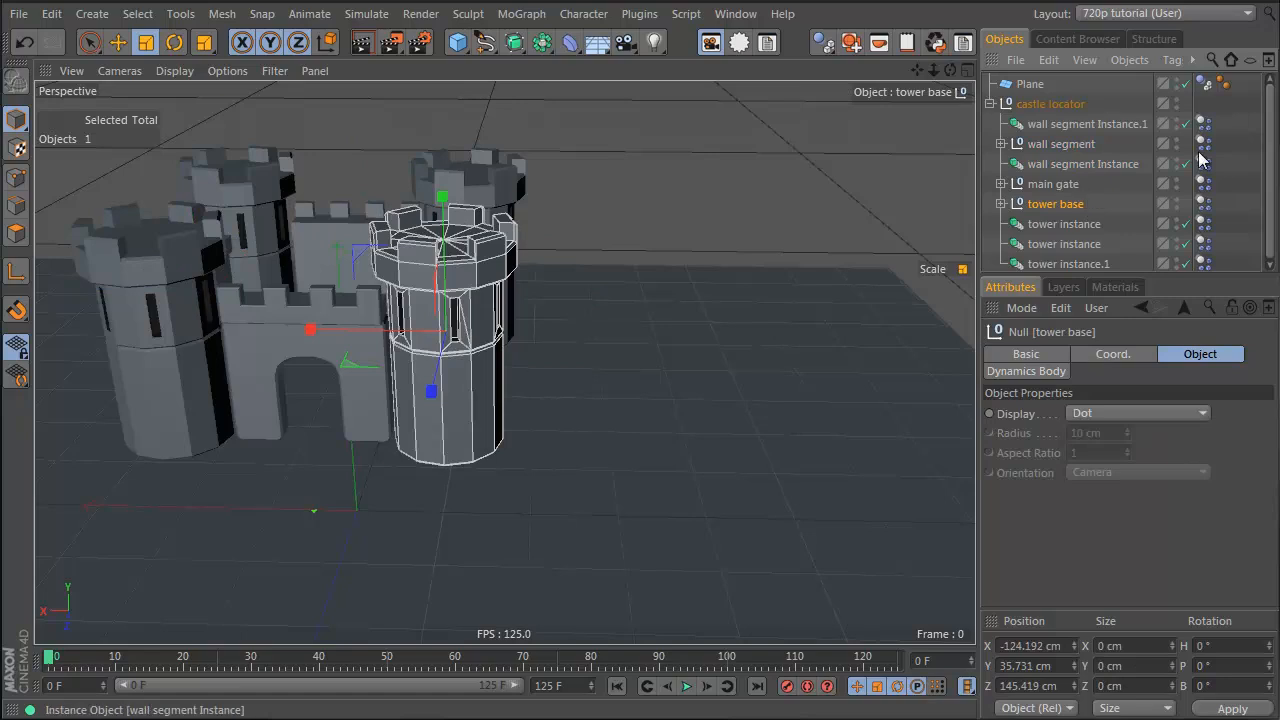
pyautogui.click(1050, 158)
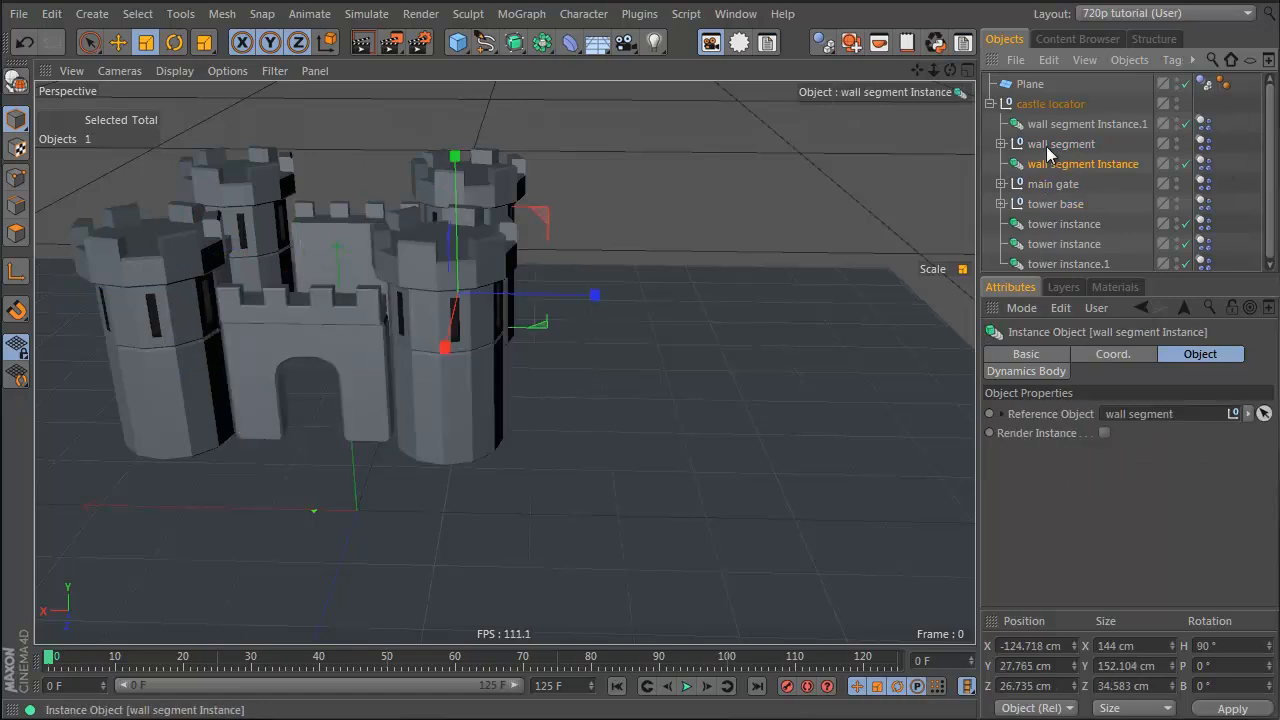
pyautogui.click(1050, 145)
# Step: Replay the collapse from a higher viewing angle and rewind to frame 0
pyautogui.keyDown('alt'); pyautogui.moveTo(323, 294); pyautogui.dragTo(403, 325); pyautogui.keyUp('alt')
pyautogui.press('F8')
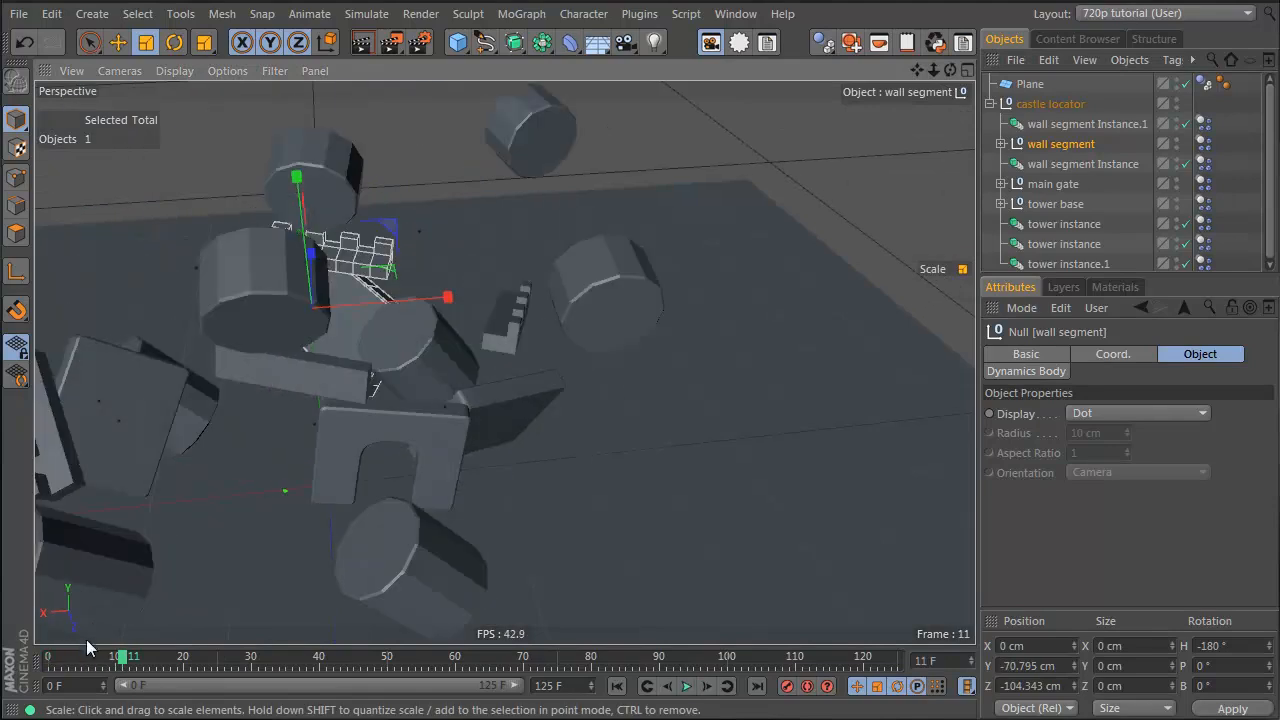
pyautogui.moveTo(82, 656); pyautogui.dragTo(46, 656)
# Step: Set Inherit Tag to Compound Collision Shape on the Dynamics Body tags of all eight castle parts
pyautogui.moveTo(1218, 110); pyautogui.dragTo(1210, 268)
pyautogui.click(1131, 356)
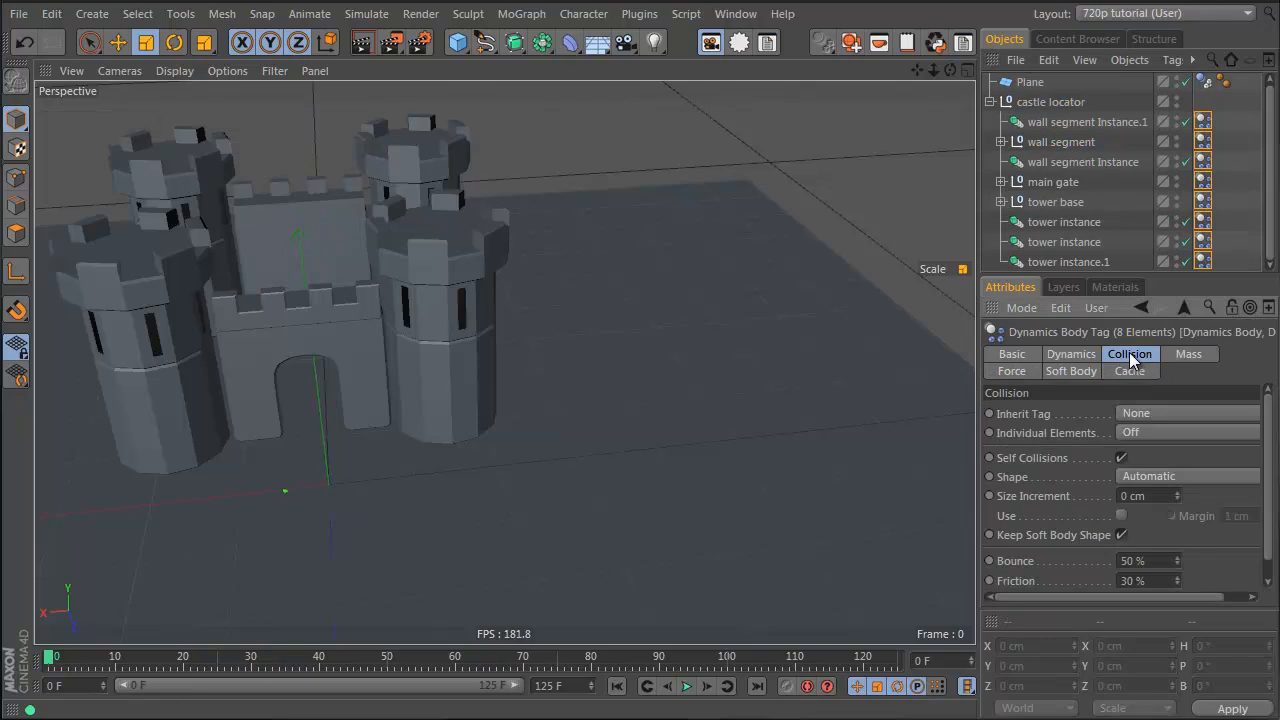
pyautogui.click(1188, 414)
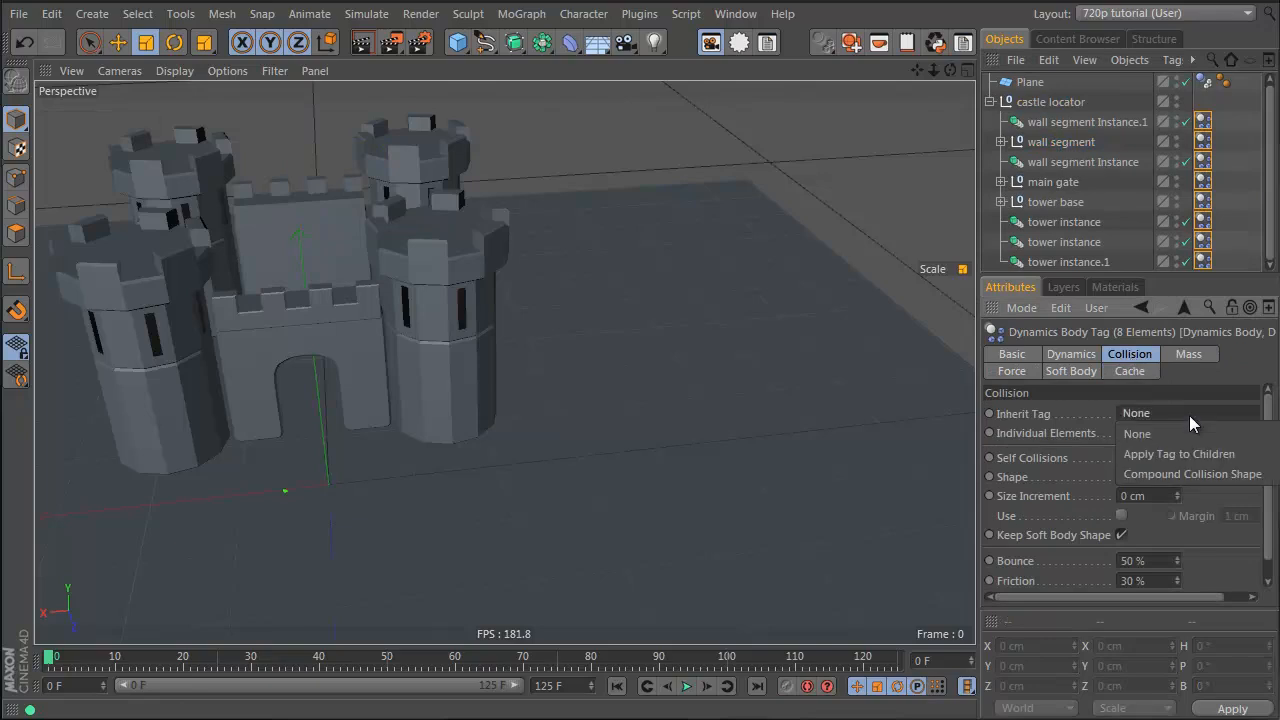
pyautogui.click(1192, 475)
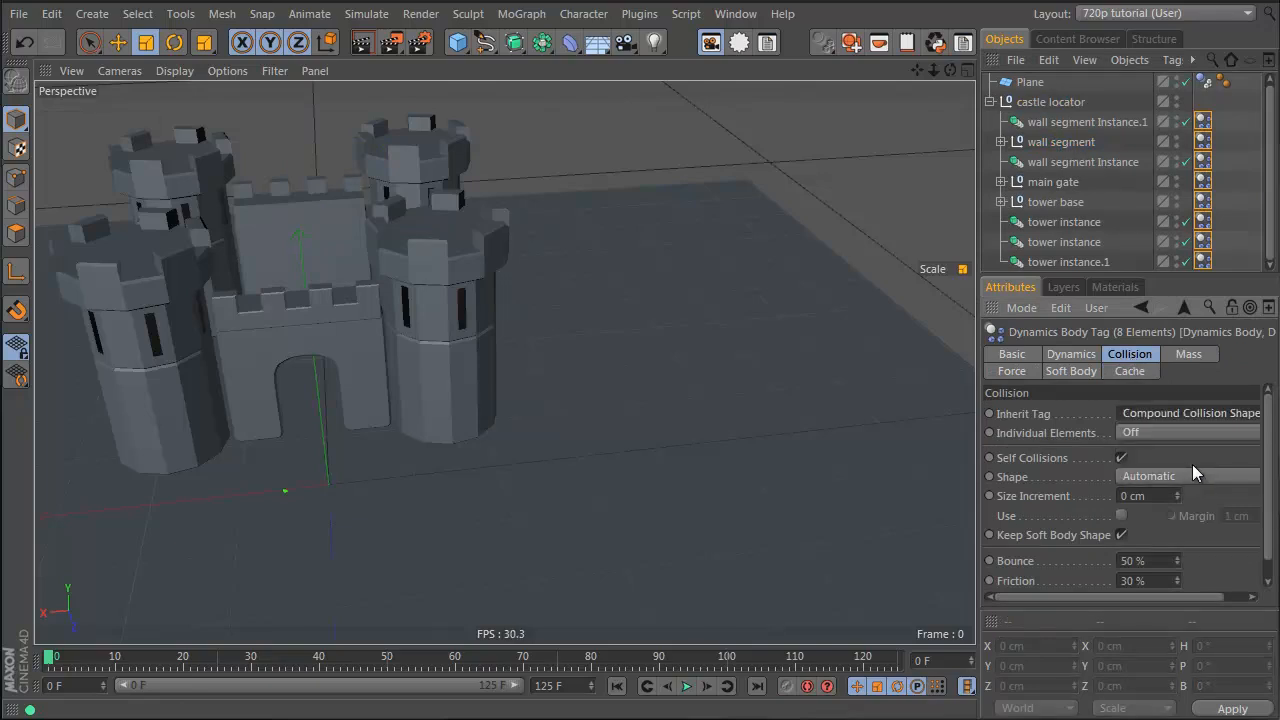
pyautogui.click(1249, 165)
# Step: Test the compound collision setting by playing the simulation, and rewind to frame 0
pyautogui.press('F8')
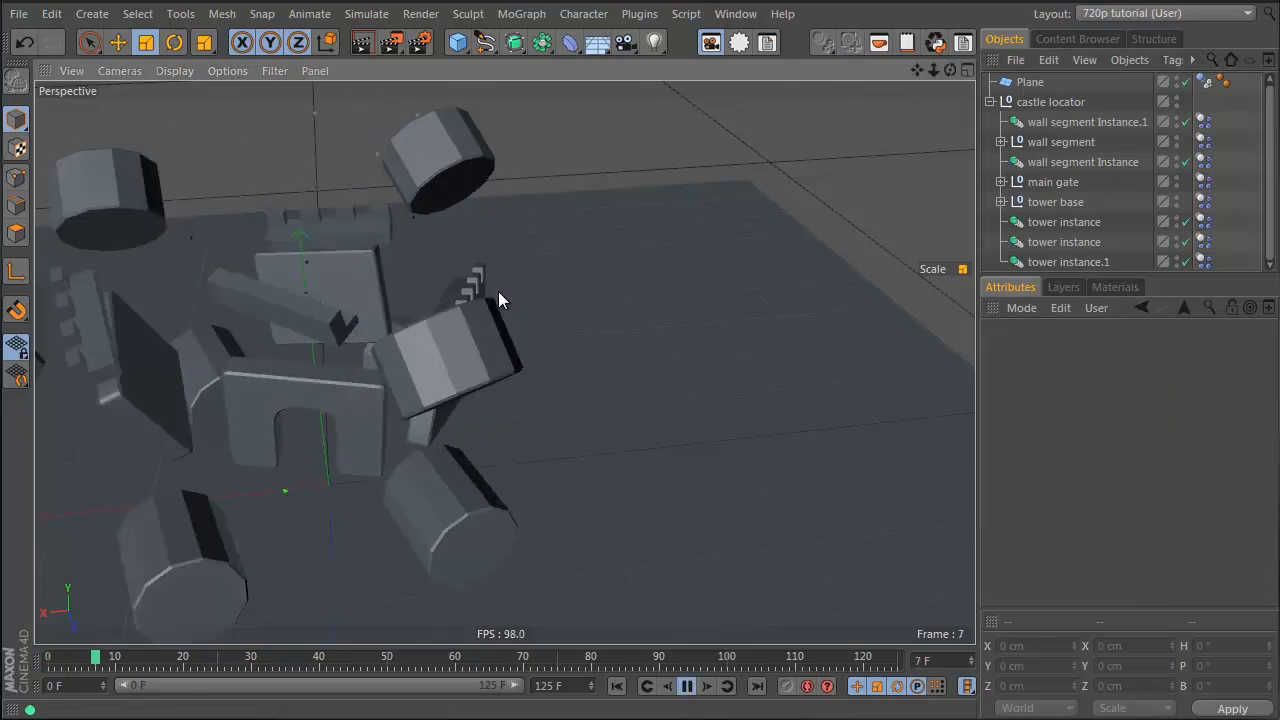
pyautogui.press('F8')
pyautogui.moveTo(118, 659); pyautogui.dragTo(48, 657)
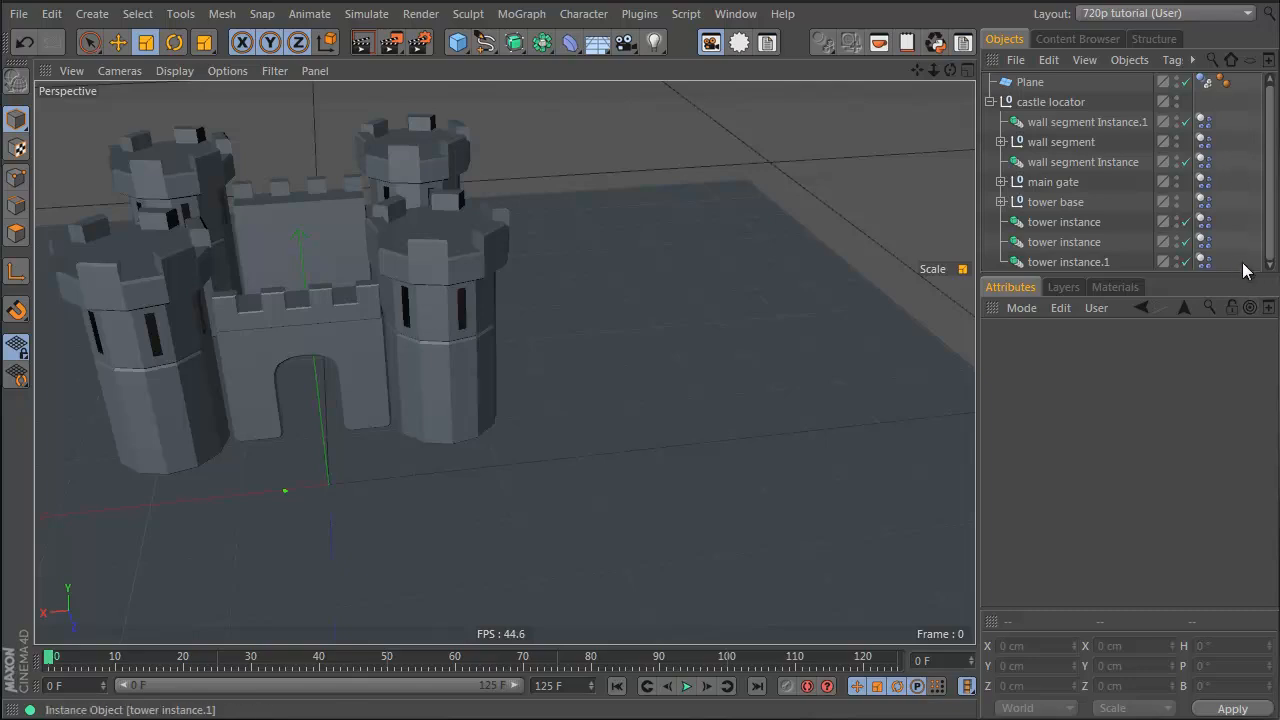
# Step: Enlarge the object list and delete the Dynamics Body tags of all castle parts except wall segment Instance.1
pyautogui.moveTo(1243, 276); pyautogui.dragTo(1222, 440)
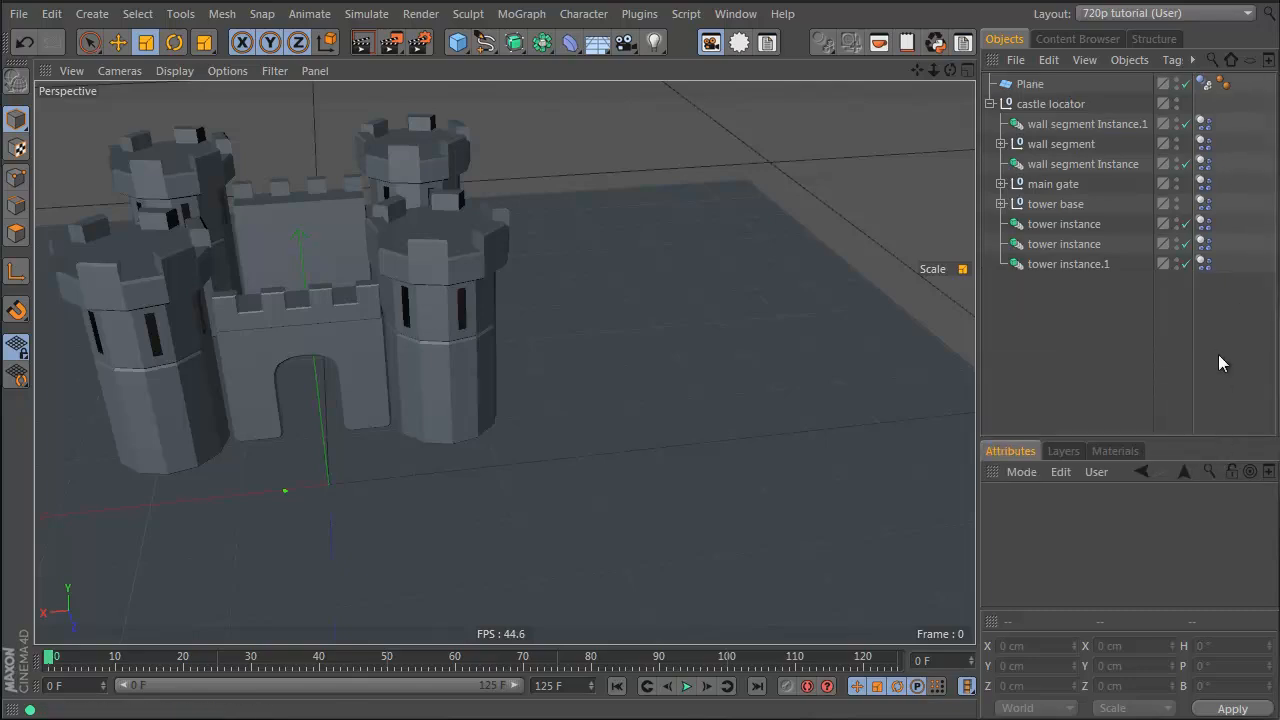
pyautogui.moveTo(1222, 143); pyautogui.dragTo(1206, 286)
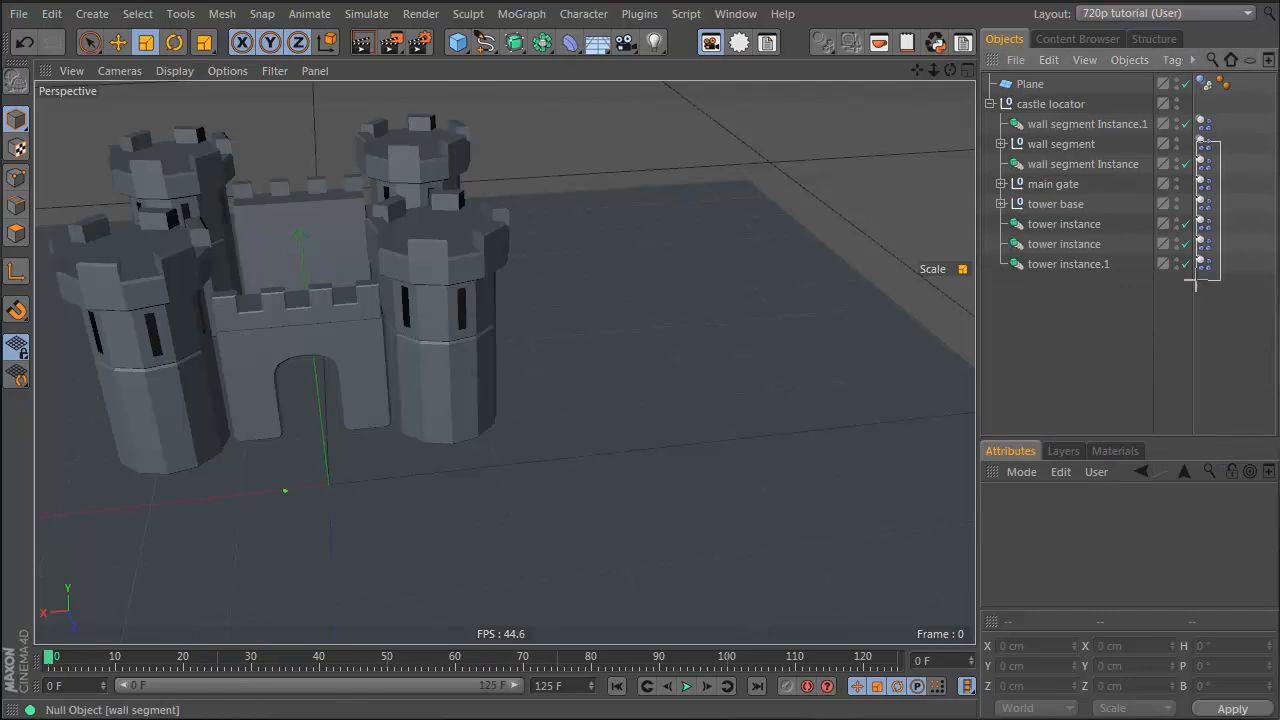
pyautogui.press('Delete')
# Step: Play the simulation to check wall segment Instance.1, rewind, and inspect the Dynamics Body tag on the wall segment's Cube
pyautogui.click(1107, 123)
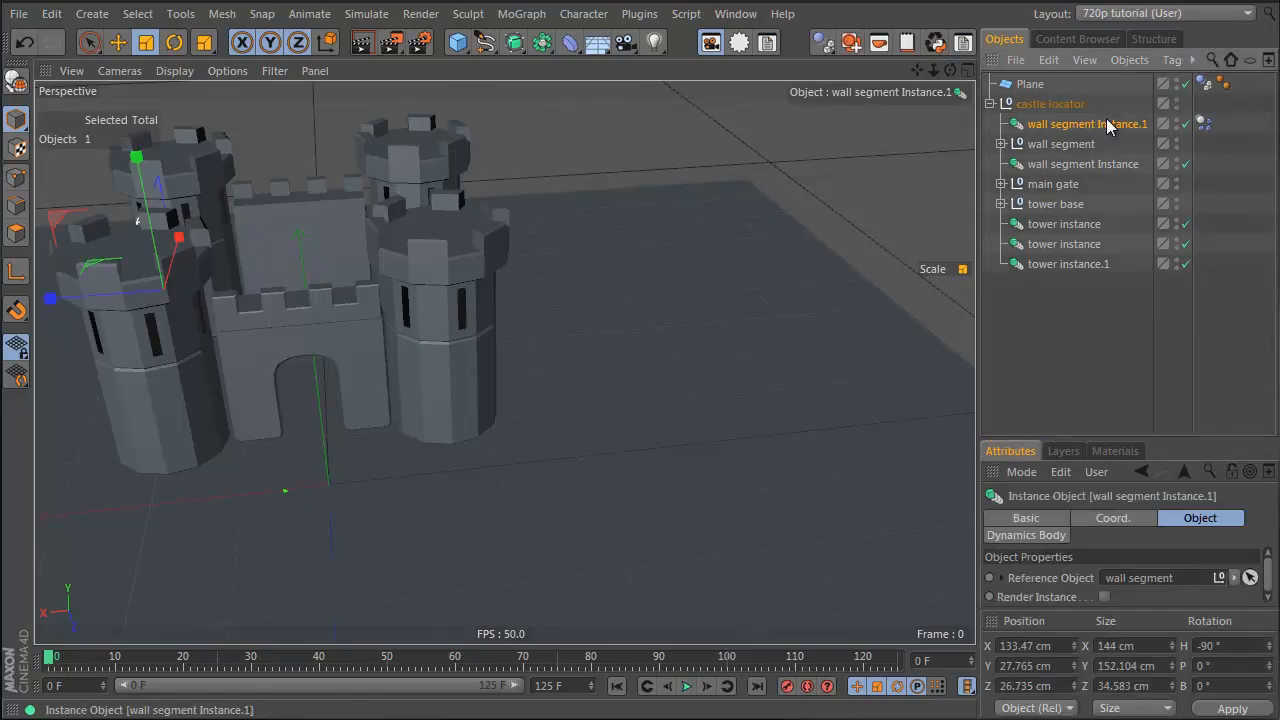
pyautogui.keyDown('alt'); pyautogui.moveTo(327, 281); pyautogui.dragTo(325, 322); pyautogui.keyUp('alt')
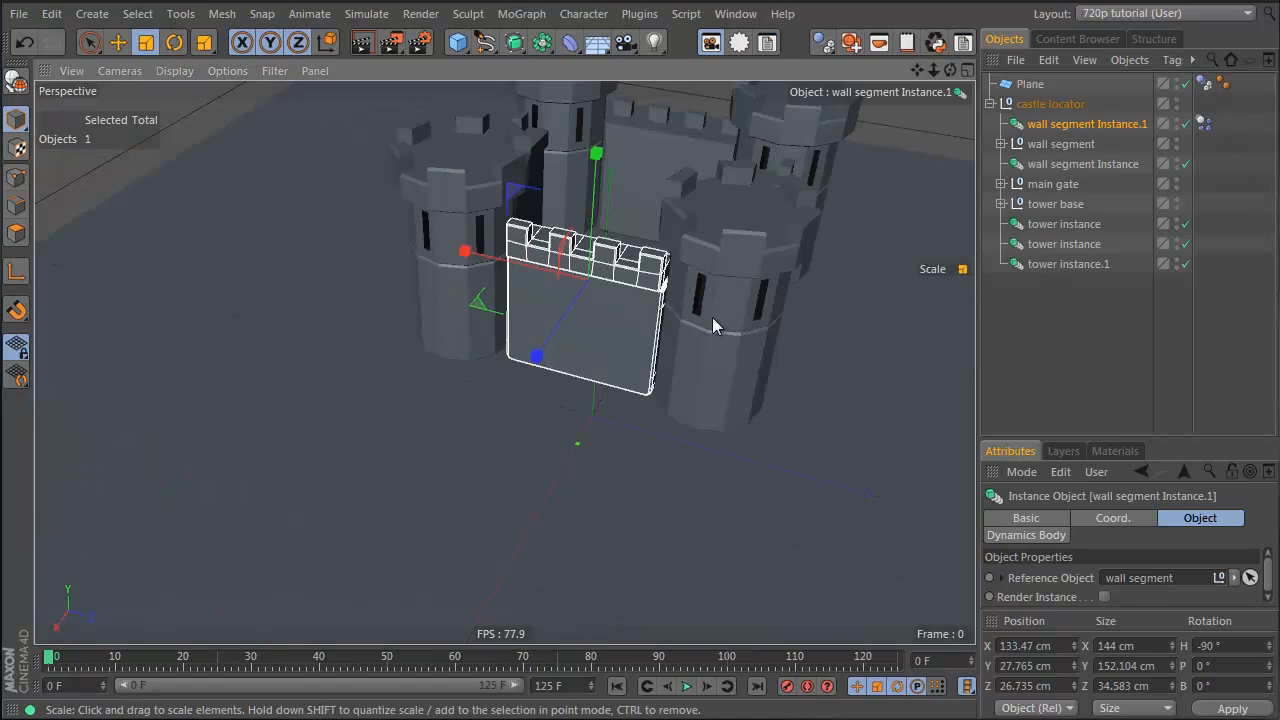
pyautogui.press('F8')
pyautogui.press('F8')
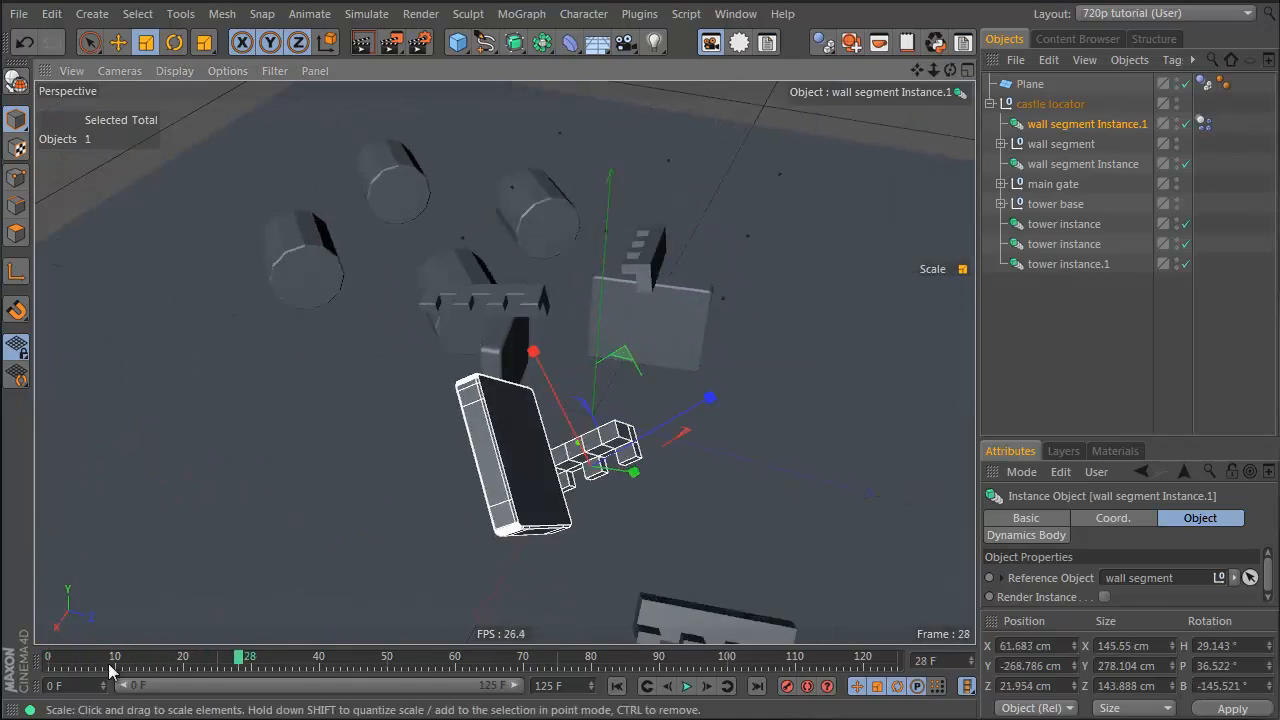
pyautogui.hotkey('shift', 'f')
pyautogui.click(1001, 144)
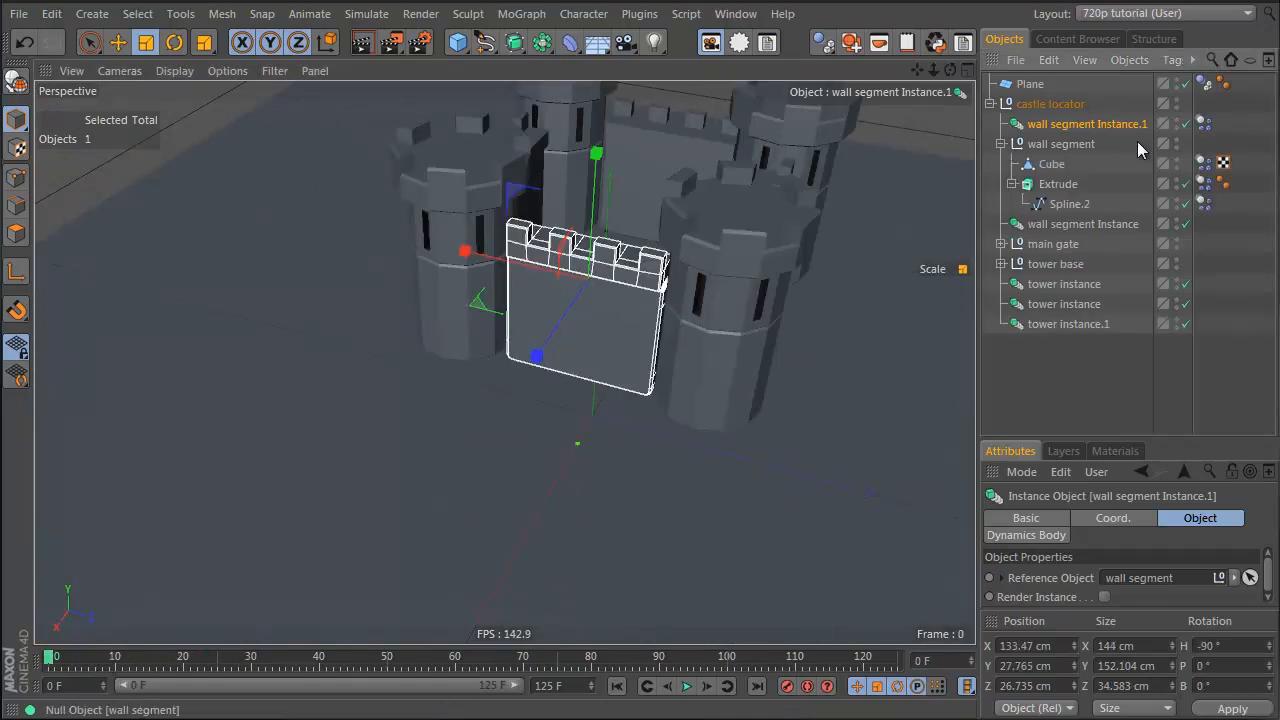
pyautogui.click(1206, 165)
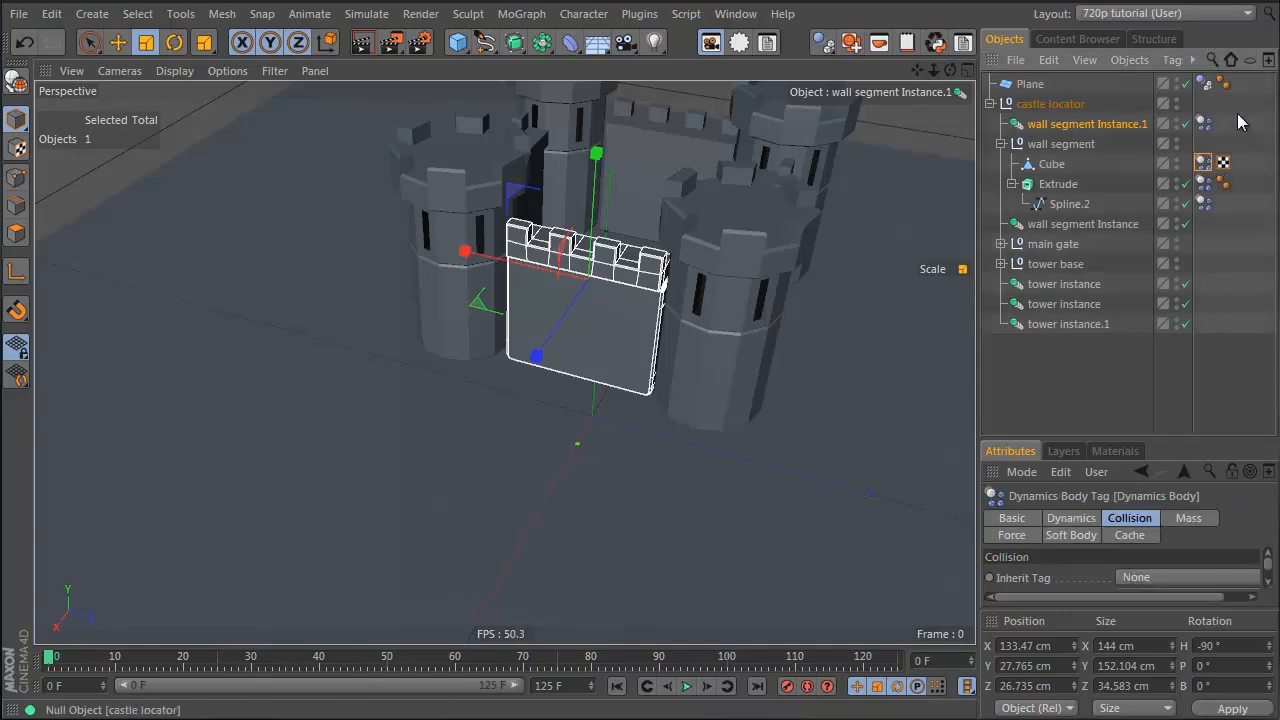
# Step: Undo the plane scaling and all dynamics tagging, back to before the castle locator received its Dynamics Body tag
pyautogui.hotkey('ctrl', 'z')
pyautogui.hotkey('ctrl', 'z')
pyautogui.hotkey('ctrl', 'z')
pyautogui.hotkey('ctrl', 'z')
pyautogui.hotkey('ctrl', 'z')
pyautogui.hotkey('ctrl', 'z')
pyautogui.hotkey('ctrl', 'z')
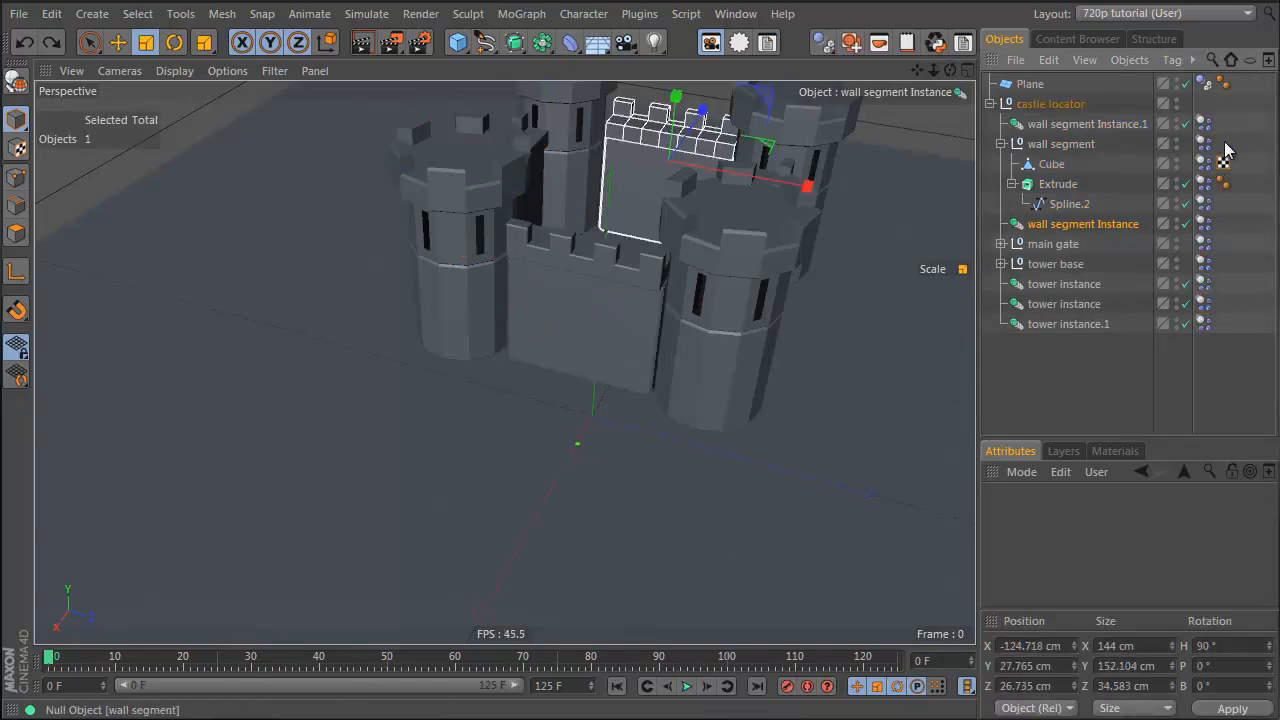
pyautogui.hotkey('ctrl', 'z')
pyautogui.hotkey('ctrl', 'z')
pyautogui.hotkey('ctrl', 'z')
pyautogui.hotkey('ctrl', 'z')
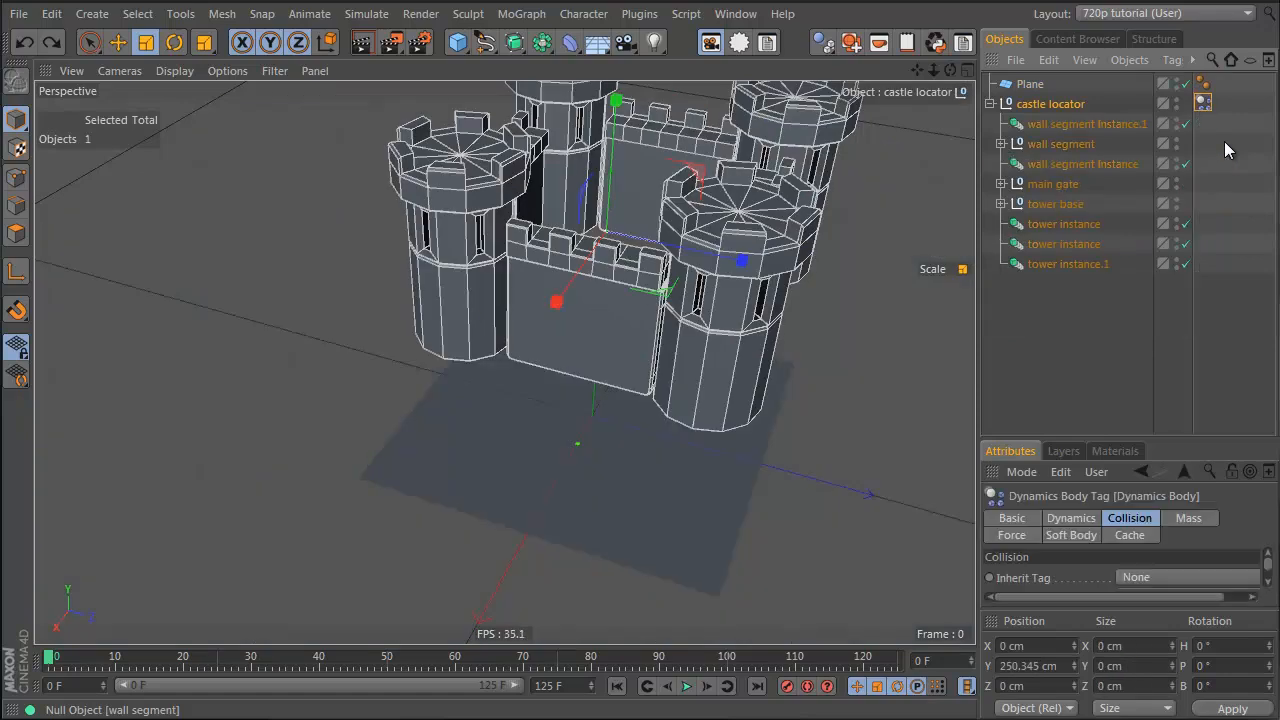
pyautogui.hotkey('ctrl', 'z')
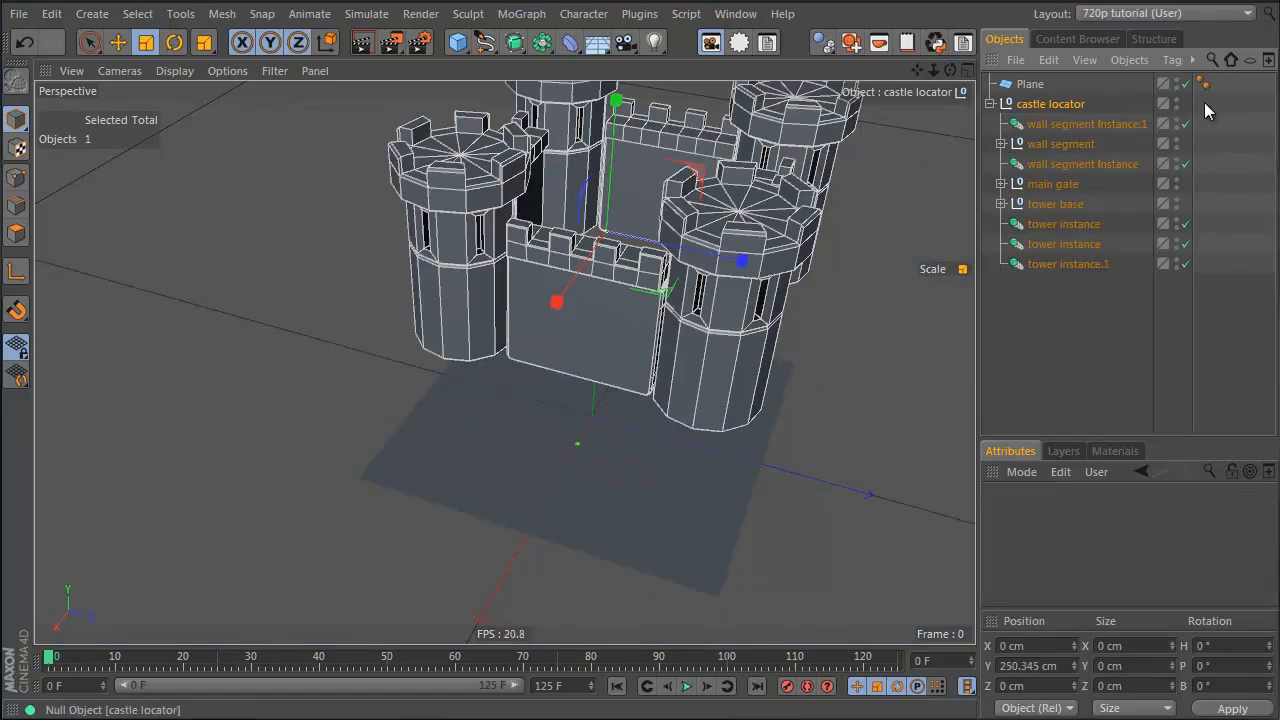
# Step: Select the eight parts directly under the castle locator and give each a Rigid Body dynamics tag
pyautogui.moveTo(1124, 326); pyautogui.dragTo(1084, 192)
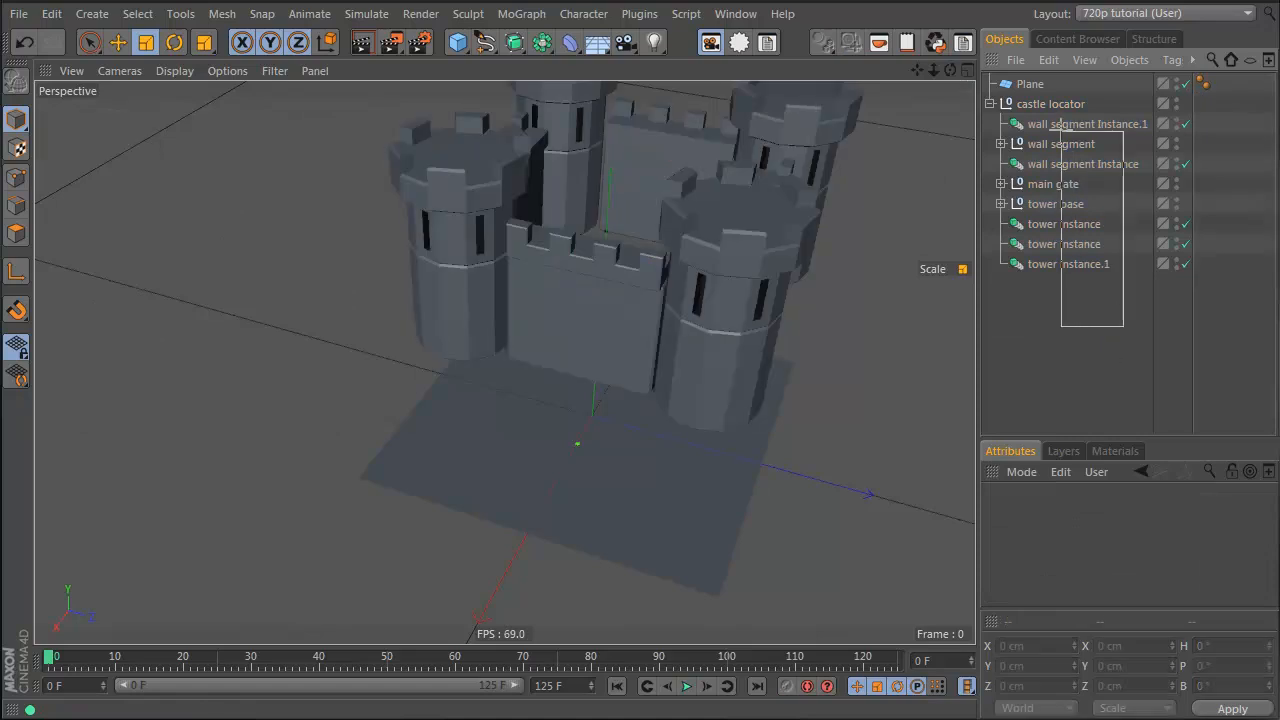
pyautogui.moveTo(1062, 130); pyautogui.dragTo(1060, 126)
pyautogui.moveTo(826, 44); pyautogui.dragTo(921, 70)
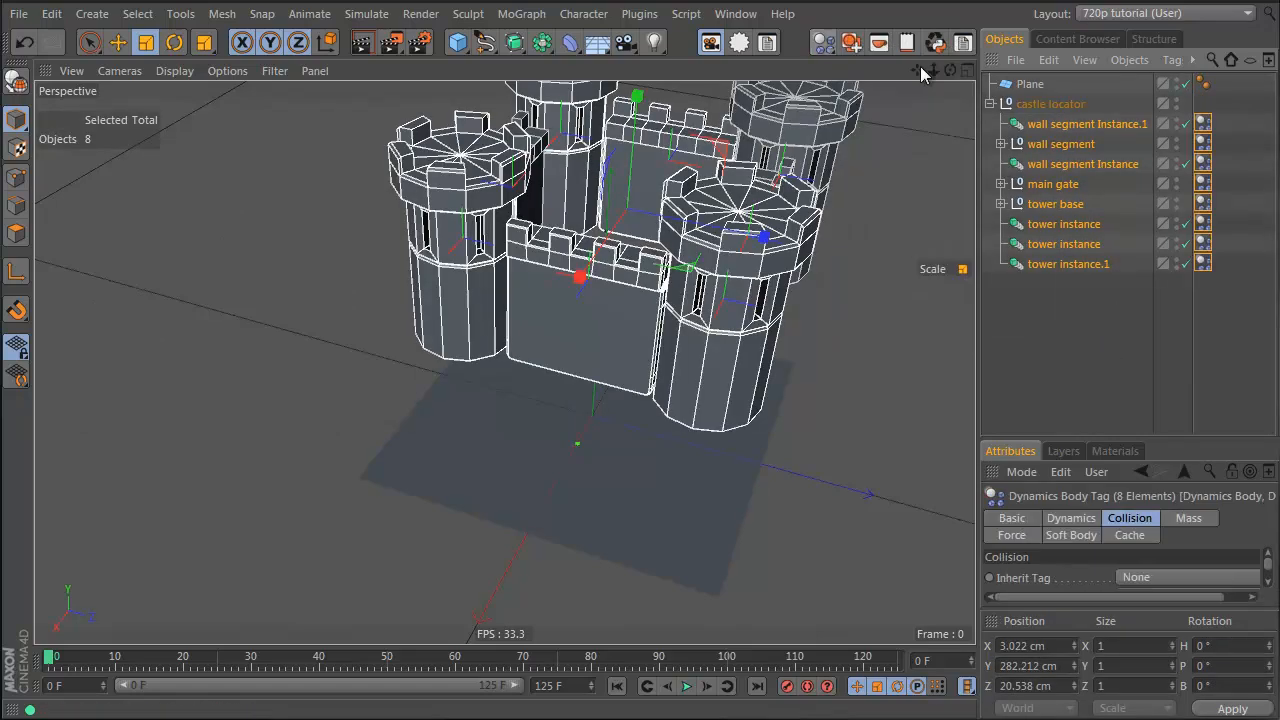
# Step: Scale the ground plane up to about 936 by 936 cm so it extends well beyond the castle
pyautogui.click(1057, 340)
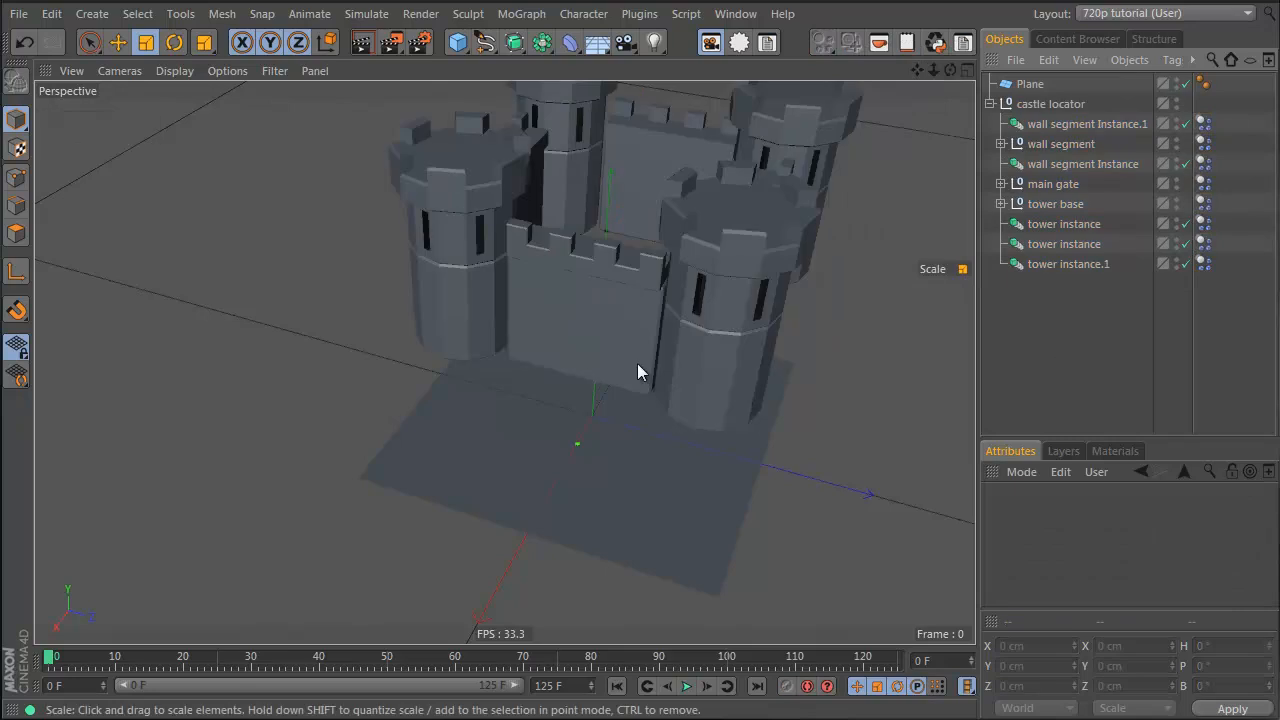
pyautogui.click(1026, 84)
pyautogui.moveTo(429, 409); pyautogui.dragTo(775, 392)
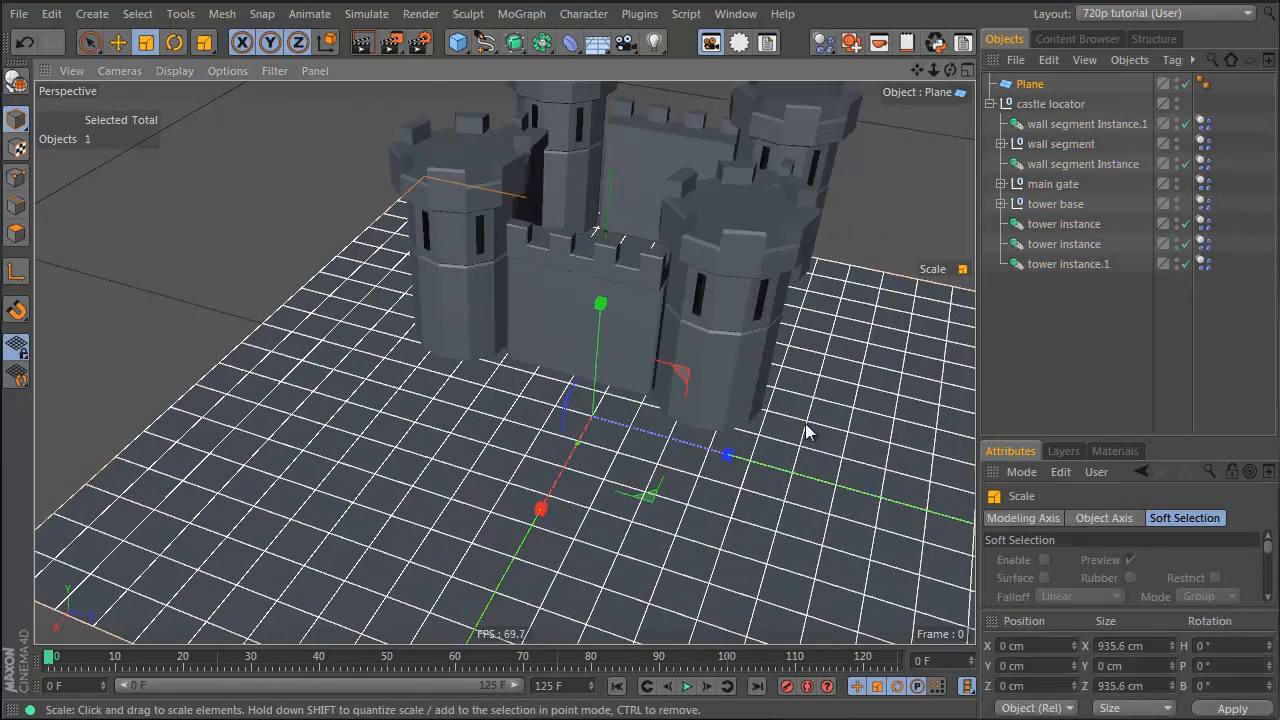
# Step: Play the simulation to check how the castle parts drop on the enlarged plane, and rewind to frame 0
pyautogui.click(1038, 356)
pyautogui.press('F8')
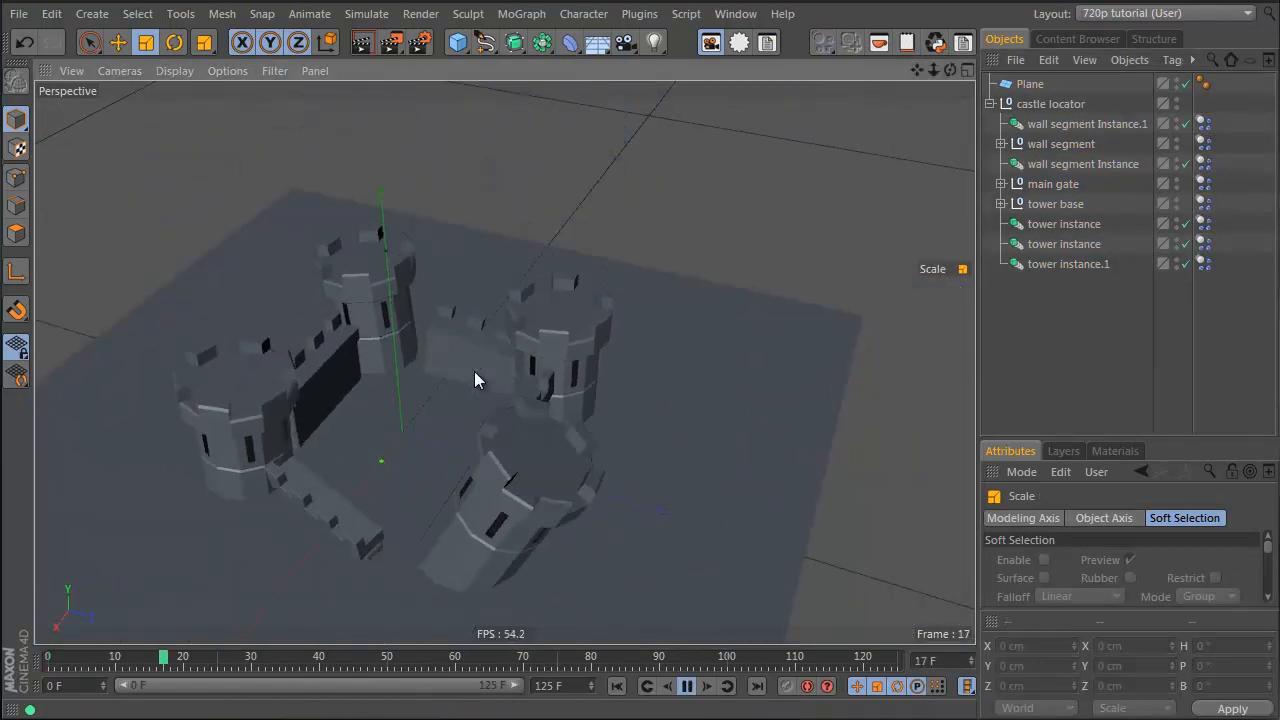
pyautogui.press('F8')
pyautogui.moveTo(64, 662); pyautogui.dragTo(26, 662)
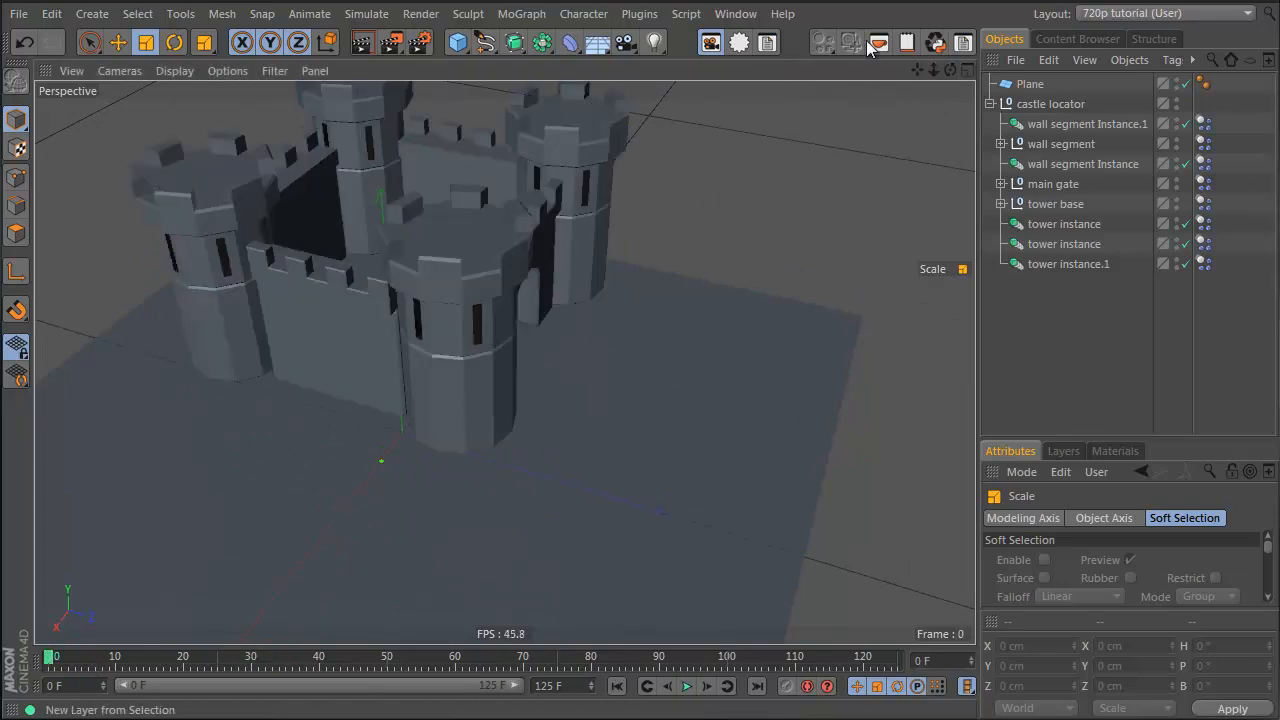
# Step: Give the ground plane a Collider Body dynamics tag and clear the selection
pyautogui.click(1030, 84)
pyautogui.click(822, 42)
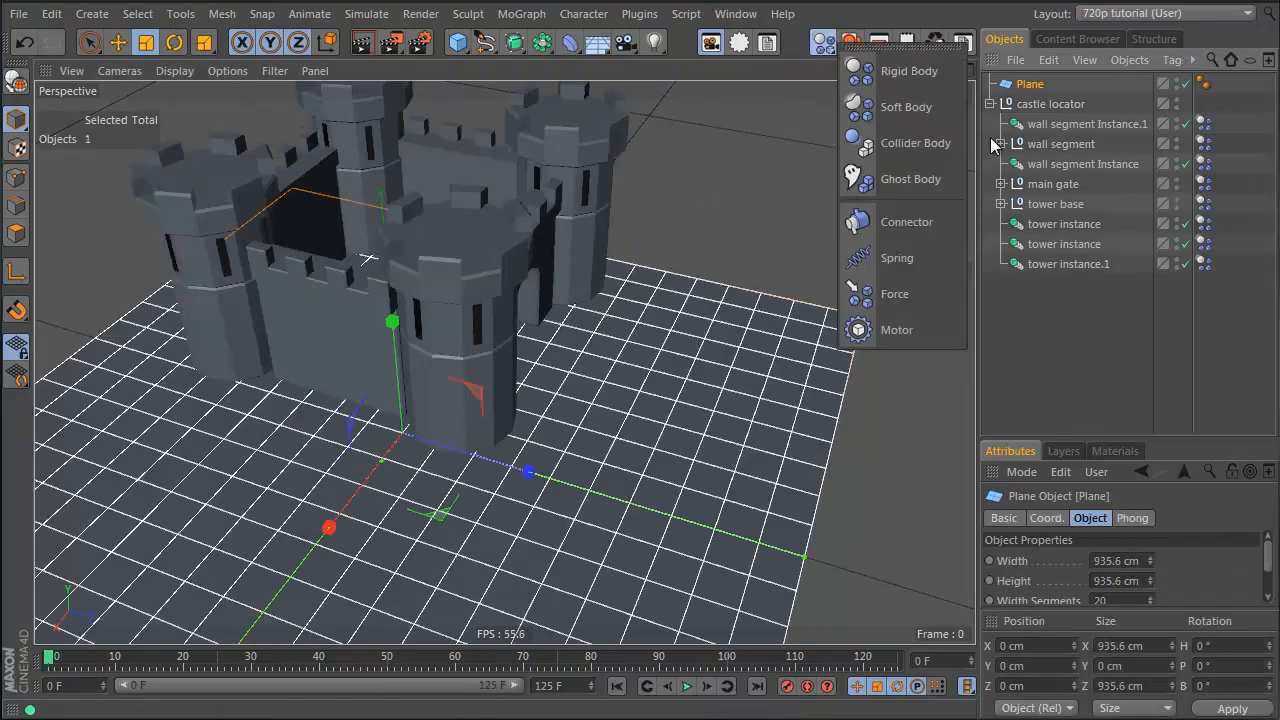
pyautogui.click(914, 146)
pyautogui.click(1159, 297)
# Step: Play the simulation twice, examine from several angles which castle parts land on or pass through the plane, and rewind
pyautogui.press('F8')
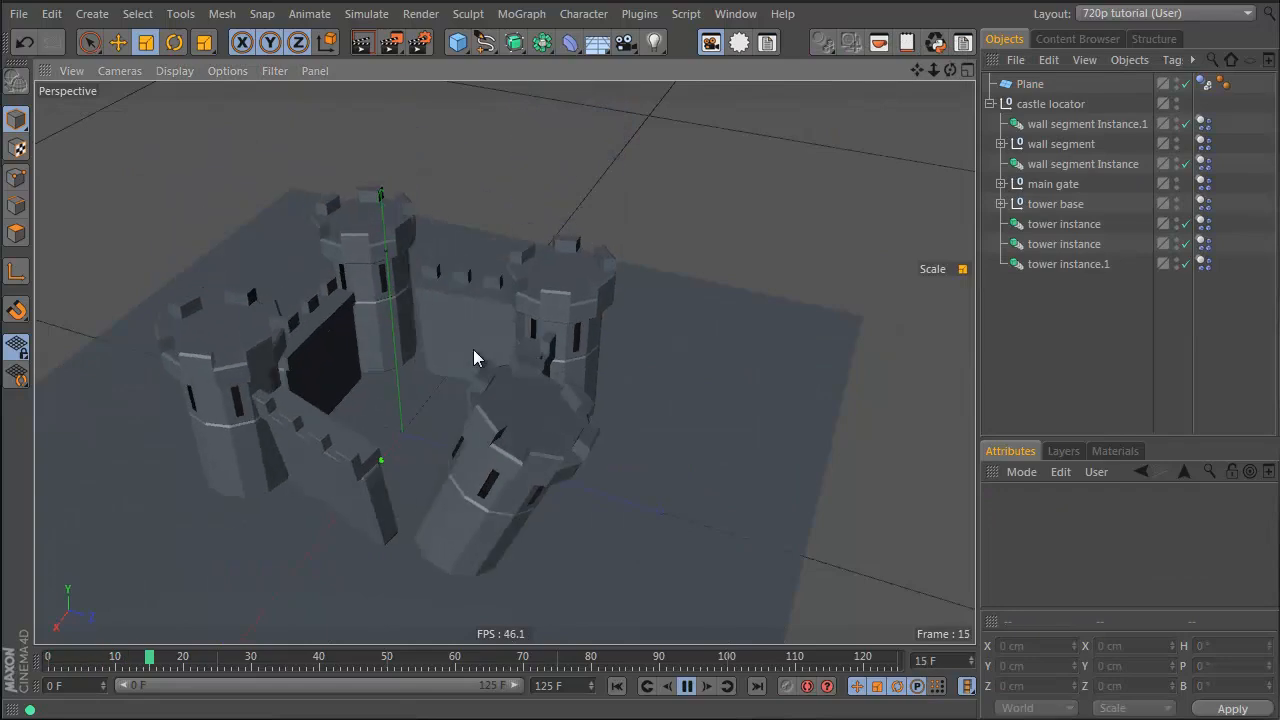
pyautogui.press('F8')
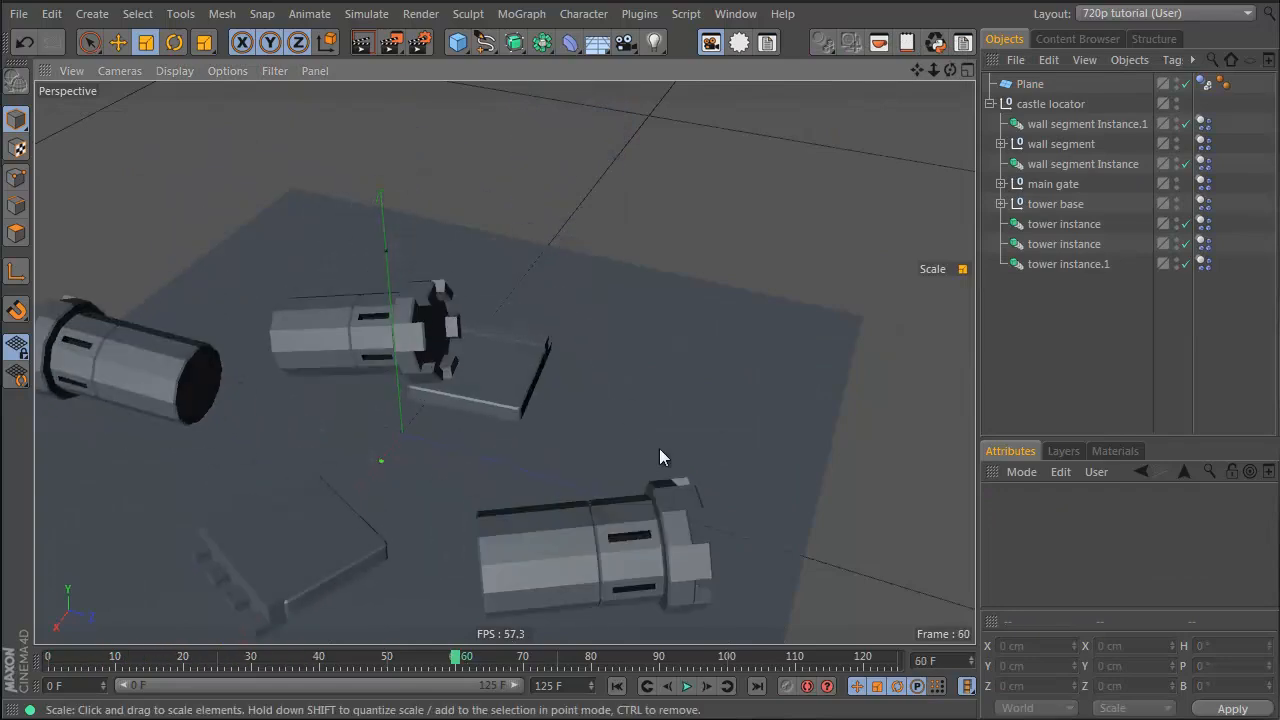
pyautogui.keyDown('alt'); pyautogui.moveTo(659, 492); pyautogui.dragTo(528, 355); pyautogui.keyUp('alt')
pyautogui.keyDown('alt'); pyautogui.moveTo(690, 390); pyautogui.dragTo(640, 4, button='middle'); pyautogui.keyUp('alt')
pyautogui.keyDown('alt'); pyautogui.moveTo(766, 391); pyautogui.dragTo(476, 277, button='right'); pyautogui.keyUp('alt')
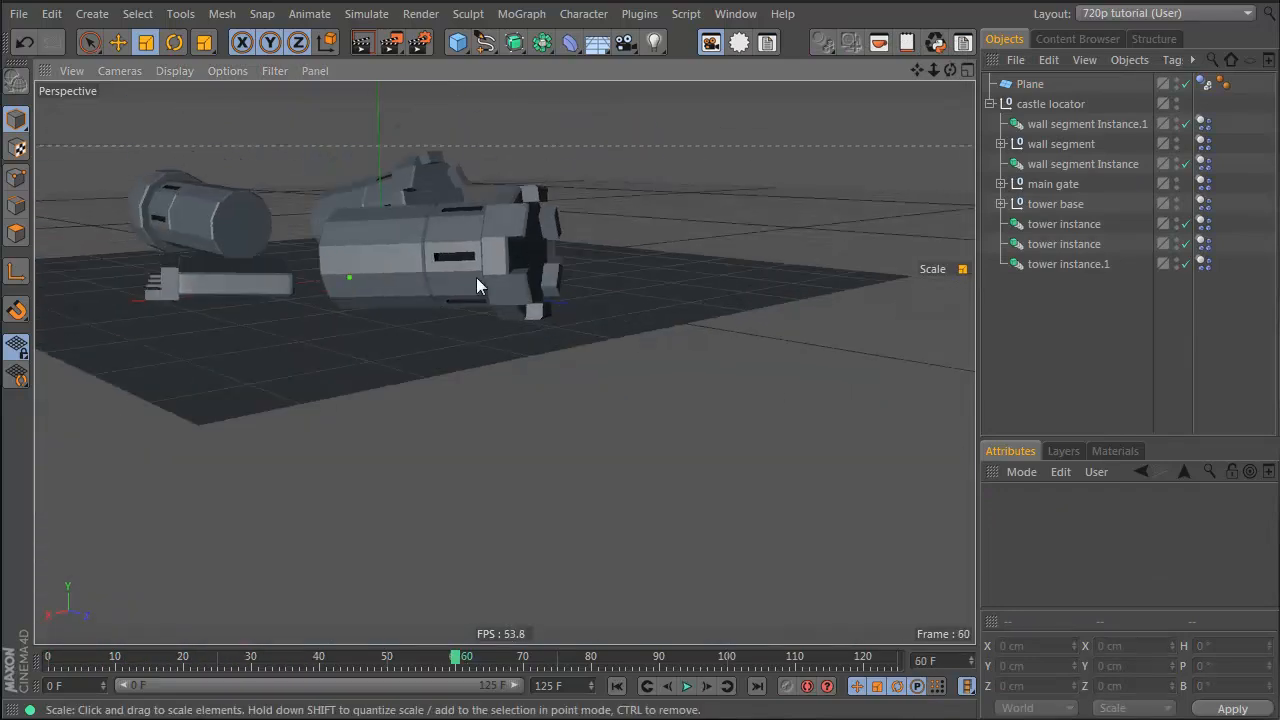
pyautogui.keyDown('alt'); pyautogui.moveTo(475, 295); pyautogui.dragTo(530, 530); pyautogui.keyUp('alt')
pyautogui.keyDown('alt'); pyautogui.moveTo(451, 446); pyautogui.dragTo(150, 530, button='right'); pyautogui.keyUp('alt')
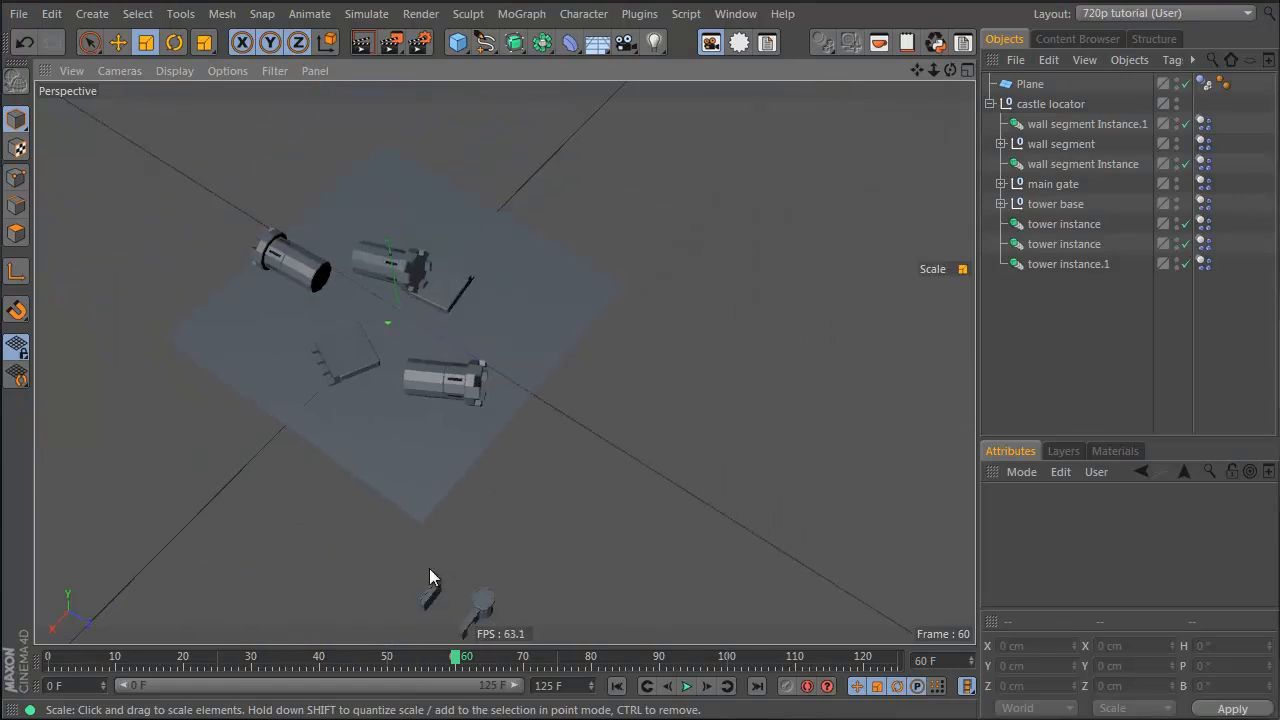
pyautogui.click(50, 660)
pyautogui.press('F8')
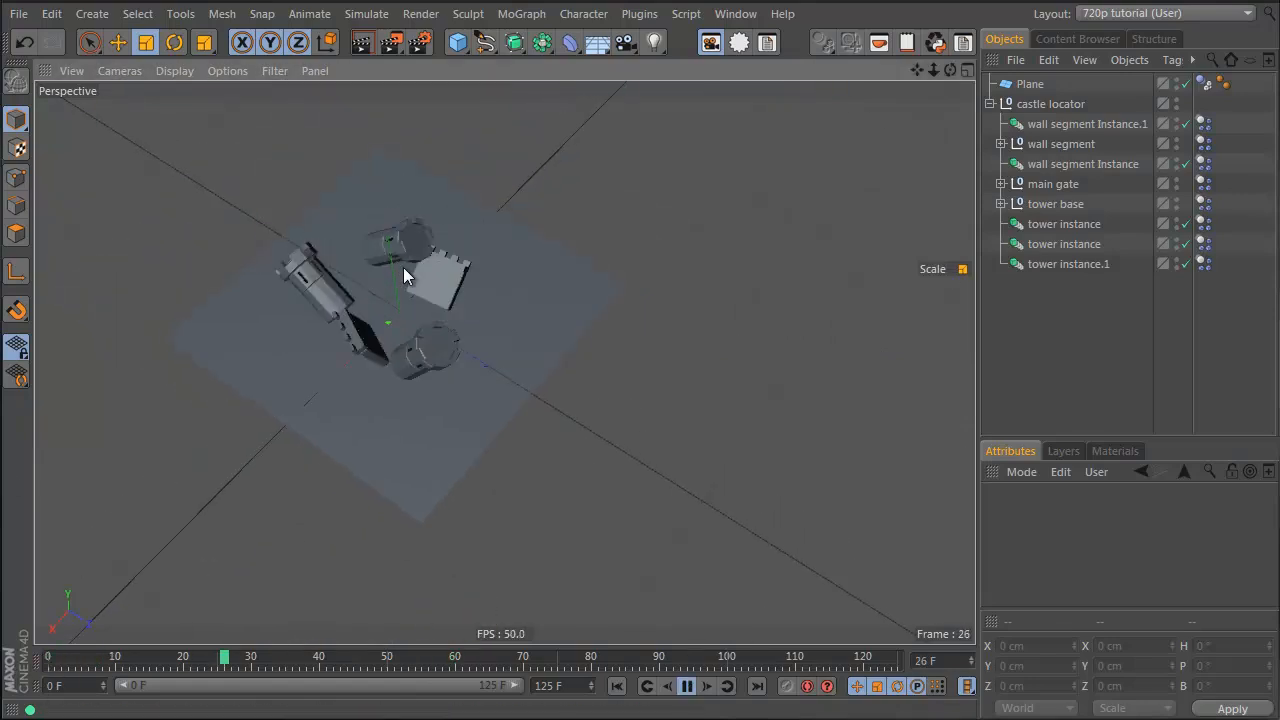
pyautogui.press('F8')
pyautogui.moveTo(68, 662); pyautogui.dragTo(44, 655)
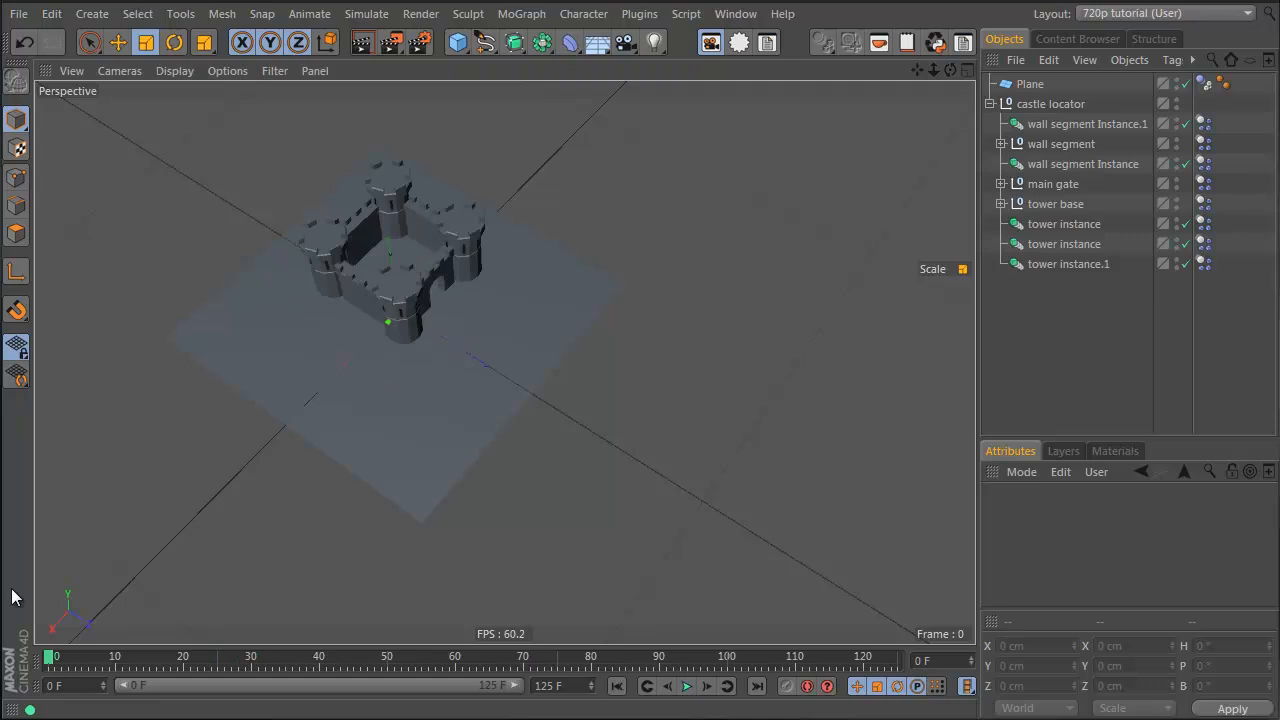
# Step: Reorder the castle locator's children so the wall segment null sits below wall segment Instance, directly above the main gate
pyautogui.click(1055, 205)
pyautogui.click(1055, 187)
pyautogui.click(1065, 205)
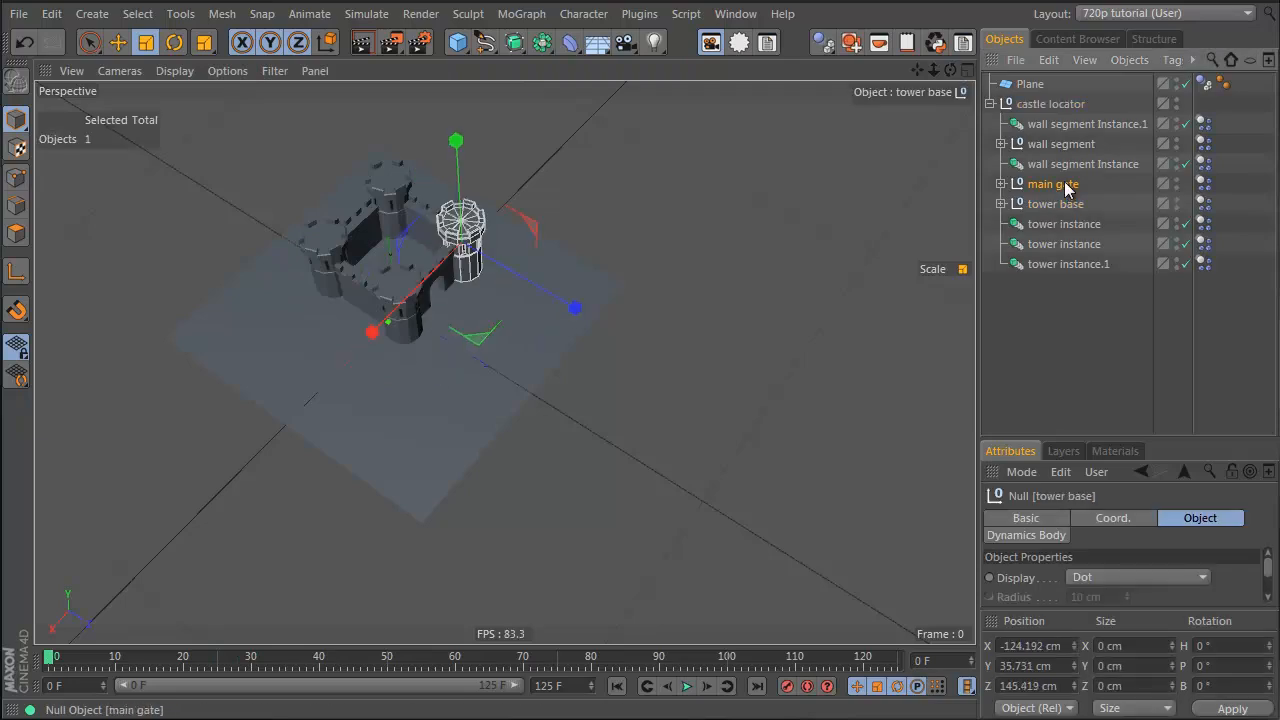
pyautogui.click(1066, 186)
pyautogui.click(1062, 146)
pyautogui.moveTo(1050, 185); pyautogui.dragTo(1052, 178)
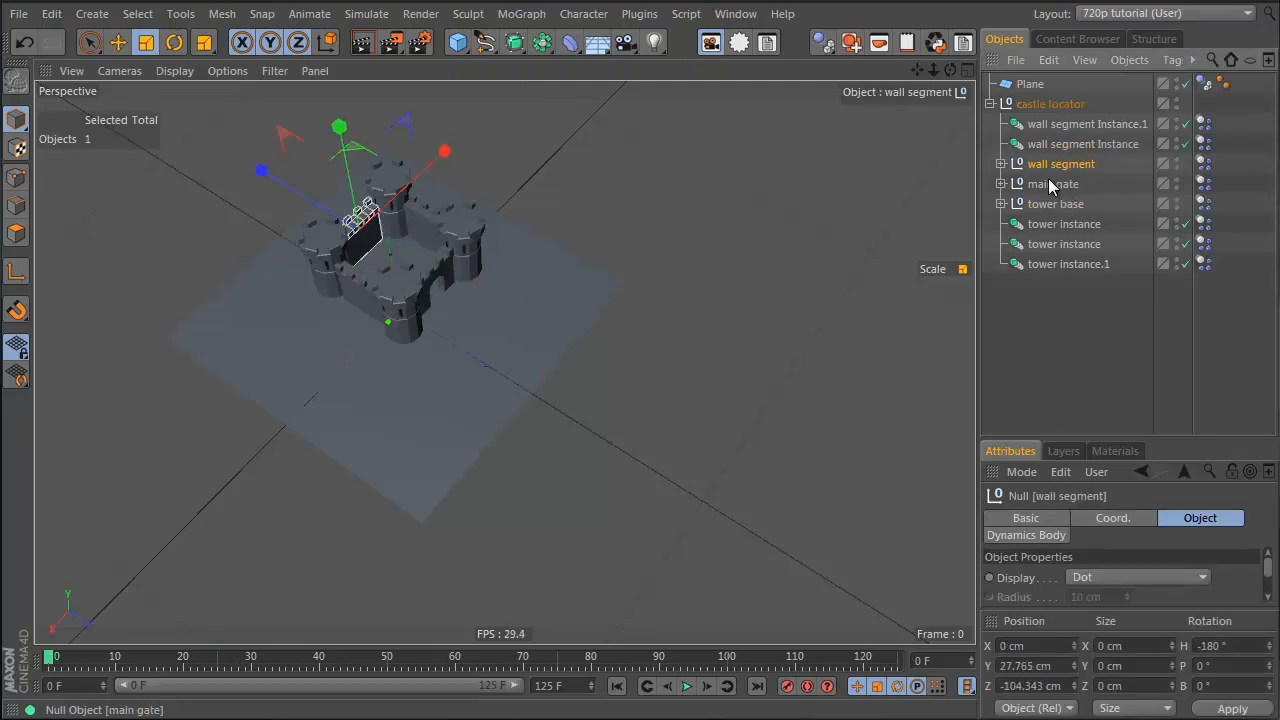
# Step: Select wall segment Instance.1, play the simulation to watch how it falls, and rewind to frame 0
pyautogui.click(1080, 124)
pyautogui.press('F8')
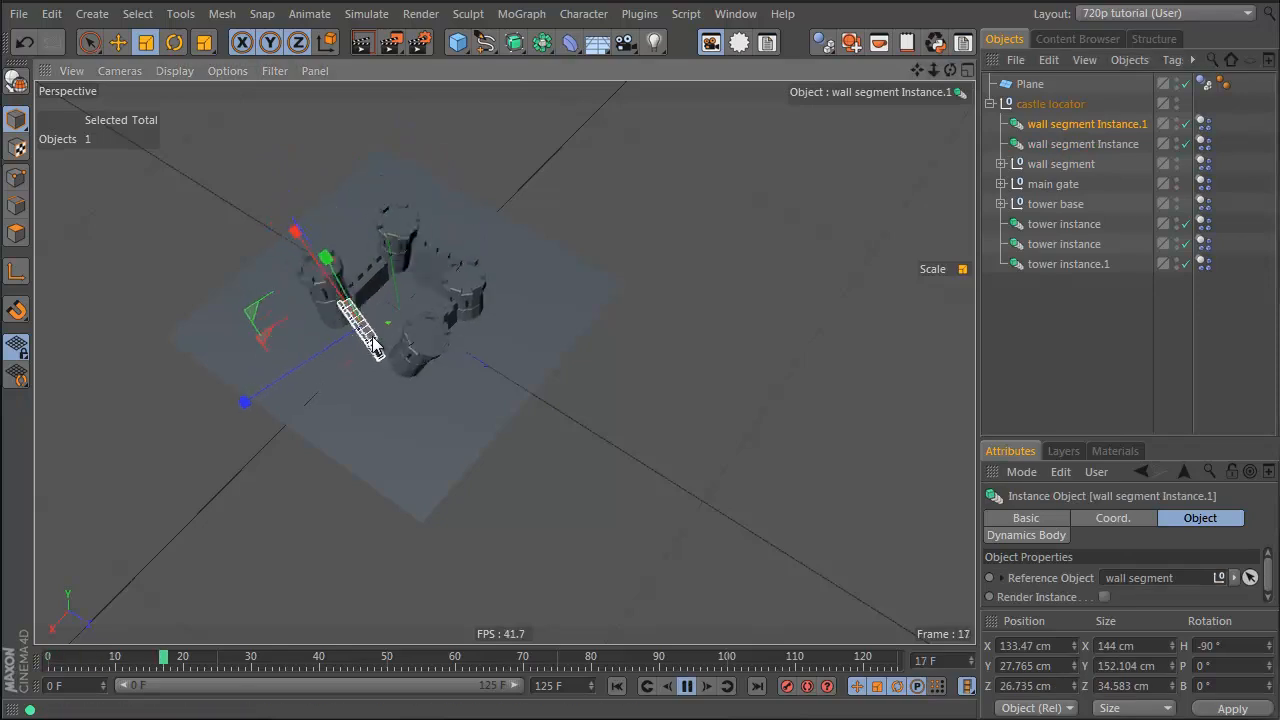
pyautogui.press('F8')
pyautogui.moveTo(58, 660); pyautogui.dragTo(20, 590)
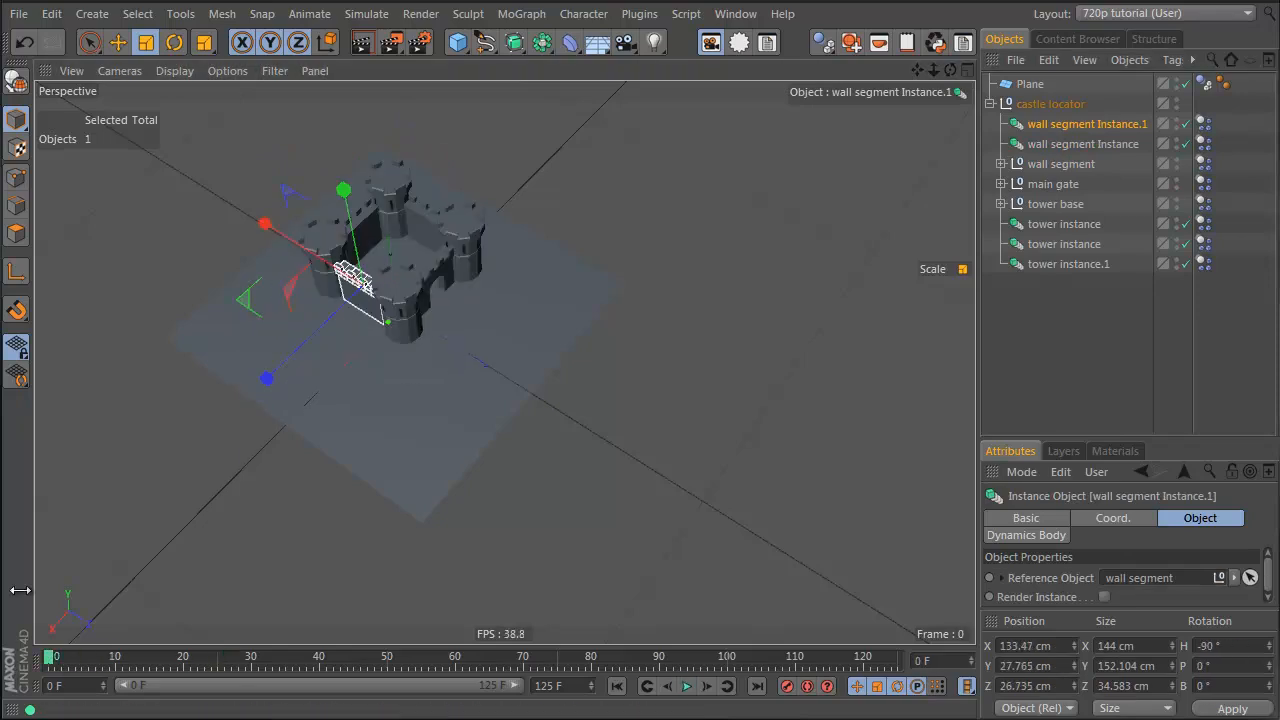
# Step: Set Inherit Tag to Compound Collision Shape on the Dynamics Body tags of the wall segment, main gate and tower base
pyautogui.click(1045, 166)
pyautogui.click(1058, 186)
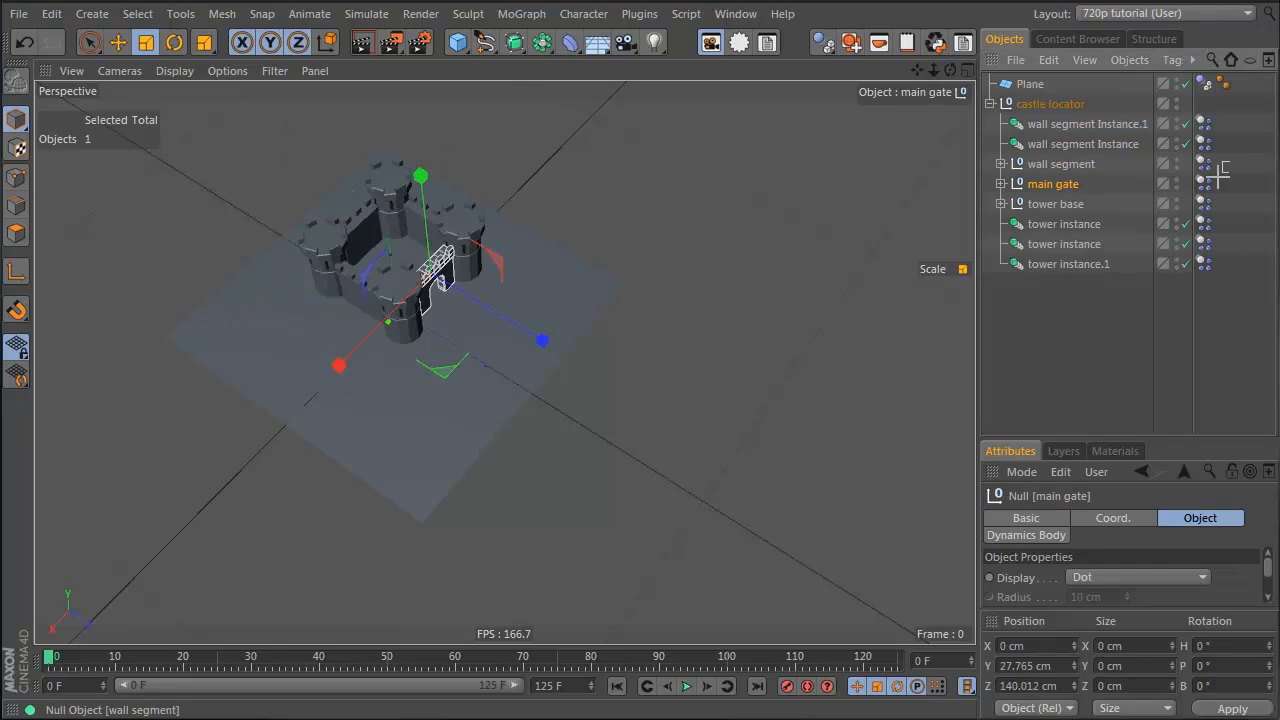
pyautogui.moveTo(1207, 203); pyautogui.dragTo(1210, 208)
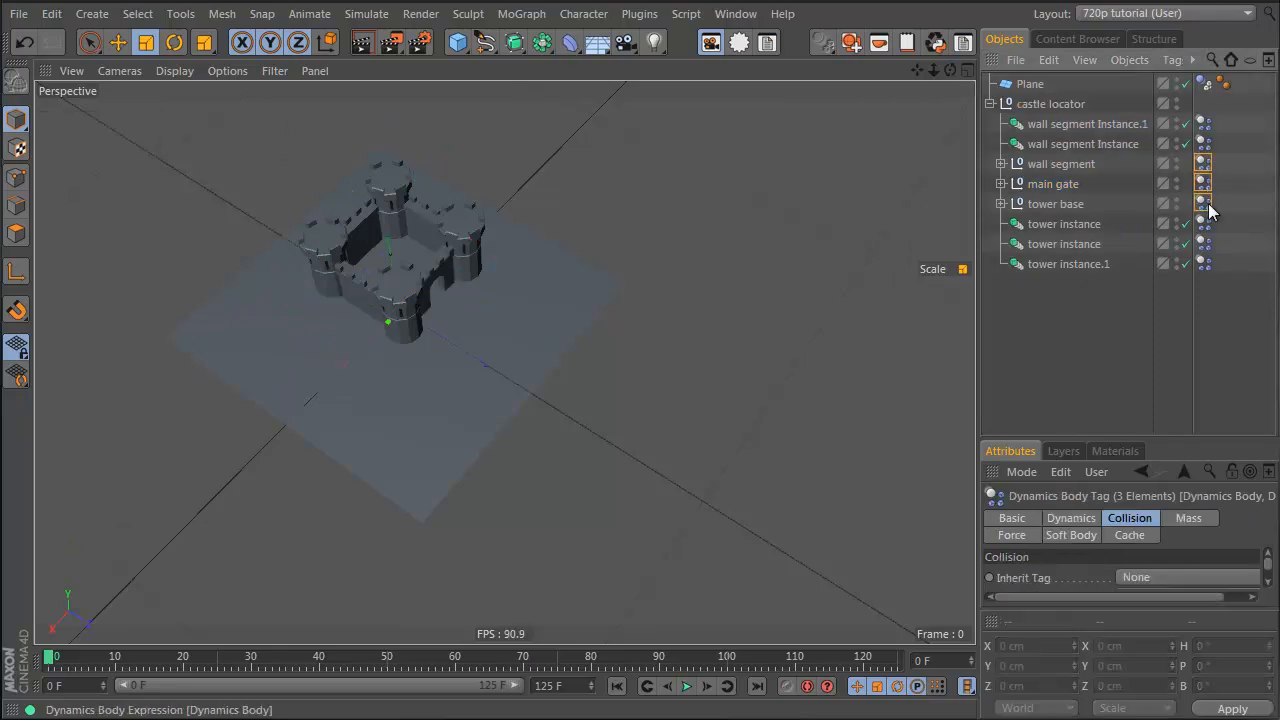
pyautogui.click(1078, 520)
pyautogui.moveTo(1180, 438); pyautogui.dragTo(1180, 299)
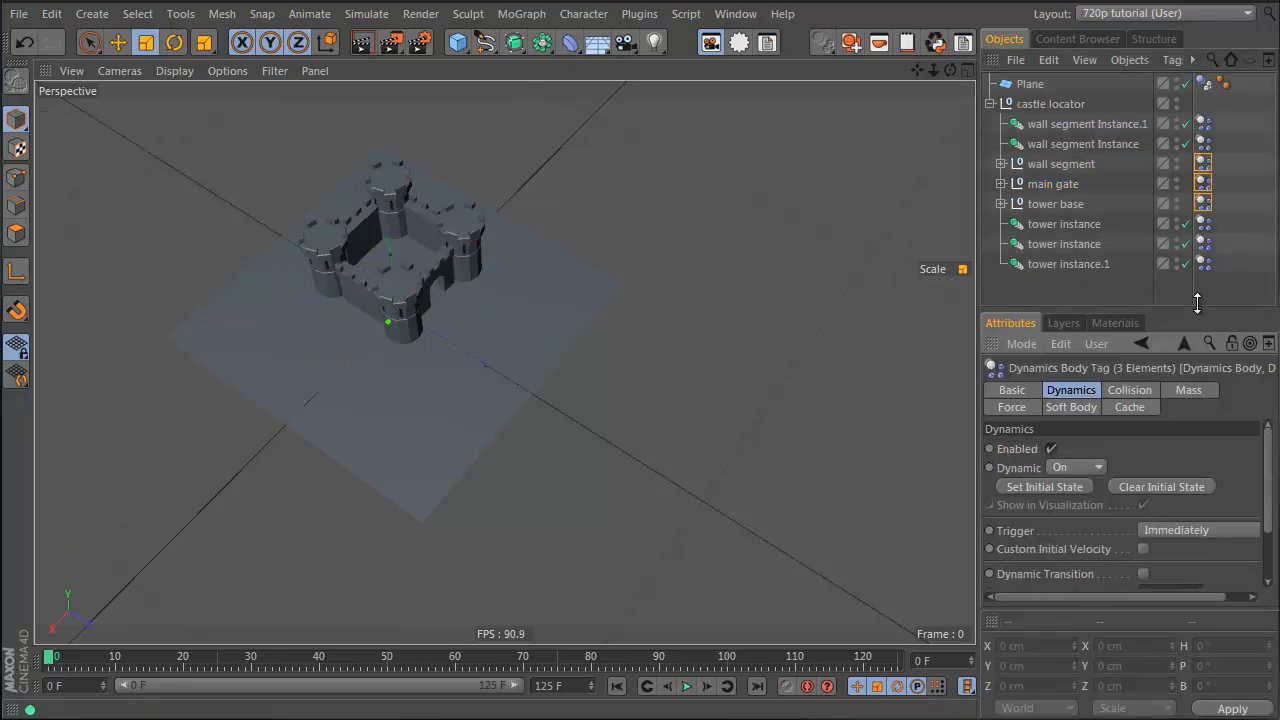
pyautogui.click(1148, 379)
pyautogui.click(1157, 438)
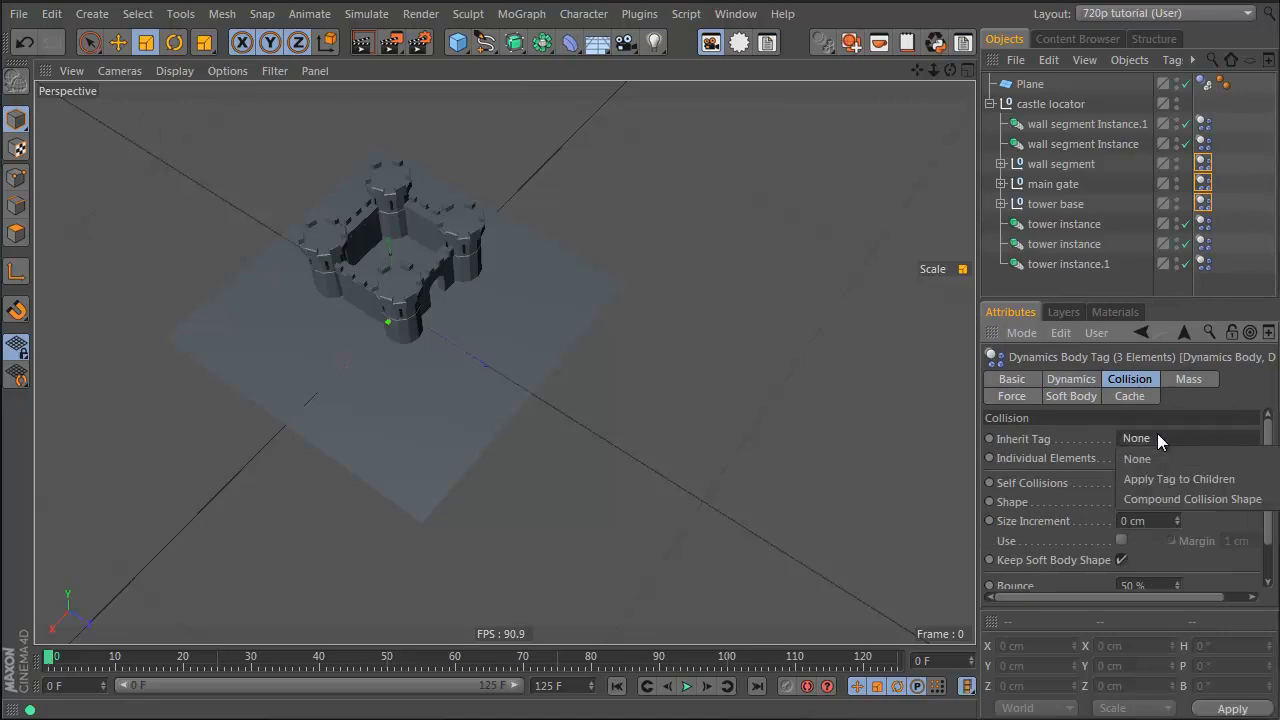
pyautogui.click(1166, 499)
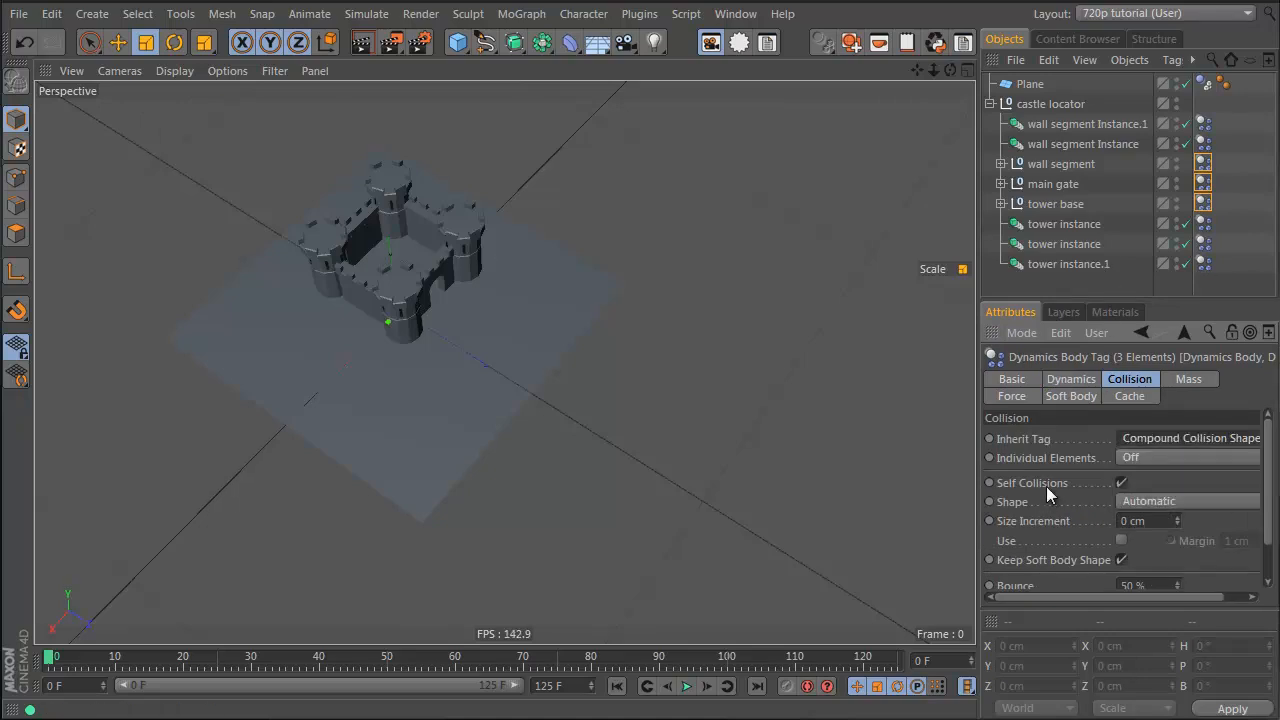
# Step: Play the simulation to check the compound collision shapes of the castle parts, and rewind to frame 0
pyautogui.click(1100, 274)
pyautogui.keyDown('alt'); pyautogui.moveTo(355, 244); pyautogui.dragTo(495, 299, button='right'); pyautogui.keyUp('alt')
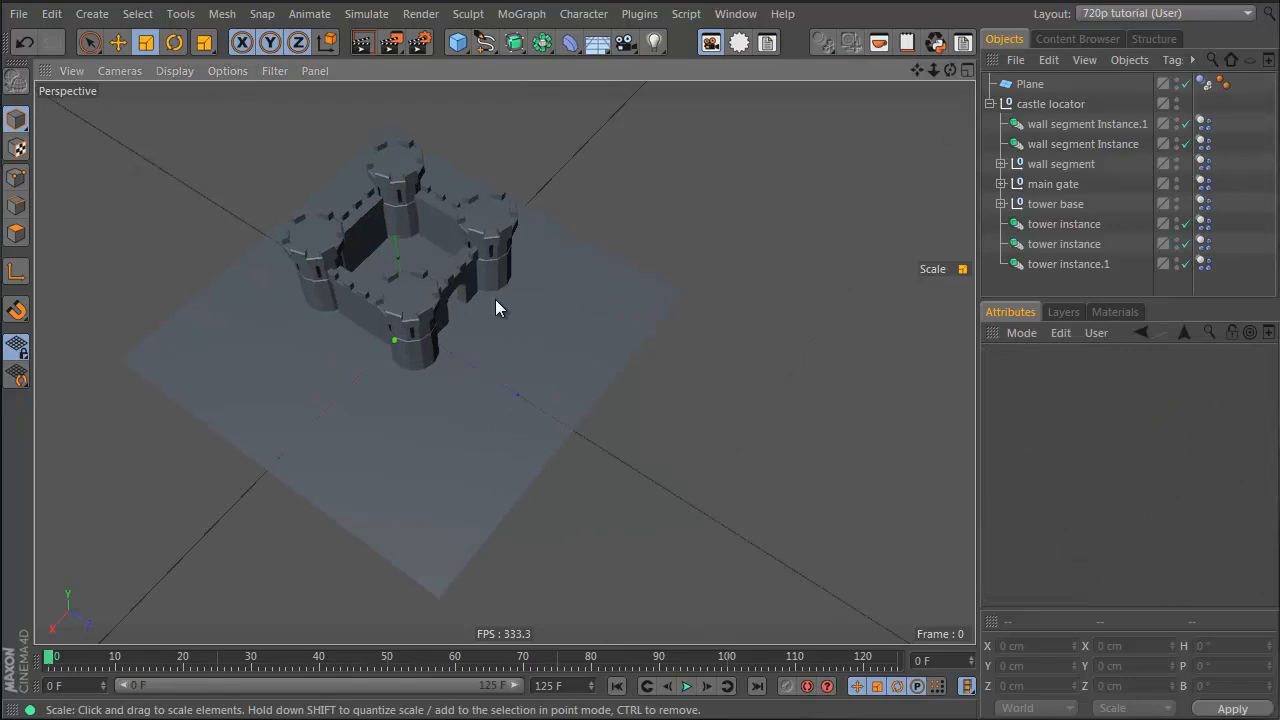
pyautogui.keyDown('alt'); pyautogui.moveTo(495, 299); pyautogui.dragTo(497, 333); pyautogui.keyUp('alt')
pyautogui.press('F8')
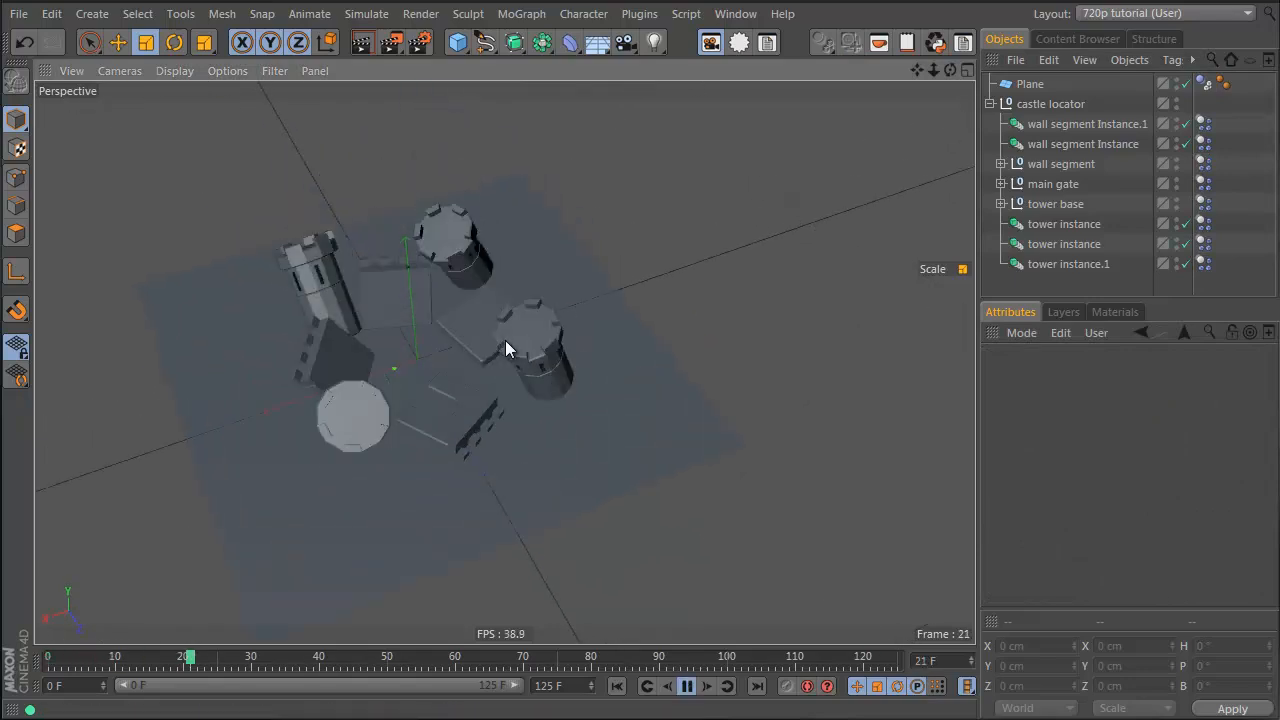
pyautogui.press('F8')
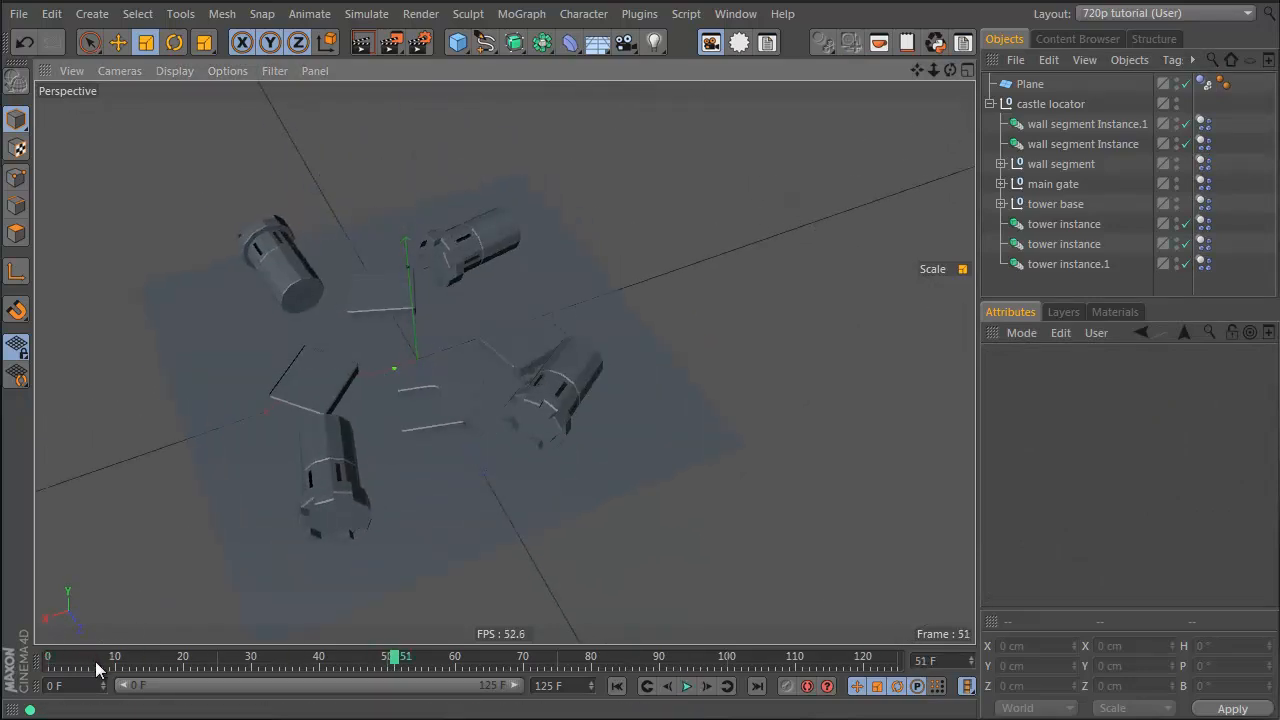
pyautogui.moveTo(95, 660); pyautogui.dragTo(48, 658)
# Step: Set Friction to 90% and Bounce to 10% on the Dynamics Body tags of all eight castle parts
pyautogui.moveTo(1204, 120); pyautogui.dragTo(1220, 207)
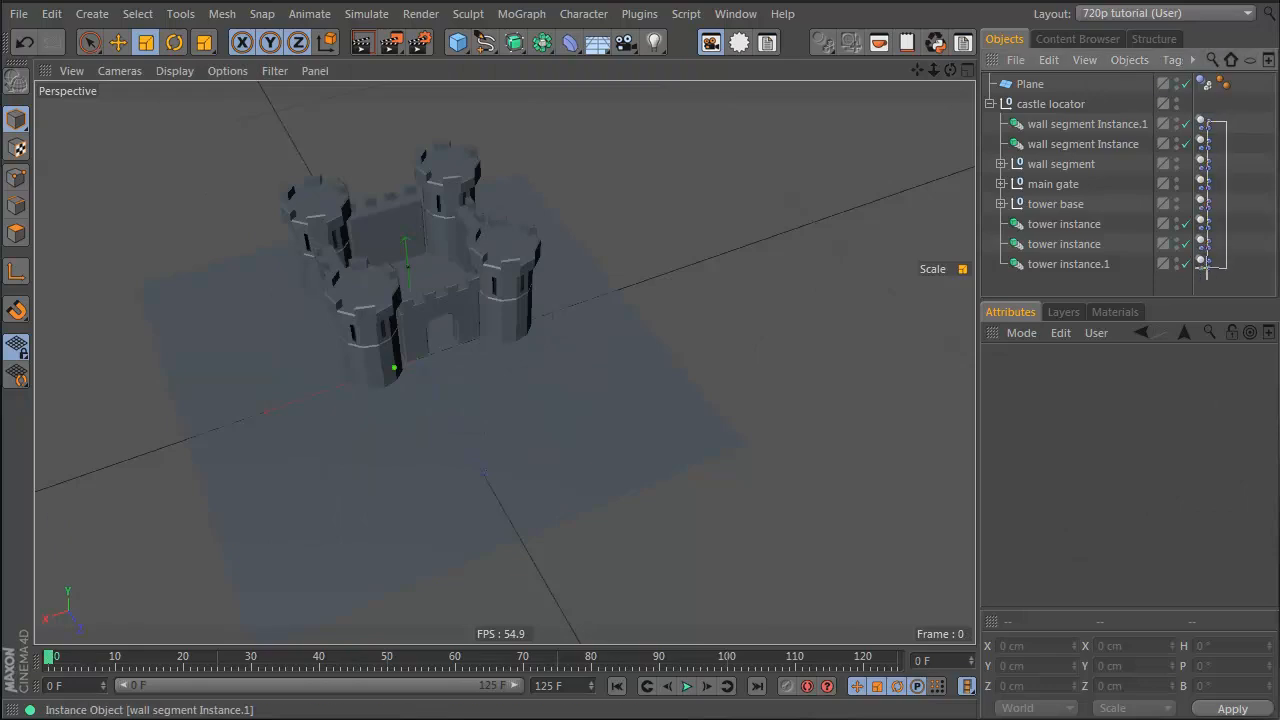
pyautogui.moveTo(1199, 276); pyautogui.dragTo(1200, 272)
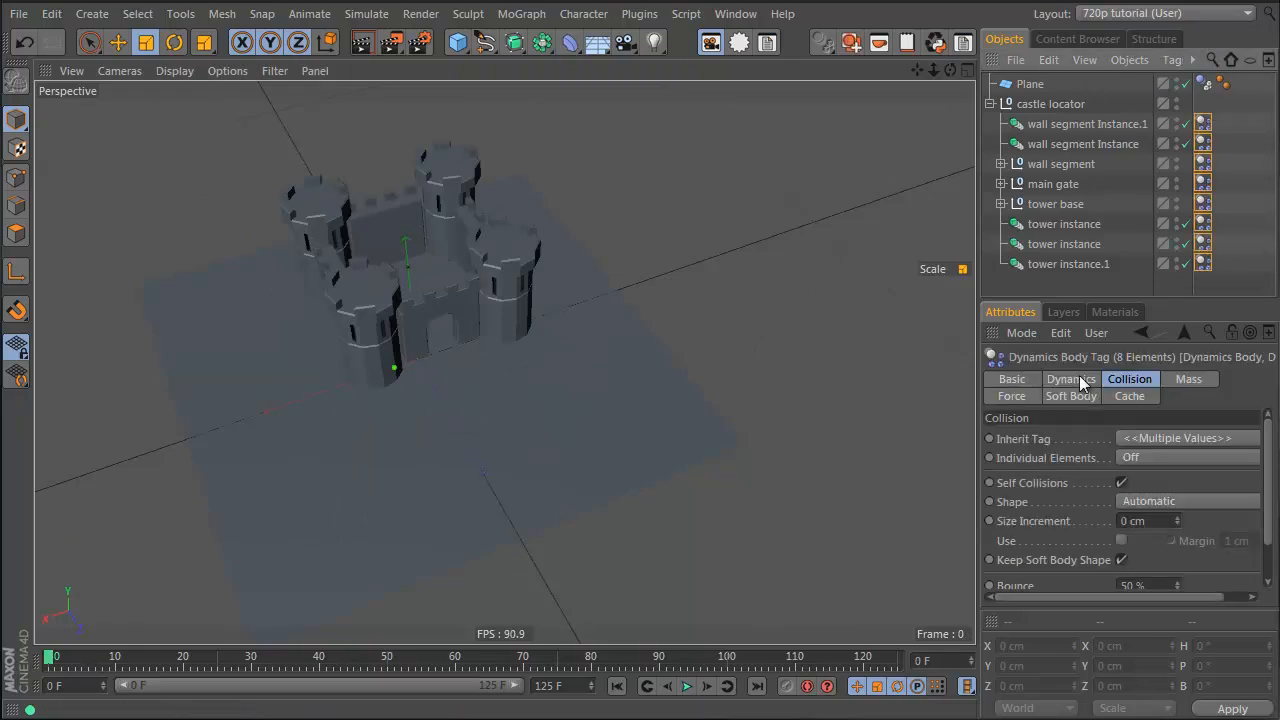
pyautogui.click(1118, 382)
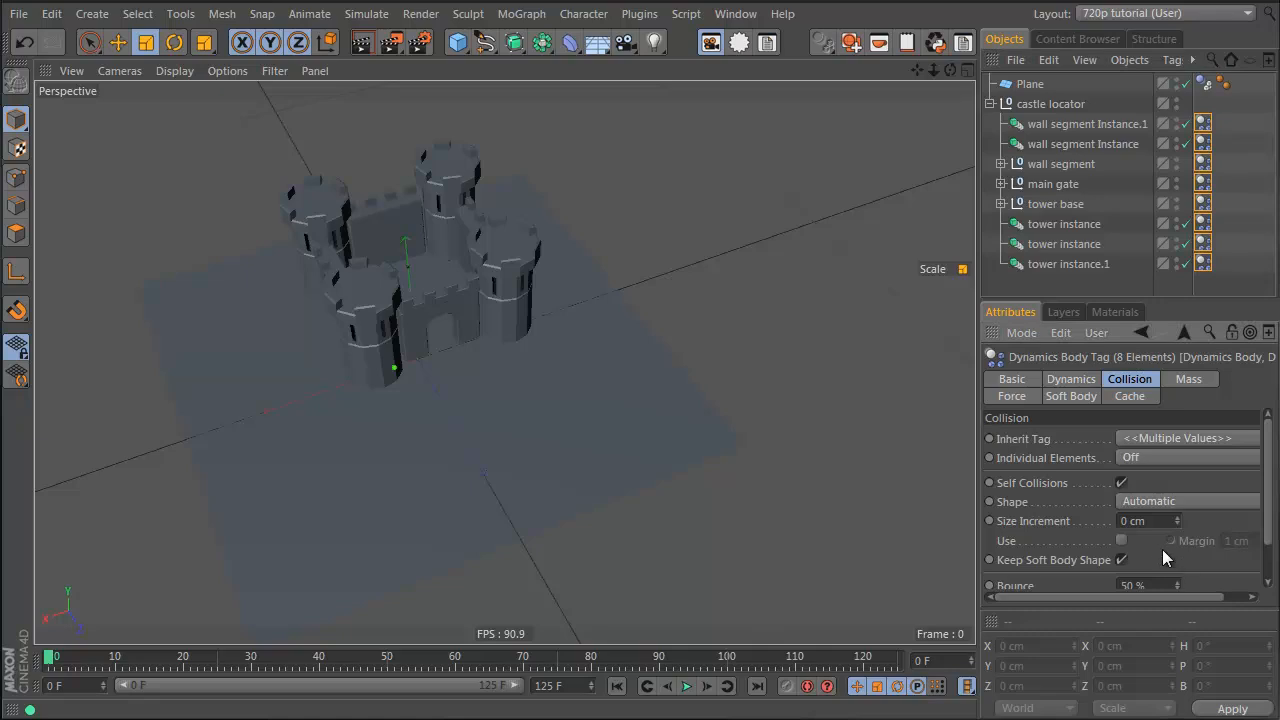
pyautogui.scroll(-2, 1163, 550)
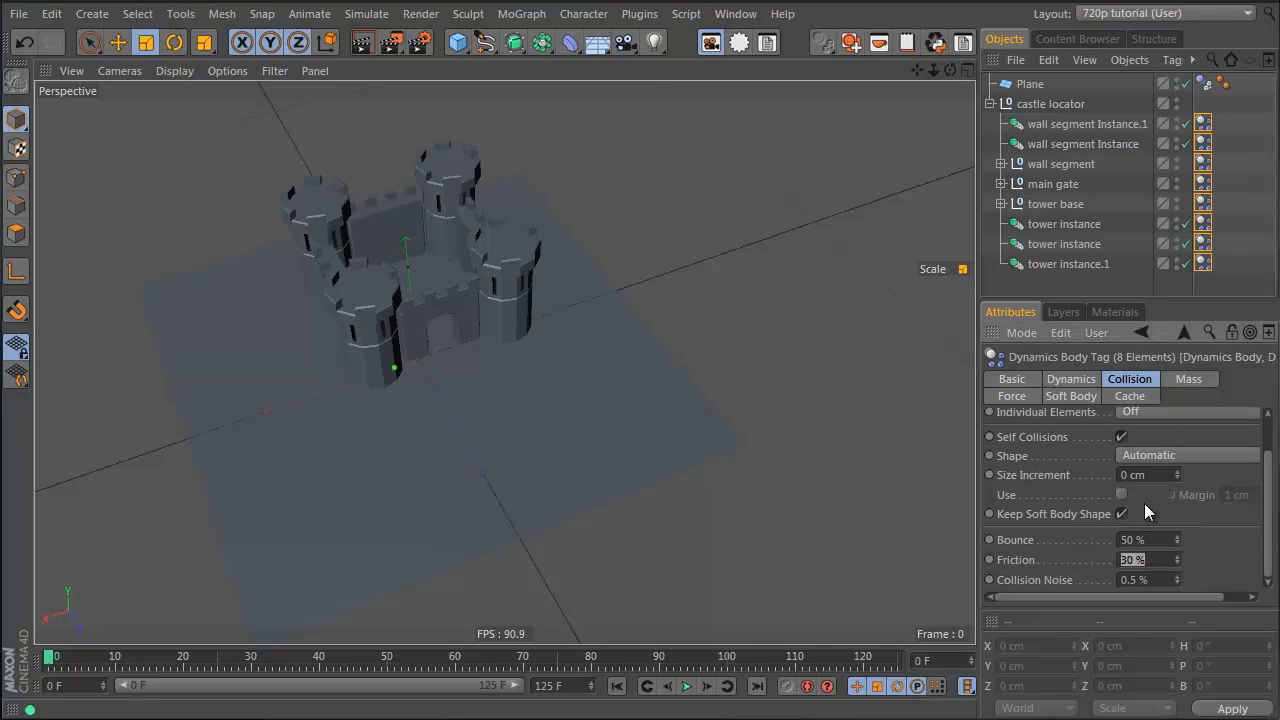
pyautogui.write('90')
pyautogui.click(1153, 543)
pyautogui.press('Return')
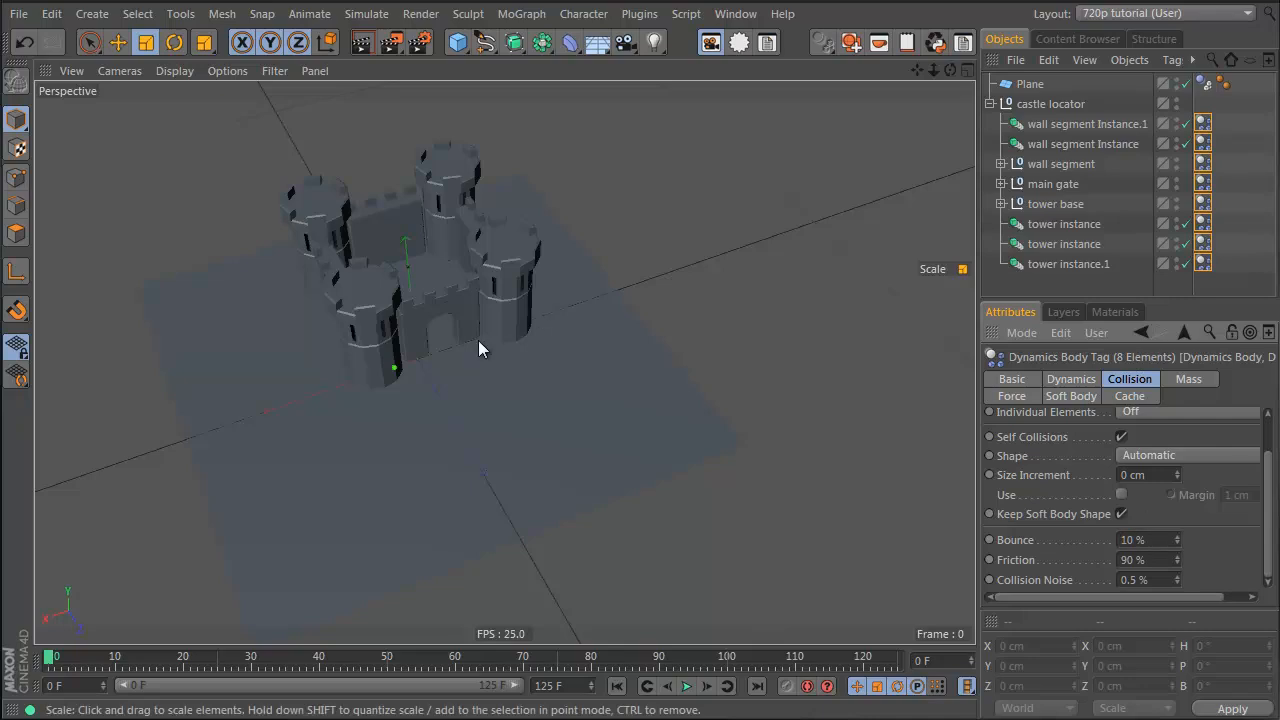
# Step: Play the simulation to check the effect of the new bounce and friction, and rewind to the start
pyautogui.press('F8')
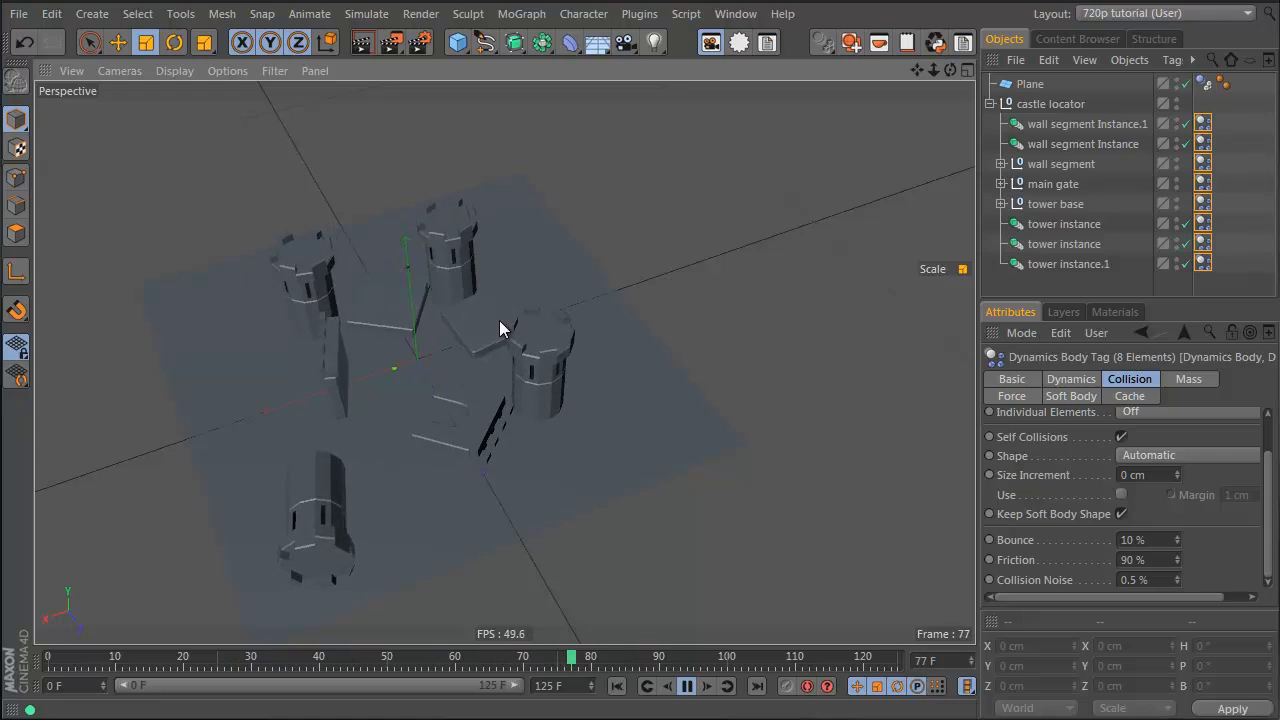
pyautogui.press('F8')
pyautogui.hotkey('shift', 'f')
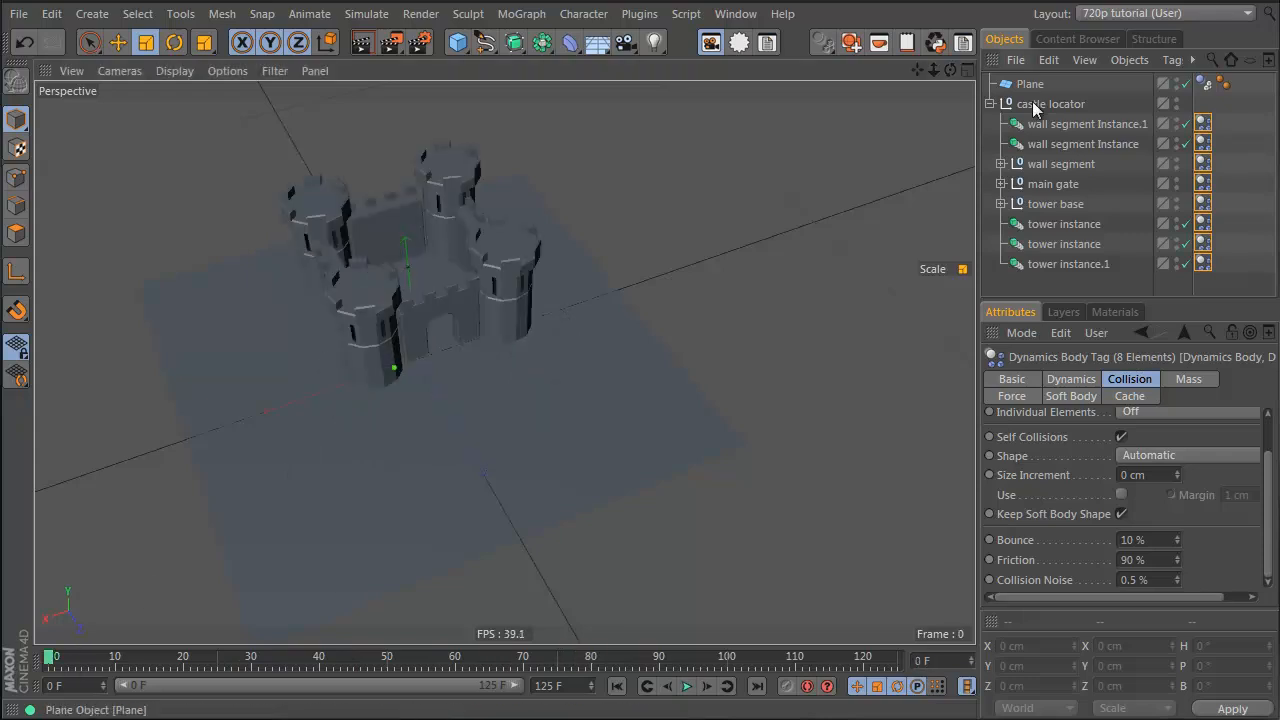
# Step: Copy the castle locator hierarchy into the catapult_005.c4d scene and collapse the pasted castle in the object list
pyautogui.click(1036, 105)
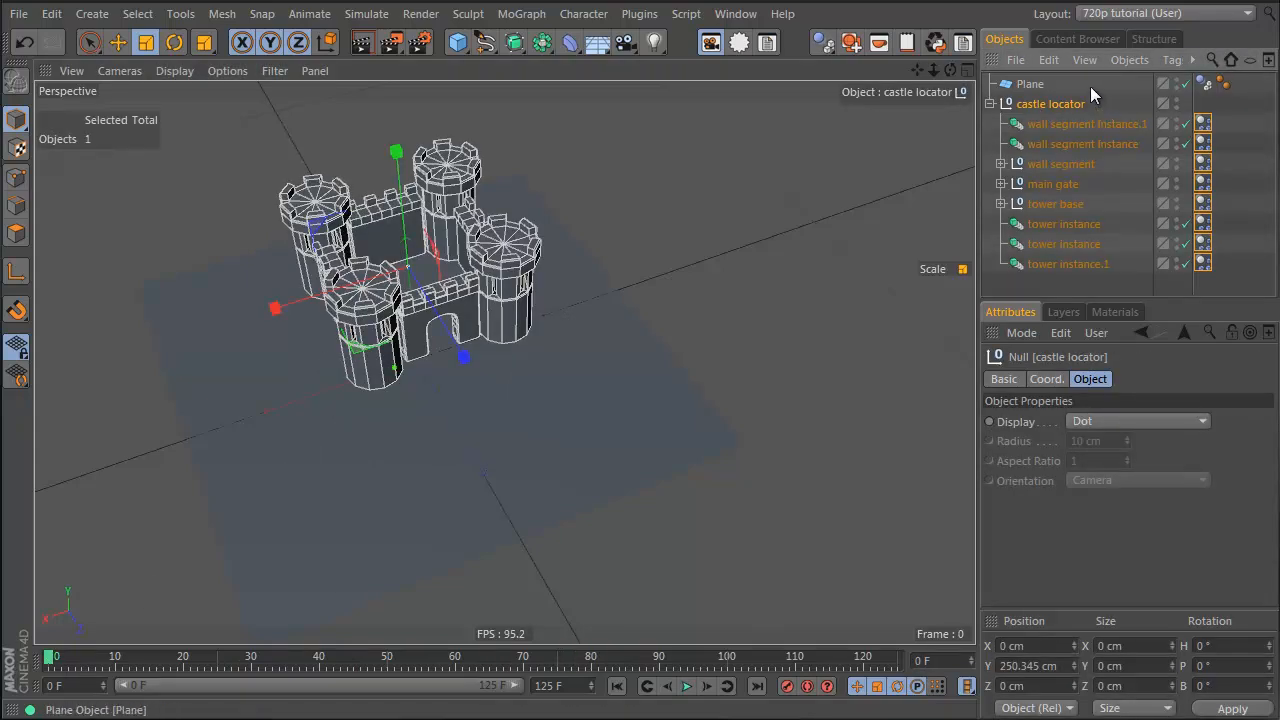
pyautogui.click(735, 13)
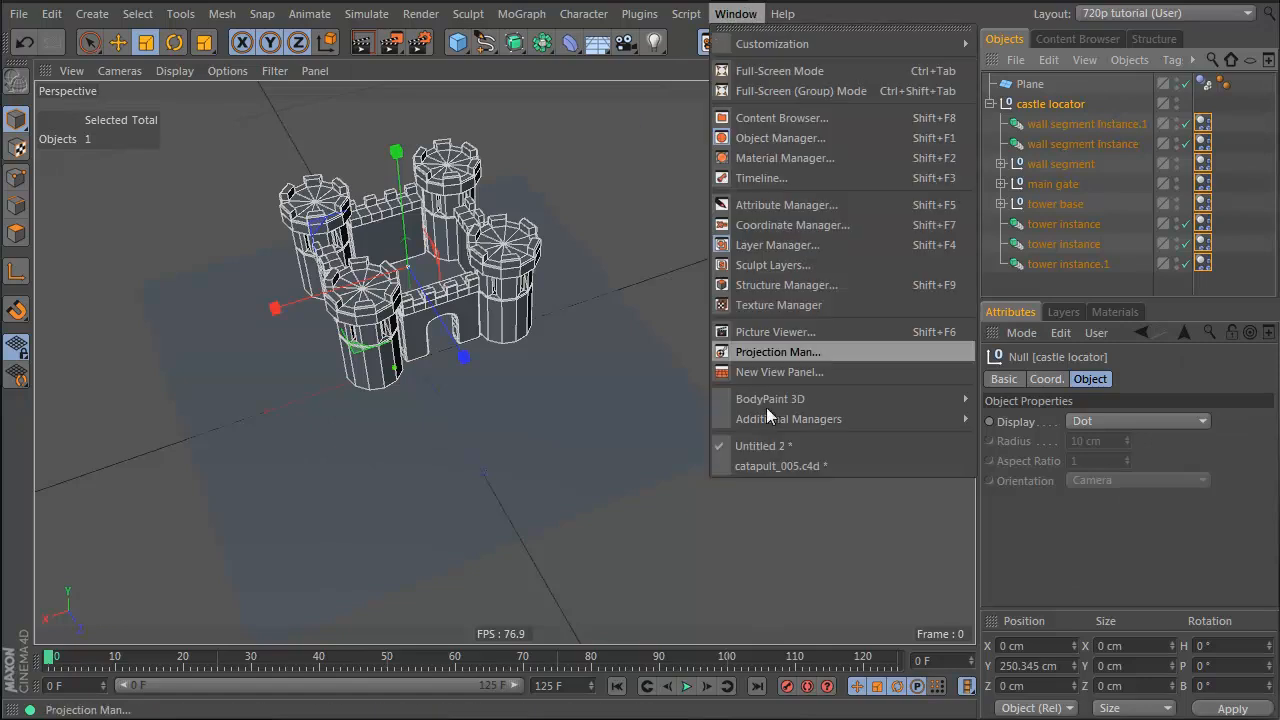
pyautogui.click(785, 466)
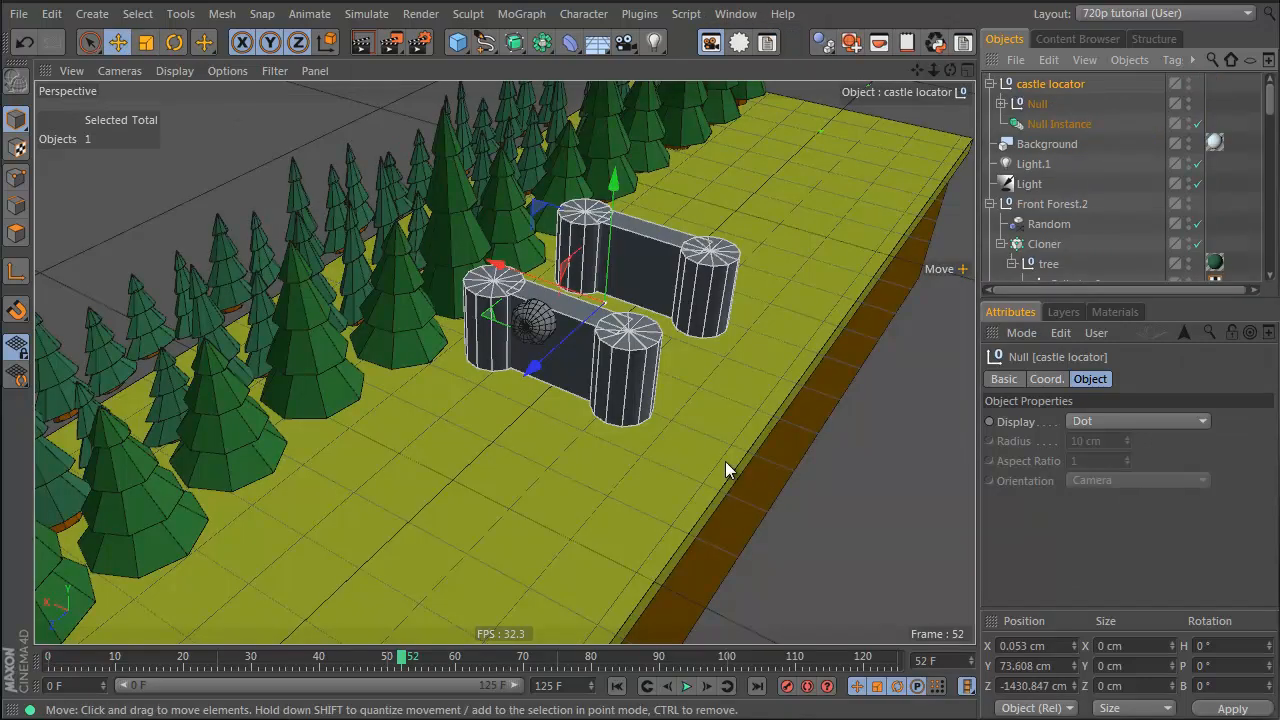
pyautogui.hotkey('ctrl', 'v')
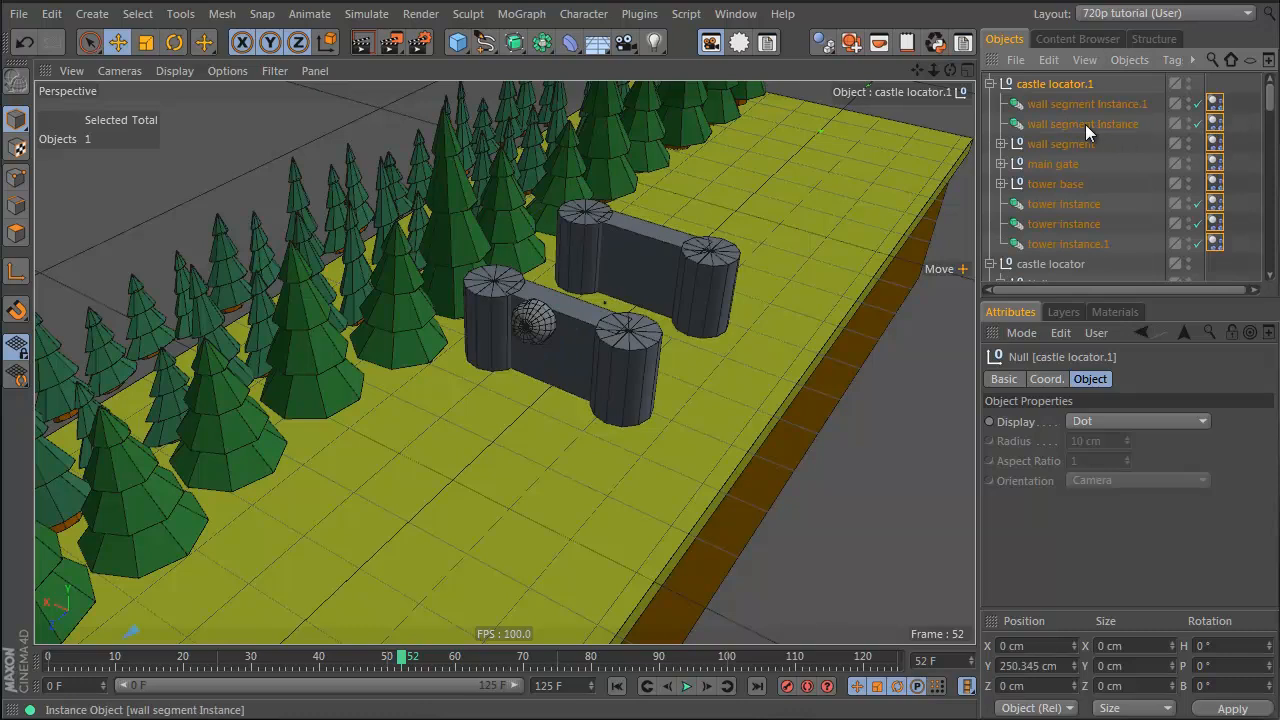
pyautogui.click(989, 84)
pyautogui.keyDown('alt'); pyautogui.moveTo(509, 469); pyautogui.dragTo(329, 514, button='right'); pyautogui.keyUp('alt')
pyautogui.keyDown('alt'); pyautogui.moveTo(518, 523); pyautogui.dragTo(371, 485); pyautogui.keyUp('alt')
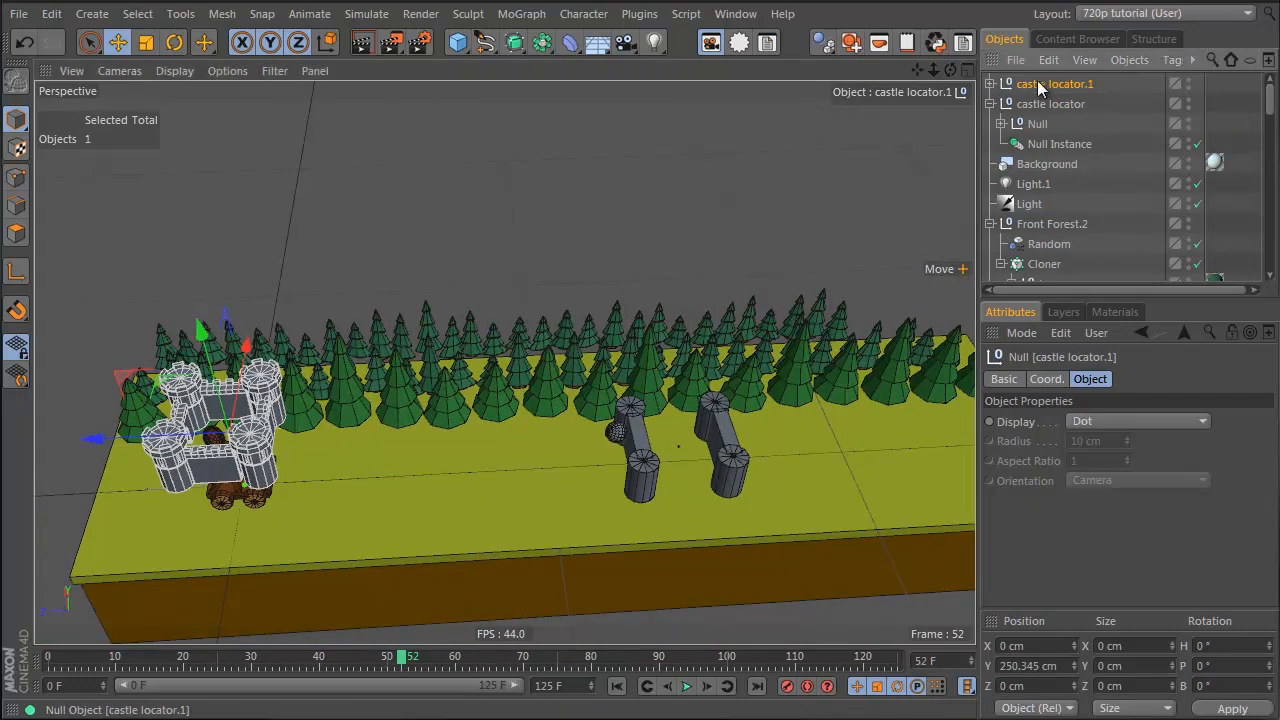
# Step: Nest the pasted castle locator.1 under the old castle locator and zero its X, Y and Z position to align it
pyautogui.moveTo(1040, 83); pyautogui.dragTo(1038, 110)
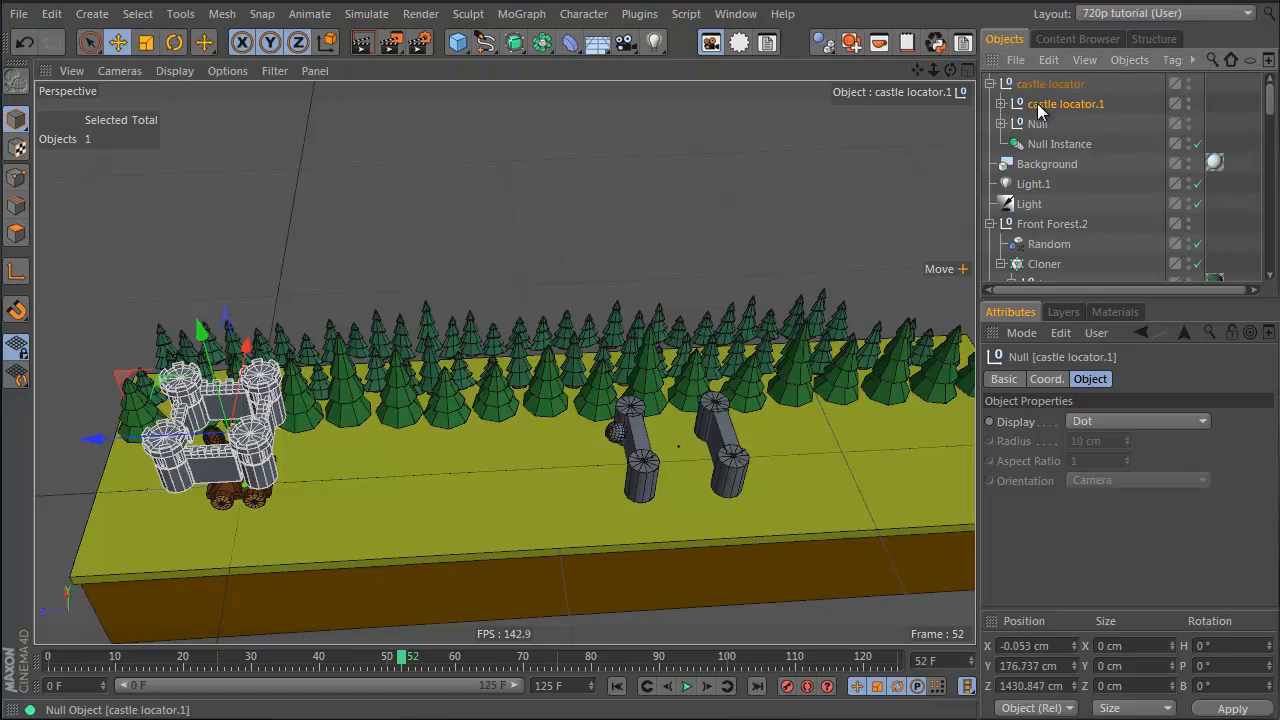
pyautogui.press('`')
pyautogui.press('8')
pyautogui.keyDown('alt'); pyautogui.moveTo(650, 418); pyautogui.dragTo(1045, 151, button='right'); pyautogui.keyUp('alt')
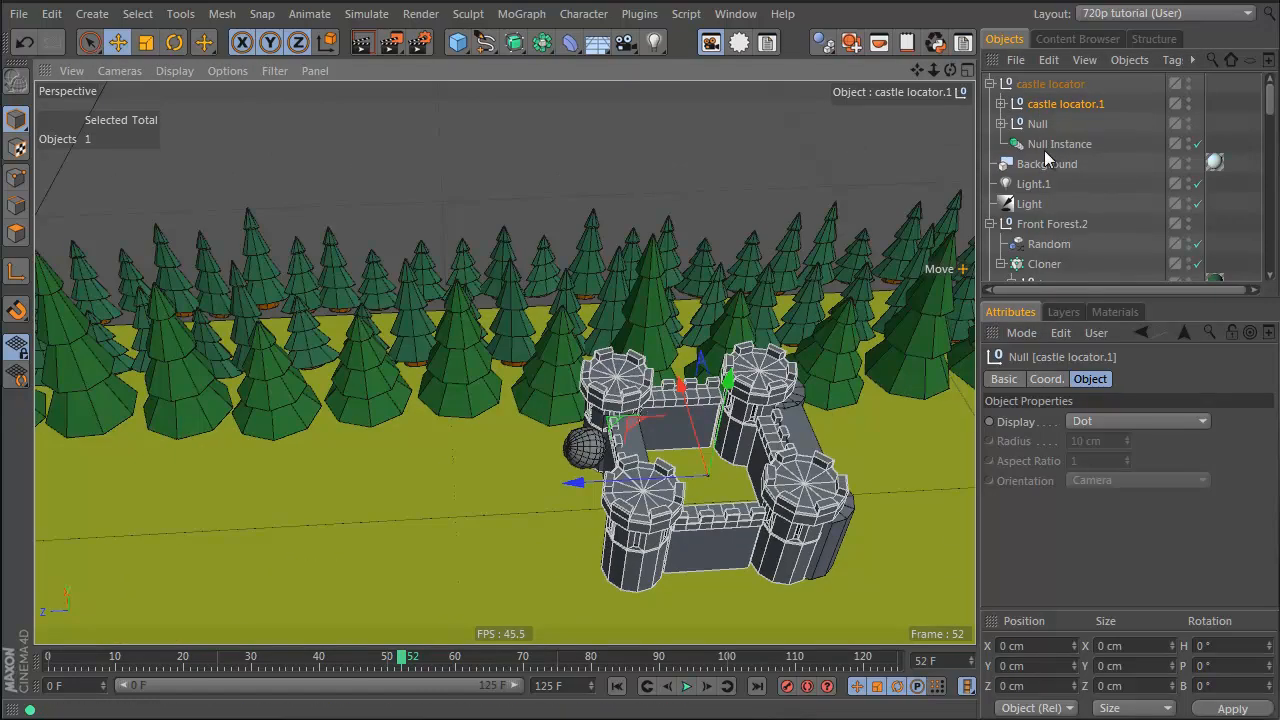
# Step: Move castle locator.1 back to the top level of the hierarchy and delete the old castle locator with its children
pyautogui.moveTo(1065, 100); pyautogui.dragTo(1037, 78)
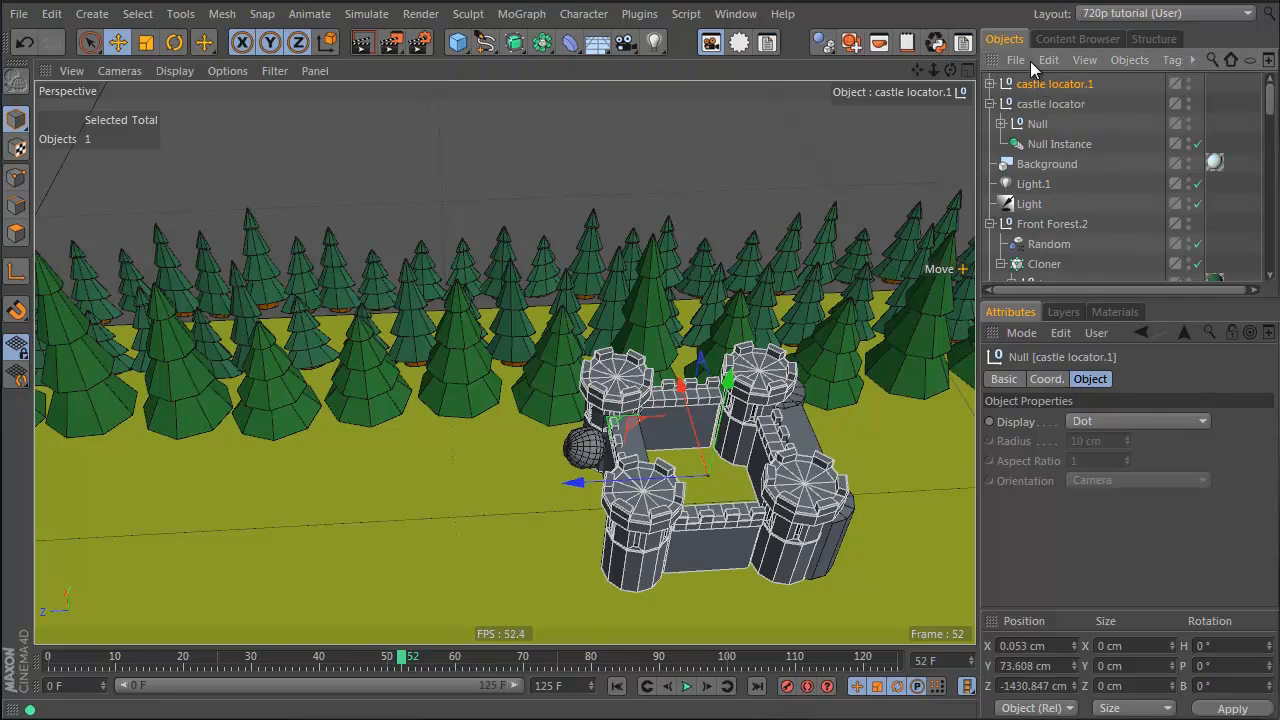
pyautogui.click(1056, 104)
pyautogui.press('Delete')
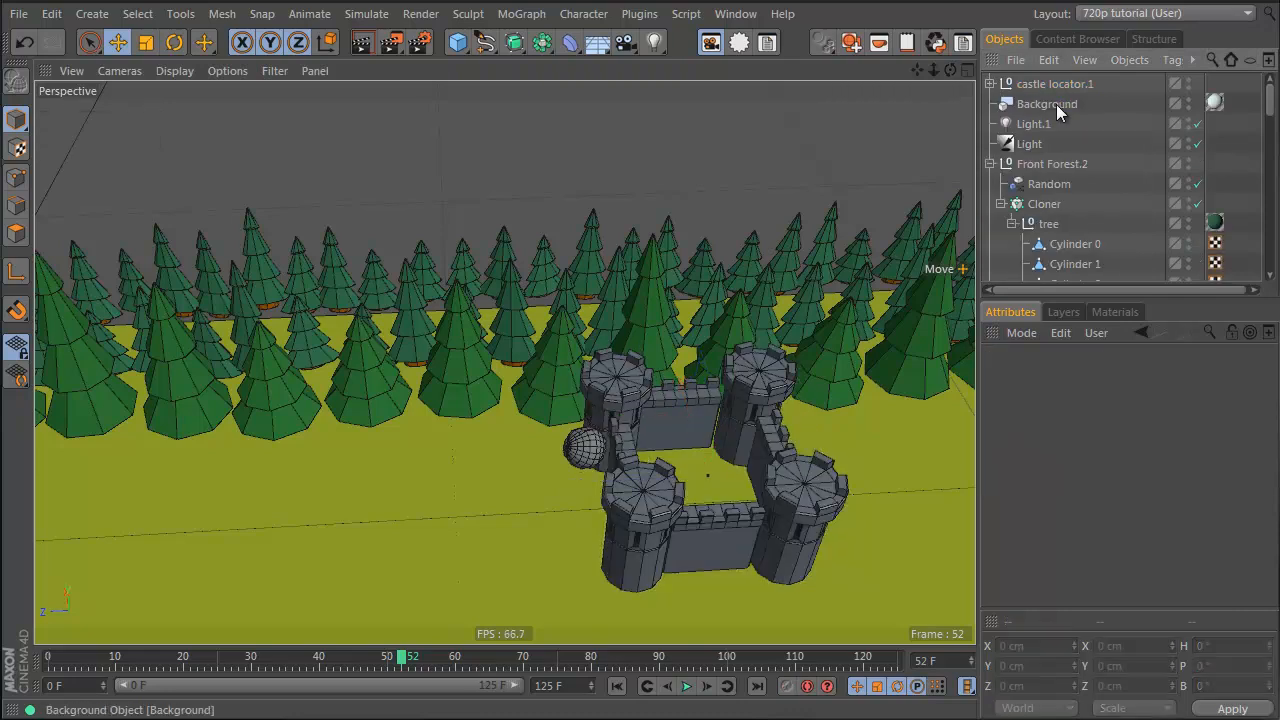
# Step: Rewind to frame 0, play the simulation to check how the castle behaves on the grass, and rewind again
pyautogui.keyDown('alt'); pyautogui.moveTo(715, 446); pyautogui.dragTo(597, 514); pyautogui.keyUp('alt')
pyautogui.moveTo(399, 650); pyautogui.dragTo(48, 660)
pyautogui.press('F8')
pyautogui.press('F8')
pyautogui.keyDown('alt'); pyautogui.moveTo(337, 441); pyautogui.dragTo(255, 460); pyautogui.keyUp('alt')
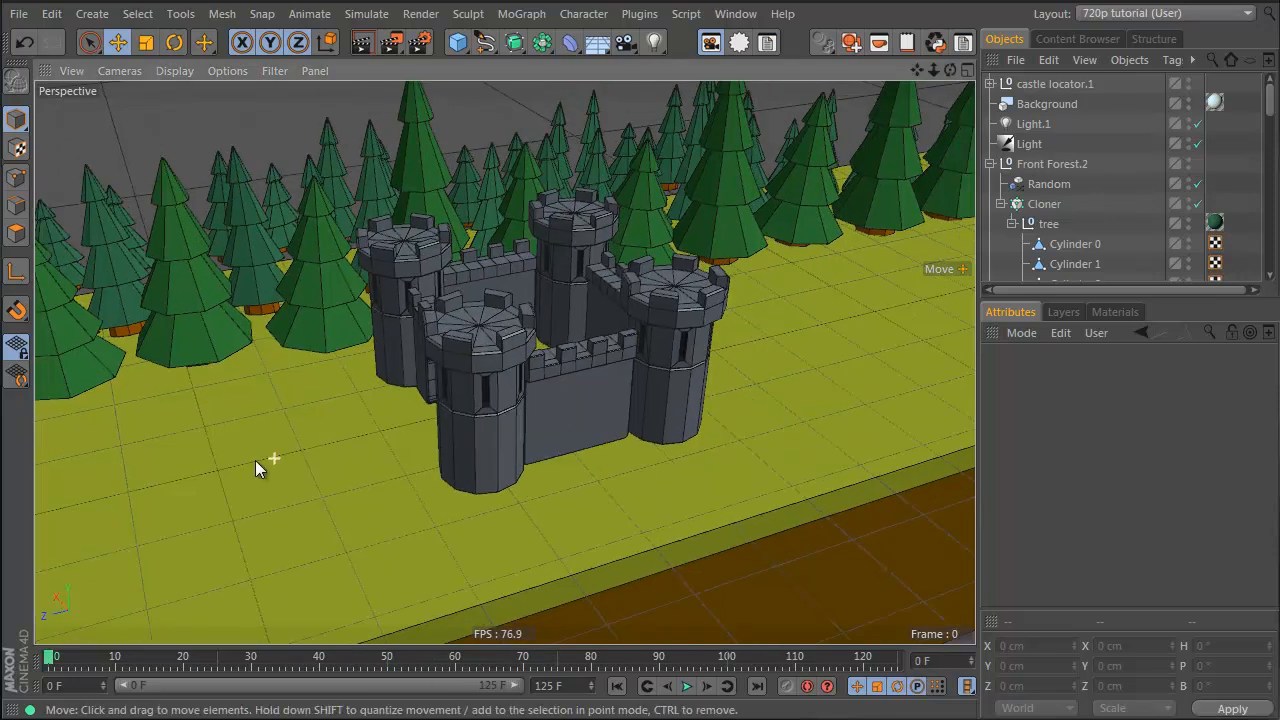
pyautogui.moveTo(64, 652)
pyautogui.mouseDown()
pyautogui.moveTo(477, 658)
pyautogui.moveTo(460, 676)
pyautogui.moveTo(48, 668)
pyautogui.mouseUp()
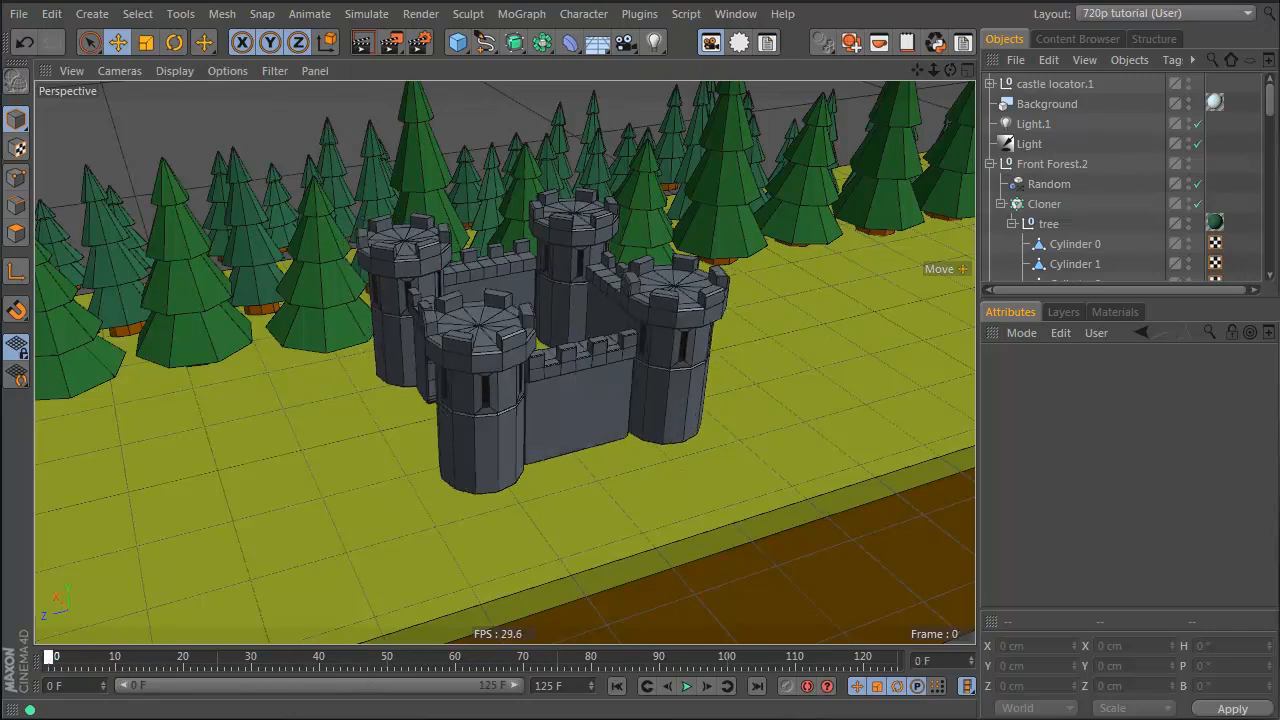
pyautogui.press('F8')
pyautogui.press('F8')
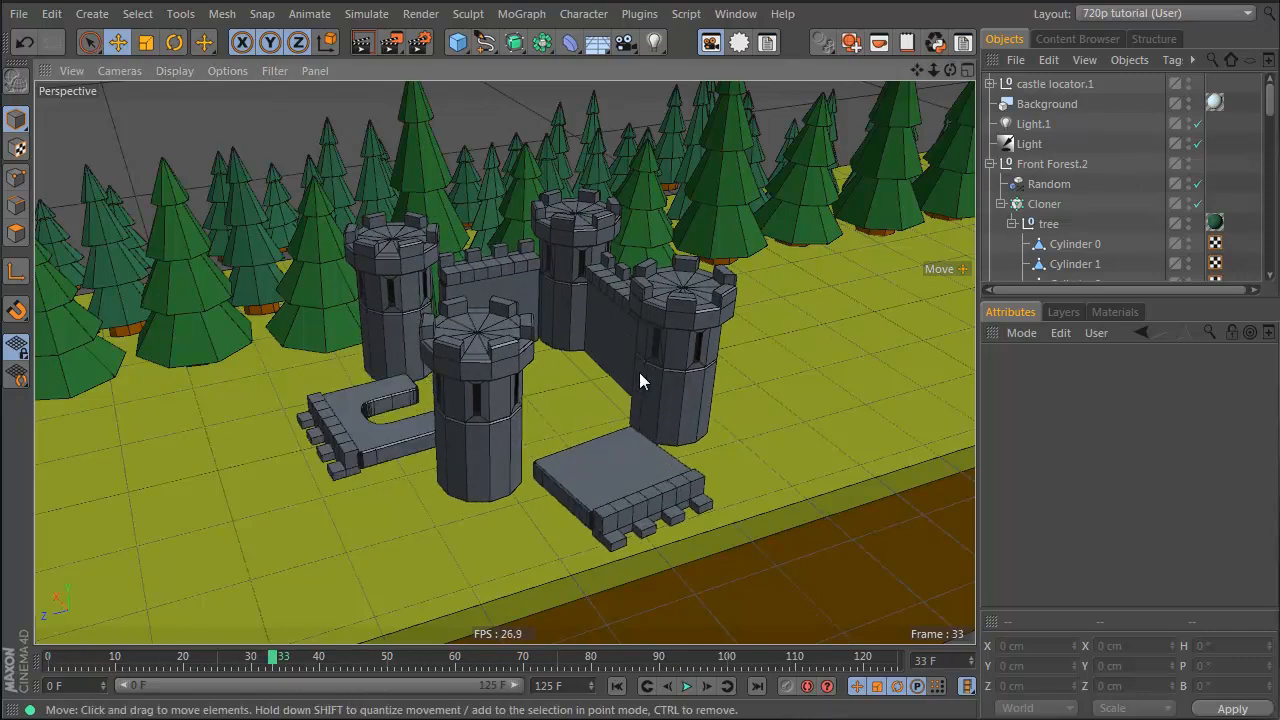
pyautogui.click(49, 660)
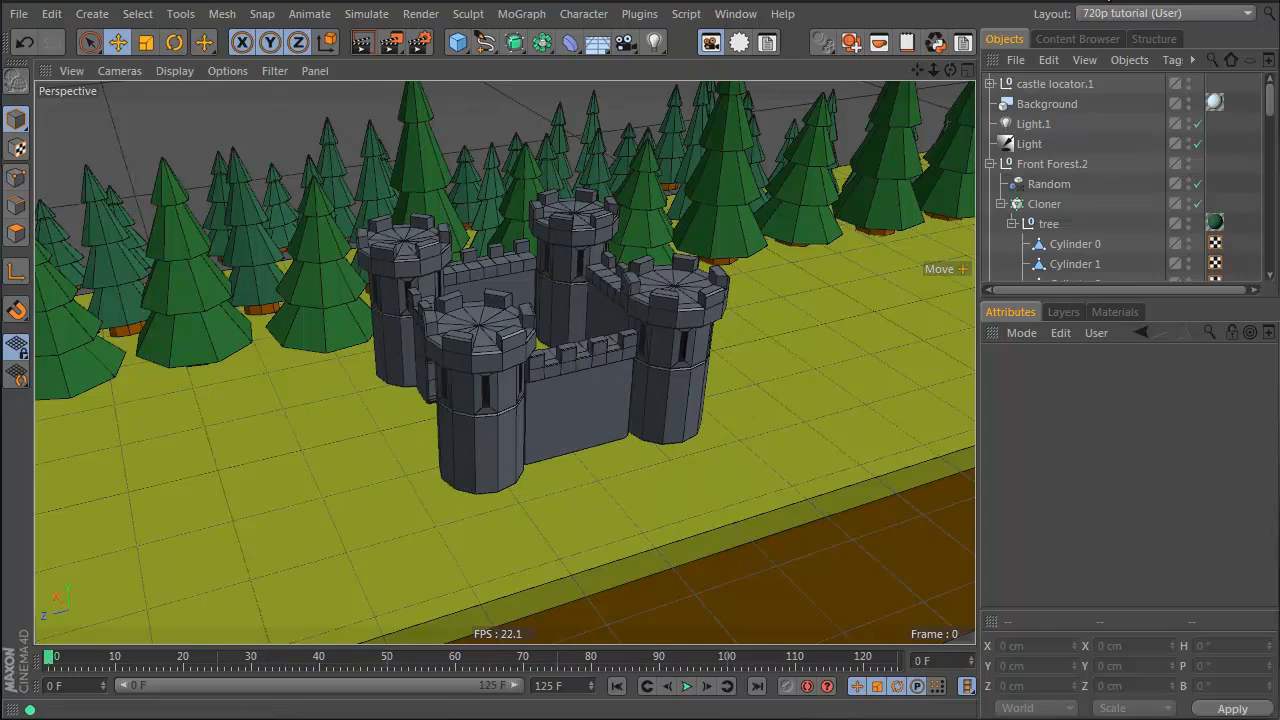
# Step: Raise castle locator.1 slightly along Y in the Front view to lift the castle off the grass
pyautogui.click(1052, 86)
pyautogui.middleClick(588, 395)
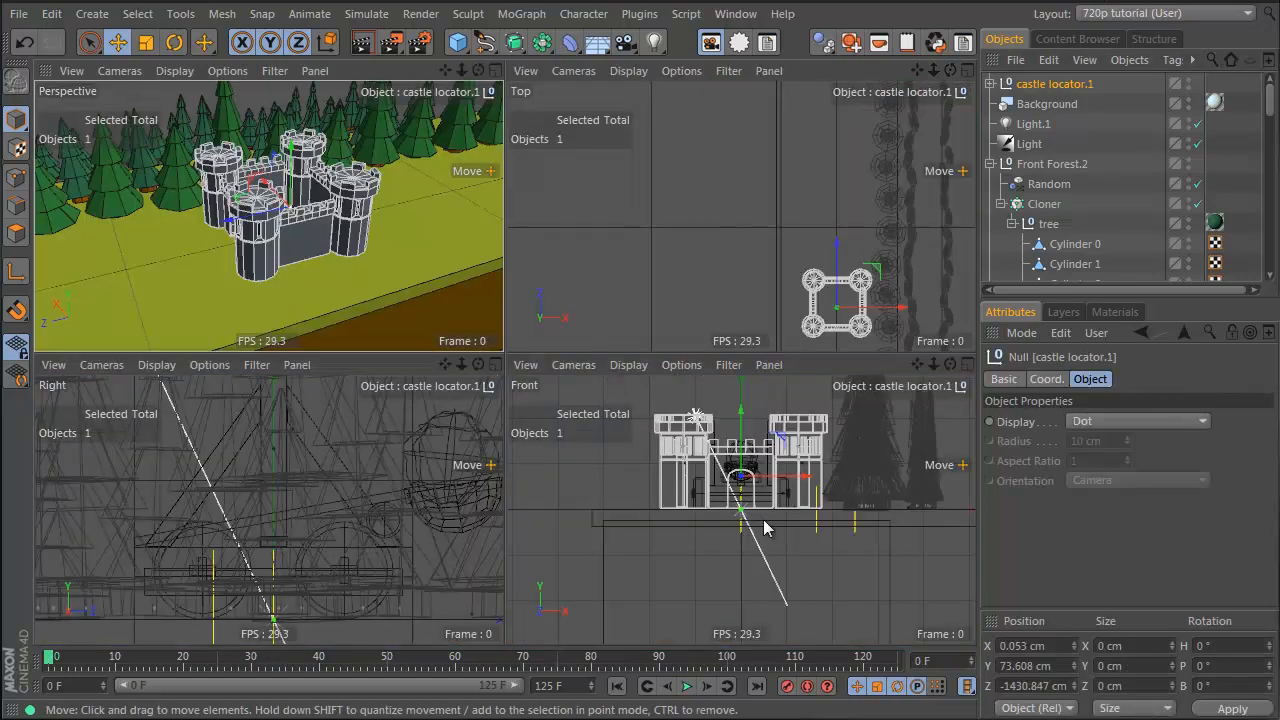
pyautogui.keyDown('alt'); pyautogui.moveTo(736, 499); pyautogui.dragTo(875, 462, button='right'); pyautogui.keyUp('alt')
pyautogui.moveTo(754, 412); pyautogui.dragTo(752, 397)
pyautogui.click(323, 326)
pyautogui.middleClick(351, 208)
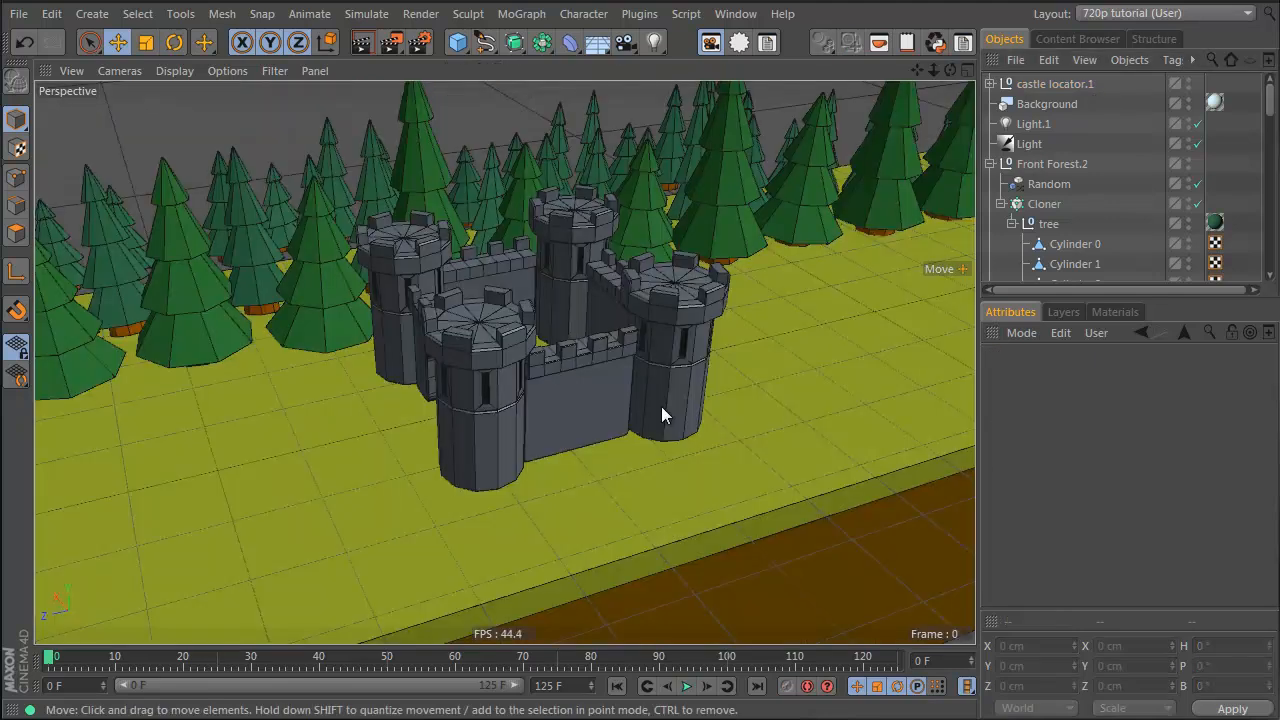
# Step: Play the simulation from a higher viewpoint to check the raised castle, and rewind to frame 0
pyautogui.keyDown('alt'); pyautogui.moveTo(661, 406); pyautogui.dragTo(663, 518); pyautogui.keyUp('alt')
pyautogui.press('F8')
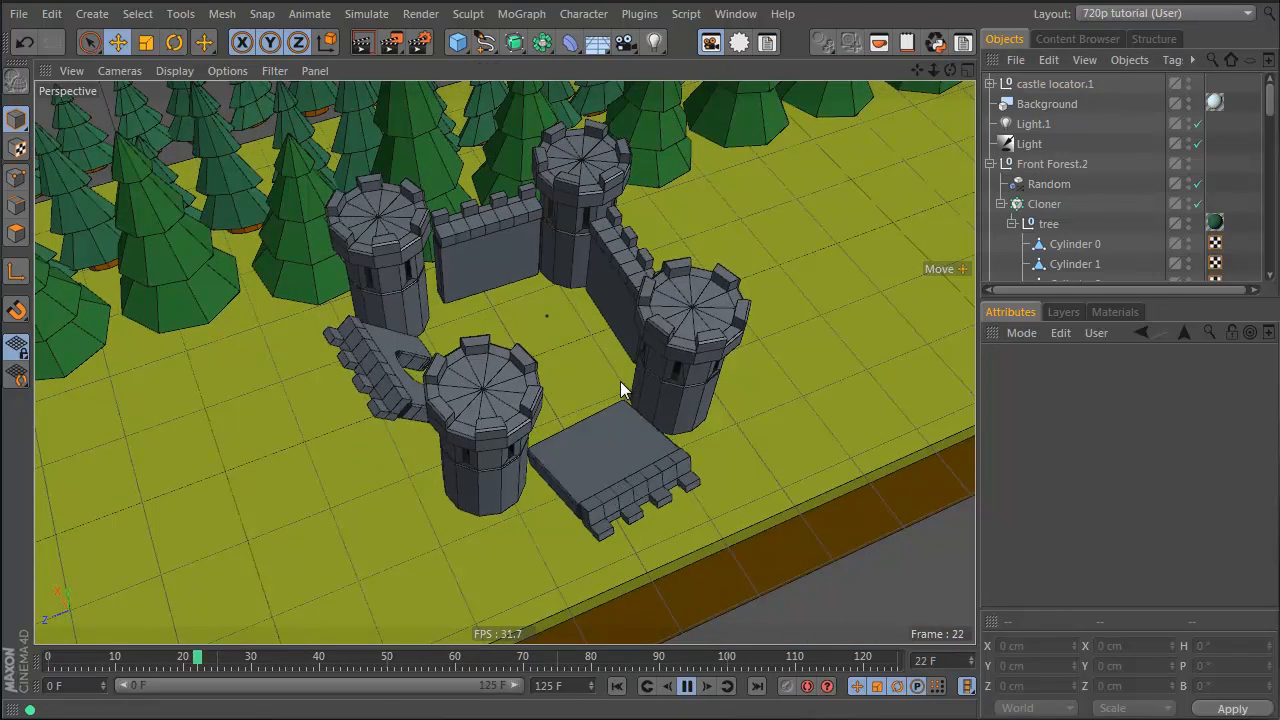
pyautogui.press('F8')
pyautogui.click(46, 656)
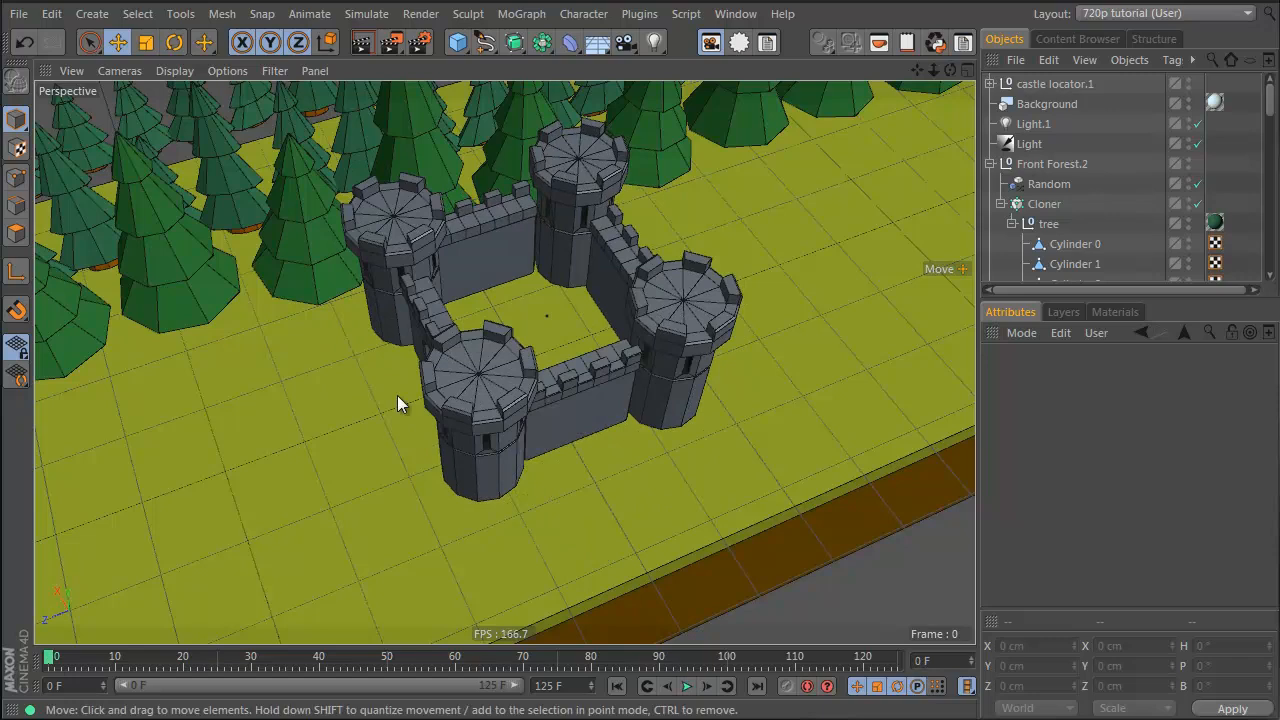
# Step: Raise castle locator.1 to a Y position of about 81.4 cm, play the simulation to check it, and rewind to frame 0
pyautogui.keyDown('alt'); pyautogui.moveTo(397, 395); pyautogui.dragTo(354, 180); pyautogui.keyUp('alt')
pyautogui.keyDown('alt'); pyautogui.moveTo(483, 342); pyautogui.dragTo(687, 298, button='right'); pyautogui.keyUp('alt')
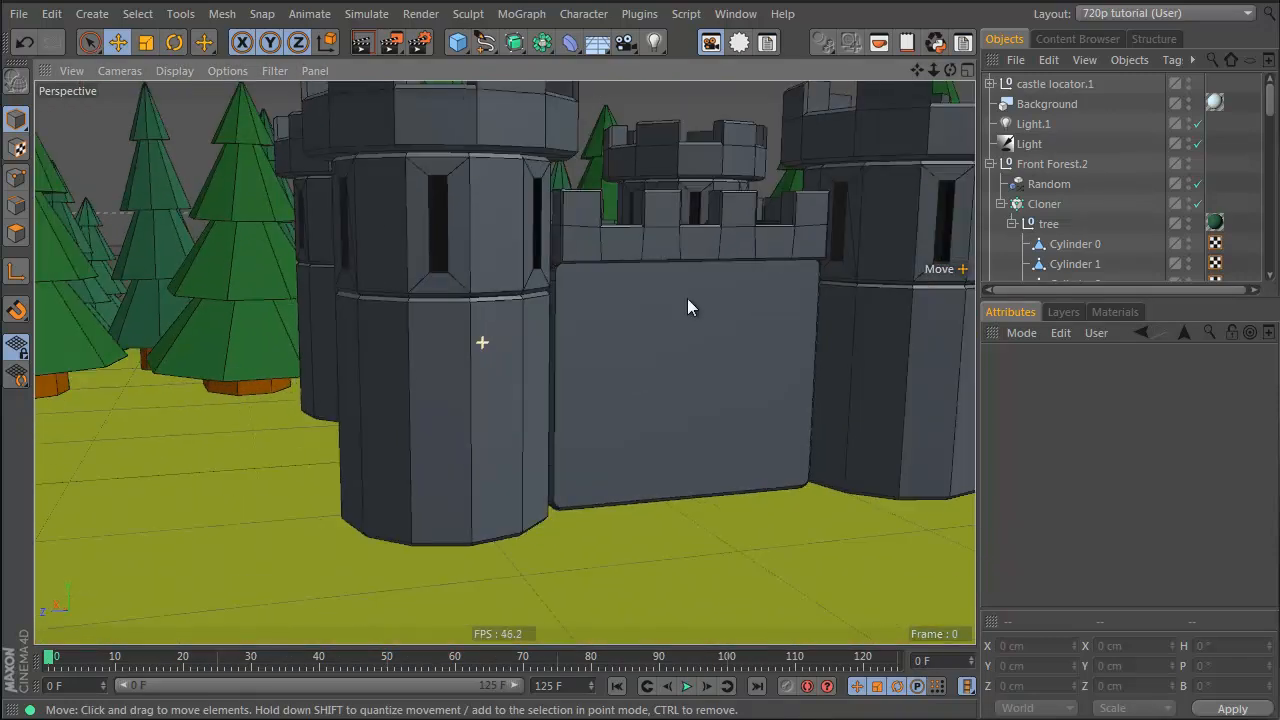
pyautogui.click(1070, 83)
pyautogui.moveTo(630, 209); pyautogui.dragTo(634, 201)
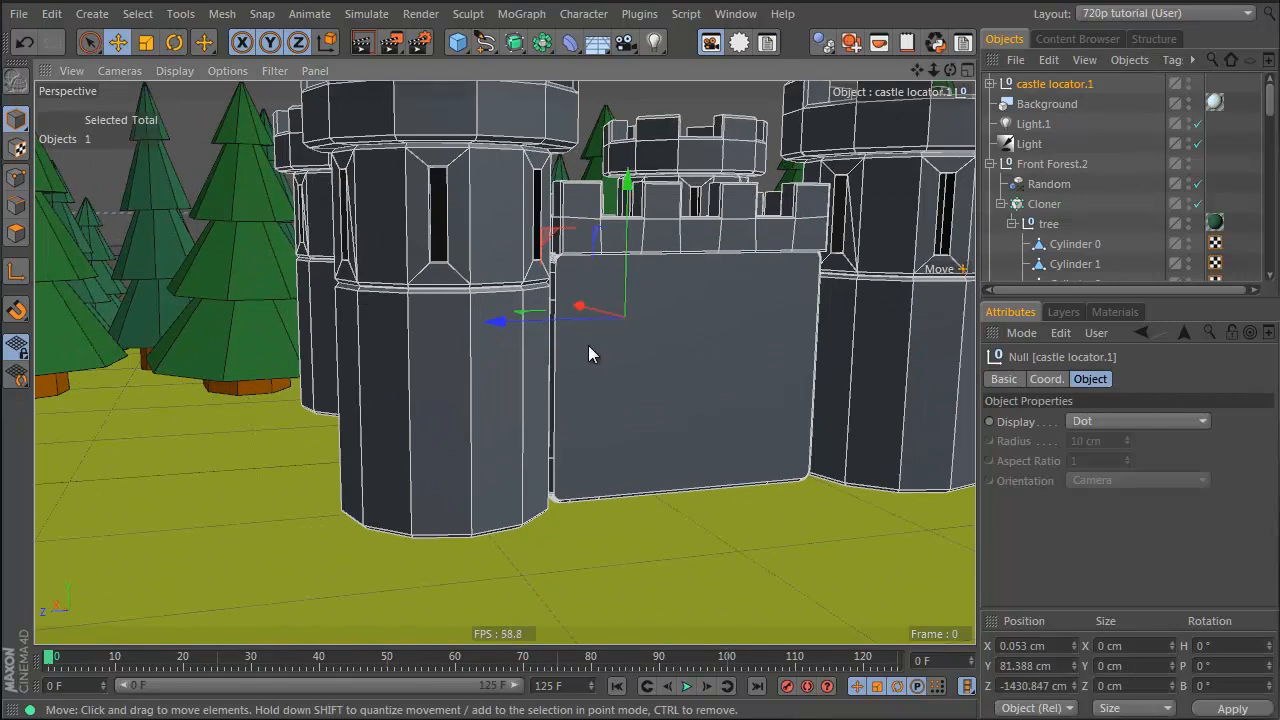
pyautogui.keyDown('alt'); pyautogui.moveTo(588, 354); pyautogui.dragTo(581, 336); pyautogui.keyUp('alt')
pyautogui.press('F8')
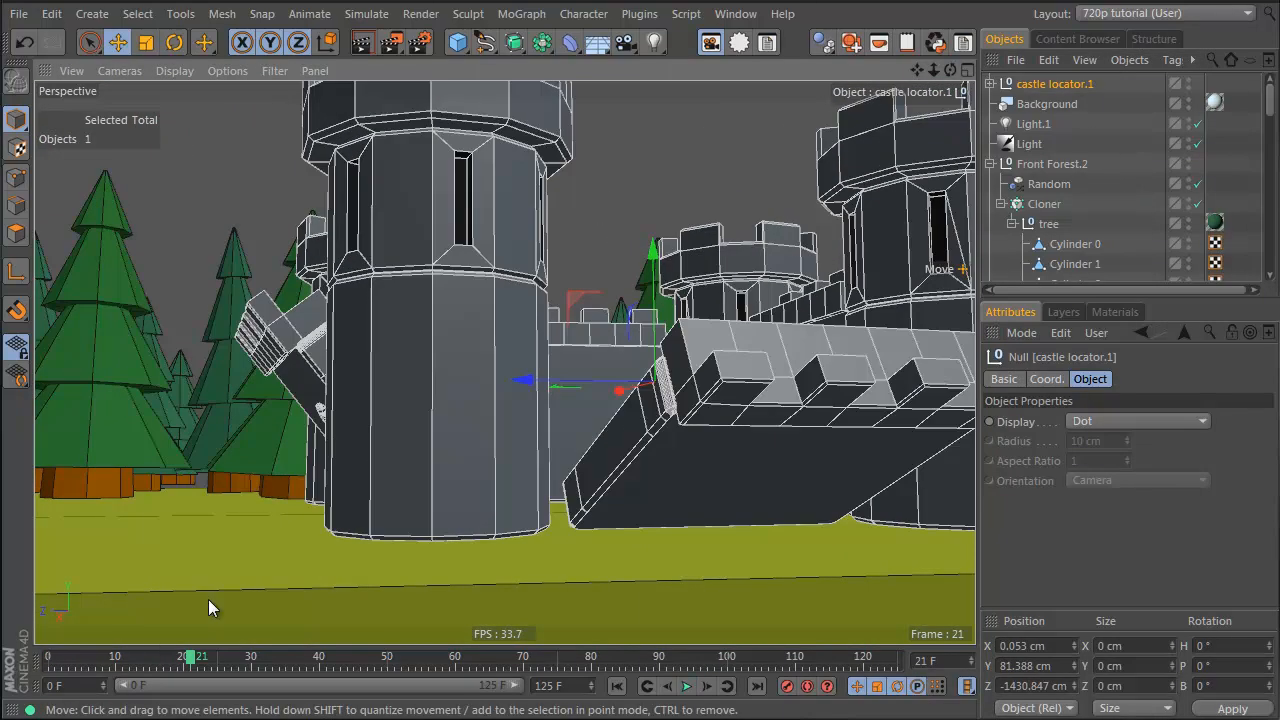
pyautogui.moveTo(97, 659); pyautogui.dragTo(48, 657)
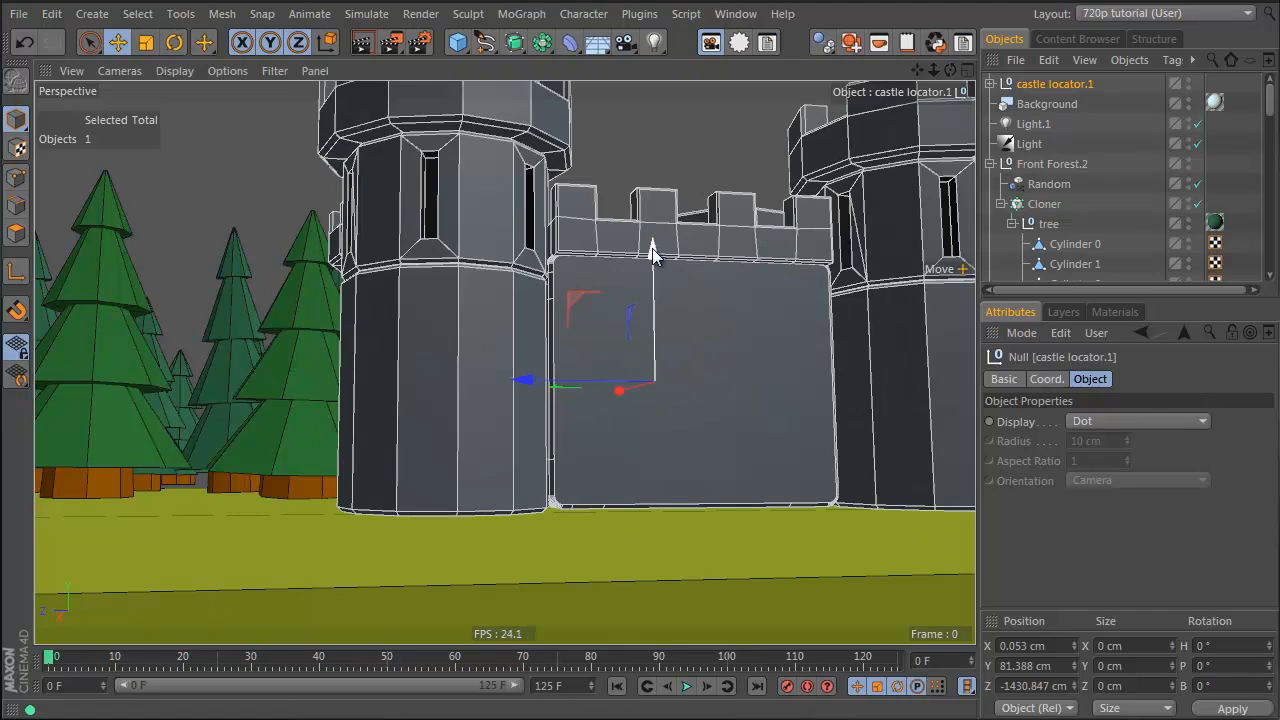
# Step: Lower castle locator.1 to a Y position of about 77.5 cm, play the simulation, and rewind to frame 0
pyautogui.moveTo(650, 252); pyautogui.dragTo(593, 356)
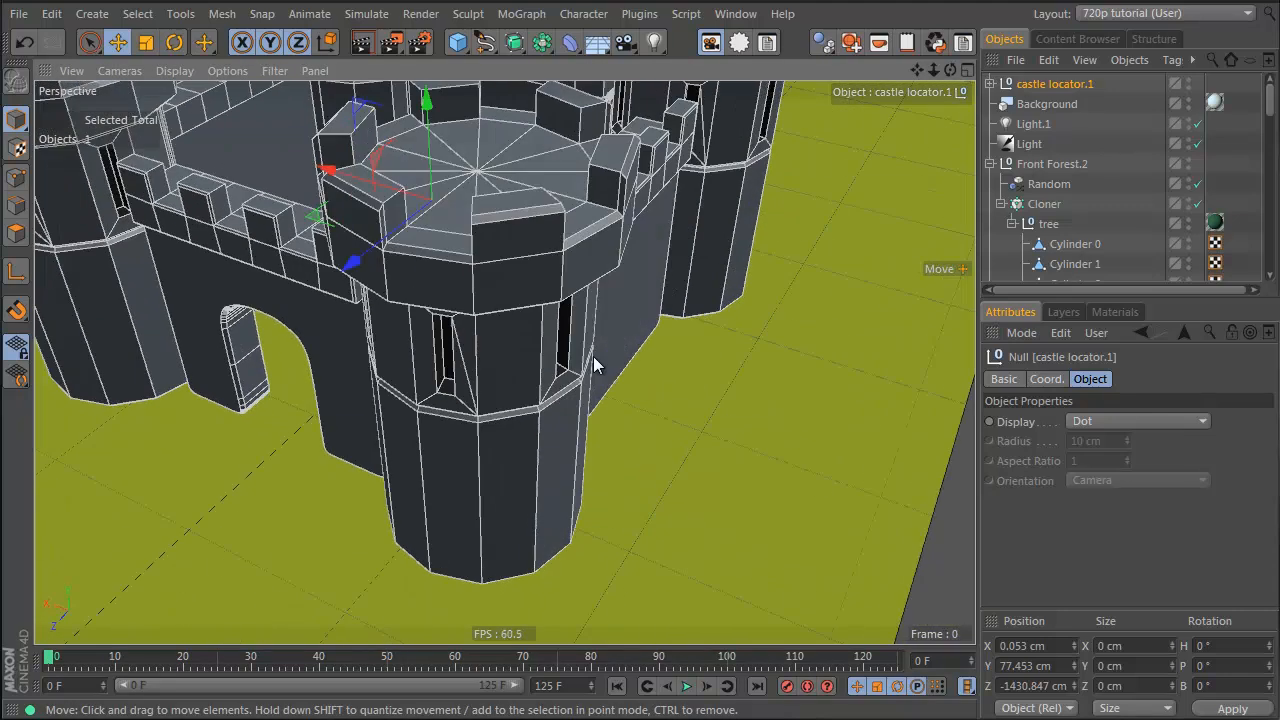
pyautogui.press('F8')
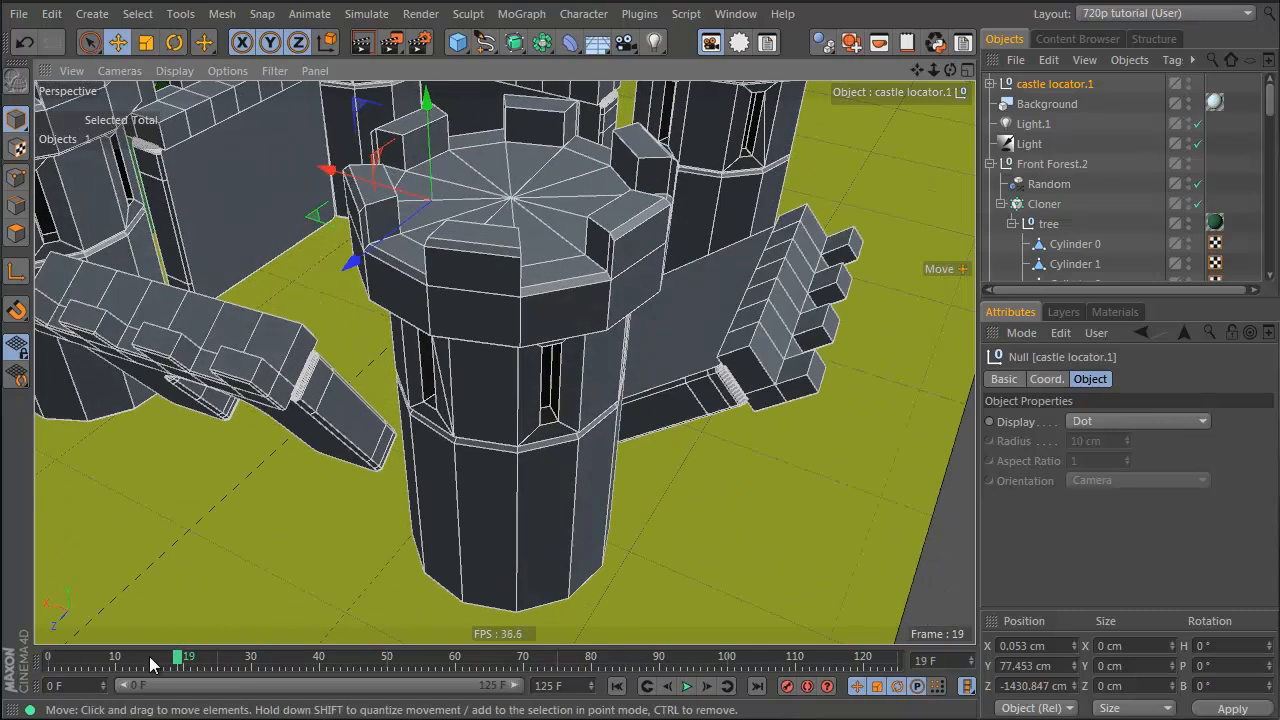
pyautogui.moveTo(149, 656); pyautogui.dragTo(47, 656)
# Step: Examine the gaps between the castle parts and the Dynamics and Collision settings of all eight Dynamics Body tags
pyautogui.keyDown('alt'); pyautogui.moveTo(443, 334); pyautogui.dragTo(354, 355, button='right'); pyautogui.keyUp('alt')
pyautogui.keyDown('alt'); pyautogui.moveTo(354, 355); pyautogui.dragTo(610, 243); pyautogui.keyUp('alt')
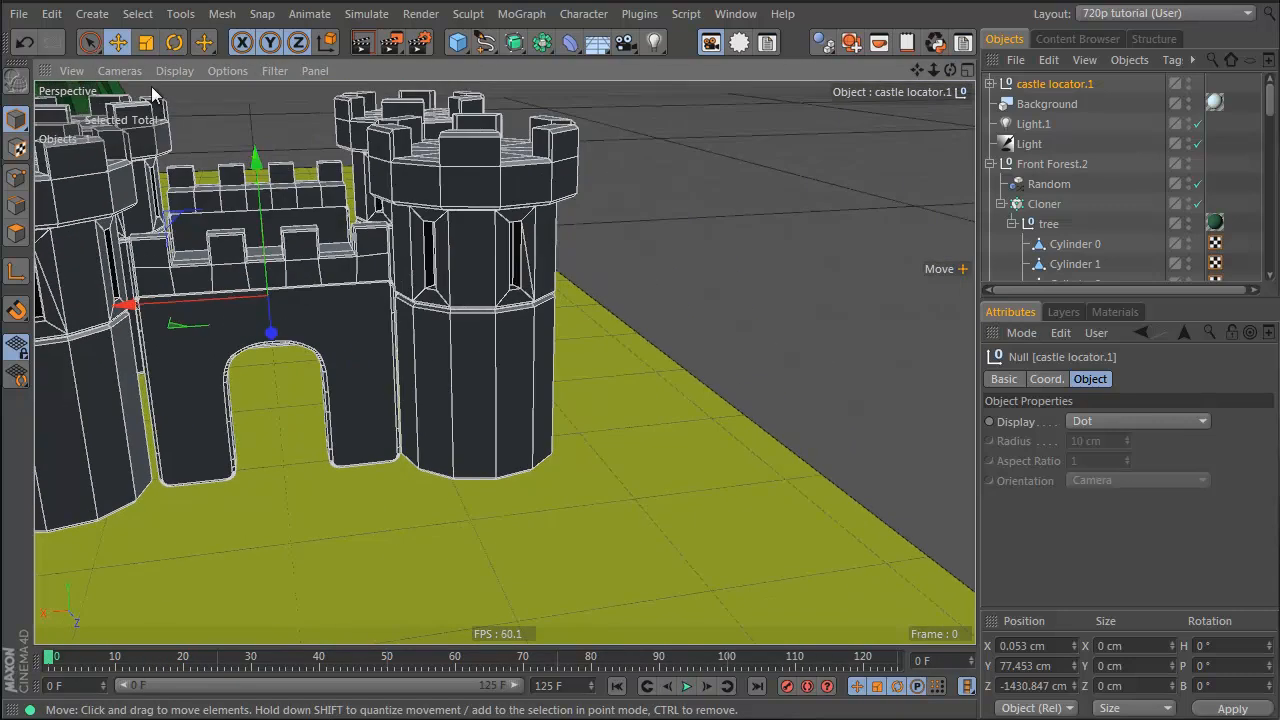
pyautogui.click(988, 84)
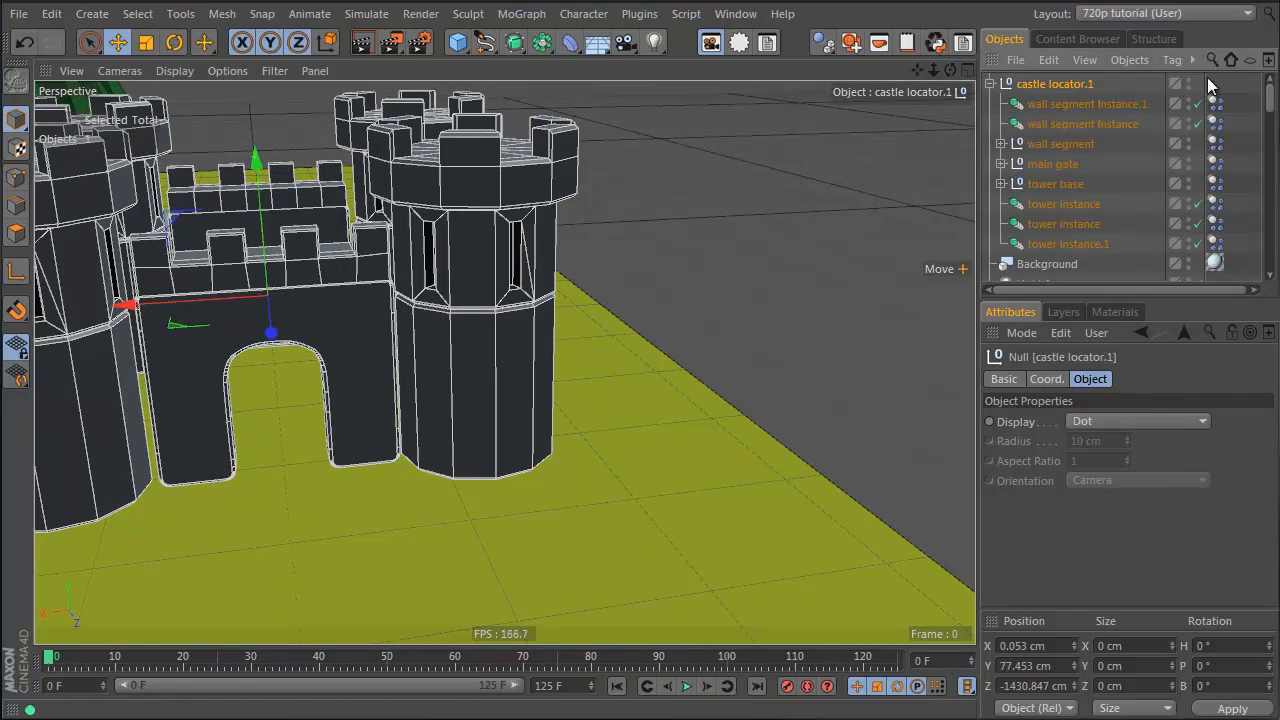
pyautogui.keyDown('alt'); pyautogui.moveTo(399, 231); pyautogui.dragTo(369, 157); pyautogui.keyUp('alt')
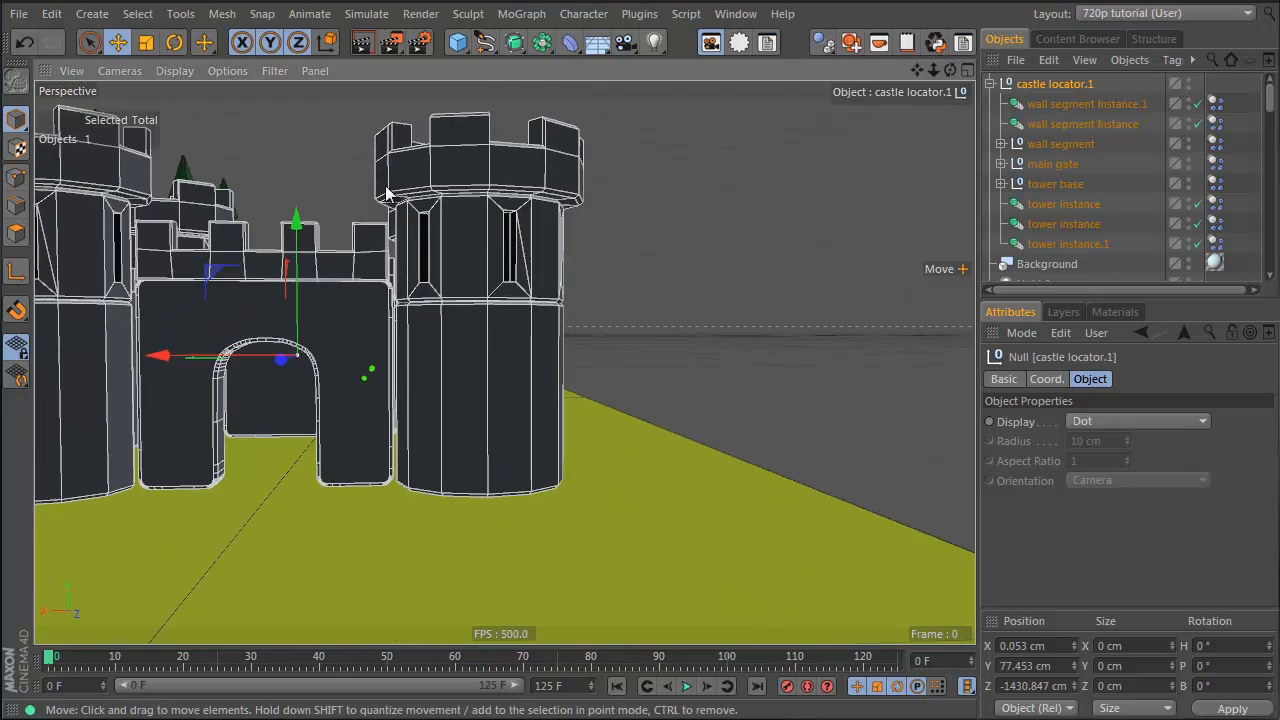
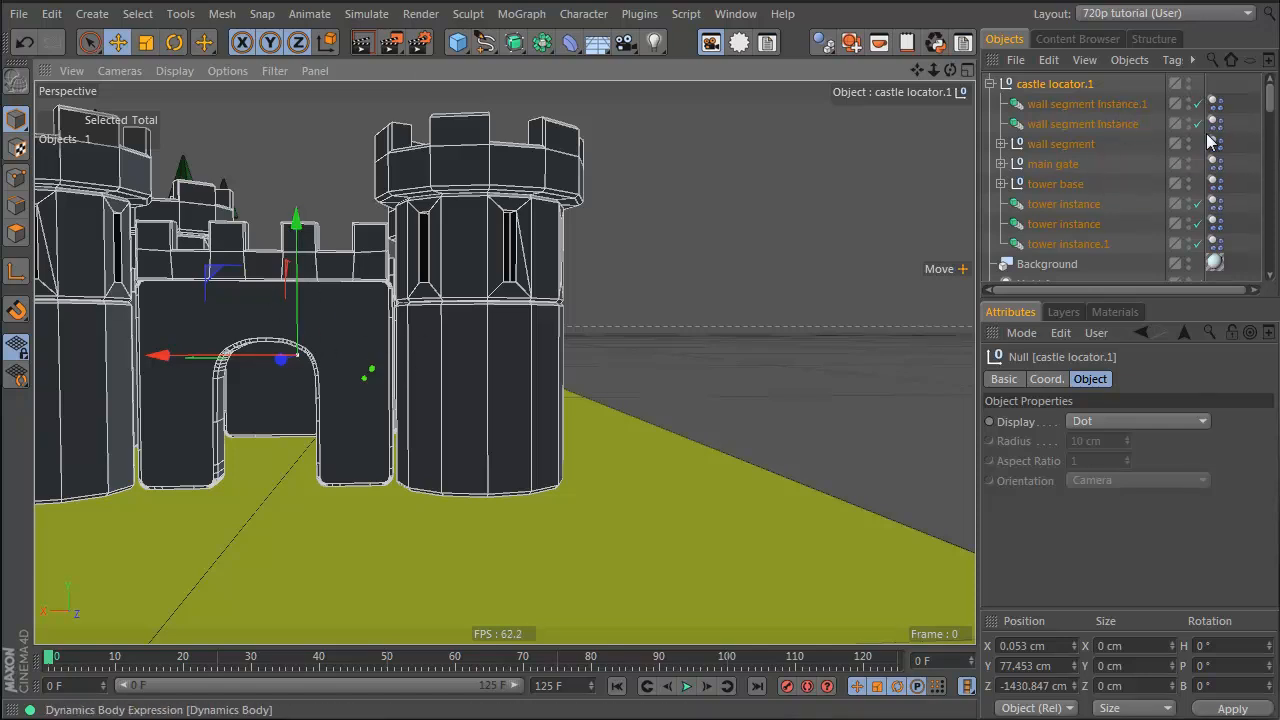
pyautogui.moveTo(1237, 101); pyautogui.dragTo(1218, 255)
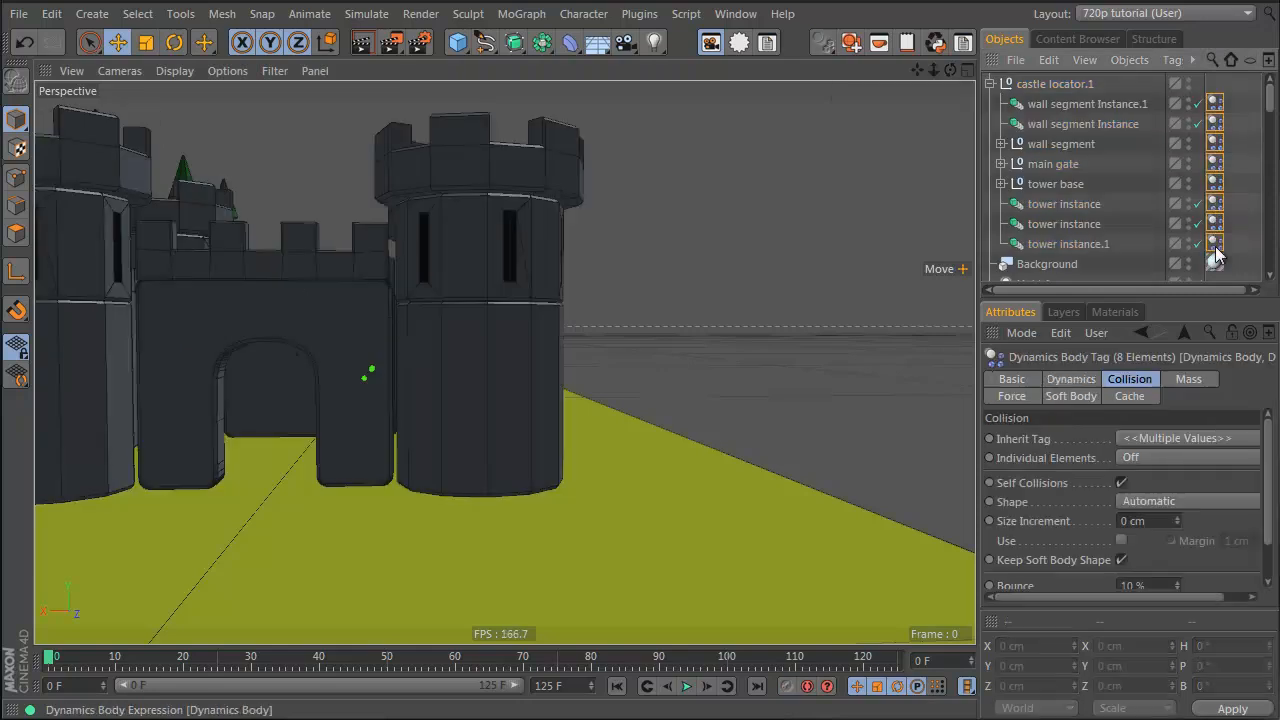
pyautogui.click(1072, 380)
pyautogui.scroll(-3, 1153, 434)
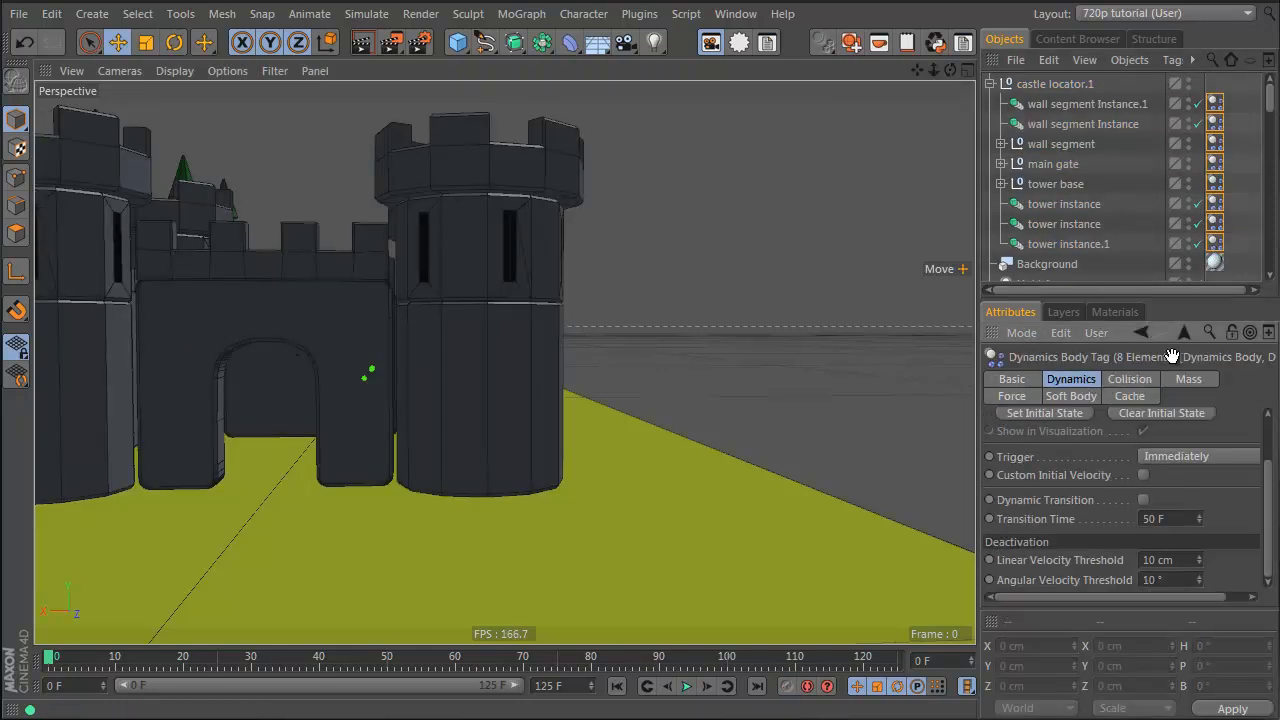
pyautogui.scroll(2, 1150, 430)
pyautogui.click(1148, 380)
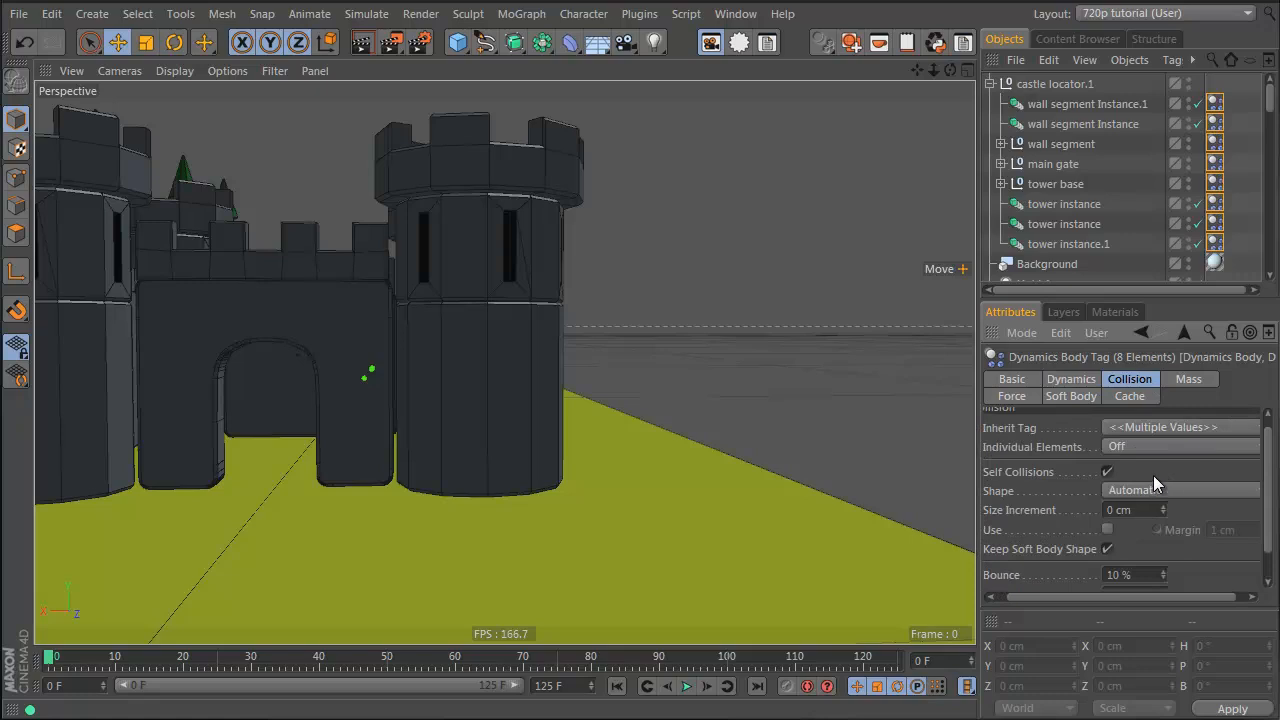
# Step: Set the collision Shape to Moving Mesh on the Dynamics Body tags of tower base and the three tower instances
pyautogui.click(1081, 224)
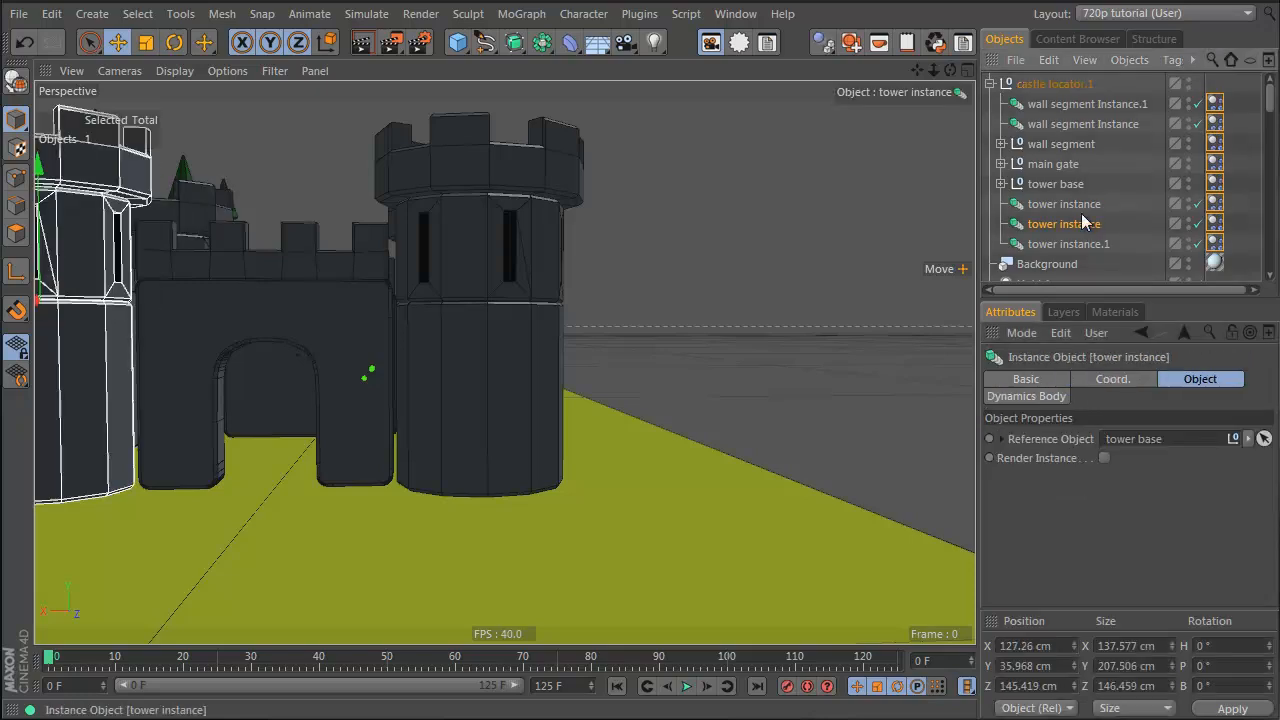
pyautogui.click(1238, 192)
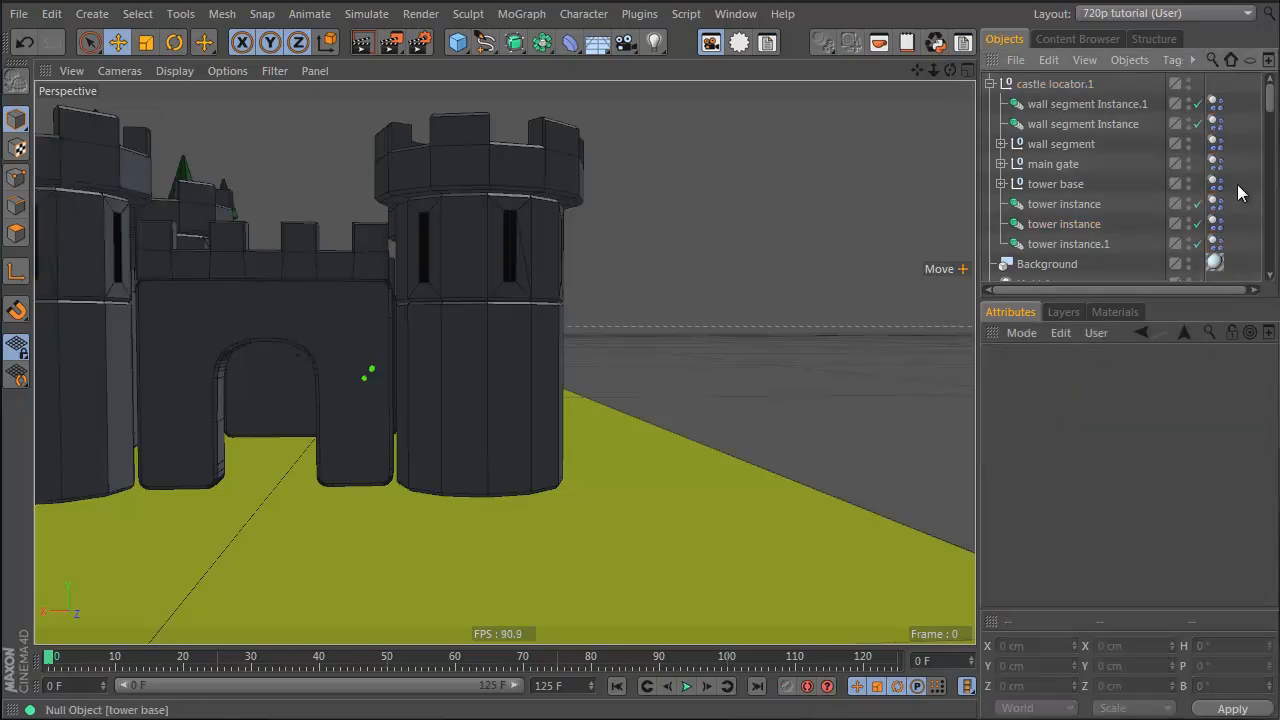
pyautogui.moveTo(1212, 241); pyautogui.dragTo(1220, 246)
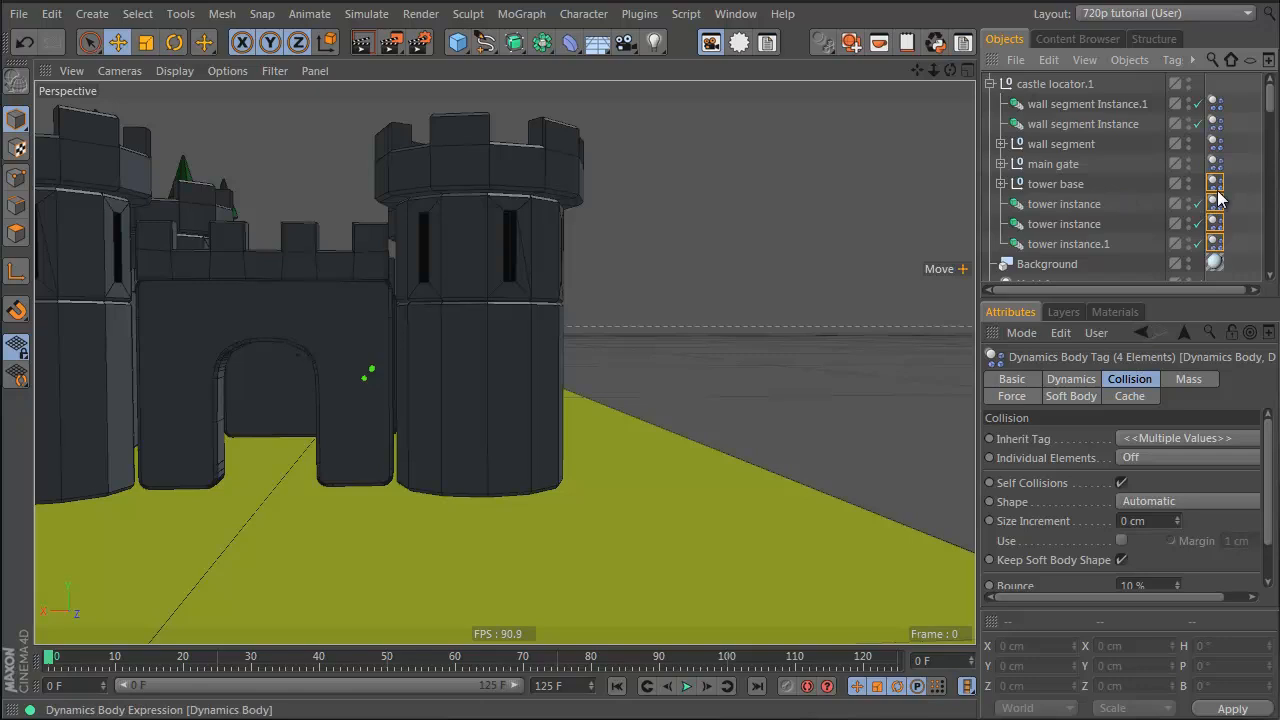
pyautogui.click(1180, 500)
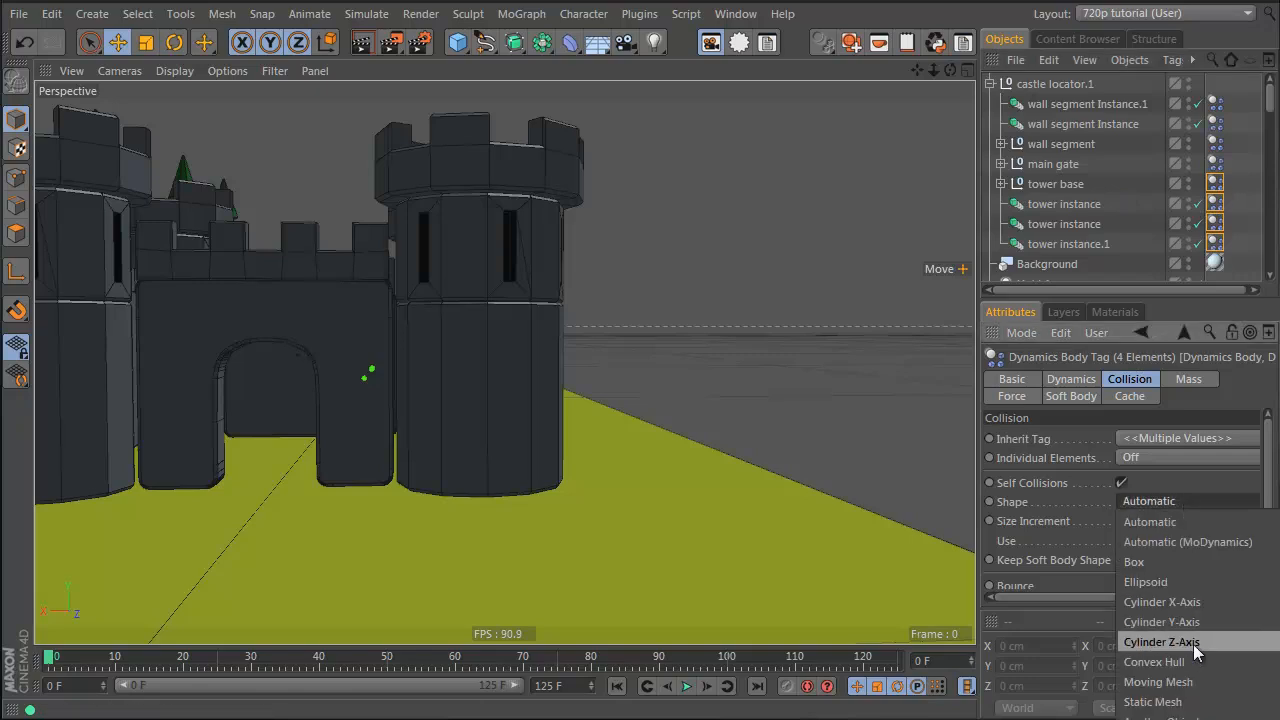
pyautogui.click(1160, 682)
# Step: Play the simulation to check the towers' Moving Mesh collision shape, and rewind to frame 0
pyautogui.press('F8')
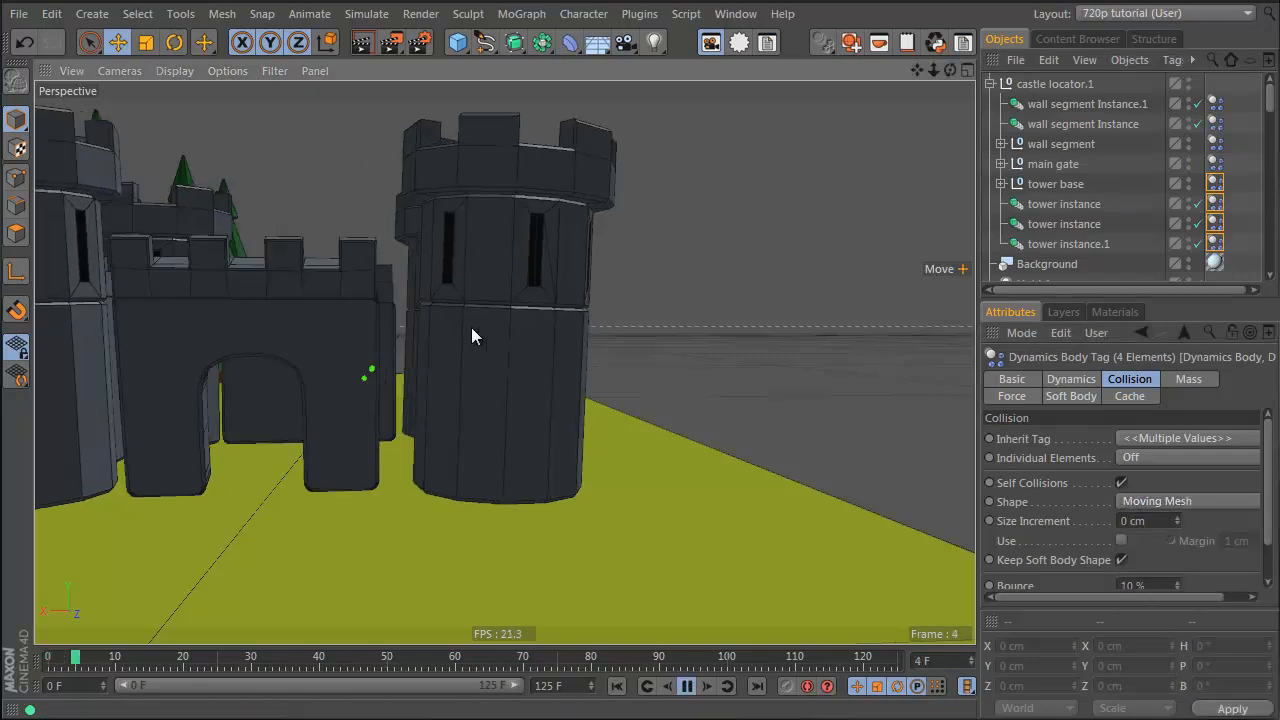
pyautogui.press('F8')
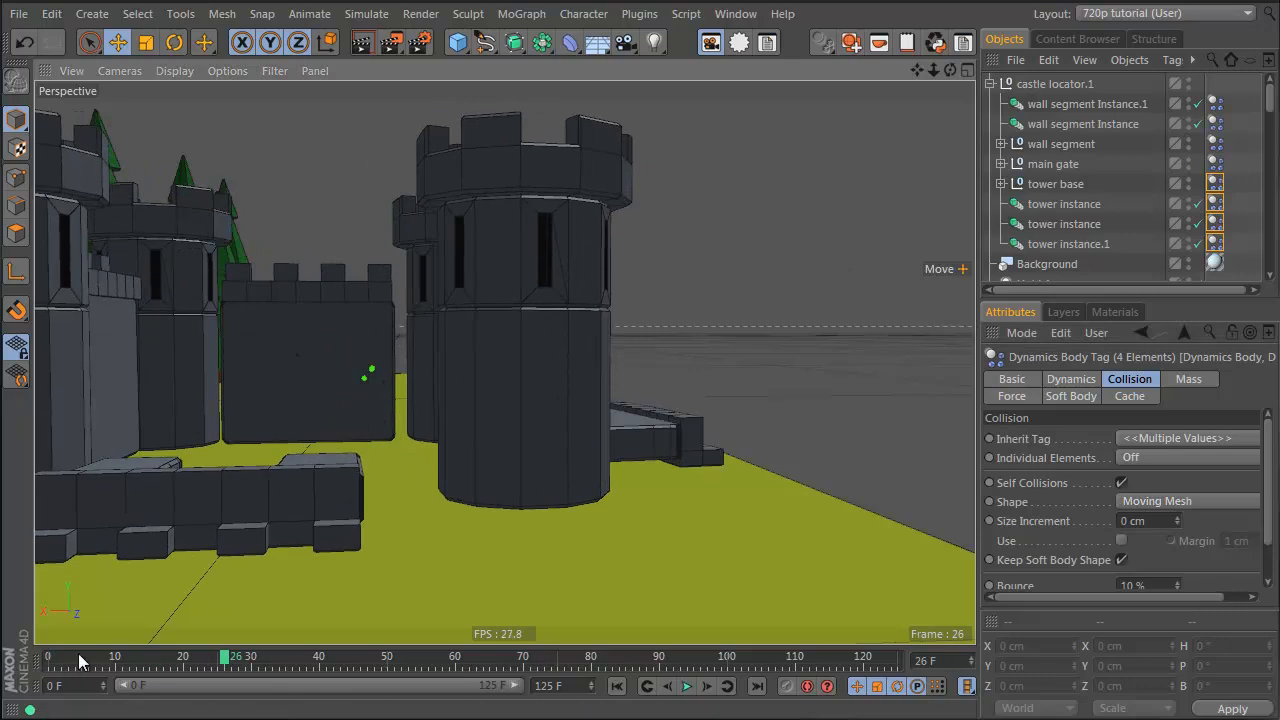
pyautogui.moveTo(78, 656); pyautogui.dragTo(47, 656)
# Step: Try the simulation with the main gate moved clear of the towers, and rewind to frame 0
pyautogui.keyDown('alt'); pyautogui.moveTo(320, 276); pyautogui.dragTo(328, 331); pyautogui.keyUp('alt')
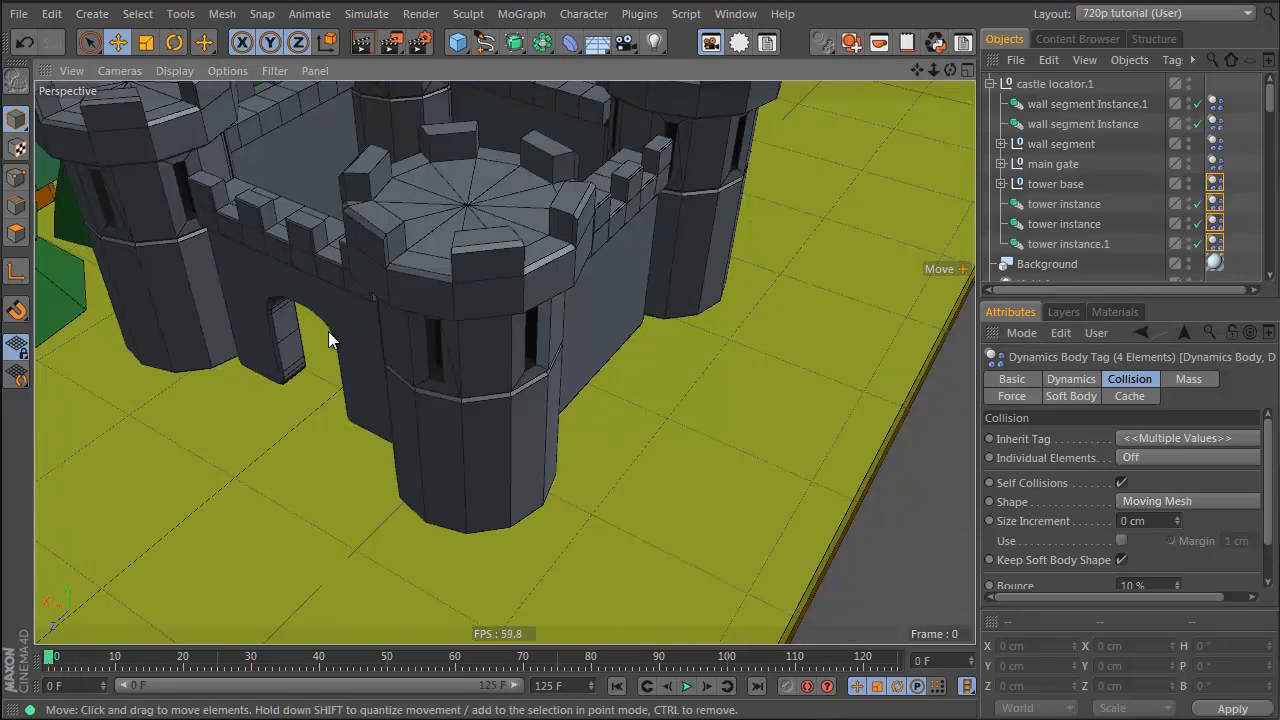
pyautogui.keyDown('alt'); pyautogui.moveTo(455, 350); pyautogui.dragTo(616, 420); pyautogui.keyUp('alt')
pyautogui.middleClick(616, 415)
pyautogui.middleClick(266, 195)
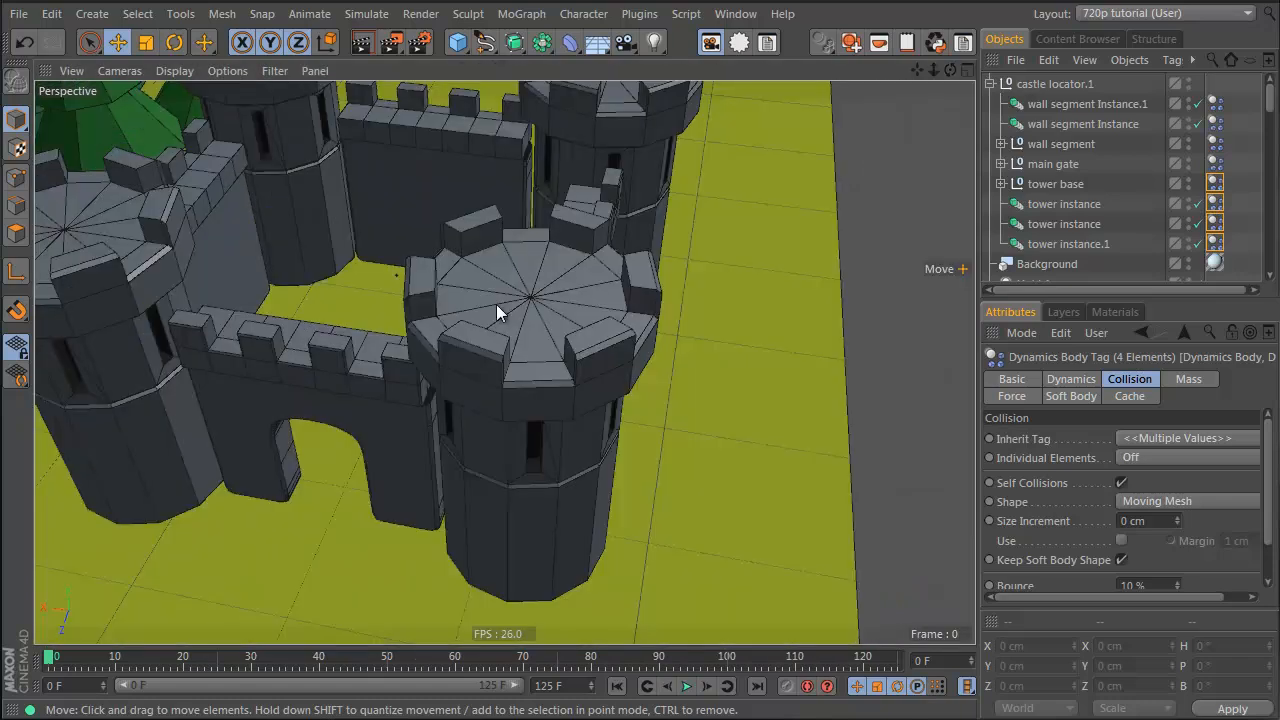
pyautogui.keyDown('alt'); pyautogui.moveTo(496, 304); pyautogui.dragTo(618, 394); pyautogui.keyUp('alt')
pyautogui.press('F8')
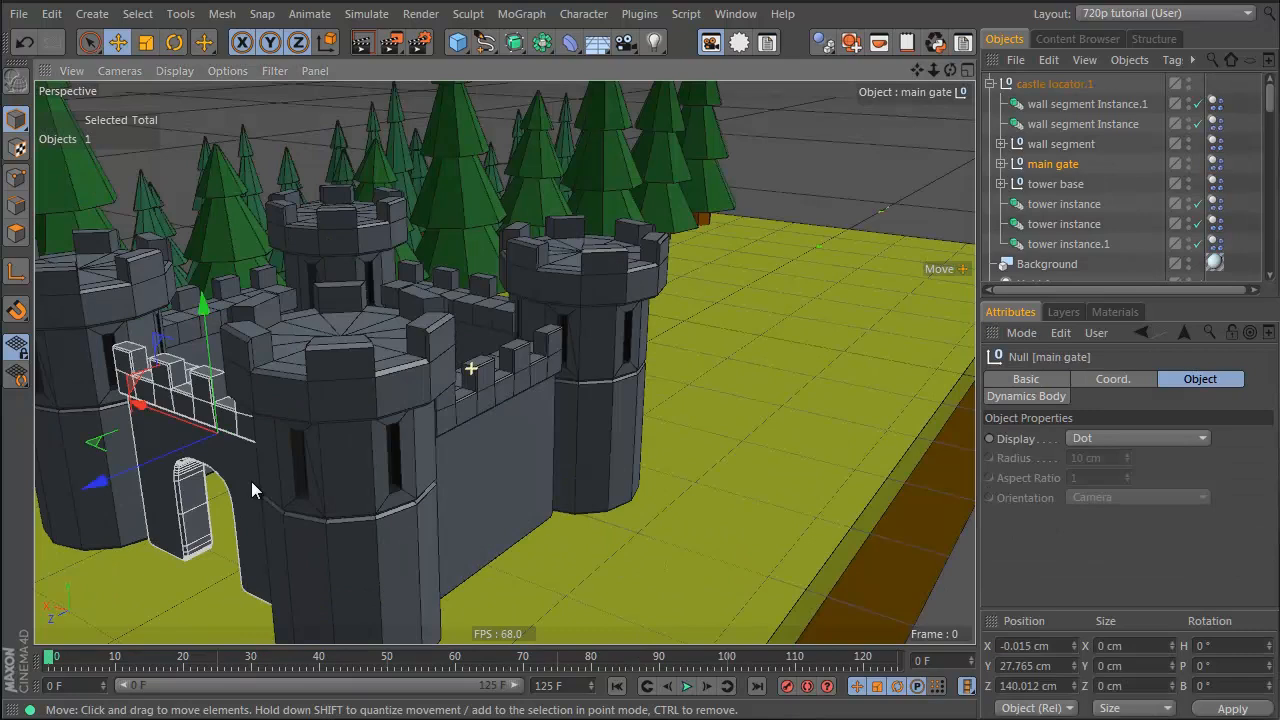
pyautogui.keyDown('alt'); pyautogui.moveTo(251, 481); pyautogui.dragTo(139, 503); pyautogui.keyUp('alt')
pyautogui.keyDown('alt'); pyautogui.moveTo(428, 418); pyautogui.dragTo(605, 280, button='middle'); pyautogui.keyUp('alt')
pyautogui.press('F8')
pyautogui.click(488, 413)
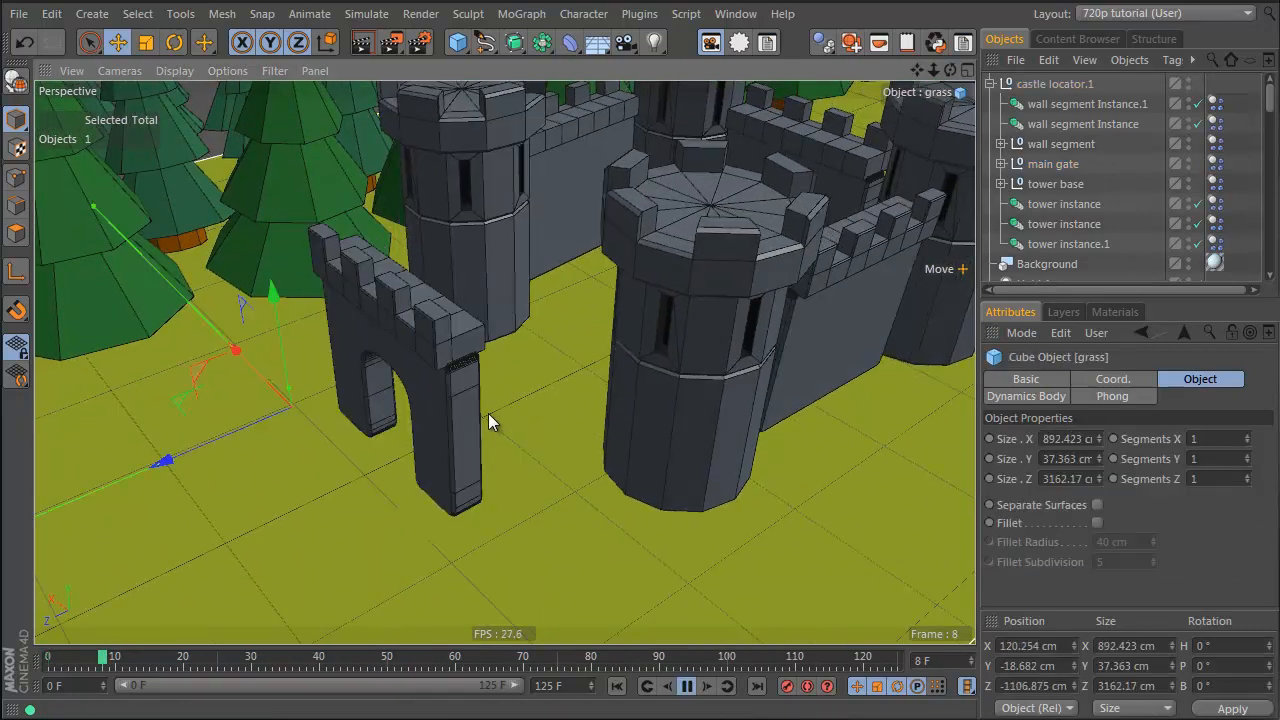
pyautogui.press('F8')
pyautogui.moveTo(86, 656); pyautogui.dragTo(48, 656)
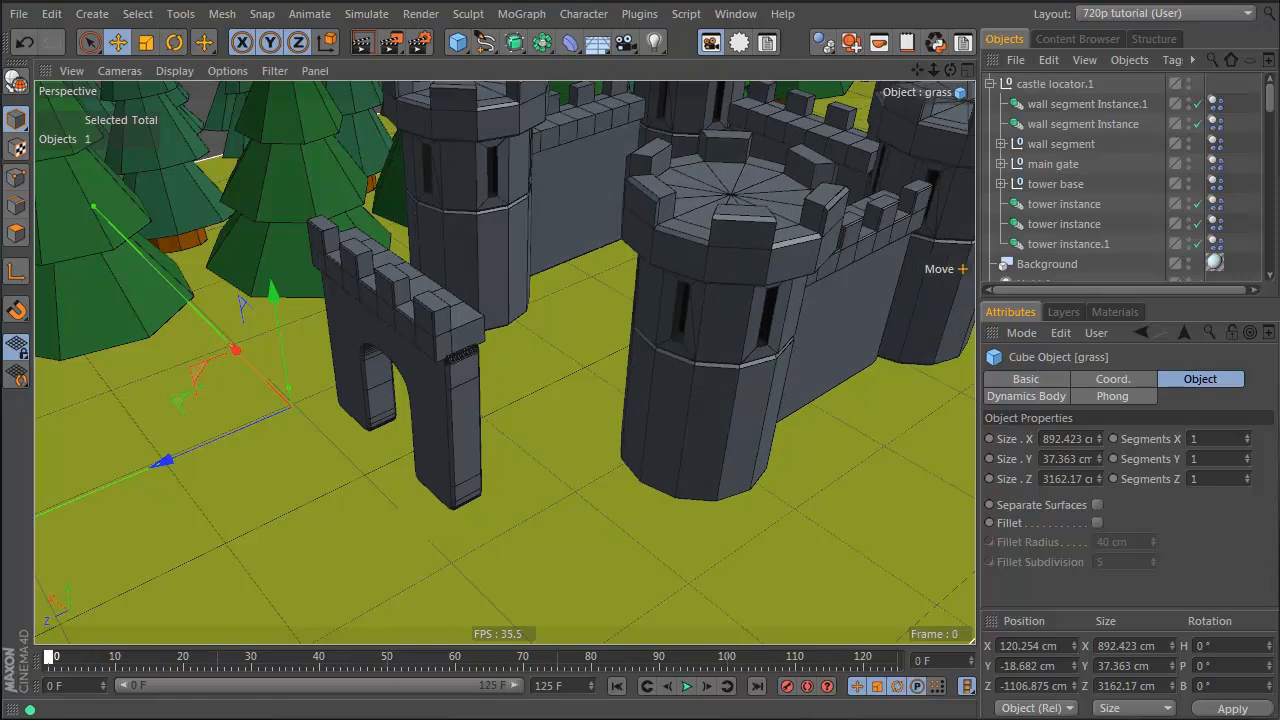
# Step: Undo moving the main gate away from the towers
pyautogui.keyDown('alt'); pyautogui.moveTo(650, 177); pyautogui.dragTo(297, 320); pyautogui.keyUp('alt')
pyautogui.click(297, 320)
pyautogui.click(454, 323)
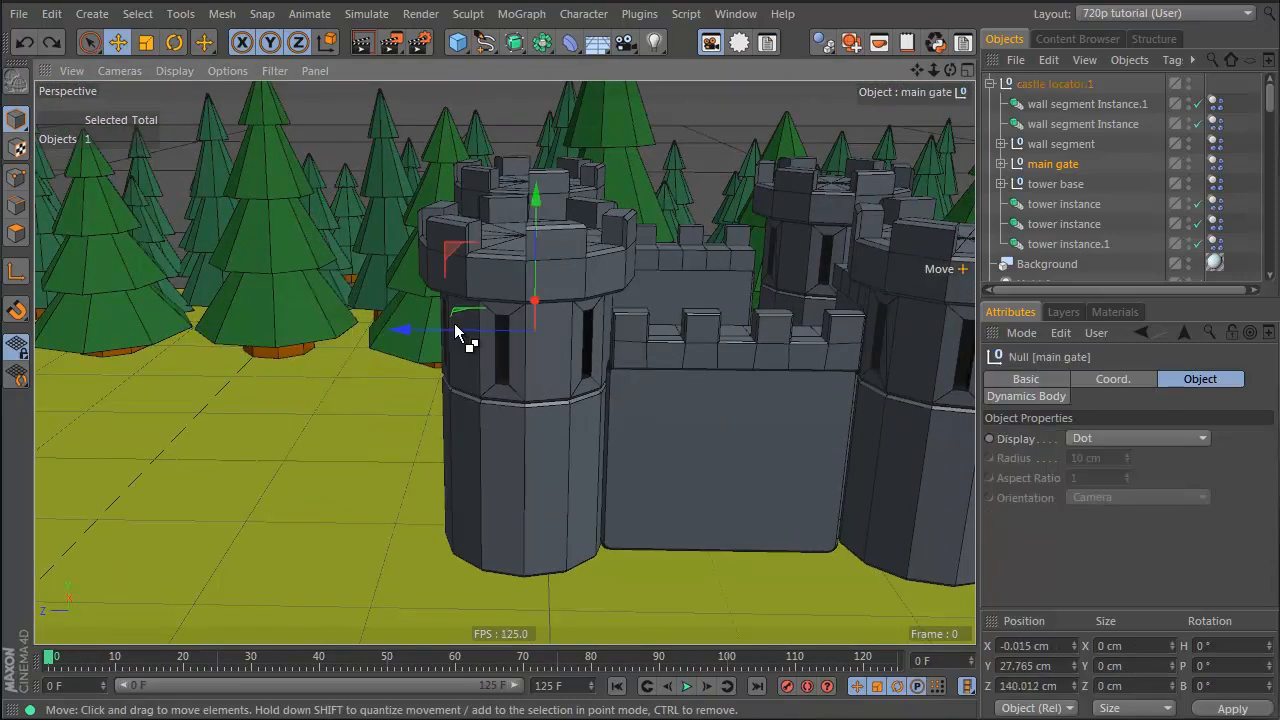
# Step: Move tower base and the tower instance behind it outward along Z to about -1278.1 cm, away from the walls
pyautogui.keyDown('alt'); pyautogui.moveTo(454, 323); pyautogui.dragTo(572, 439); pyautogui.keyUp('alt')
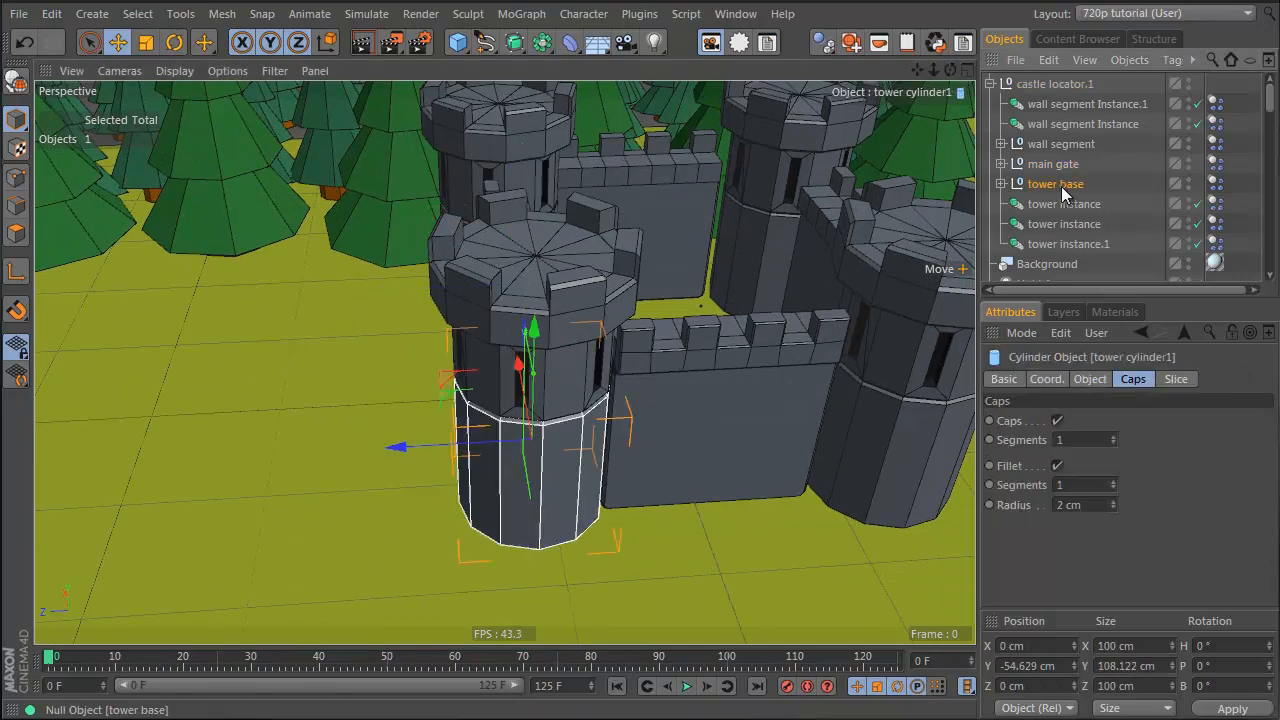
pyautogui.moveTo(1058, 184)
pyautogui.mouseDown()
pyautogui.moveTo(1075, 204)
pyautogui.moveTo(1069, 195)
pyautogui.mouseUp()
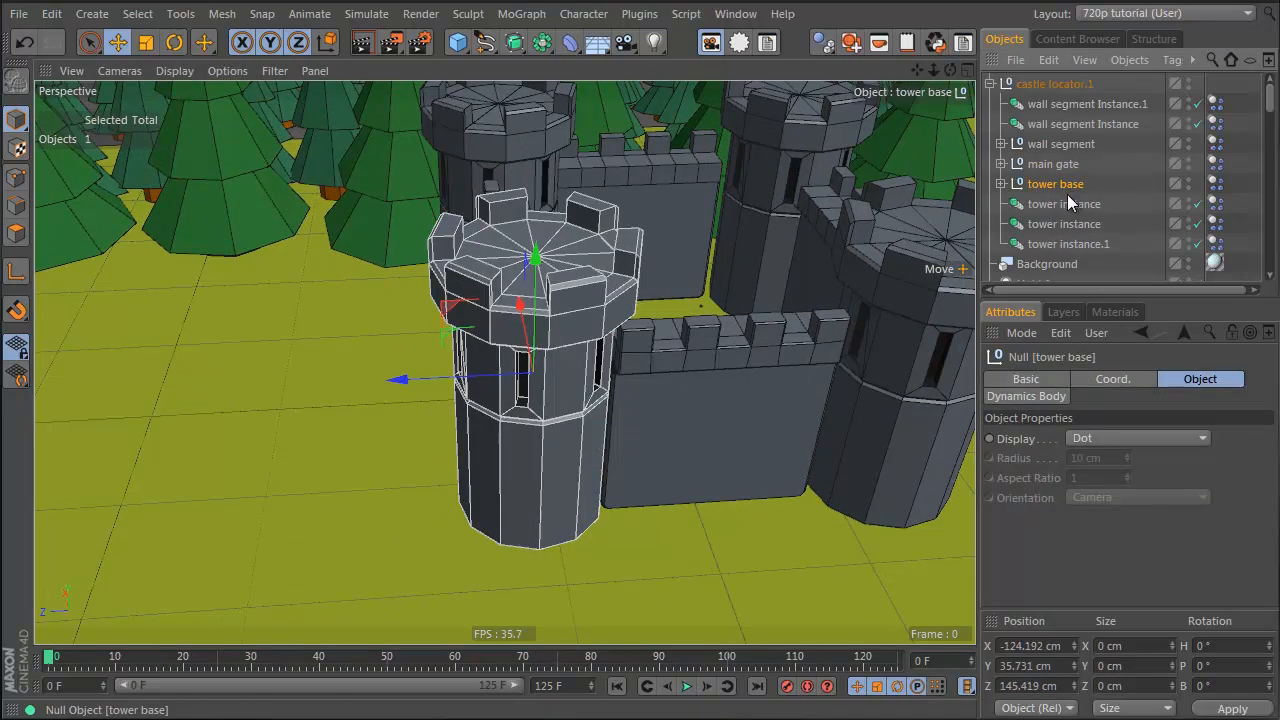
pyautogui.keyDown('ctrl'); pyautogui.click(1069, 203); pyautogui.keyUp('ctrl')
pyautogui.keyDown('ctrl'); pyautogui.click(1069, 203); pyautogui.keyUp('ctrl')
pyautogui.keyDown('ctrl'); pyautogui.click(1082, 222); pyautogui.keyUp('ctrl')
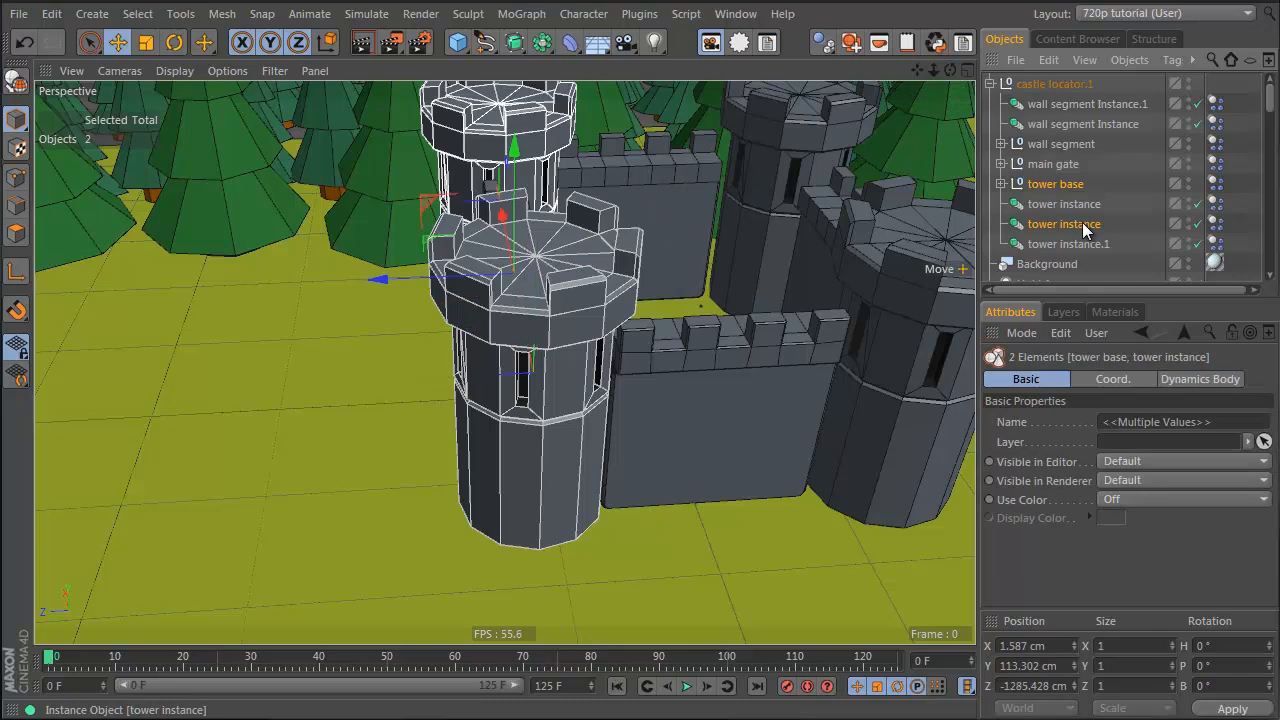
pyautogui.moveTo(416, 277); pyautogui.dragTo(407, 285)
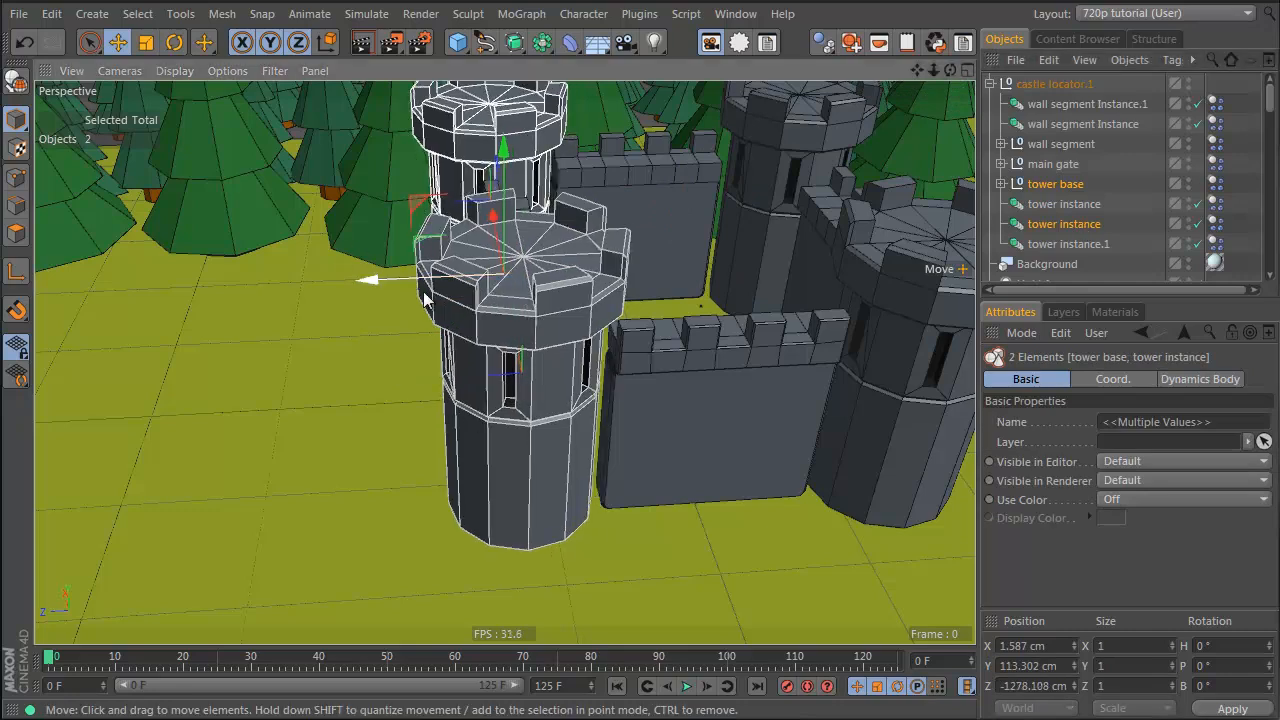
# Step: Play the simulation to check the spacing of the two moved towers, and rewind to frame 0
pyautogui.press('F8')
pyautogui.press('F8')
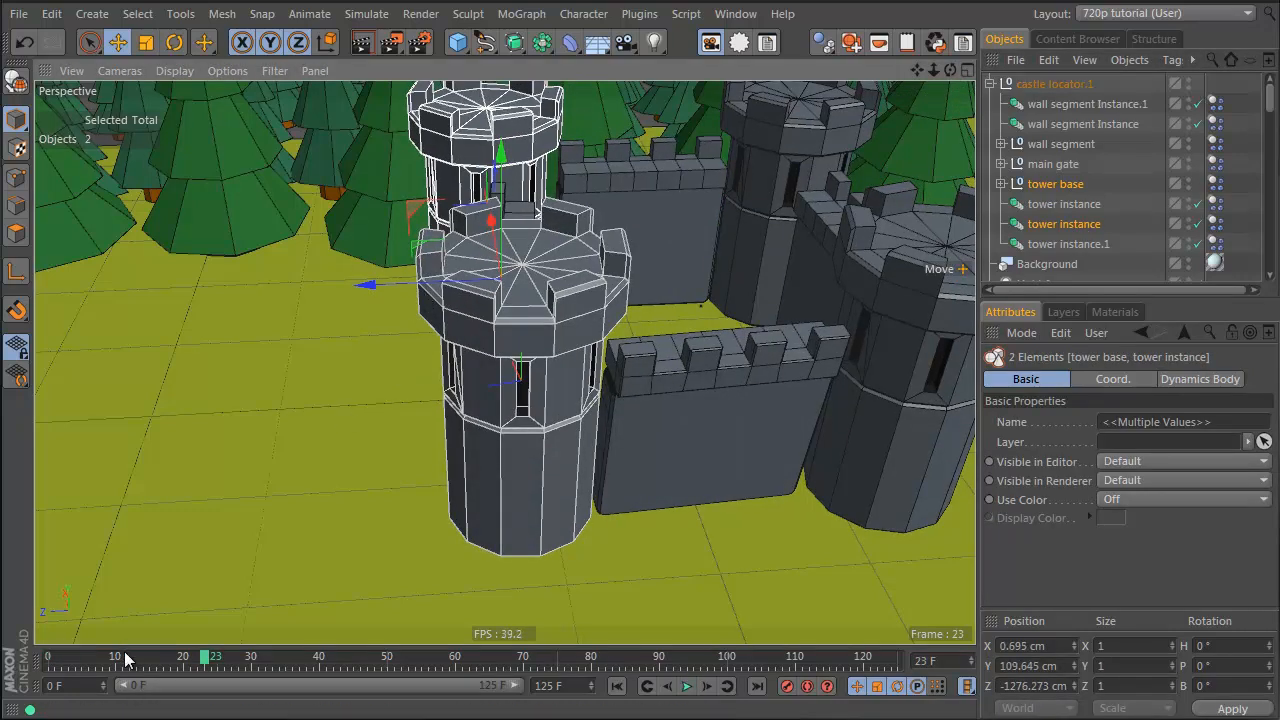
pyautogui.moveTo(120, 657); pyautogui.dragTo(48, 657)
# Step: Move tower instance.1 and the tower instance behind it slightly outward along Z, away from the walls, and deselect them
pyautogui.keyDown('alt'); pyautogui.moveTo(806, 196); pyautogui.dragTo(569, 183, button='middle'); pyautogui.keyUp('alt')
pyautogui.keyDown('alt'); pyautogui.moveTo(569, 183); pyautogui.dragTo(577, 255); pyautogui.keyUp('alt')
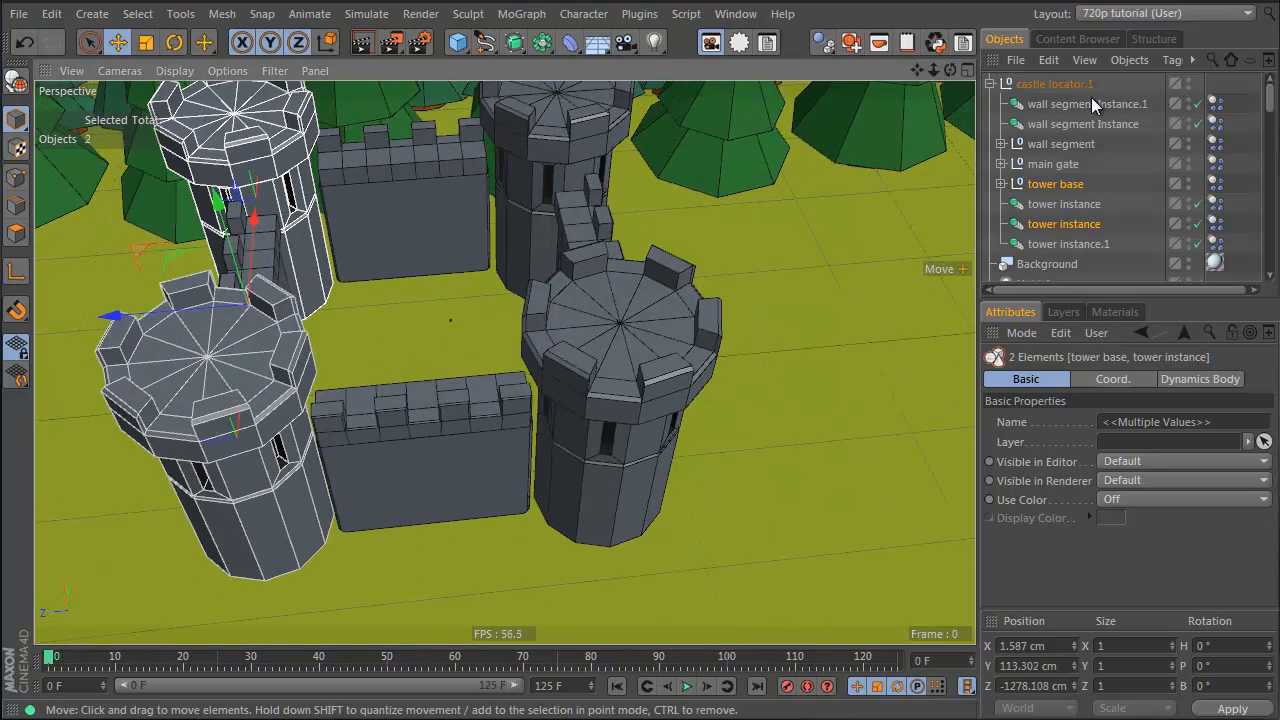
pyautogui.click(1066, 240)
pyautogui.keyDown('shift'); pyautogui.click(647, 302); pyautogui.keyUp('shift')
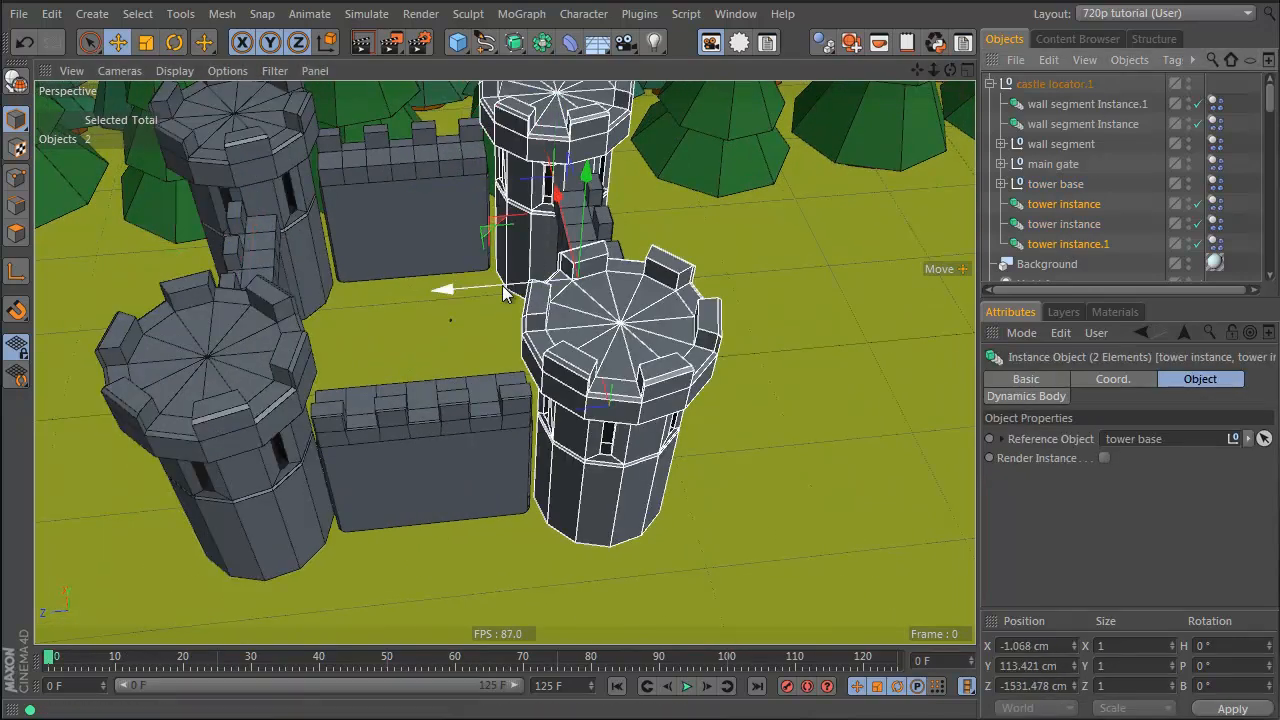
pyautogui.moveTo(501, 286); pyautogui.dragTo(508, 285)
pyautogui.hotkey('ctrl', 'shift', 'a')
# Step: Play the simulation to check the gaps on both sides of the castle, and rewind to frame 0
pyautogui.press('F8')
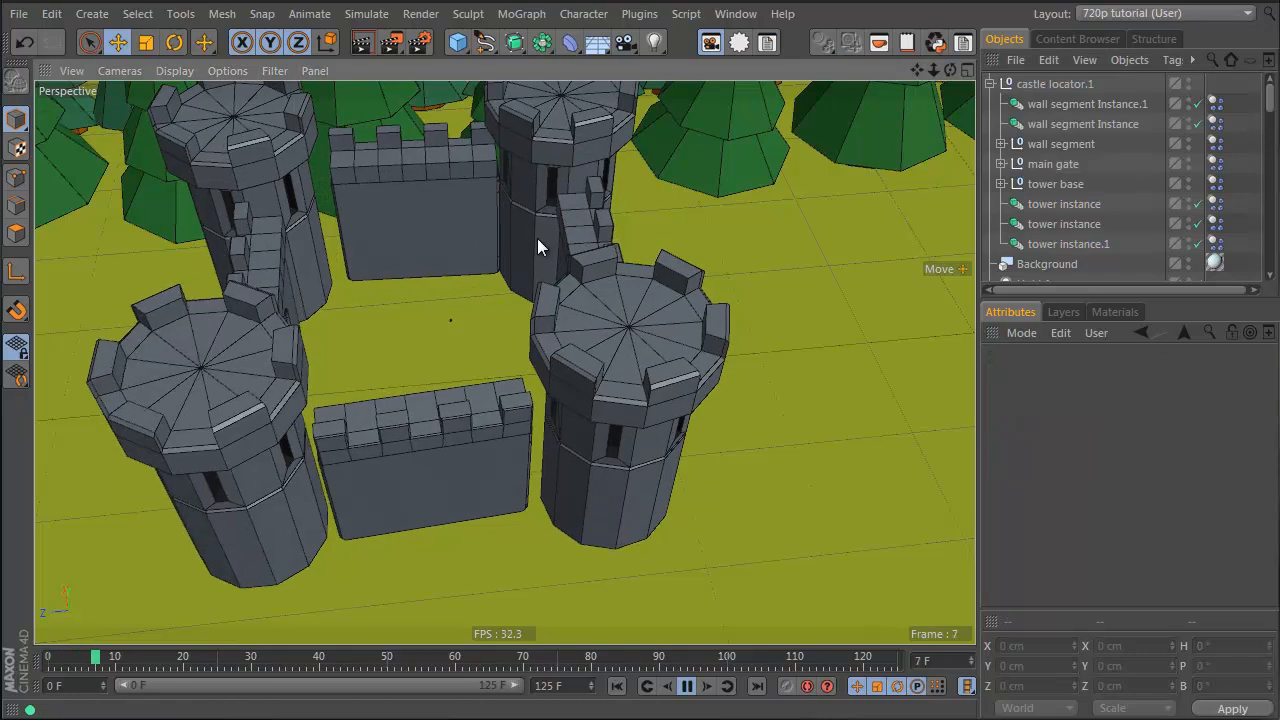
pyautogui.press('F8')
pyautogui.moveTo(86, 663); pyautogui.dragTo(45, 663)
# Step: Lower castle locator.1 slightly in the Front view so the castle sits on the grass, and deselect it
pyautogui.keyDown('alt'); pyautogui.moveTo(524, 503); pyautogui.dragTo(525, 272); pyautogui.keyUp('alt')
pyautogui.click(1040, 85)
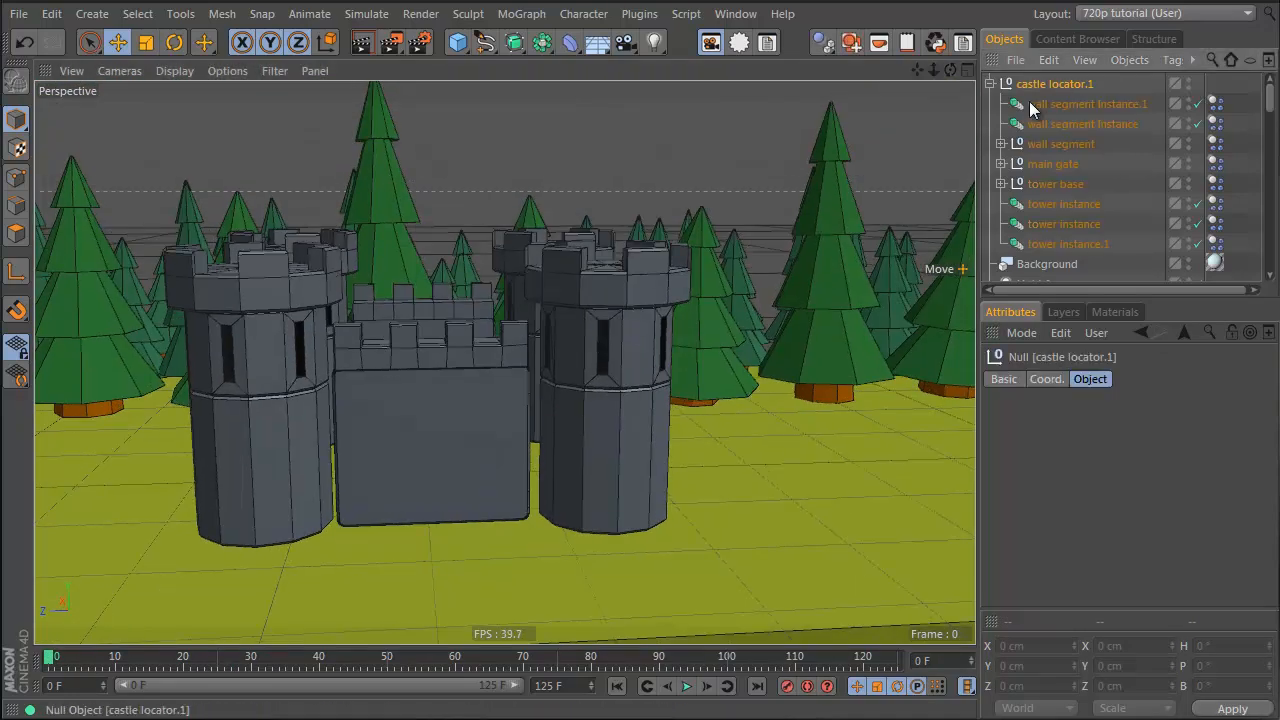
pyautogui.press('e')
pyautogui.middleClick(454, 260)
pyautogui.scroll(3, 770, 480)
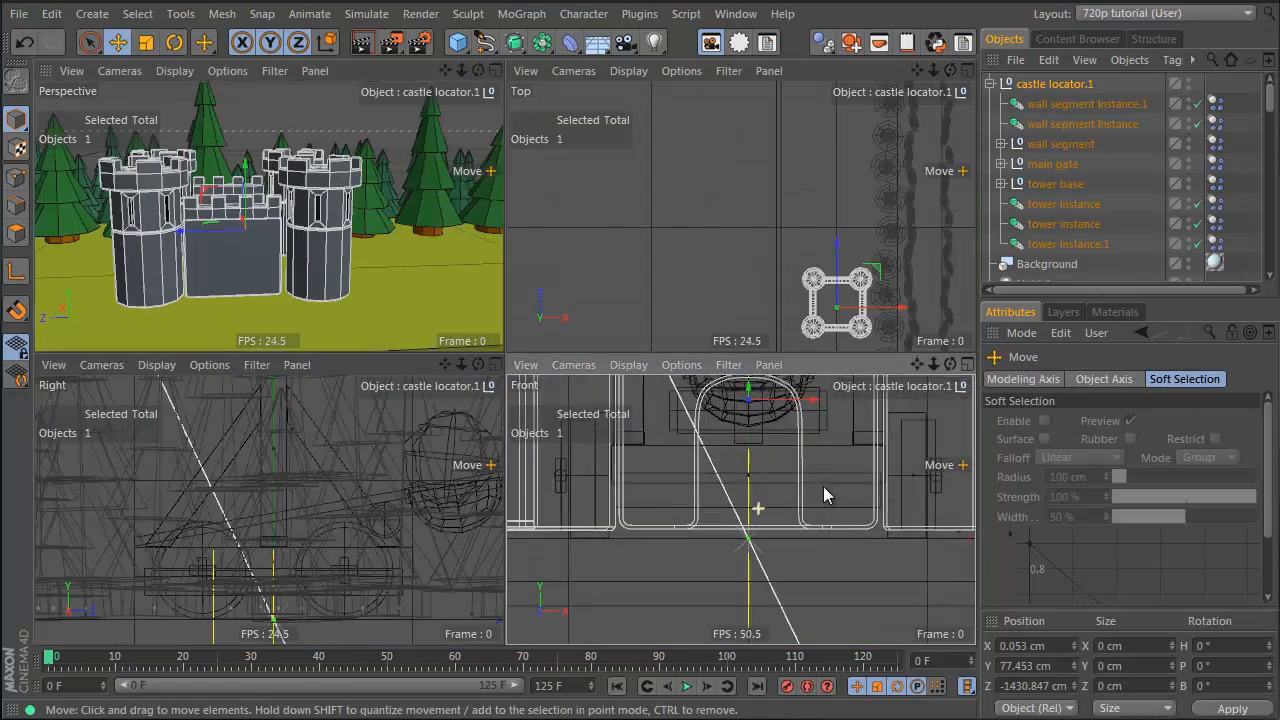
pyautogui.moveTo(780, 470); pyautogui.dragTo(778, 477)
pyautogui.hotkey('ctrl', 'shift', 'a')
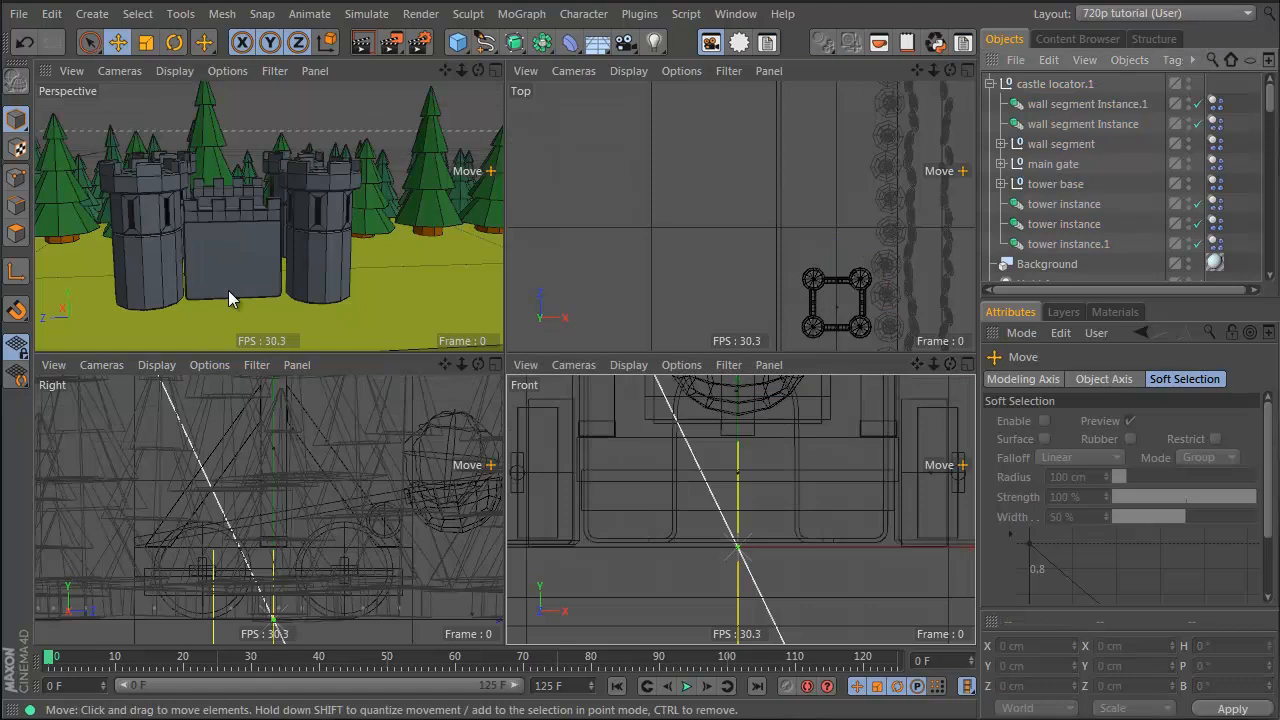
# Step: Play the simulation to let the castle parts settle on the grass, and stop at frame 25
pyautogui.keyDown('alt'); pyautogui.moveTo(228, 288); pyautogui.dragTo(326, 312); pyautogui.keyUp('alt')
pyautogui.press('F8')
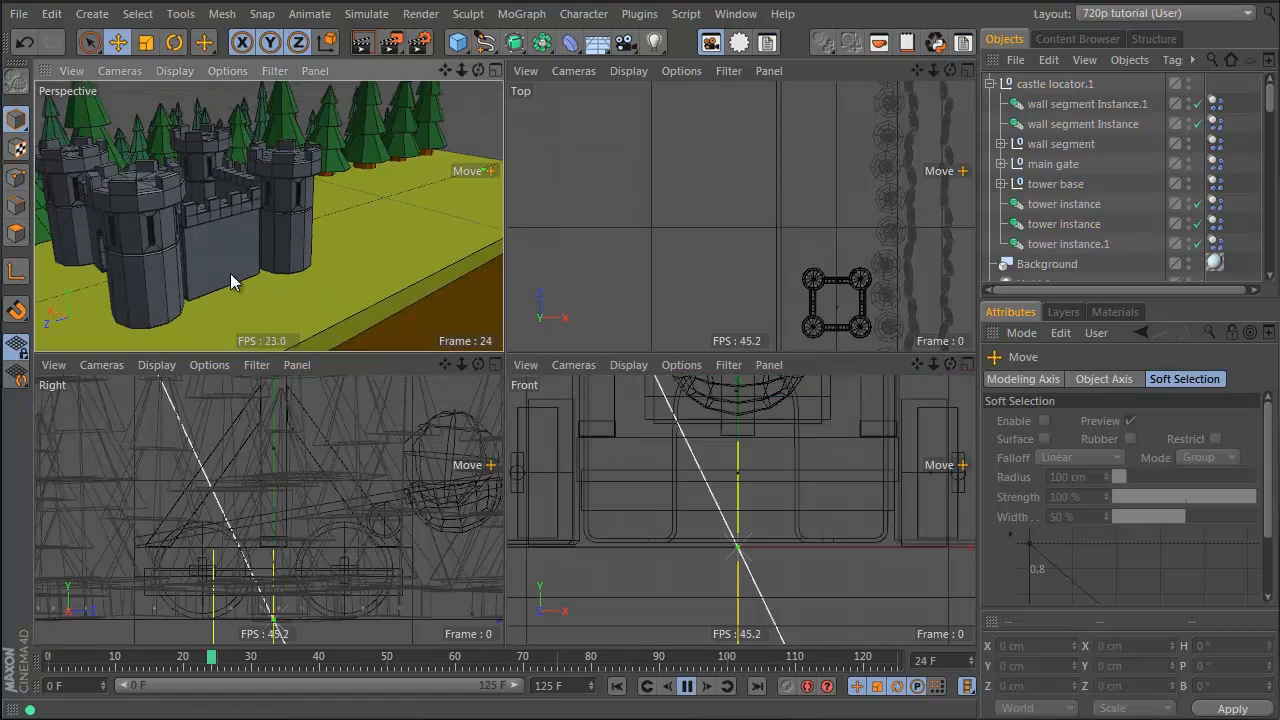
pyautogui.press('F8')
pyautogui.keyDown('alt'); pyautogui.moveTo(224, 236); pyautogui.dragTo(325, 238); pyautogui.keyUp('alt')
pyautogui.middleClick(325, 238)
pyautogui.keyDown('alt'); pyautogui.moveTo(554, 304); pyautogui.dragTo(740, 330); pyautogui.keyUp('alt')
# Step: Set the settled pose as the initial state on all eight castle Dynamics Body tags, and rewind to frame 0
pyautogui.moveTo(1228, 205); pyautogui.dragTo(1214, 250)
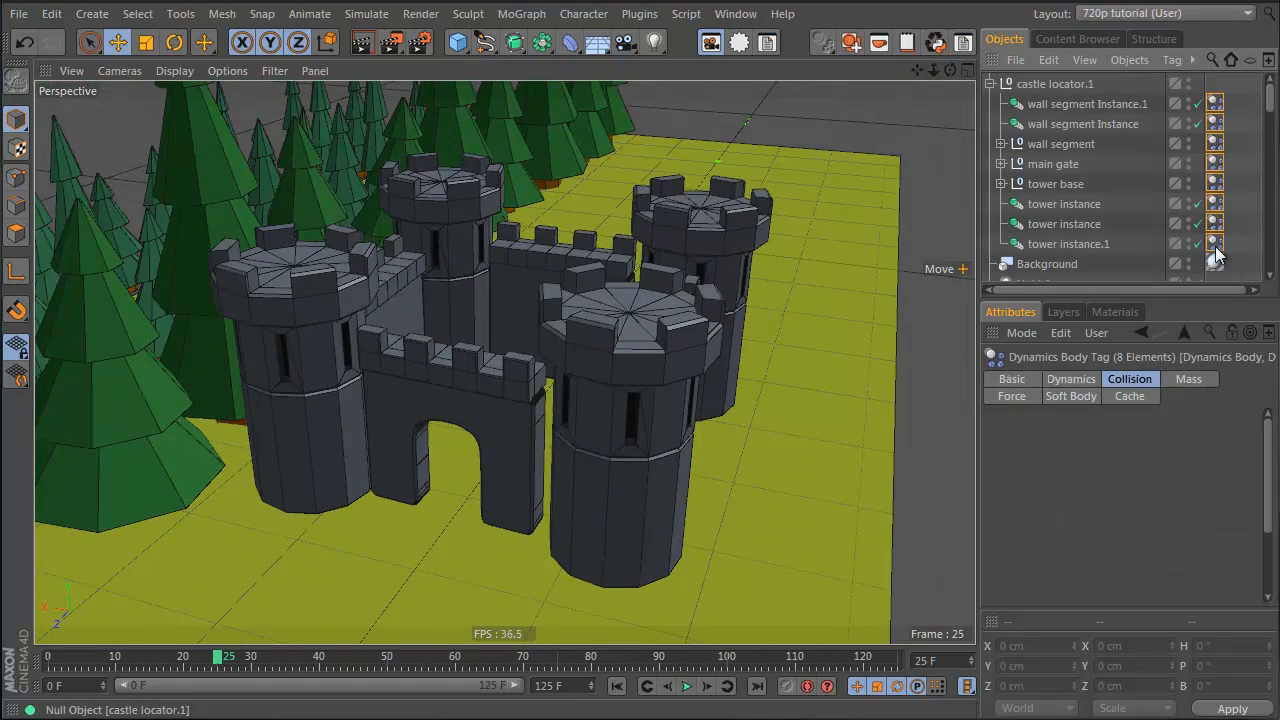
pyautogui.click(1070, 380)
pyautogui.click(1060, 476)
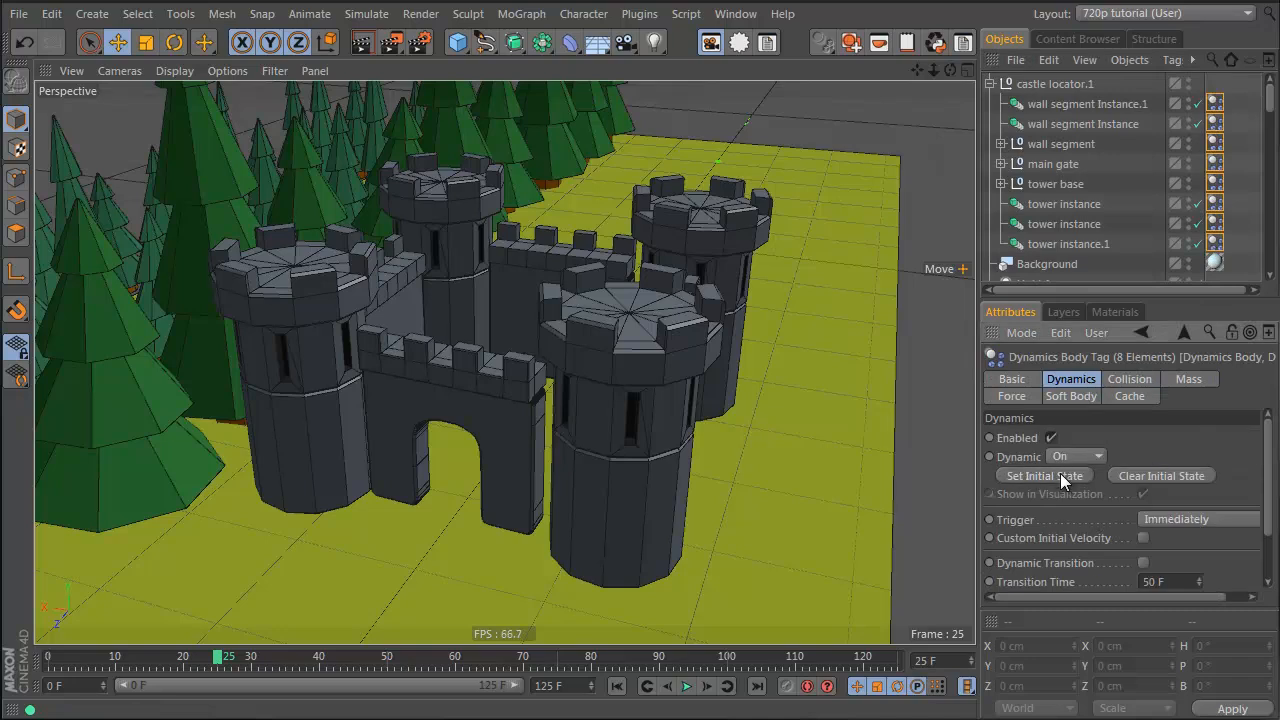
pyautogui.moveTo(58, 660); pyautogui.dragTo(8, 673)
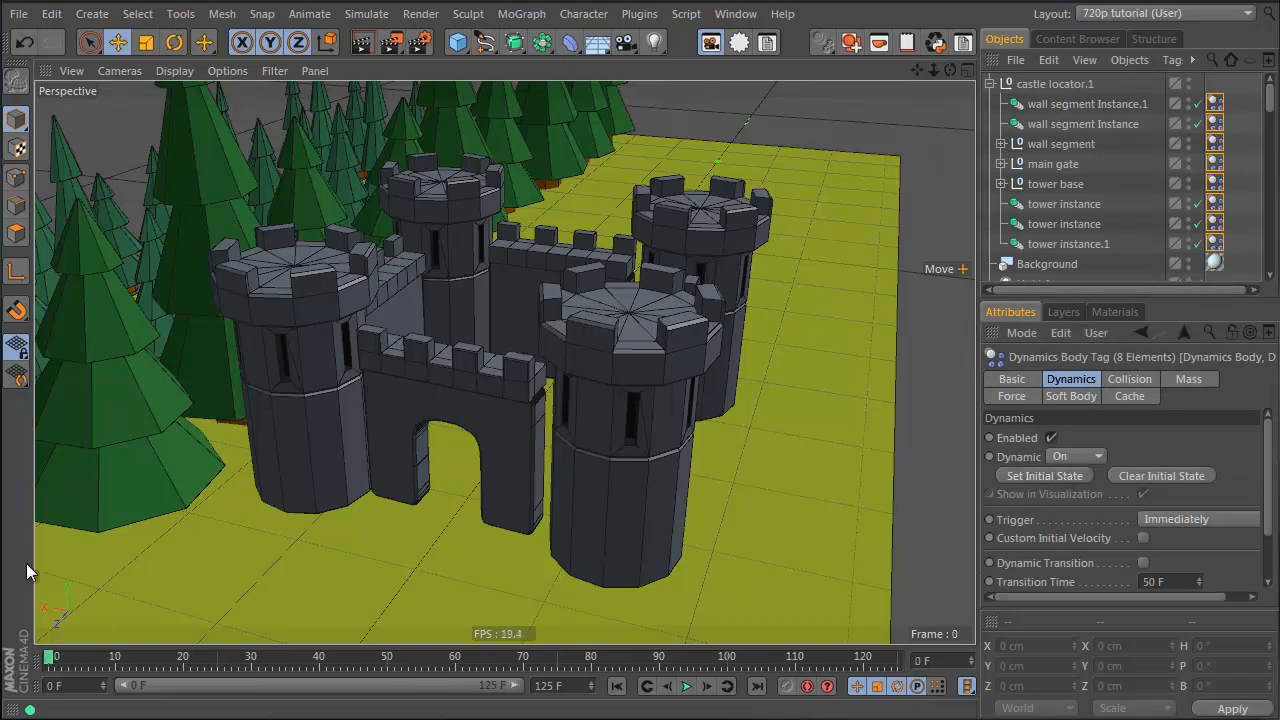
# Step: Play the simulation to check the castle's stability from its new initial state, and rewind to frame 0
pyautogui.press('F8')
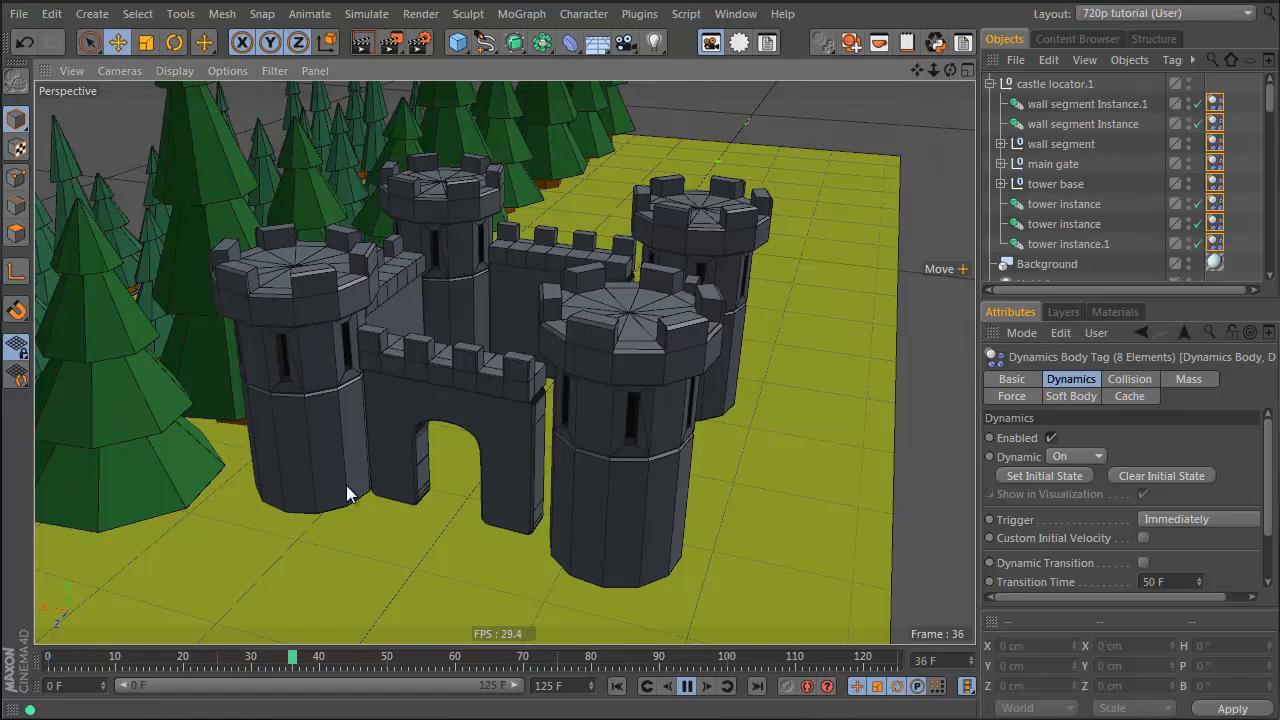
pyautogui.press('F8')
pyautogui.click(49, 656)
# Step: Play the simulation with the catapult and castle in view to check the ball's impact, and rewind to frame 0
pyautogui.keyDown('alt'); pyautogui.moveTo(528, 468); pyautogui.dragTo(228, 511, button='right'); pyautogui.keyUp('alt')
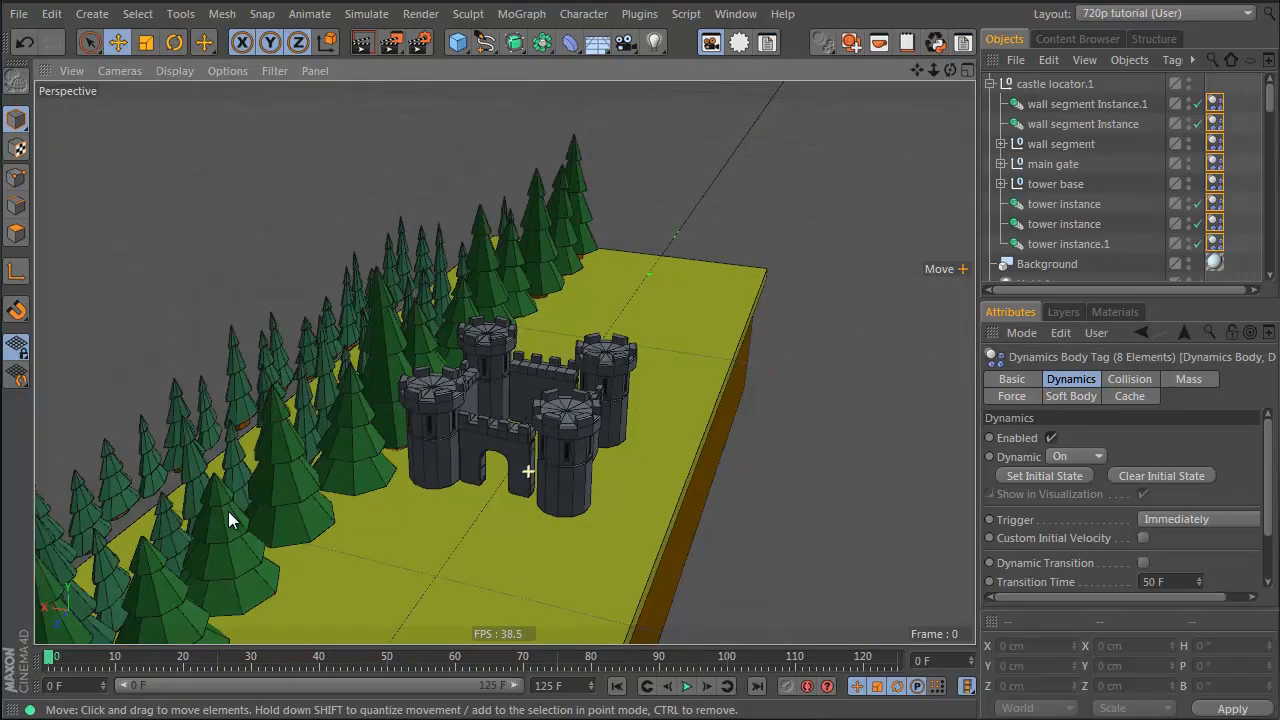
pyautogui.keyDown('alt'); pyautogui.moveTo(510, 491); pyautogui.dragTo(404, 462); pyautogui.keyUp('alt')
pyautogui.press('F8')
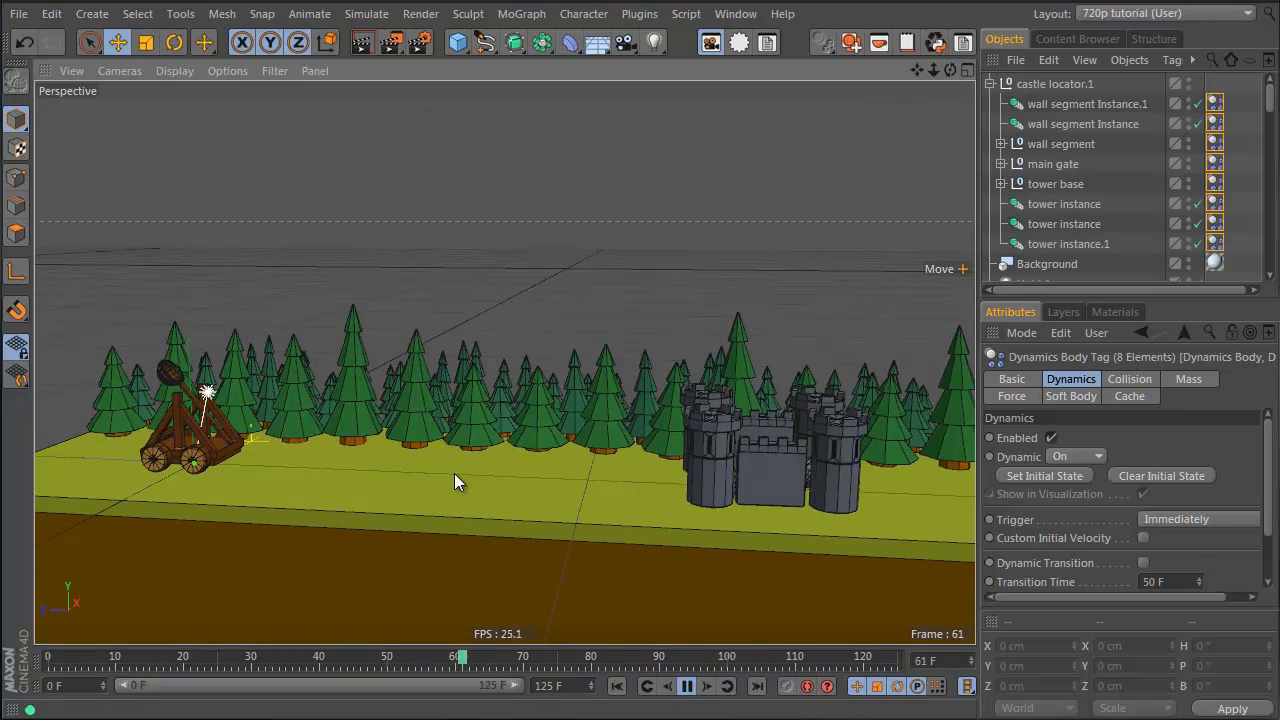
pyautogui.moveTo(669, 355)
pyautogui.keyDown('alt'); pyautogui.mouseDown()
pyautogui.moveTo(779, 395)
pyautogui.moveTo(848, 441)
pyautogui.moveTo(860, 339)
pyautogui.mouseUp(); pyautogui.keyUp('alt')
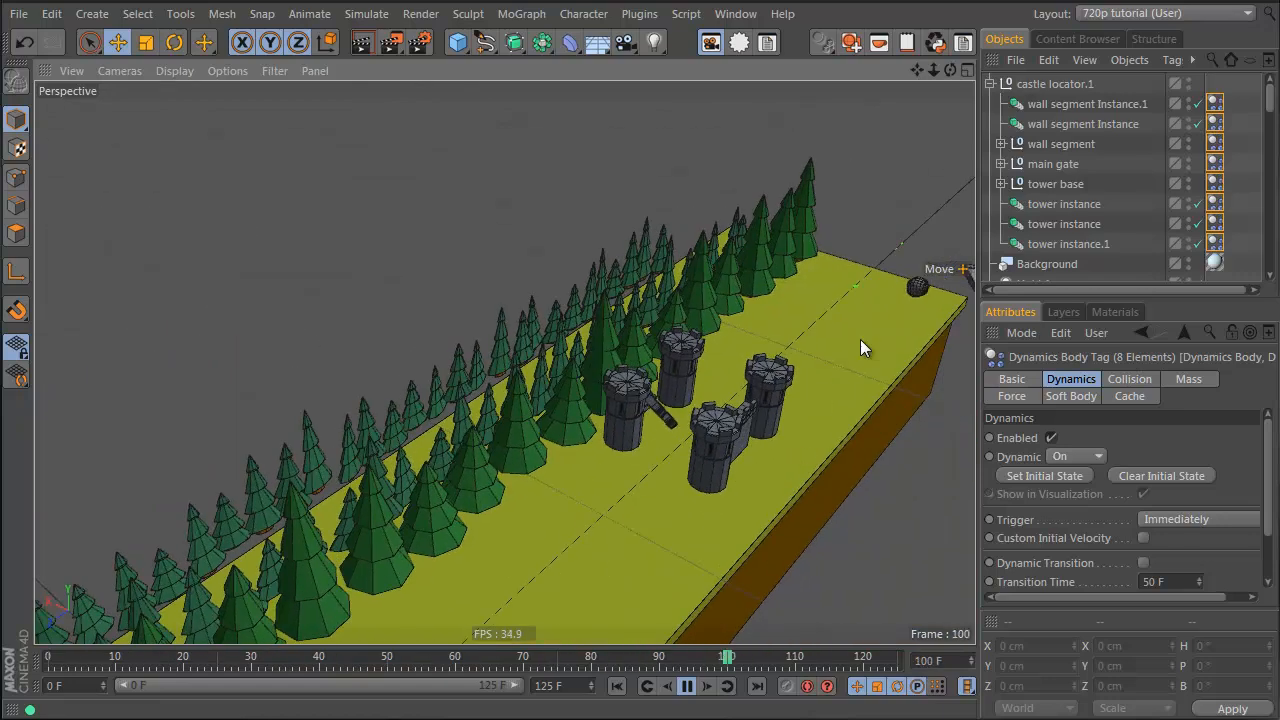
pyautogui.press('F8')
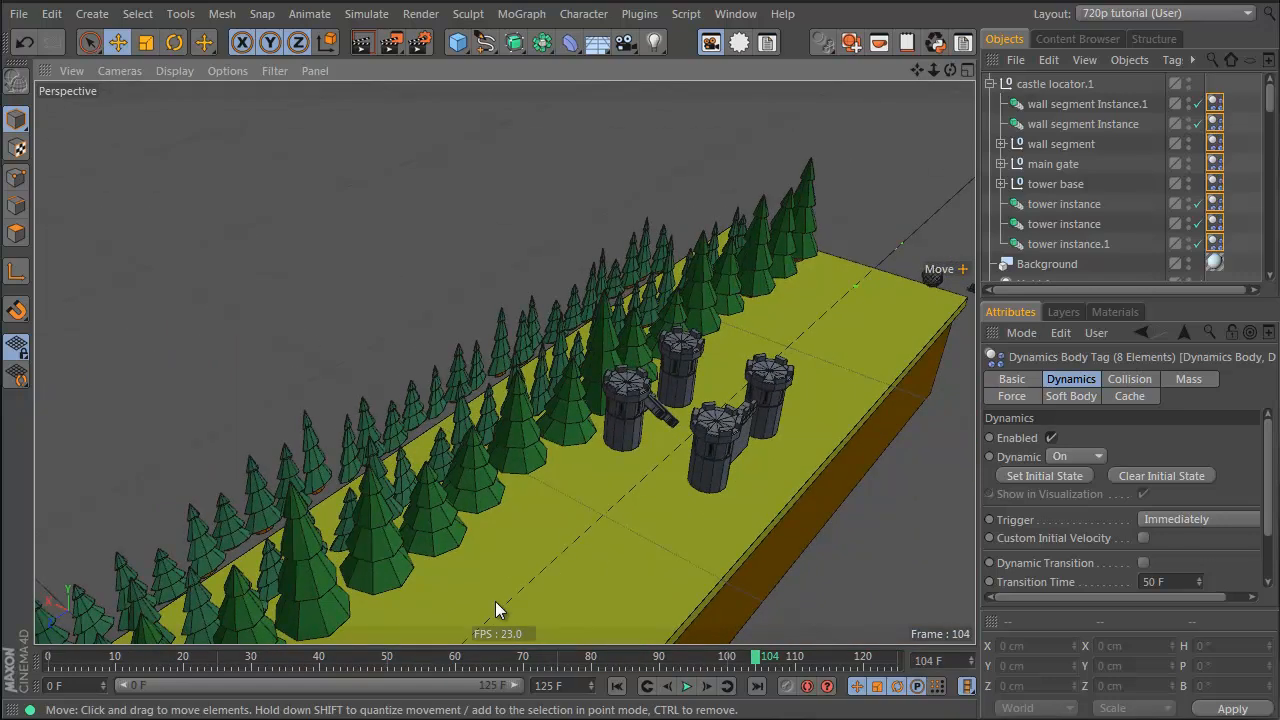
pyautogui.moveTo(80, 652); pyautogui.dragTo(16, 668)
# Step: Open the Cache settings of wall segment Instance.1's Dynamics Body tag and scrub the timeline to examine the uncached ball flight
pyautogui.keyDown('alt'); pyautogui.moveTo(700, 430); pyautogui.dragTo(576, 552); pyautogui.keyUp('alt')
pyautogui.click(1216, 104)
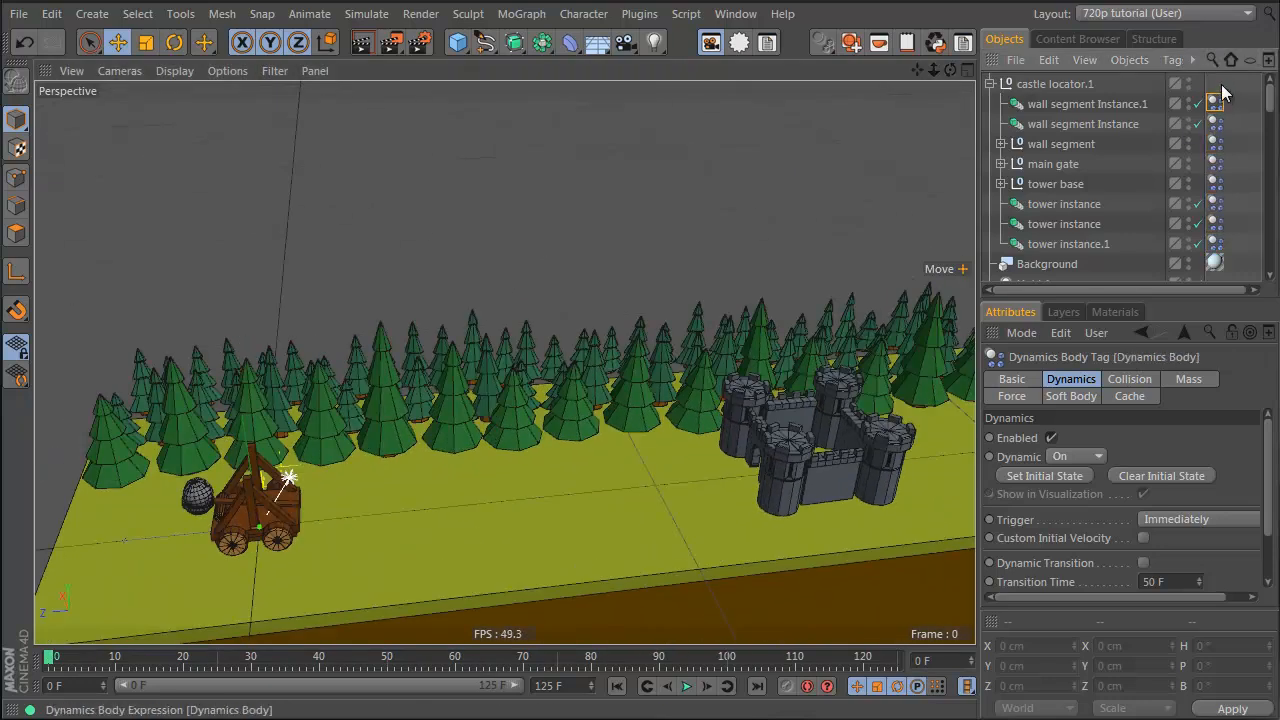
pyautogui.click(1130, 396)
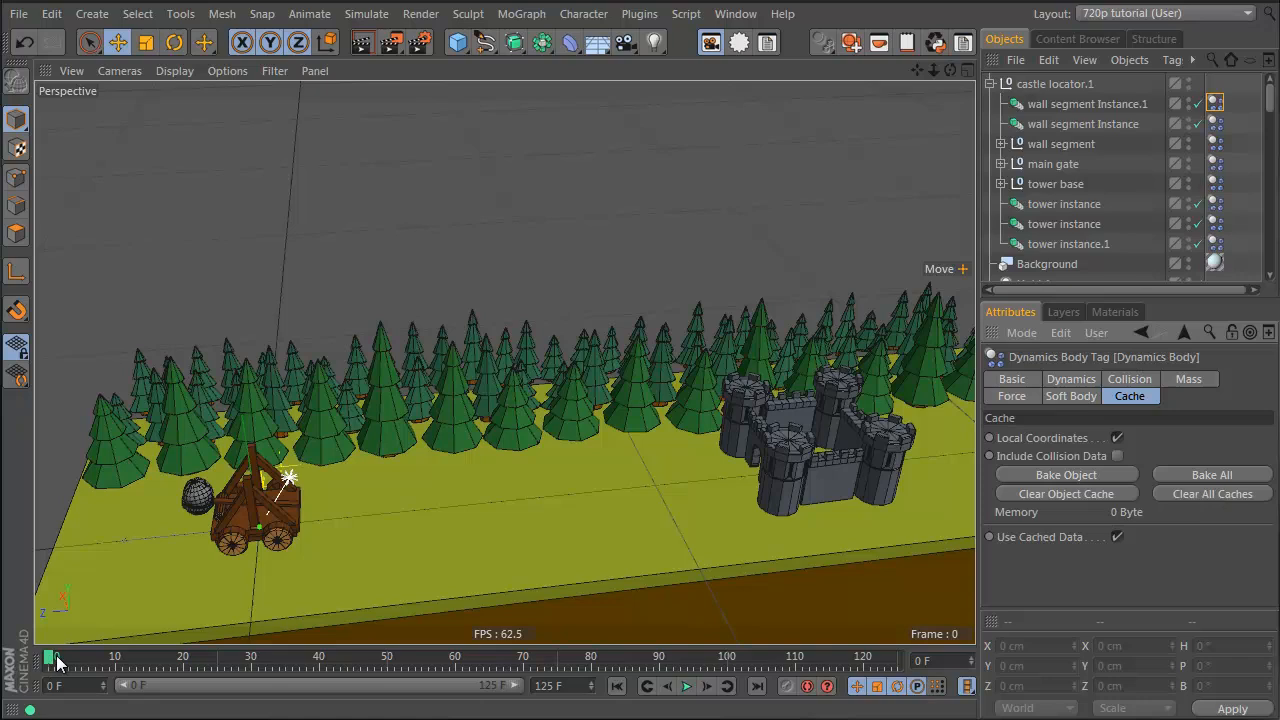
pyautogui.moveTo(57, 662); pyautogui.dragTo(332, 658)
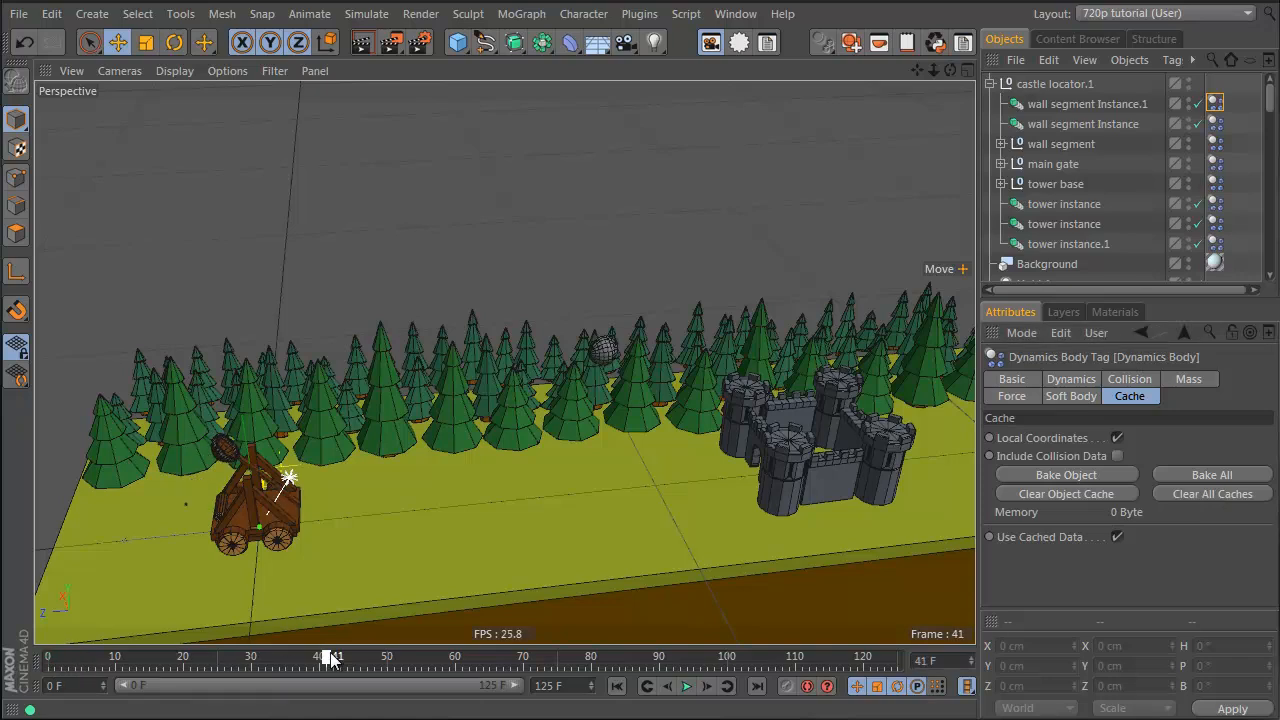
pyautogui.moveTo(332, 658); pyautogui.dragTo(298, 658)
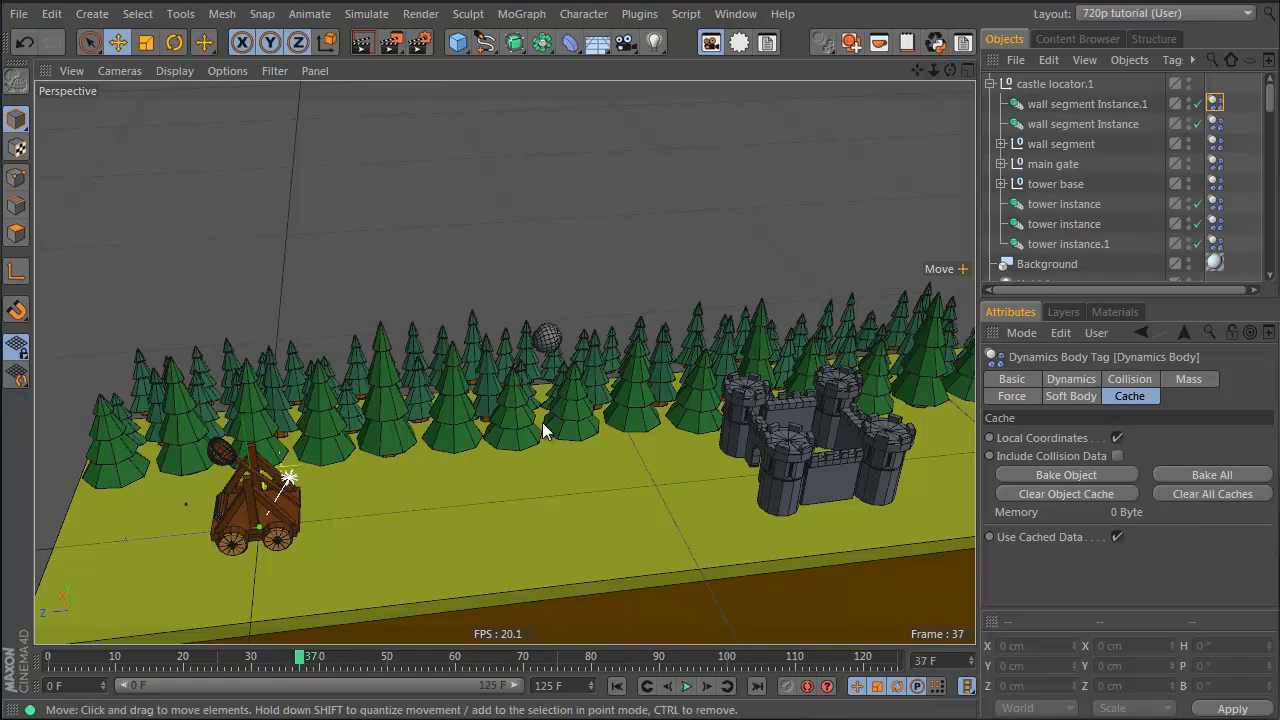
# Step: Rewind to frame 0, clear all dynamics caches, and bake all dynamics objects
pyautogui.moveTo(88, 656); pyautogui.dragTo(3, 666)
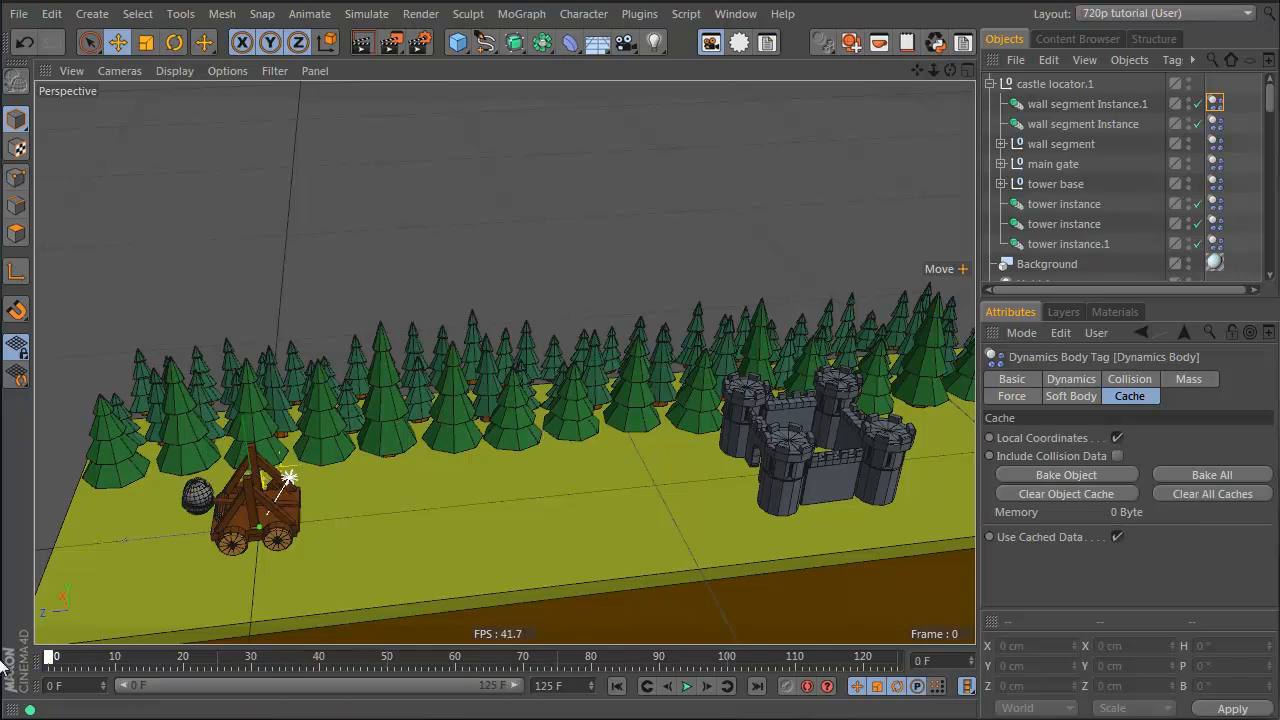
pyautogui.click(1210, 490)
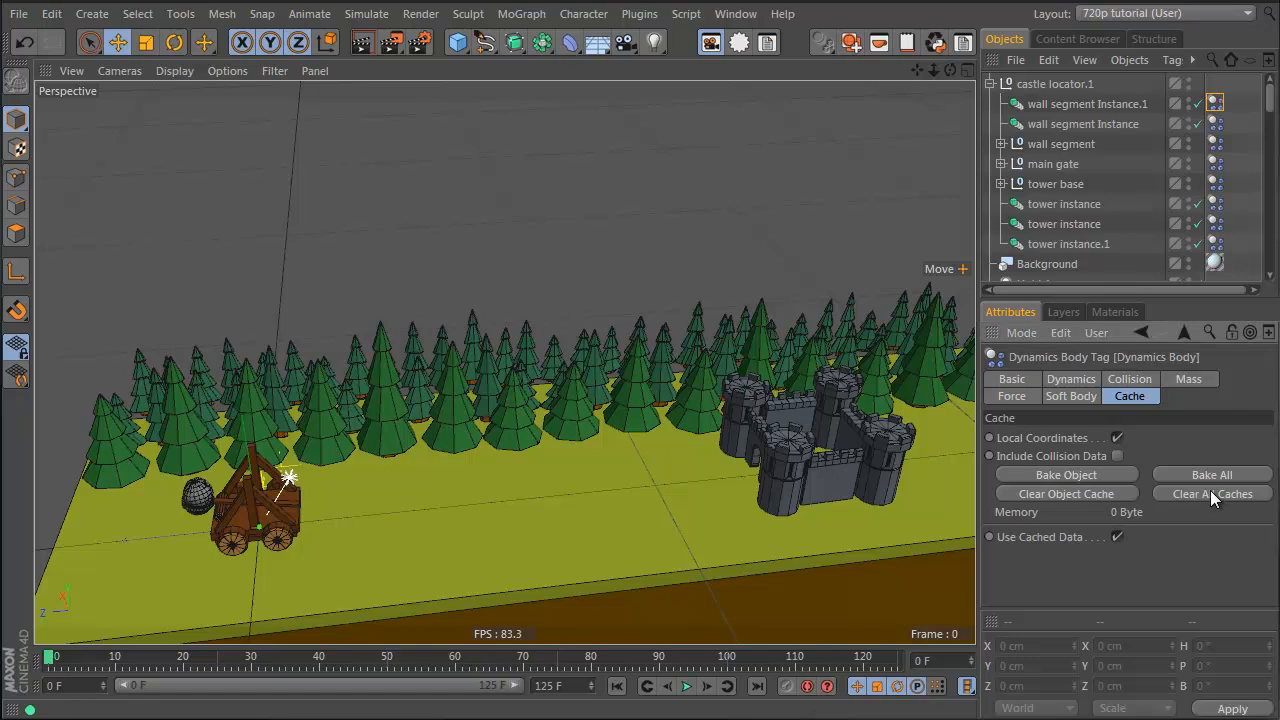
pyautogui.click(1212, 475)
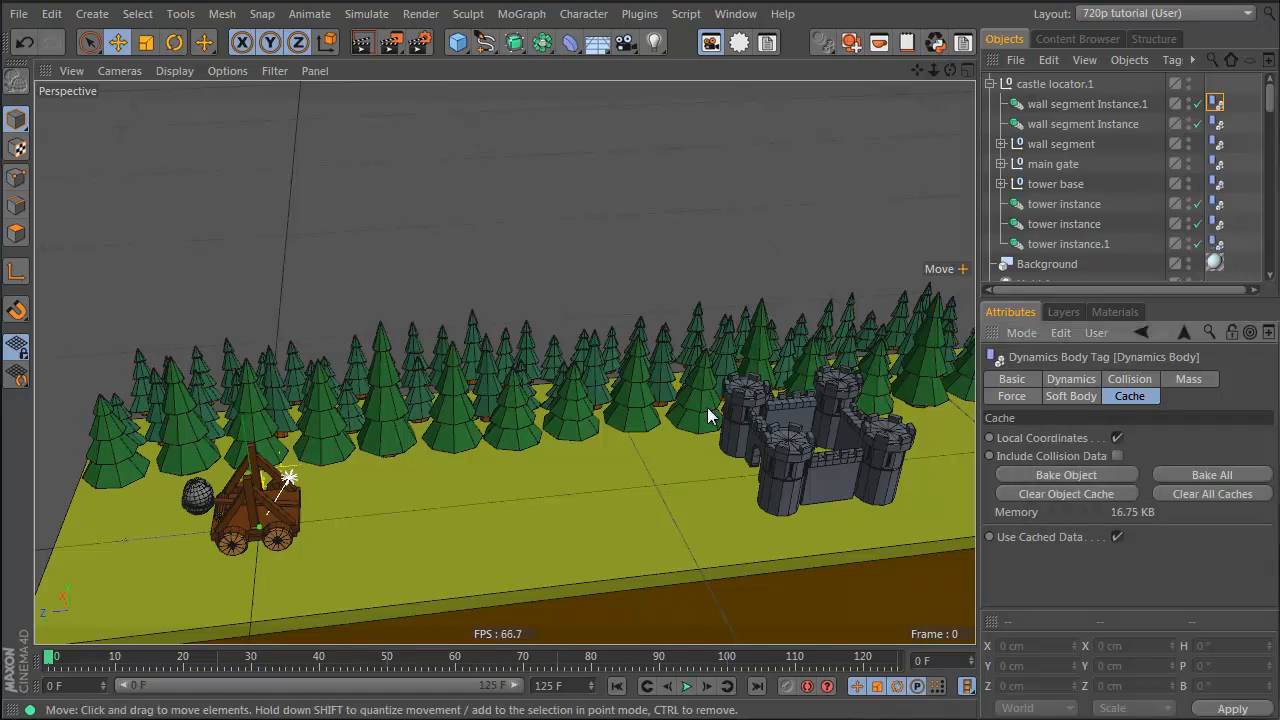
# Step: Play the baked simulation, examine the ball's hit on the castle from above, and scrub back to frame 0
pyautogui.press('F8')
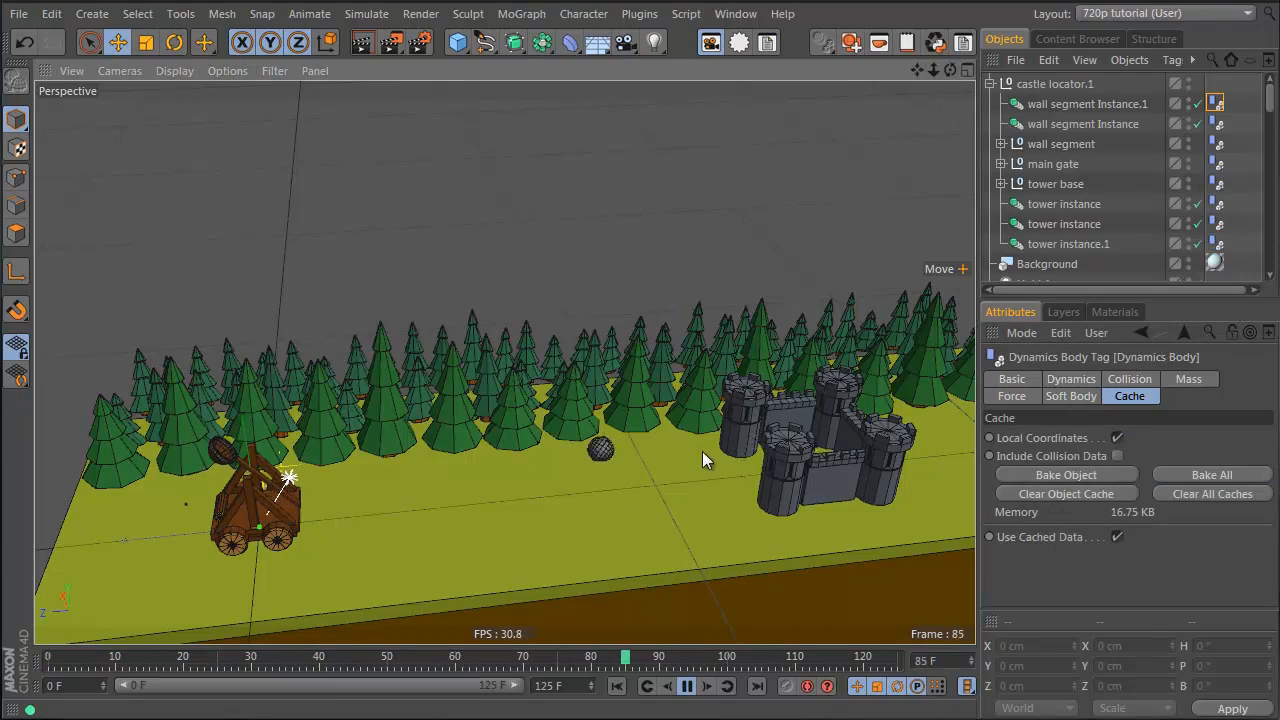
pyautogui.press('F8')
pyautogui.keyDown('alt'); pyautogui.moveTo(632, 460); pyautogui.dragTo(530, 435); pyautogui.keyUp('alt')
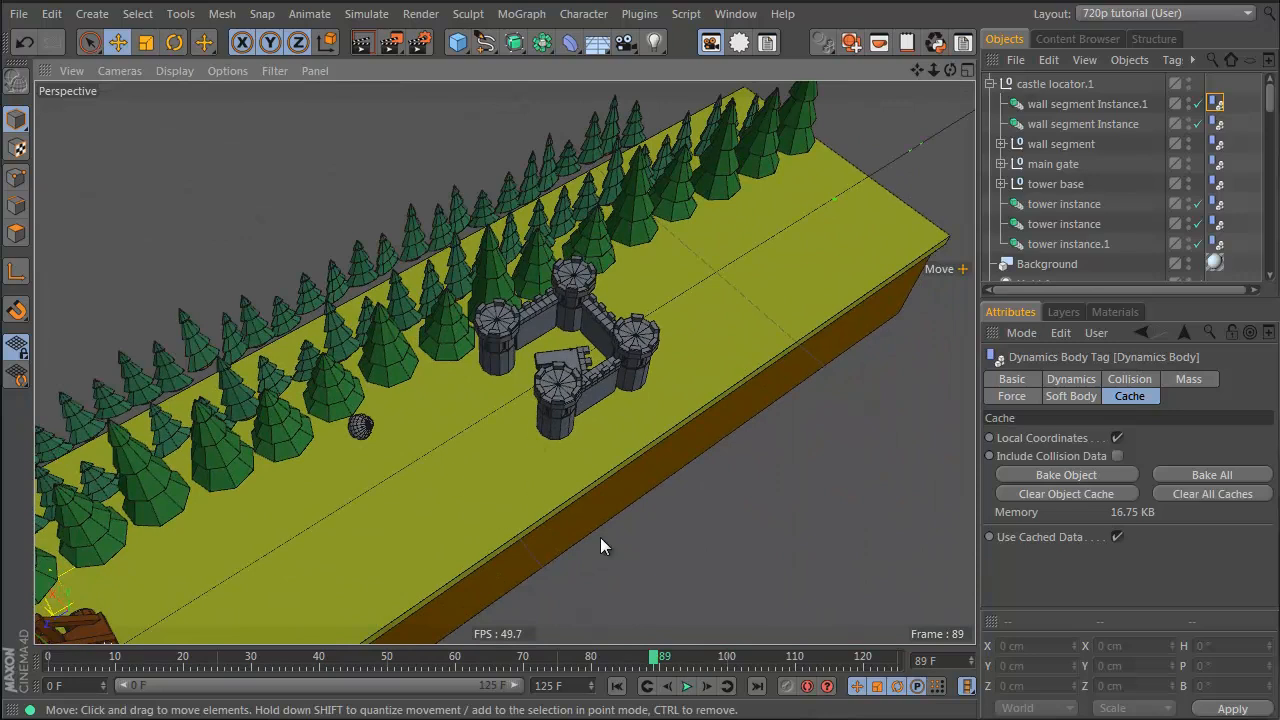
pyautogui.moveTo(643, 656); pyautogui.dragTo(47, 712)
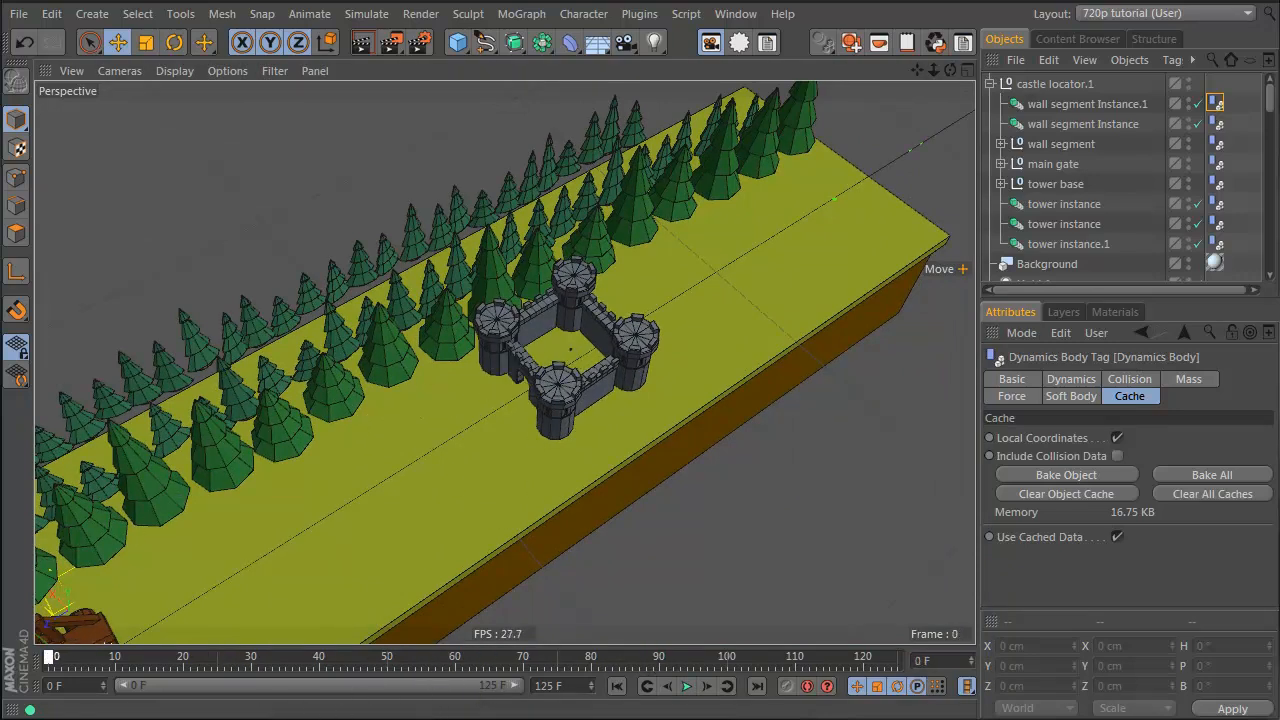
pyautogui.keyDown('alt'); pyautogui.moveTo(470, 480); pyautogui.dragTo(370, 347); pyautogui.keyUp('alt')
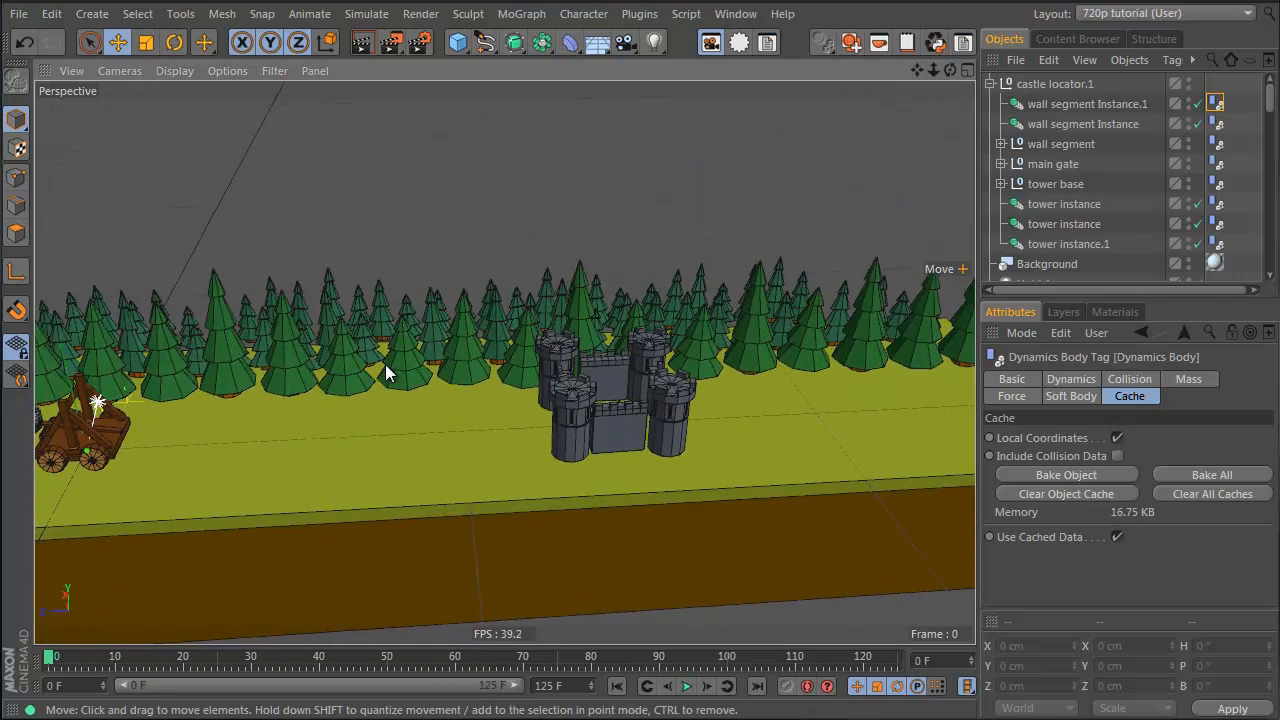